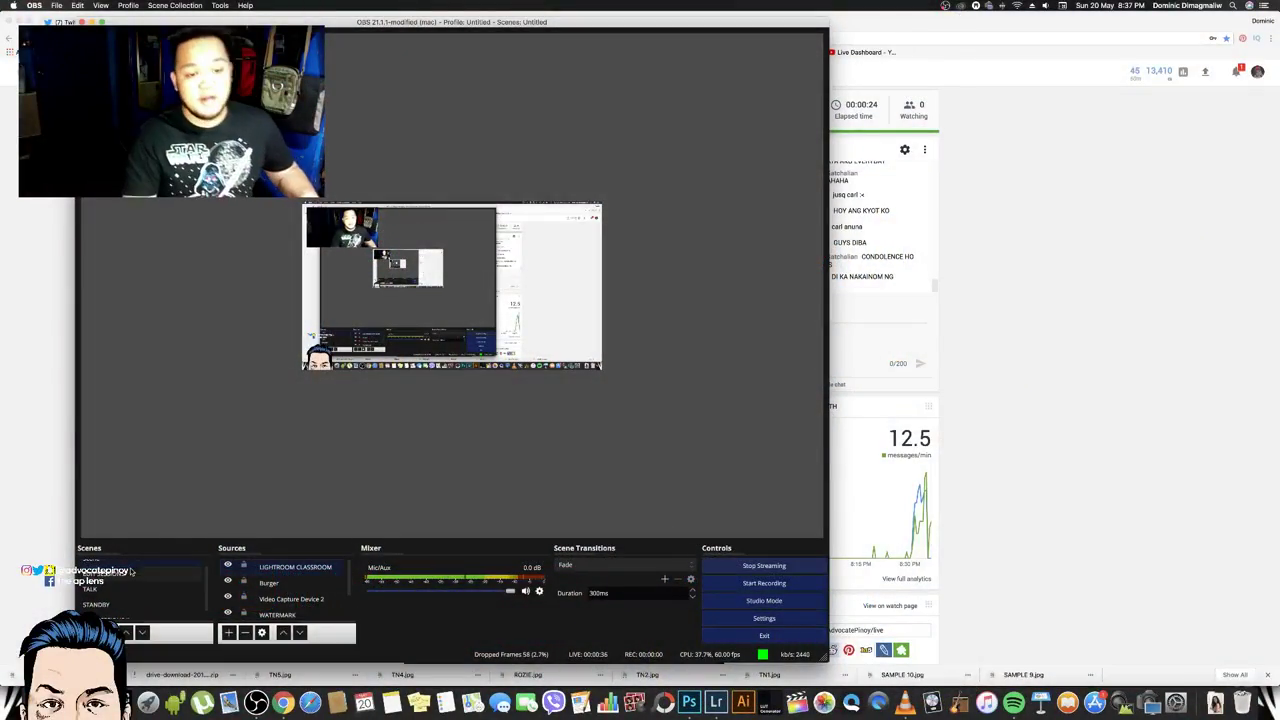
# Switch the OBS broadcast to the TALK scene
pyautogui.click(129, 588)
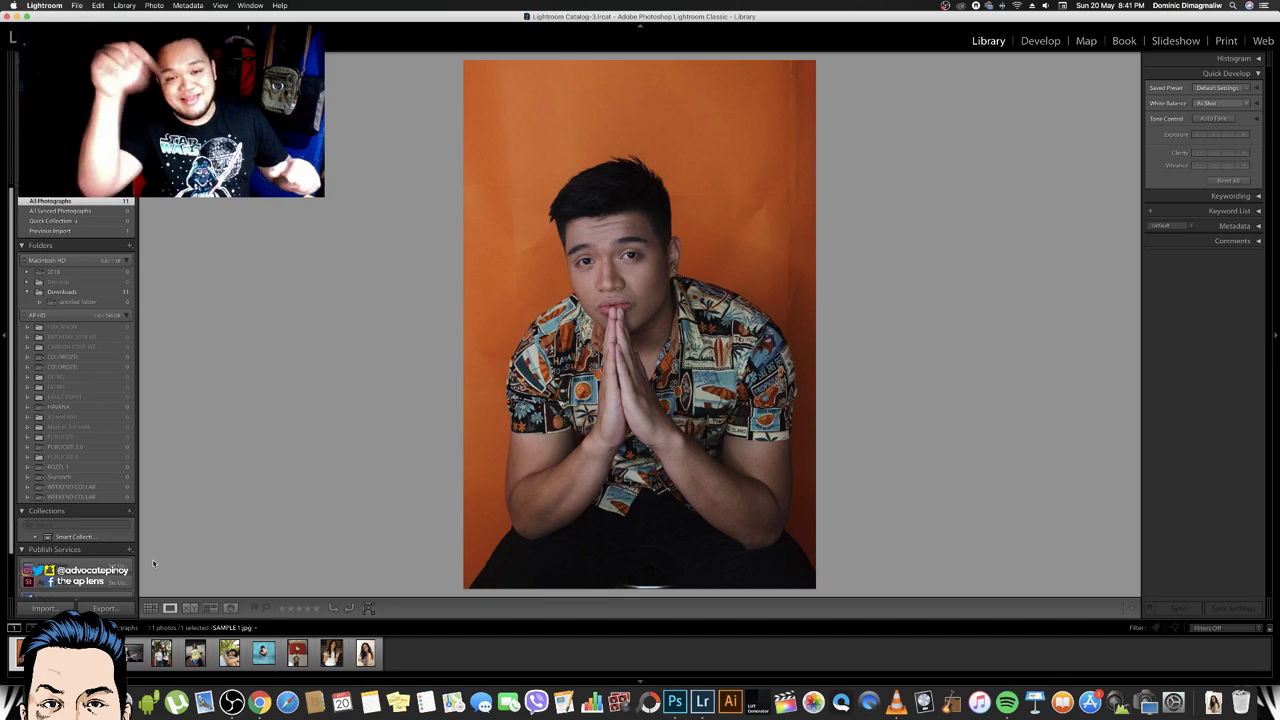
pyautogui.press('super+Tab')
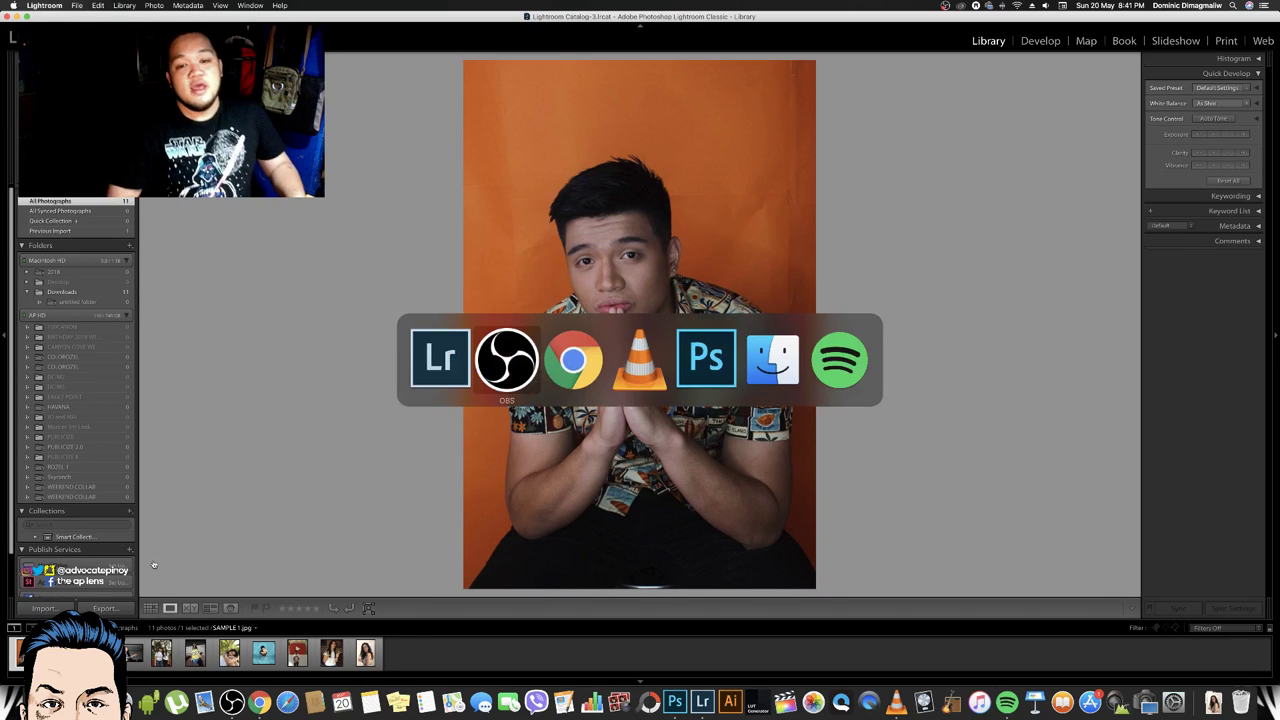
pyautogui.press('super+Tab')
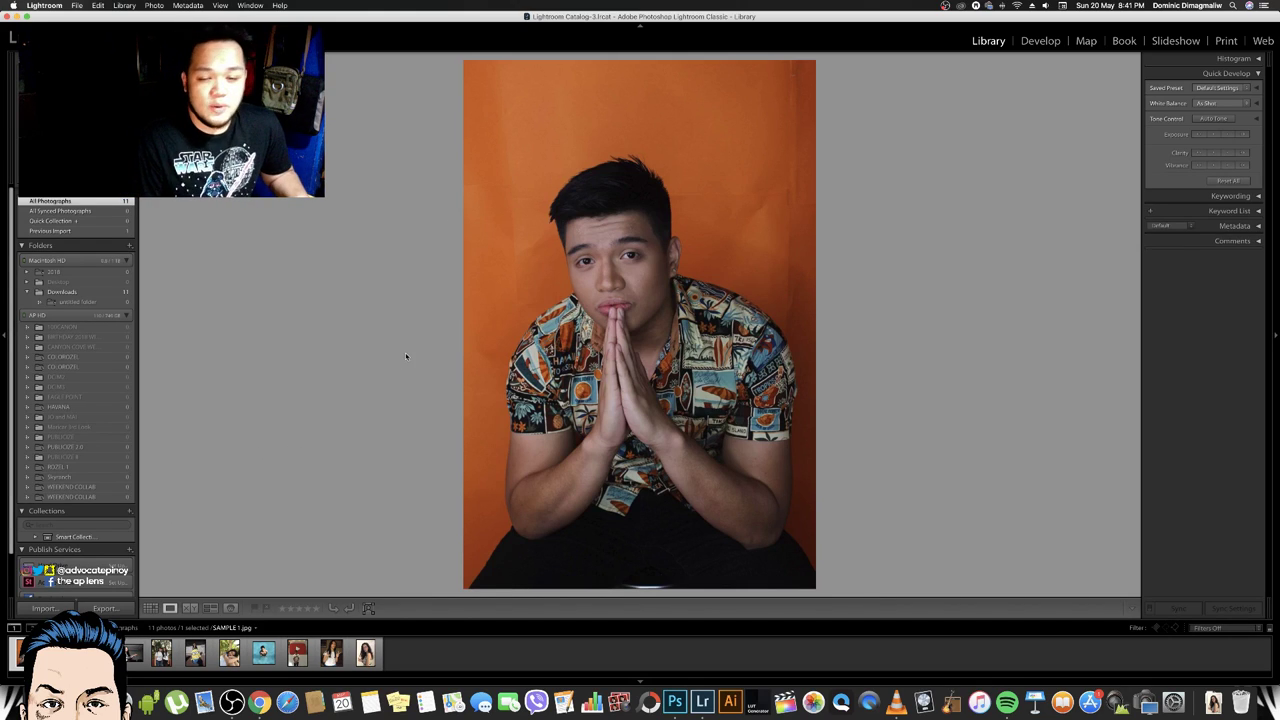
pyautogui.press('super+Tab')
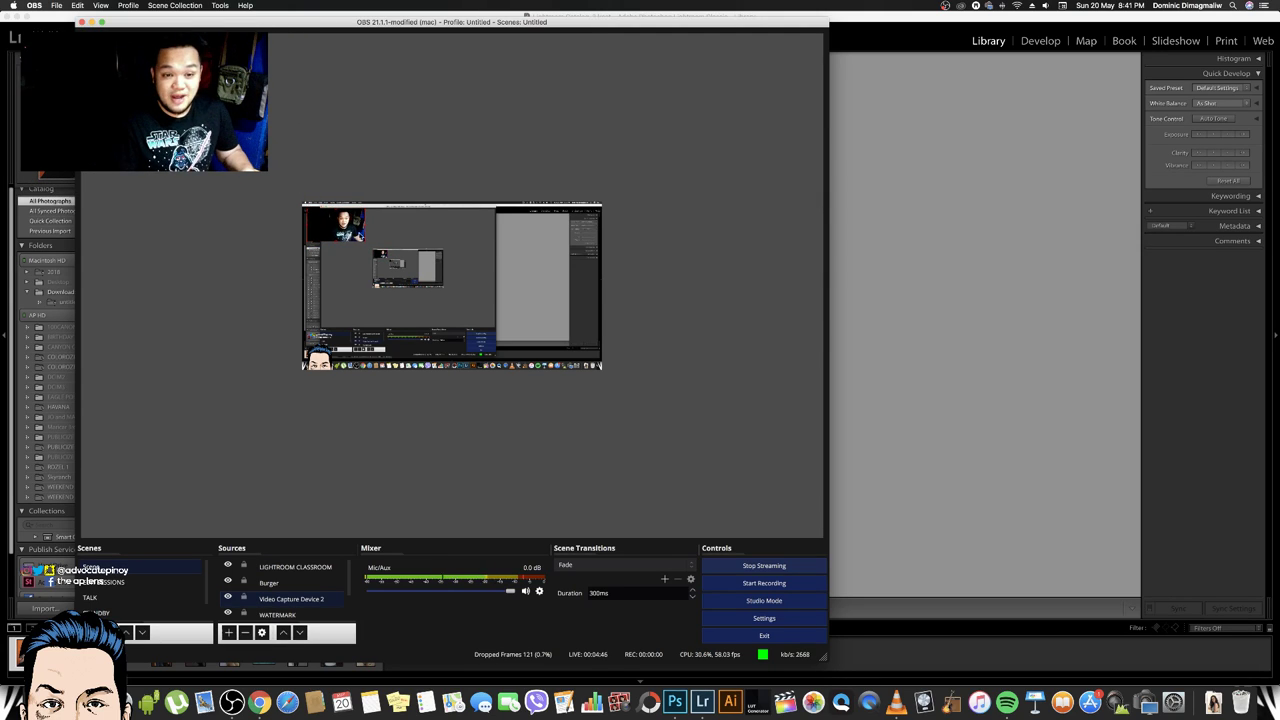
pyautogui.press('super+Tab')
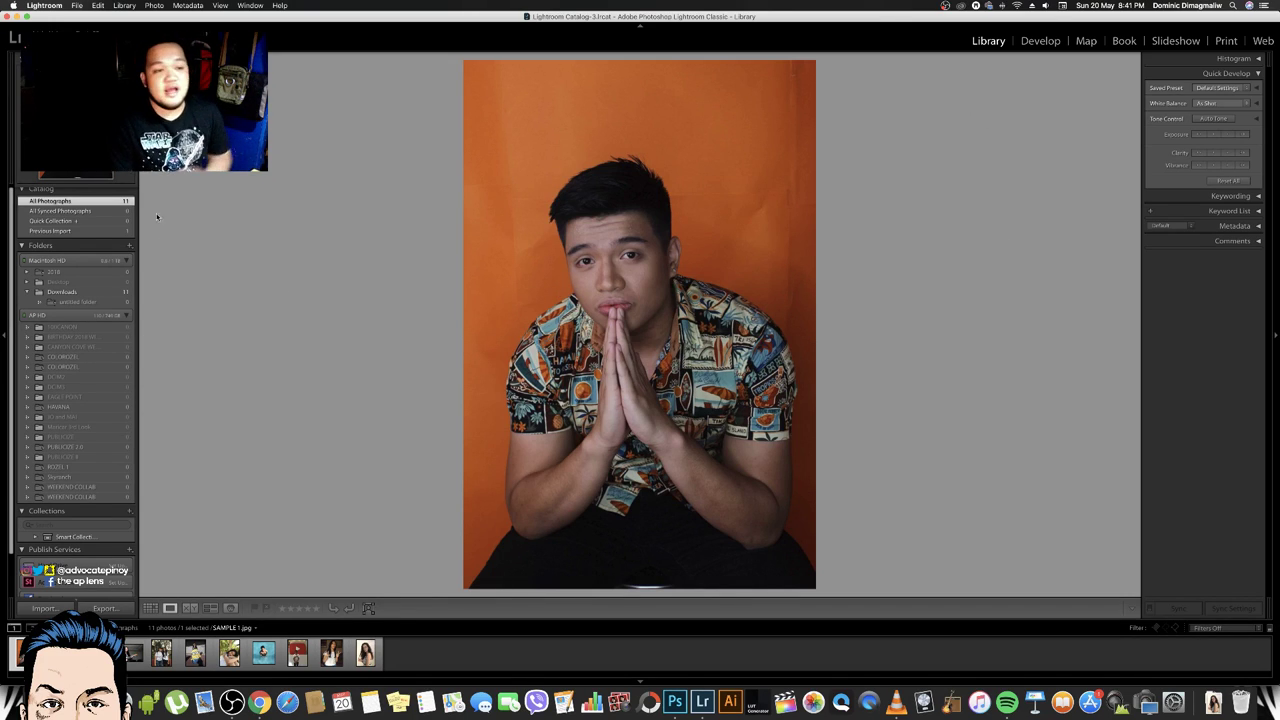
pyautogui.press('Right')
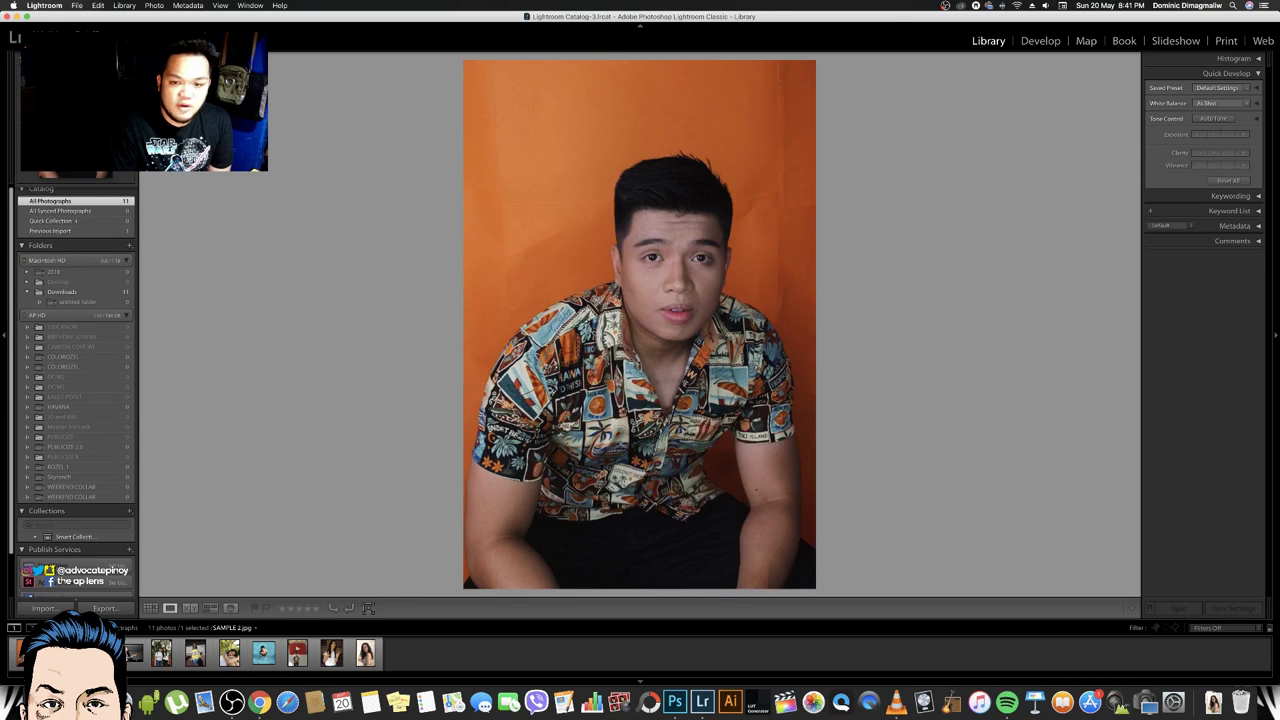
pyautogui.press('Left')
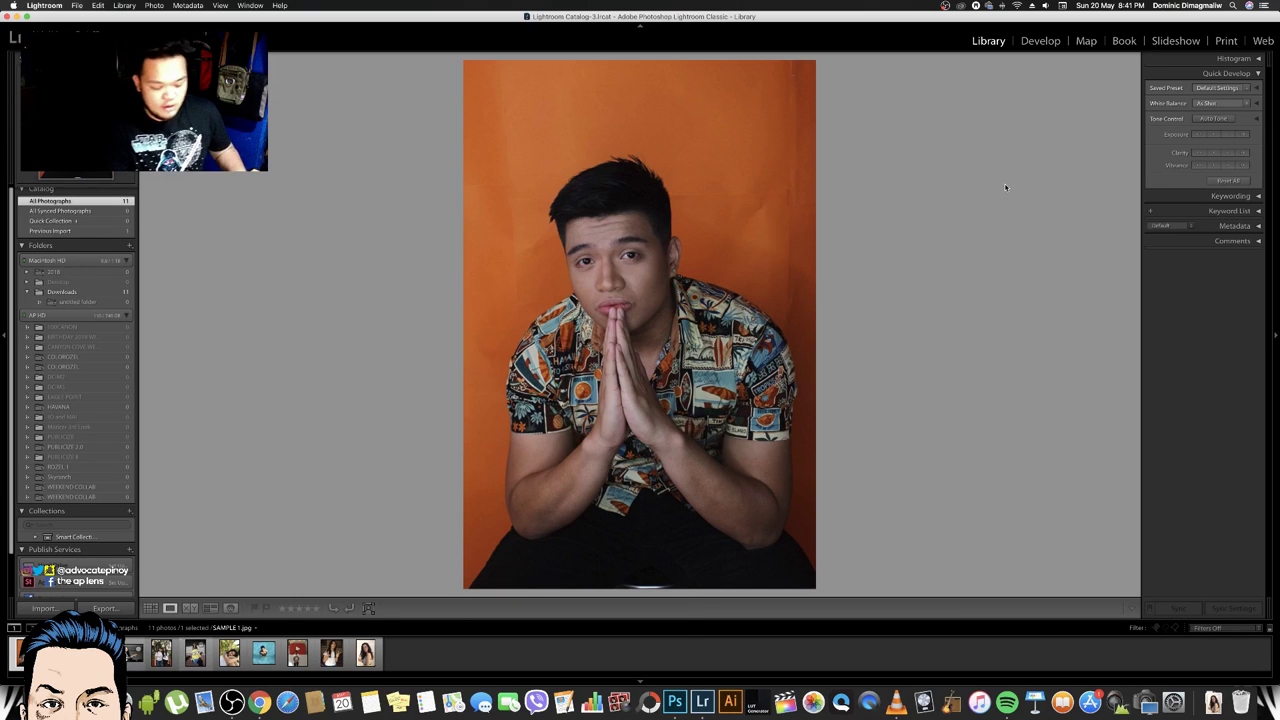
pyautogui.press('XF86AudioLowerVolume')
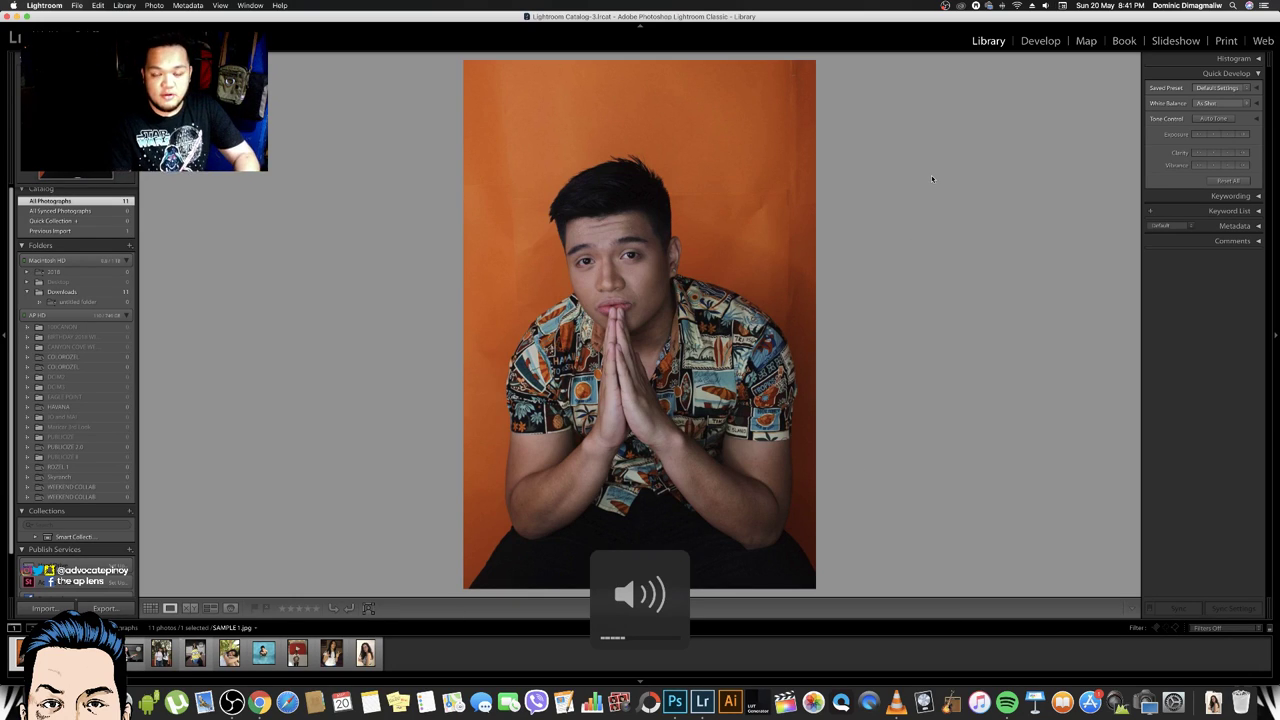
pyautogui.press('XF86AudioLowerVolume')
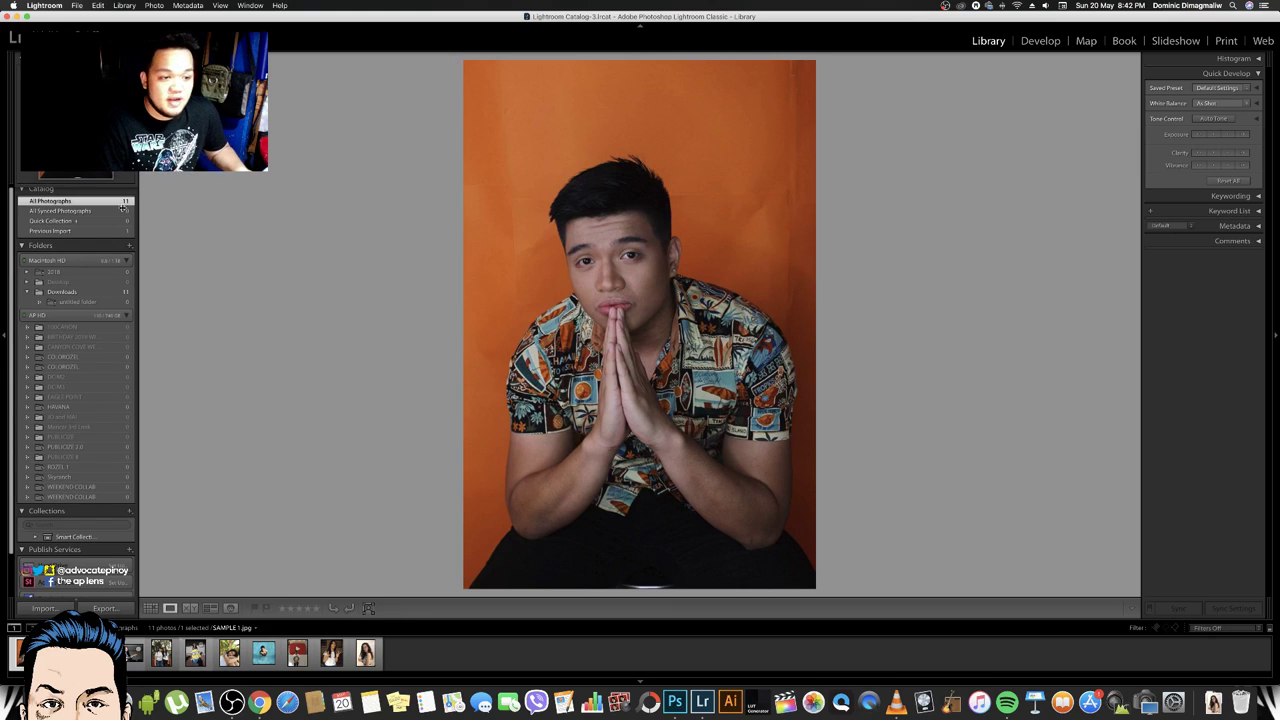
# Select SAMPLE 2 from All Photographs and load it into the Develop module
pyautogui.click(87, 231)
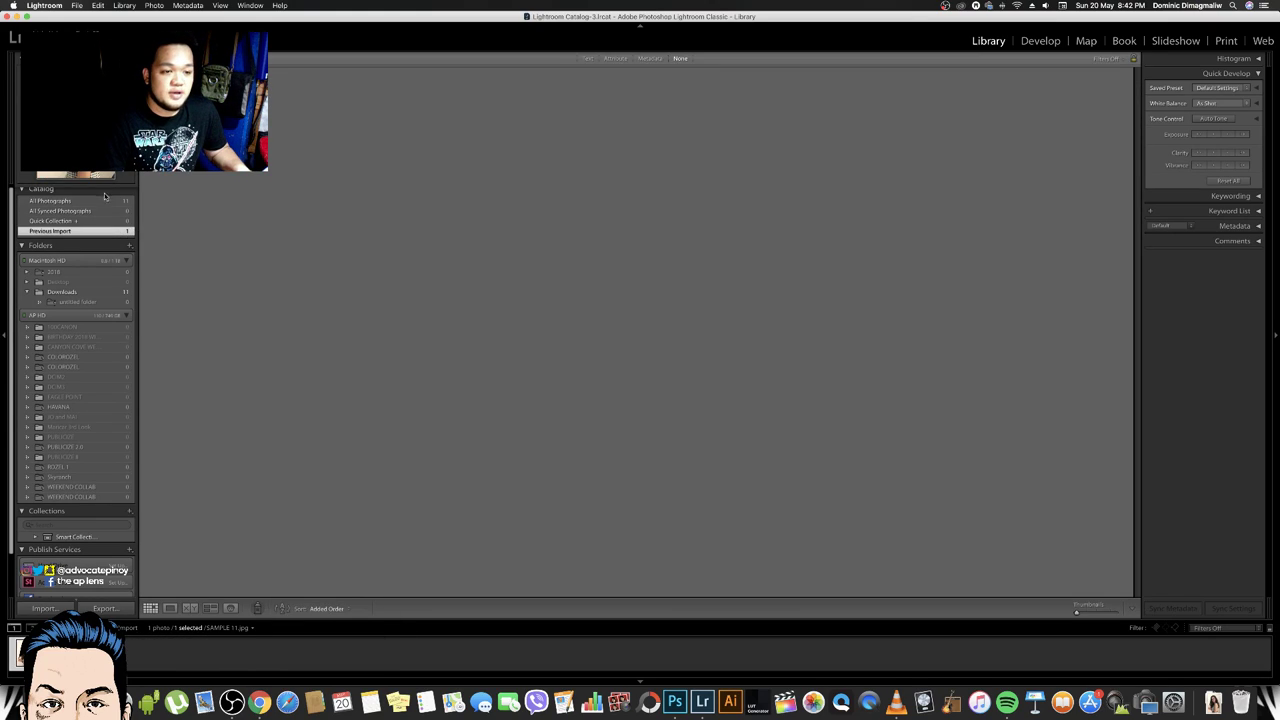
pyautogui.scroll(1, 104, 196)
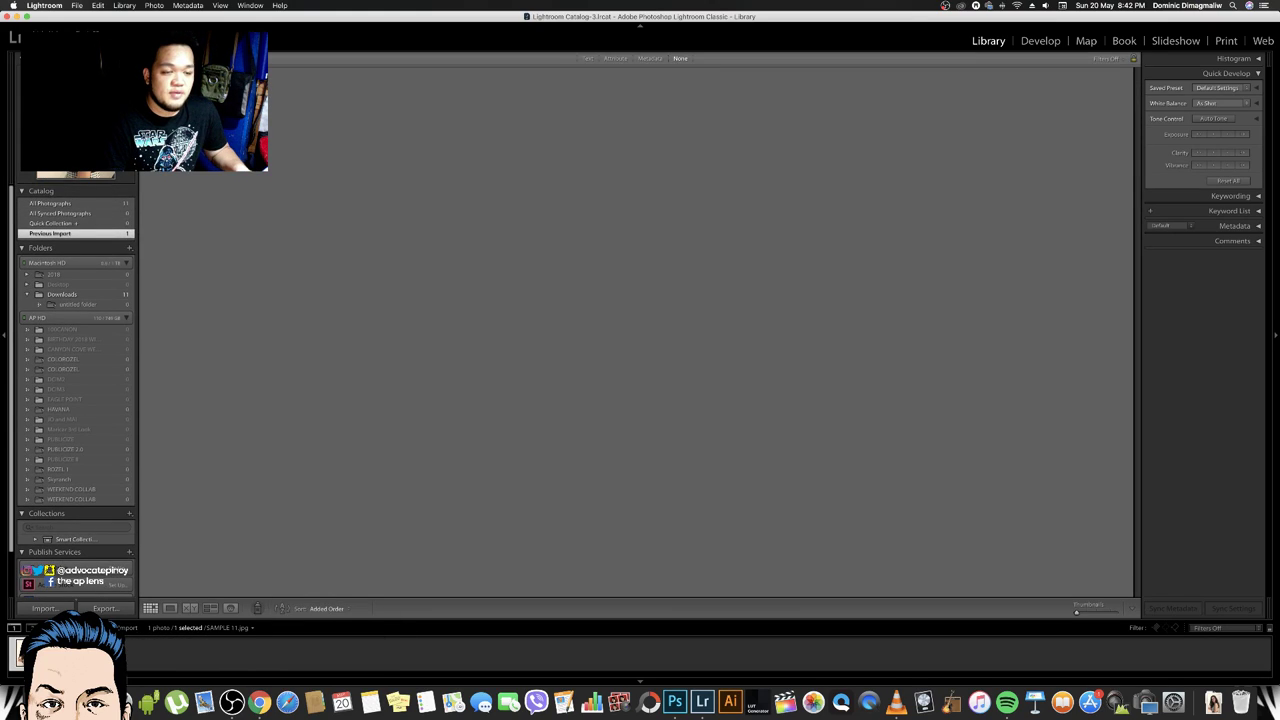
pyautogui.click(72, 204)
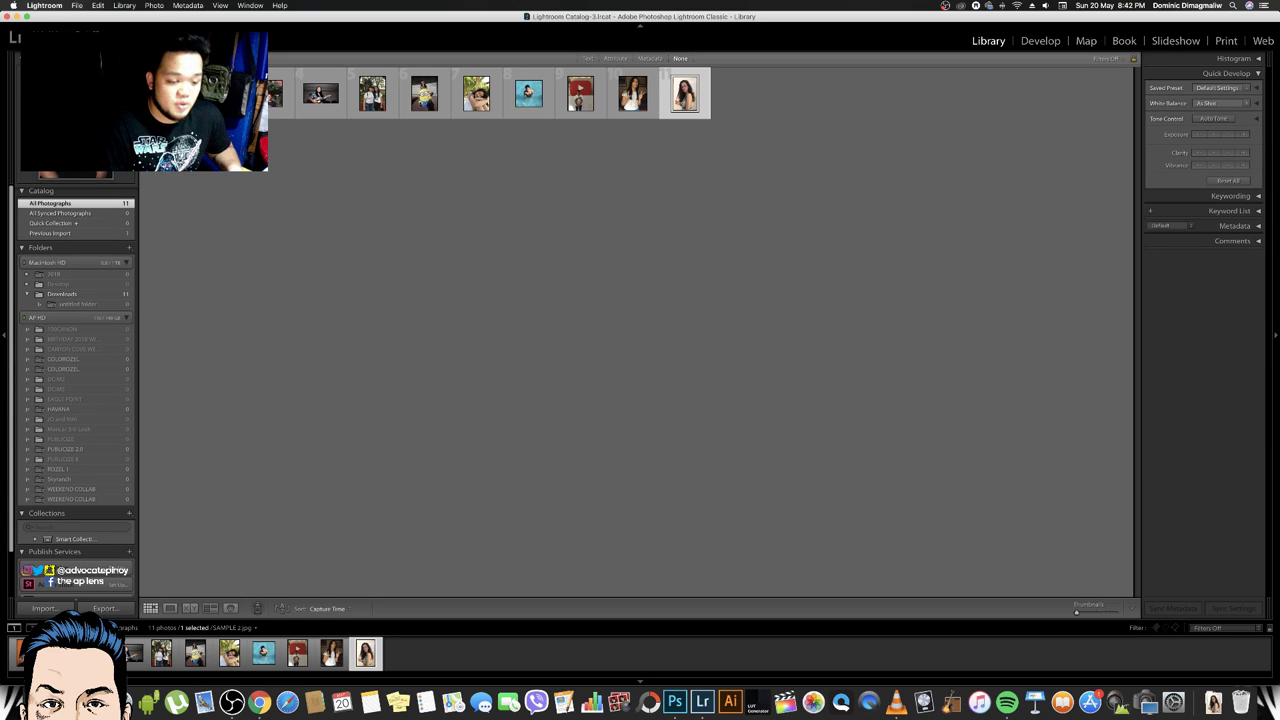
pyautogui.click(59, 653)
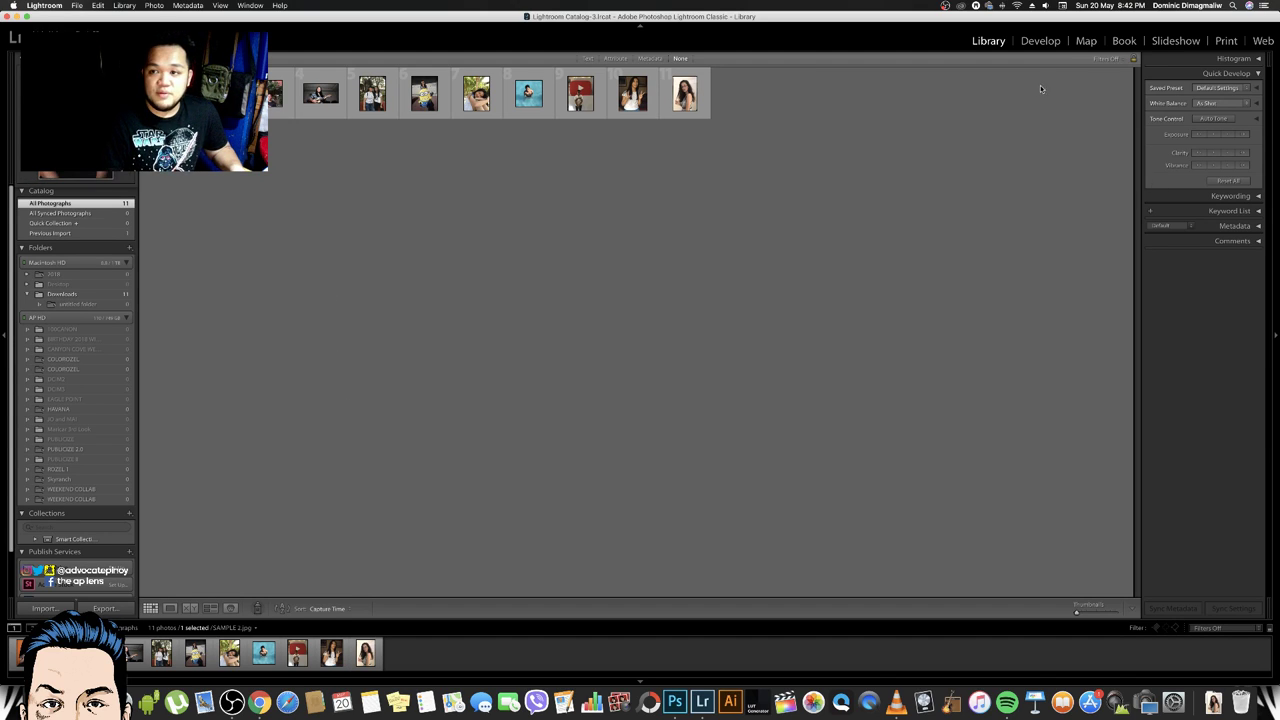
pyautogui.click(1040, 41)
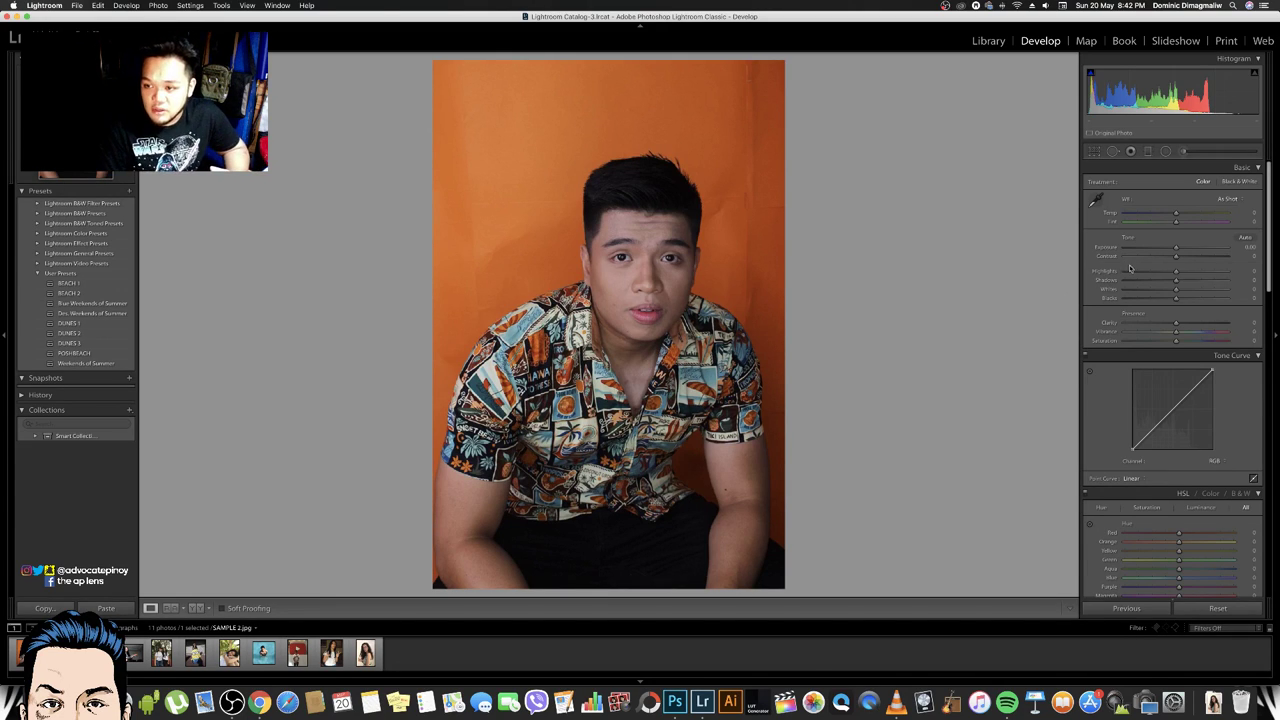
# Set SAMPLE 2's Highlights to -100, Shadows to +47 and Exposure to -0.55
pyautogui.moveTo(1130, 268); pyautogui.dragTo(1096, 272)
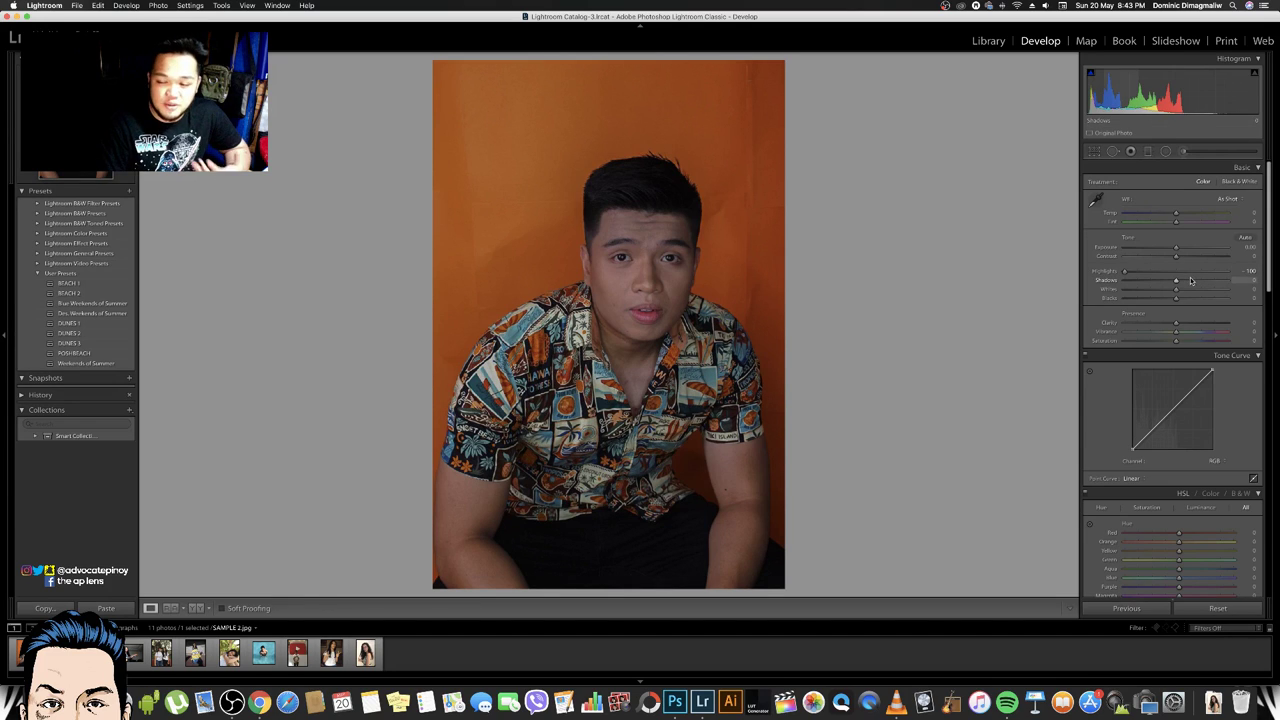
pyautogui.moveTo(1191, 283); pyautogui.dragTo(1229, 282)
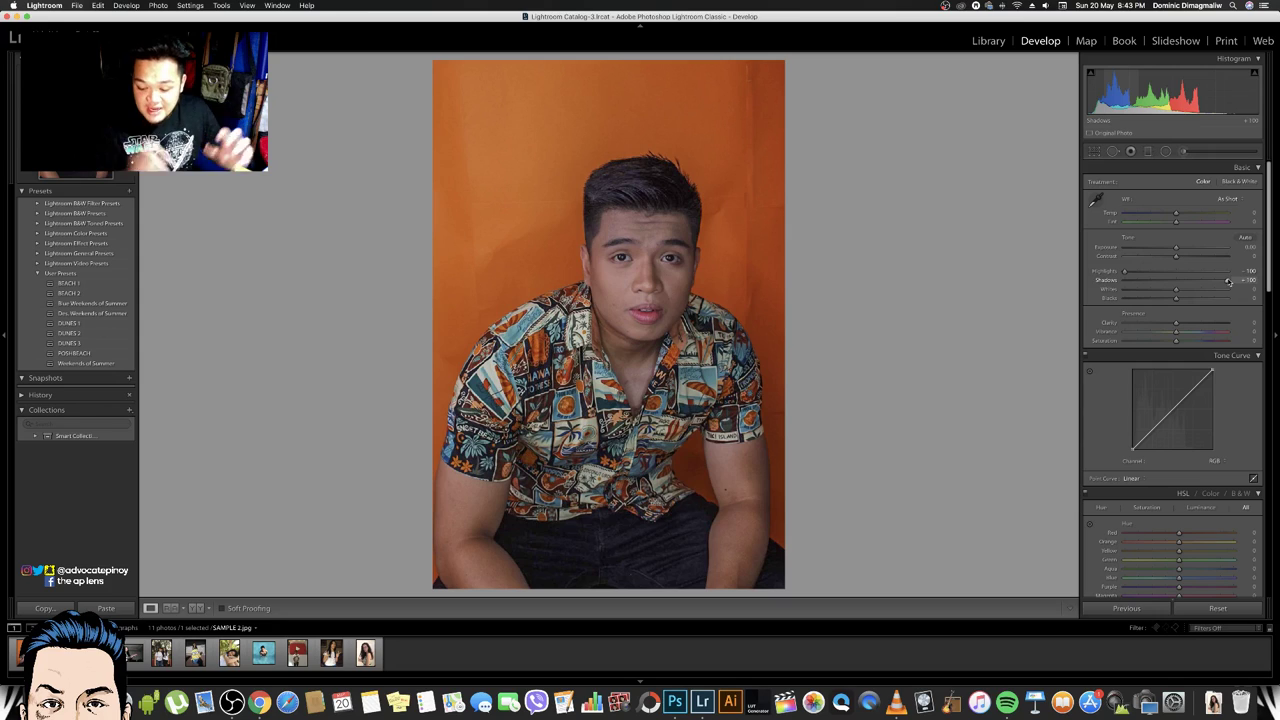
pyautogui.scroll(-1, 1105, 272)
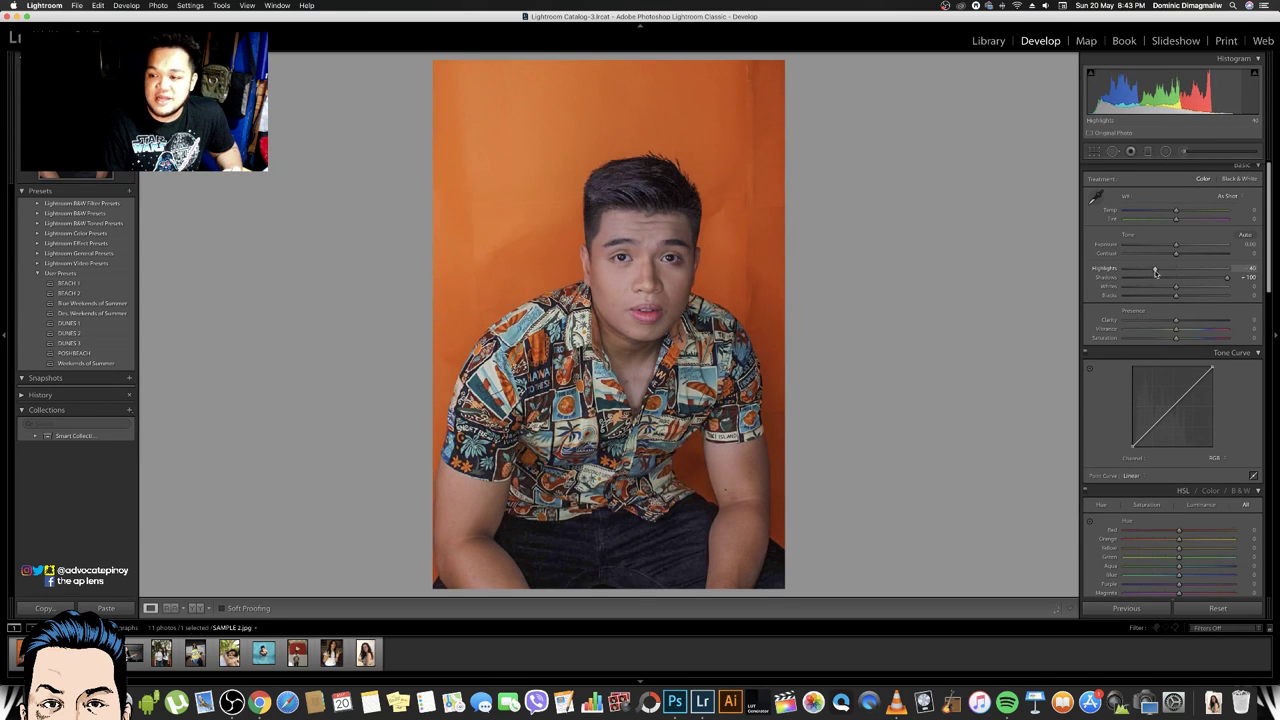
pyautogui.moveTo(1227, 278); pyautogui.dragTo(1201, 282)
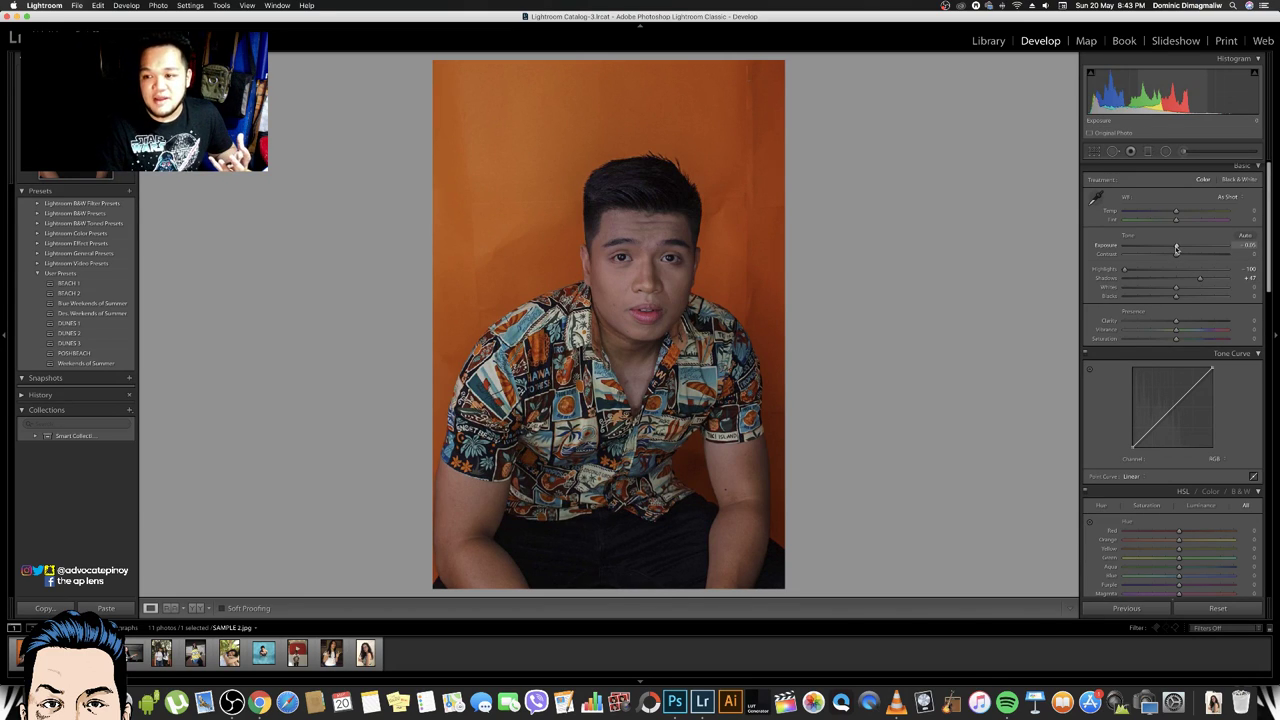
pyautogui.moveTo(1176, 249); pyautogui.dragTo(1181, 248)
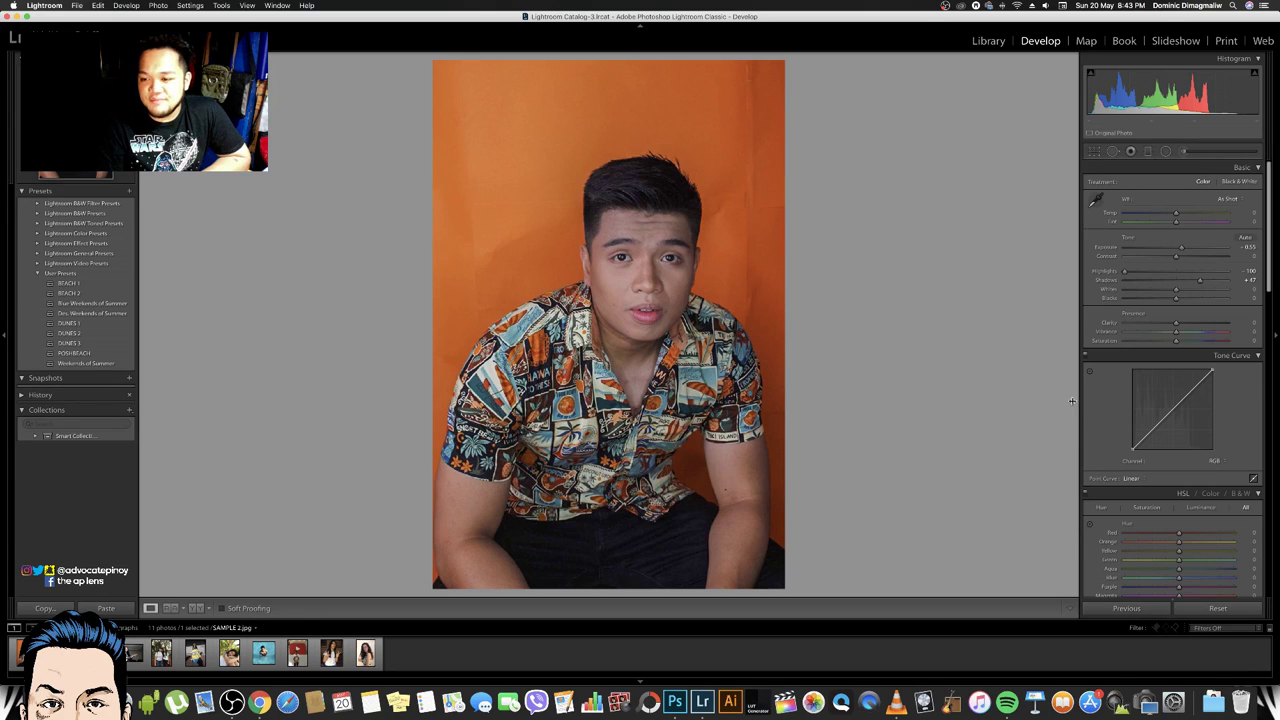
# Raise the tone curve's shadow point for a faded look and lift the midtones
pyautogui.scroll(-3, 1099, 406)
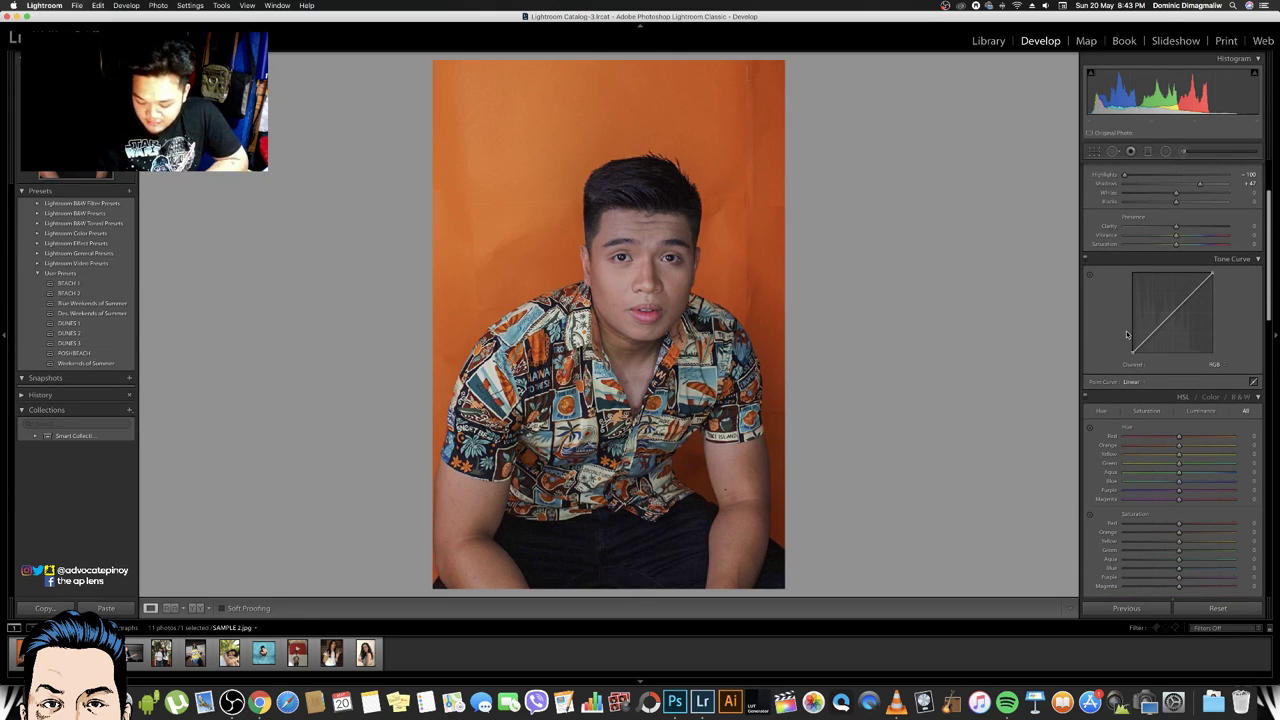
pyautogui.moveTo(1153, 333); pyautogui.dragTo(1137, 341)
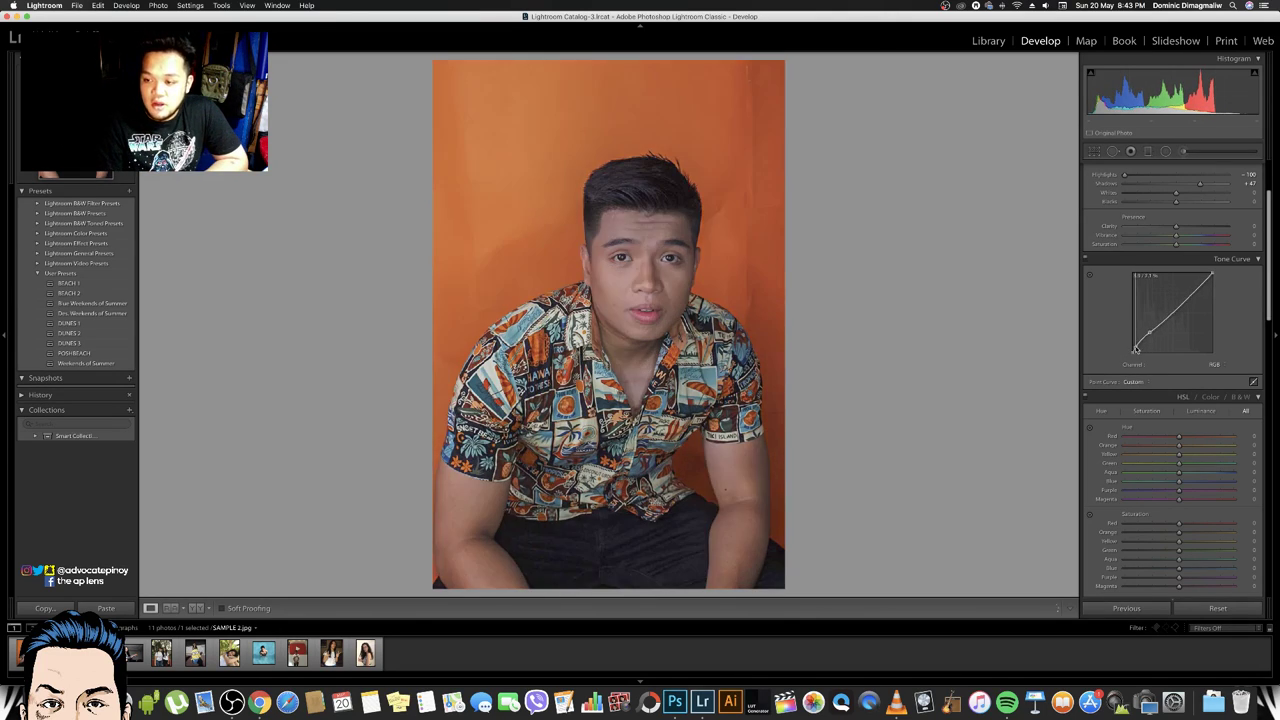
pyautogui.press('super+z')
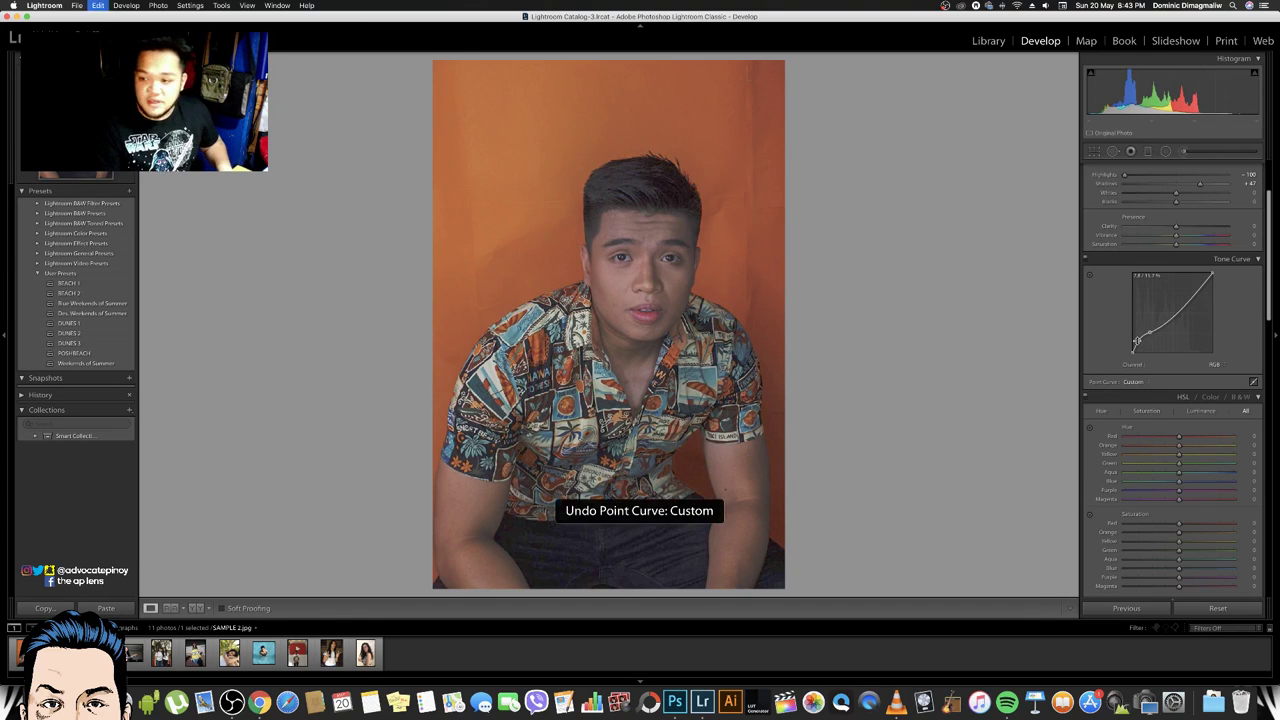
pyautogui.moveTo(1137, 346); pyautogui.dragTo(1137, 341)
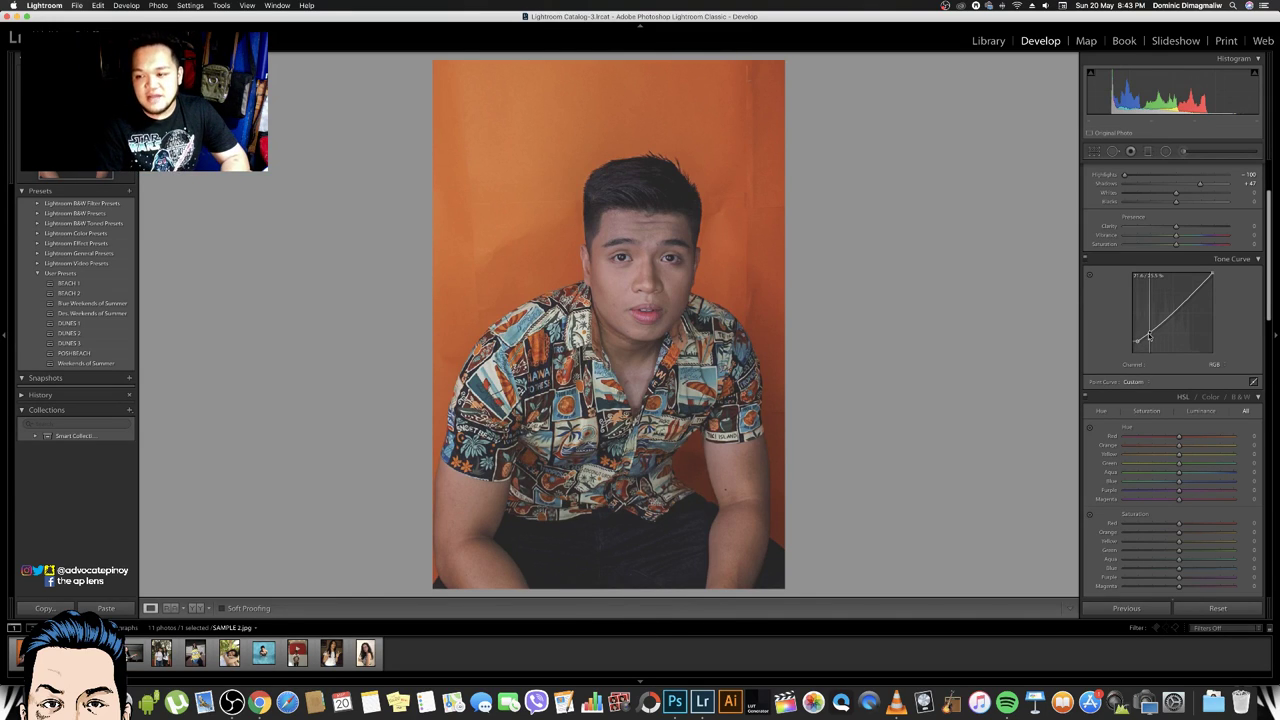
pyautogui.moveTo(1149, 336); pyautogui.dragTo(1149, 341)
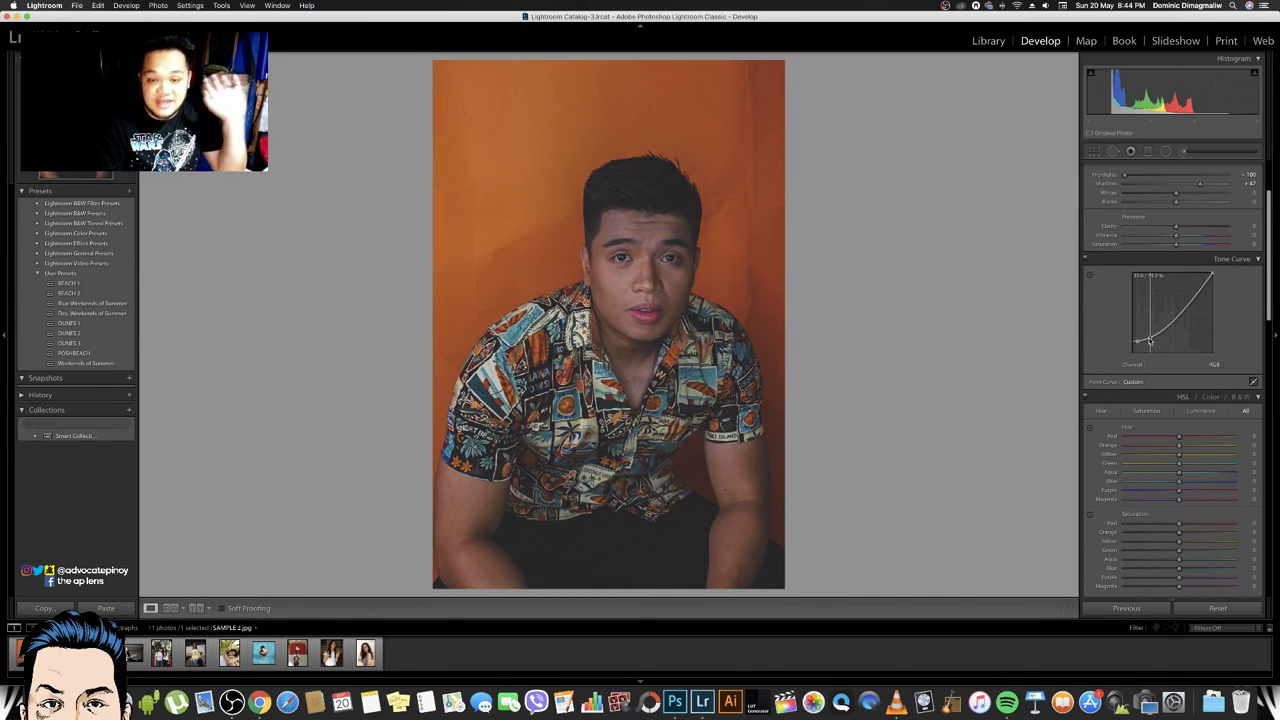
pyautogui.moveTo(1149, 341); pyautogui.dragTo(1145, 341)
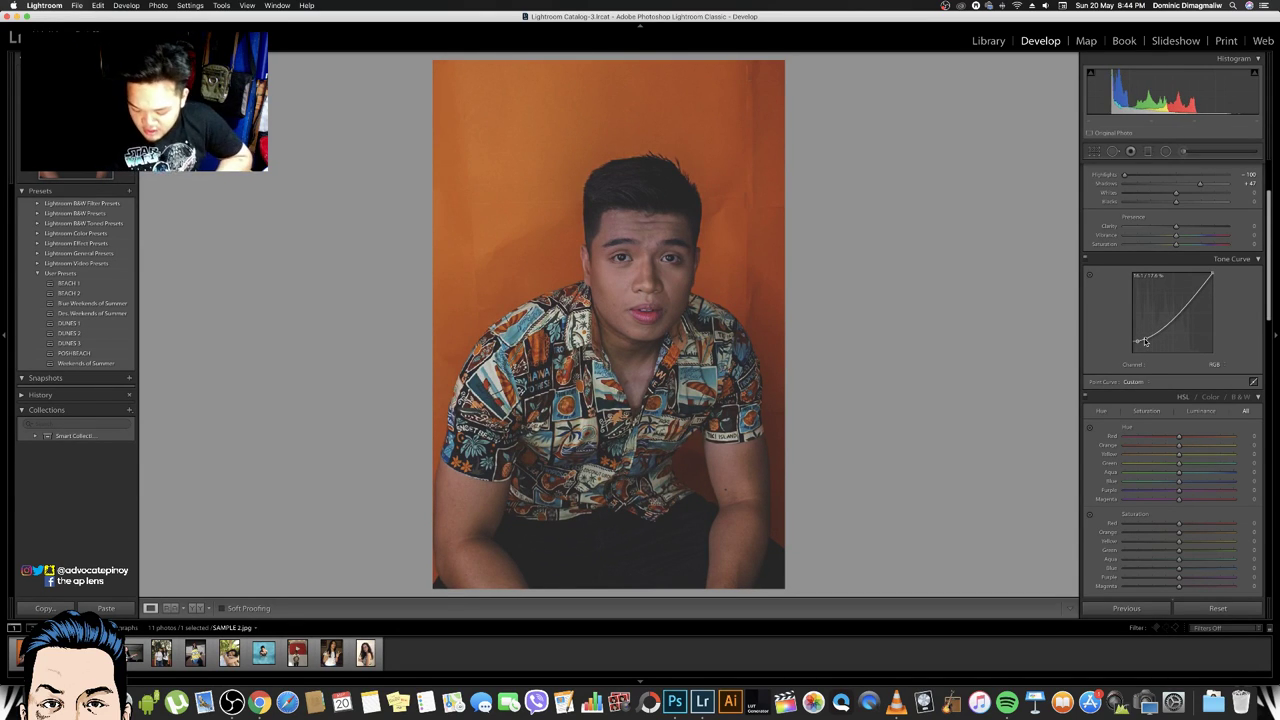
# Brighten upper tones, lower the curve's white point, lift blacks, and shift blue hue toward teal
pyautogui.moveTo(1176, 322); pyautogui.dragTo(1173, 317)
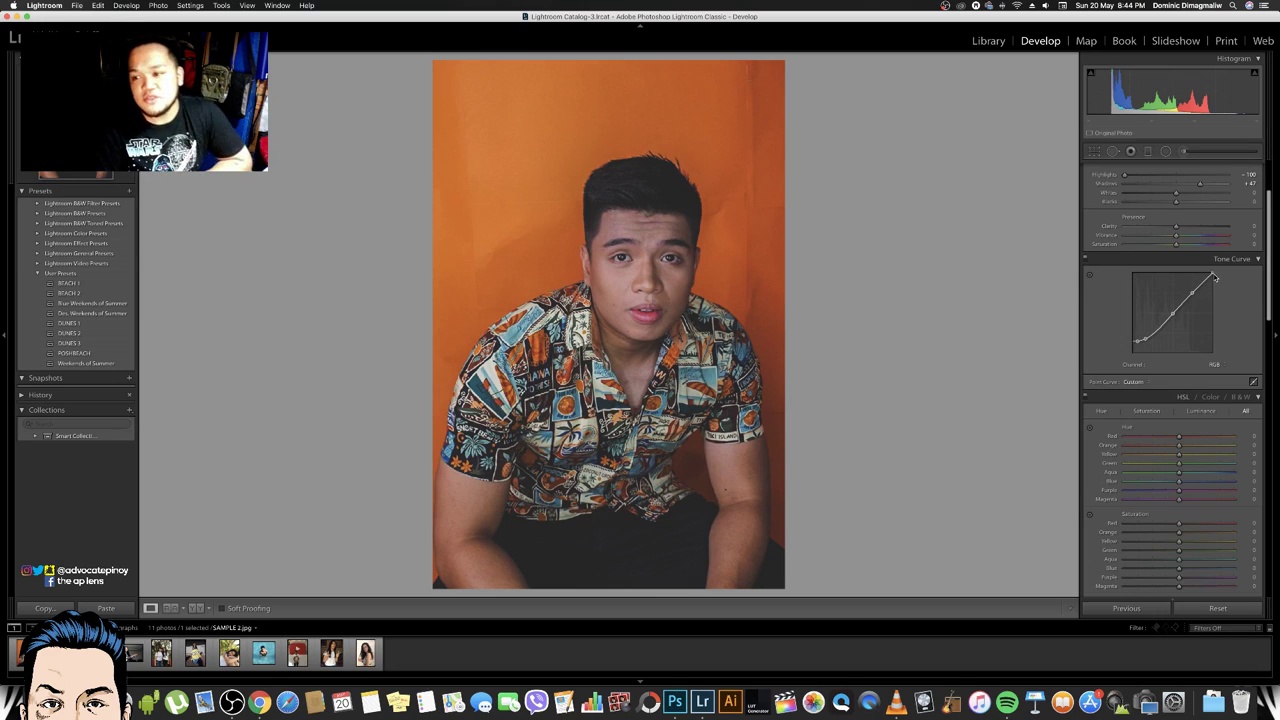
pyautogui.moveTo(1212, 272); pyautogui.dragTo(1214, 286)
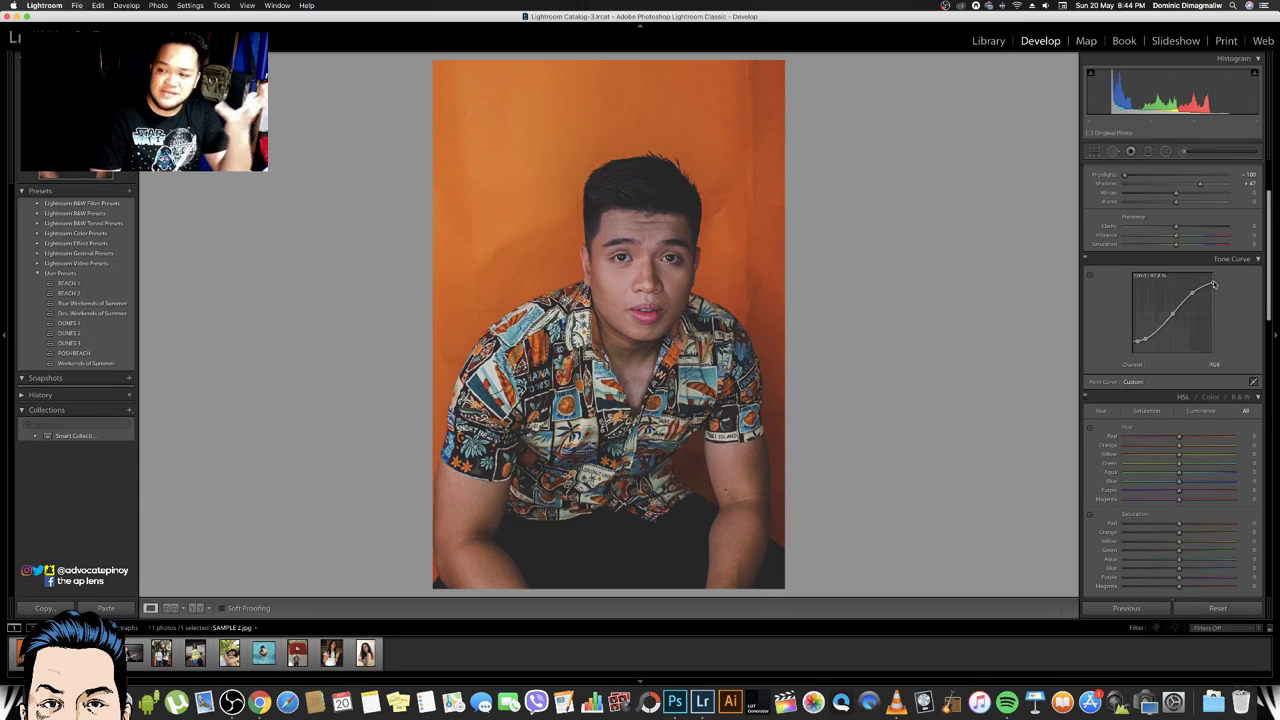
pyautogui.moveTo(1214, 286); pyautogui.dragTo(1212, 283)
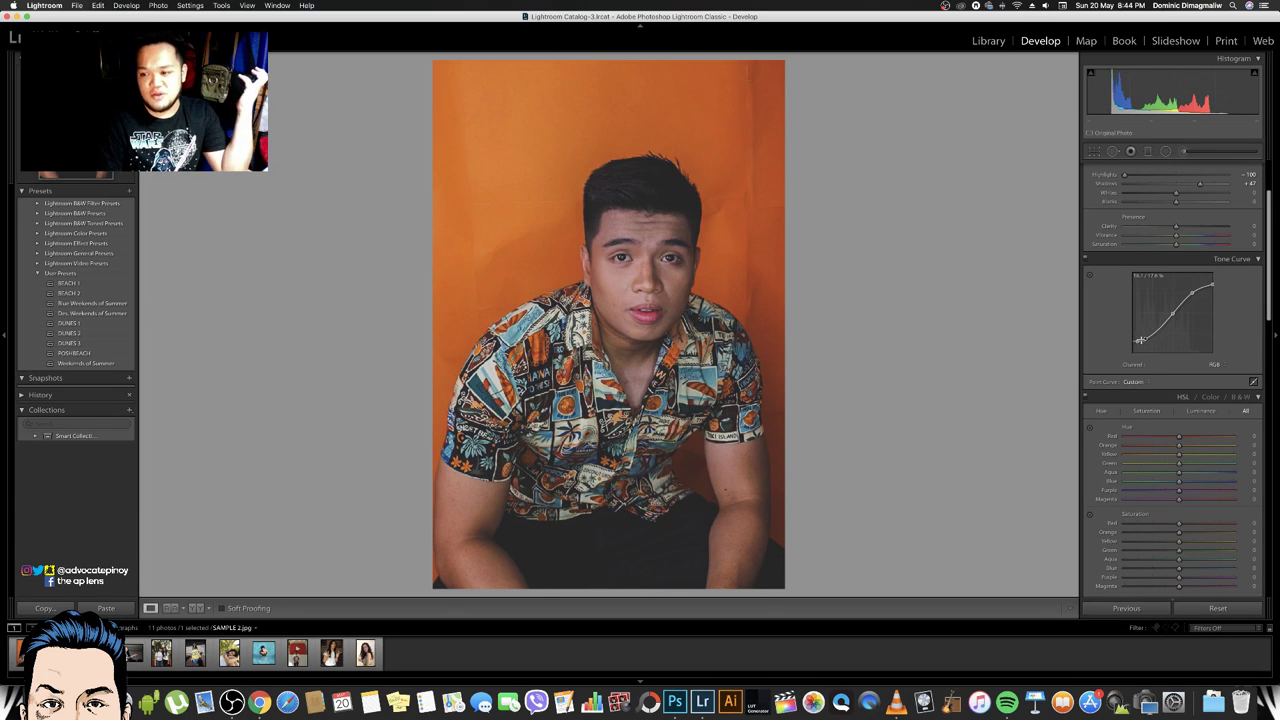
pyautogui.moveTo(1137, 342); pyautogui.dragTo(1137, 340)
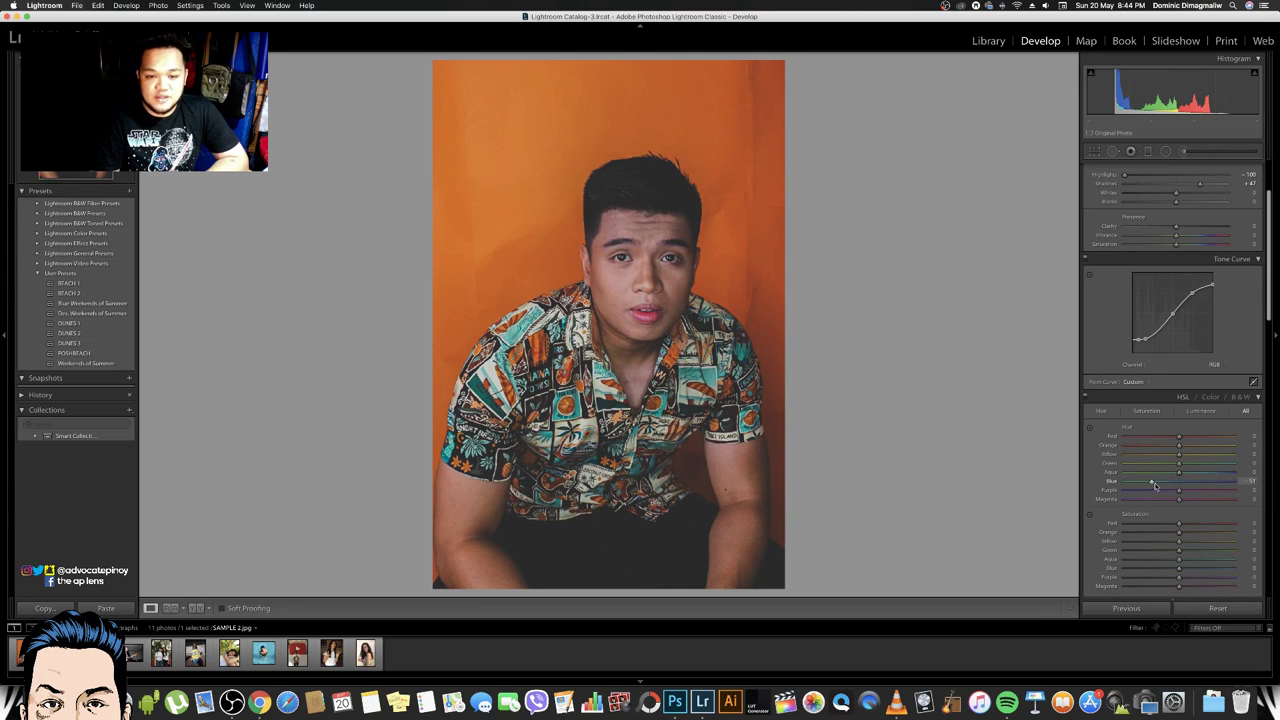
pyautogui.moveTo(1155, 485); pyautogui.dragTo(1055, 486)
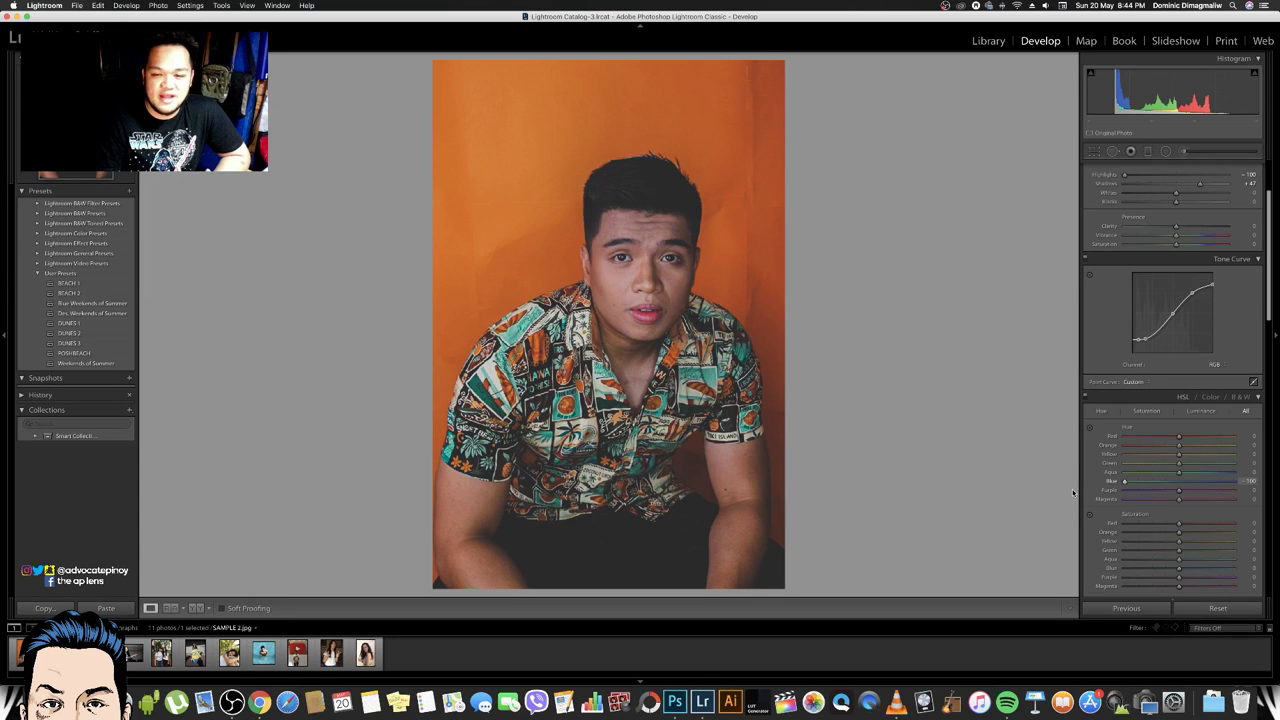
# Set SAMPLE 2's Basic sliders to Whites +21, Clarity +25, Vibrance -15, Saturation +15
pyautogui.scroll(-2, 1173, 470)
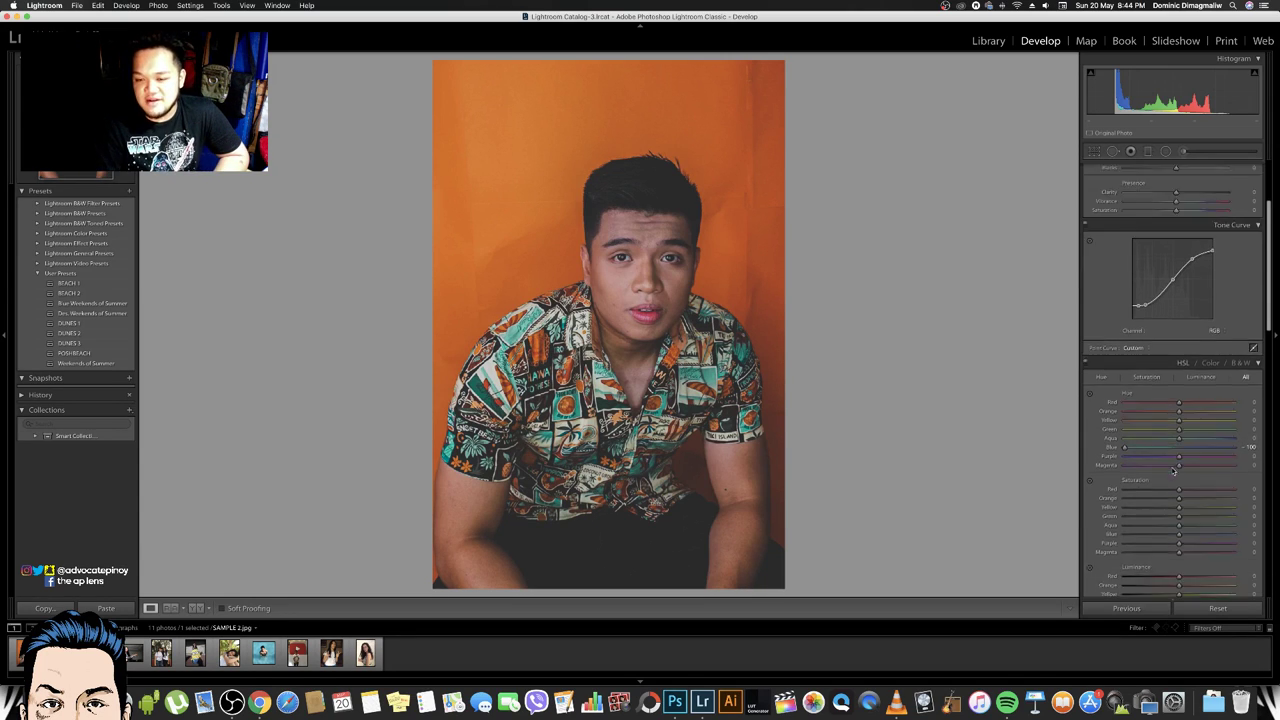
pyautogui.scroll(-1, 1173, 470)
pyautogui.scroll(4, 1164, 280)
pyautogui.scroll(2, 1175, 265)
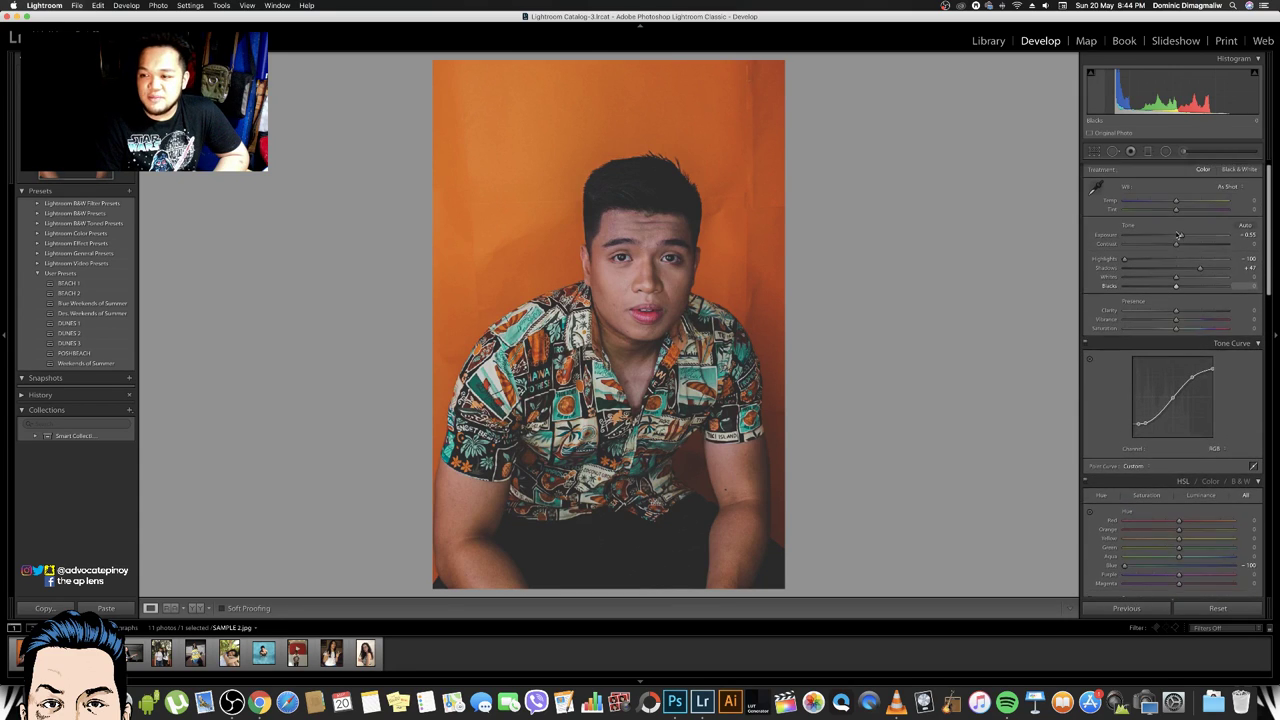
pyautogui.moveTo(1177, 284); pyautogui.dragTo(1187, 284)
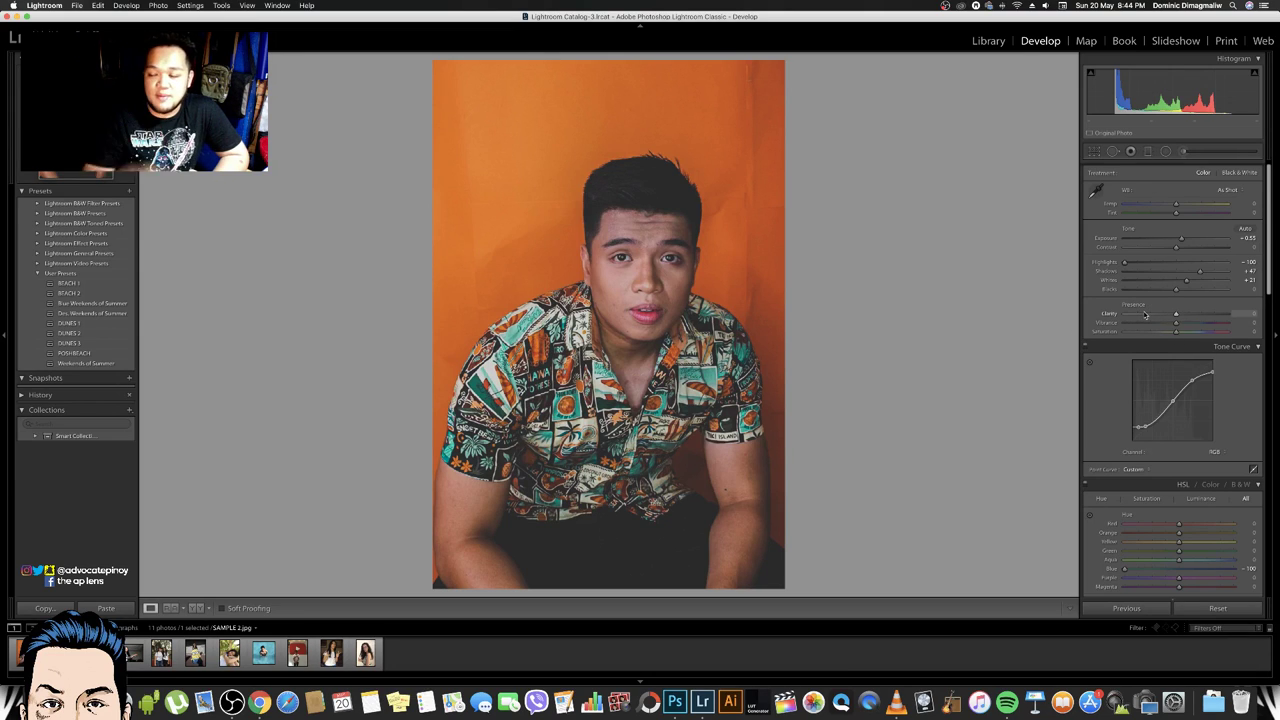
pyautogui.moveTo(1176, 314); pyautogui.dragTo(1198, 316)
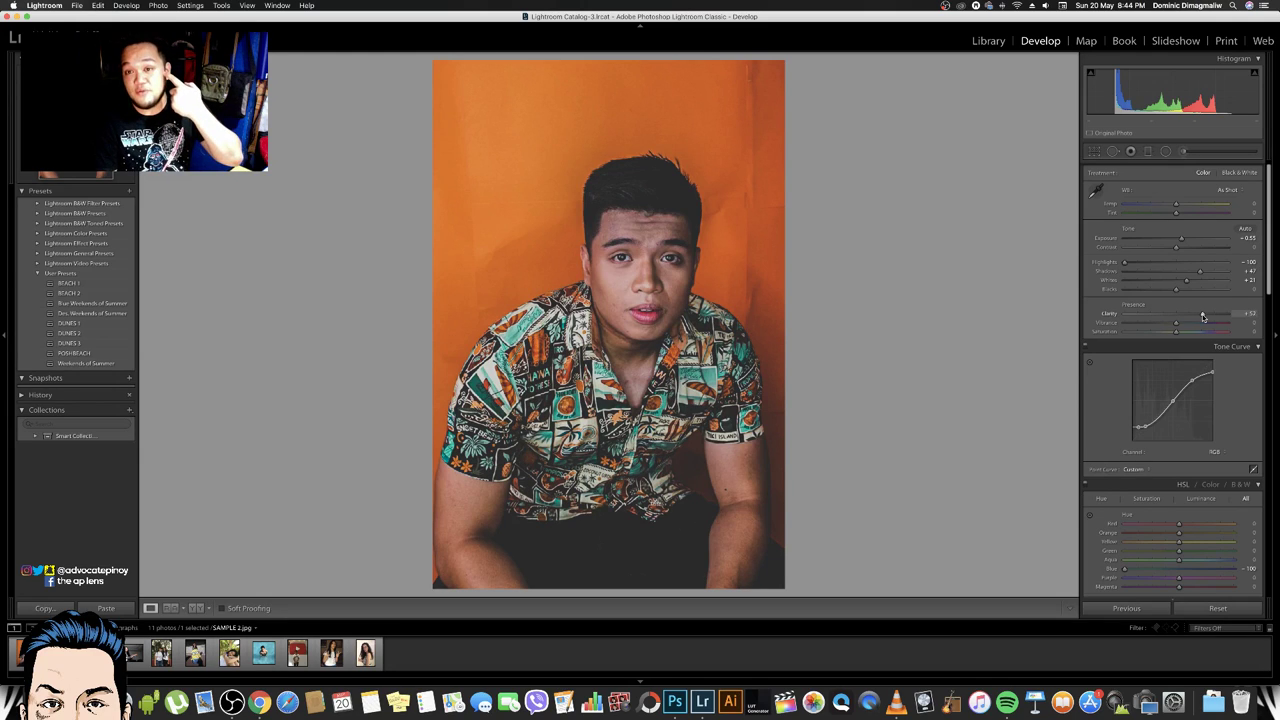
pyautogui.moveTo(1203, 316); pyautogui.dragTo(1186, 316)
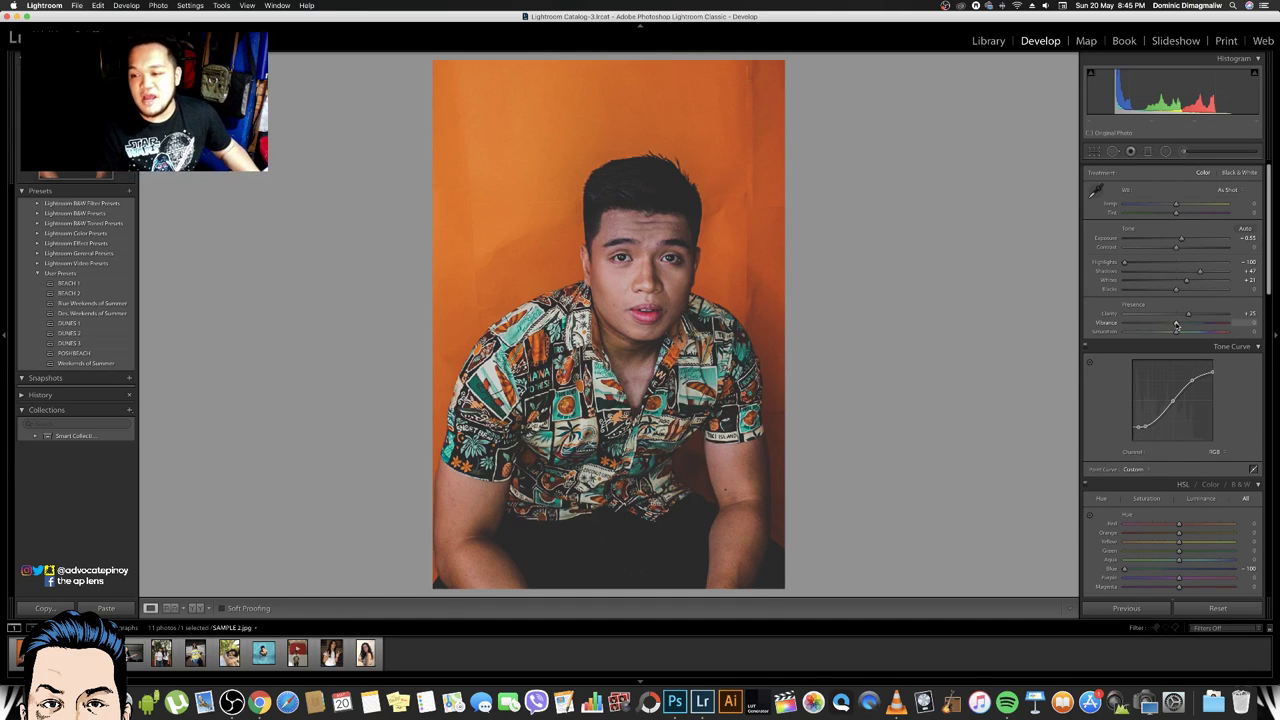
pyautogui.moveTo(1176, 325); pyautogui.dragTo(1173, 327)
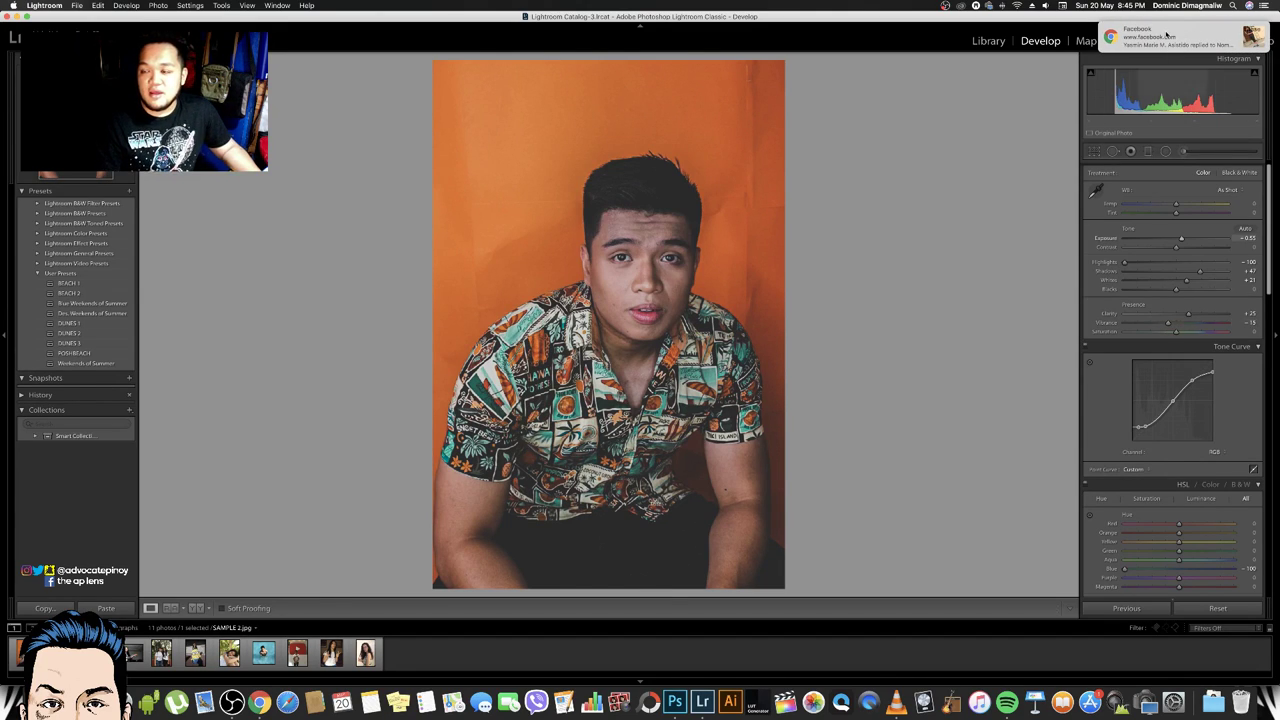
pyautogui.moveTo(1181, 333); pyautogui.dragTo(1187, 334)
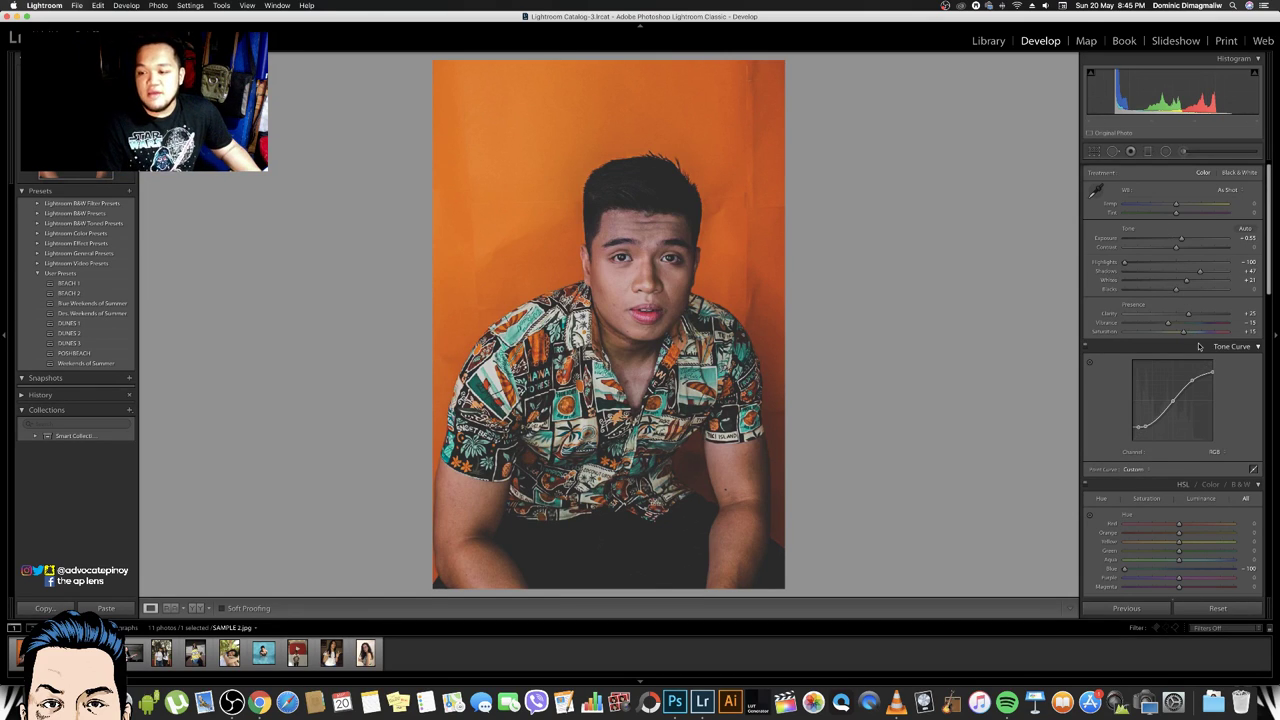
# Set Orange hue to +31 and undo the red, yellow and aqua hue shifts
pyautogui.scroll(-5, 1190, 370)
pyautogui.scroll(-3, 1193, 378)
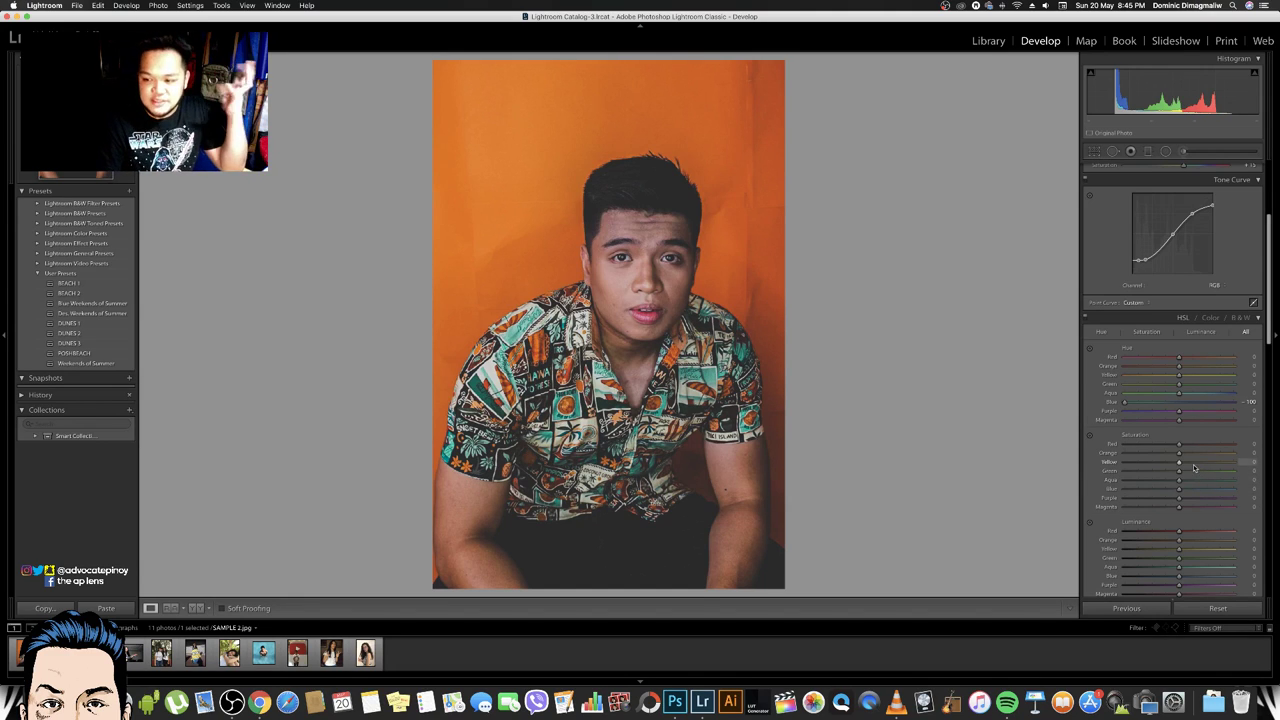
pyautogui.moveTo(1179, 366); pyautogui.dragTo(1198, 368)
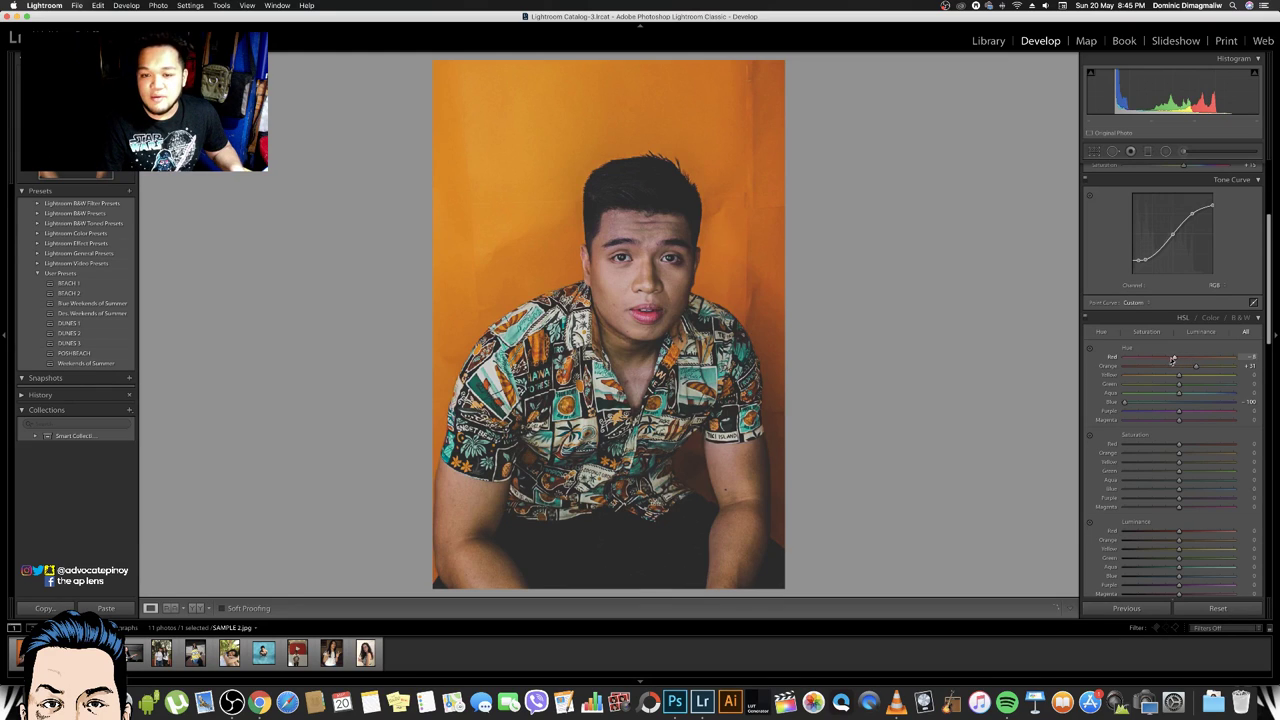
pyautogui.hotkey('ctrl', 'z')
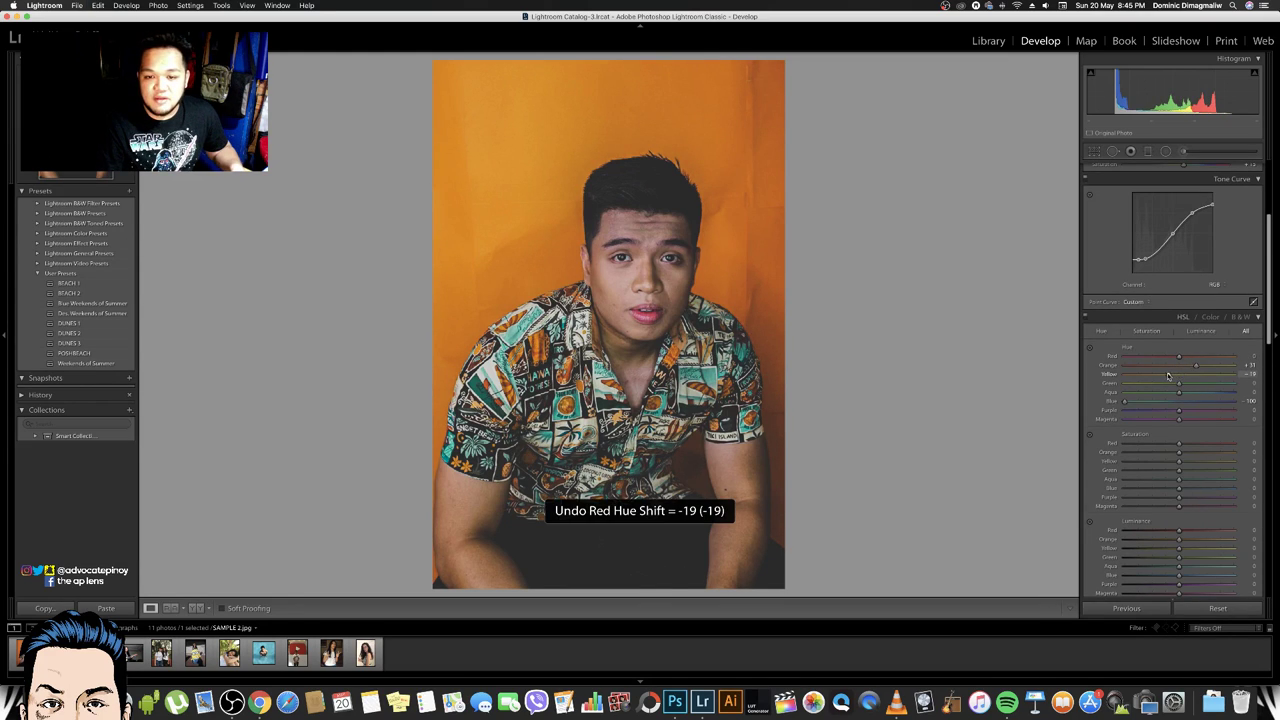
pyautogui.hotkey('ctrl', 'z')
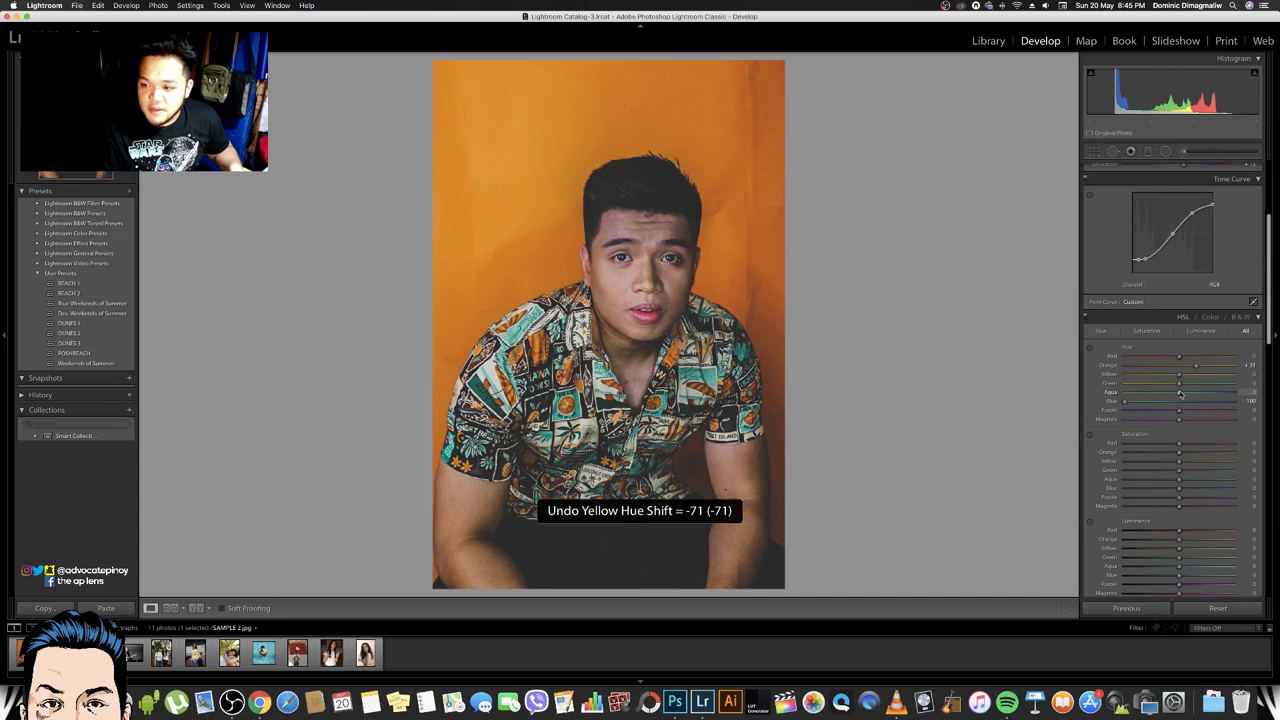
pyautogui.hotkey('ctrl', 'z')
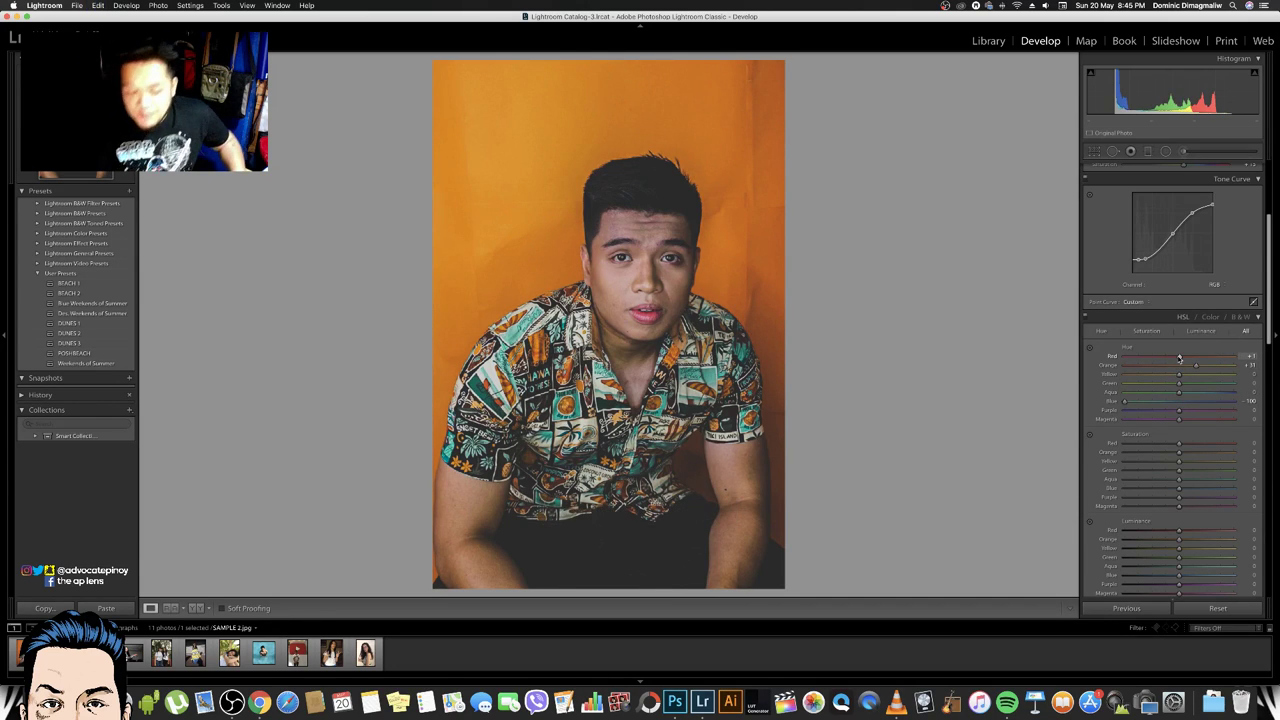
pyautogui.press('XF86AudioLowerVolume')
pyautogui.press('XF86AudioLowerVolume')
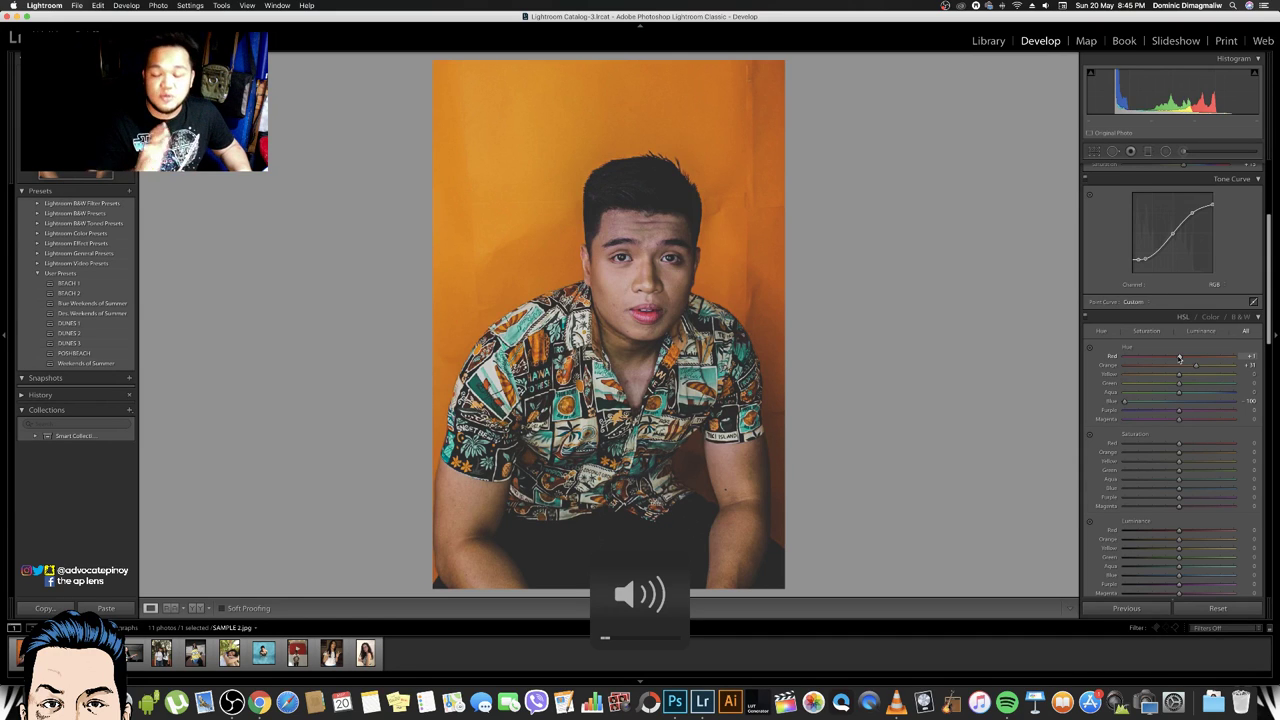
# Set Red hue to about -25 and raise Red luminance to about +35
pyautogui.moveTo(1179, 358); pyautogui.dragTo(1014, 357)
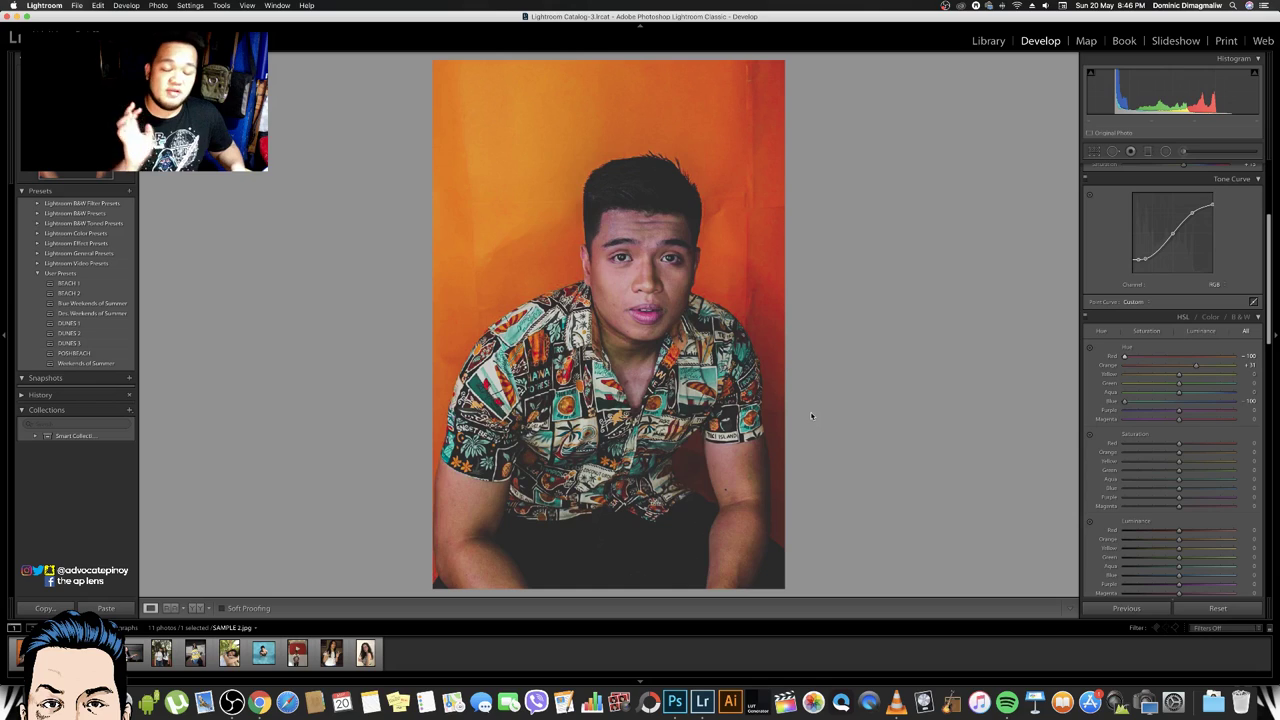
pyautogui.hotkey('ctrl', 'z')
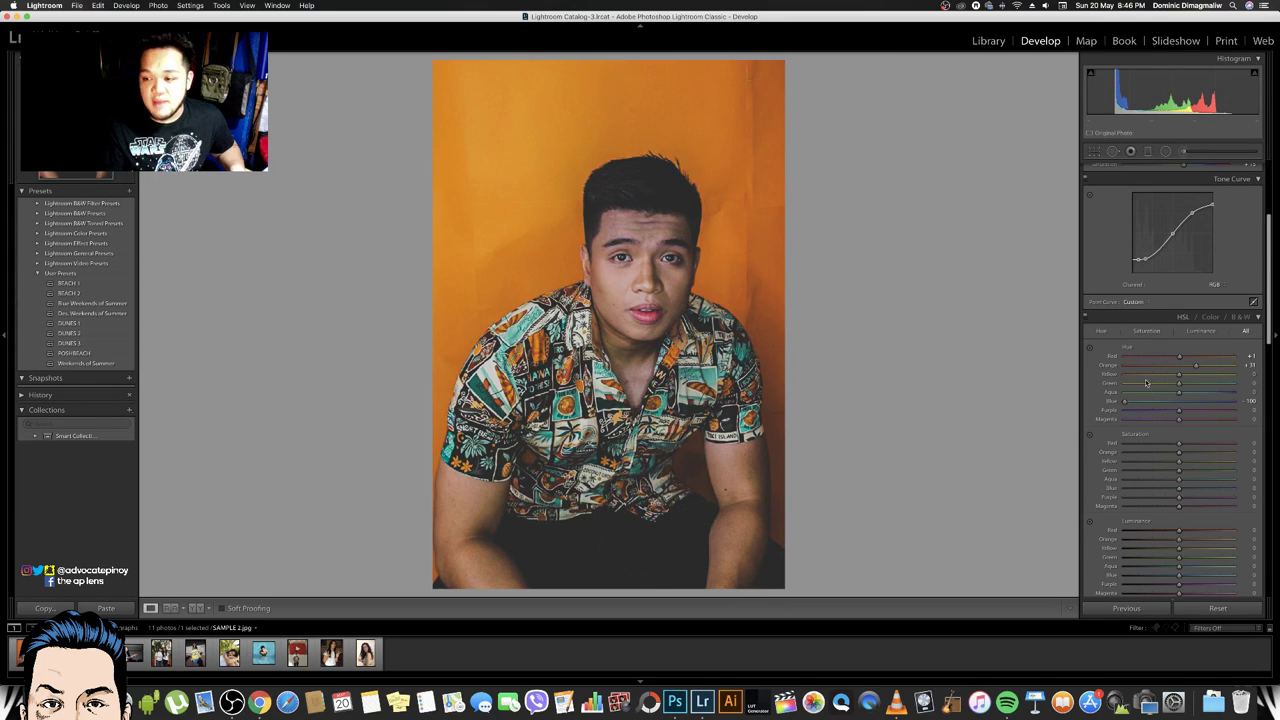
pyautogui.moveTo(1181, 358); pyautogui.dragTo(1165, 359)
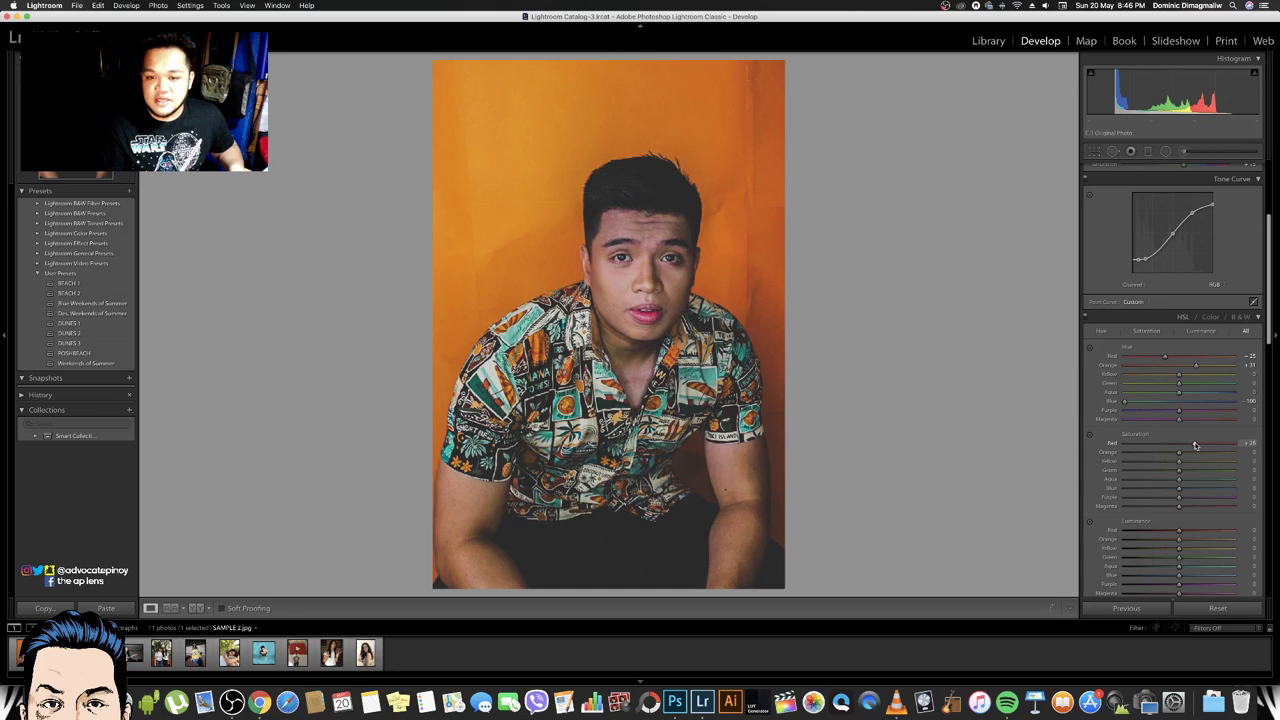
pyautogui.moveTo(1180, 530); pyautogui.dragTo(1200, 529)
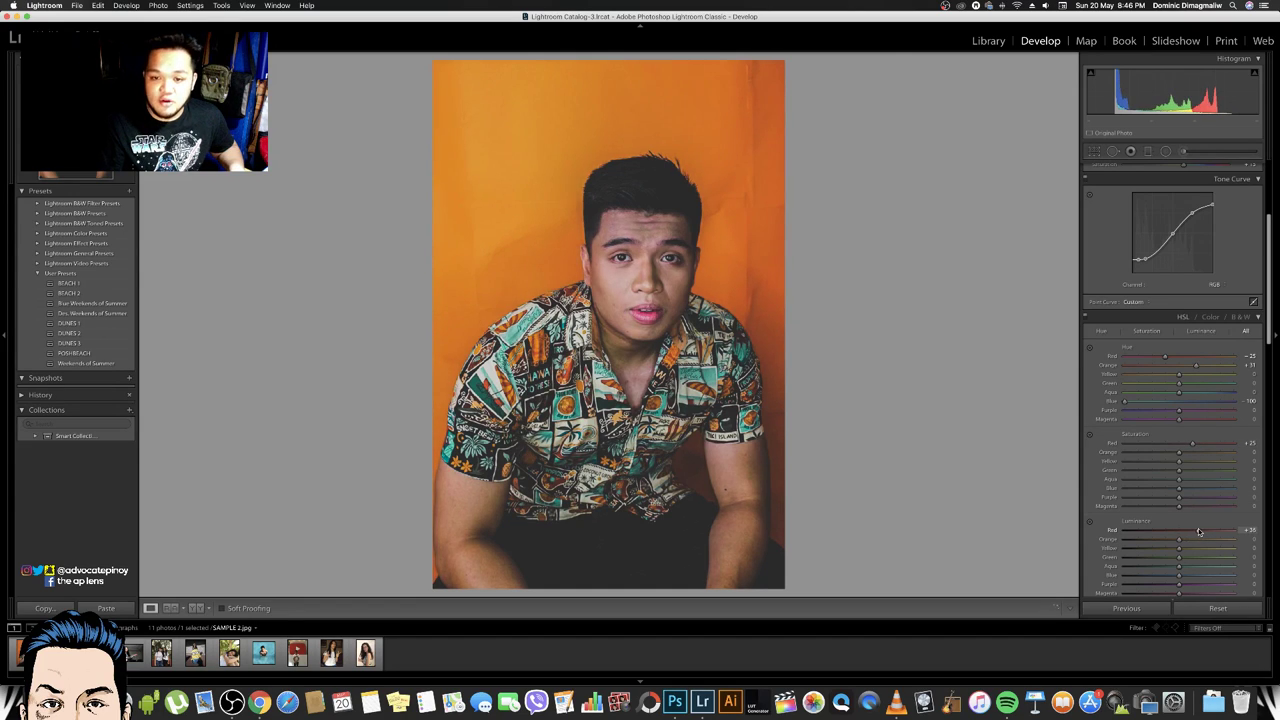
# Enter +20 luminance for each colour from Orange to Magenta, then nudge Red hue to +5
pyautogui.scroll(-2, 1199, 520)
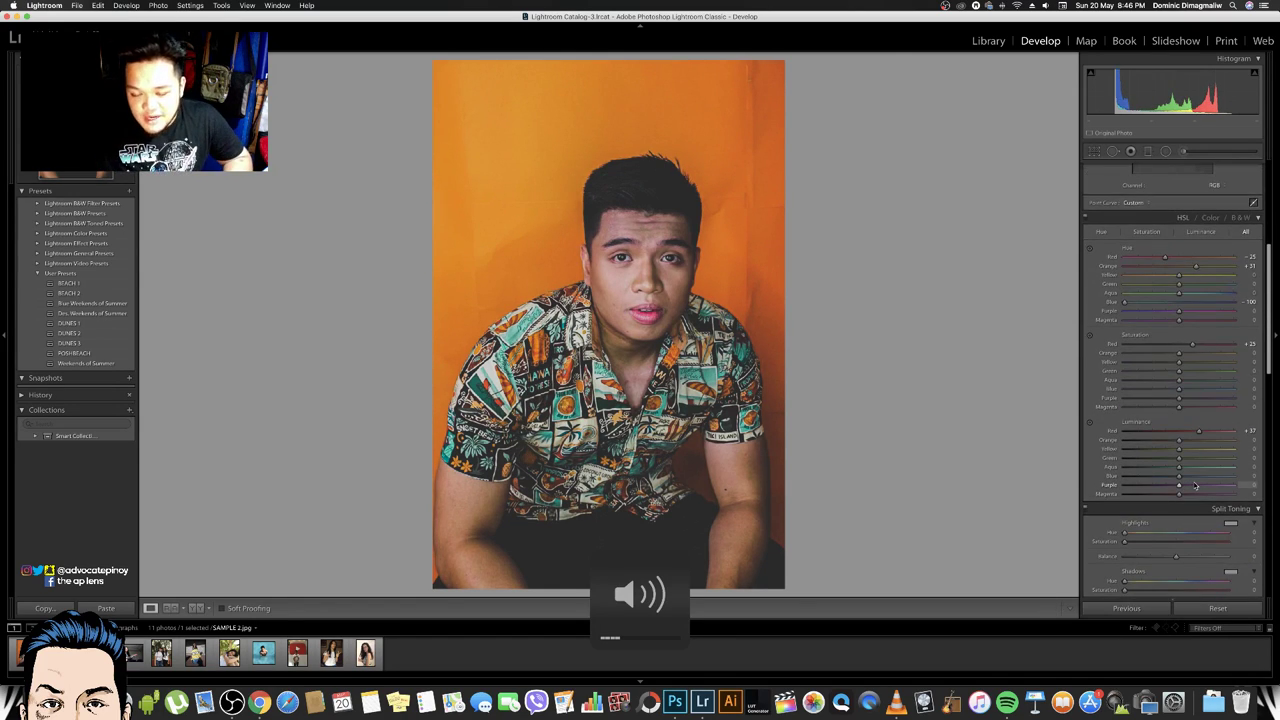
pyautogui.scroll(-1, 1196, 490)
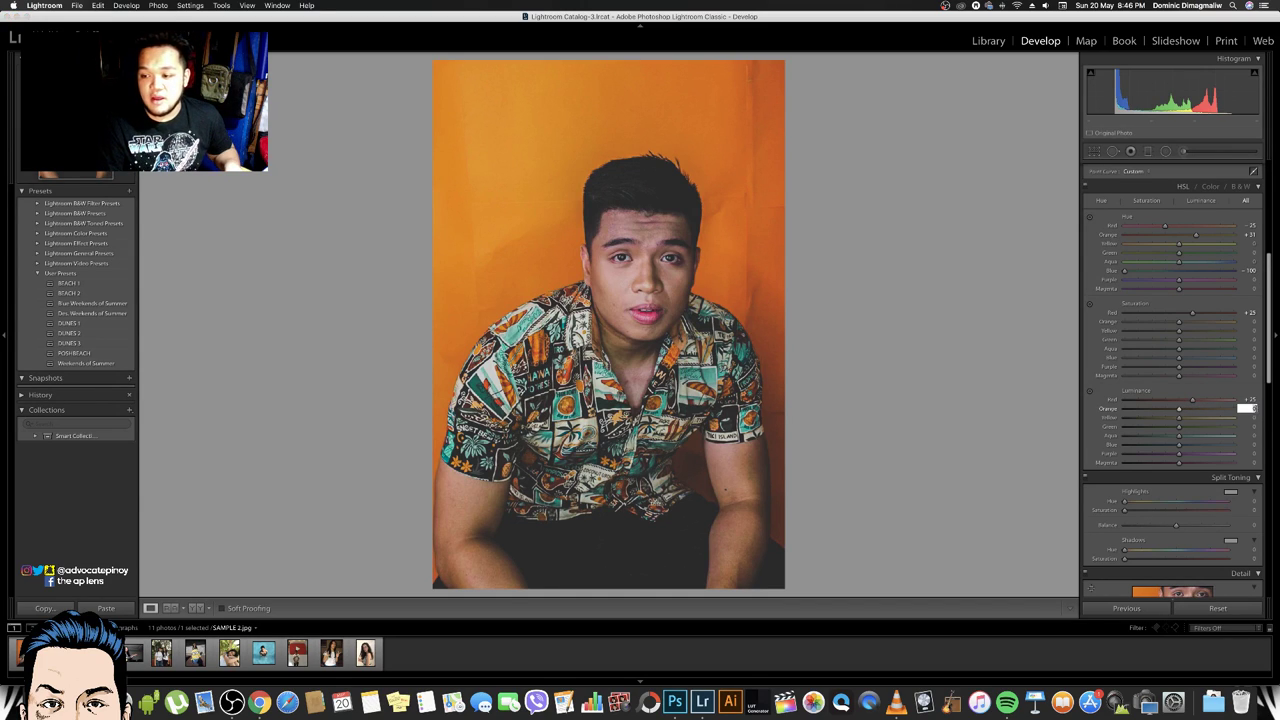
pyautogui.press('Tab')
pyautogui.write('20')
pyautogui.press('Tab')
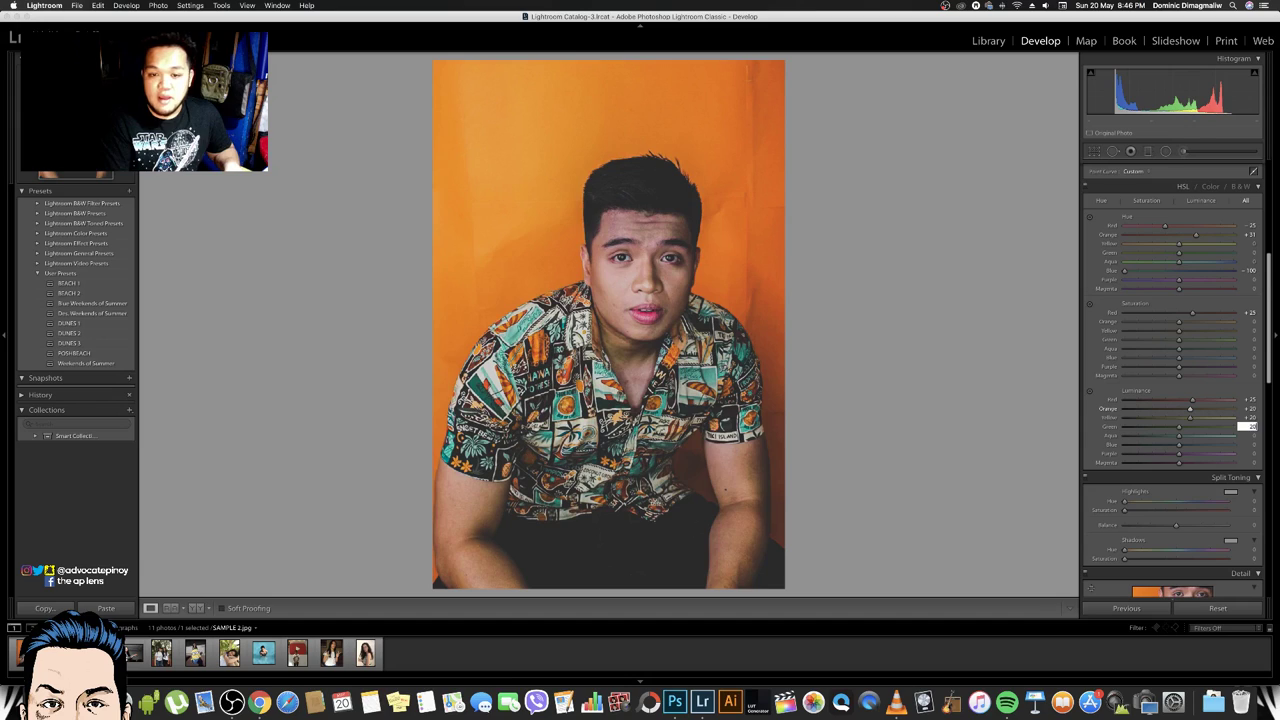
pyautogui.write('20')
pyautogui.press('Tab')
pyautogui.write('2020')
pyautogui.press('Tab')
pyautogui.write('20')
pyautogui.press('Tab')
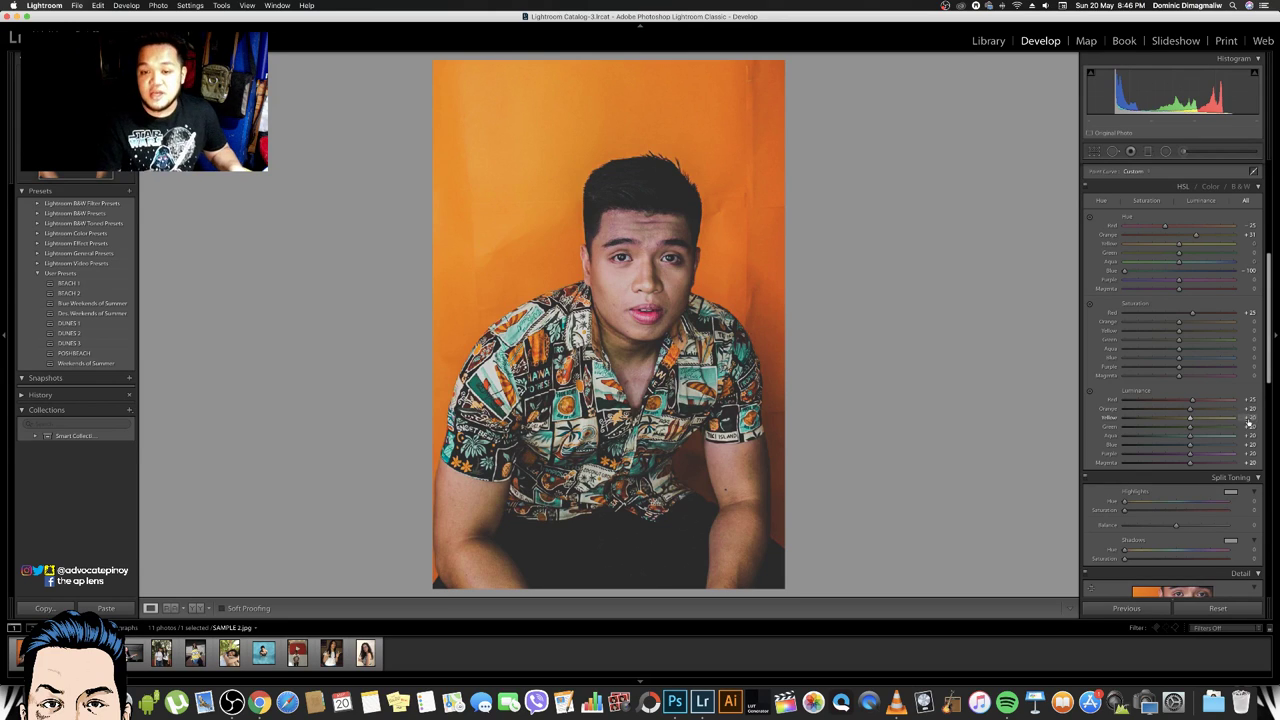
pyautogui.scroll(2, 1178, 310)
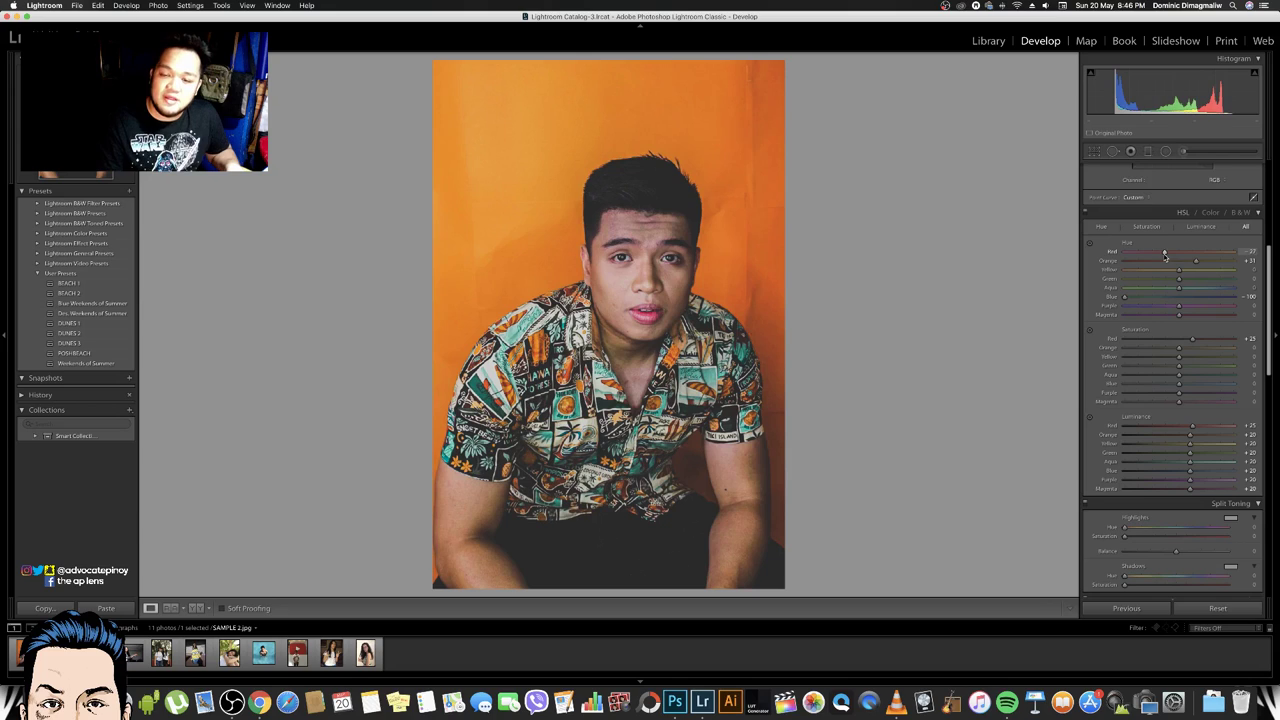
pyautogui.moveTo(1177, 254); pyautogui.dragTo(1186, 255)
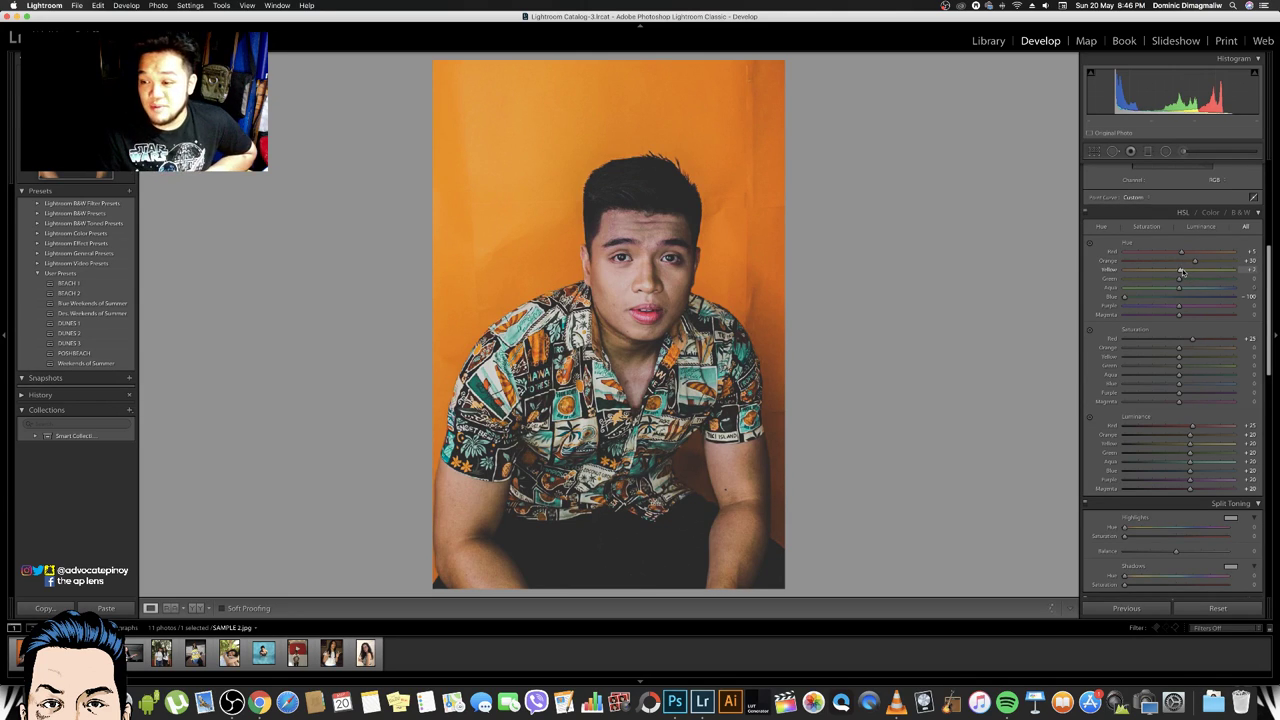
# Give the split-toning highlights a faint warm tint at hue 31 with very low saturation
pyautogui.scroll(-2, 1230, 280)
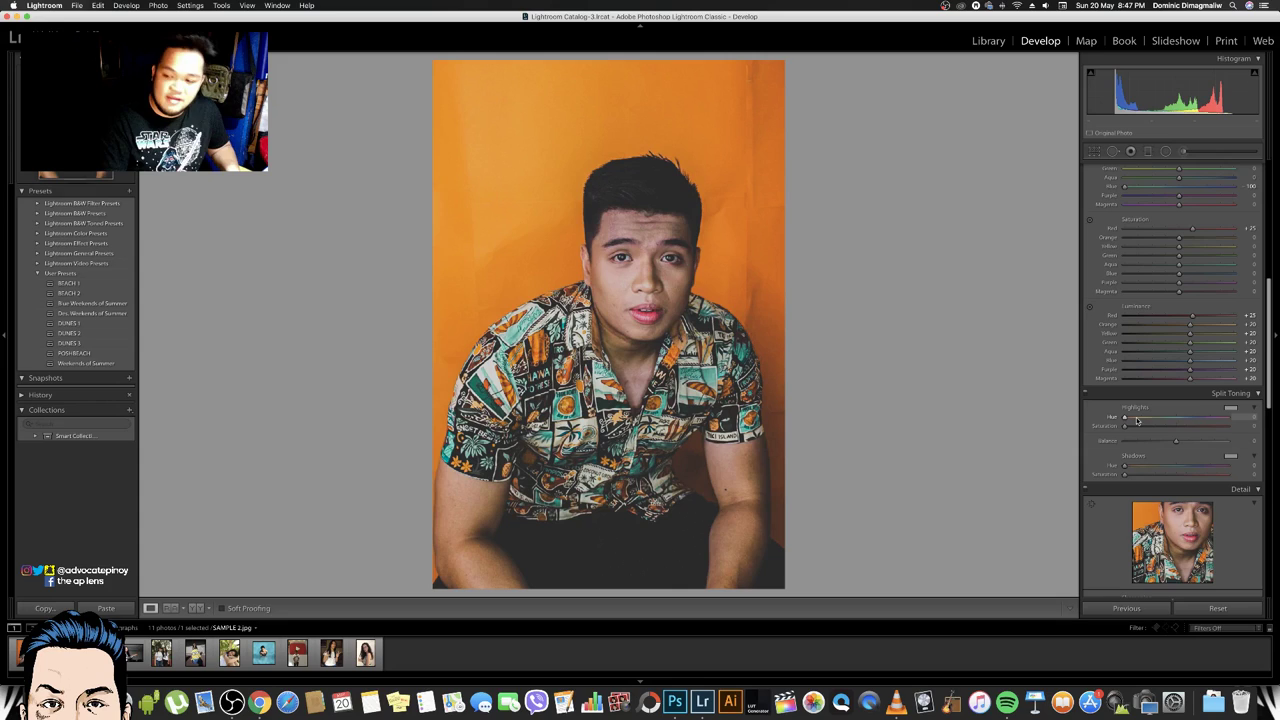
pyautogui.scroll(-1, 1255, 282)
pyautogui.scroll(-2, 1263, 283)
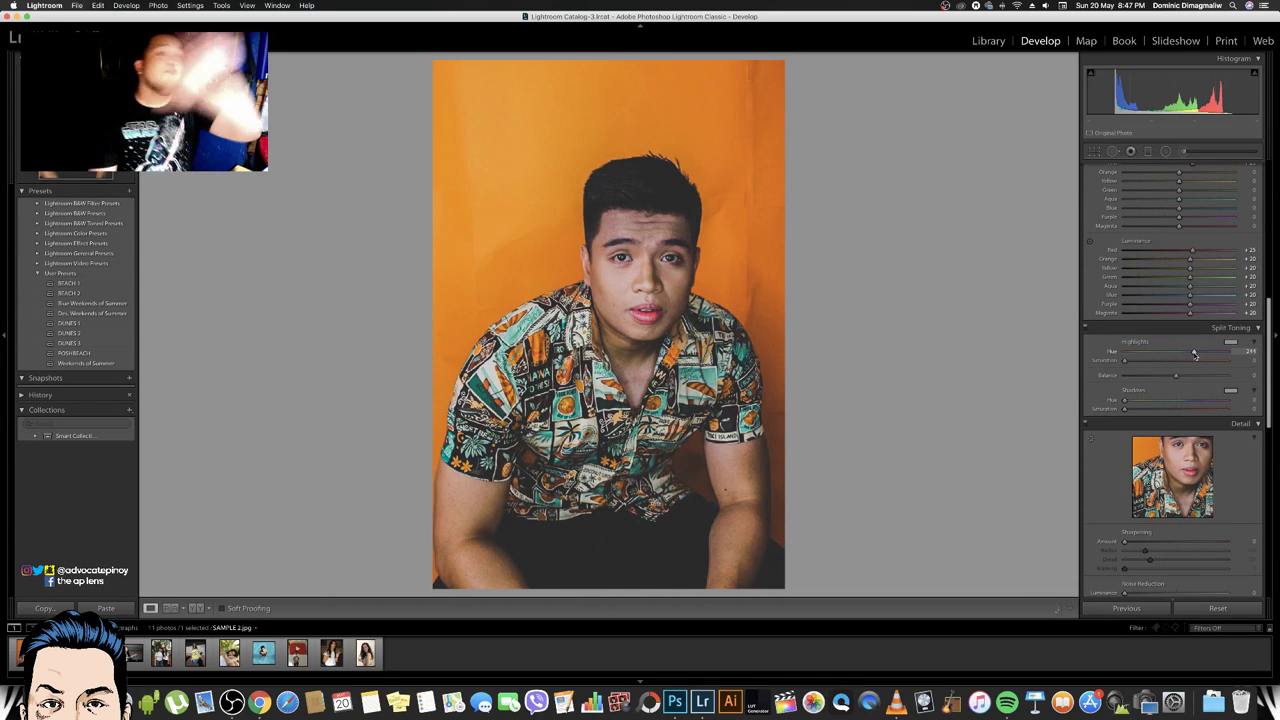
pyautogui.moveTo(1124, 351)
pyautogui.mouseDown()
pyautogui.moveTo(1188, 354)
pyautogui.moveTo(1156, 362)
pyautogui.mouseUp()
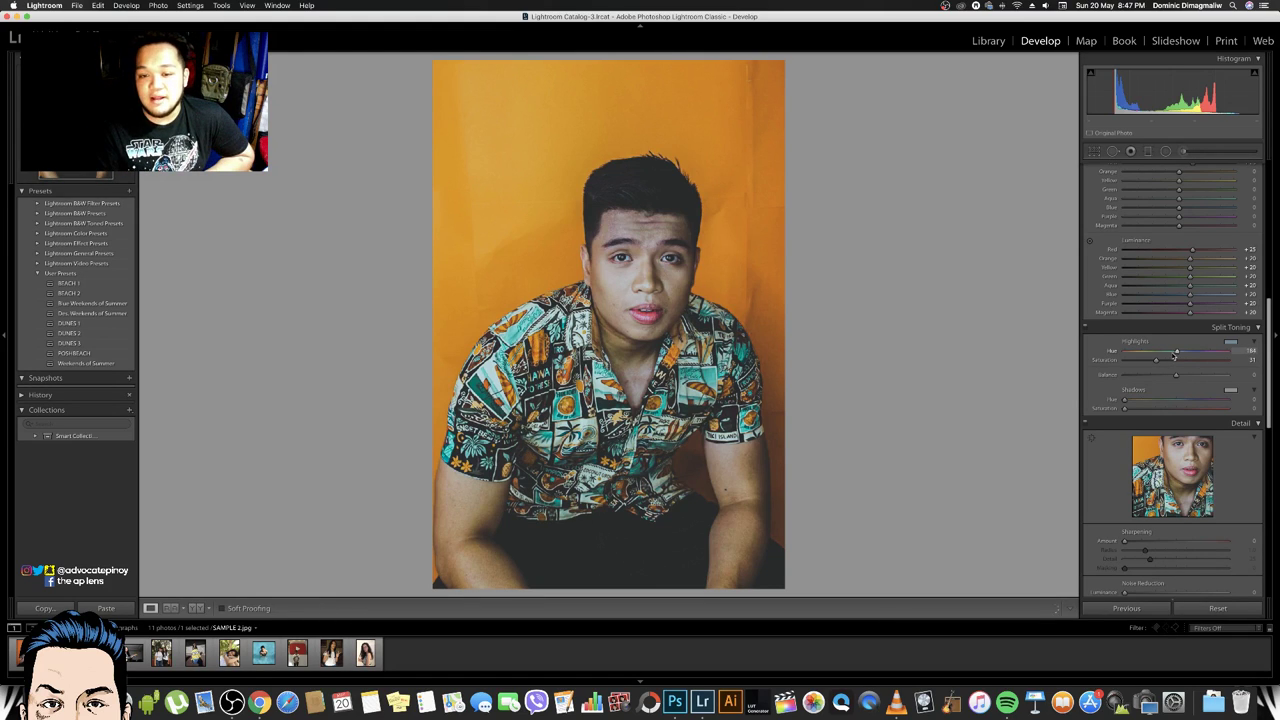
pyautogui.moveTo(1175, 352); pyautogui.dragTo(1124, 364)
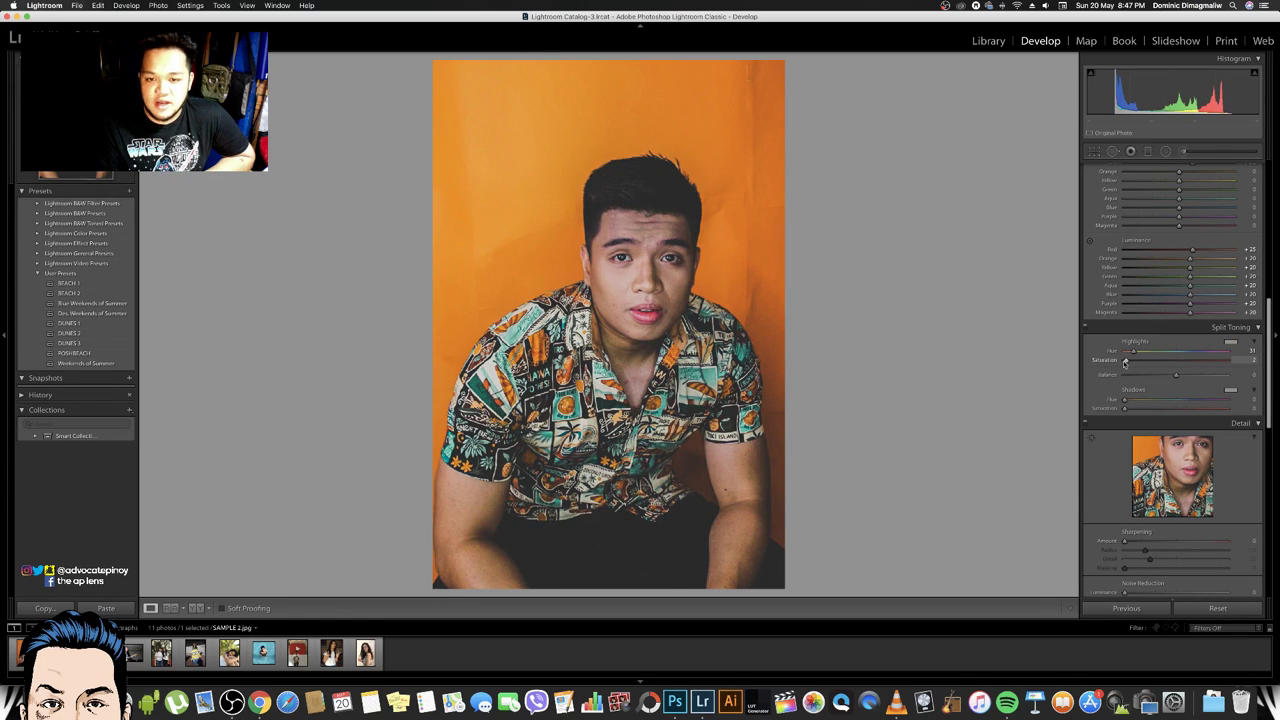
# Warm the white balance Temp to +2 in the Basic panel
pyautogui.scroll(5, 1165, 340)
pyautogui.scroll(3, 1170, 290)
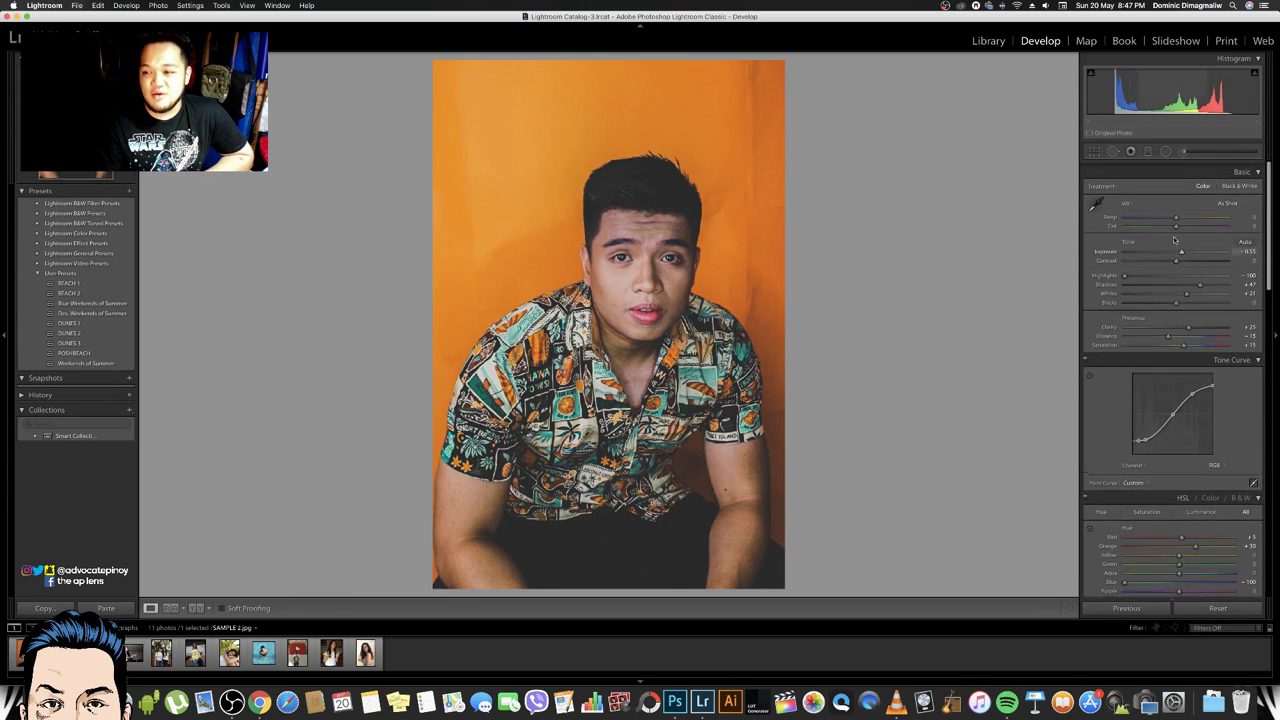
pyautogui.scroll(3, 1175, 230)
pyautogui.moveTo(1176, 215); pyautogui.dragTo(1179, 249)
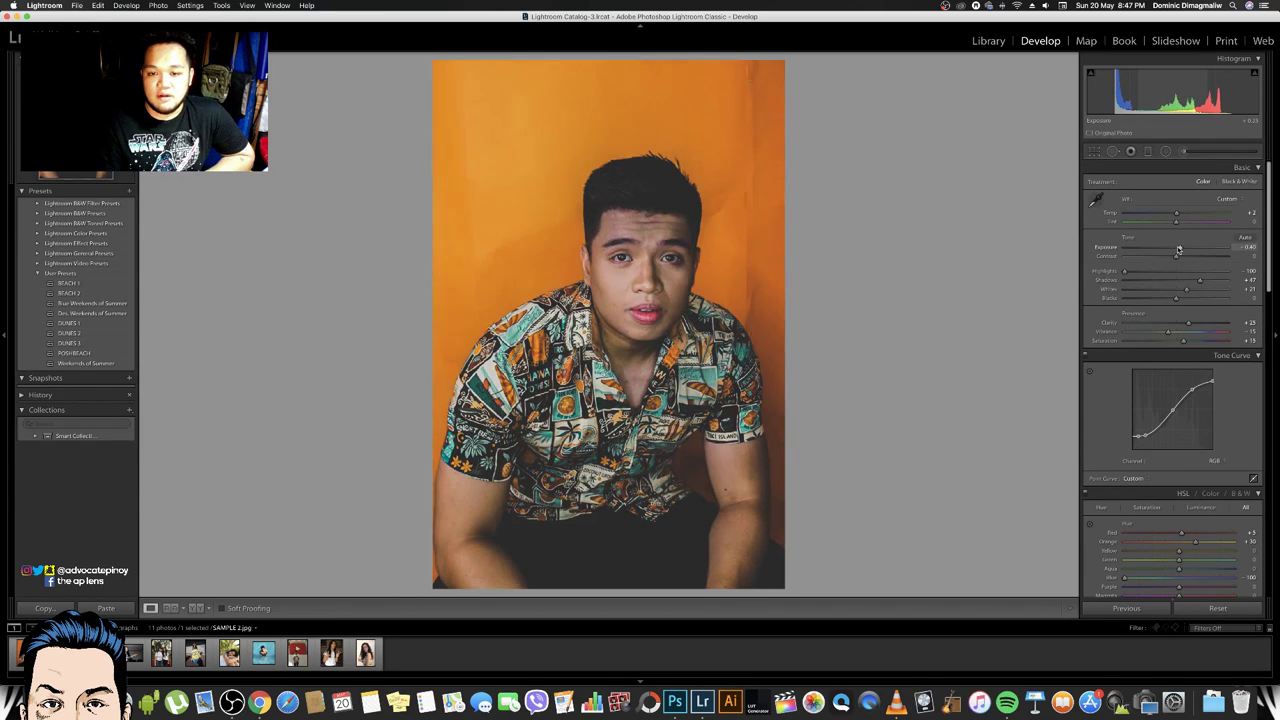
# Set the Detail panel's Luminance noise reduction to 15
pyautogui.scroll(-3, 1185, 280)
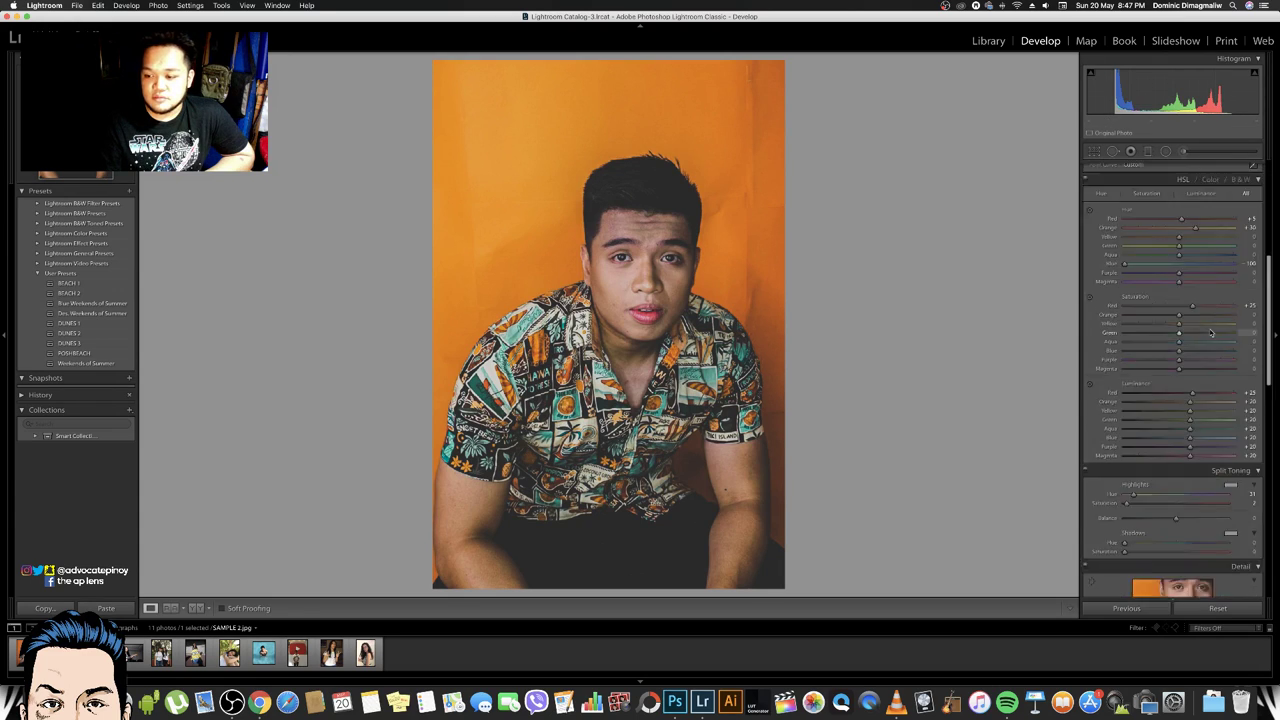
pyautogui.scroll(-5, 1195, 310)
pyautogui.scroll(-3, 1200, 334)
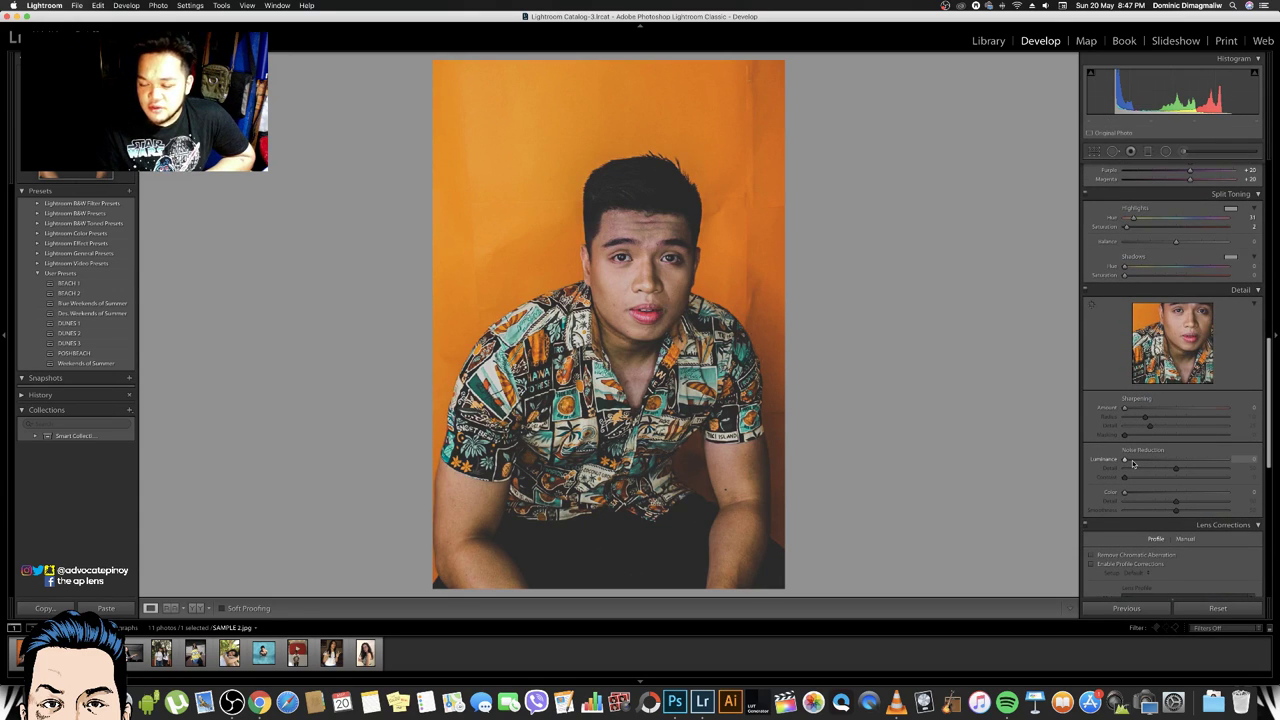
pyautogui.scroll(-2, 1133, 463)
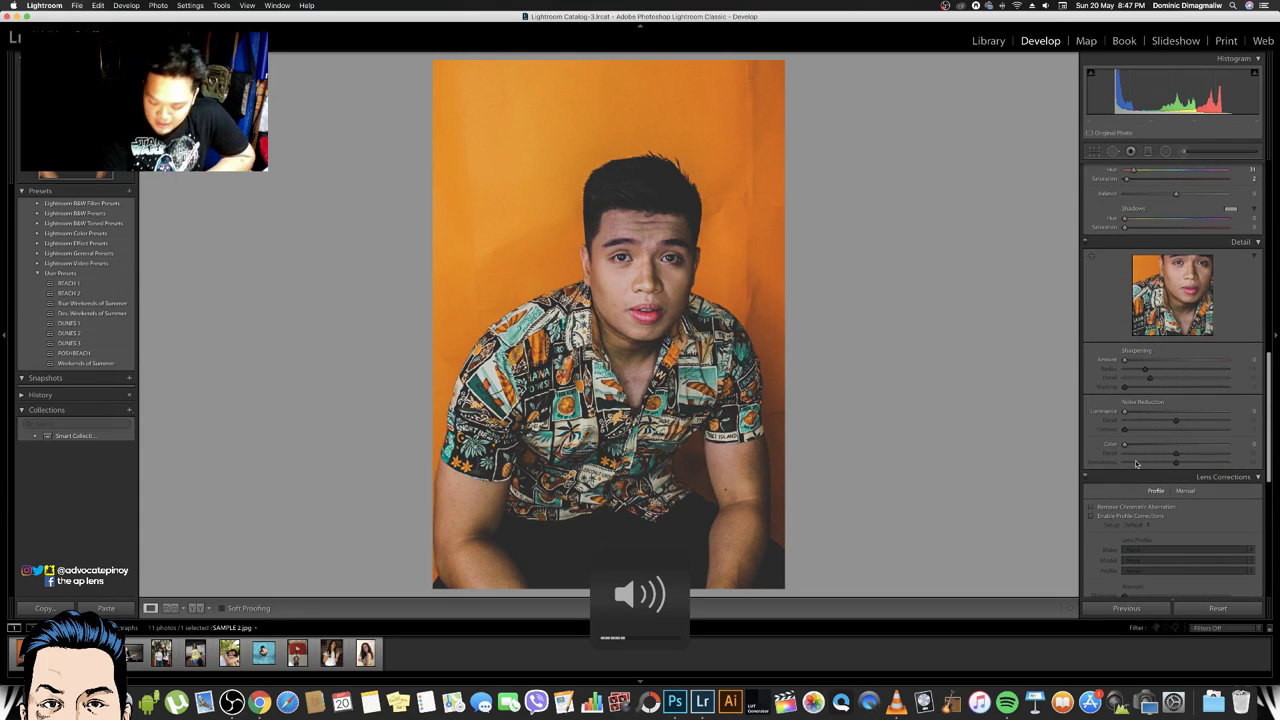
pyautogui.press('XF86AudioRaiseVolume')
pyautogui.press('XF86AudioRaiseVolume')
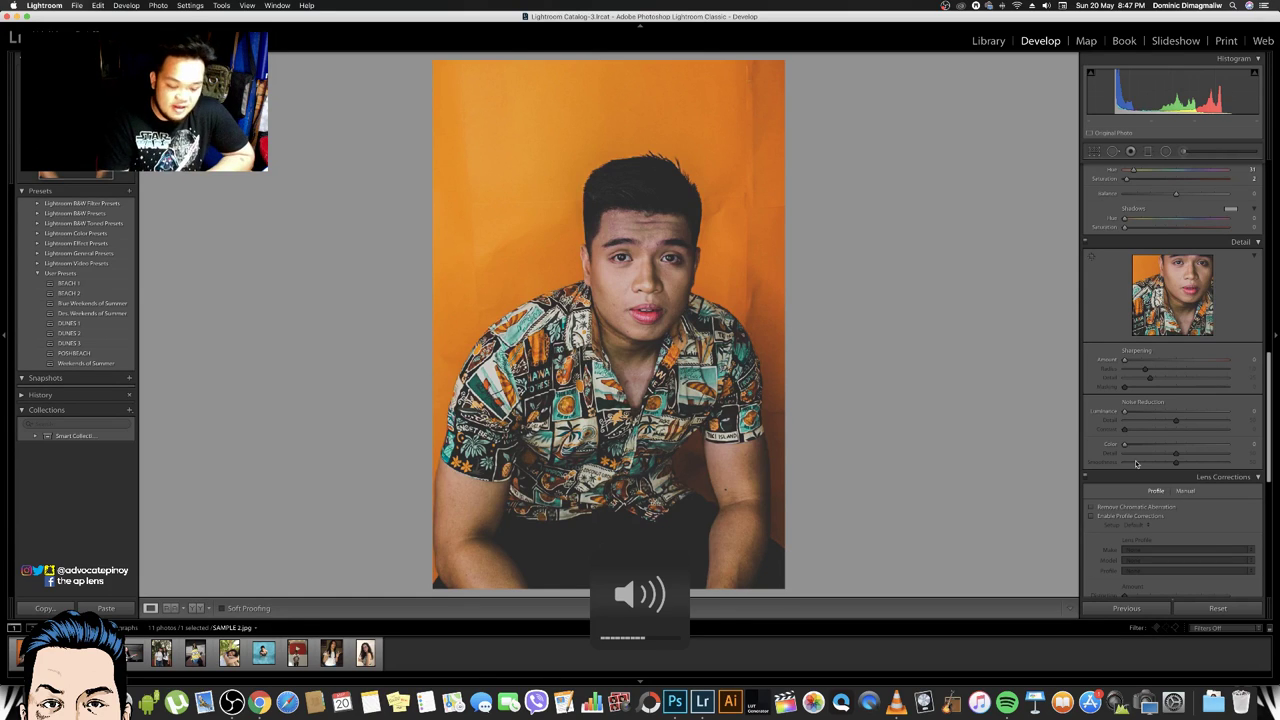
pyautogui.press('XF86AudioRaiseVolume')
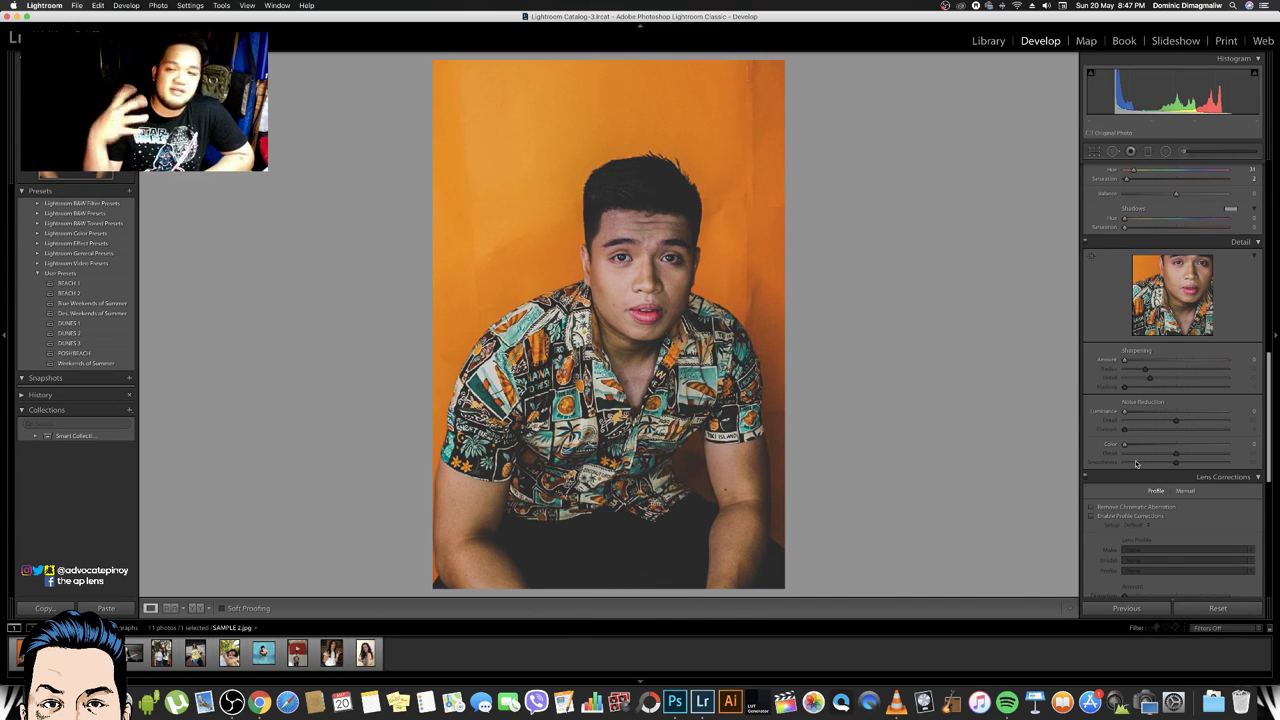
pyautogui.scroll(-1, 1177, 437)
pyautogui.scroll(-1, 1170, 410)
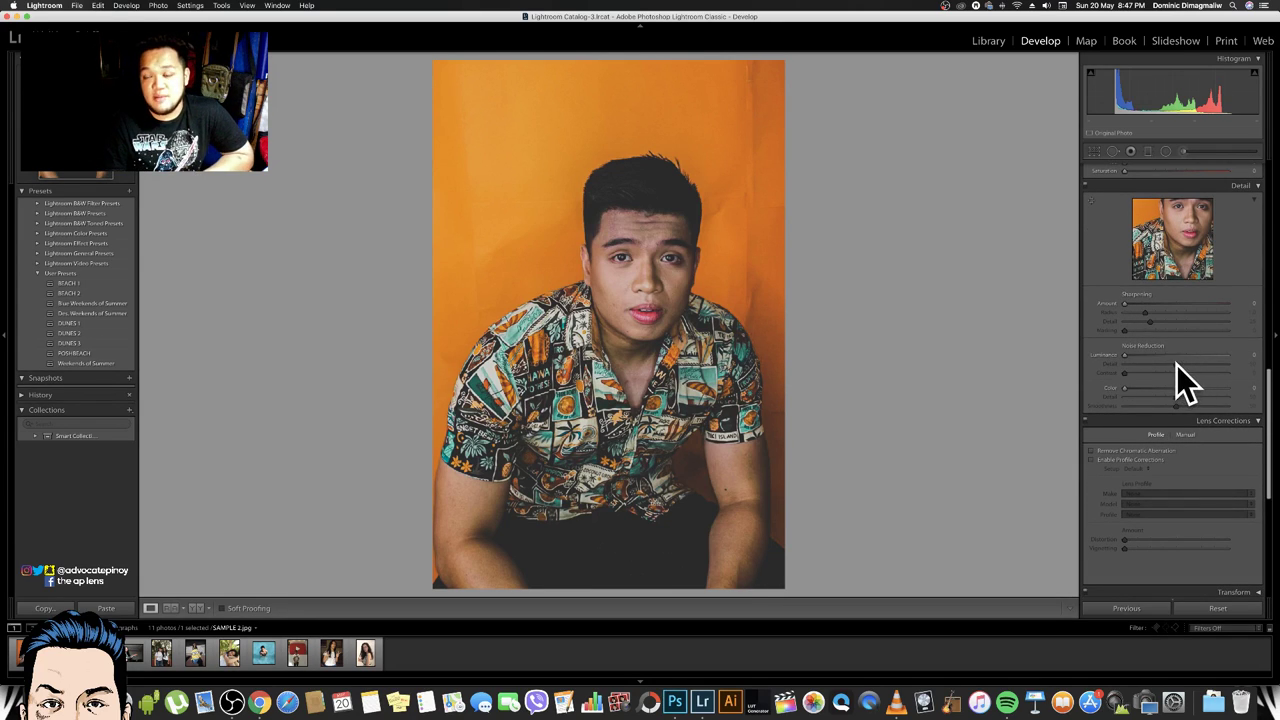
pyautogui.moveTo(1124, 355); pyautogui.dragTo(1146, 356)
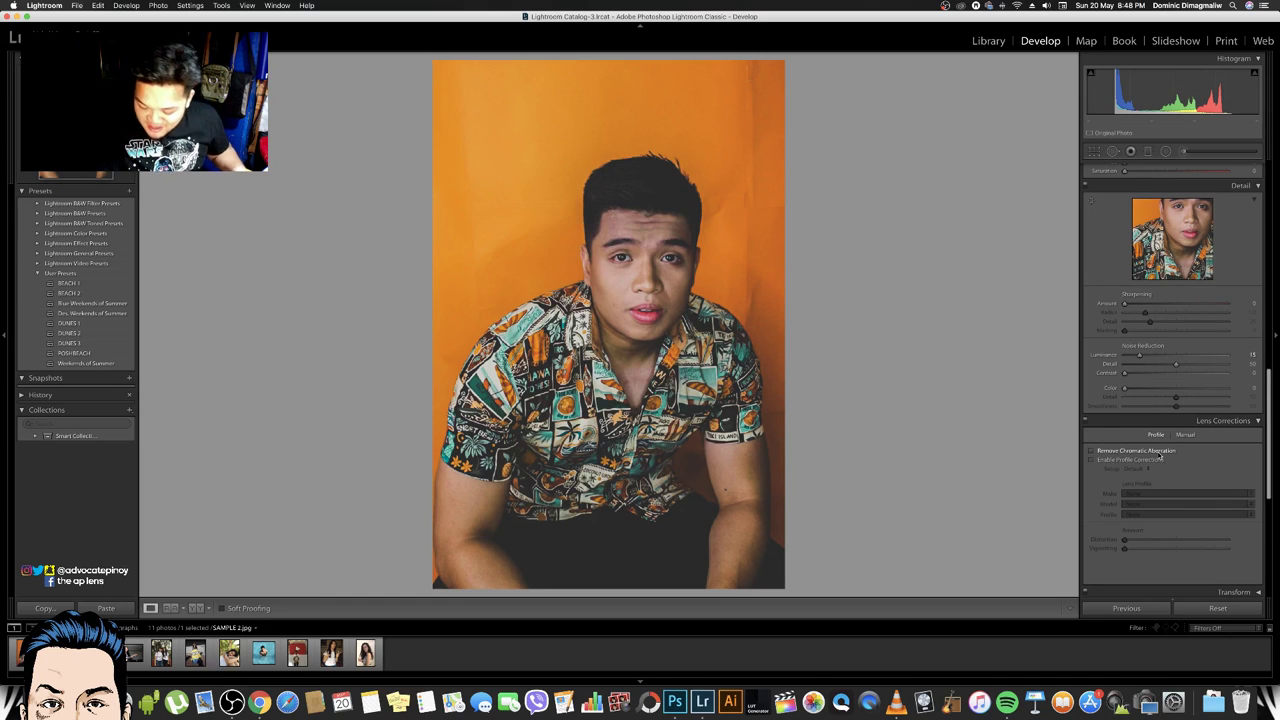
# Set Camera Calibration Blue Primary hue to -12, undoing a trial Red Primary change
pyautogui.scroll(-2, 1160, 450)
pyautogui.scroll(-3, 1165, 440)
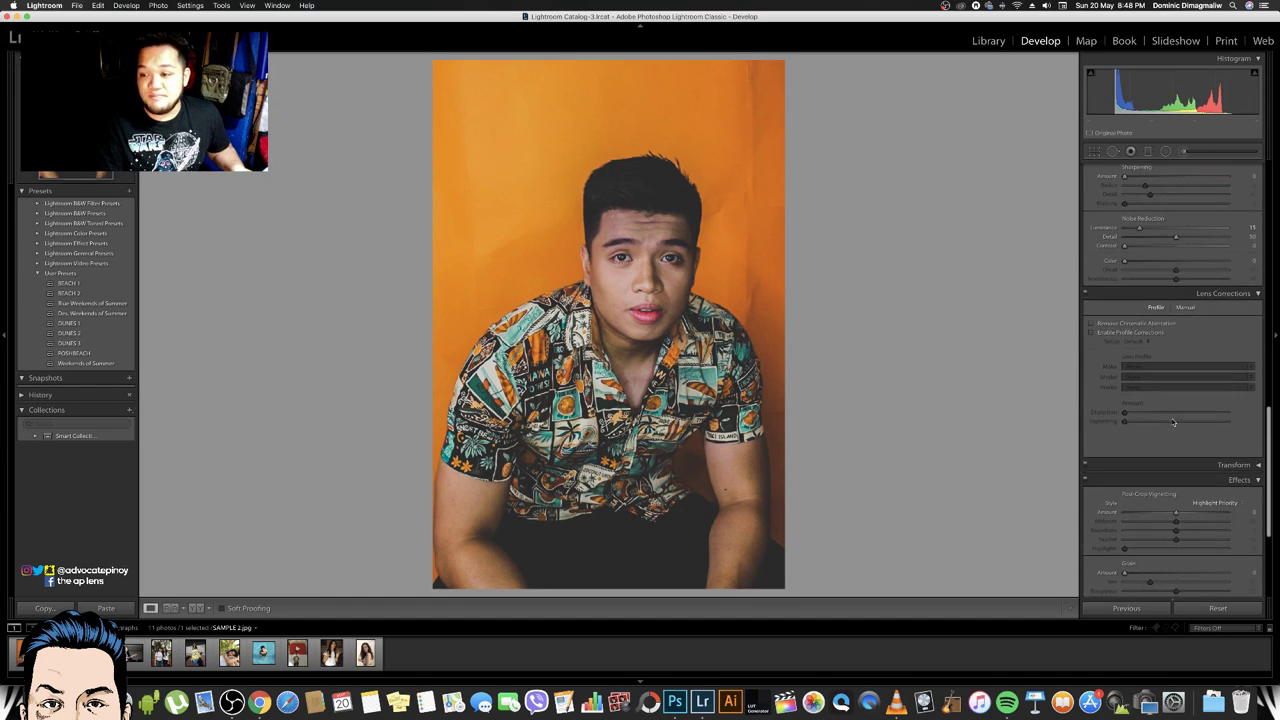
pyautogui.scroll(-3, 1175, 425)
pyautogui.scroll(-1, 1175, 430)
pyautogui.scroll(-2, 1175, 470)
pyautogui.scroll(-2, 1175, 520)
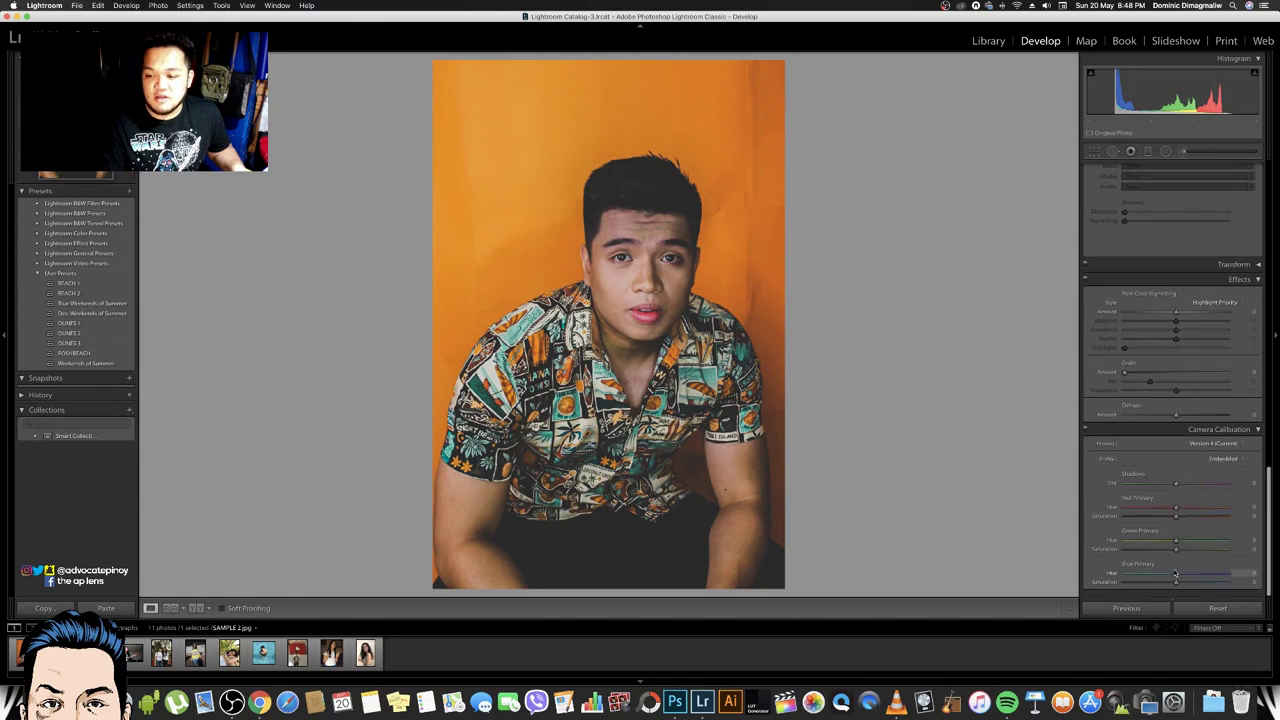
pyautogui.scroll(-1, 1174, 570)
pyautogui.moveTo(1155, 578); pyautogui.dragTo(1168, 578)
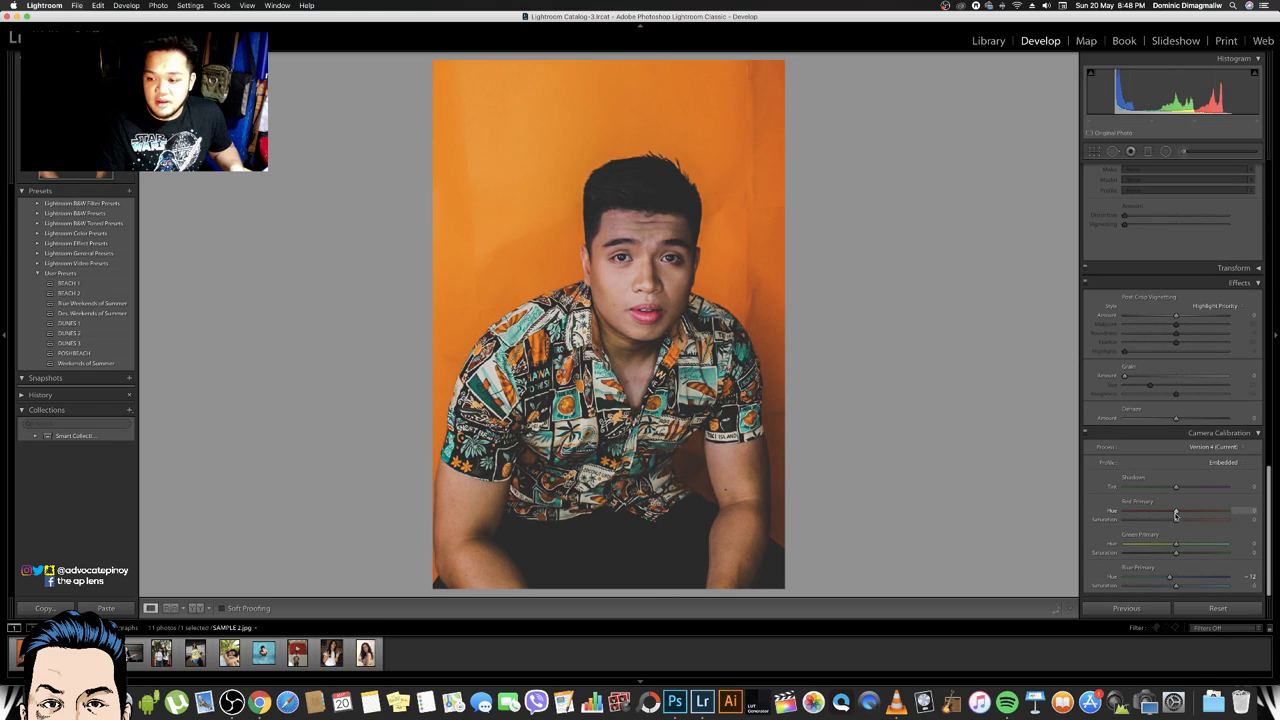
pyautogui.moveTo(1176, 512); pyautogui.dragTo(1173, 513)
pyautogui.press('super+z')
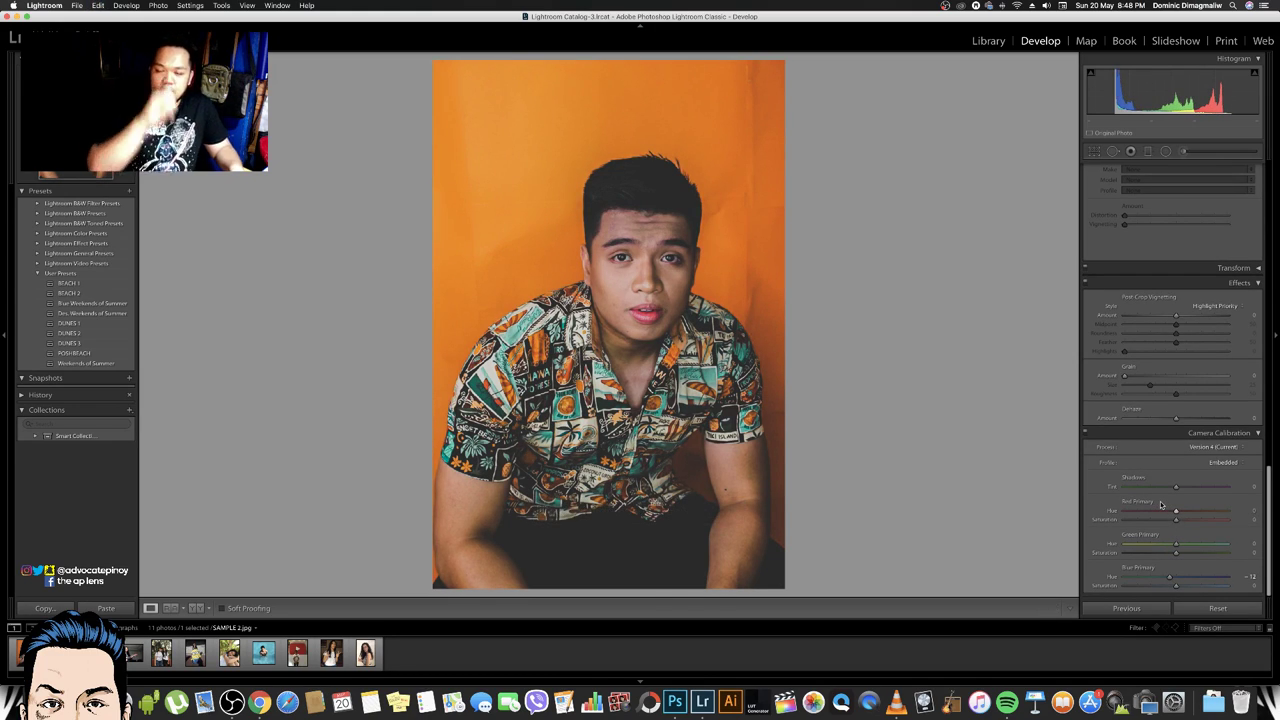
pyautogui.scroll(5, 1140, 455)
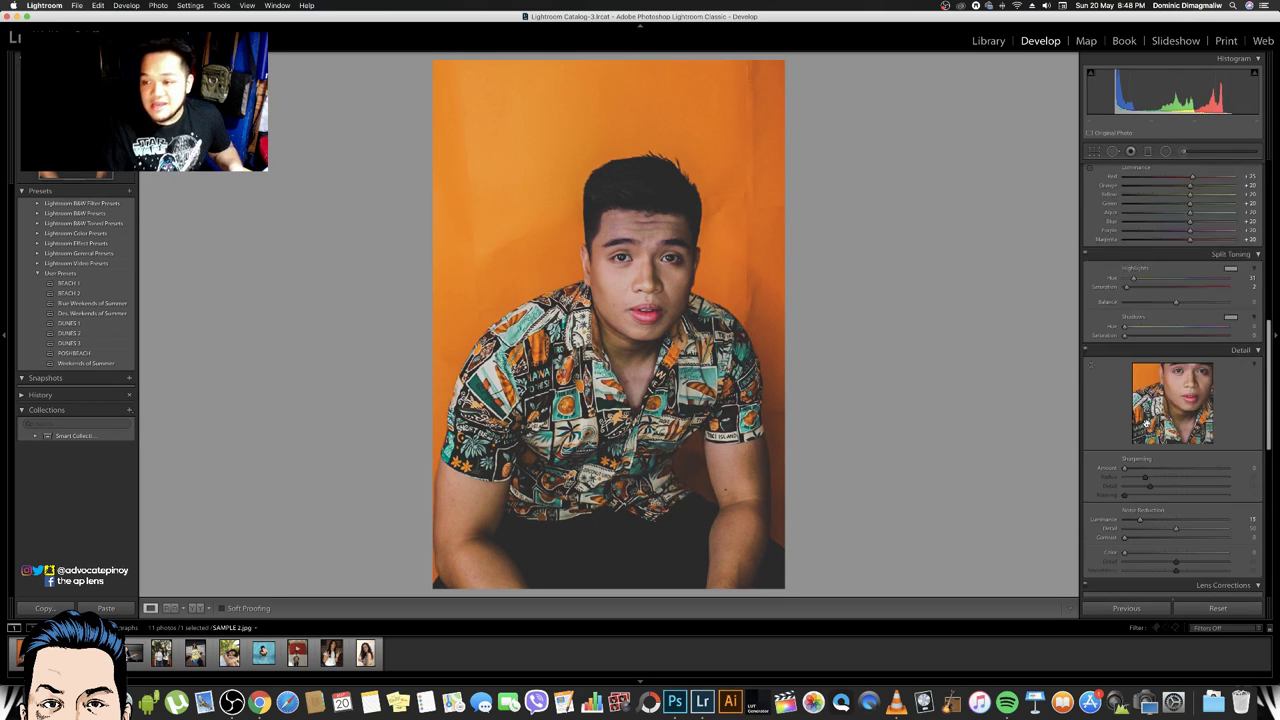
pyautogui.scroll(5, 1165, 400)
pyautogui.scroll(5, 1190, 330)
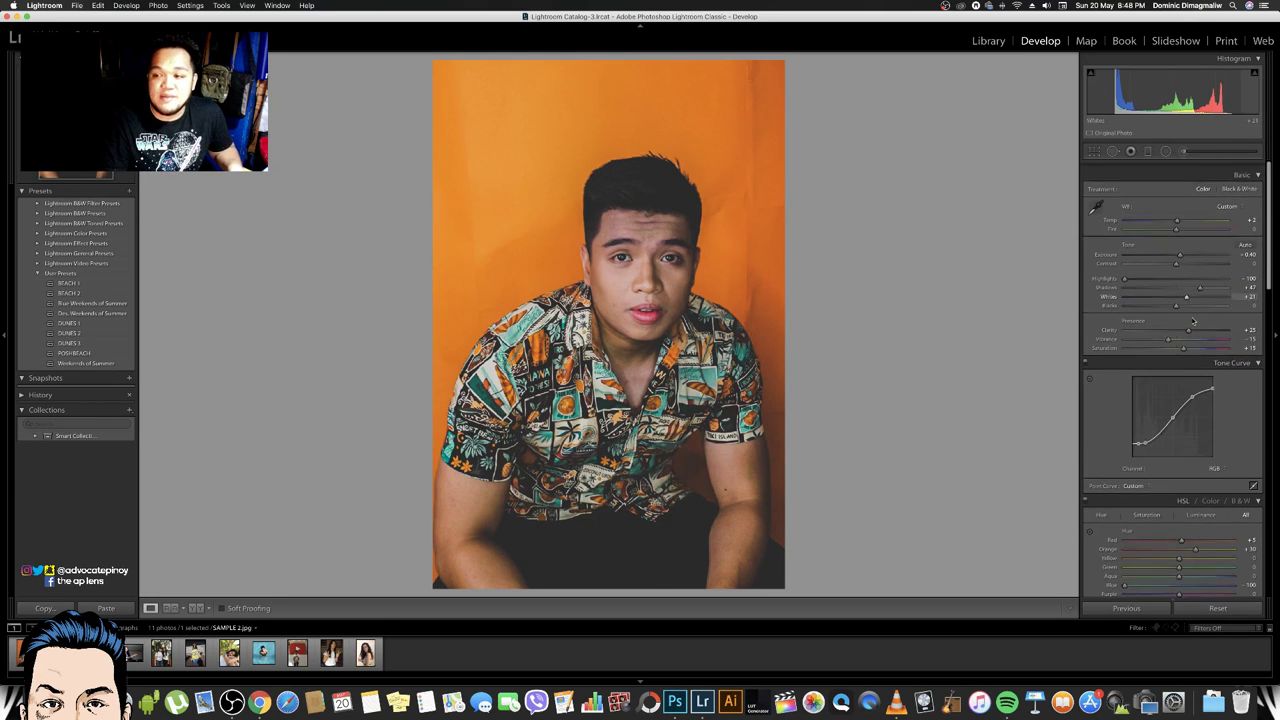
# Zoom in to inspect the face, then ready a smaller Adjustment Brush
pyautogui.click(800, 232)
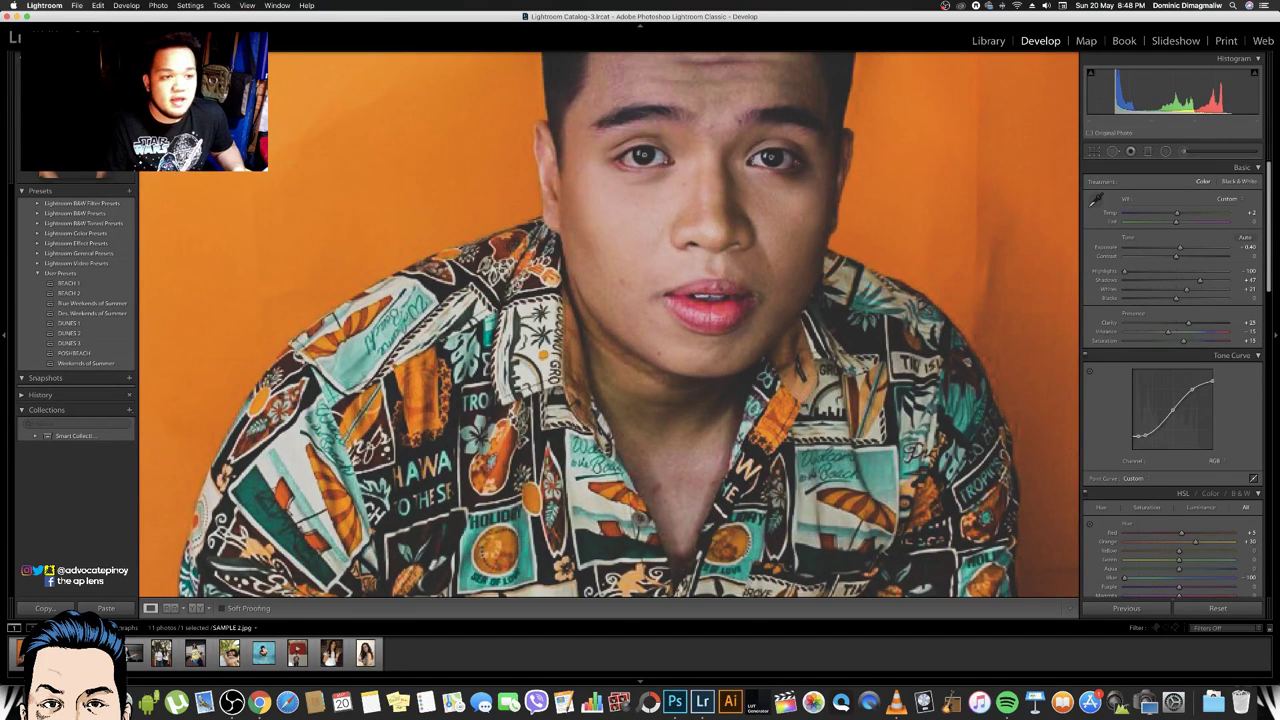
pyautogui.press('z')
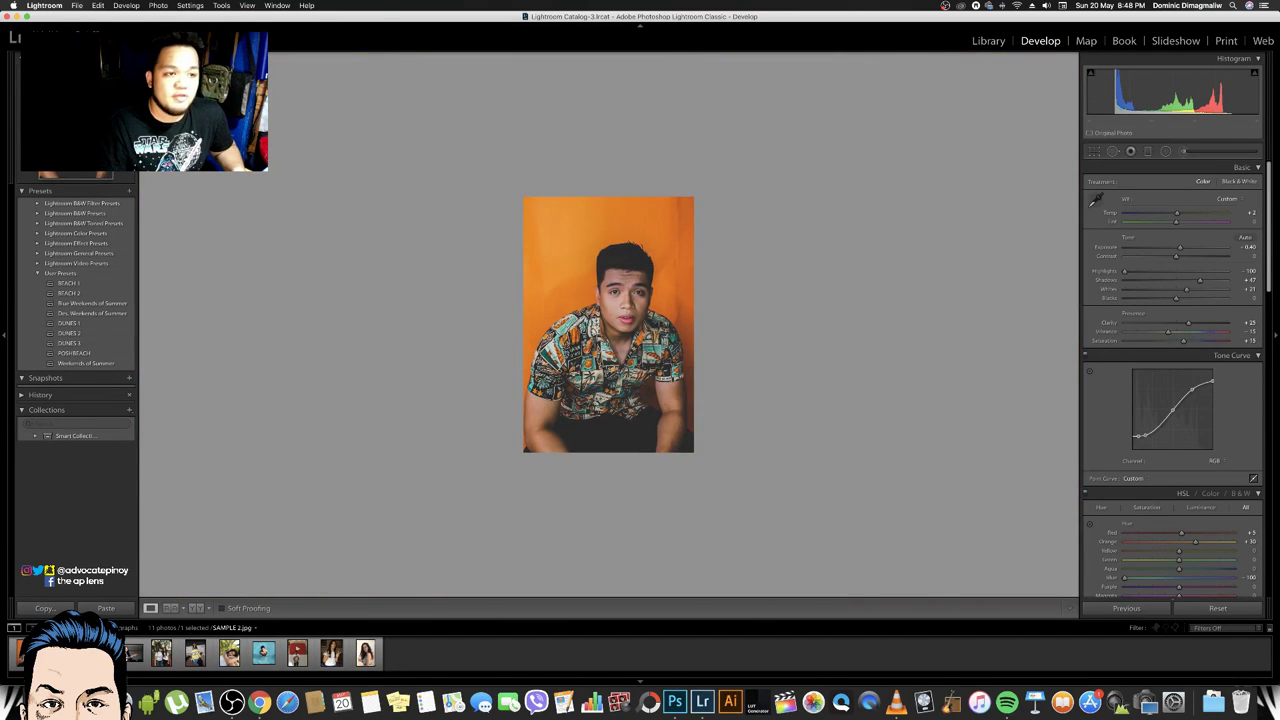
pyautogui.press('z')
pyautogui.press('z')
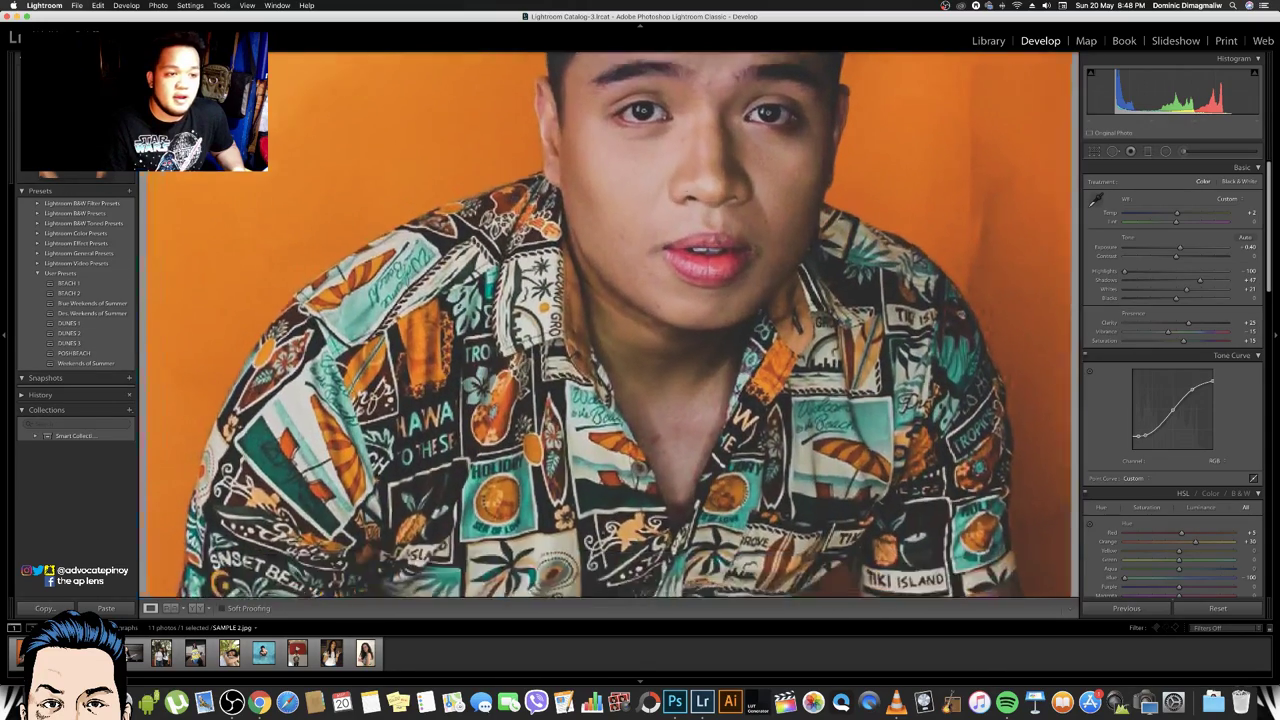
pyautogui.press('z')
pyautogui.press('z')
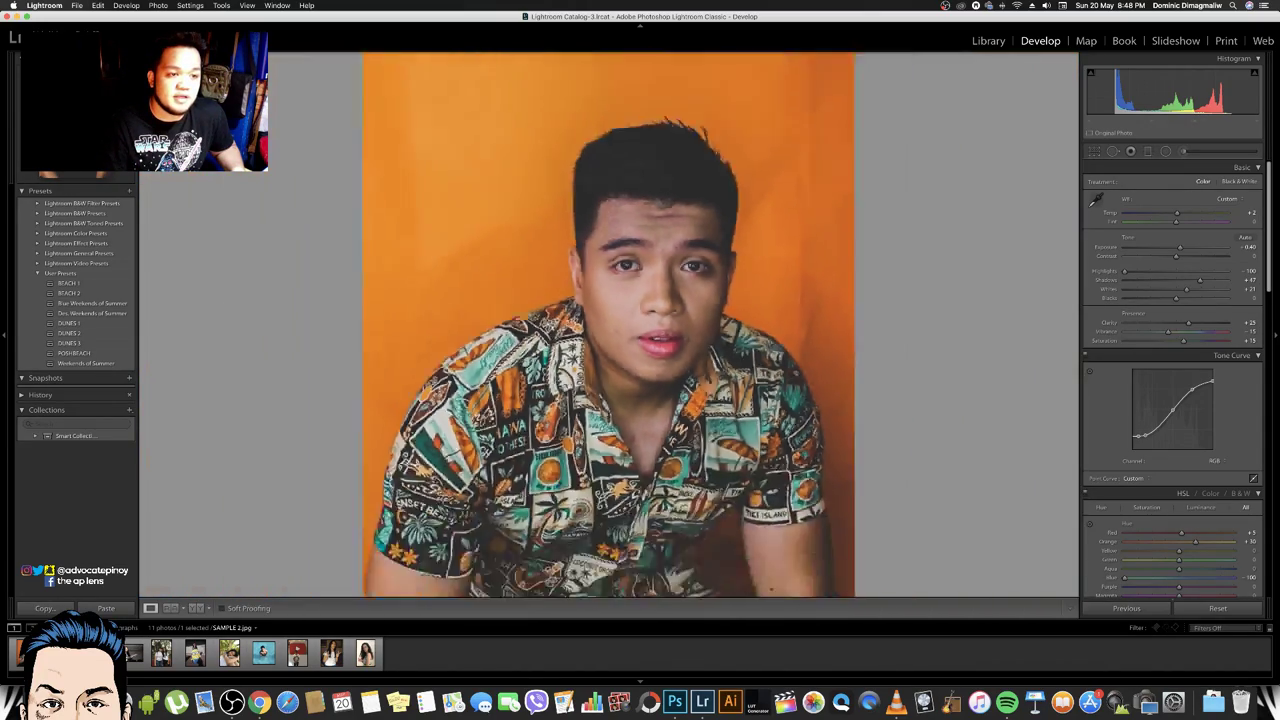
pyautogui.press('z')
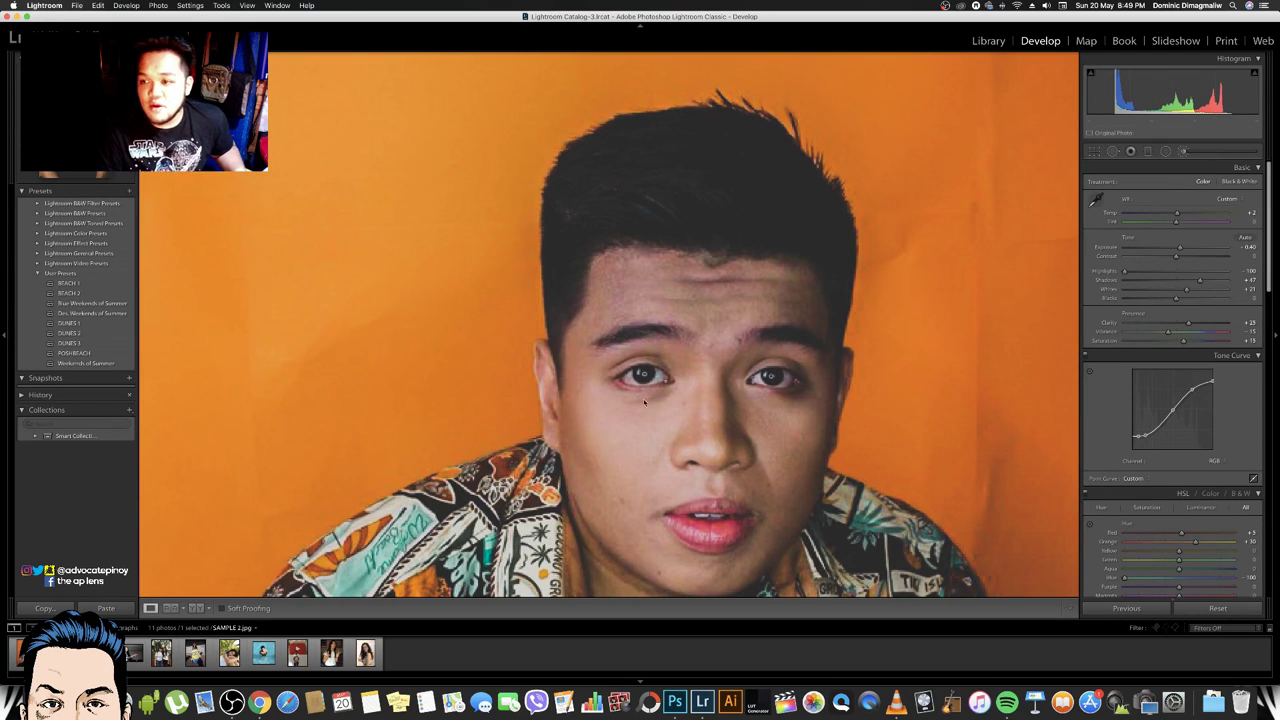
pyautogui.press('k')
pyautogui.press('[')
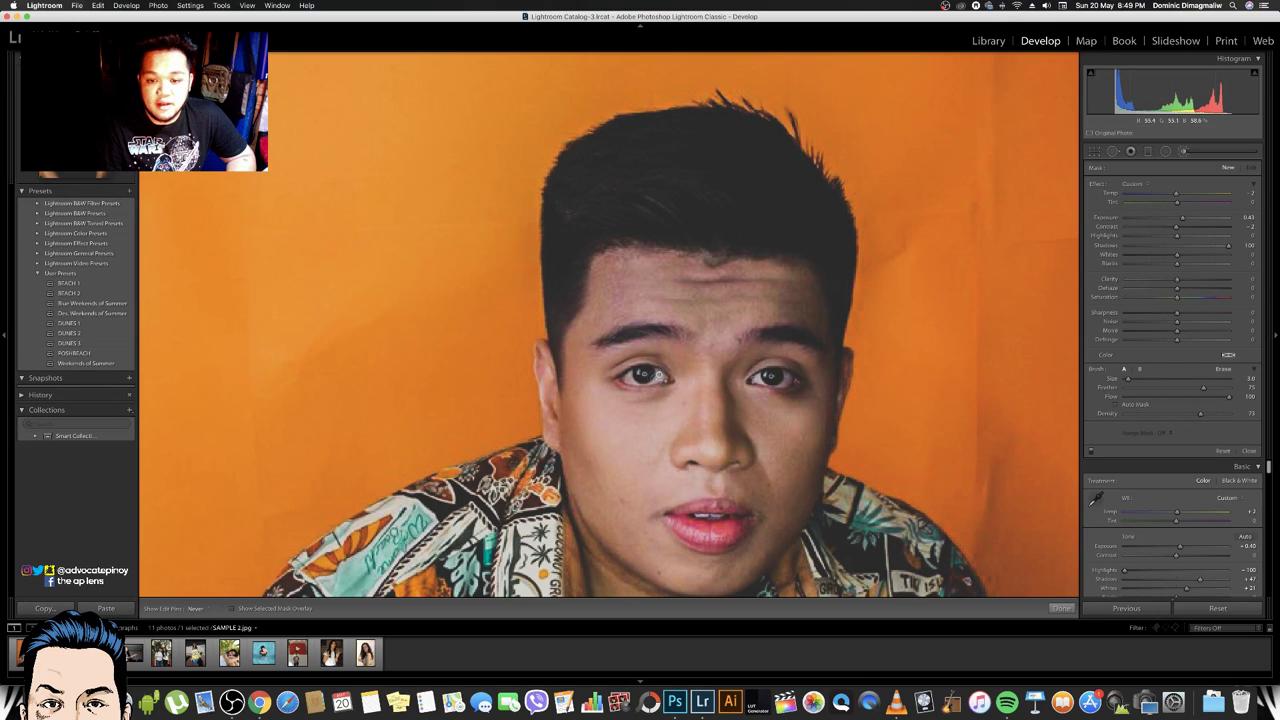
# Paint a brush adjustment on the left eye, then start a new mask with Contrast about -20
pyautogui.click(658, 375)
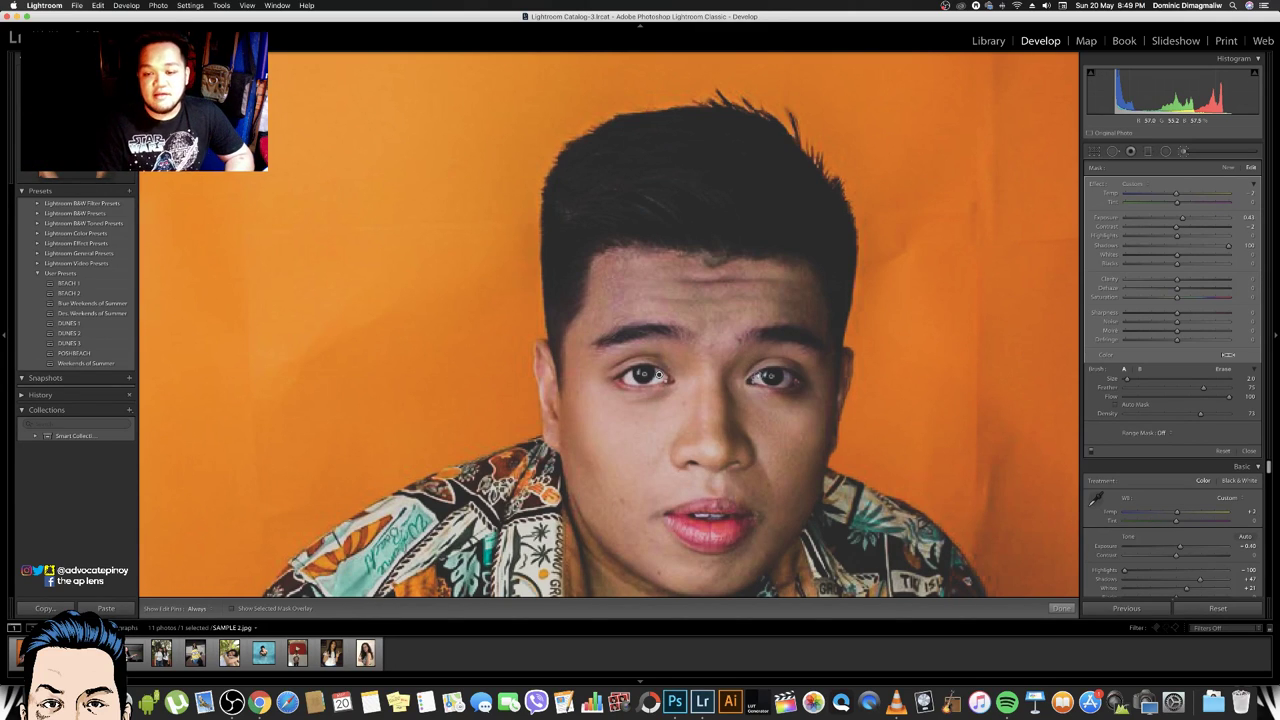
pyautogui.press('h')
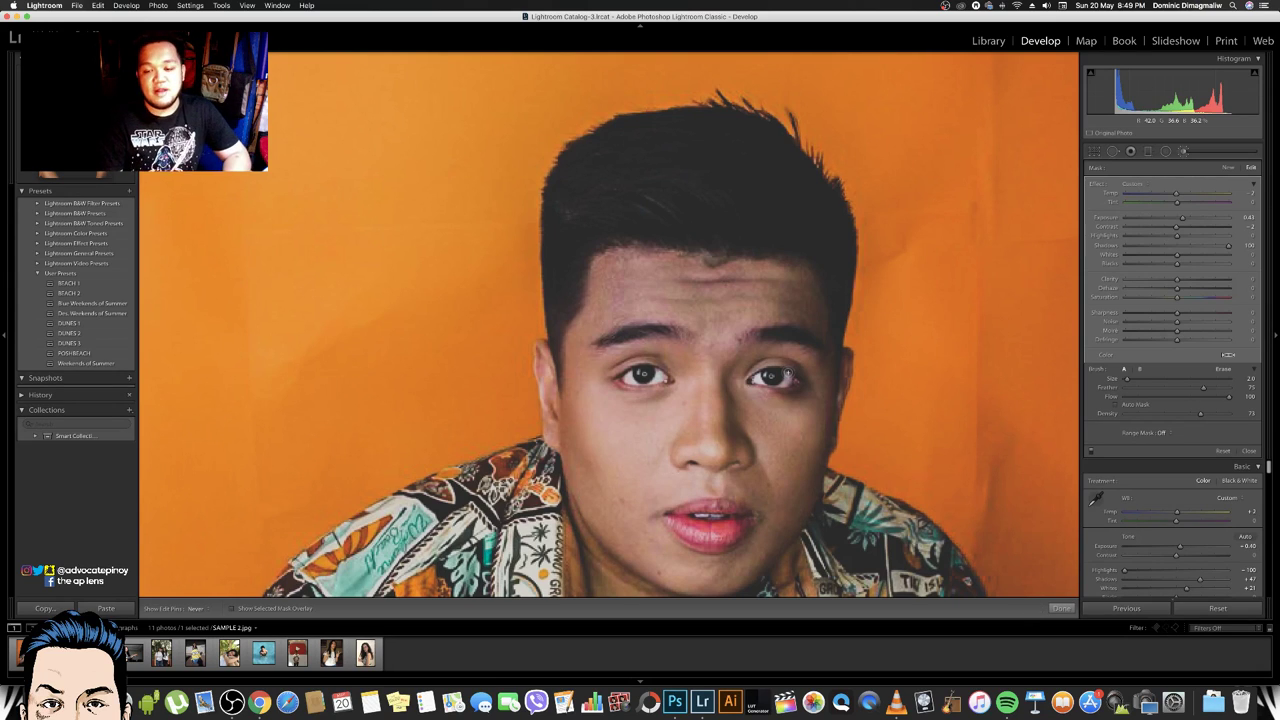
pyautogui.press('h')
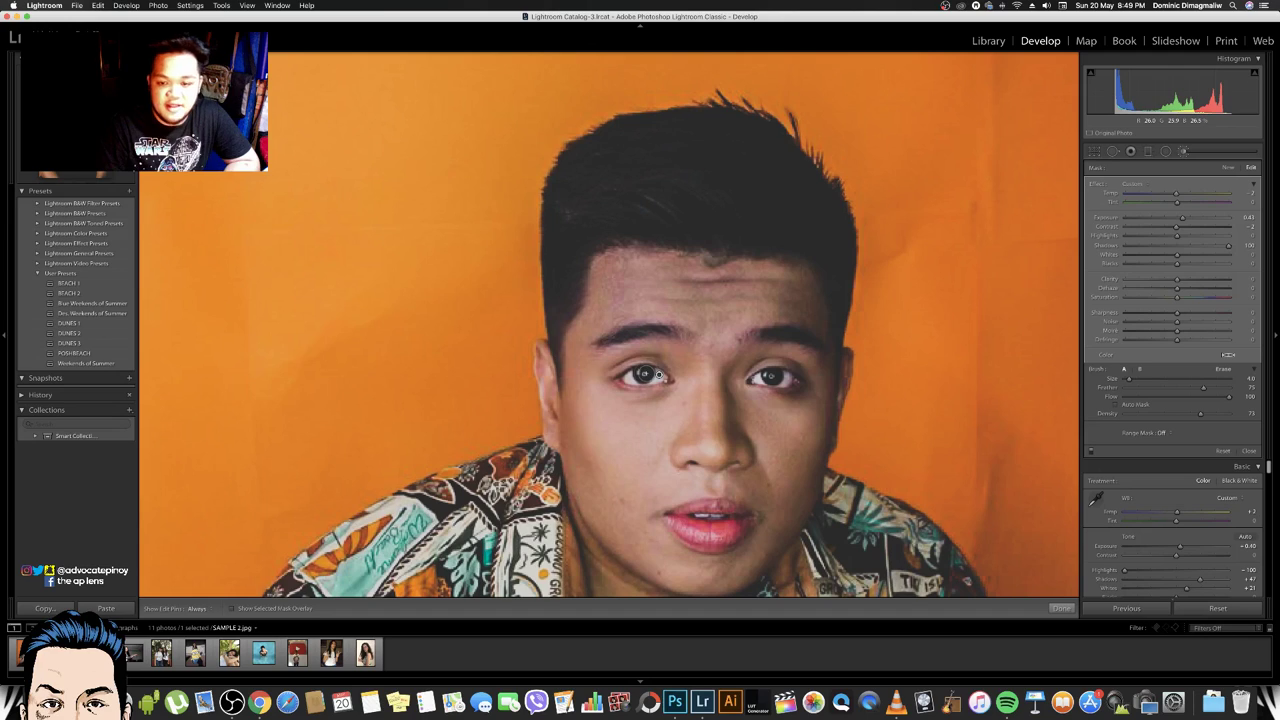
pyautogui.click(1233, 168)
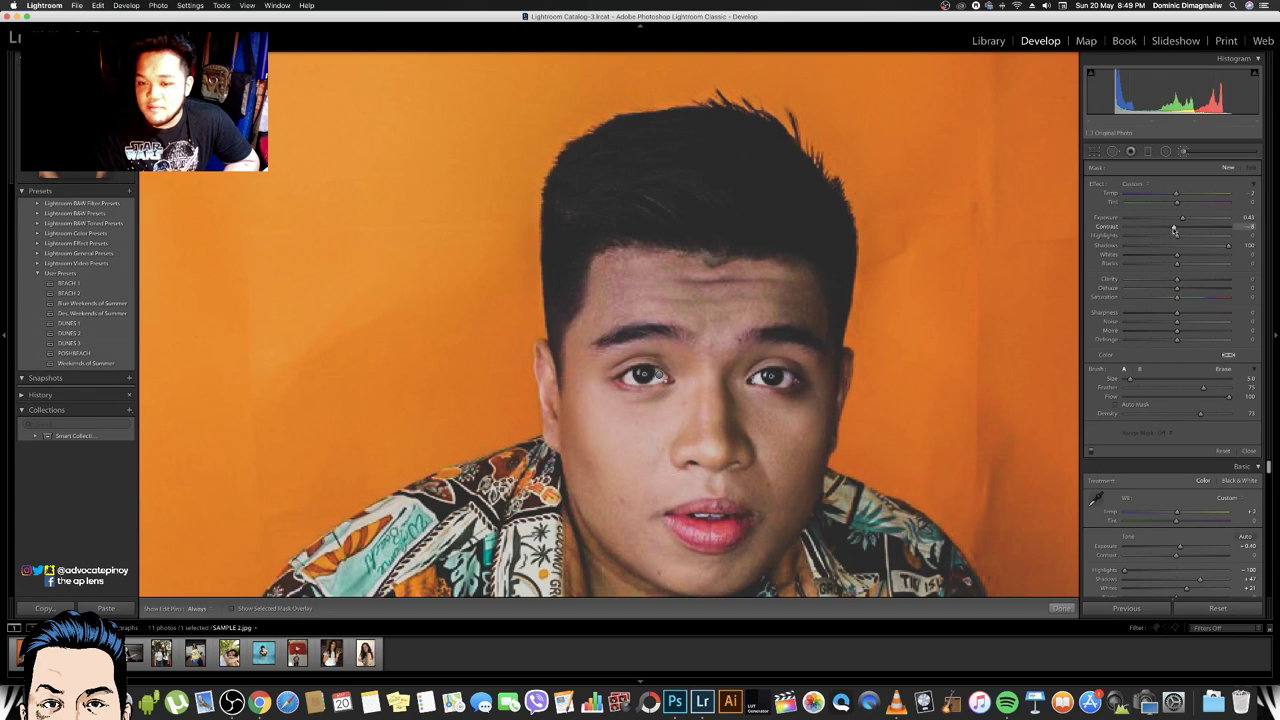
pyautogui.moveTo(1175, 229); pyautogui.dragTo(1166, 228)
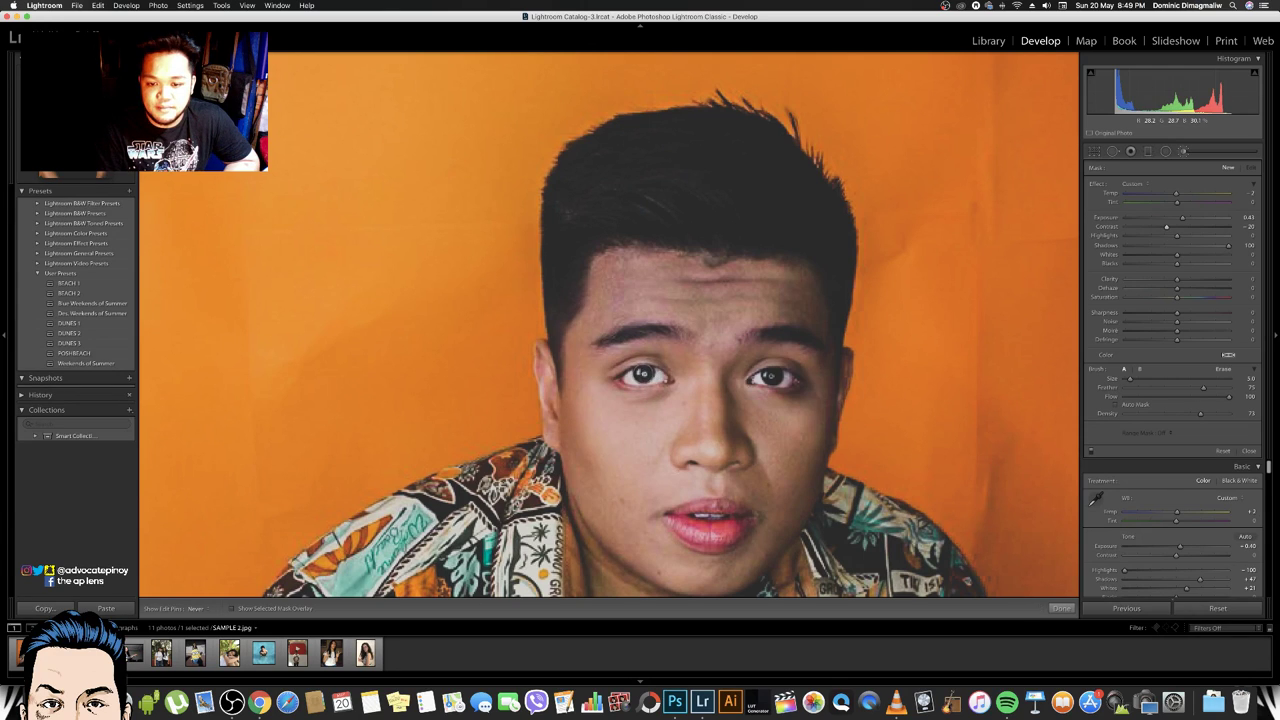
# Repaint the eye with Contrast about -12, Exposure +0.52 and Whites +54, then view the full portrait
pyautogui.click(655, 376)
pyautogui.press('super+z')
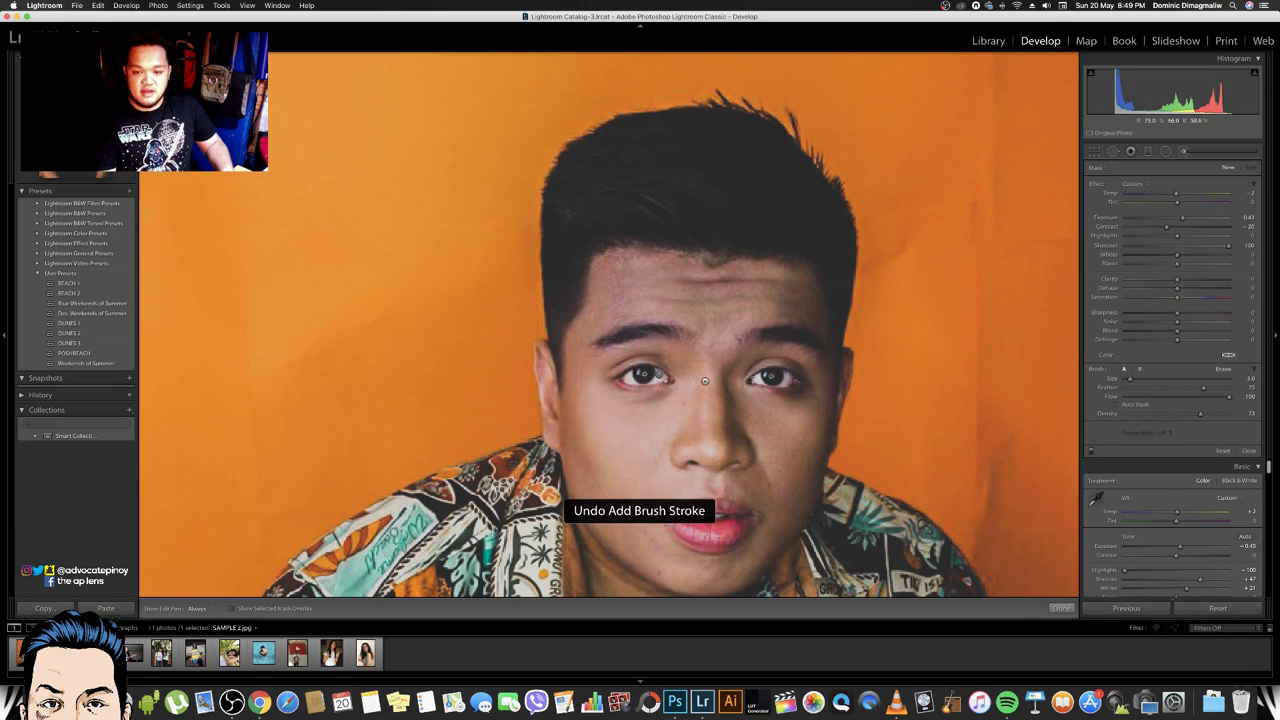
pyautogui.moveTo(1168, 229); pyautogui.dragTo(1175, 232)
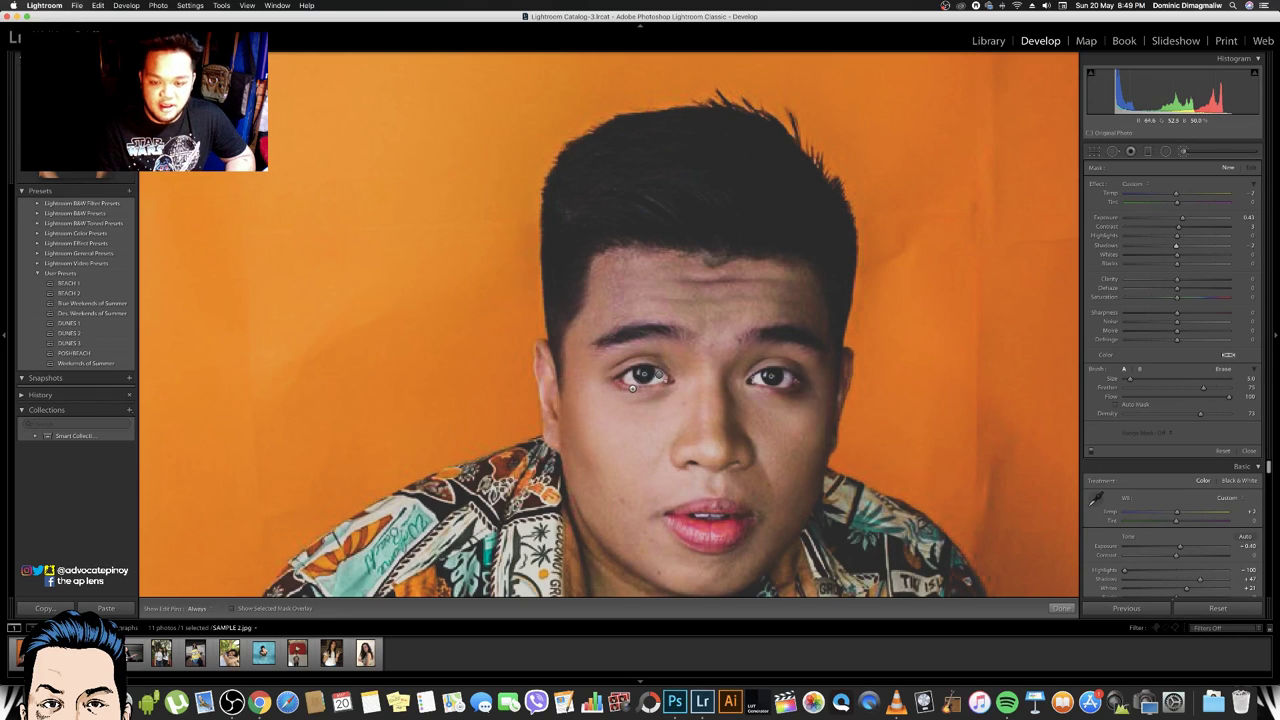
pyautogui.press('h')
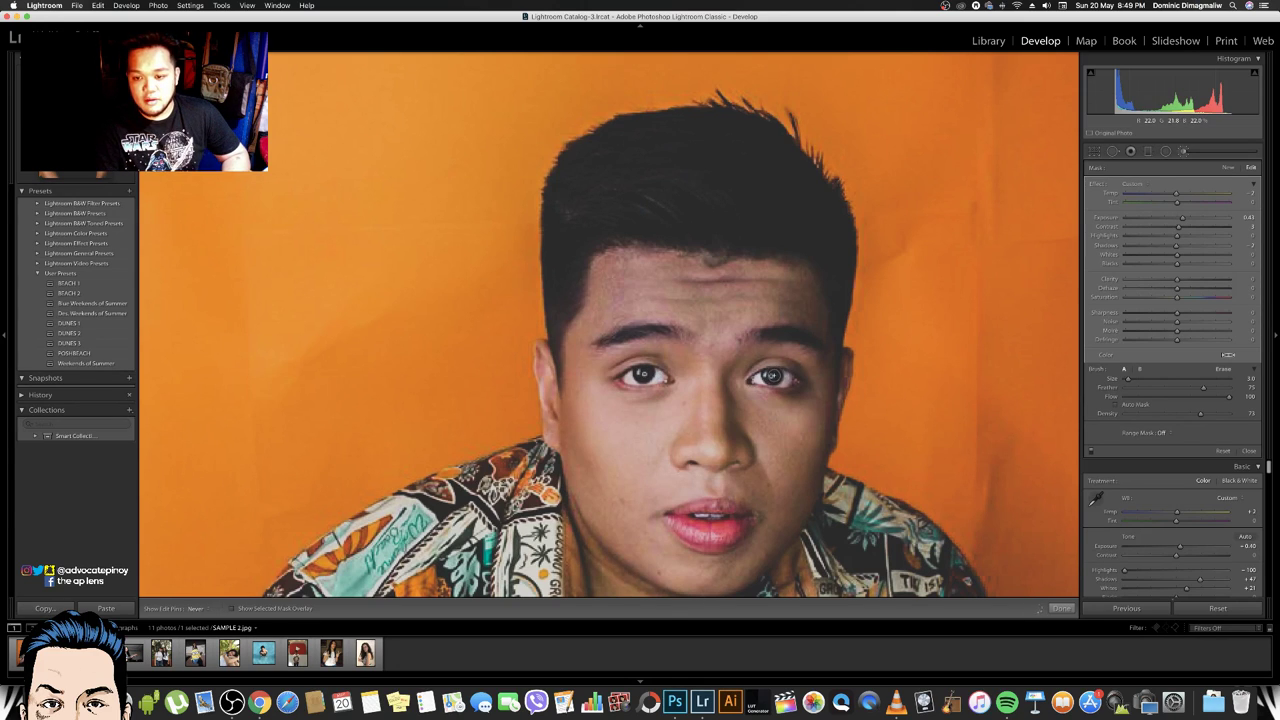
pyautogui.press('h')
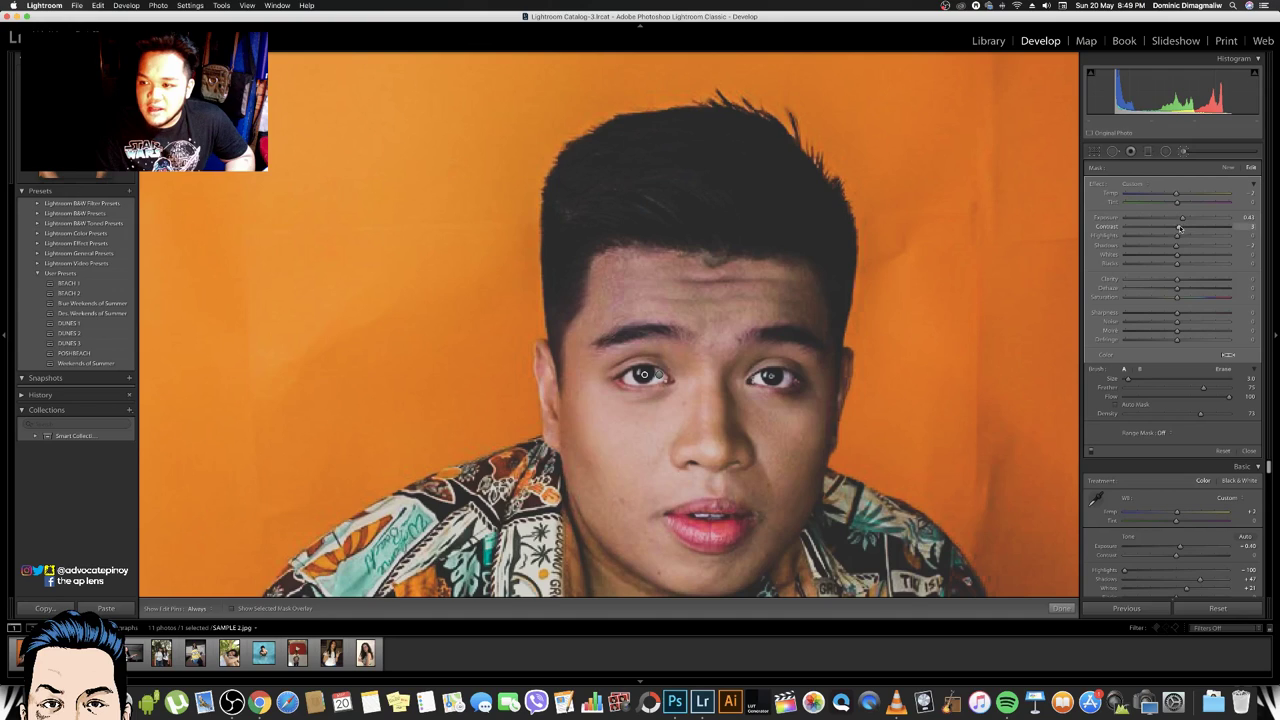
pyautogui.moveTo(1182, 218)
pyautogui.mouseDown()
pyautogui.moveTo(1168, 220)
pyautogui.moveTo(1182, 218)
pyautogui.mouseUp()
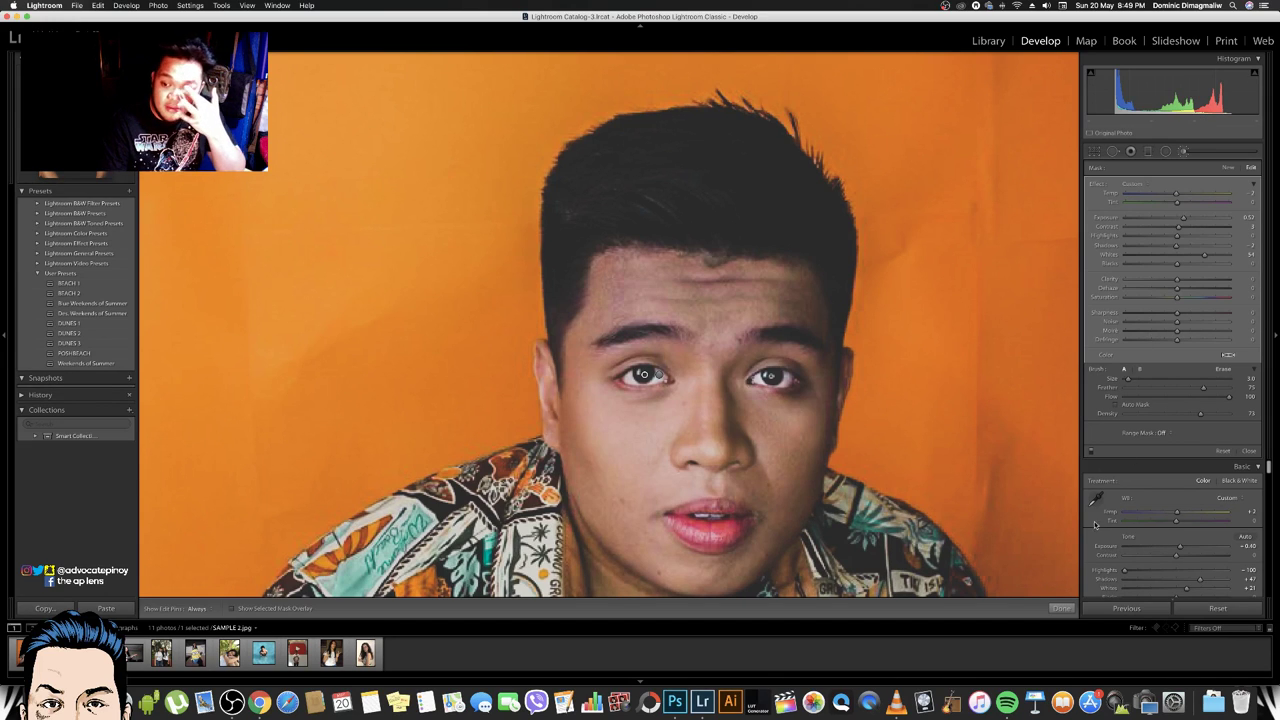
pyautogui.press('z')
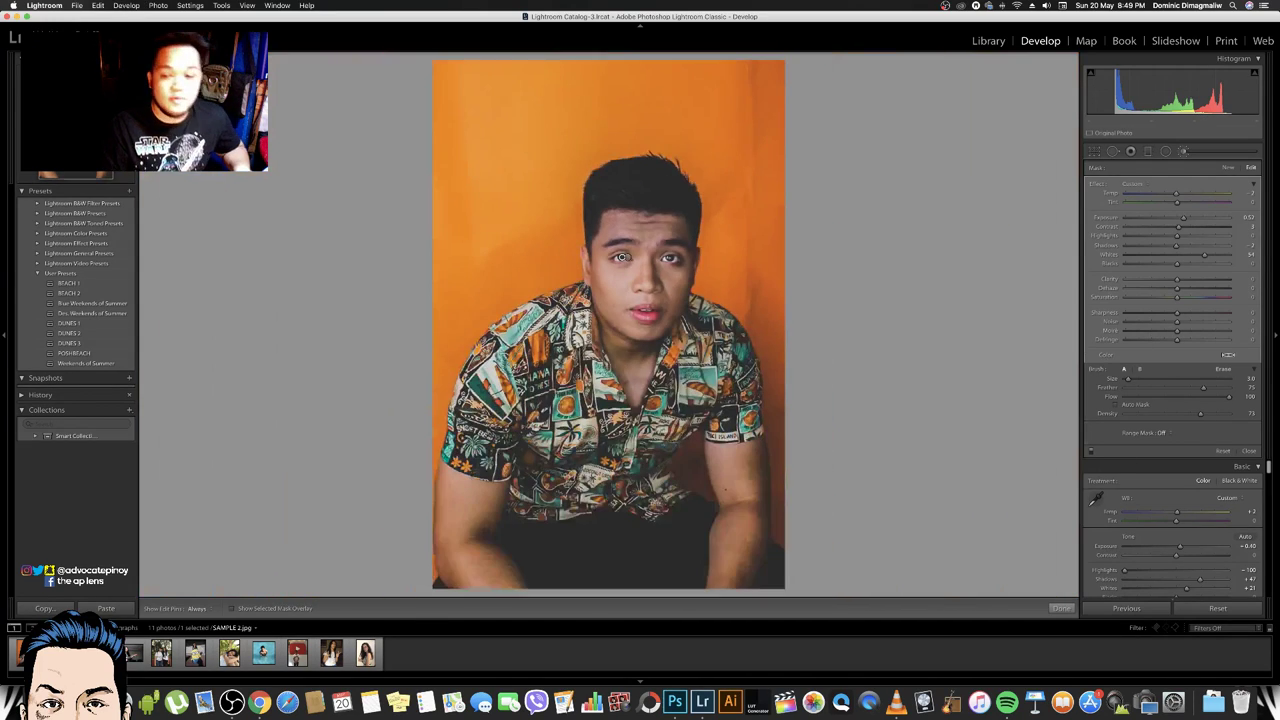
# Finish the brush edit, move to the boy-before-plants photo, and bring Finder forward
pyautogui.click(1058, 609)
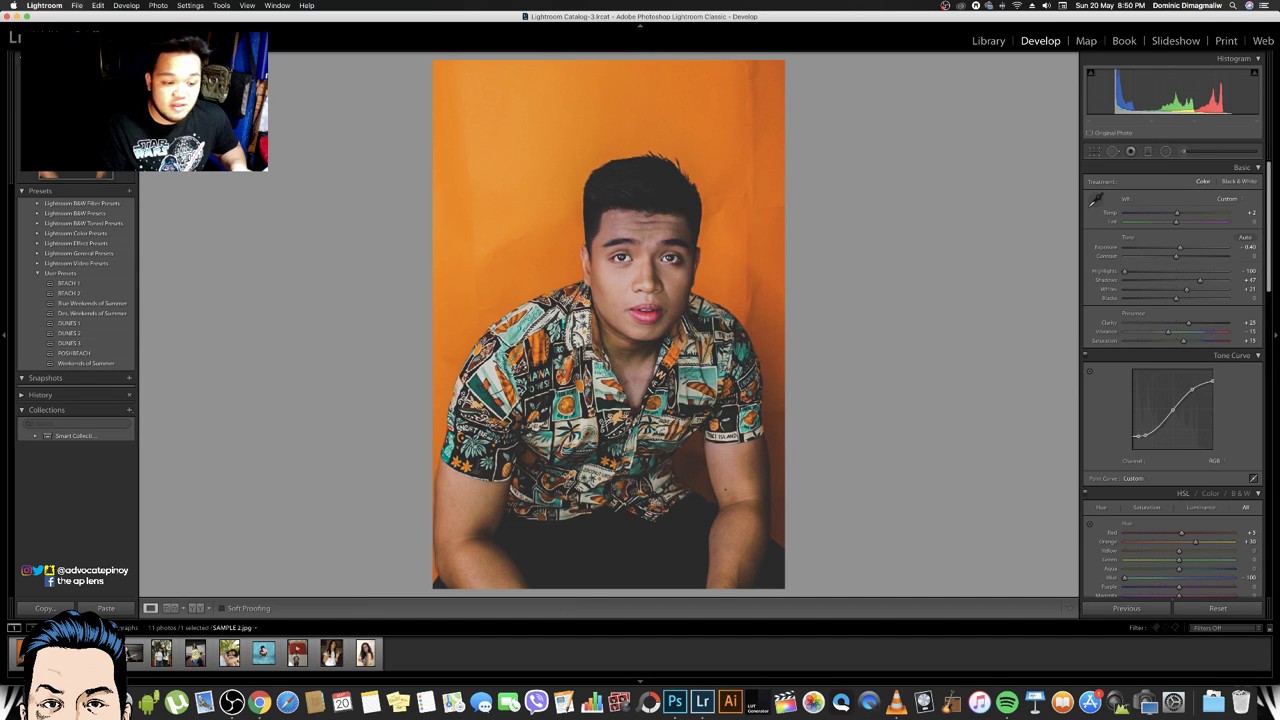
pyautogui.press('Right')
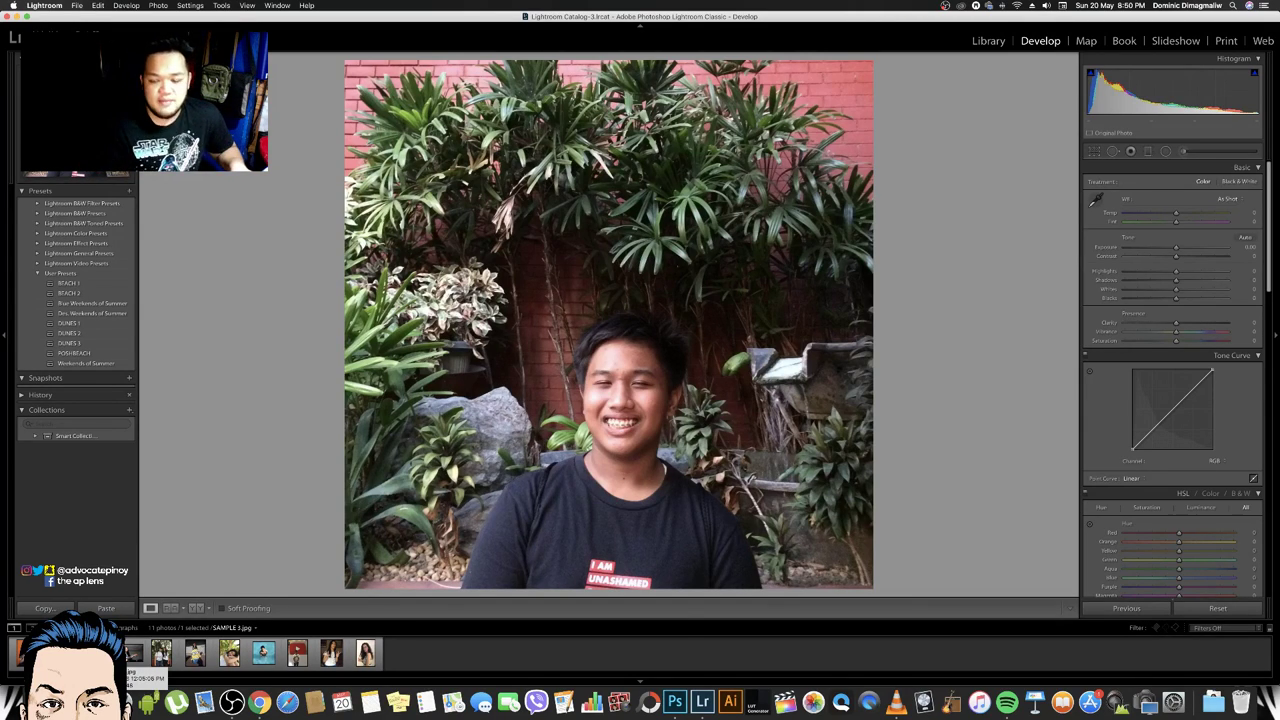
pyautogui.press('XF86AudioLowerVolume')
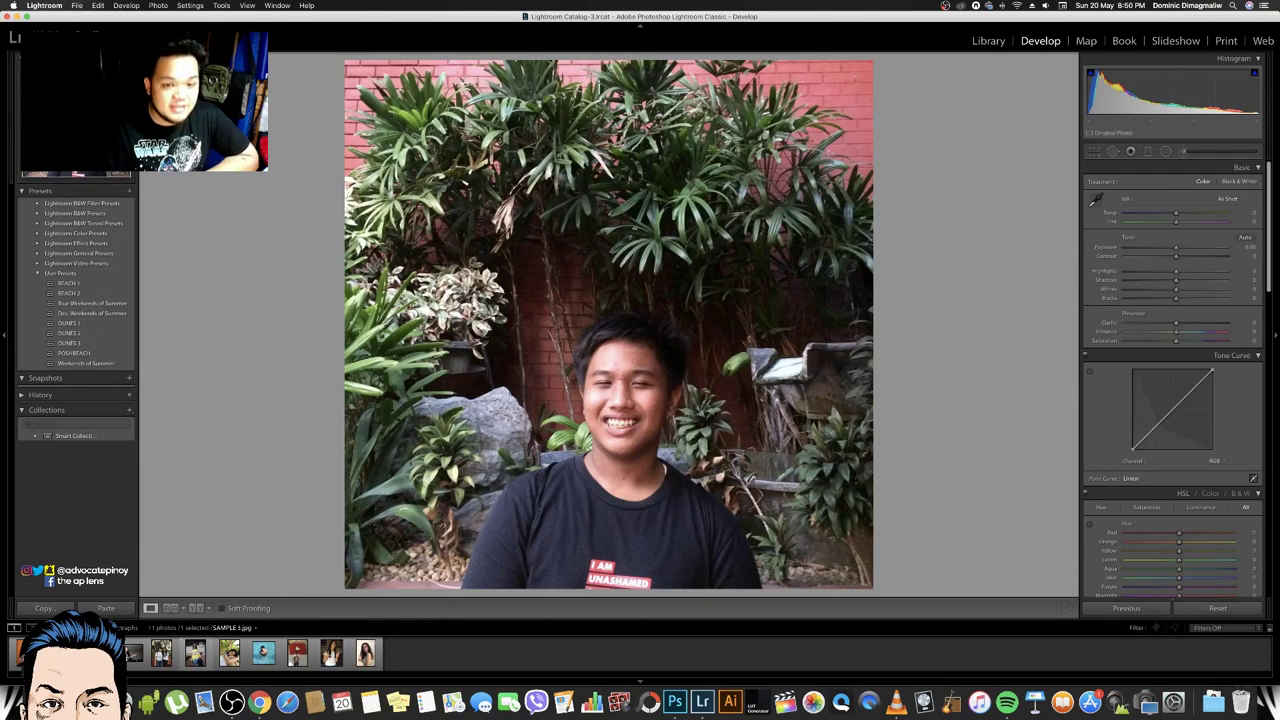
pyautogui.press('super+Tab')
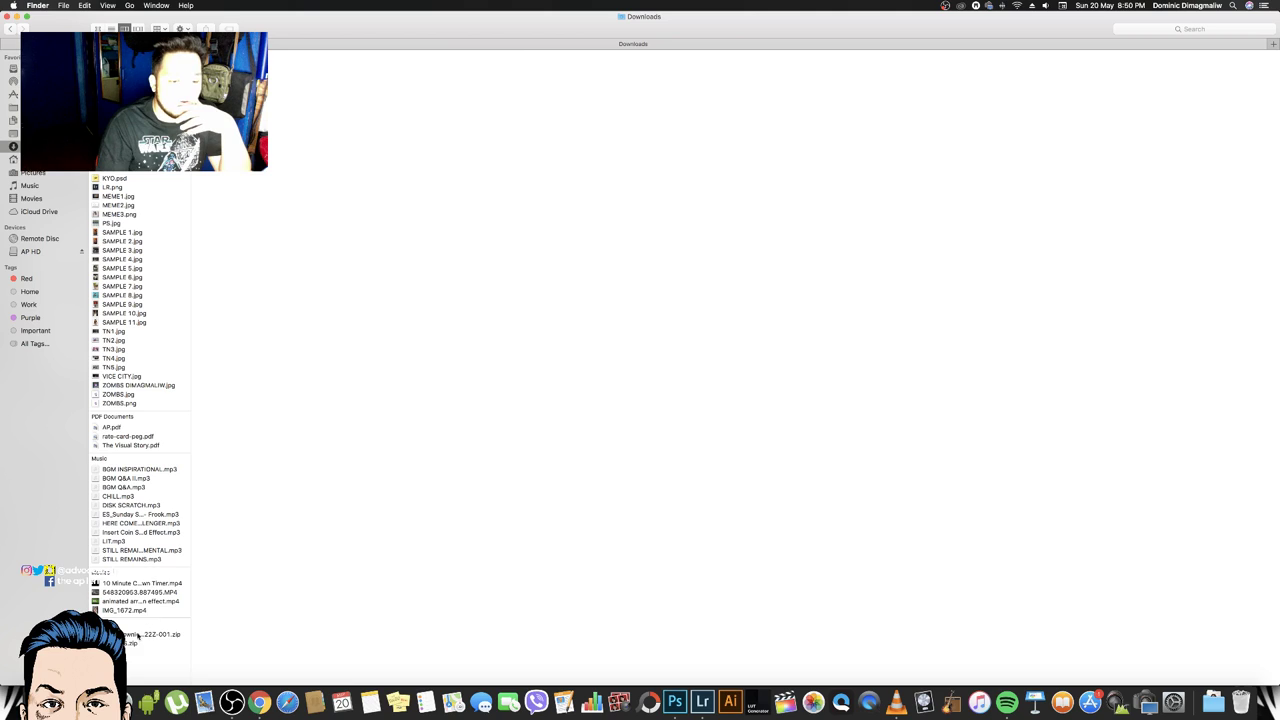
# Extract the preset zip in Downloads and send both extracted items to Photoshop
pyautogui.doubleClick(128, 636)
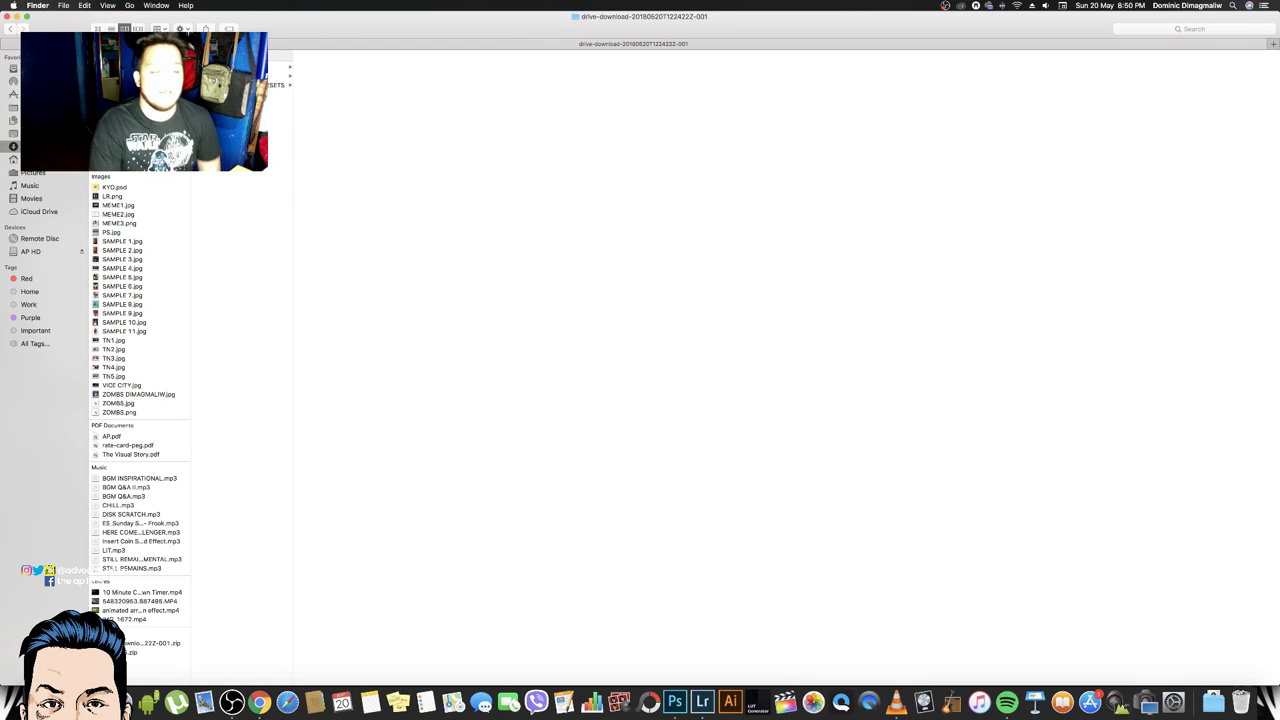
pyautogui.press('super+a')
pyautogui.moveTo(280, 68); pyautogui.dragTo(672, 700)
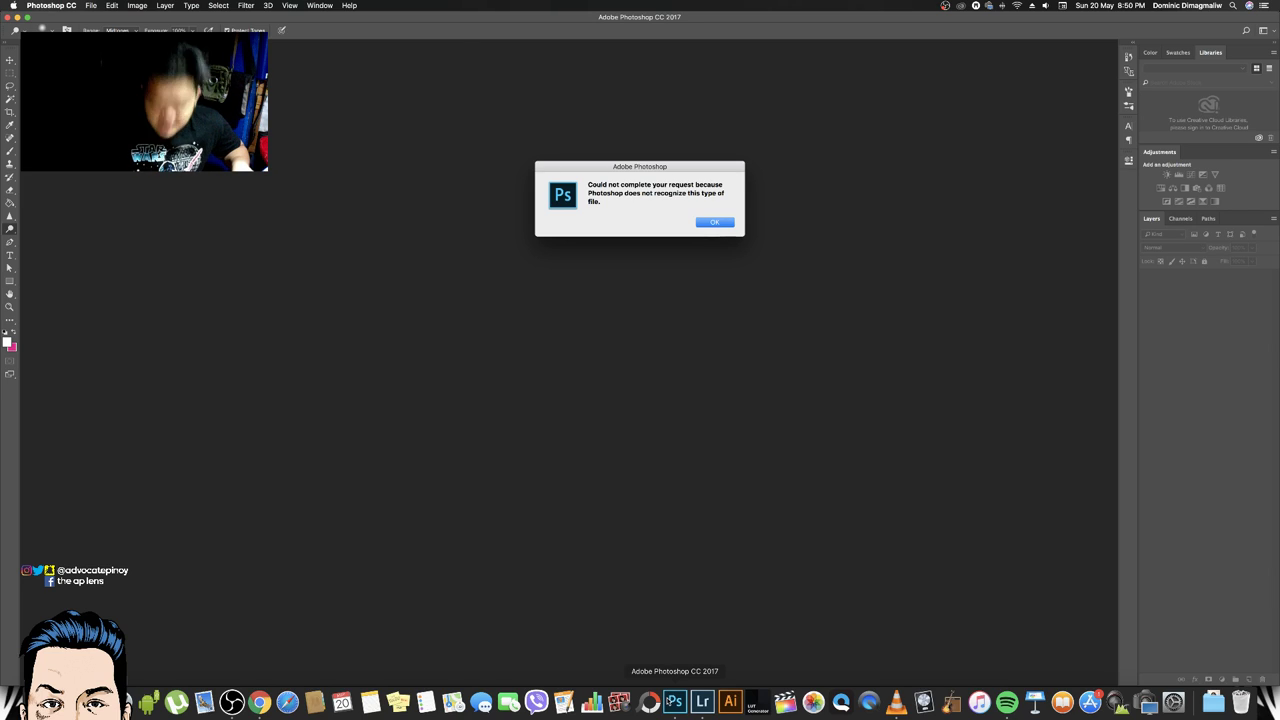
# Dismiss both Photoshop file-type errors and send the DUNES, URBAN PLAYGROUND and WEEKENDS OF SUMMER folders to Lightroom
pyautogui.click(714, 221)
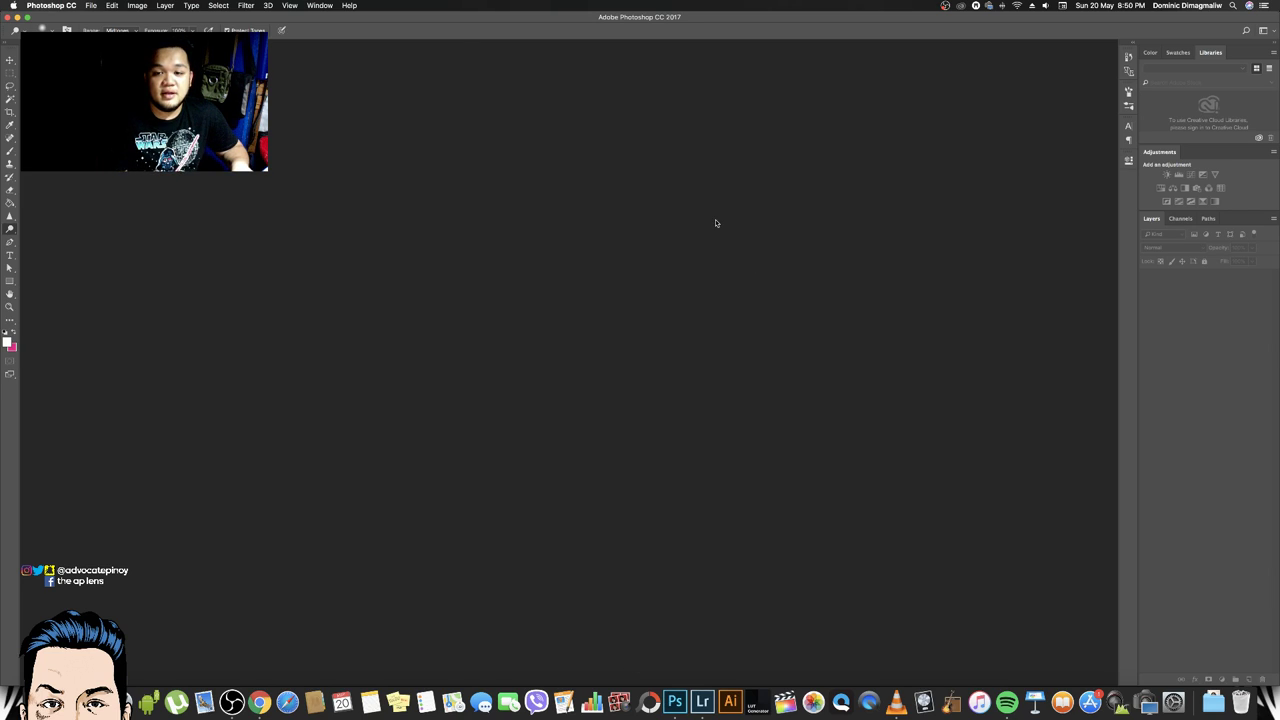
pyautogui.click(714, 221)
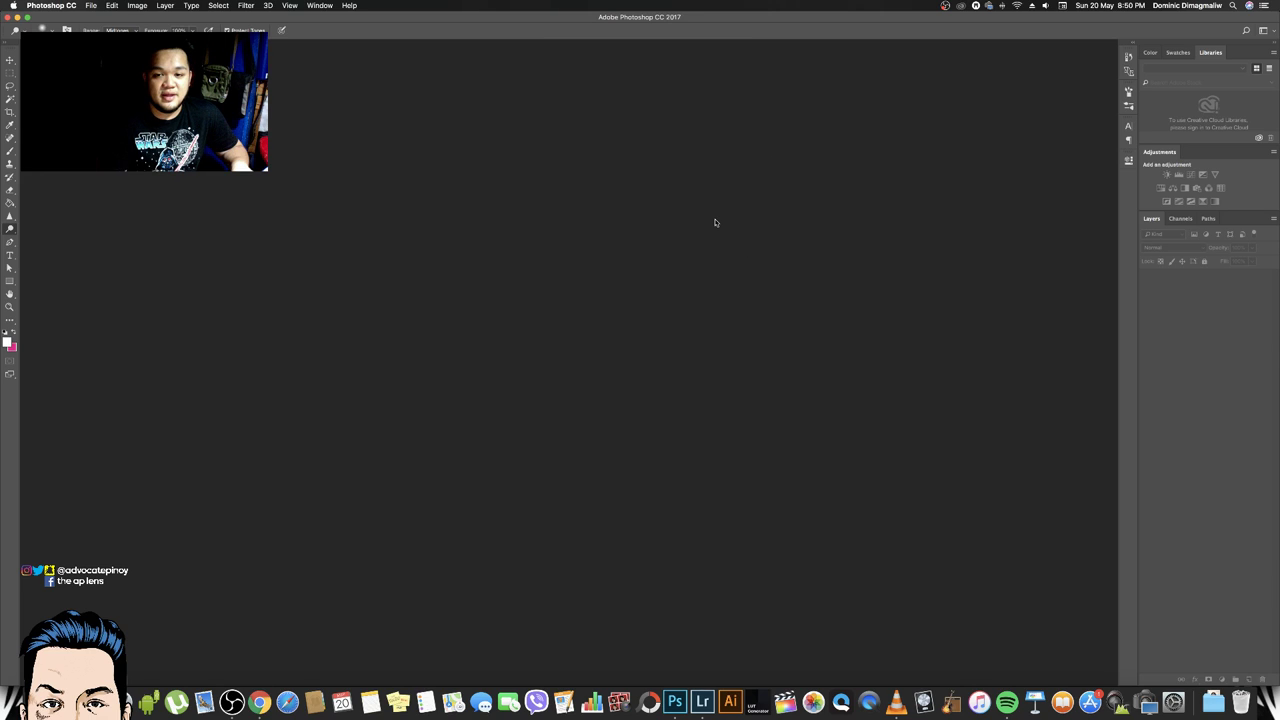
pyautogui.press('super+Tab')
pyautogui.moveTo(280, 76); pyautogui.dragTo(702, 703)
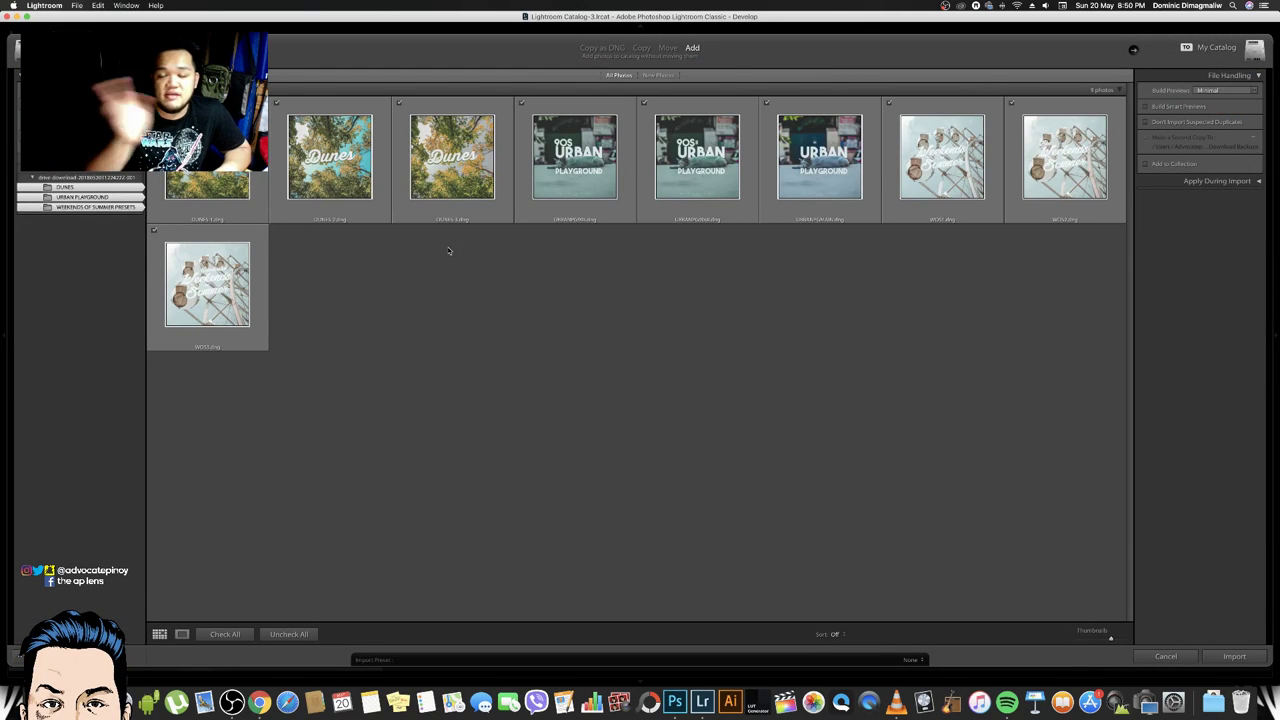
# Import the nine preset DNG photos and open WOS1.dng in the Develop module
pyautogui.click(1223, 657)
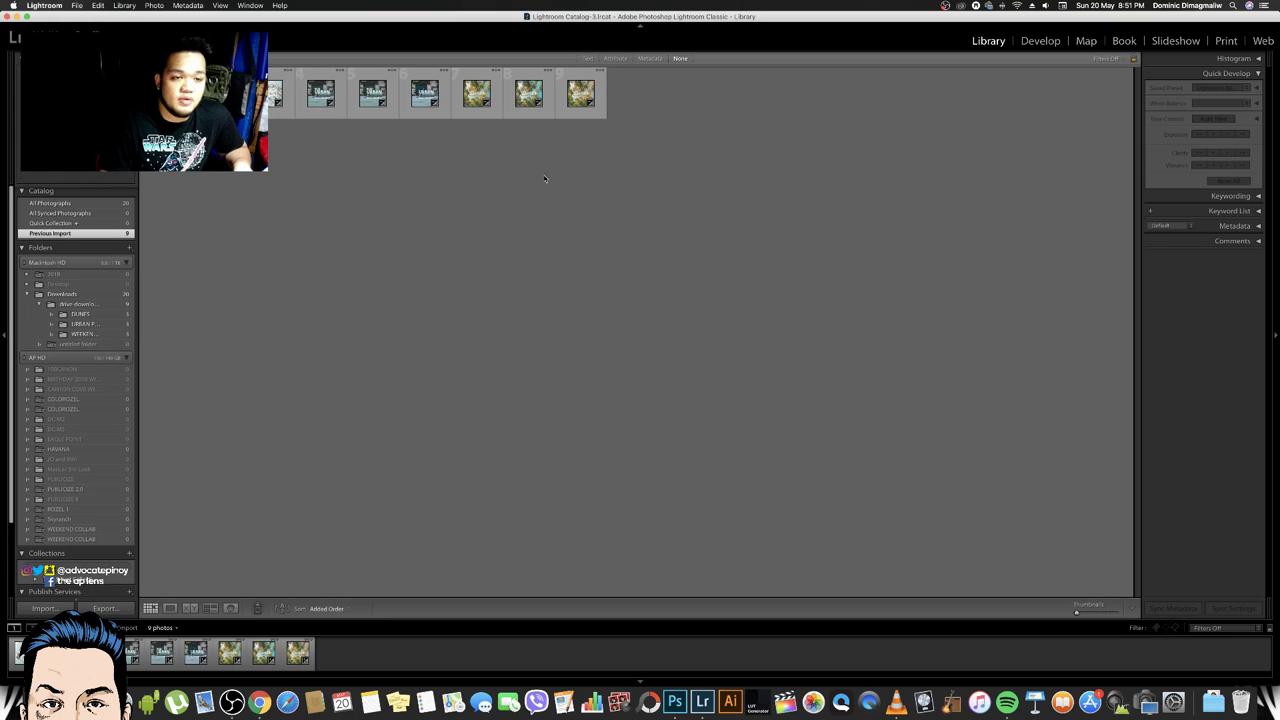
pyautogui.click(1053, 44)
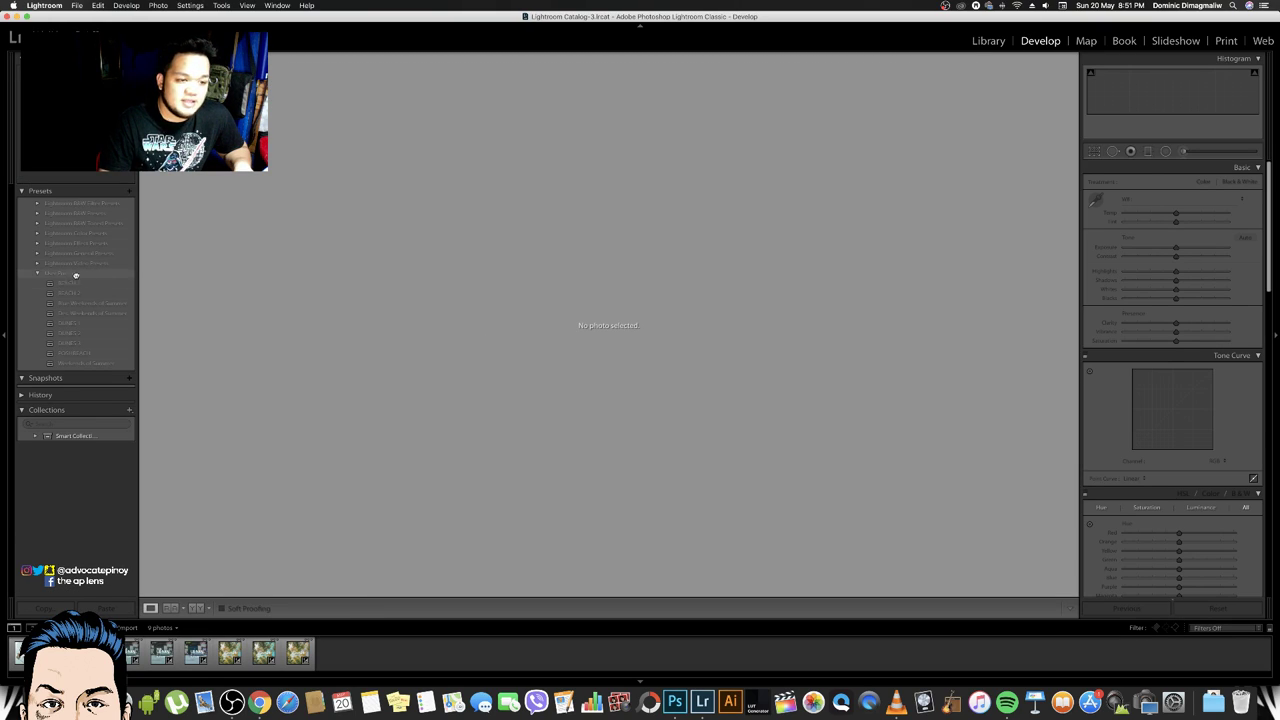
pyautogui.click(18, 655)
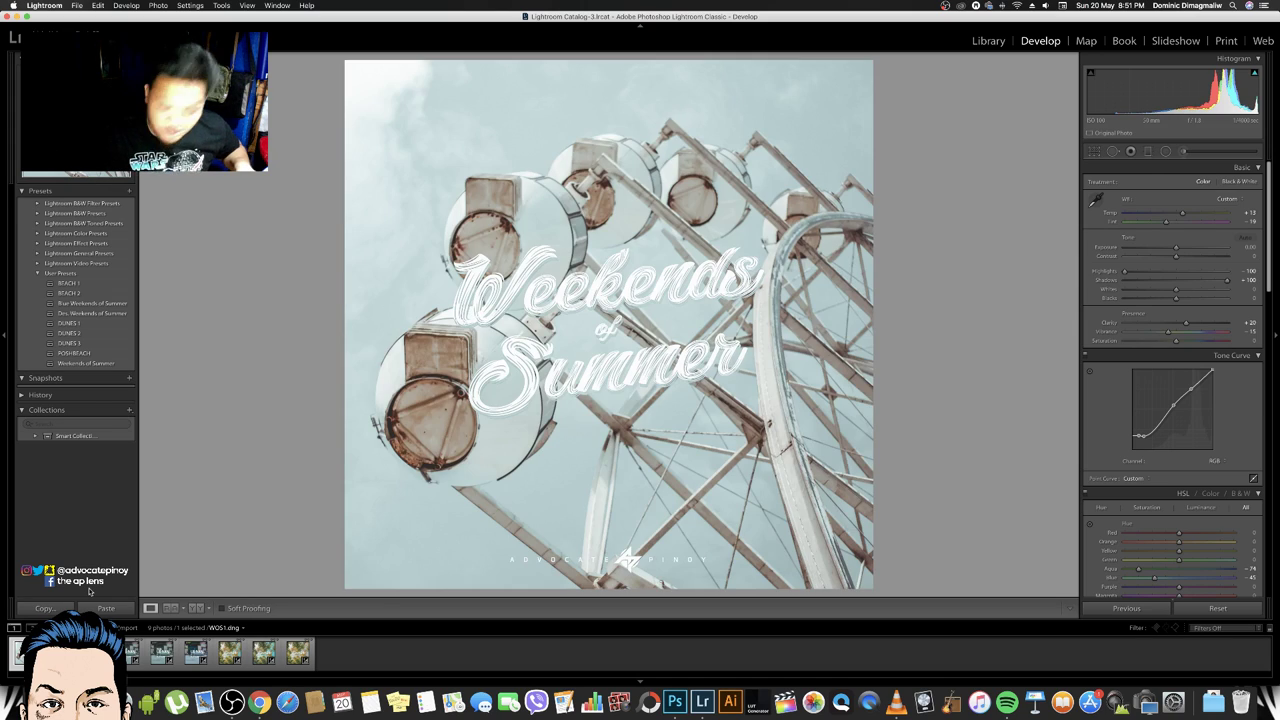
# Delete the BEACH 1, BEACH 2, Blue Weekends of Summer and Des Weekends user presets
pyautogui.rightClick(74, 284)
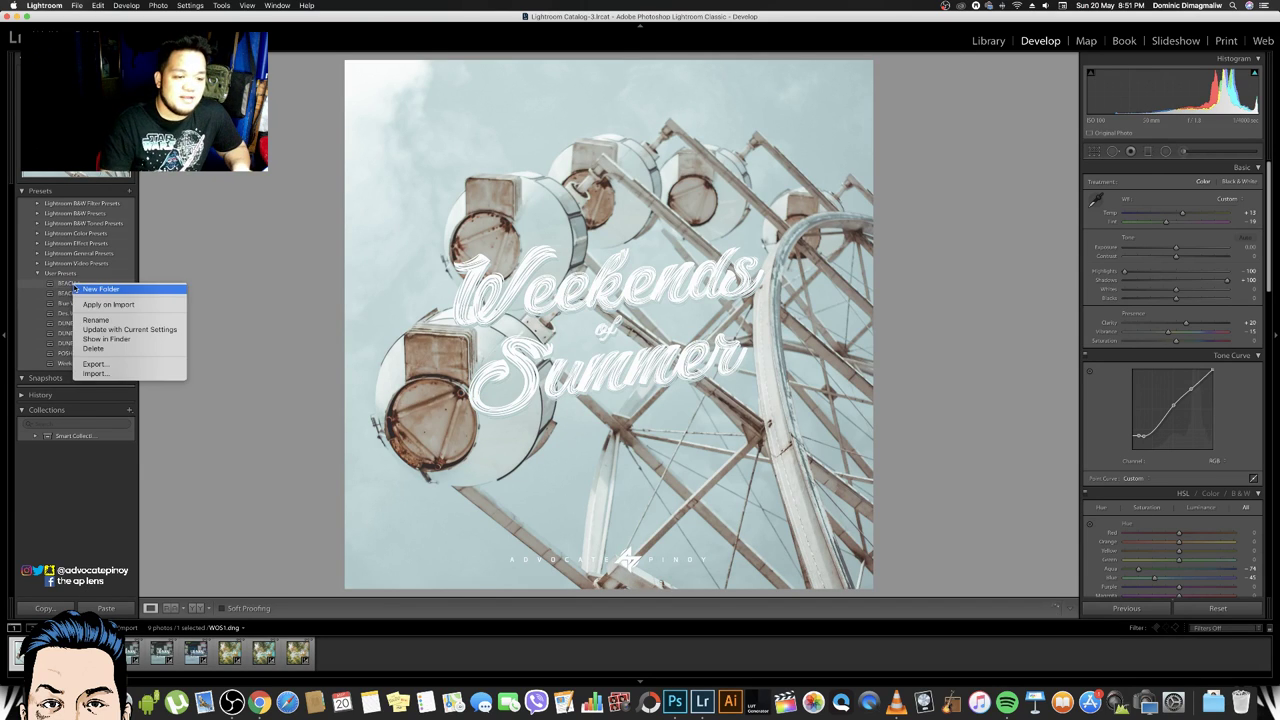
pyautogui.rightClick(74, 287)
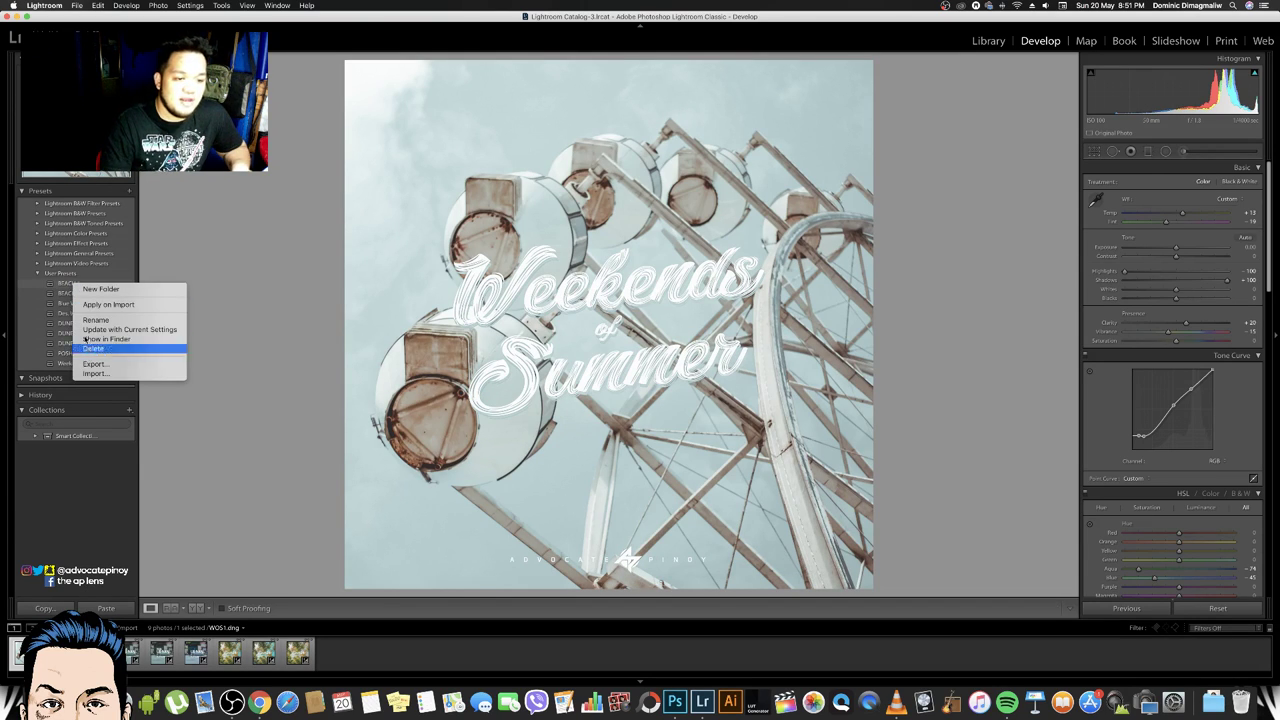
pyautogui.click(92, 348)
pyautogui.rightClick(80, 285)
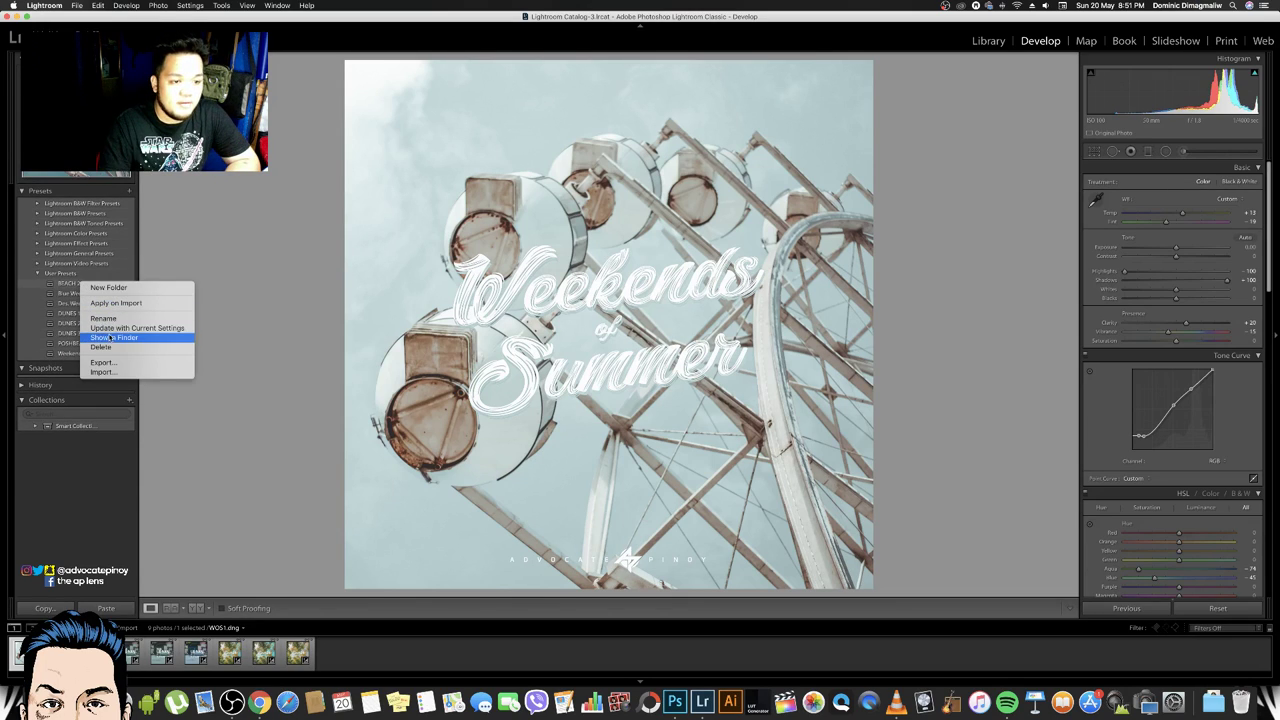
pyautogui.click(101, 347)
pyautogui.rightClick(82, 287)
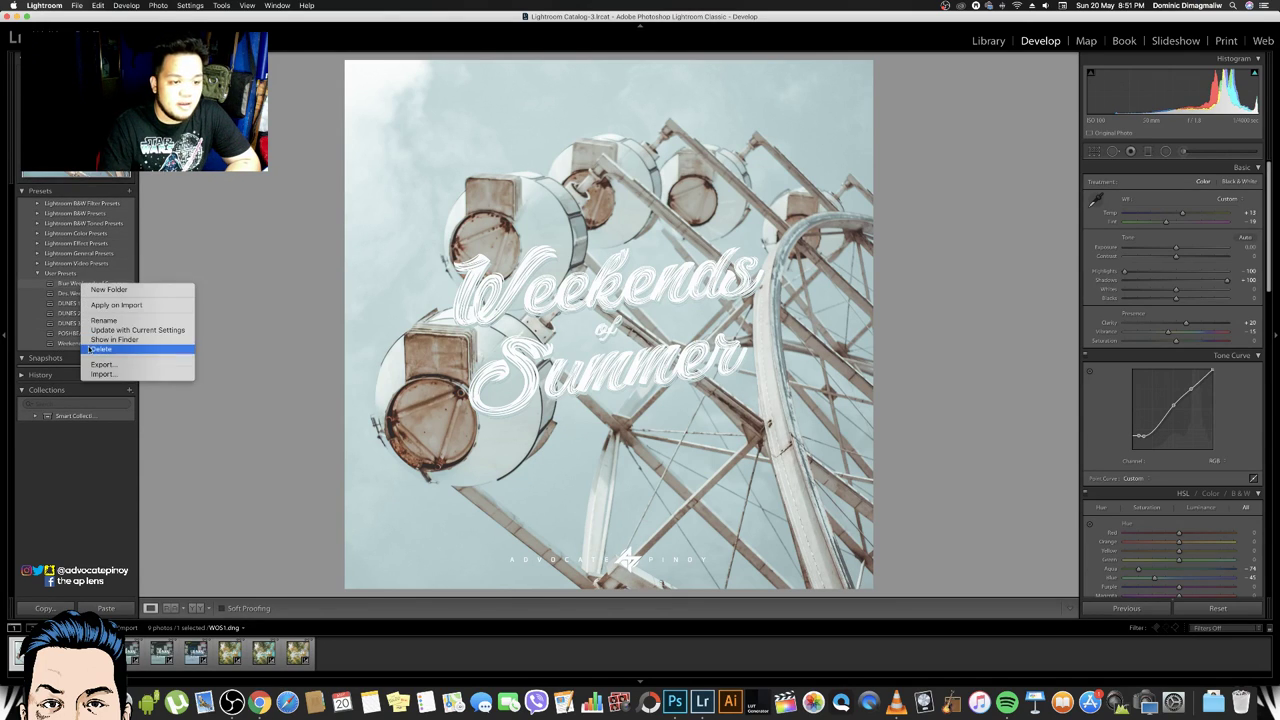
pyautogui.click(103, 348)
pyautogui.rightClick(85, 287)
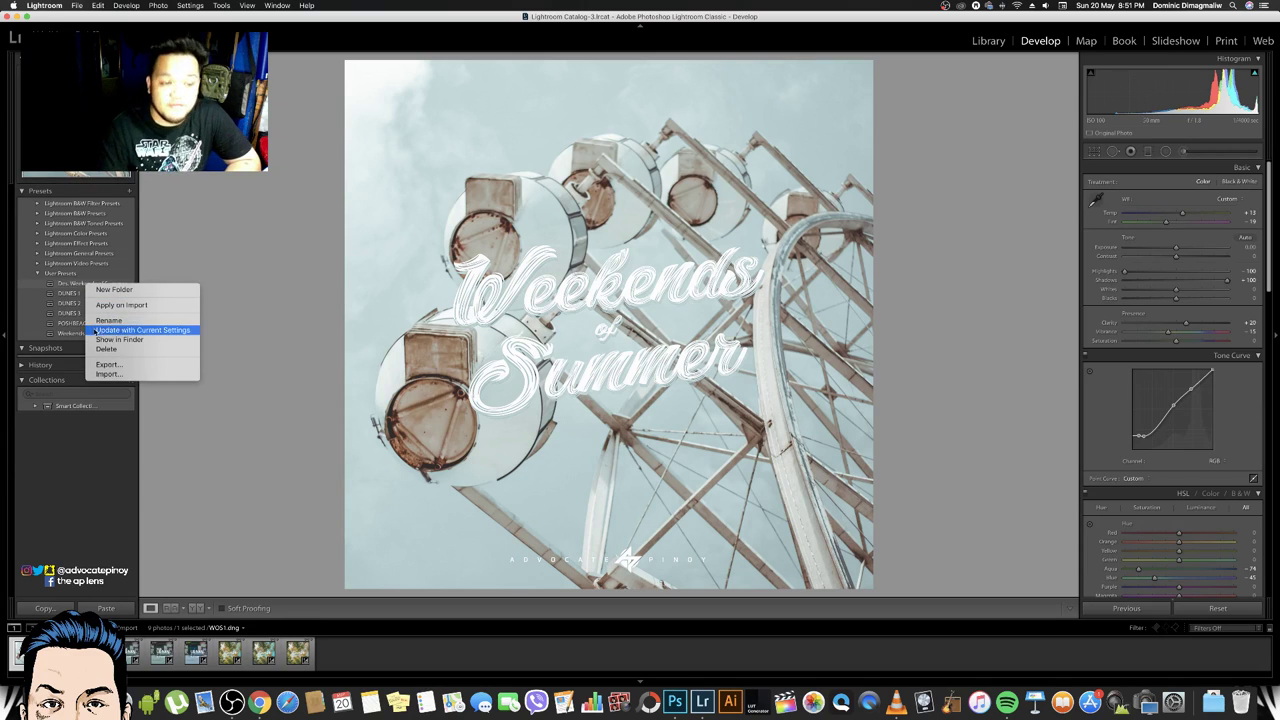
pyautogui.click(104, 348)
# Delete the DUNES 1–3, POSHBEACH and Weekends of Summer user presets
pyautogui.rightClick(79, 287)
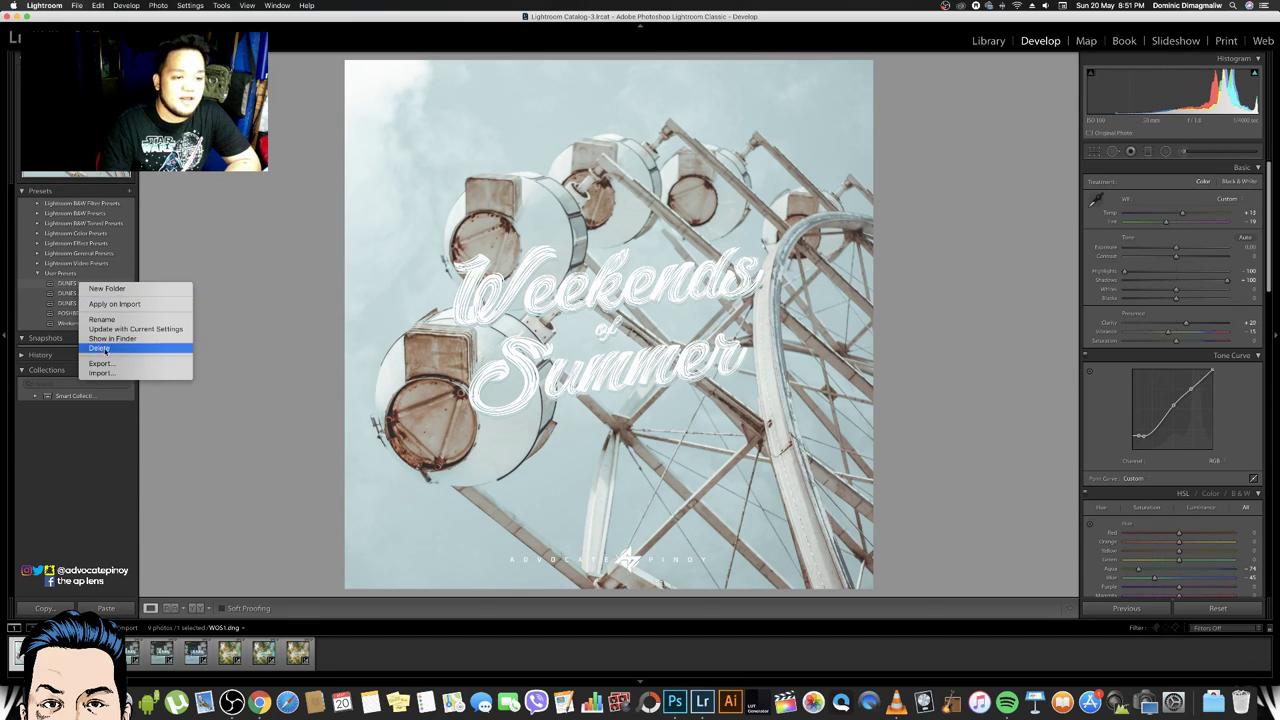
pyautogui.click(104, 348)
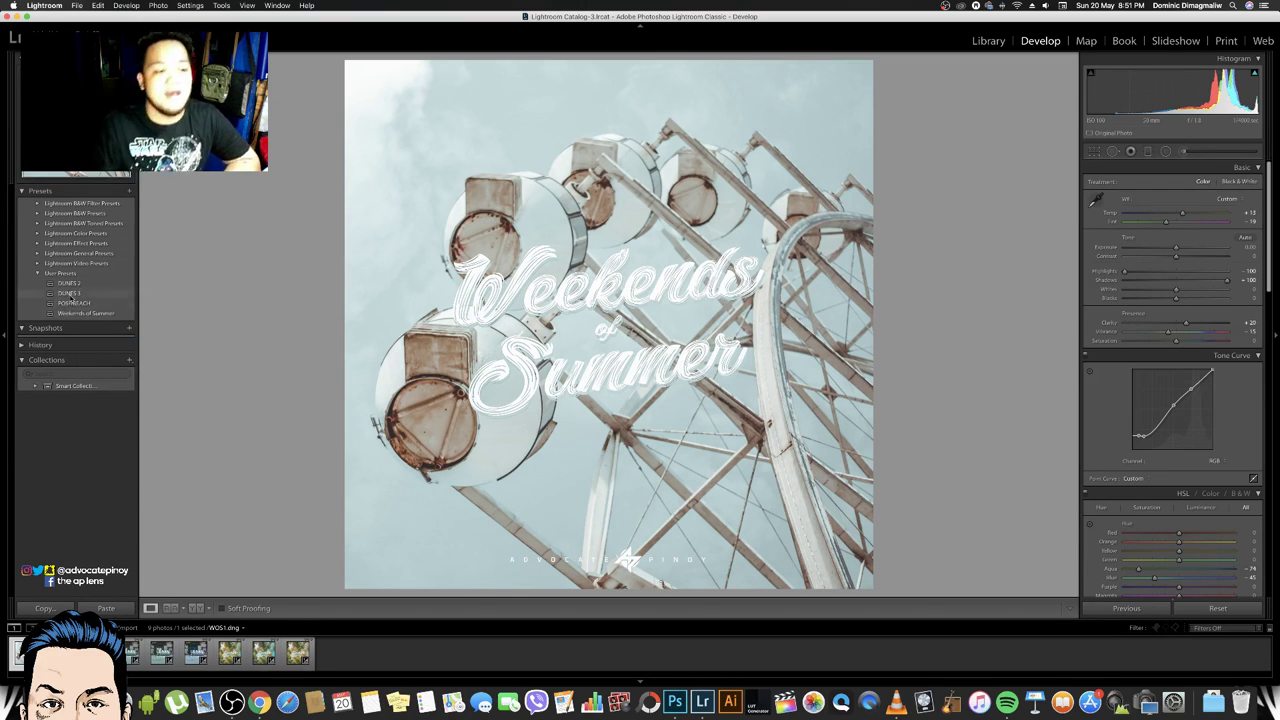
pyautogui.rightClick(78, 286)
pyautogui.click(92, 350)
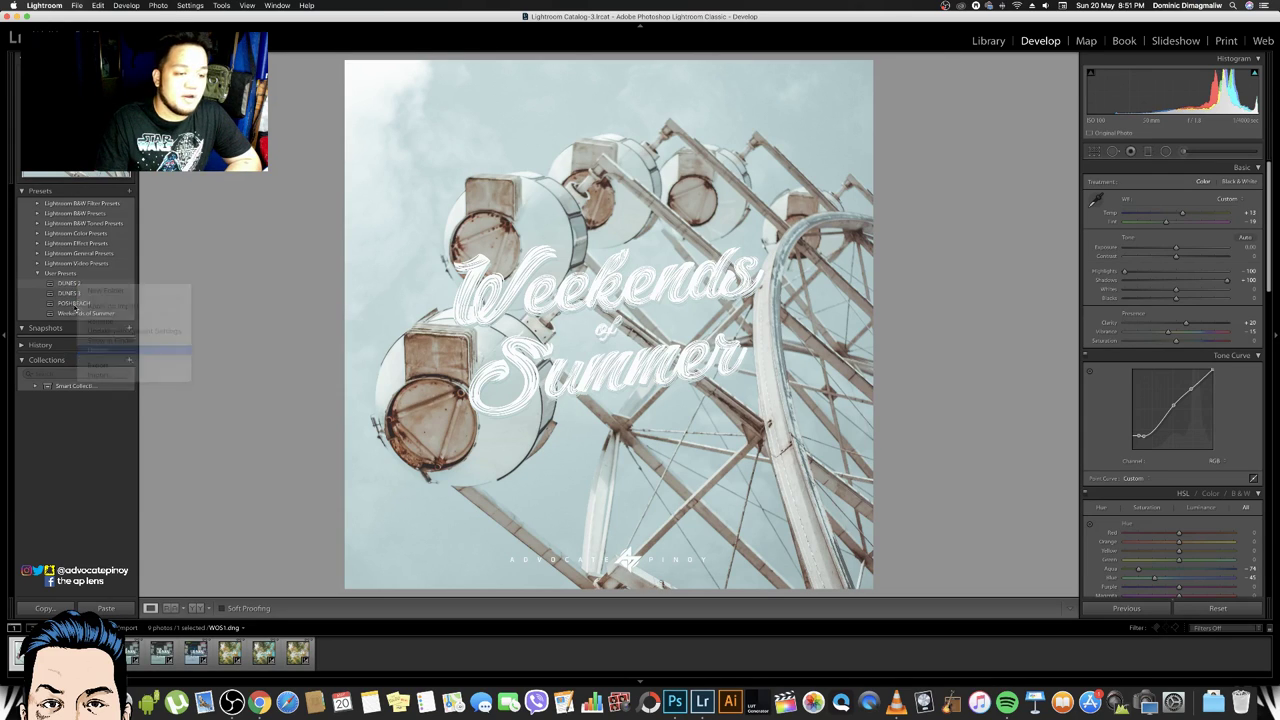
pyautogui.rightClick(72, 285)
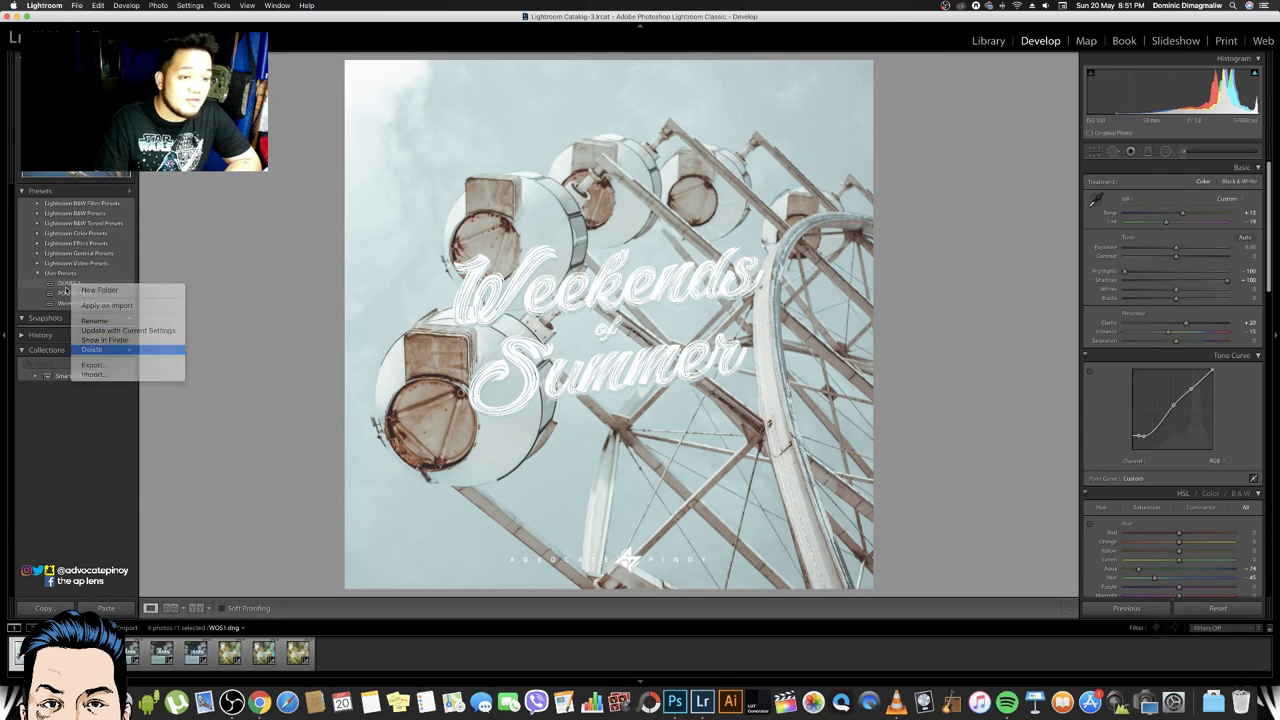
pyautogui.click(84, 349)
pyautogui.rightClick(67, 284)
pyautogui.click(86, 348)
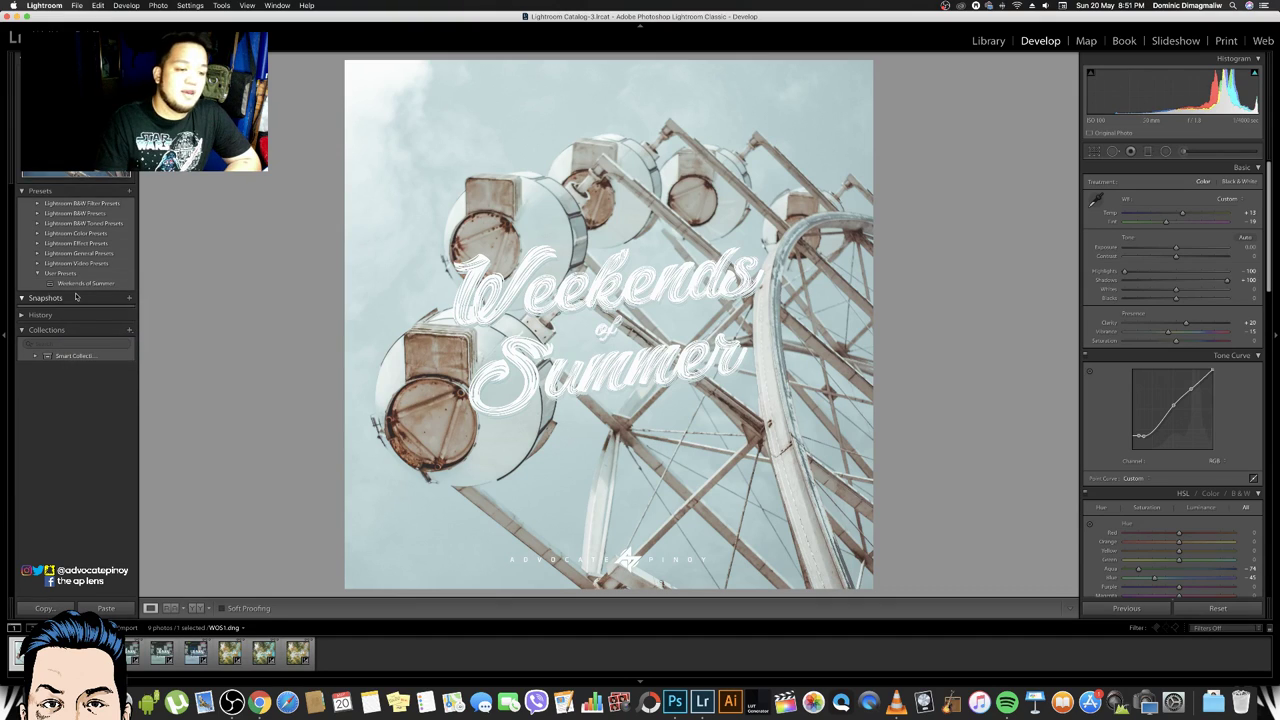
pyautogui.rightClick(78, 284)
pyautogui.click(88, 350)
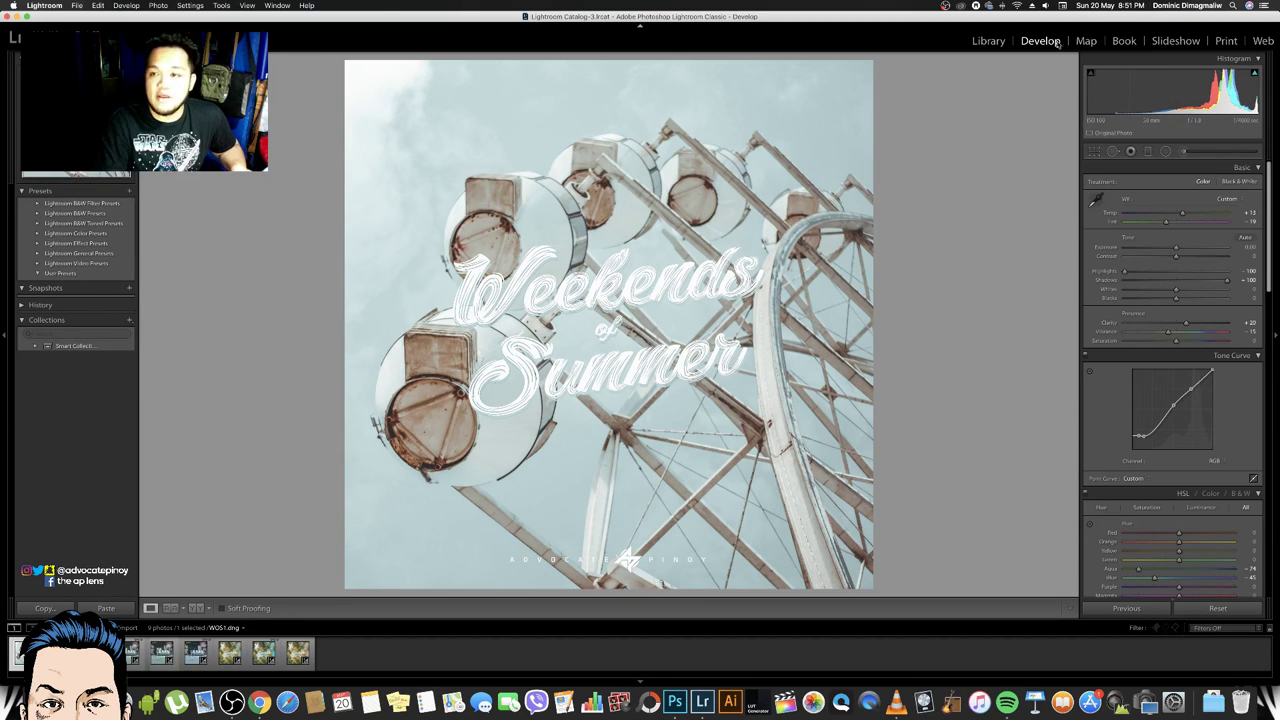
# Save the first Weekends of Summer photo's settings as preset WOS1
pyautogui.click(128, 190)
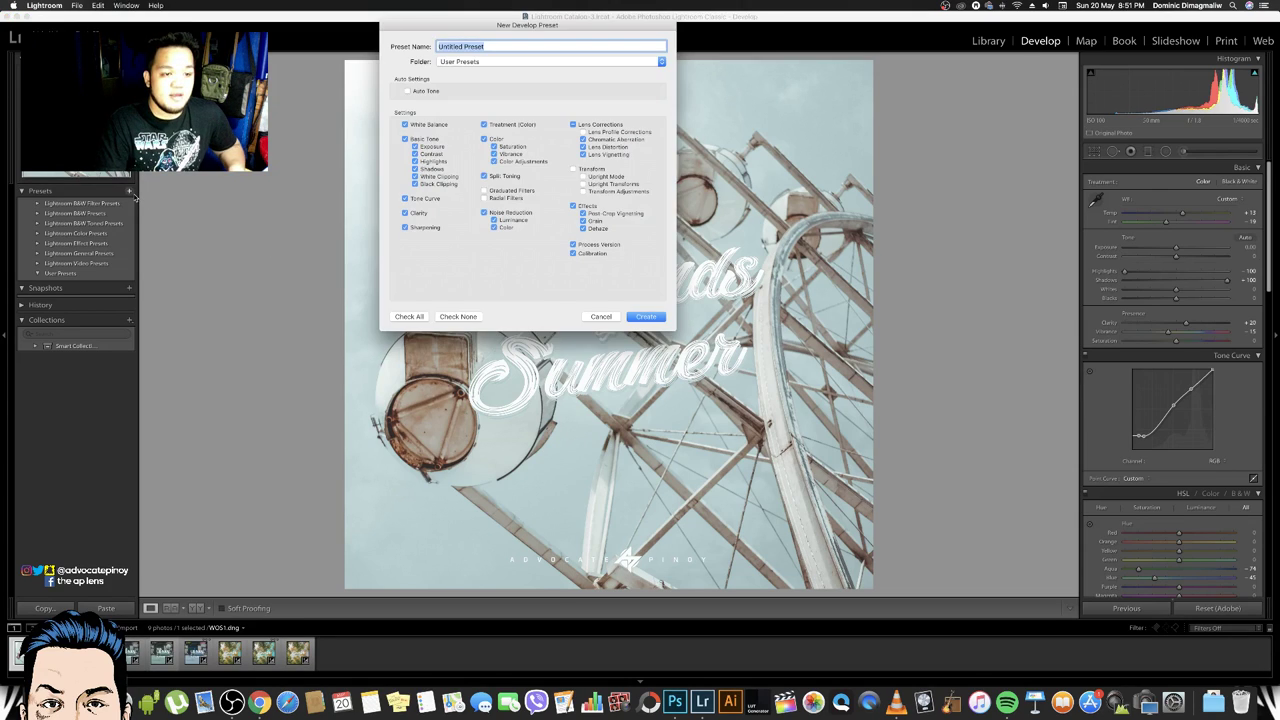
pyautogui.click(160, 204)
pyautogui.write('WOS1')
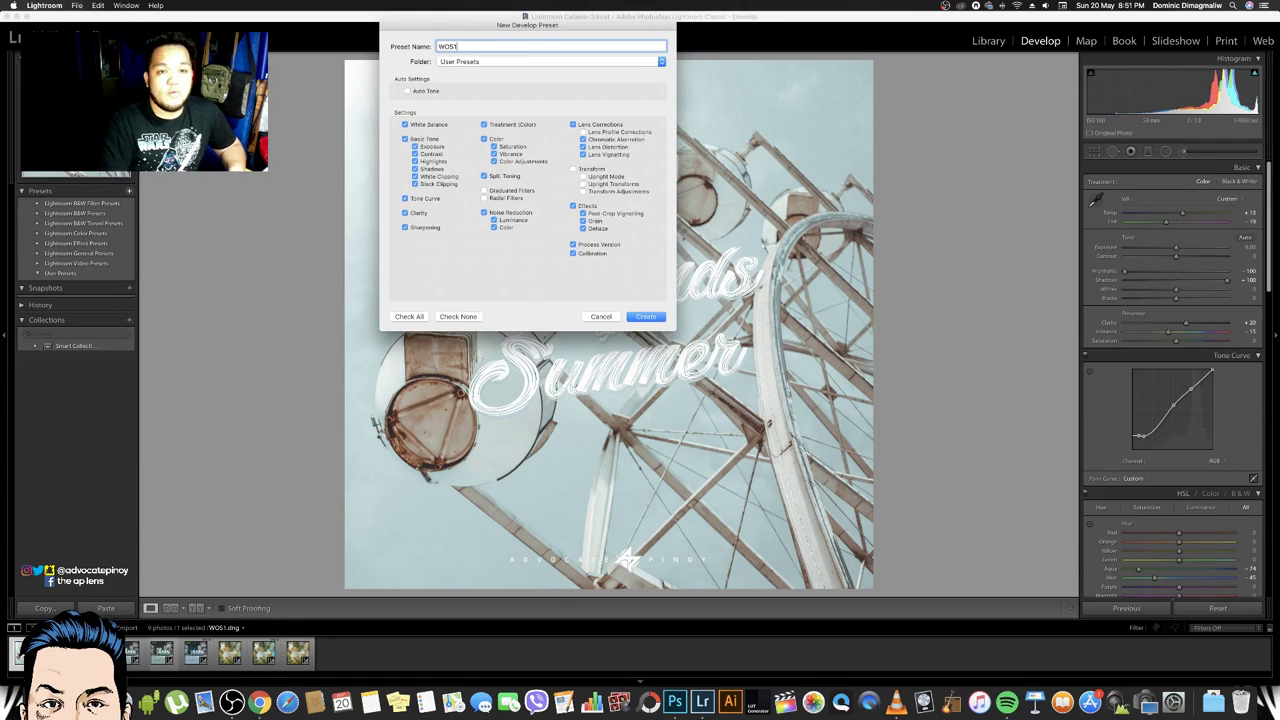
pyautogui.click(645, 317)
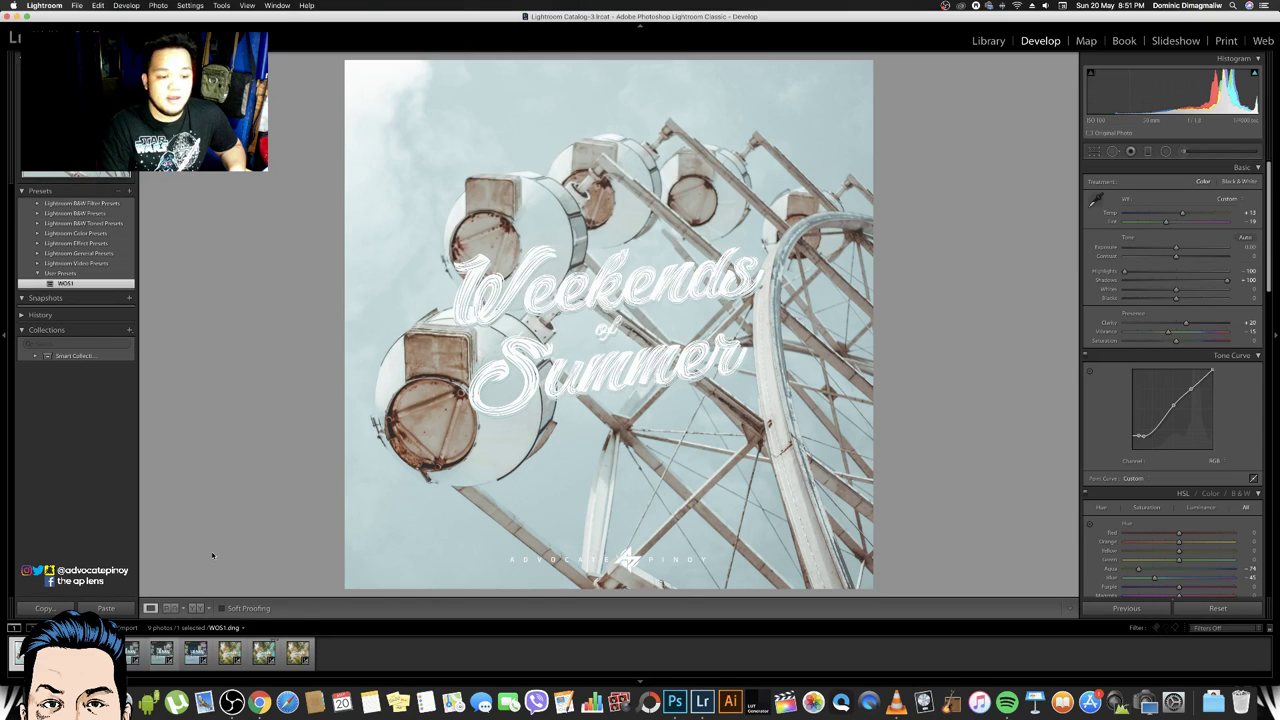
pyautogui.hotkey('ctrl', 'z')
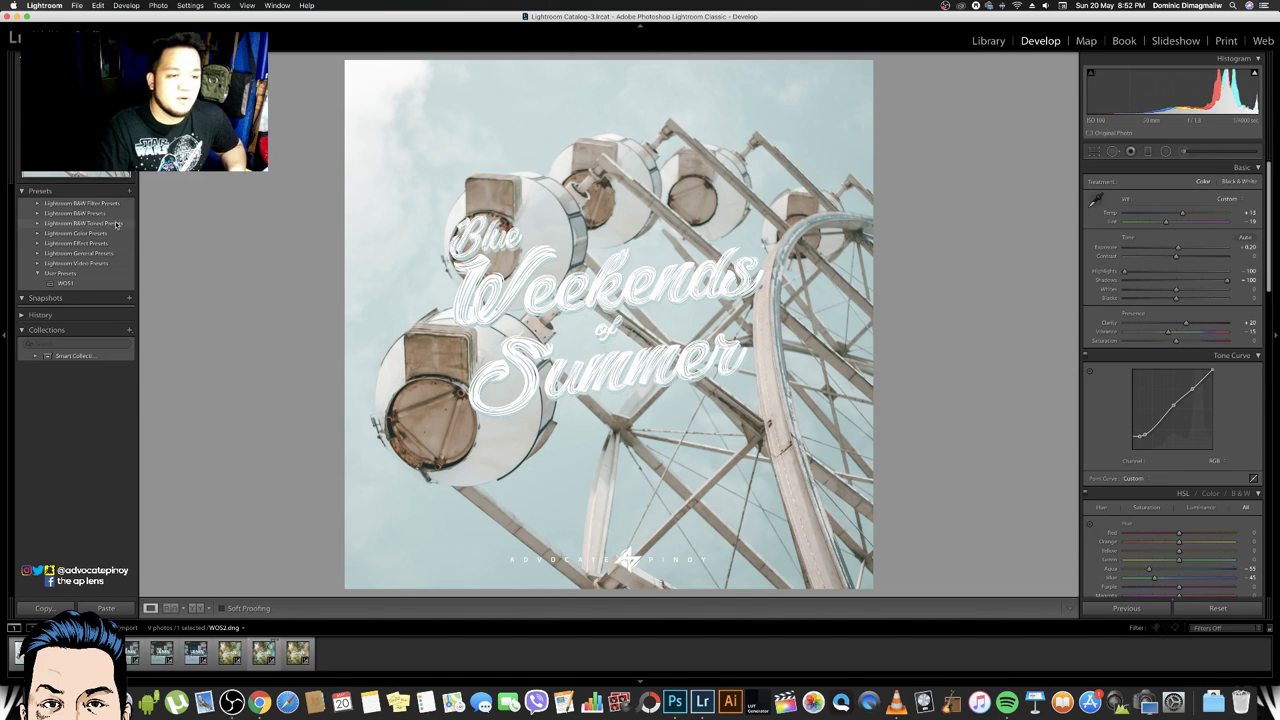
# Save the second photo's settings as preset WOS2
pyautogui.click(129, 191)
pyautogui.write('WOS2')
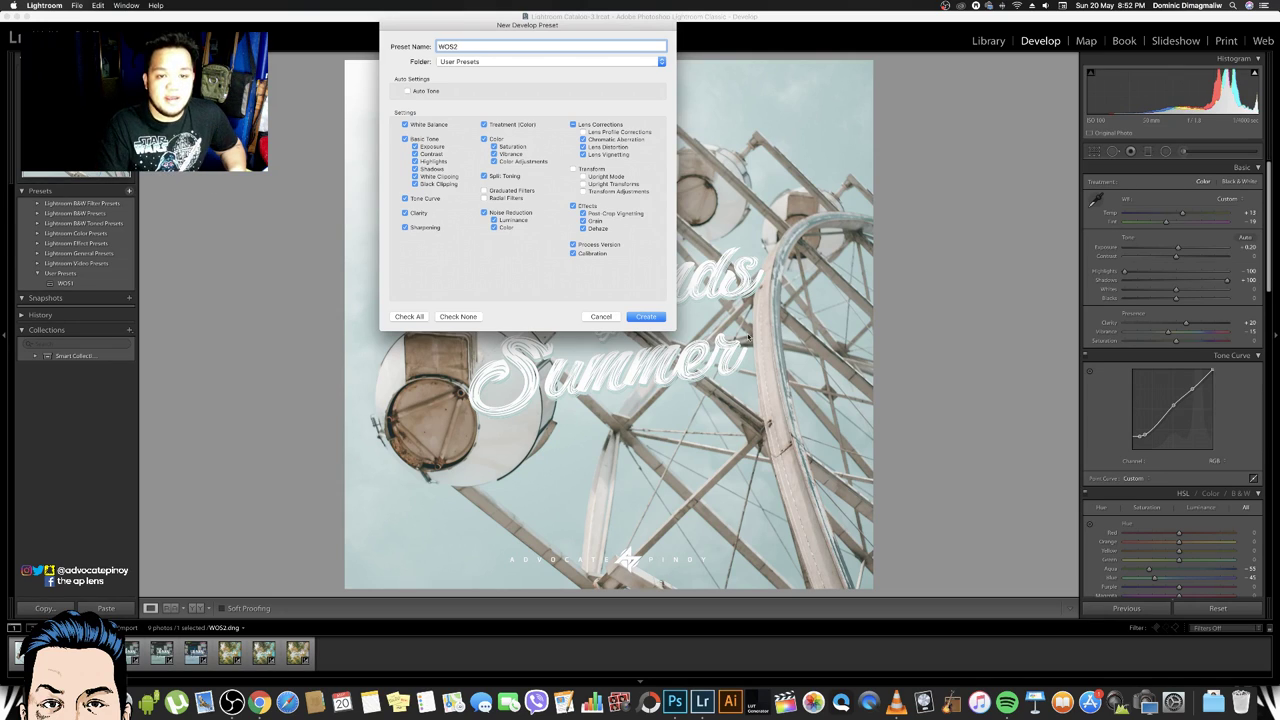
pyautogui.click(646, 317)
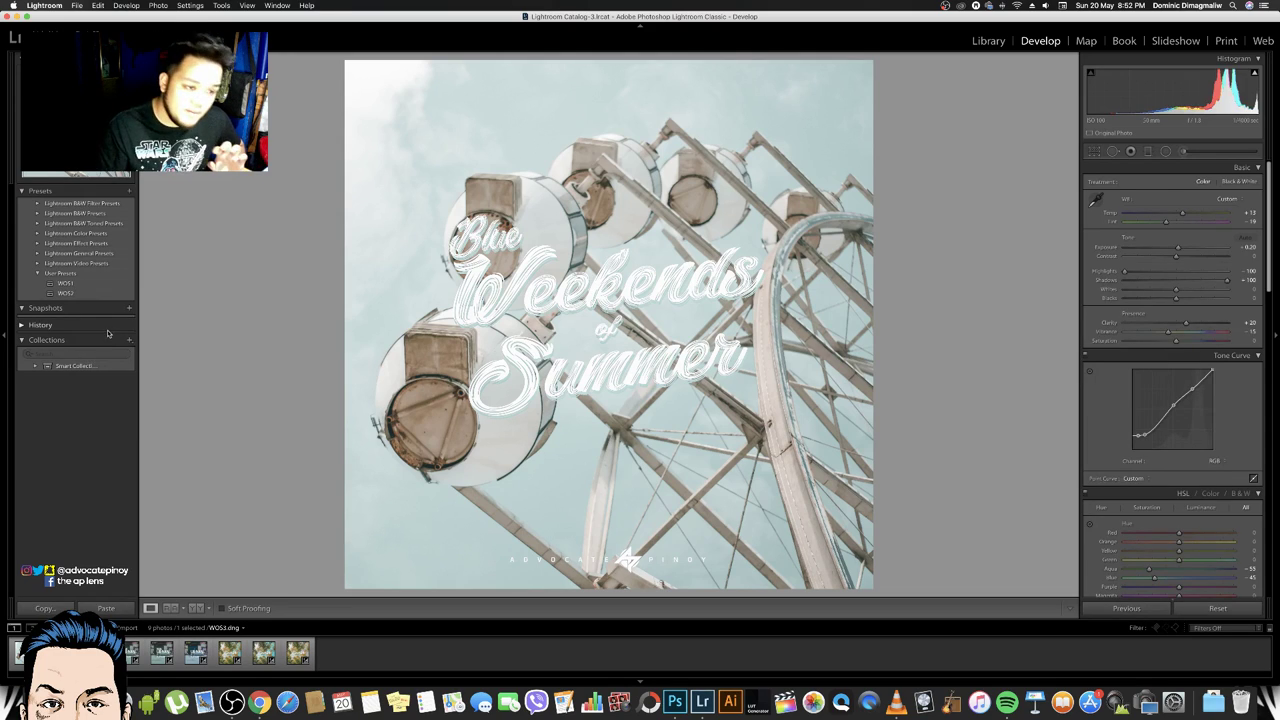
# Save the third photo's settings as preset WOS3 and return to the Library module
pyautogui.click(127, 195)
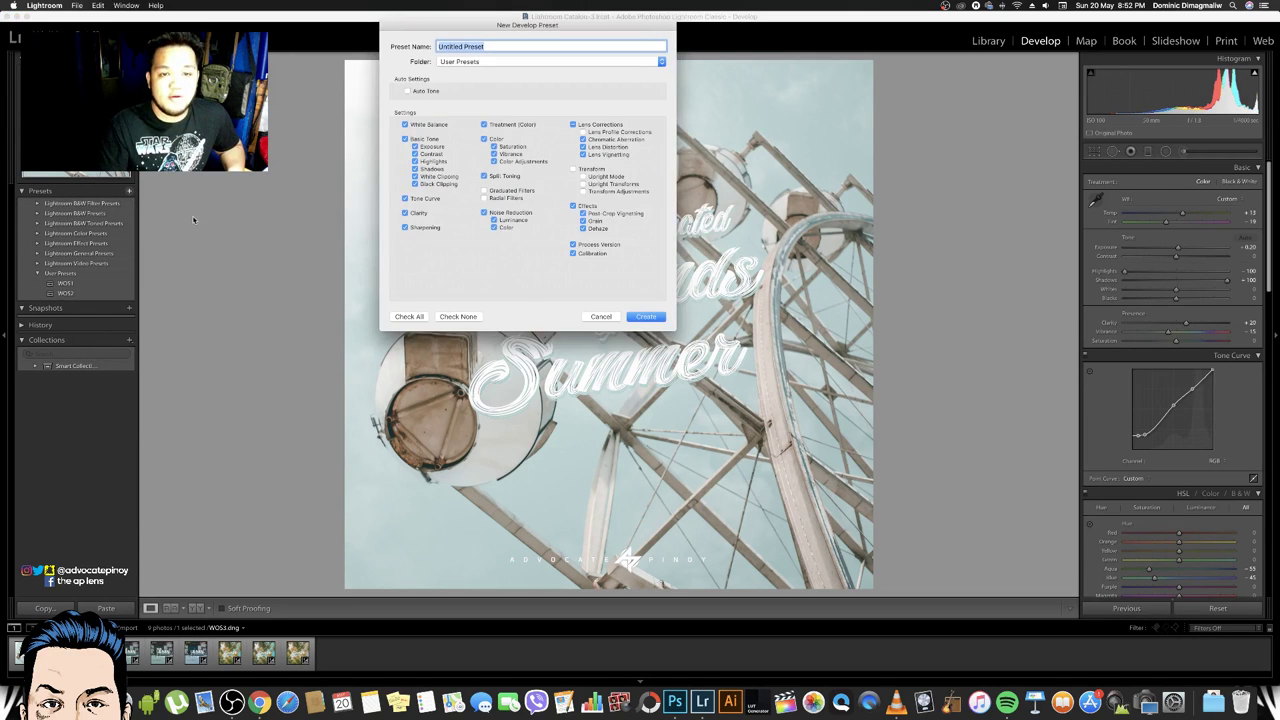
pyautogui.write('WOS3')
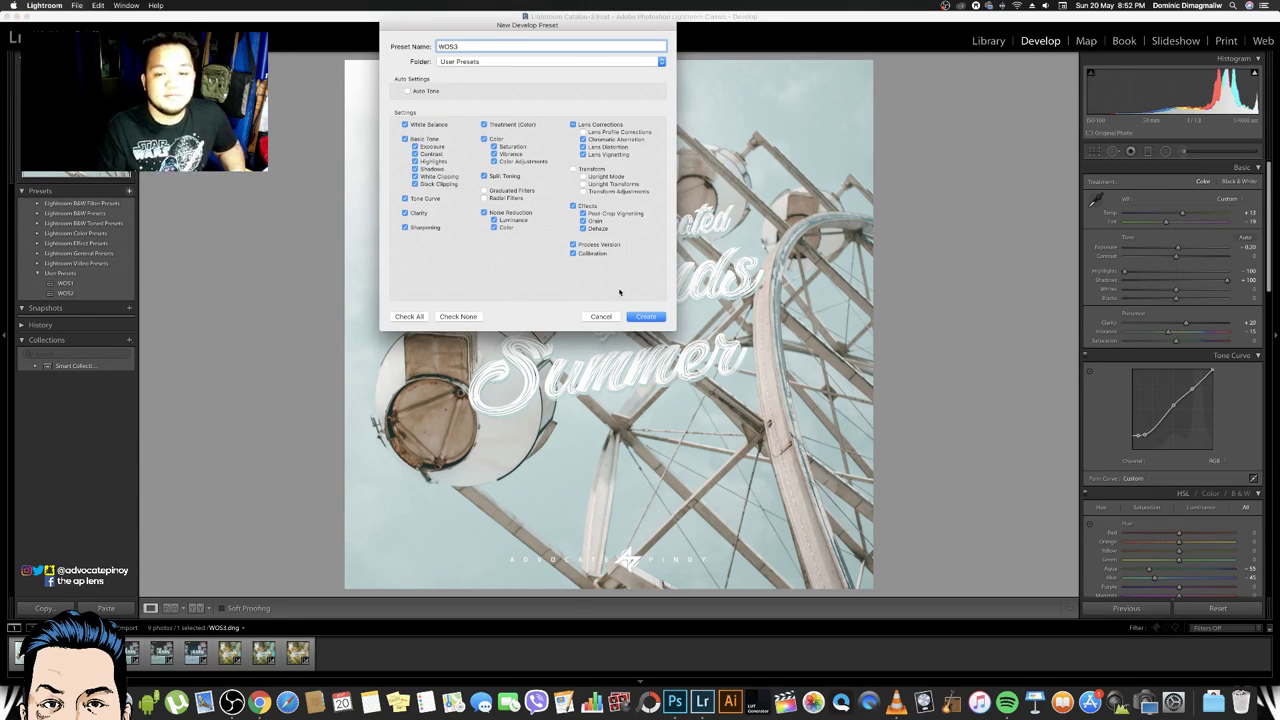
pyautogui.click(646, 317)
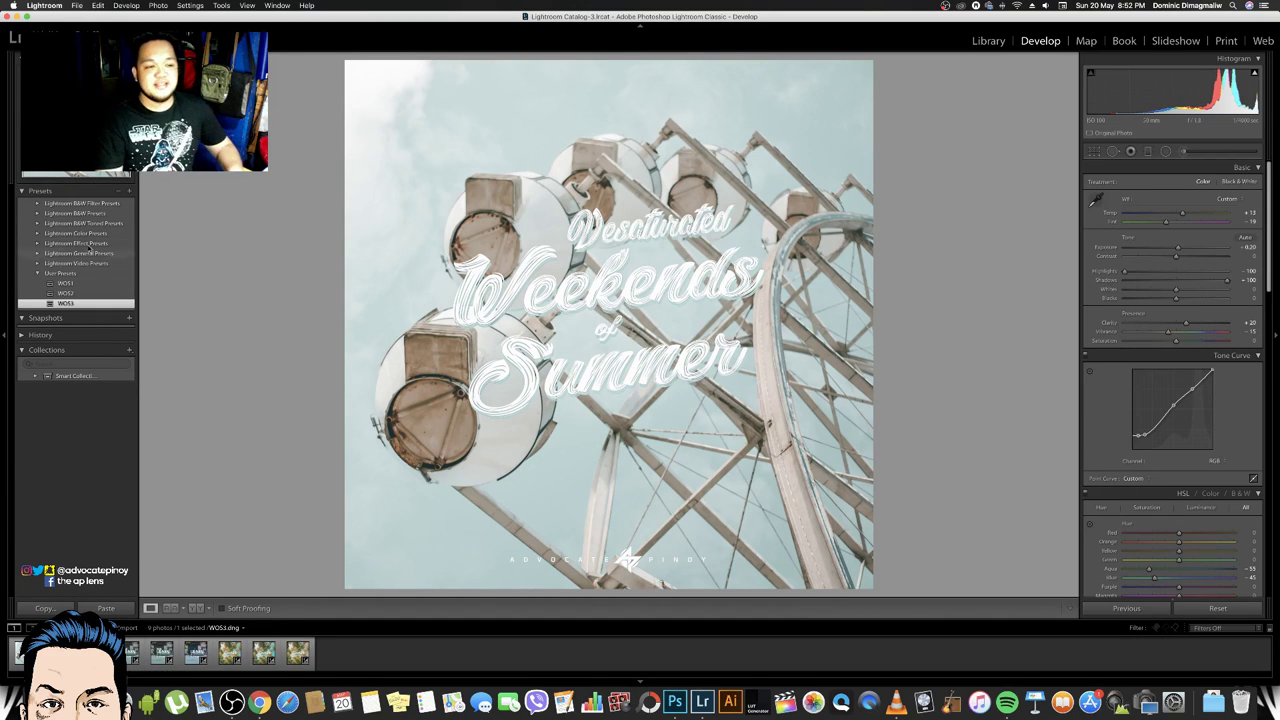
pyautogui.click(988, 41)
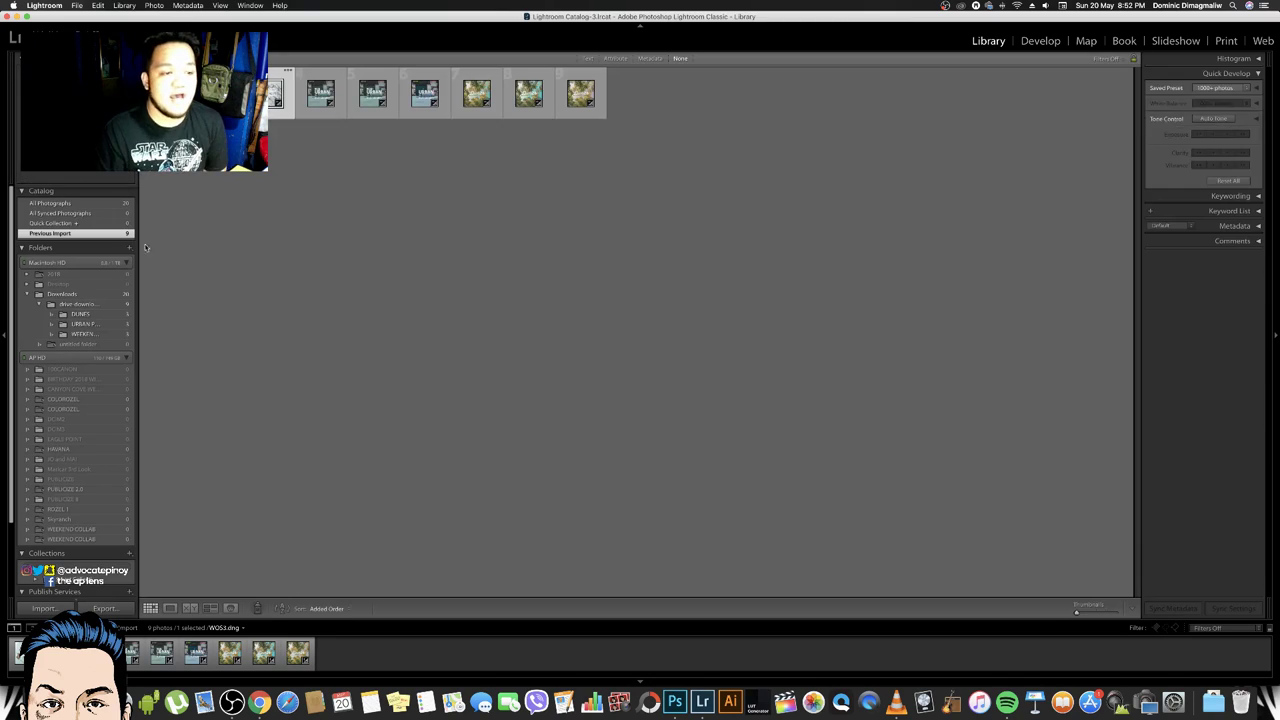
# Show all photos and open the garden portrait in the Develop module
pyautogui.click(112, 204)
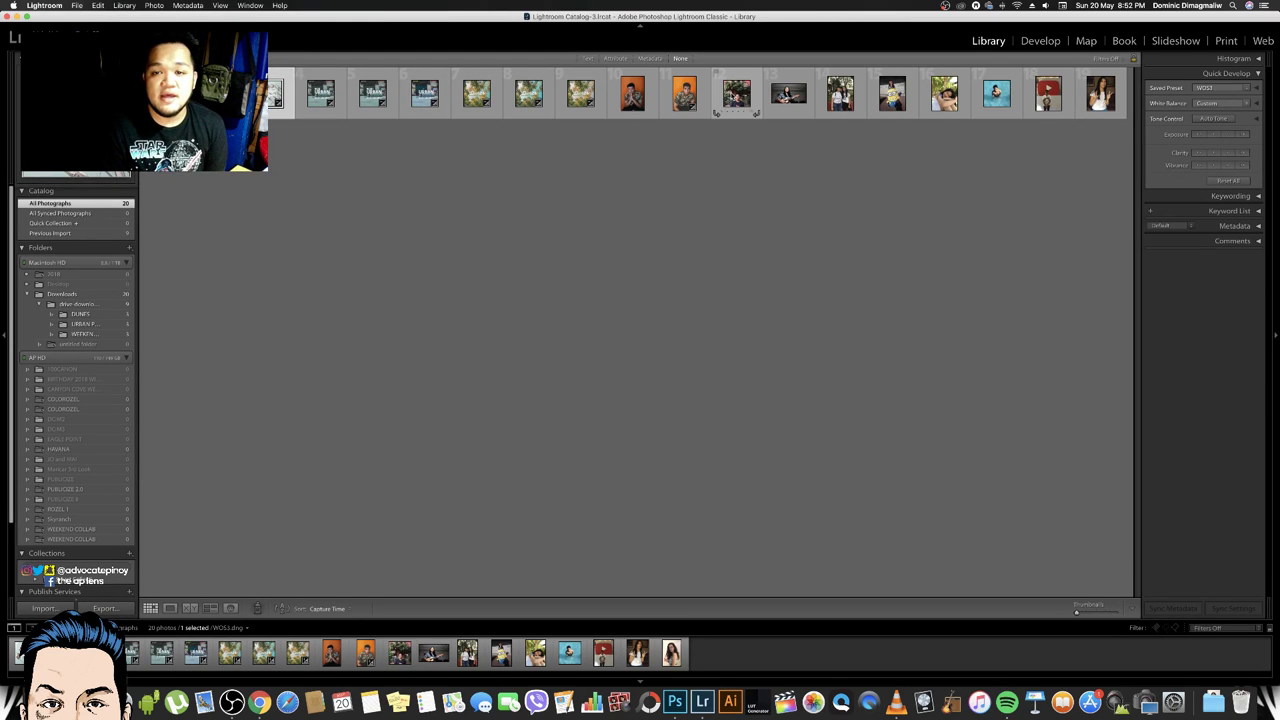
pyautogui.doubleClick(736, 93)
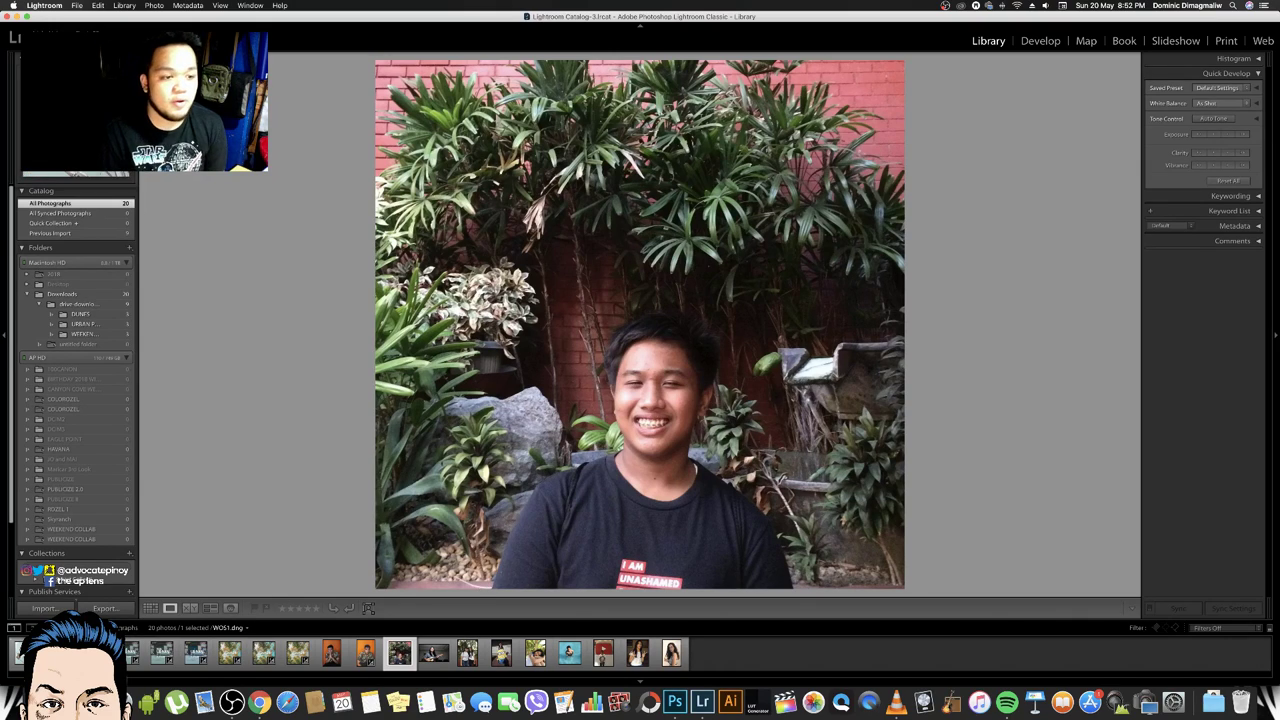
pyautogui.click(1040, 41)
# Try the WOS1, WOS2 and WOS3 presets on the portrait, settling on WOS2
pyautogui.click(97, 285)
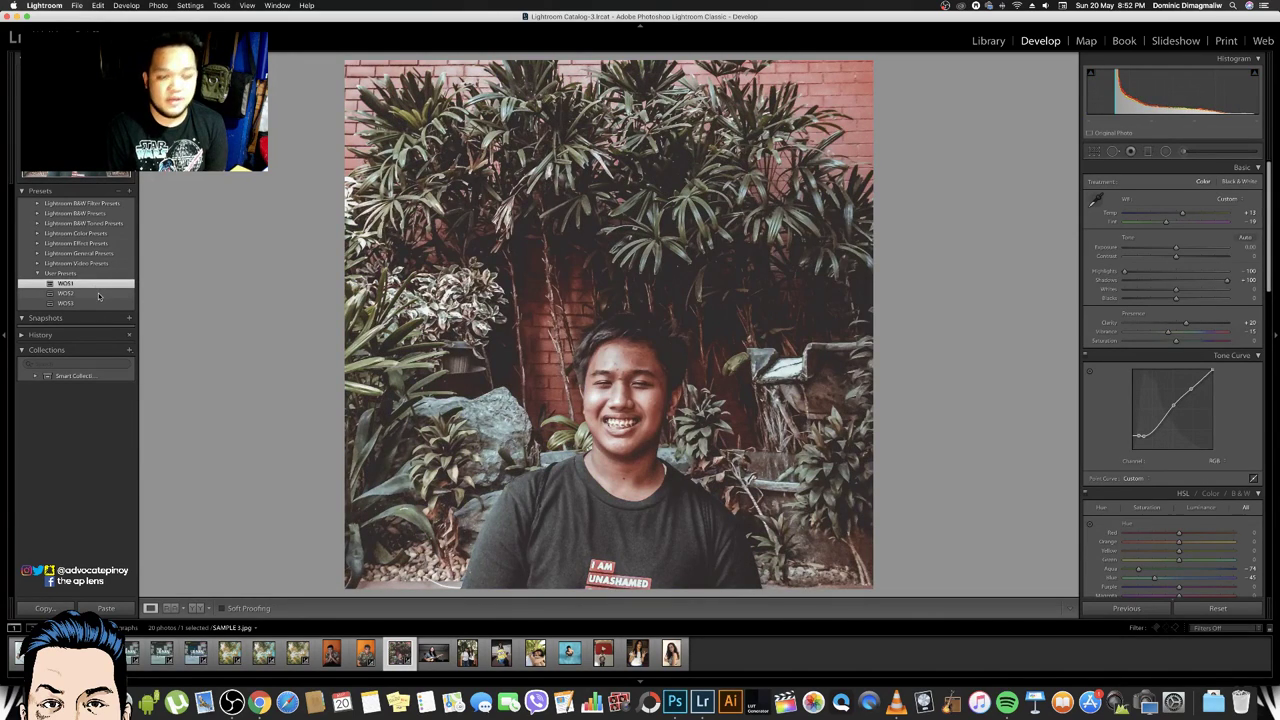
pyautogui.click(99, 295)
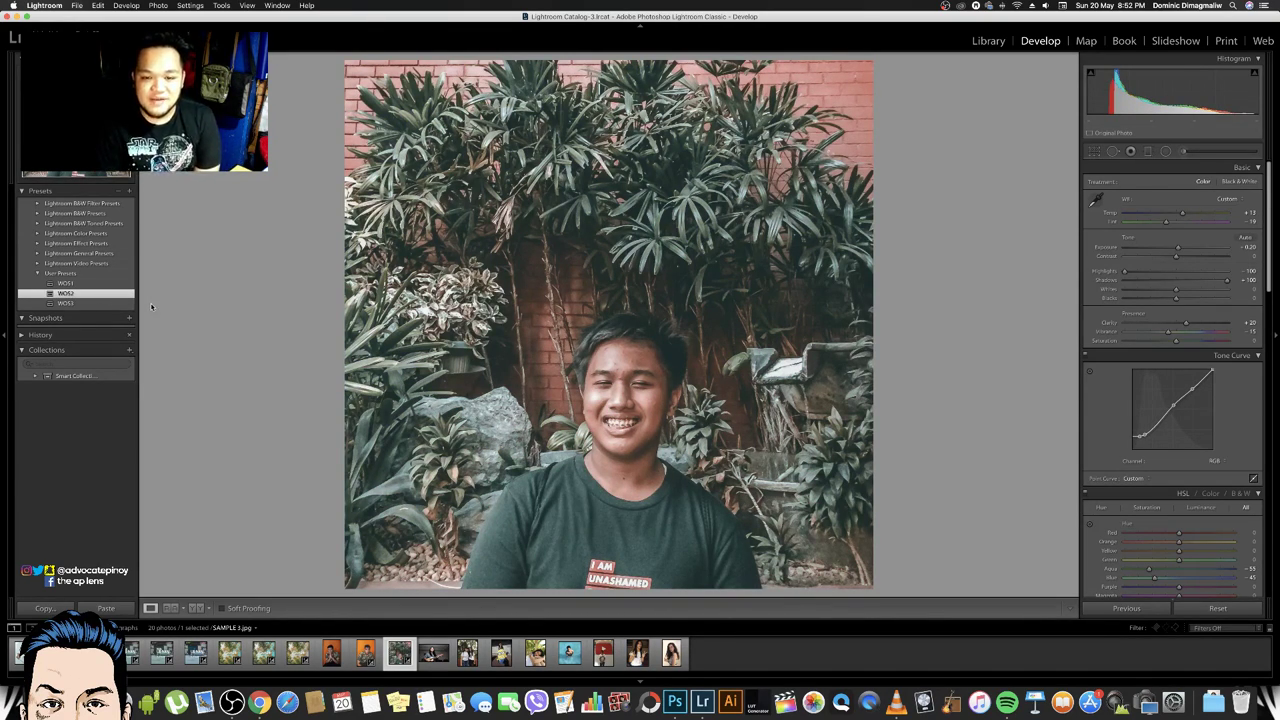
pyautogui.click(124, 305)
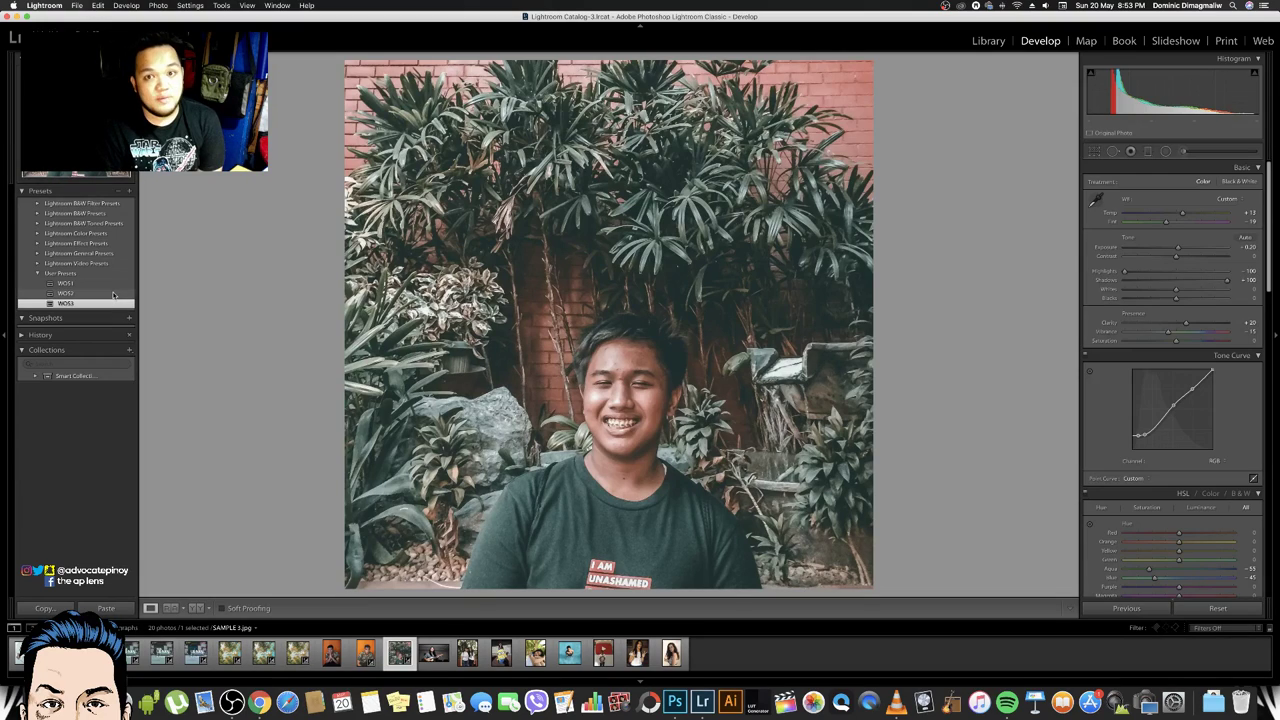
pyautogui.click(115, 297)
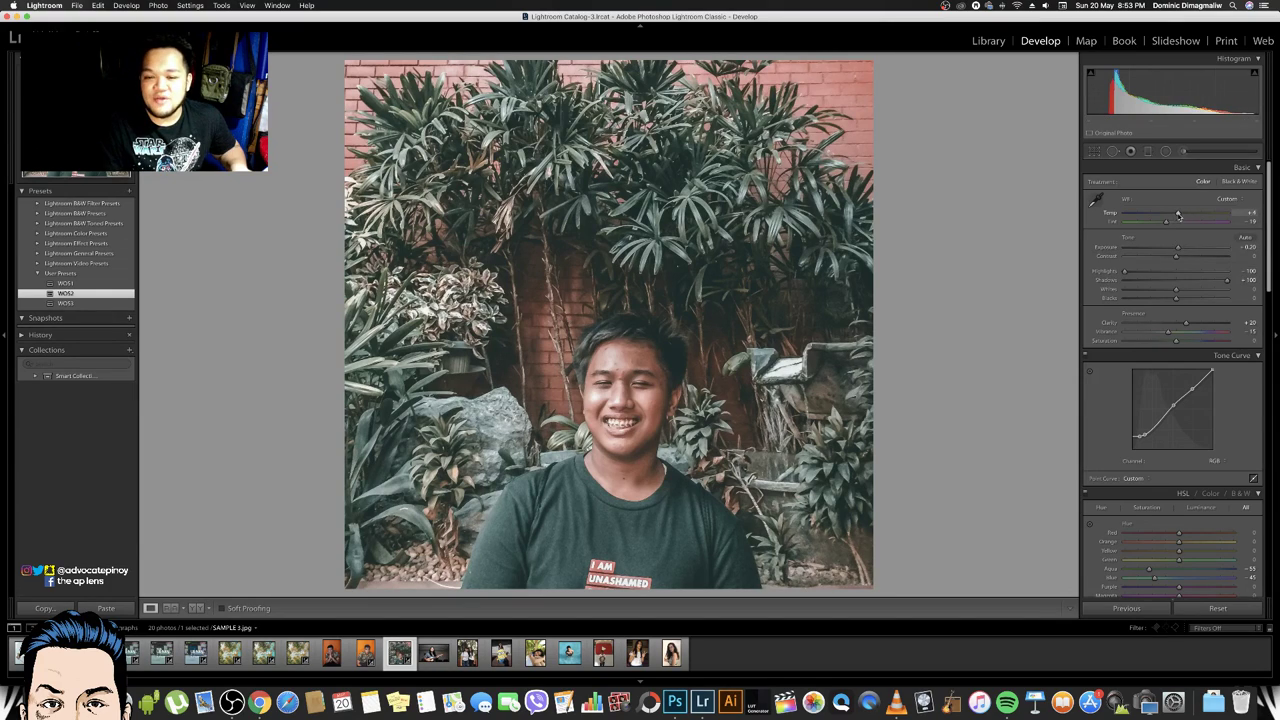
# Warm the white balance slightly and set exposure to +0.05
pyautogui.moveTo(1178, 214); pyautogui.dragTo(1184, 216)
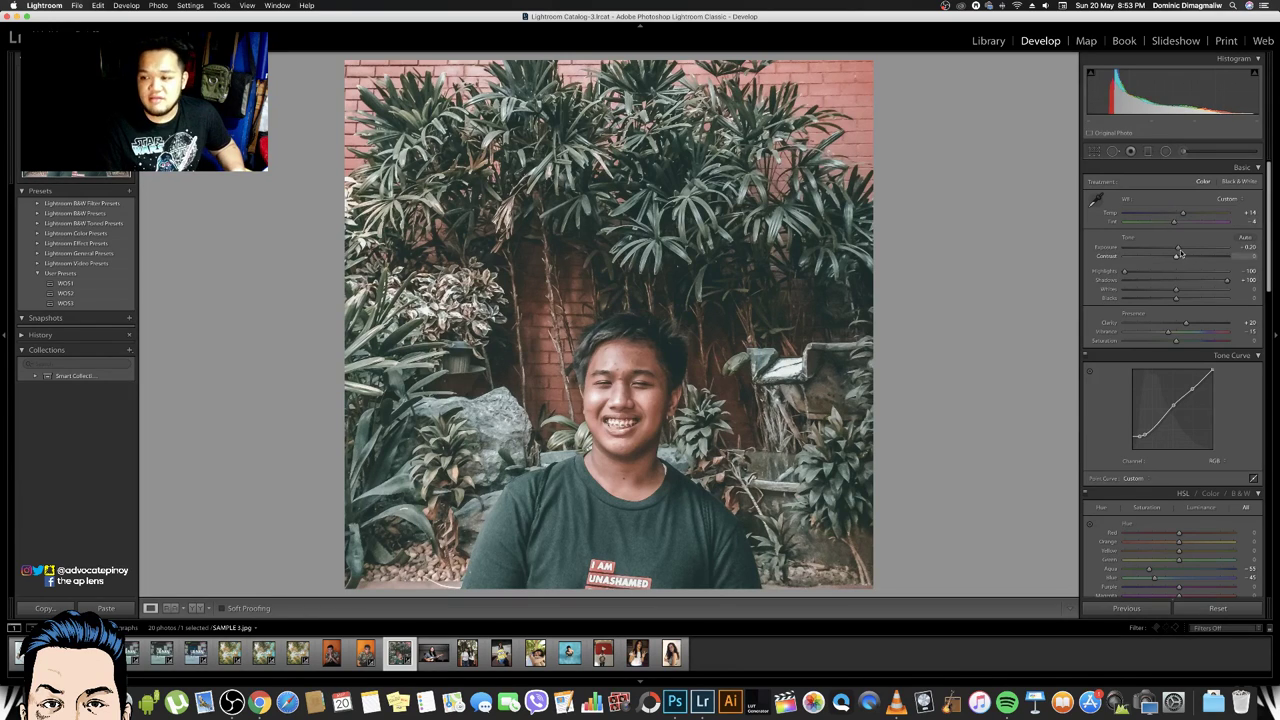
pyautogui.moveTo(1177, 248)
pyautogui.mouseDown()
pyautogui.moveTo(1200, 248)
pyautogui.moveTo(1177, 255)
pyautogui.mouseUp()
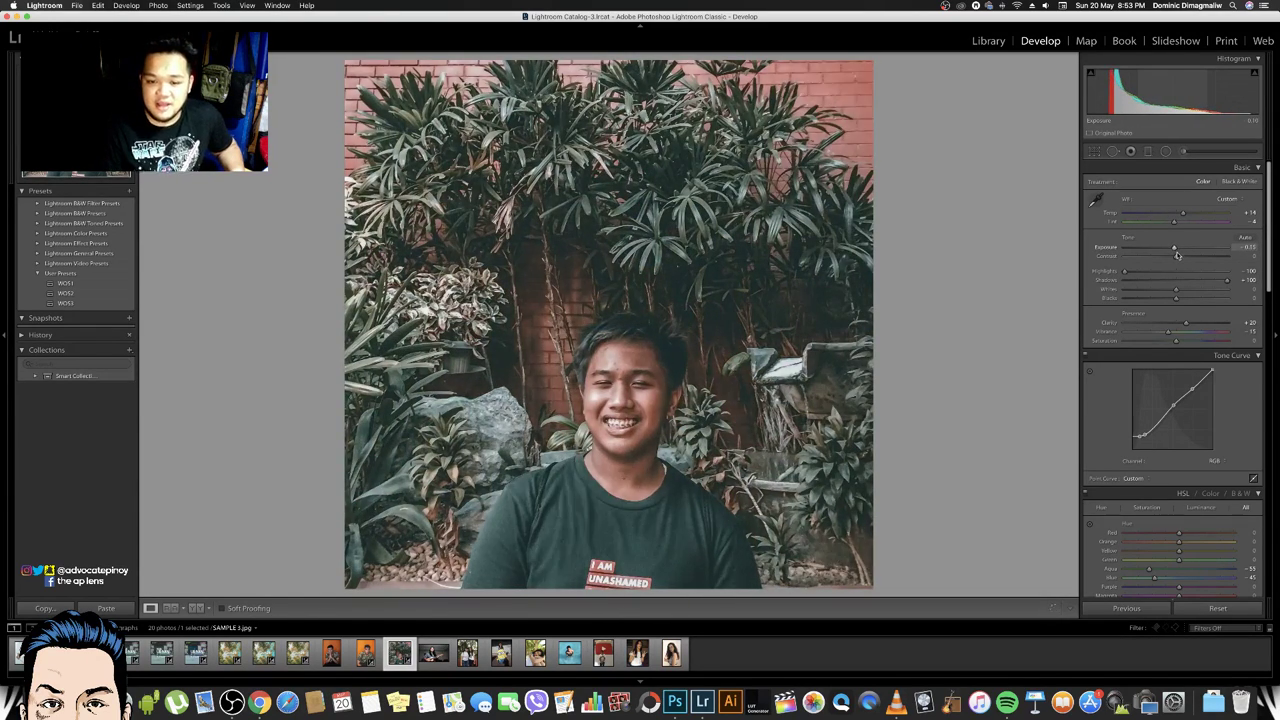
pyautogui.moveTo(1177, 255); pyautogui.dragTo(1179, 256)
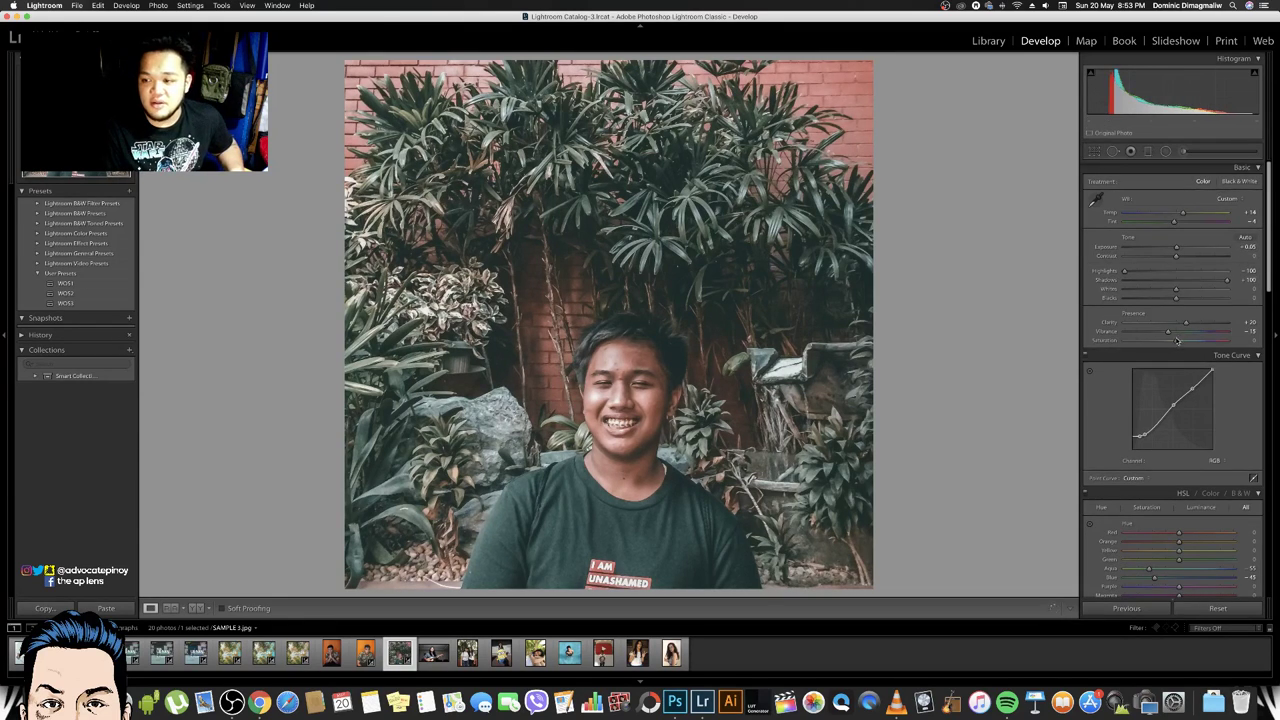
# Try tone curve and HSL hue tweaks, keeping the orange hue at about +3
pyautogui.moveTo(1175, 402); pyautogui.dragTo(1172, 408)
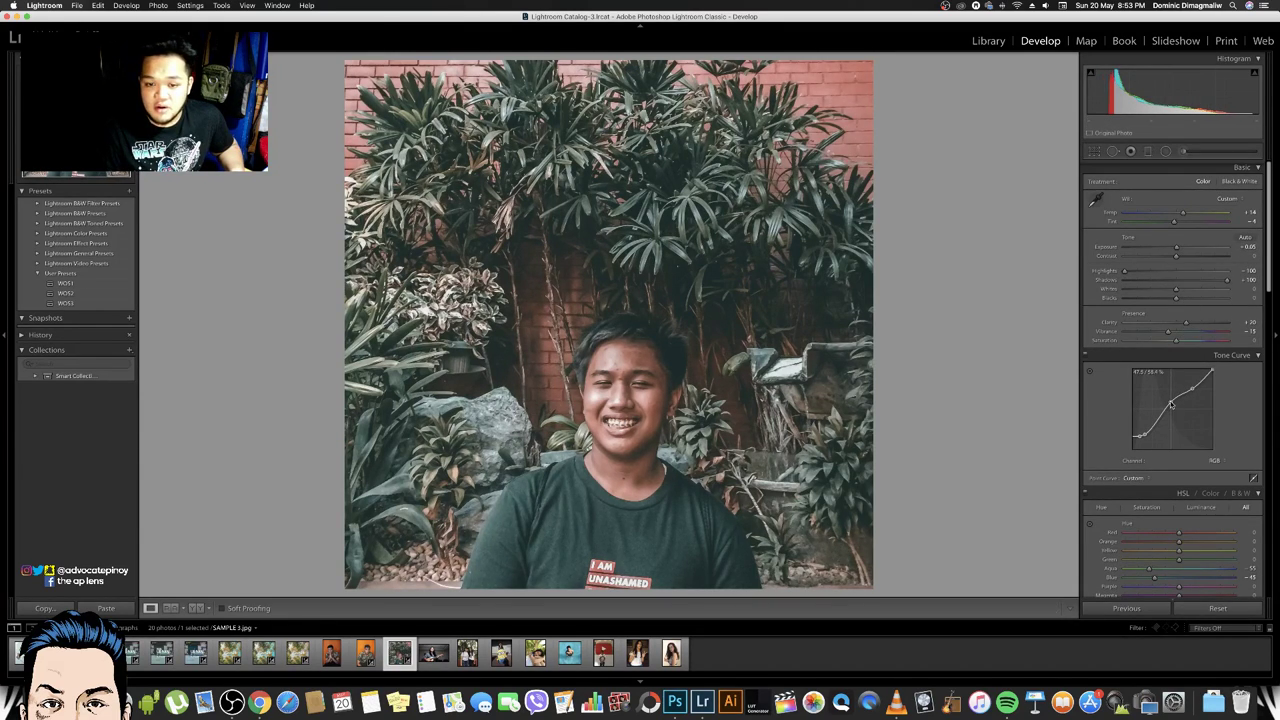
pyautogui.press('super+z')
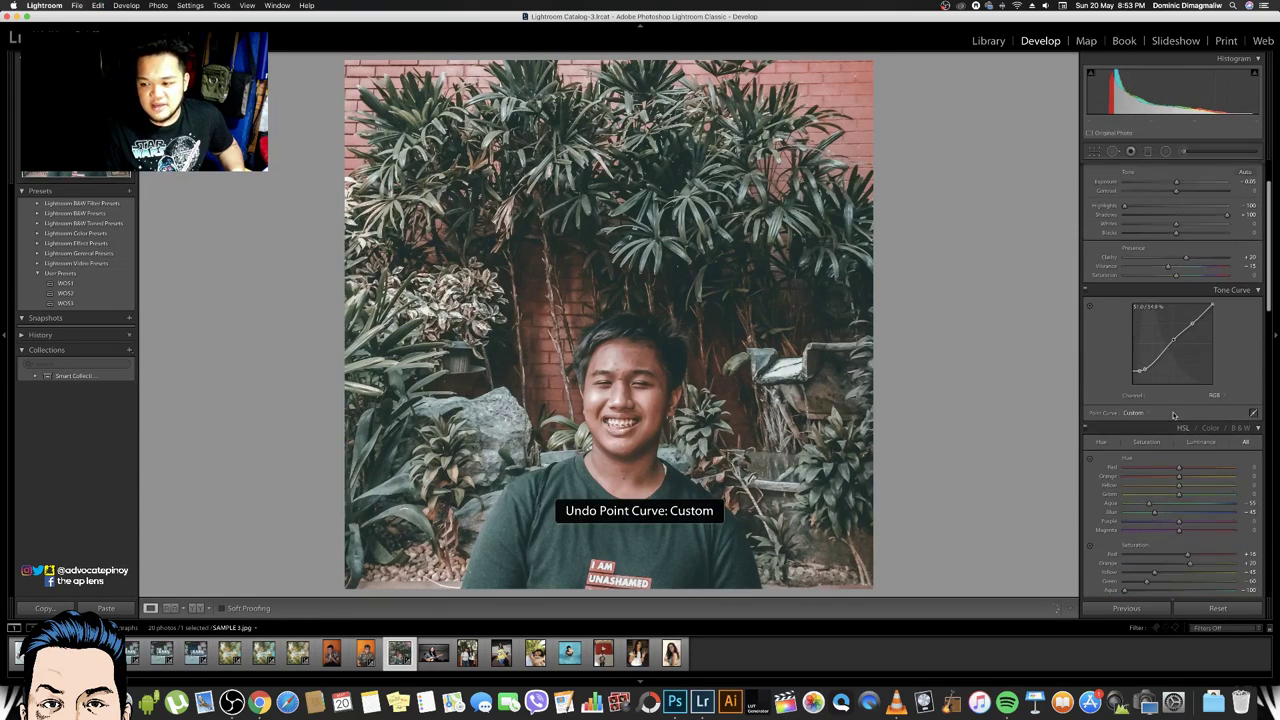
pyautogui.scroll(-2, 1174, 420)
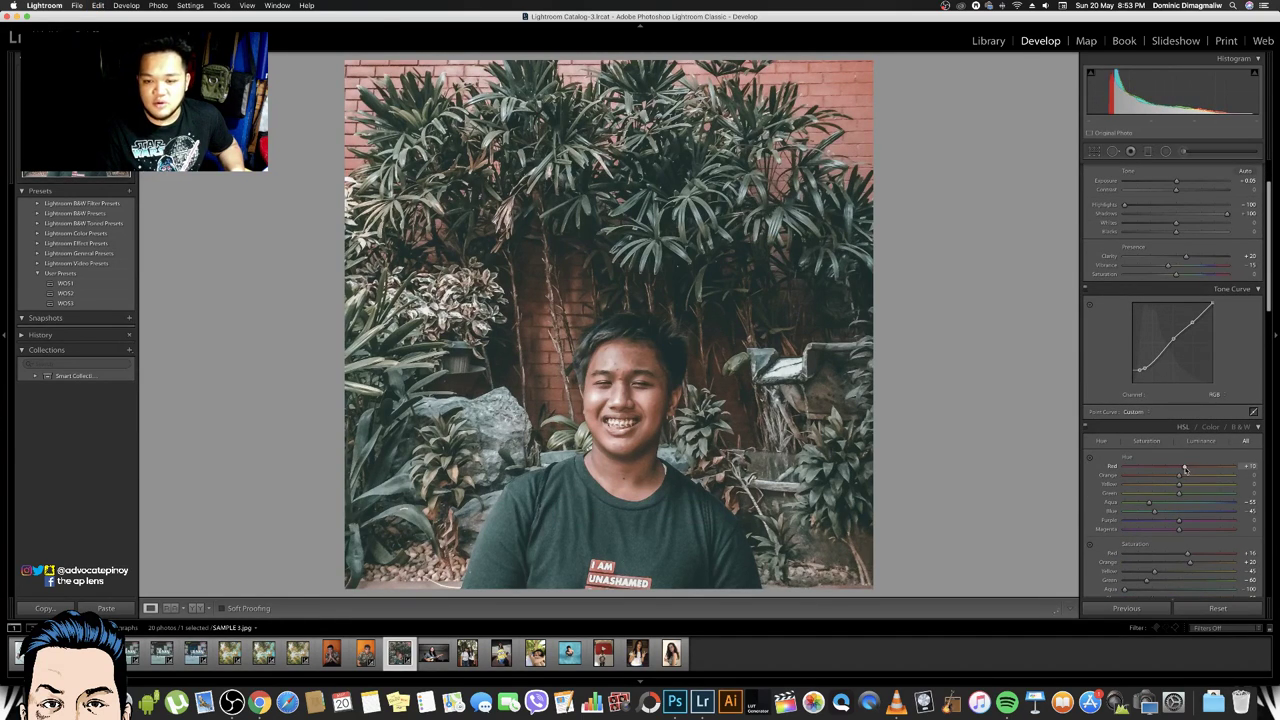
pyautogui.press('super+z')
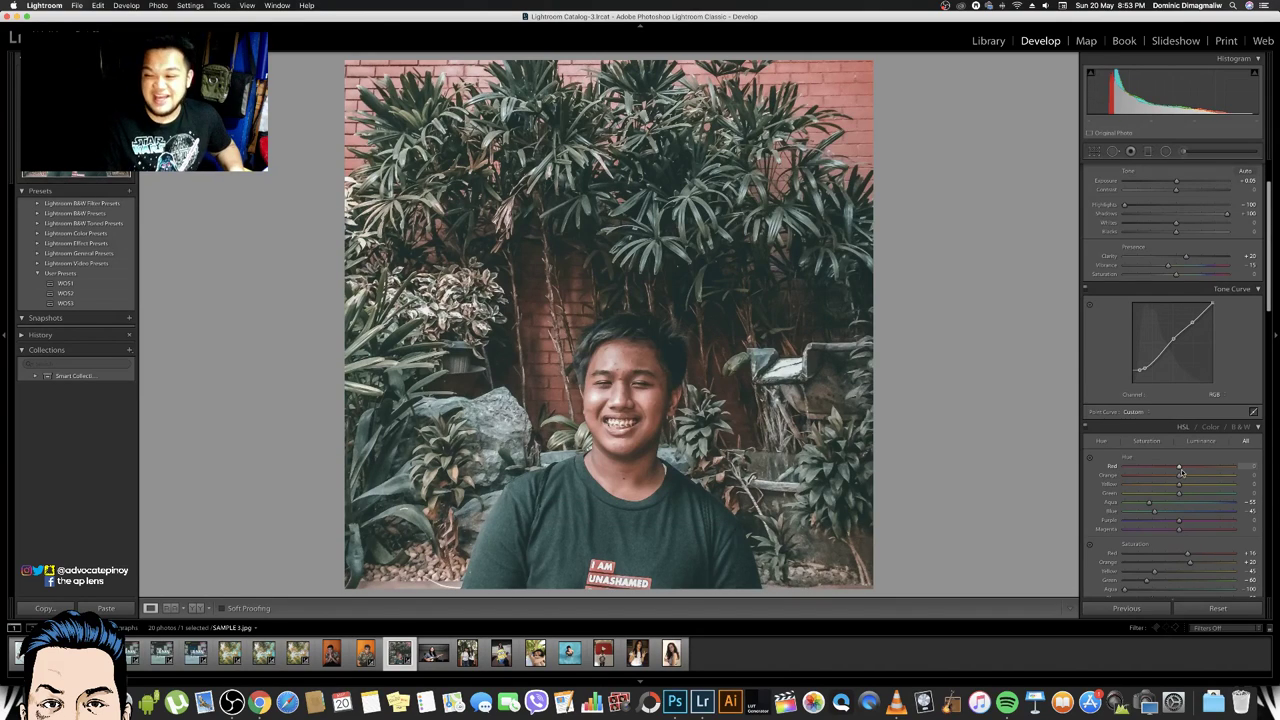
pyautogui.moveTo(1180, 475); pyautogui.dragTo(1189, 477)
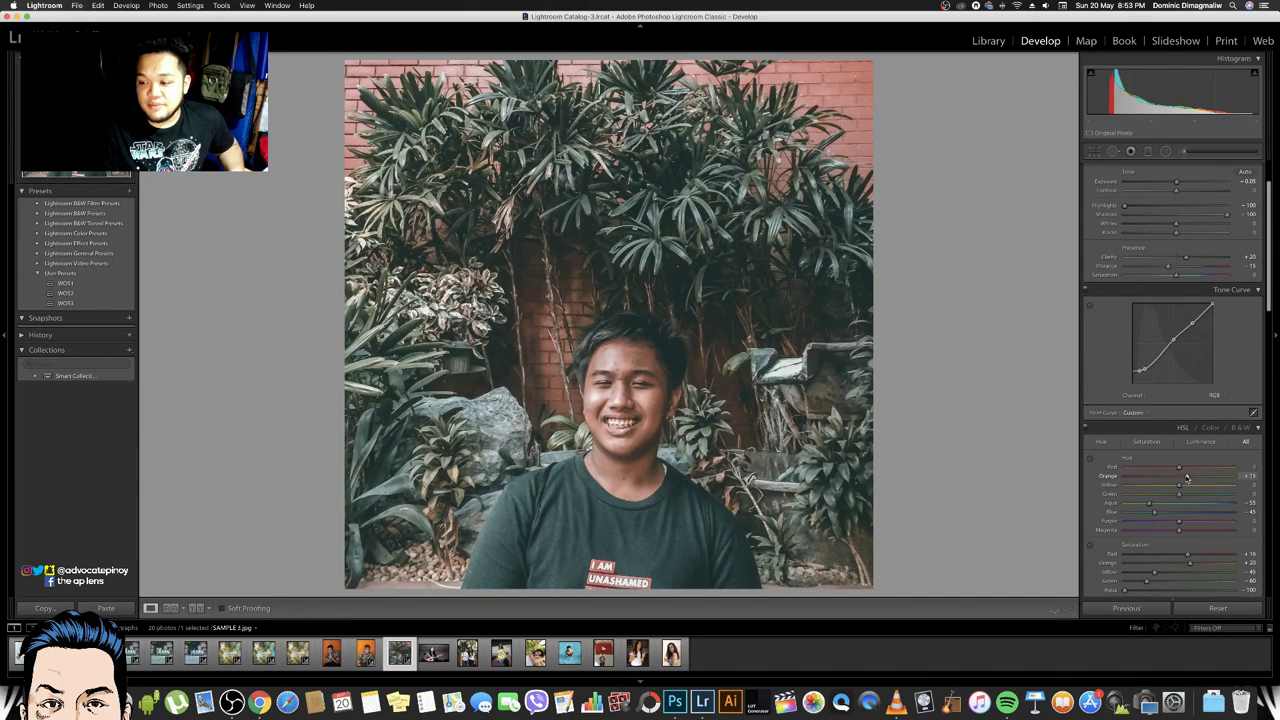
pyautogui.press('super+z')
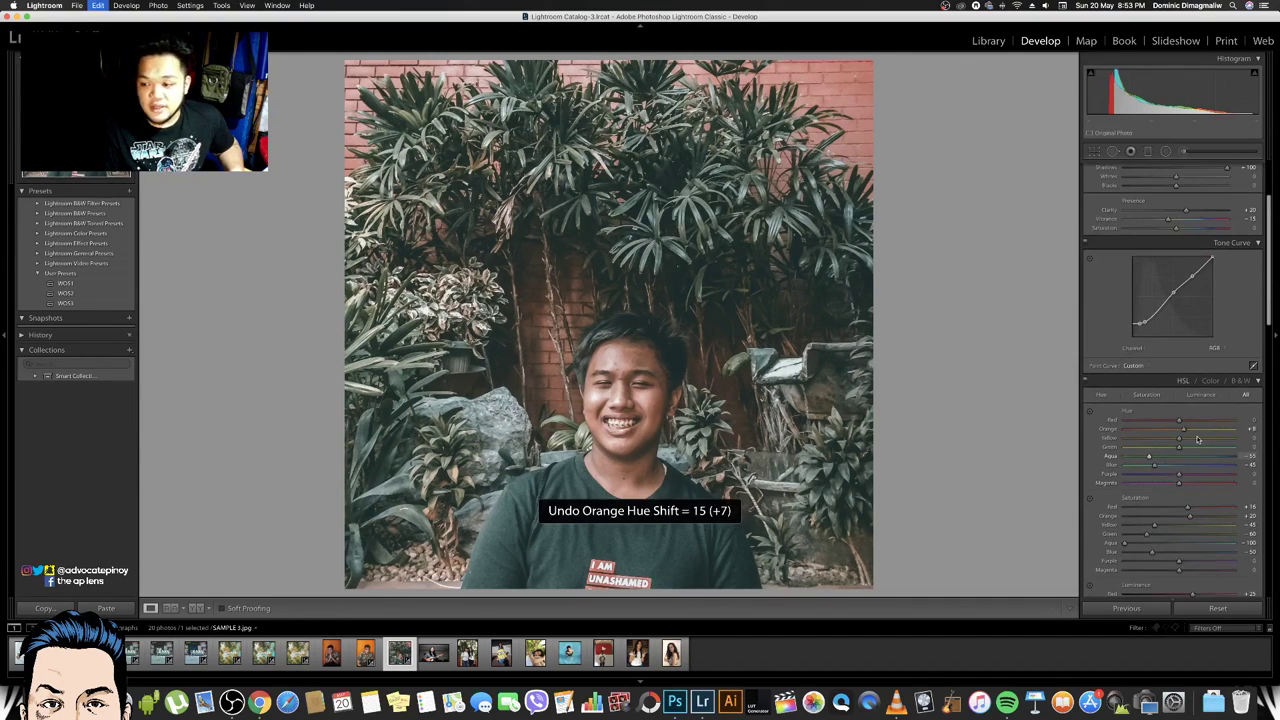
pyautogui.press('super+z')
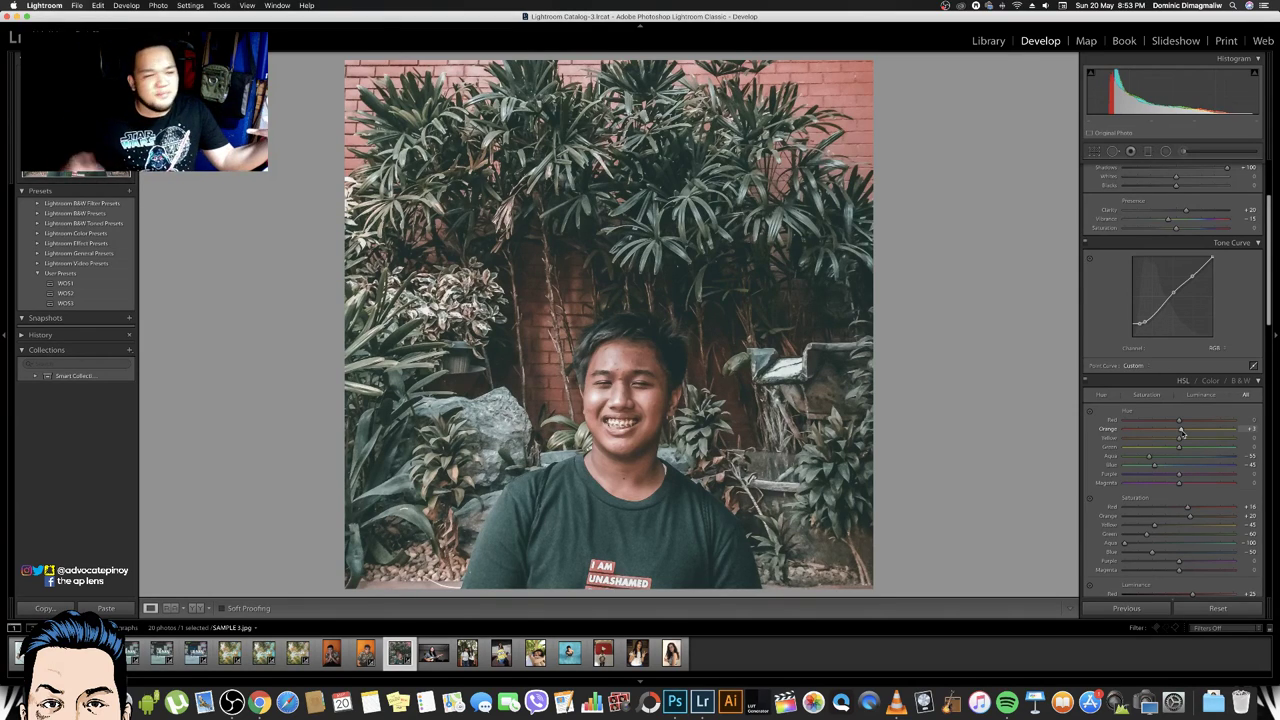
pyautogui.press('XF86AudioLowerVolume')
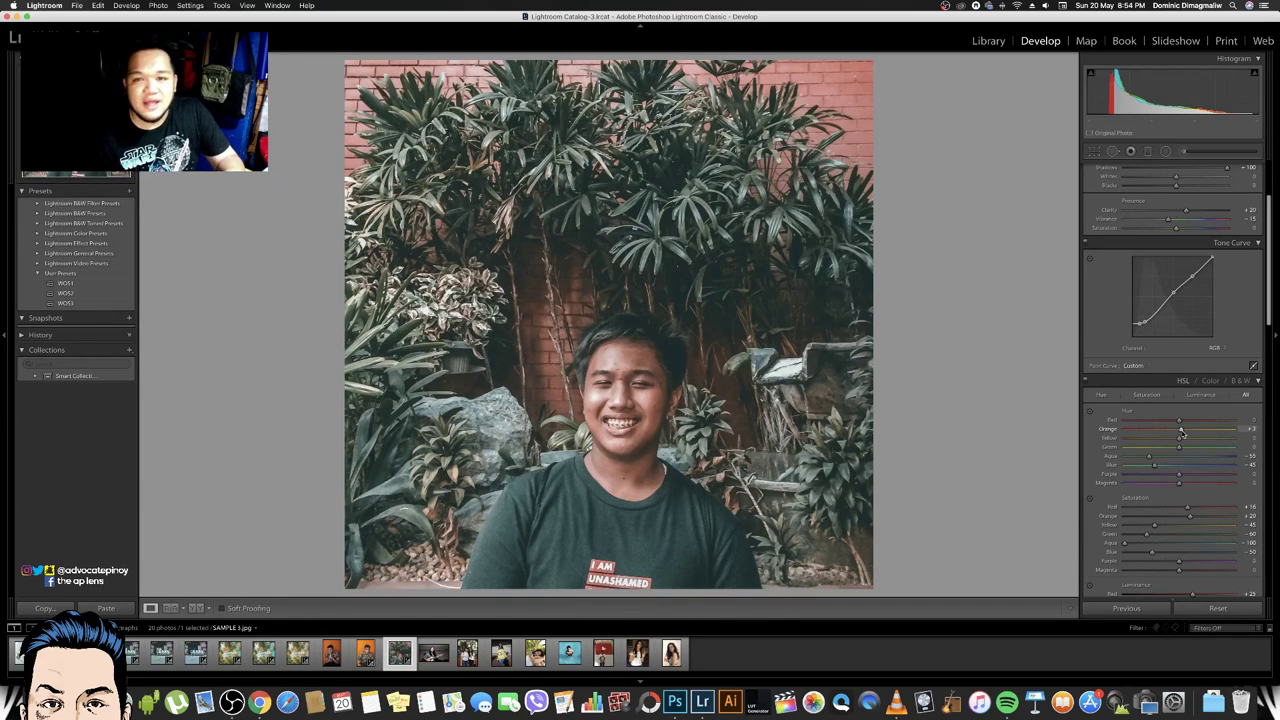
pyautogui.press('XF86AudioLowerVolume')
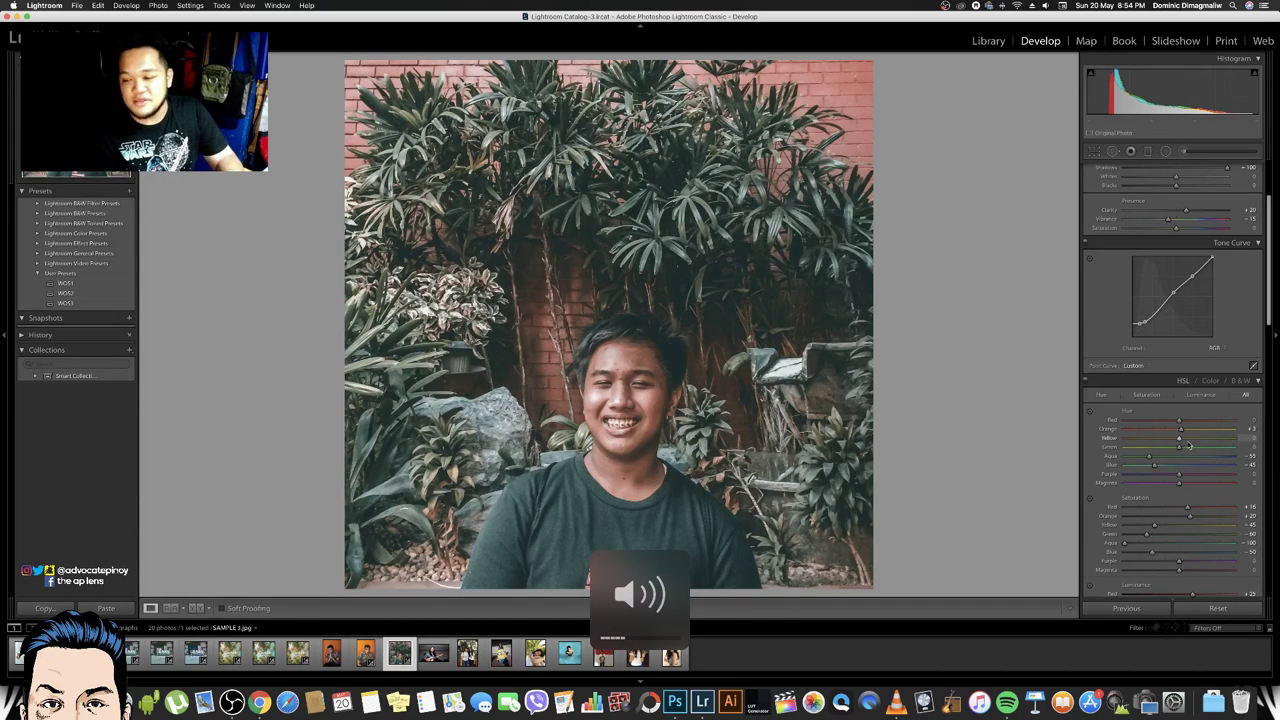
# Set the garden portrait's Camera Calibration Blue Primary hue to -100
pyautogui.scroll(-5, 1182, 432)
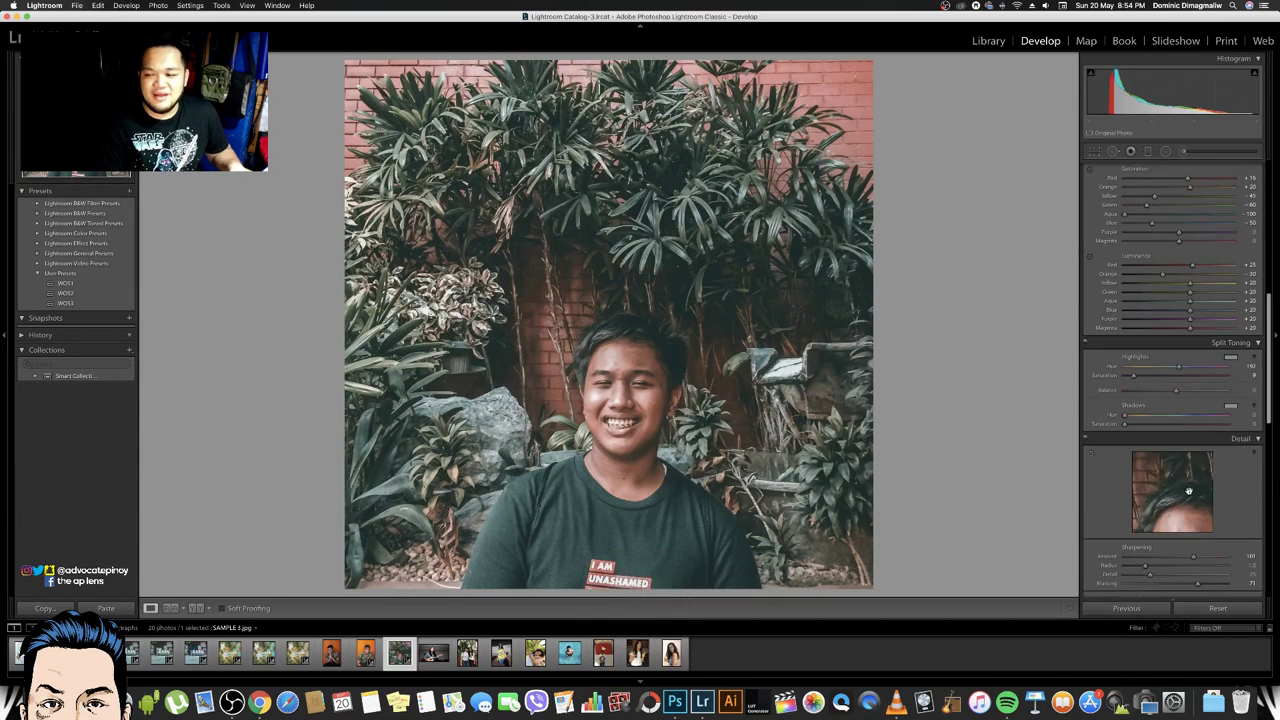
pyautogui.scroll(-5, 1190, 494)
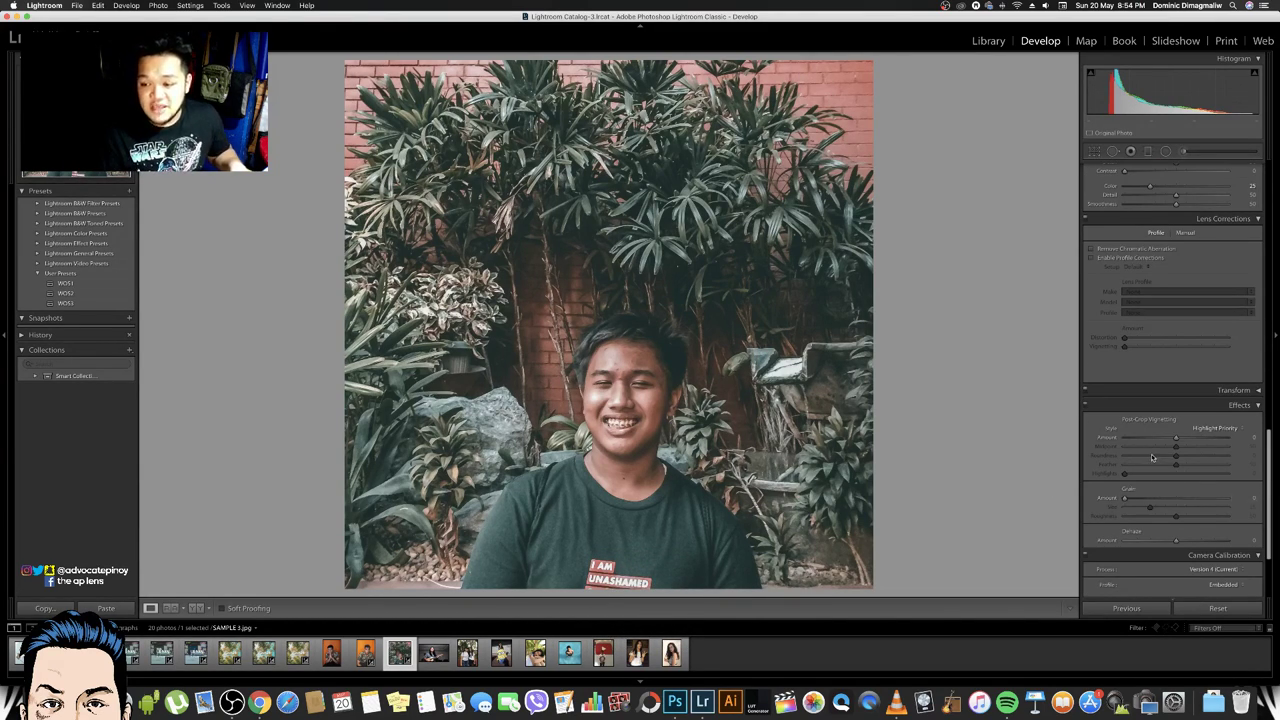
pyautogui.scroll(-2, 1149, 467)
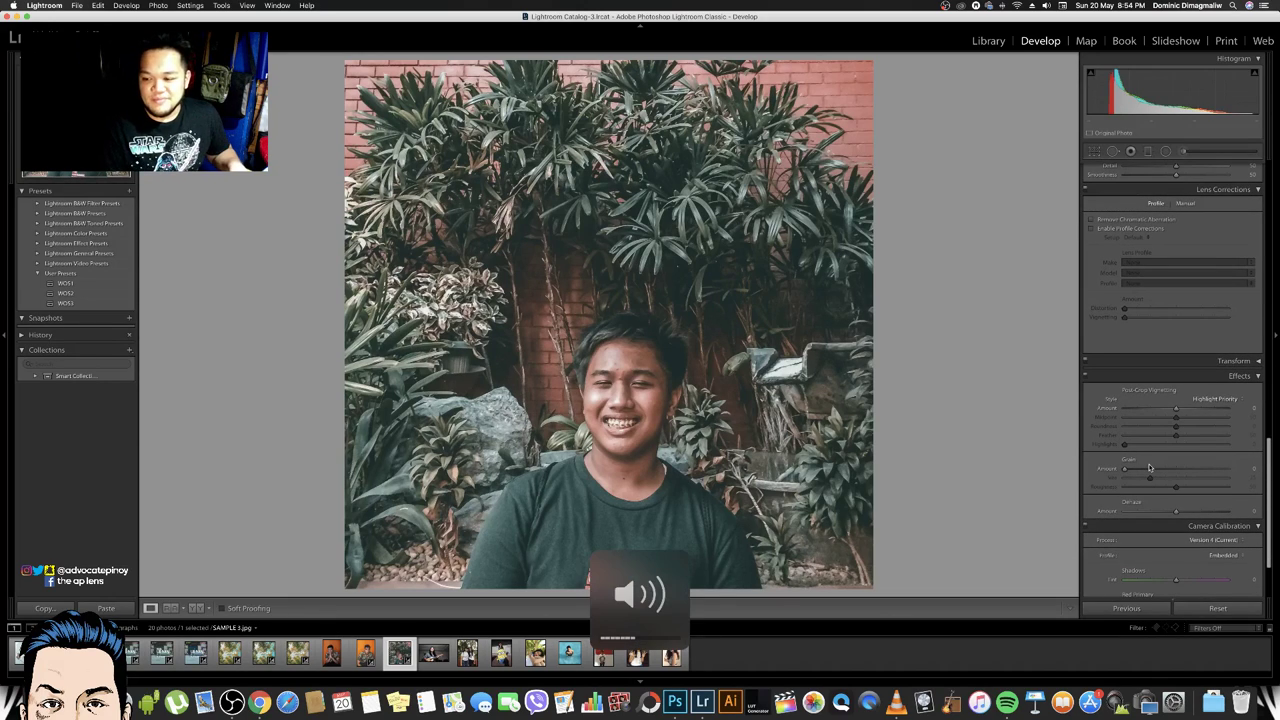
pyautogui.scroll(-4, 1149, 467)
pyautogui.scroll(-2, 1155, 540)
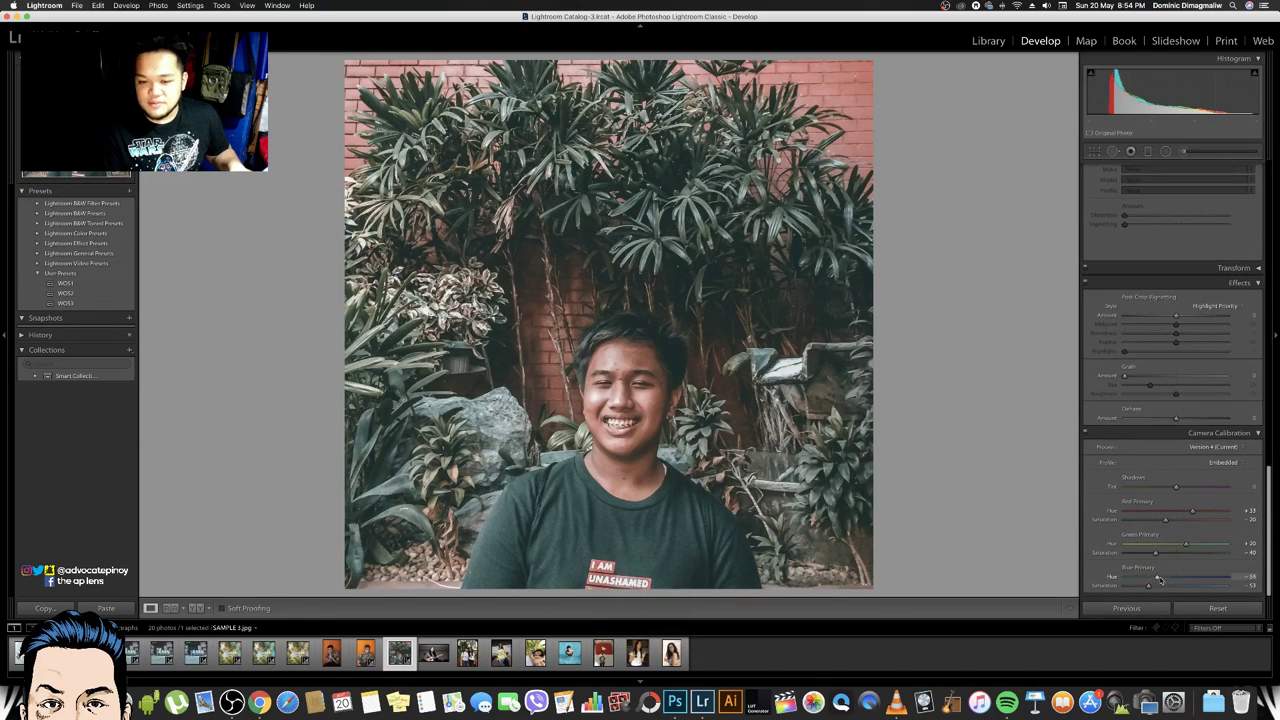
pyautogui.moveTo(1158, 579)
pyautogui.mouseDown()
pyautogui.moveTo(1200, 580)
pyautogui.moveTo(1124, 579)
pyautogui.mouseUp()
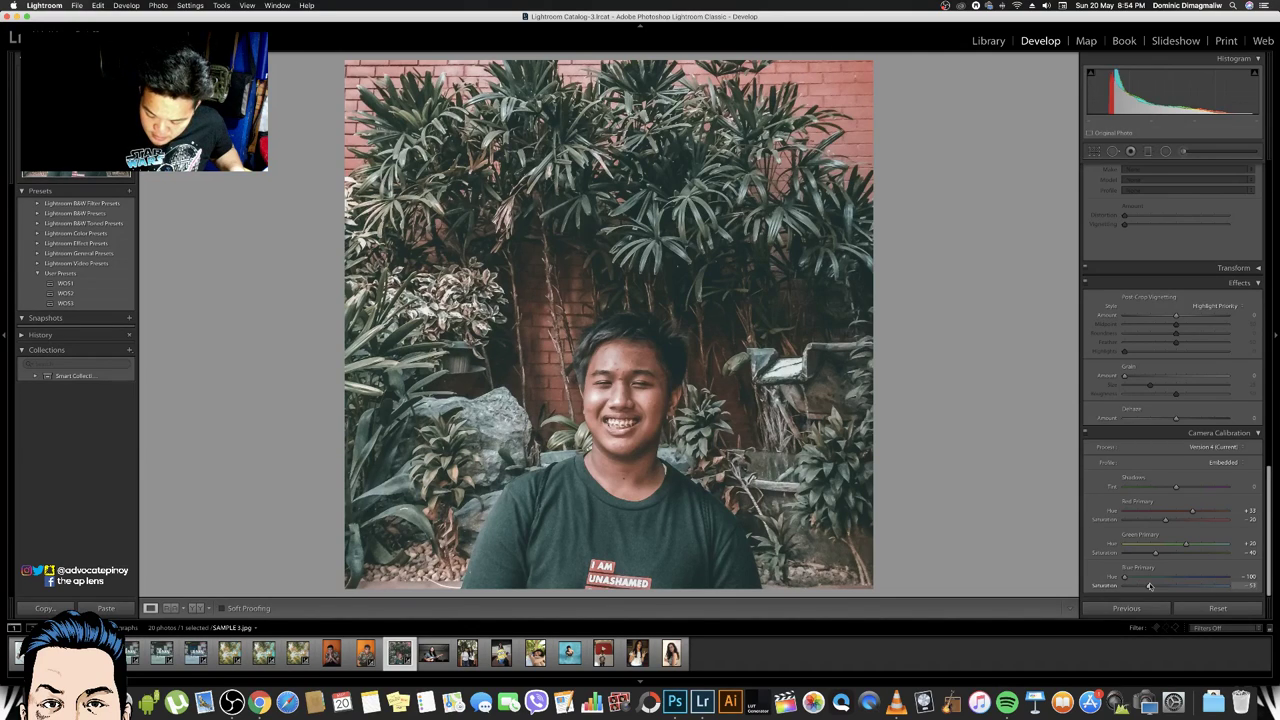
pyautogui.press('XF86AudioRaiseVolume')
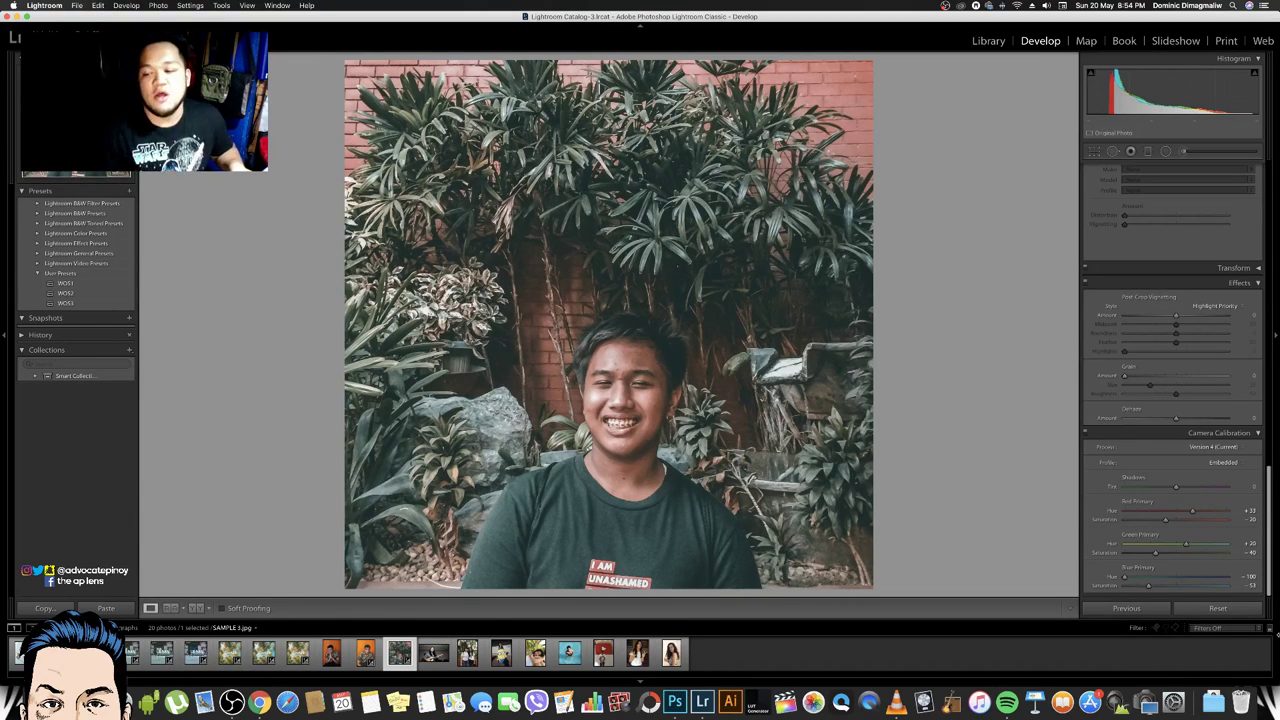
# Apply the WOS1 preset to the ukulele photo and turn sharpening off
pyautogui.click(434, 655)
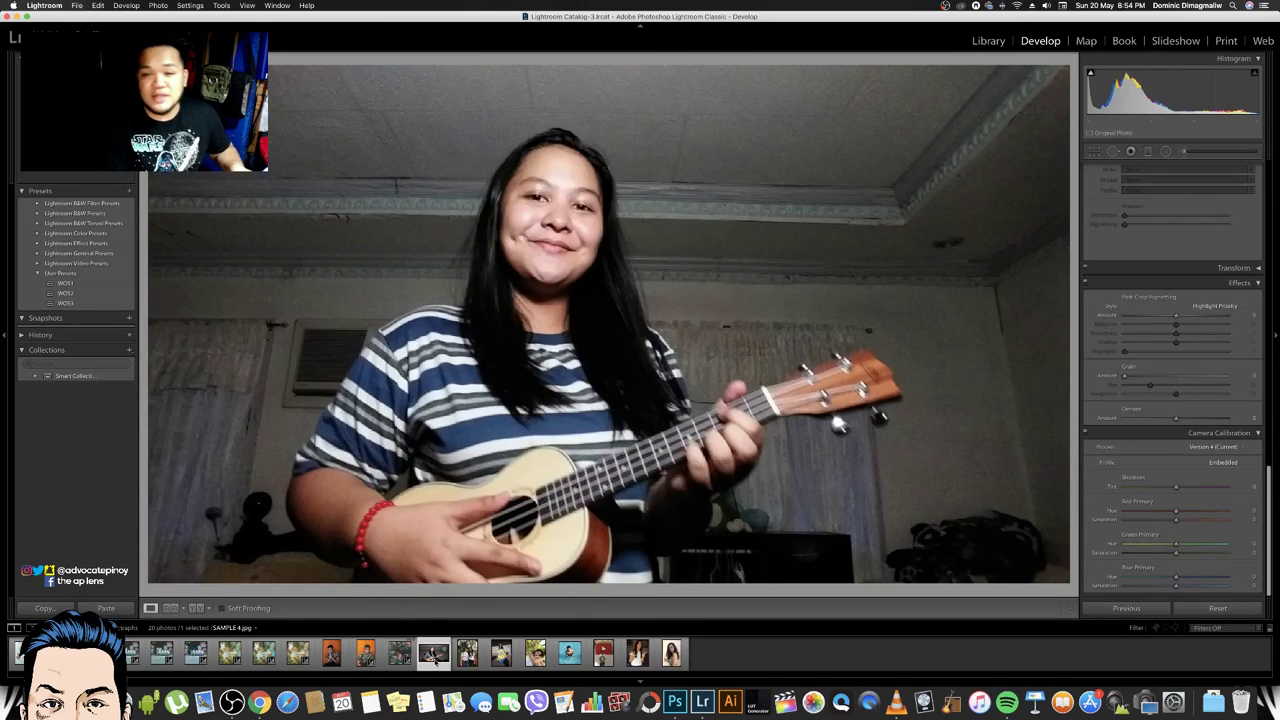
pyautogui.press('XF86AudioLowerVolume')
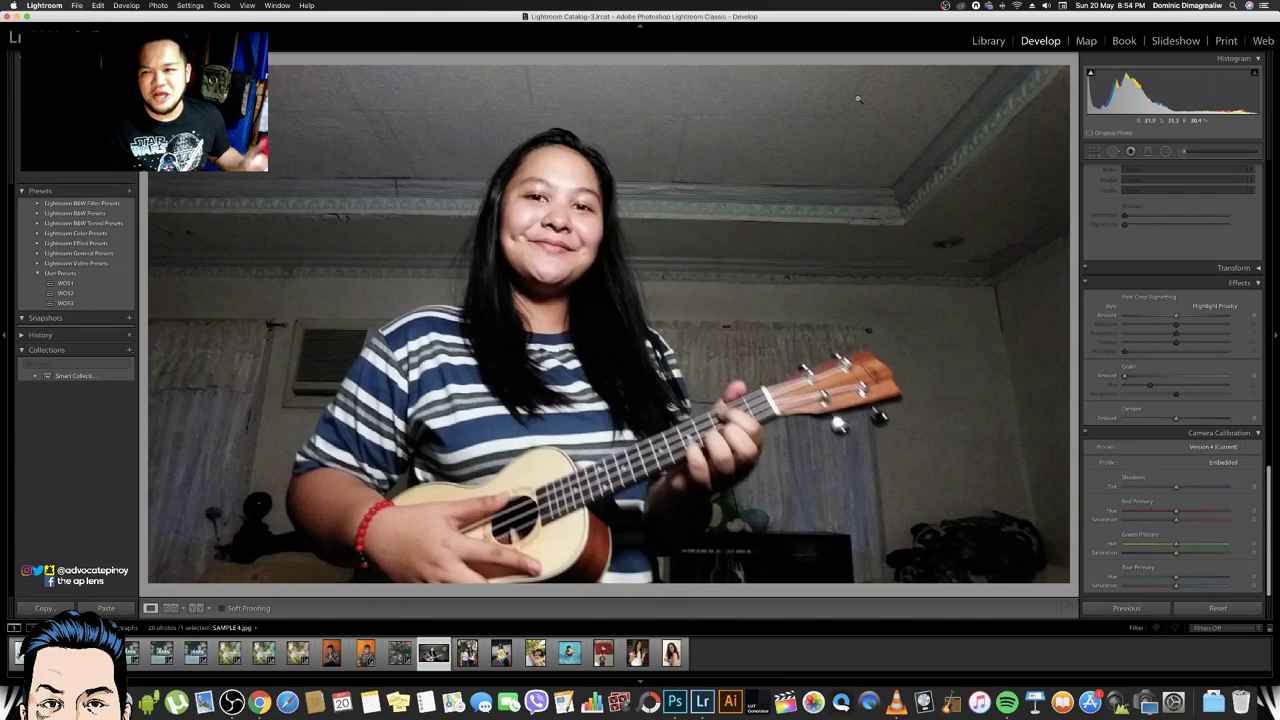
pyautogui.click(80, 284)
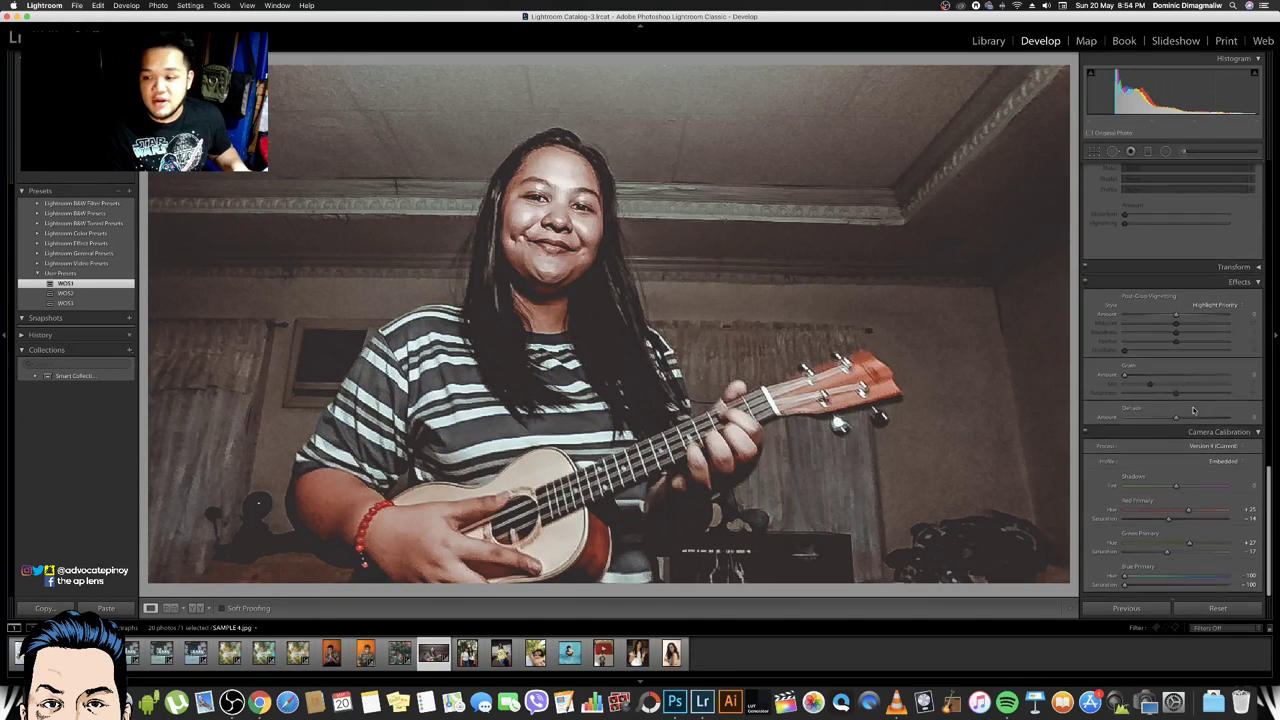
pyautogui.scroll(3, 1187, 386)
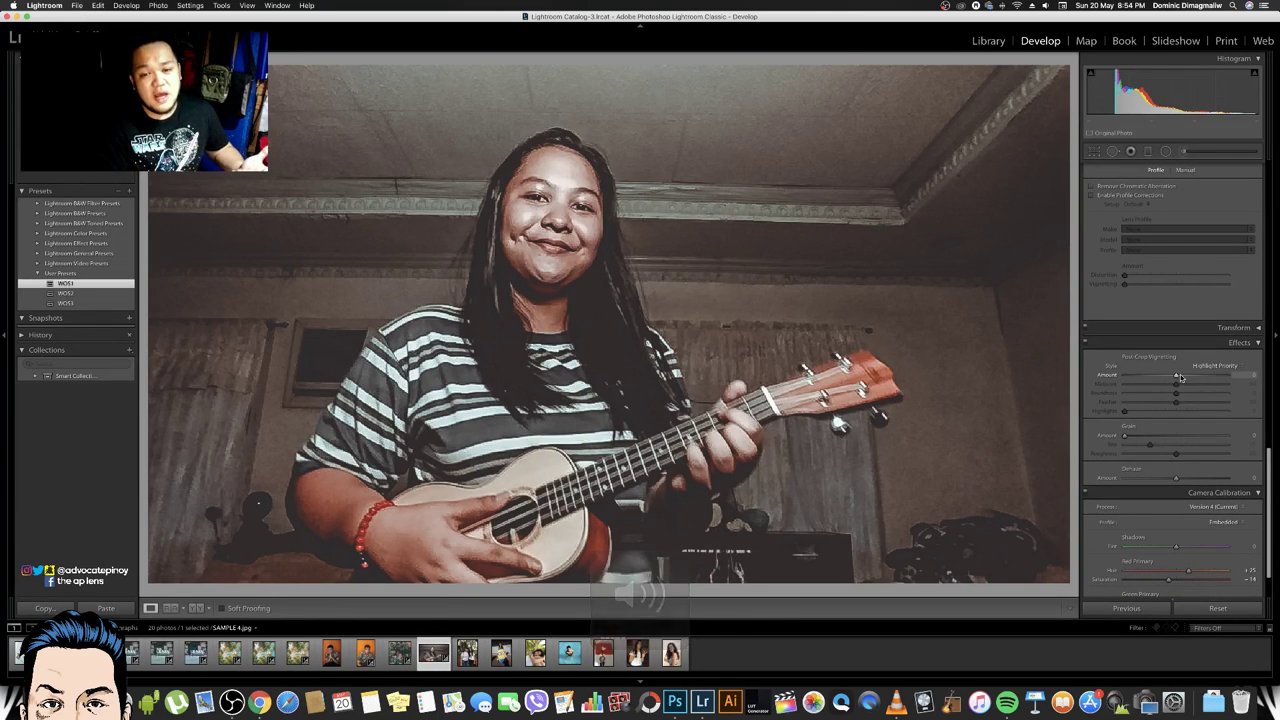
pyautogui.scroll(5, 1200, 355)
pyautogui.scroll(3, 1190, 375)
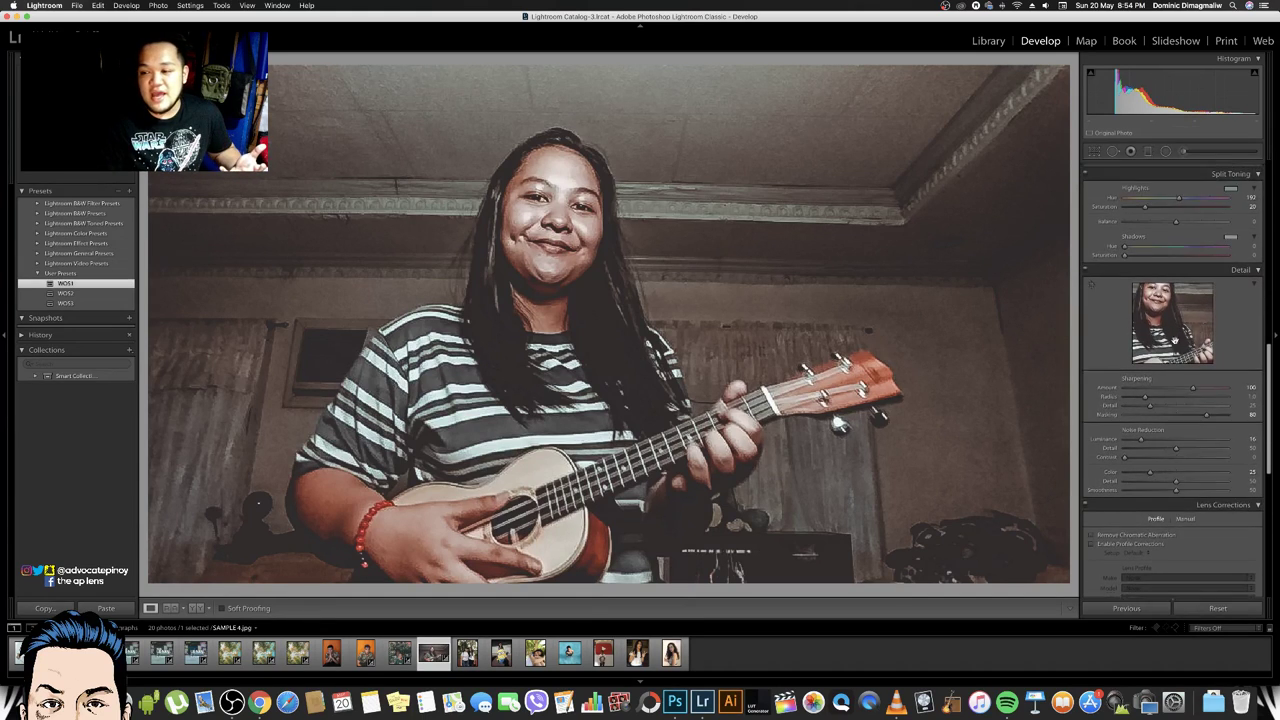
pyautogui.moveTo(1177, 394); pyautogui.dragTo(1124, 394)
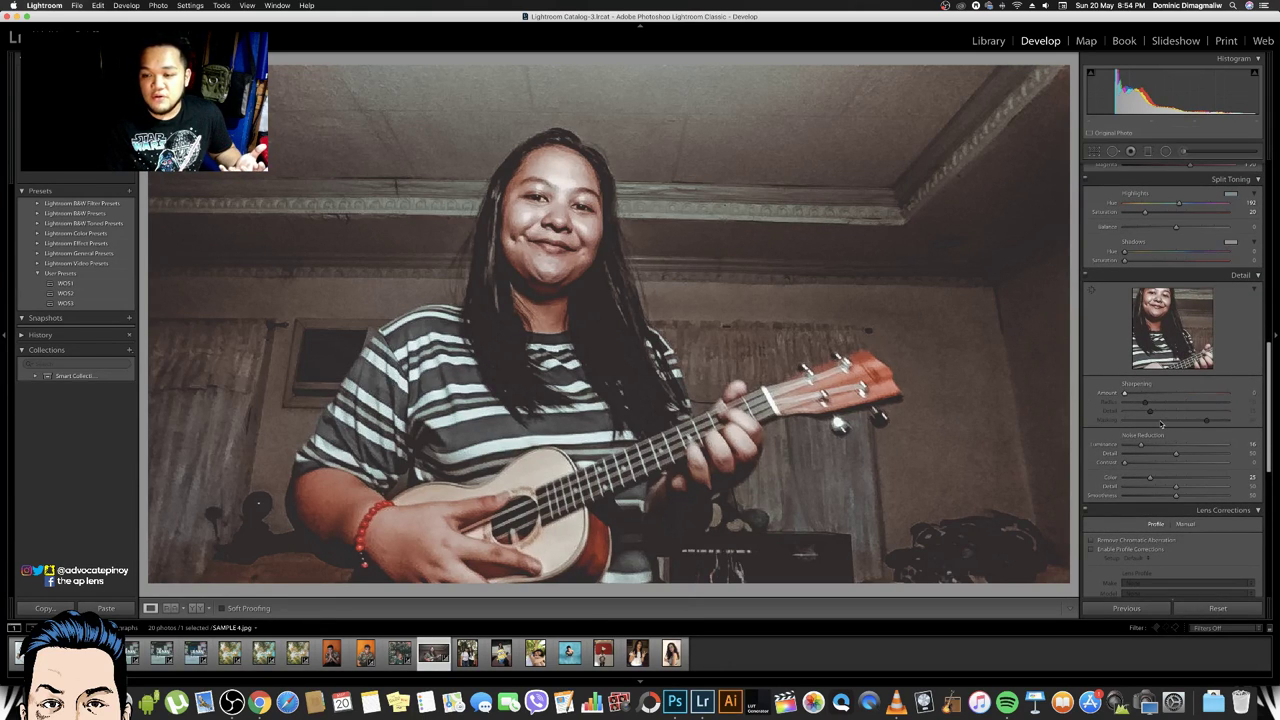
# Remove the luminance noise reduction from the ukulele photo
pyautogui.scroll(3, 1160, 424)
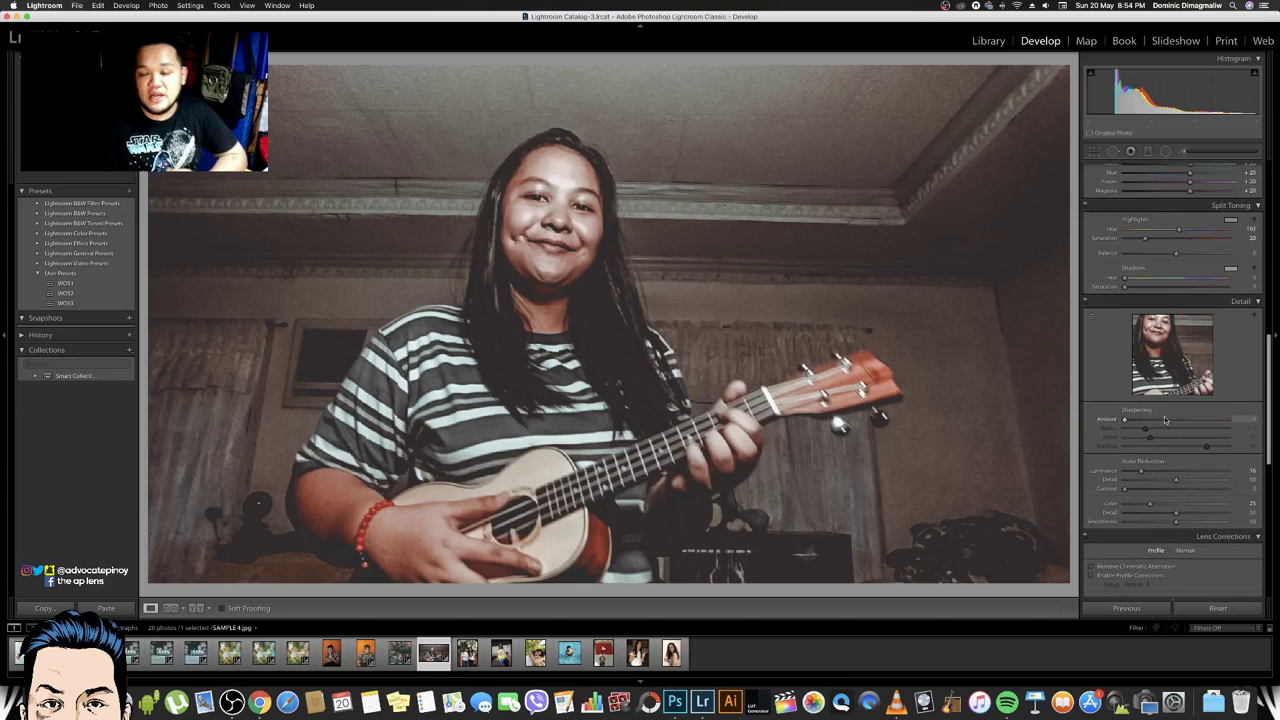
pyautogui.scroll(8, 1160, 424)
pyautogui.scroll(-3, 1159, 425)
pyautogui.scroll(-3, 1158, 450)
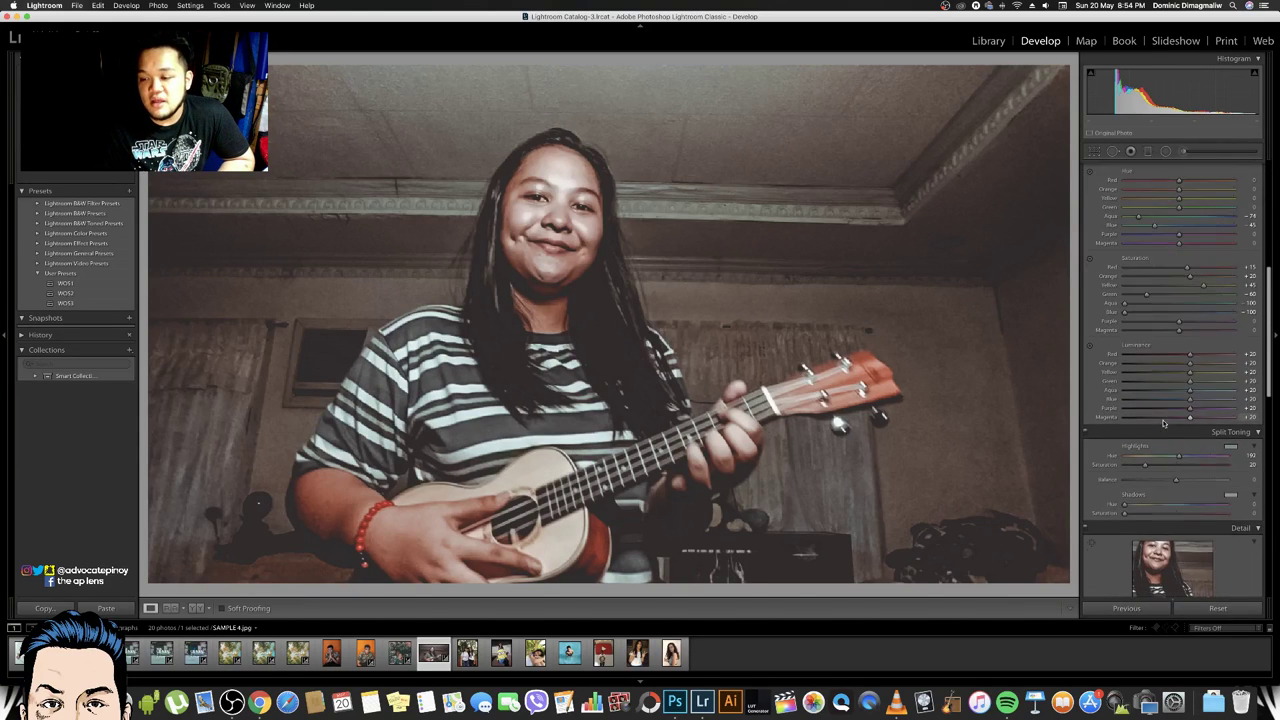
pyautogui.scroll(-2, 1157, 470)
pyautogui.scroll(-2, 1156, 494)
pyautogui.moveTo(1140, 413)
pyautogui.mouseDown()
pyautogui.moveTo(1123, 414)
pyautogui.moveTo(1136, 416)
pyautogui.mouseUp()
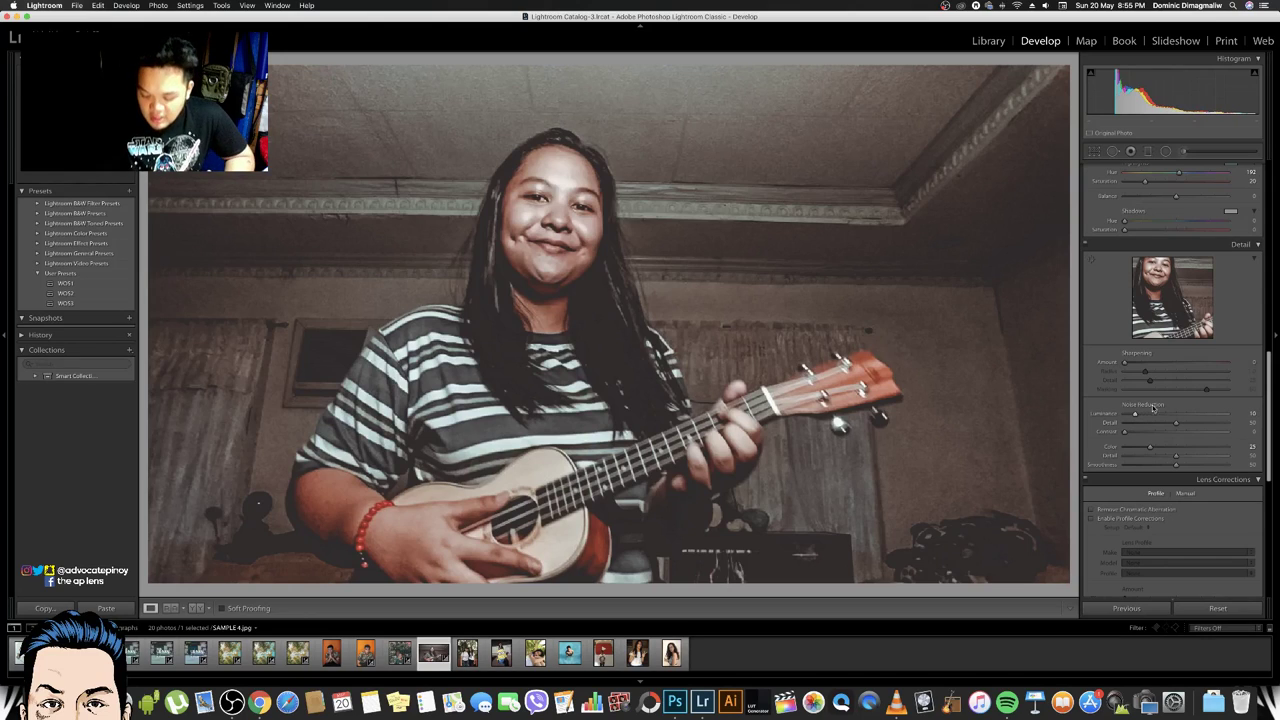
# Lower Clarity to -12 and cool the Temp, then switch to the two-girls photo
pyautogui.scroll(10, 1164, 388)
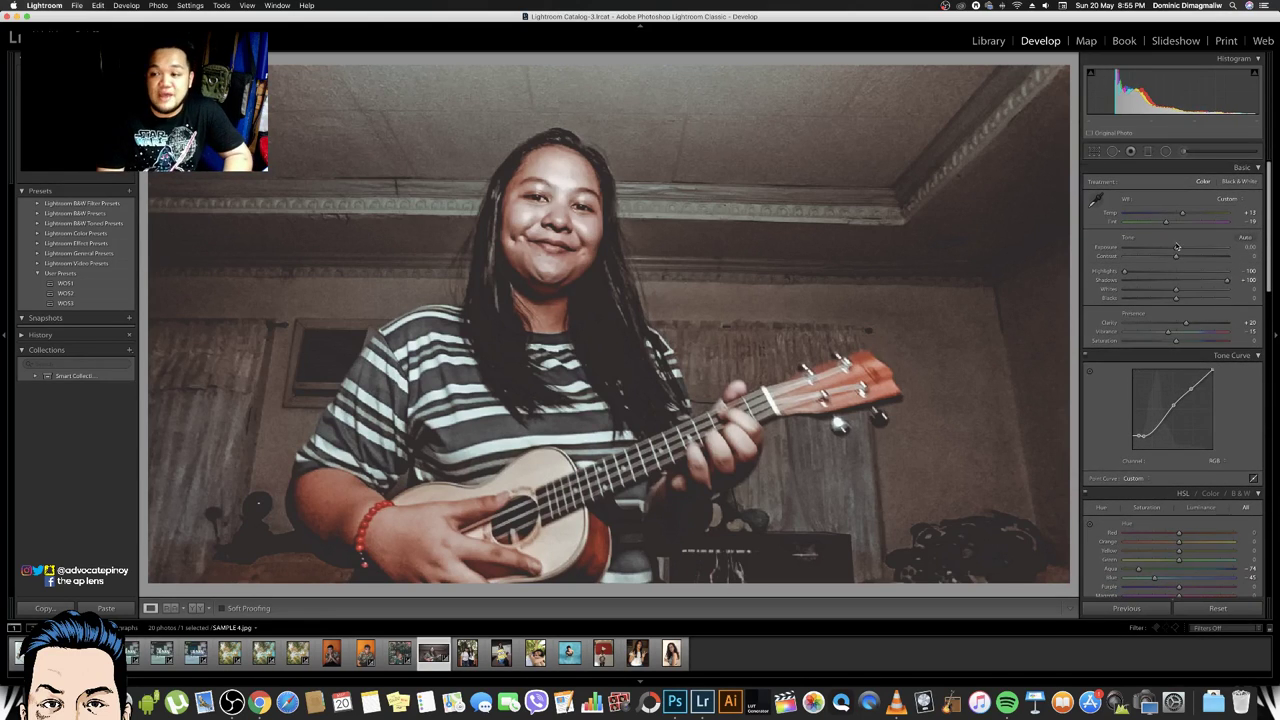
pyautogui.moveTo(1186, 324); pyautogui.dragTo(1170, 326)
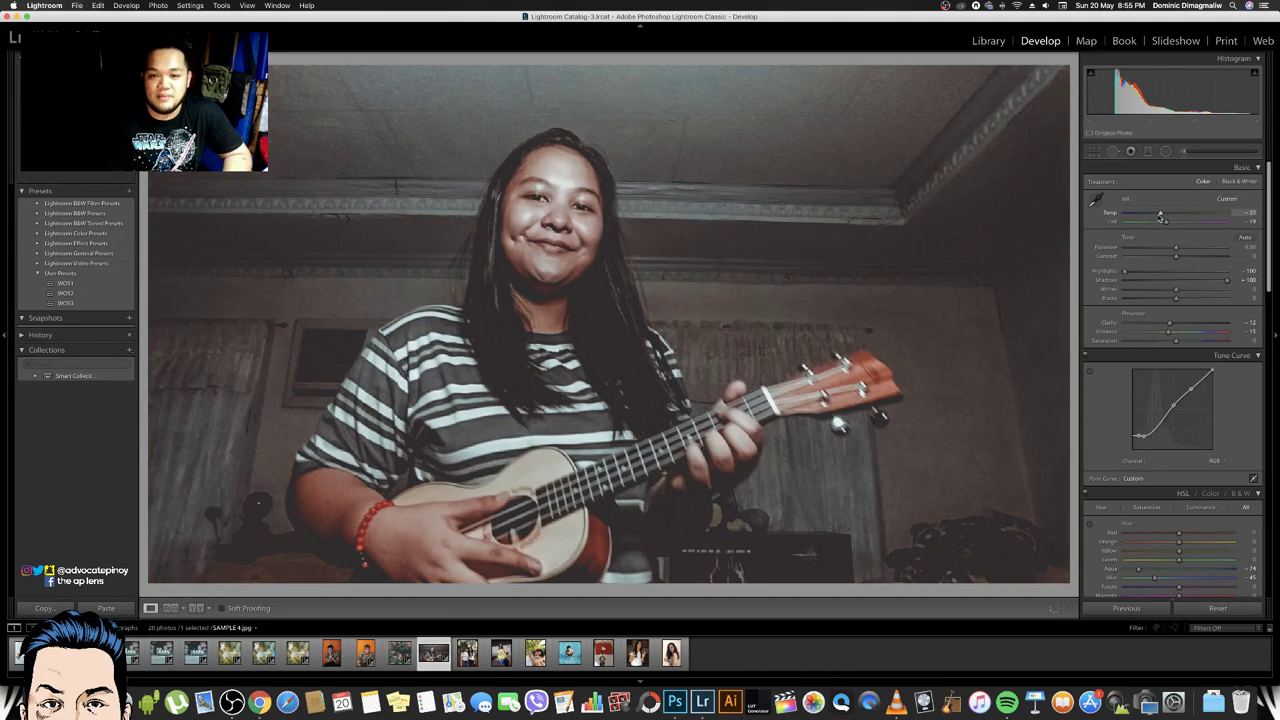
pyautogui.moveTo(1176, 215); pyautogui.dragTo(1174, 215)
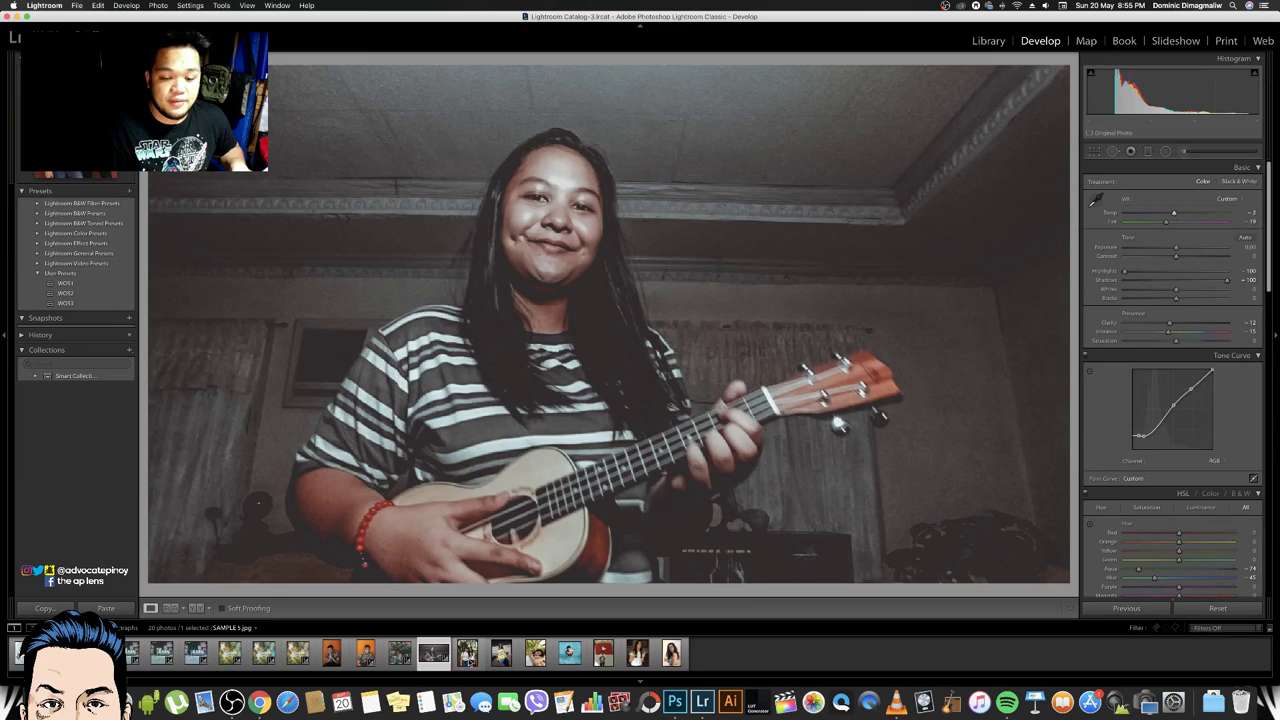
pyautogui.click(467, 655)
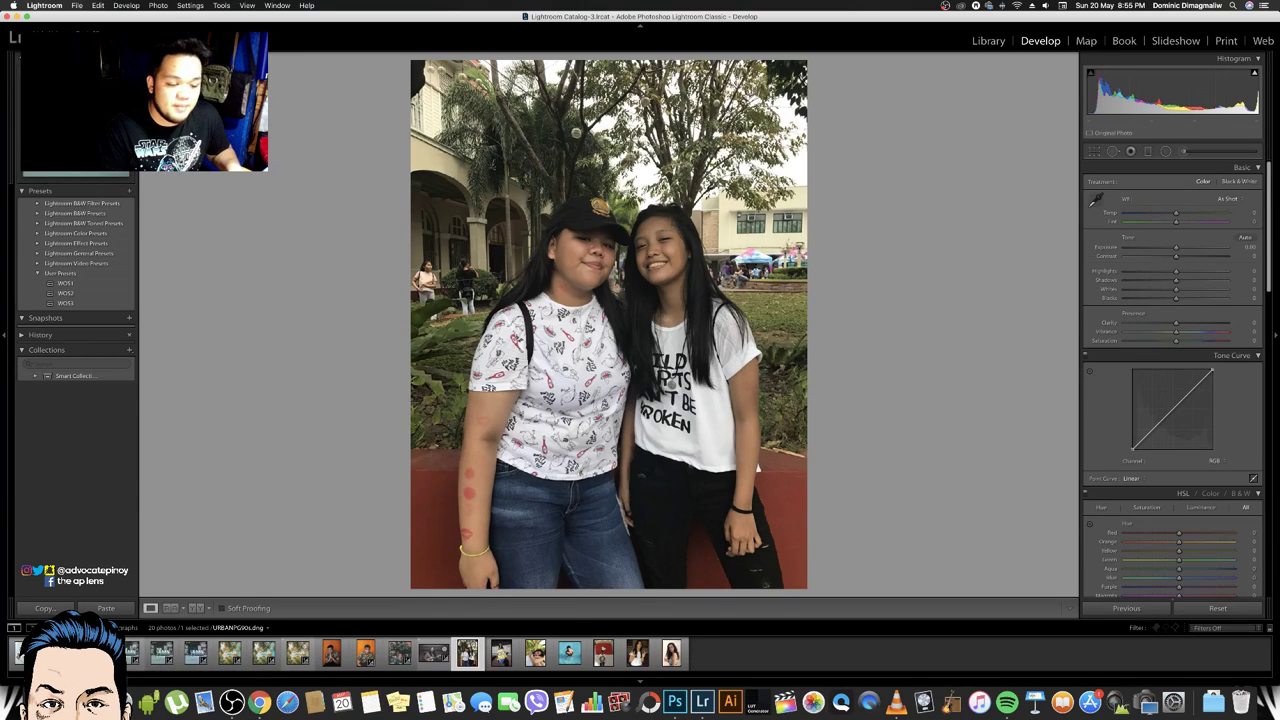
# Save the 90s Urban Playground photo's edits as the develop preset 'UPG 2'
pyautogui.hotkey('ctrl', 'alt', 'v')
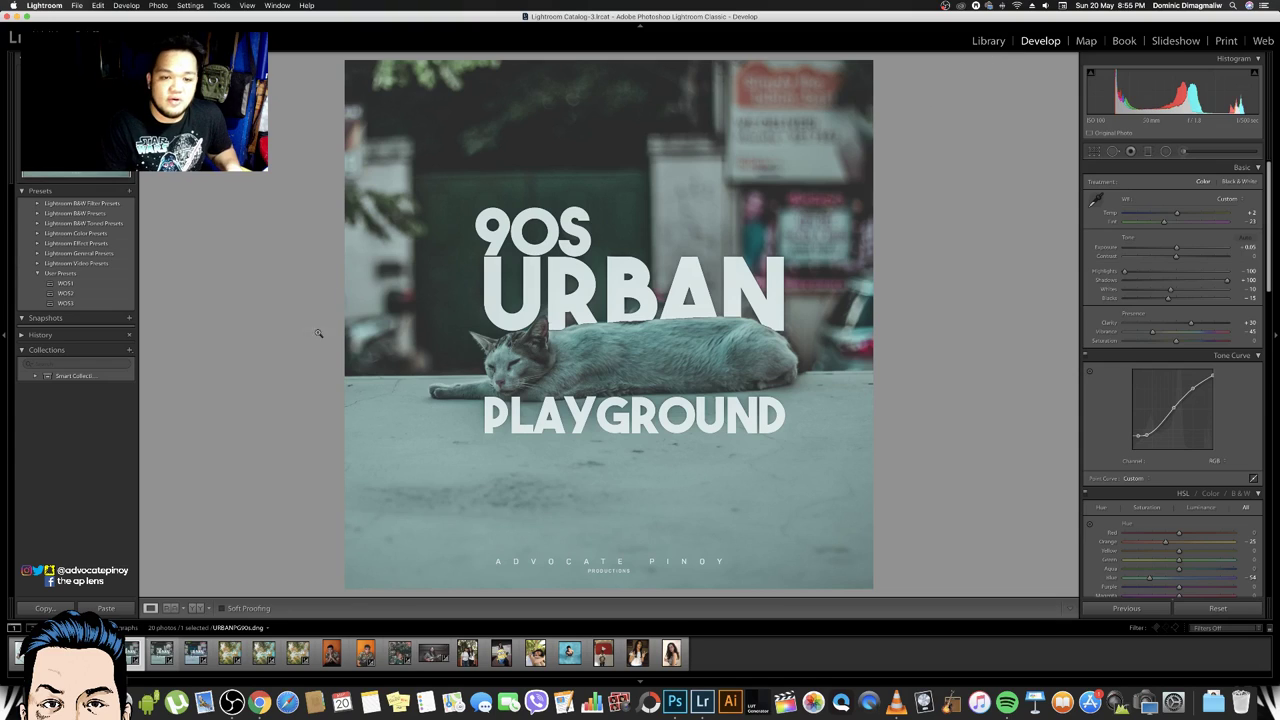
pyautogui.click(129, 192)
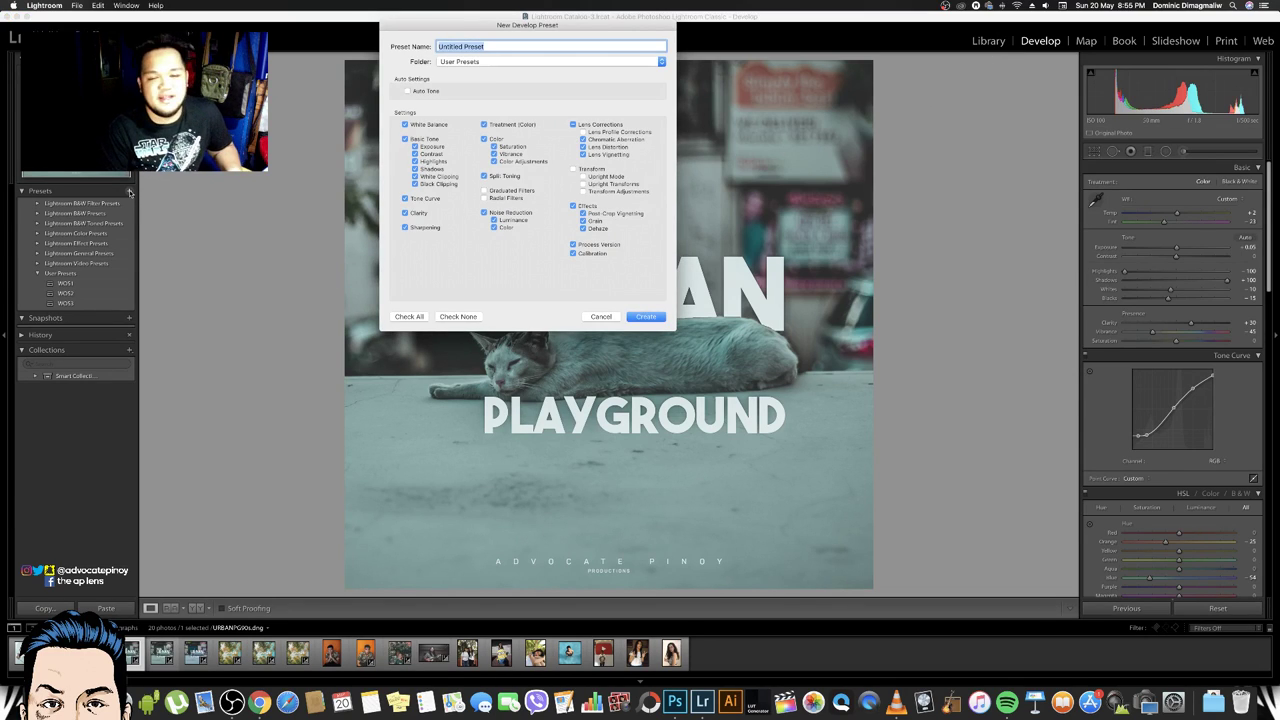
pyautogui.write('UPG ')
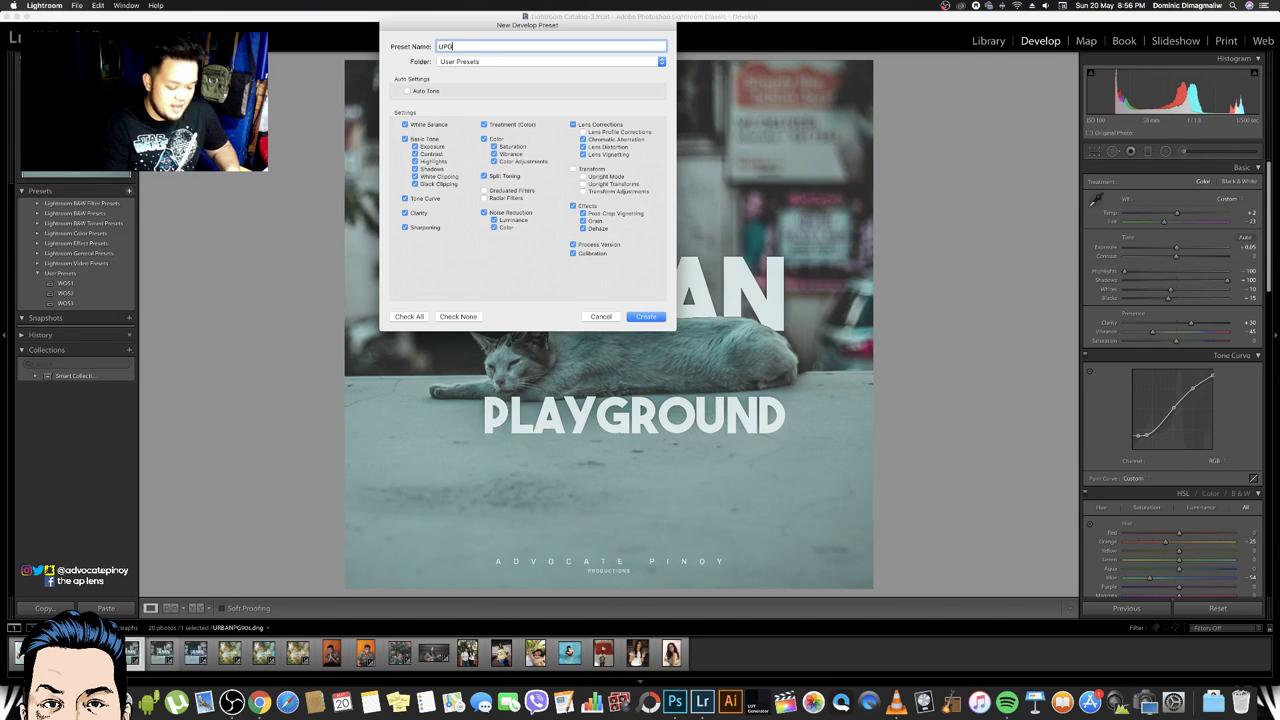
pyautogui.write('2')
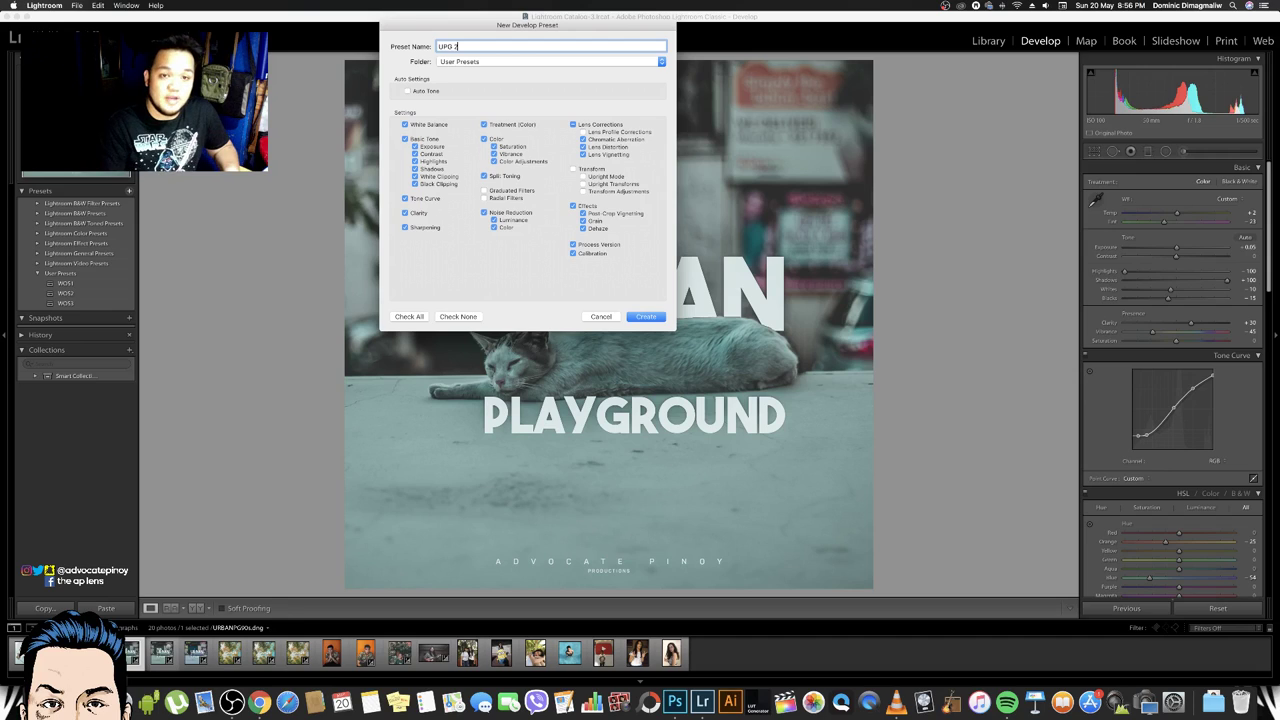
pyautogui.click(641, 318)
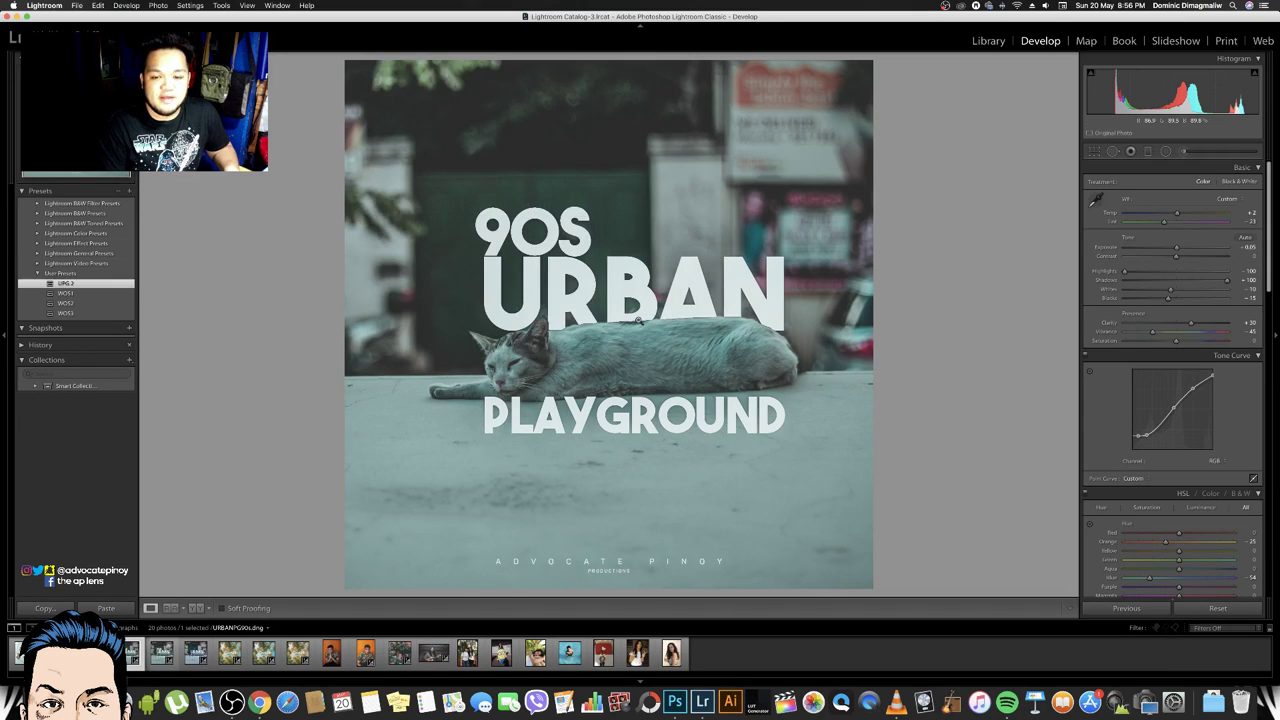
# Save the second Urban Playground photo's edits as the develop preset 'UPG 3'
pyautogui.click(161, 652)
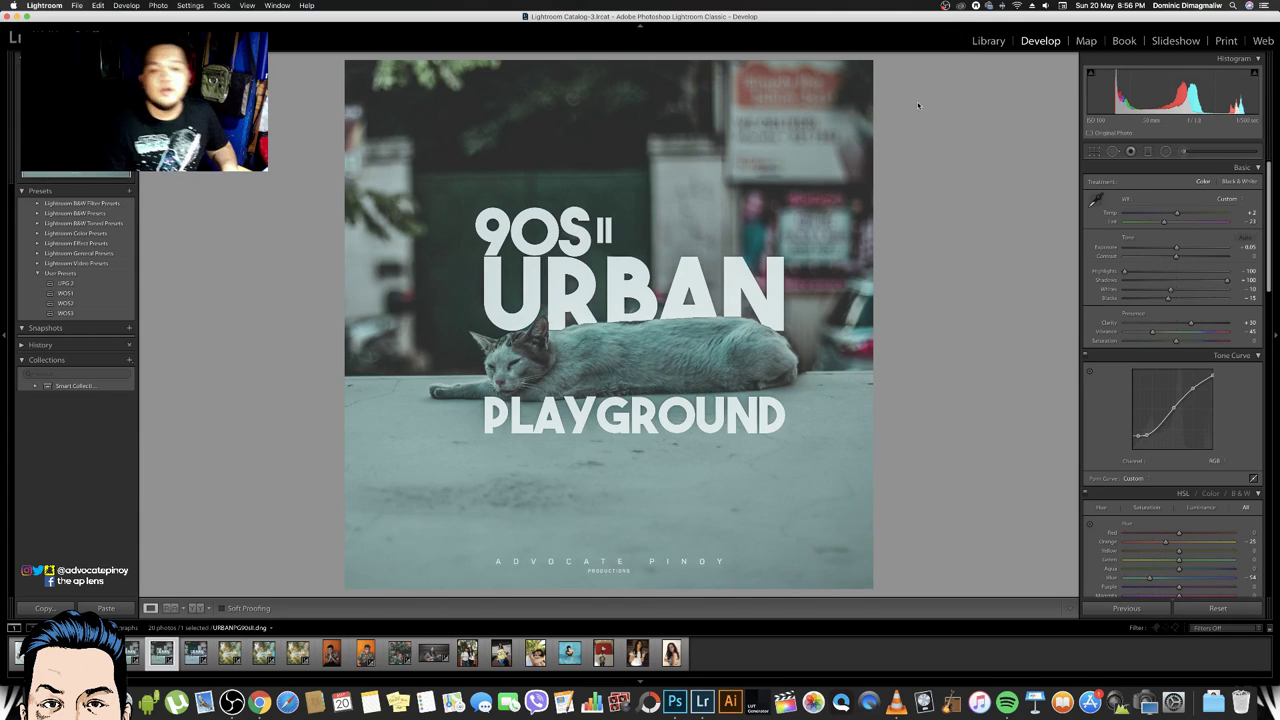
pyautogui.click(130, 191)
pyautogui.write('UPG')
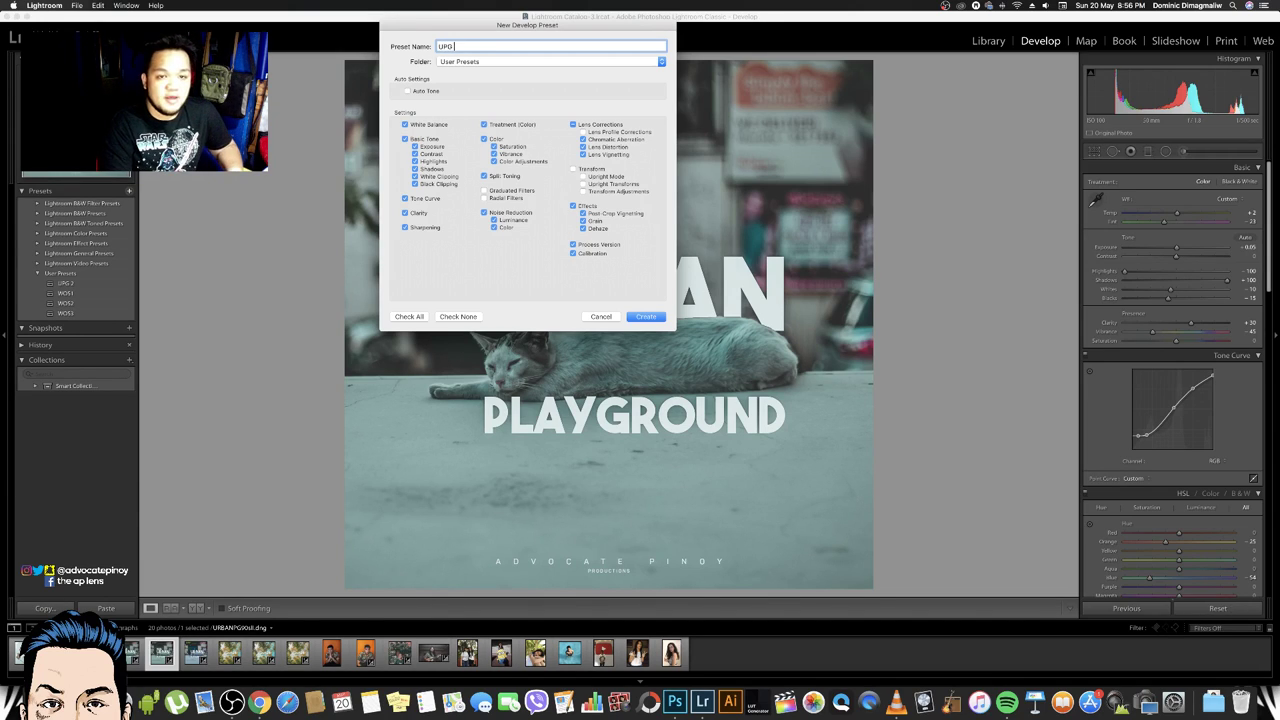
pyautogui.write(' 3')
pyautogui.press('Return')
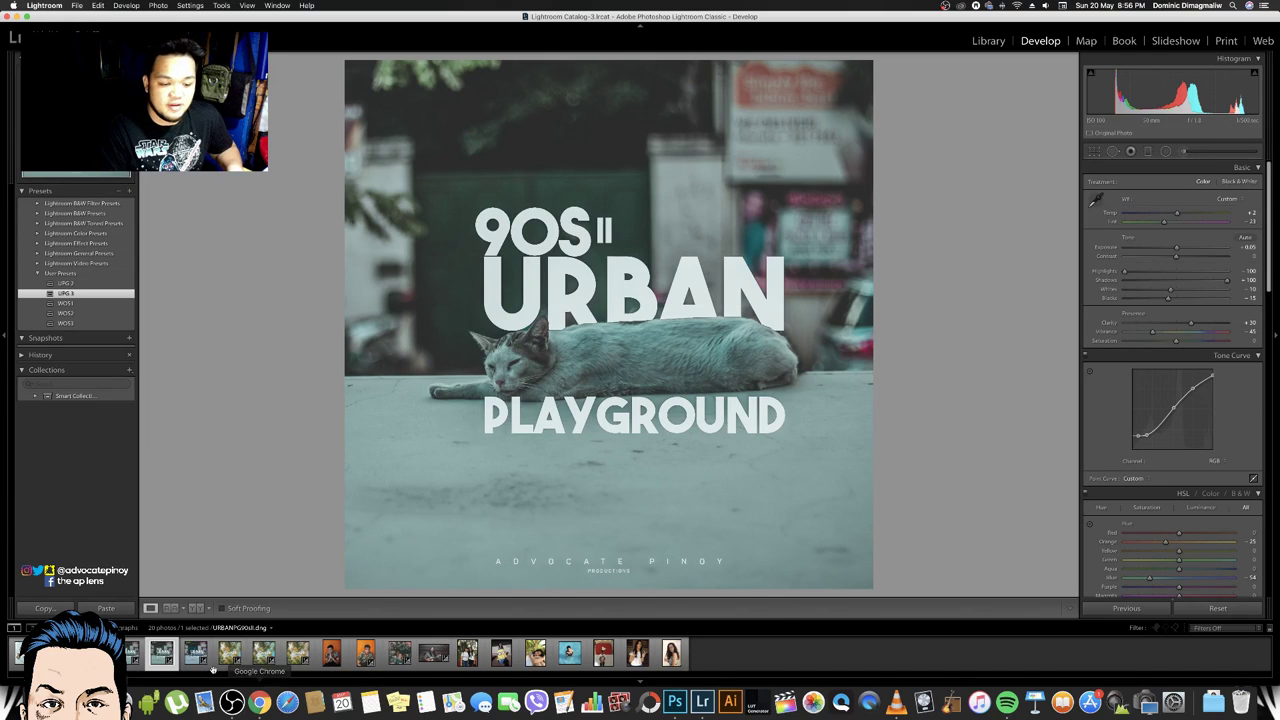
# Select the main Urban Playground photo and undo the stray recent changes
pyautogui.click(196, 655)
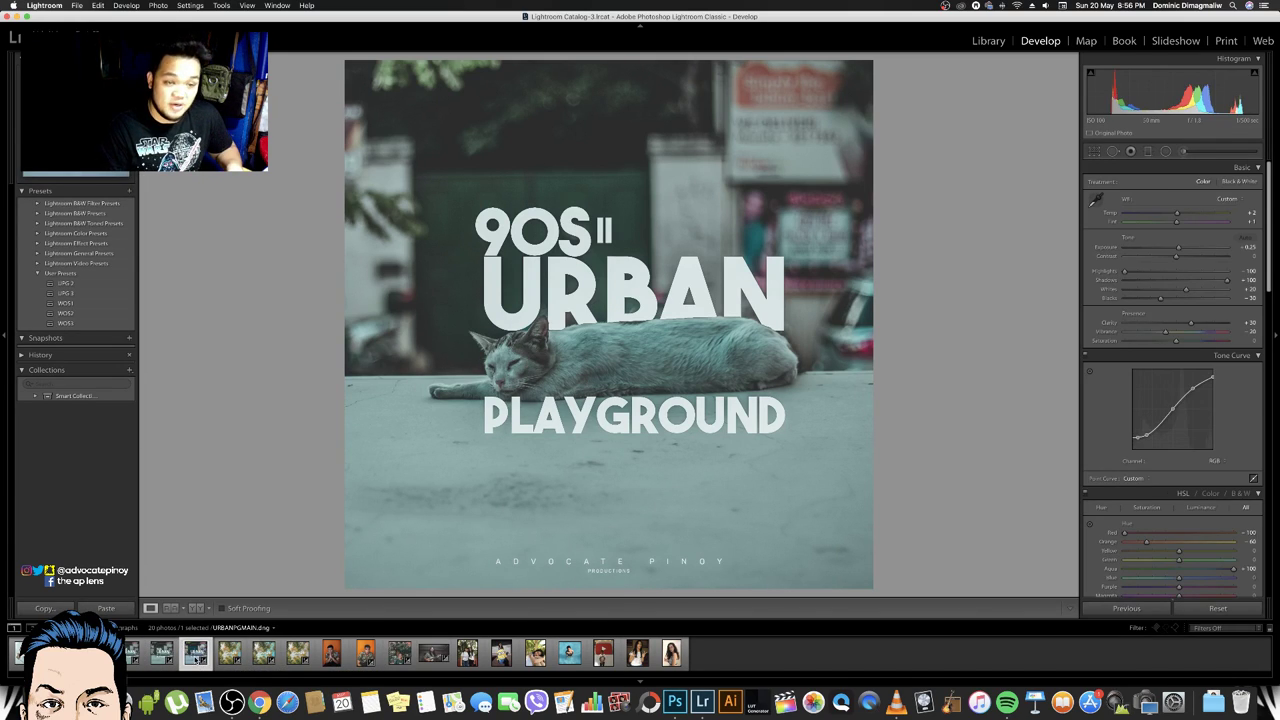
pyautogui.press('super+z')
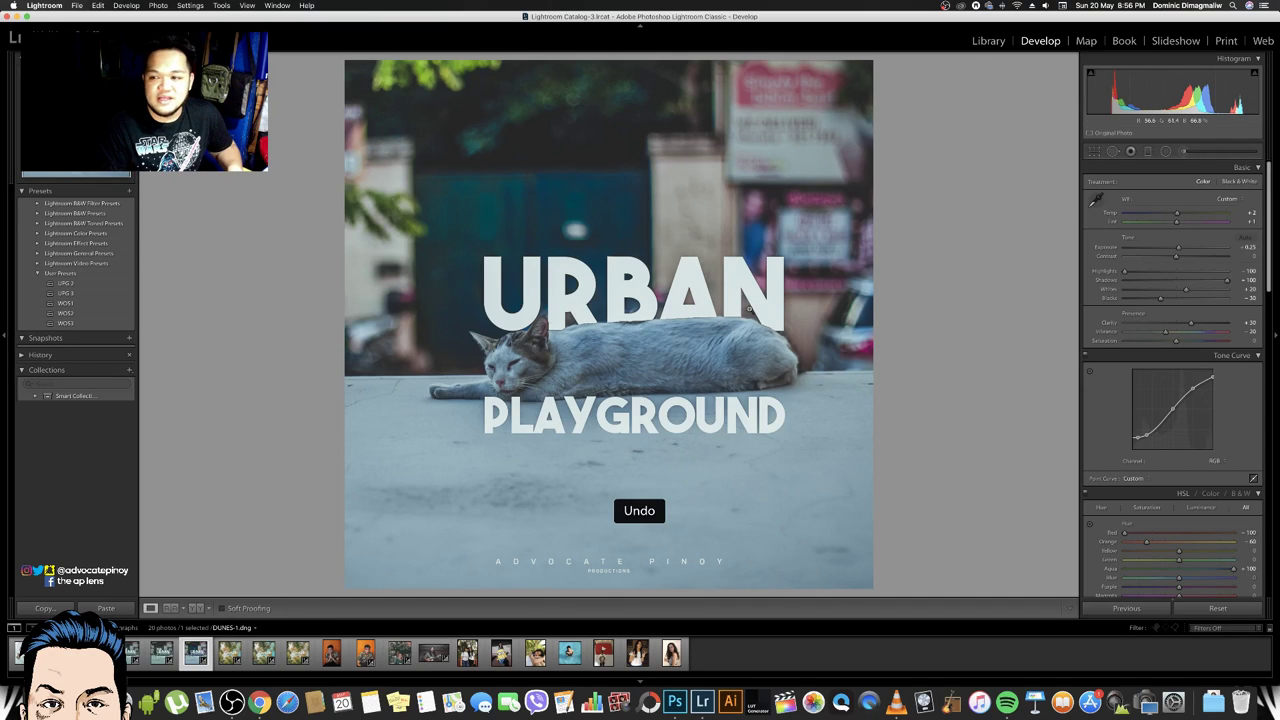
pyautogui.press('super+z')
pyautogui.press('super+z')
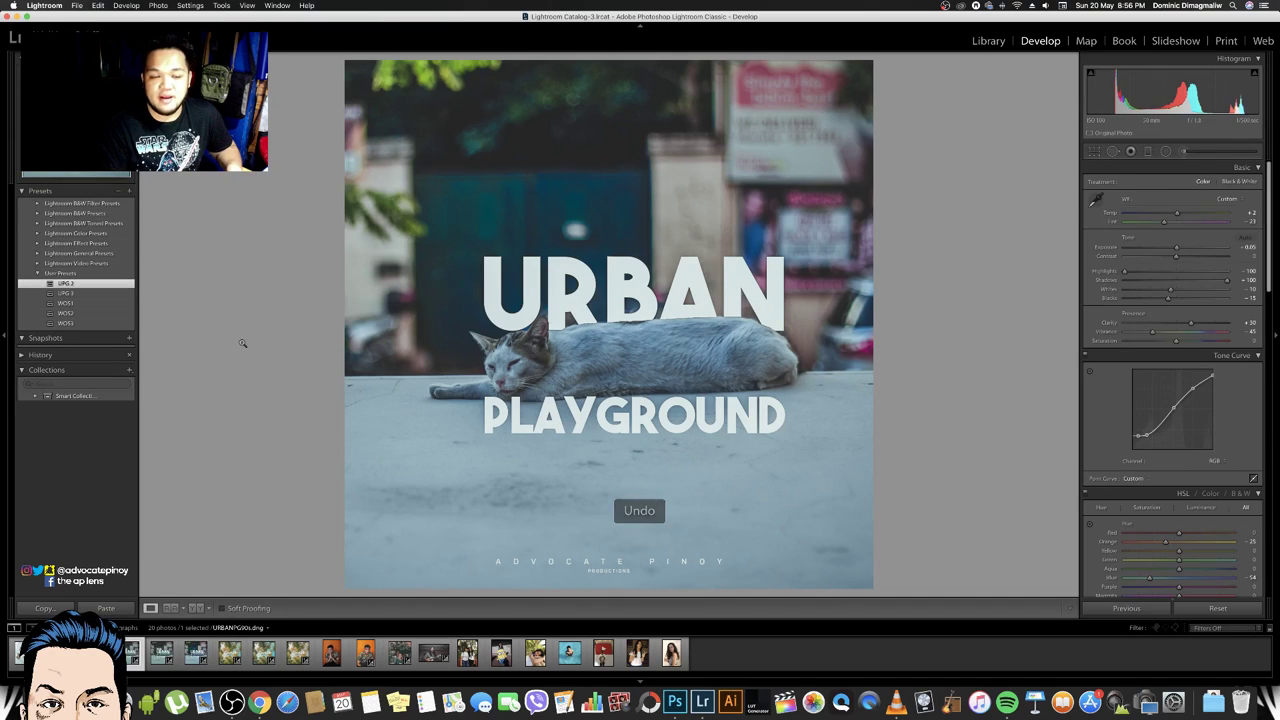
pyautogui.press('super+z')
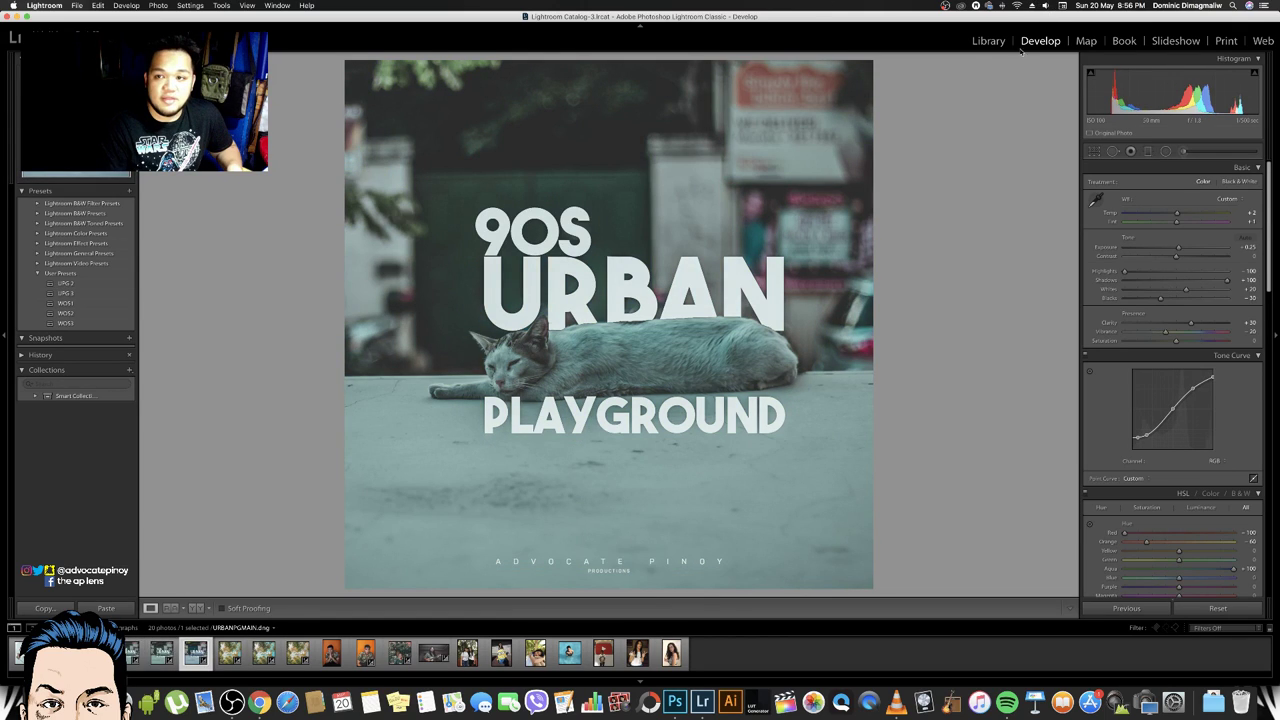
pyautogui.press('super+z')
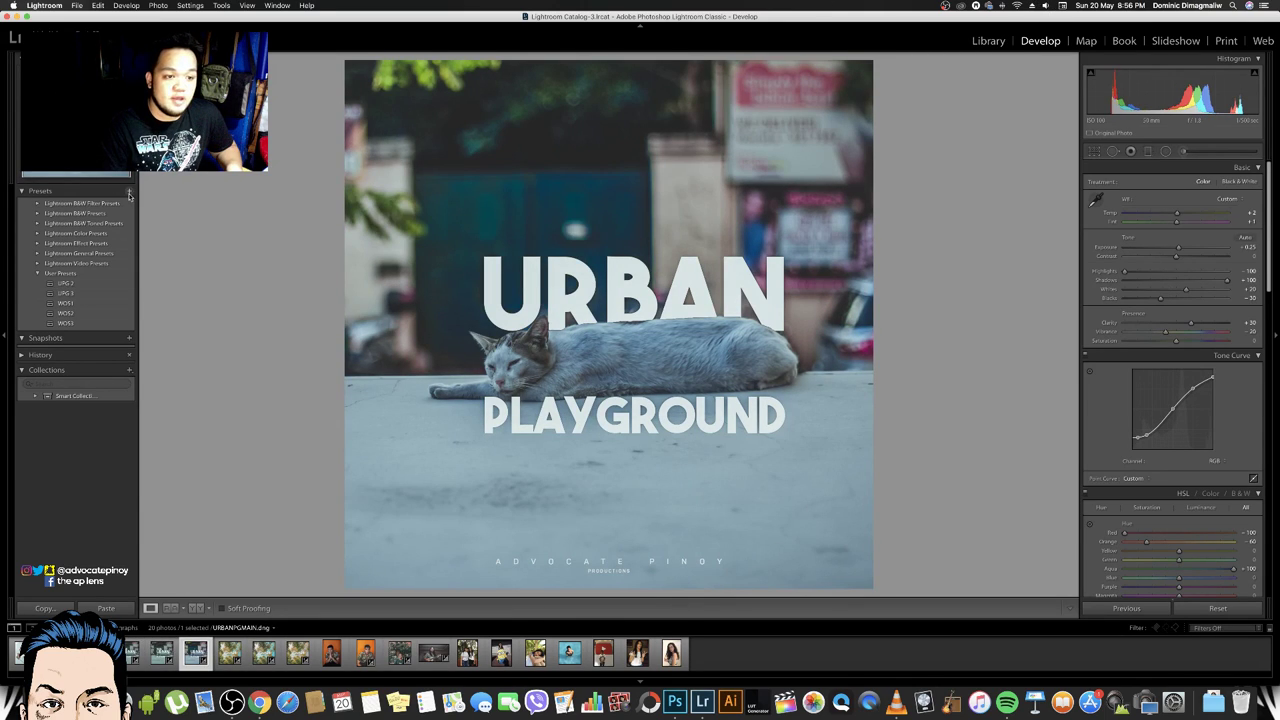
# Save its edits as preset 'UPG 1' and return to the two-girls photo
pyautogui.click(128, 191)
pyautogui.write('UPG')
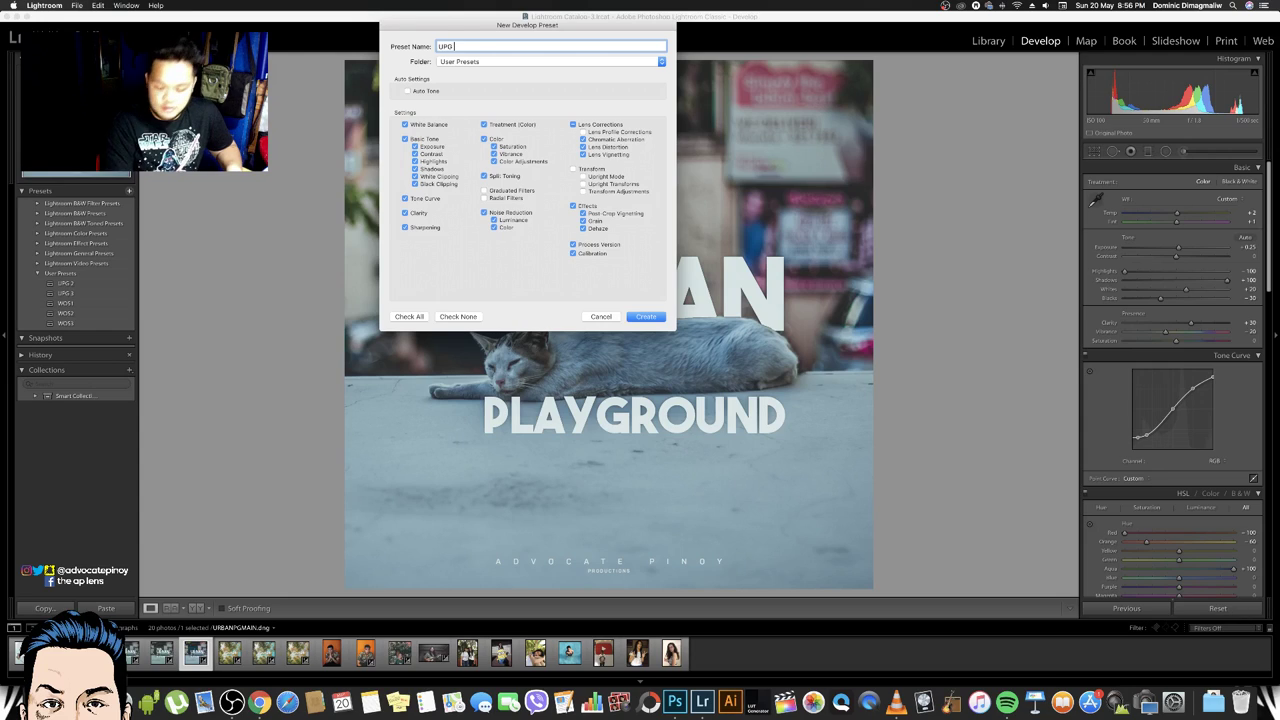
pyautogui.write(' 1')
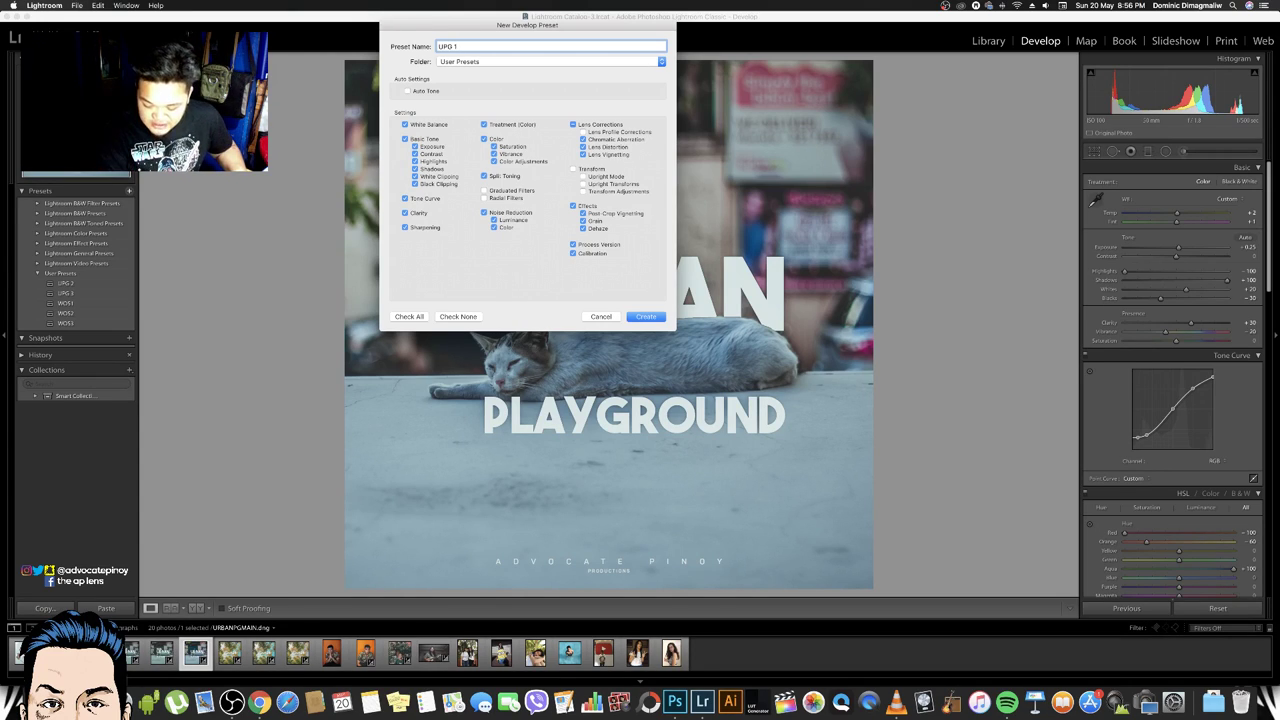
pyautogui.press('Return')
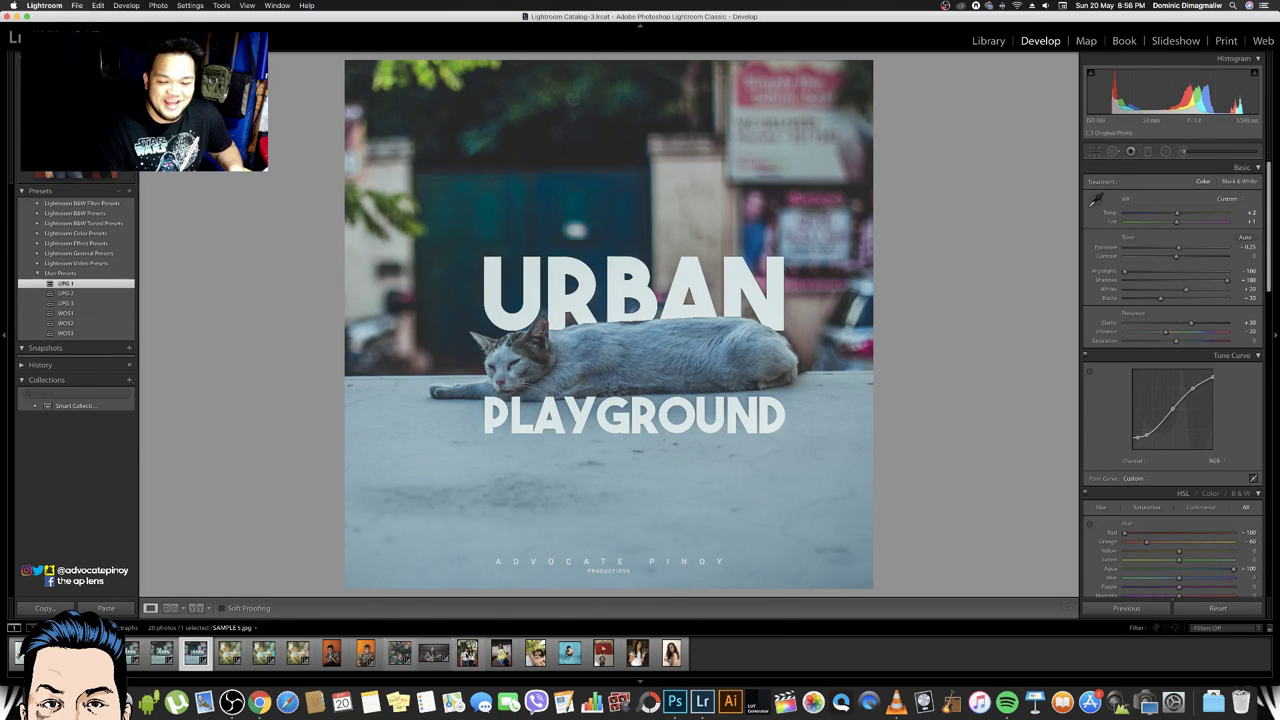
pyautogui.click(467, 653)
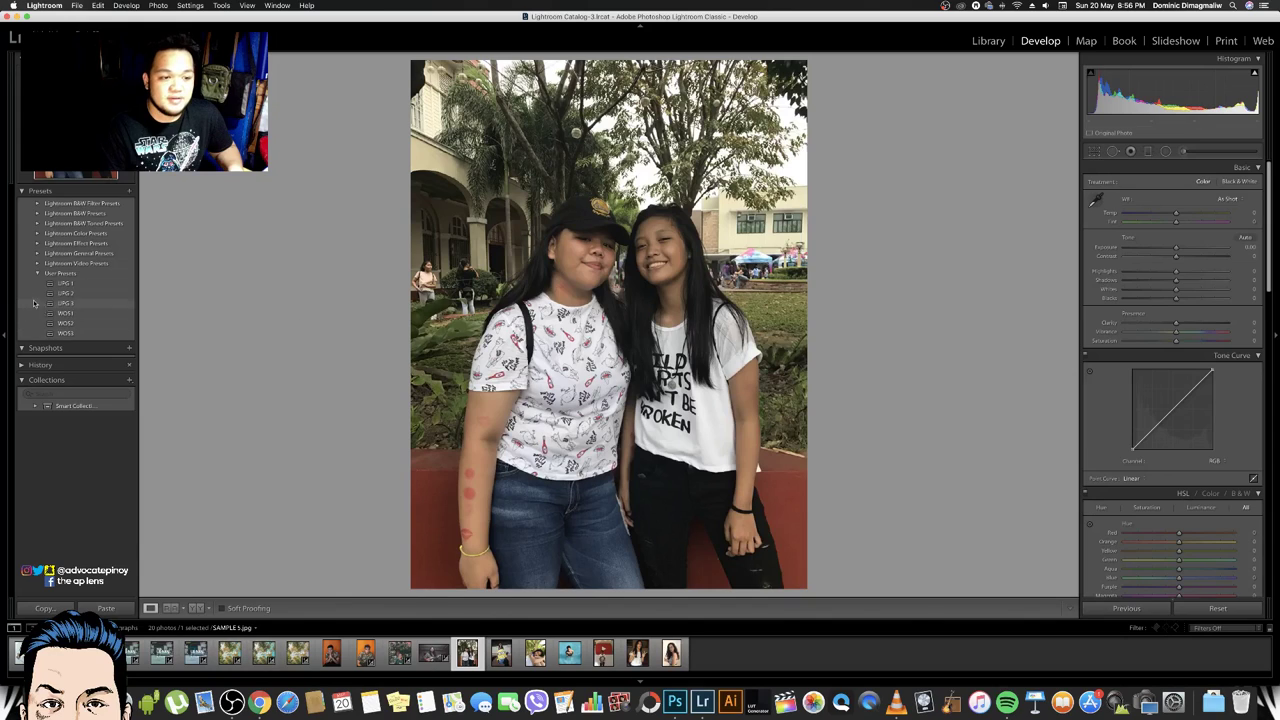
# Try the UPG 1, UPG 2 and UPG 3 presets on the two-girls photo
pyautogui.click(86, 285)
pyautogui.click(84, 293)
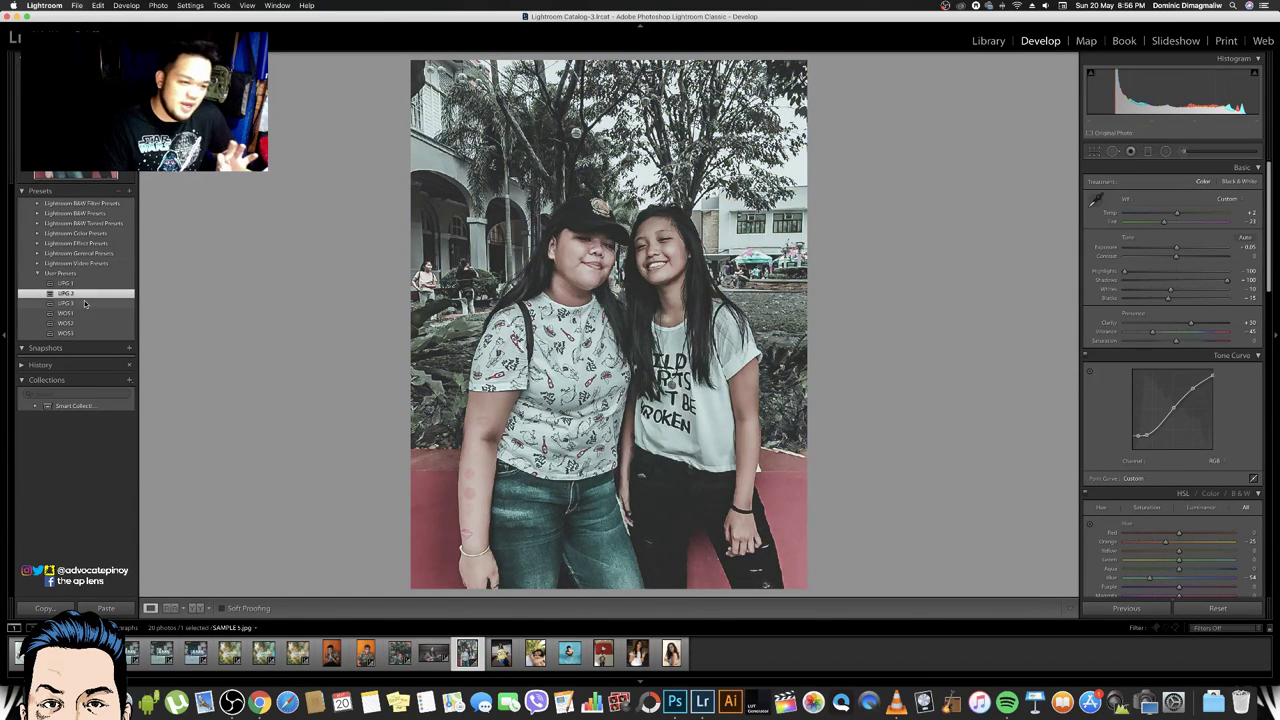
pyautogui.click(86, 303)
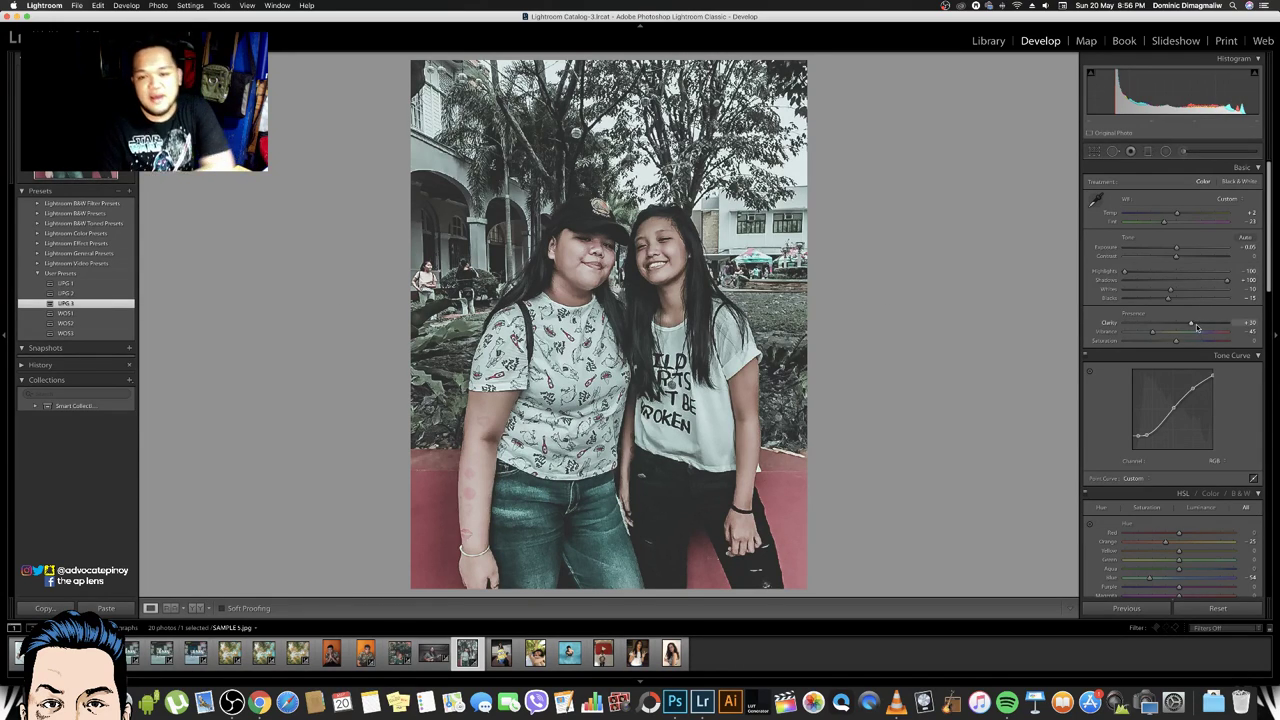
# Raise the Red saturation and shift the Red hue to about -43
pyautogui.scroll(-5, 1200, 330)
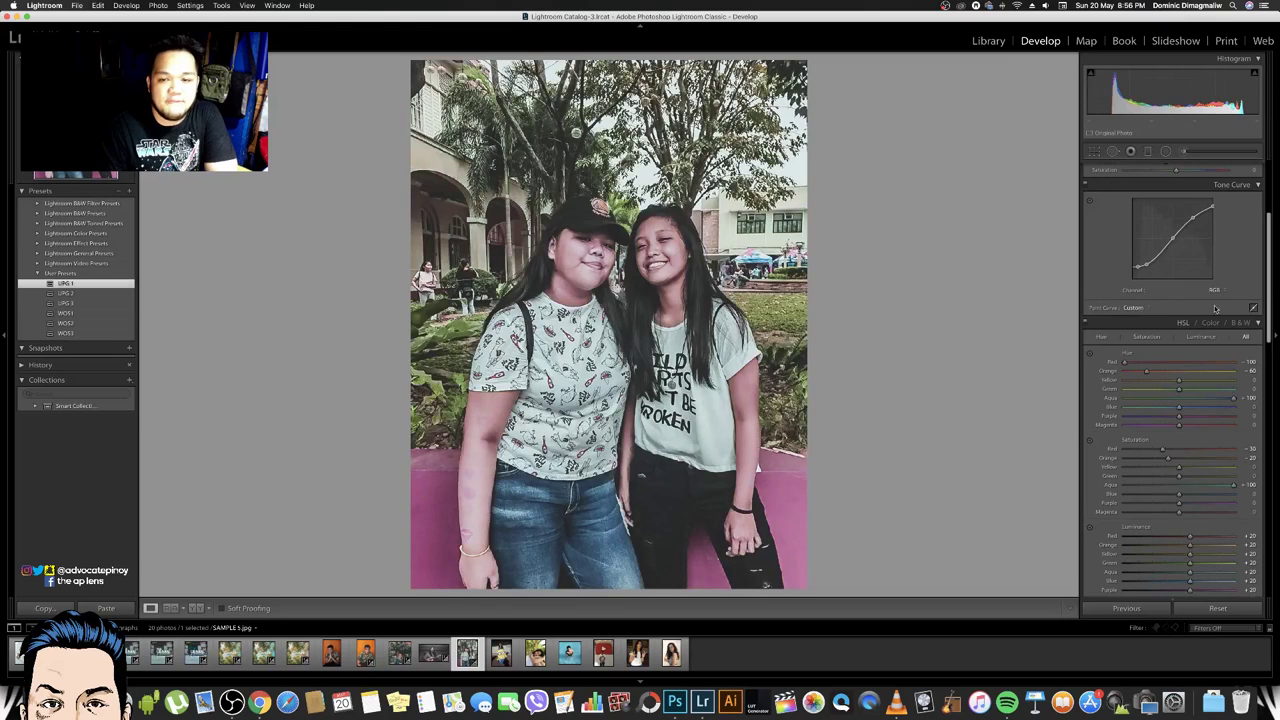
pyautogui.scroll(5, 1248, 341)
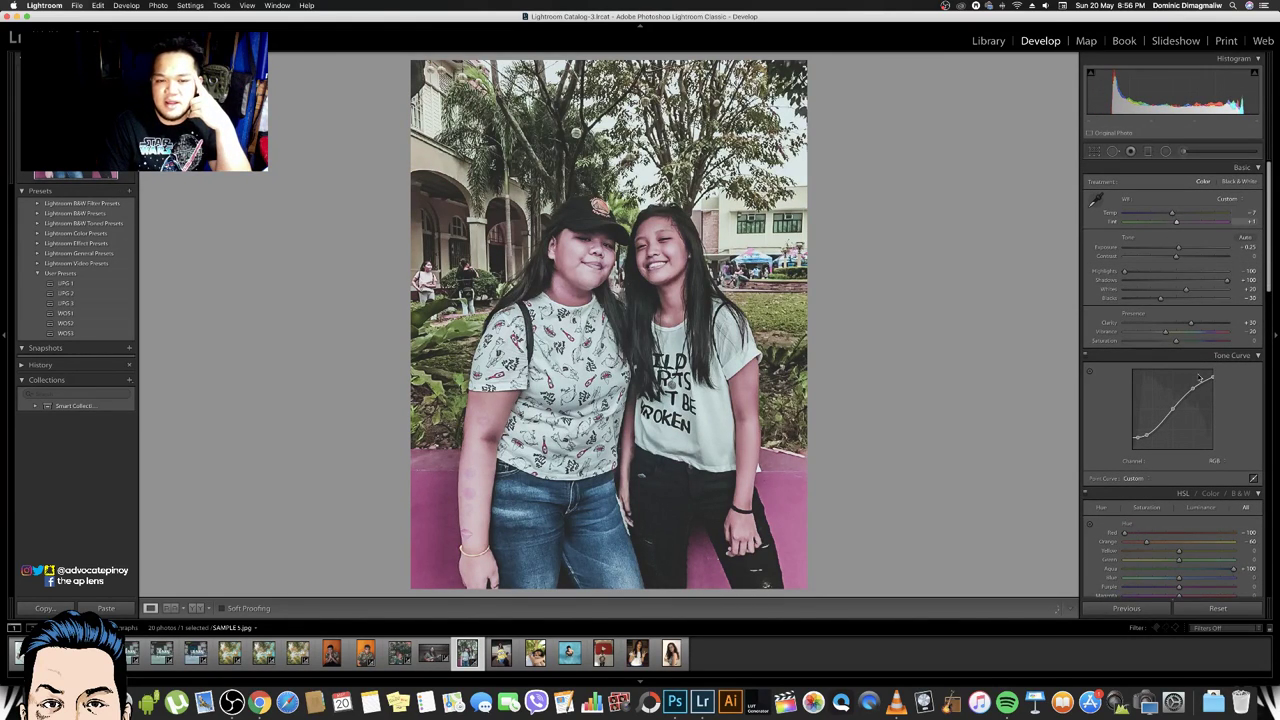
pyautogui.scroll(-3, 1170, 240)
pyautogui.scroll(-3, 1168, 265)
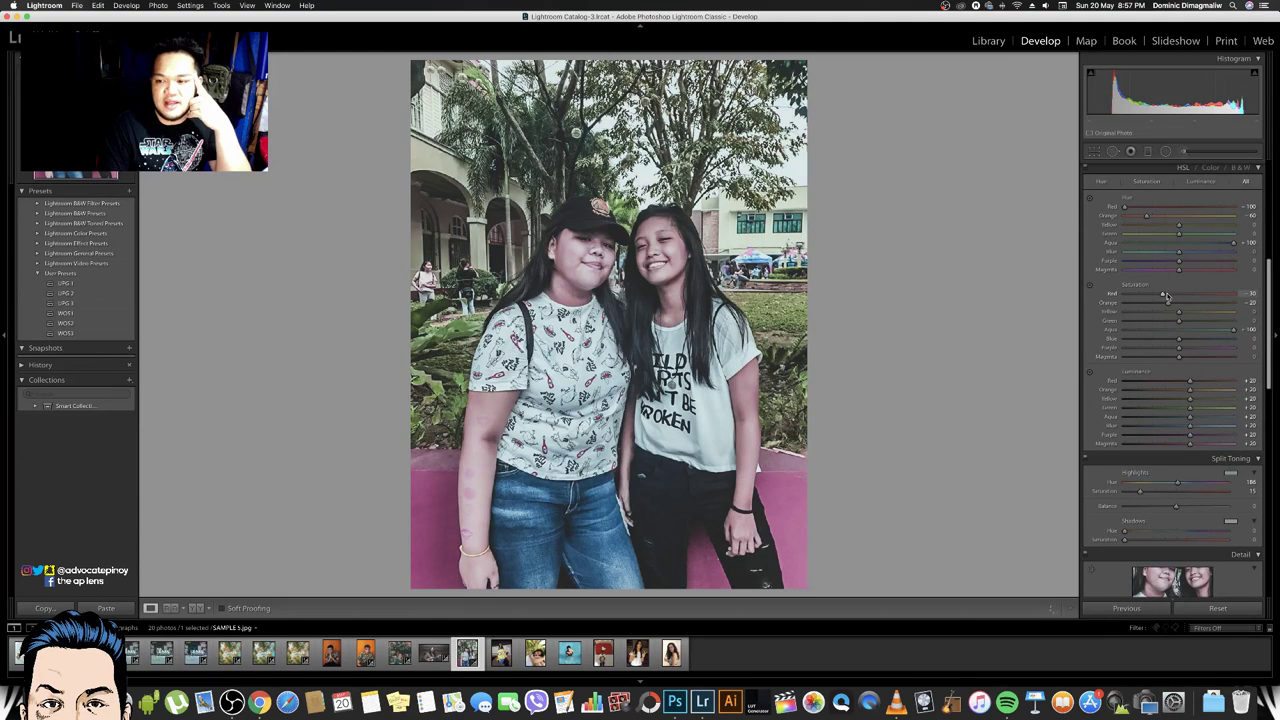
pyautogui.moveTo(1162, 293); pyautogui.dragTo(1170, 293)
pyautogui.click(1156, 207)
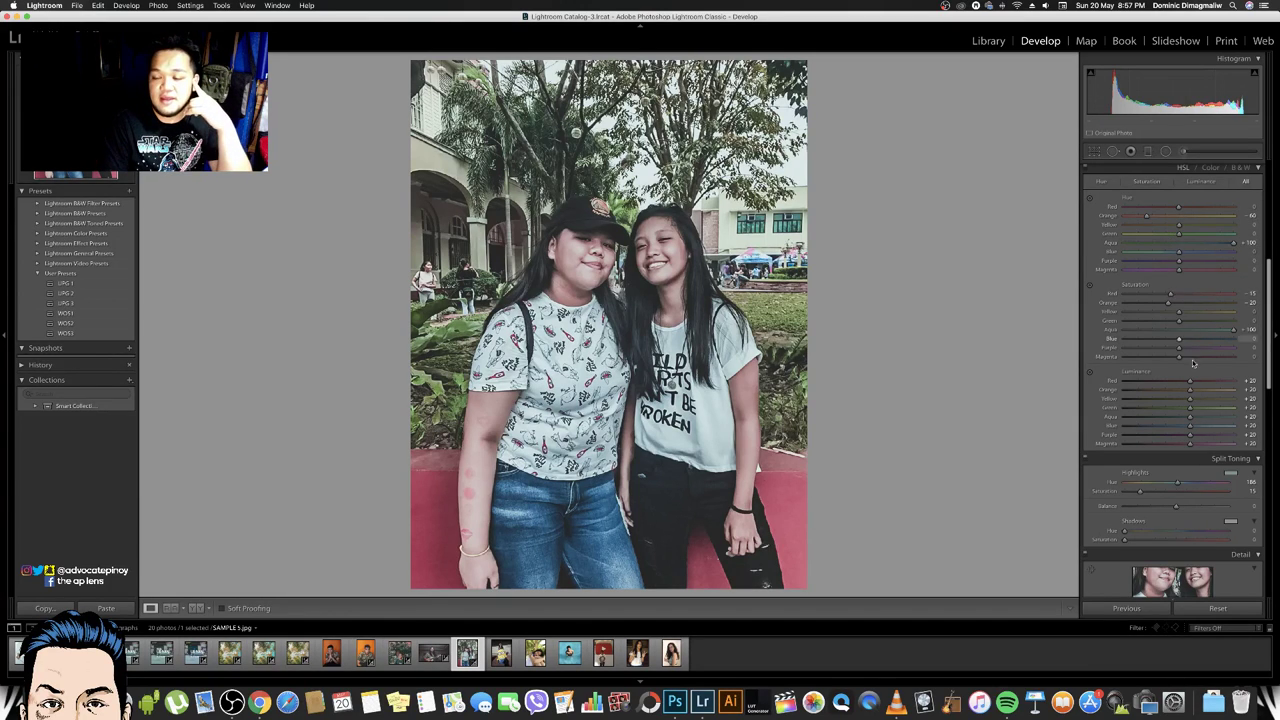
# Set Red Primary hue to about -21, undoing the Blue Primary hue and saturation trials
pyautogui.scroll(-5, 1202, 350)
pyautogui.scroll(-5, 1202, 360)
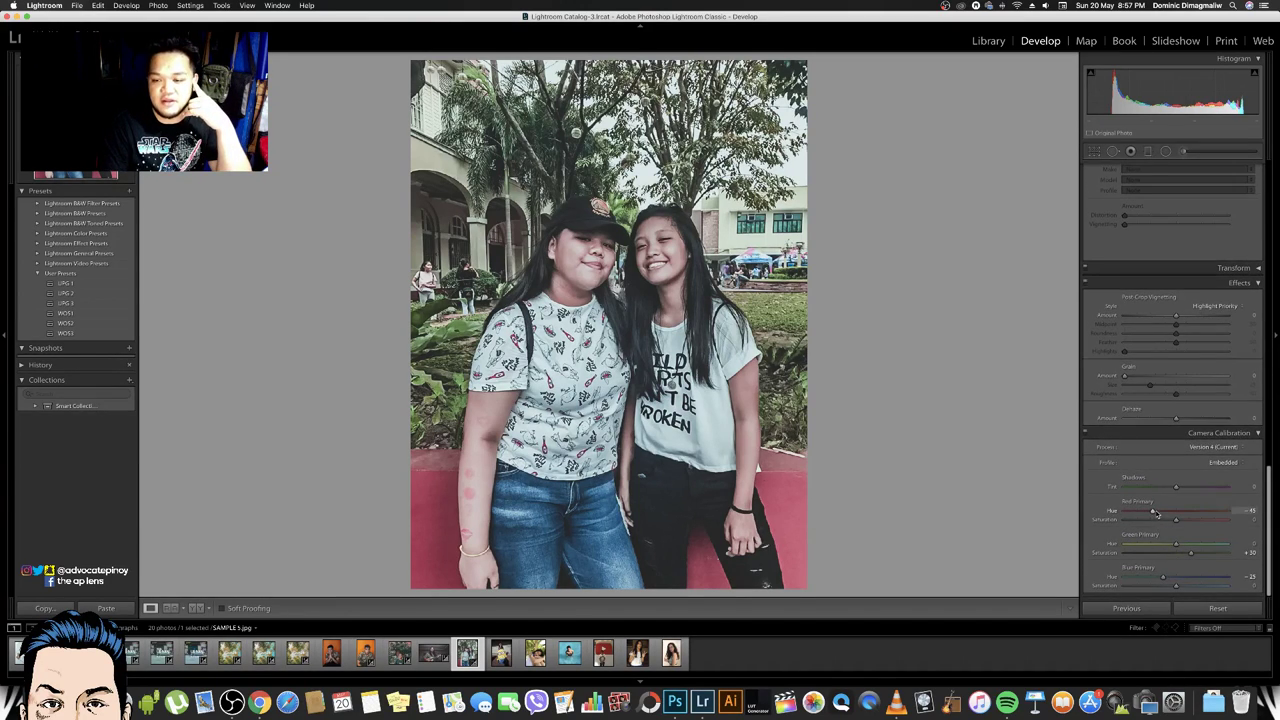
pyautogui.moveTo(1174, 513); pyautogui.dragTo(1163, 512)
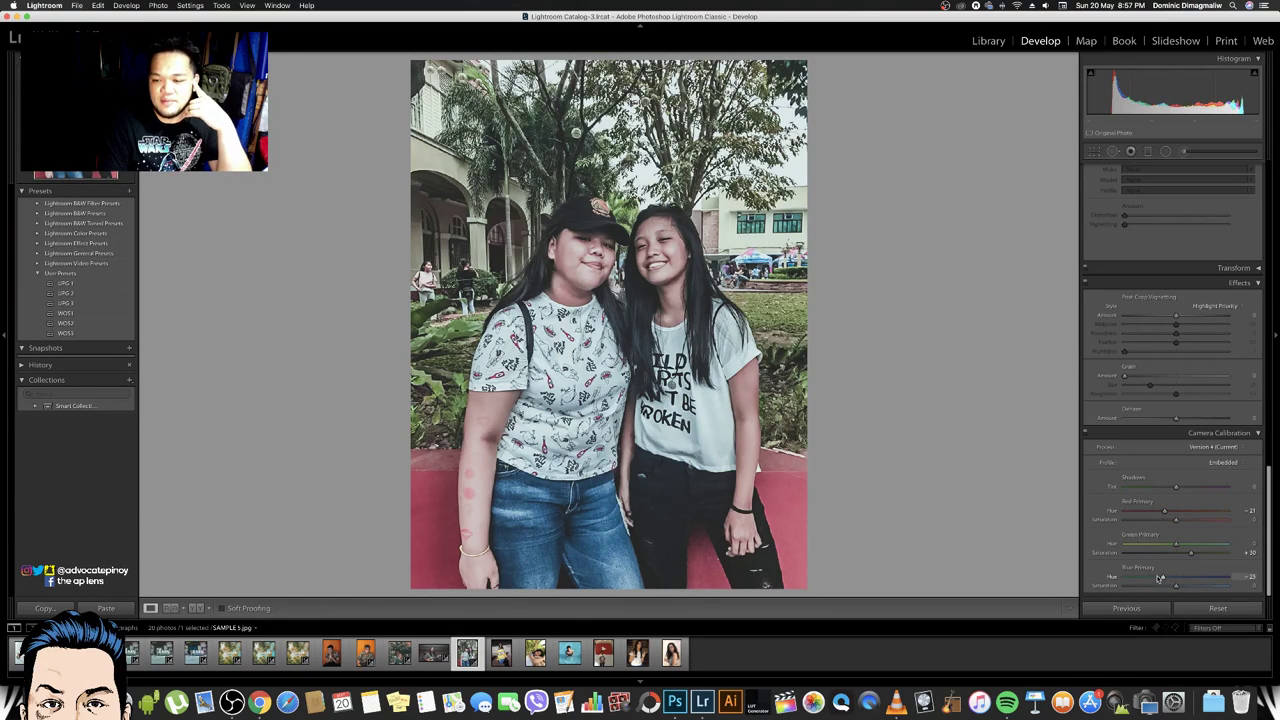
pyautogui.moveTo(1160, 578); pyautogui.dragTo(1070, 570)
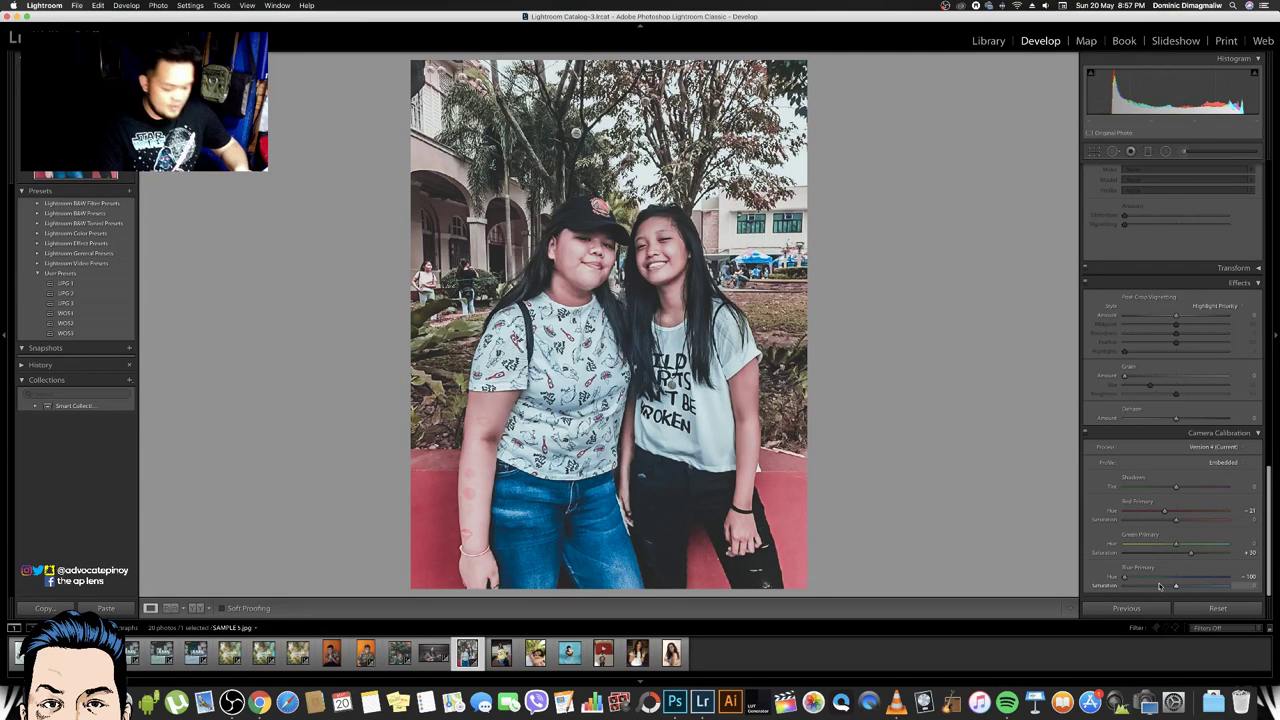
pyautogui.hotkey('ctrl', 'z')
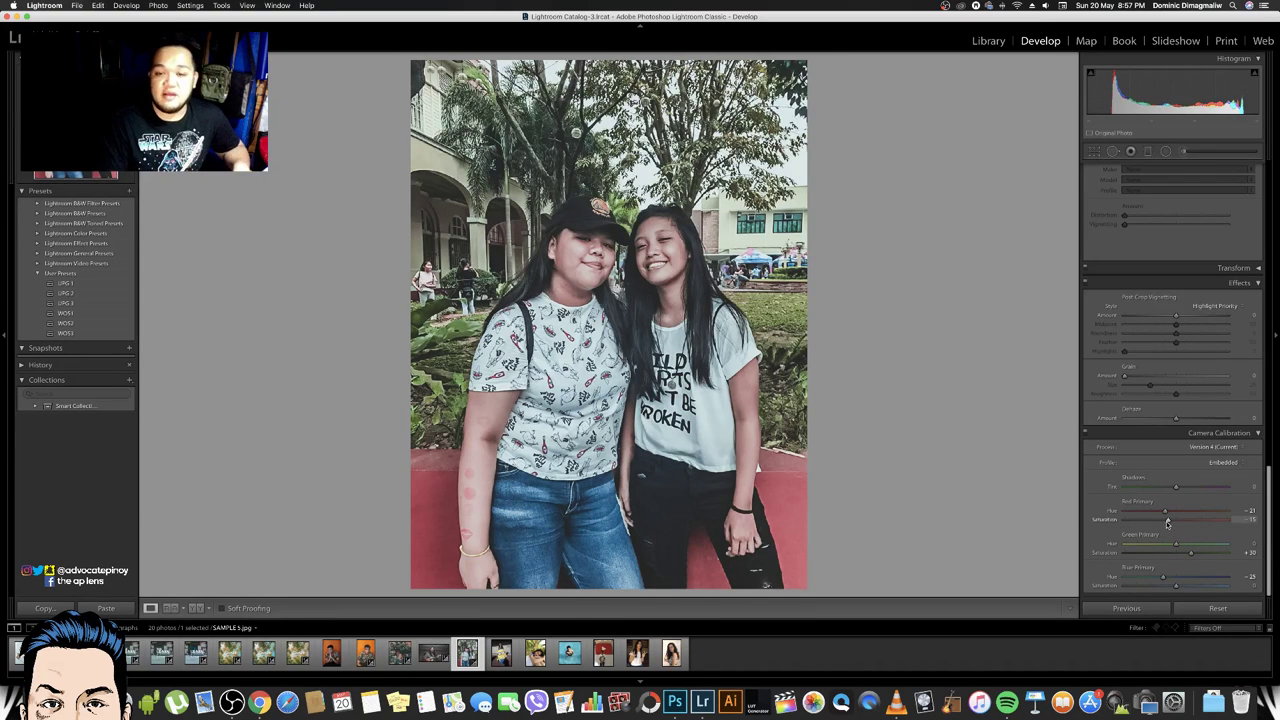
pyautogui.hotkey('ctrl', 'z')
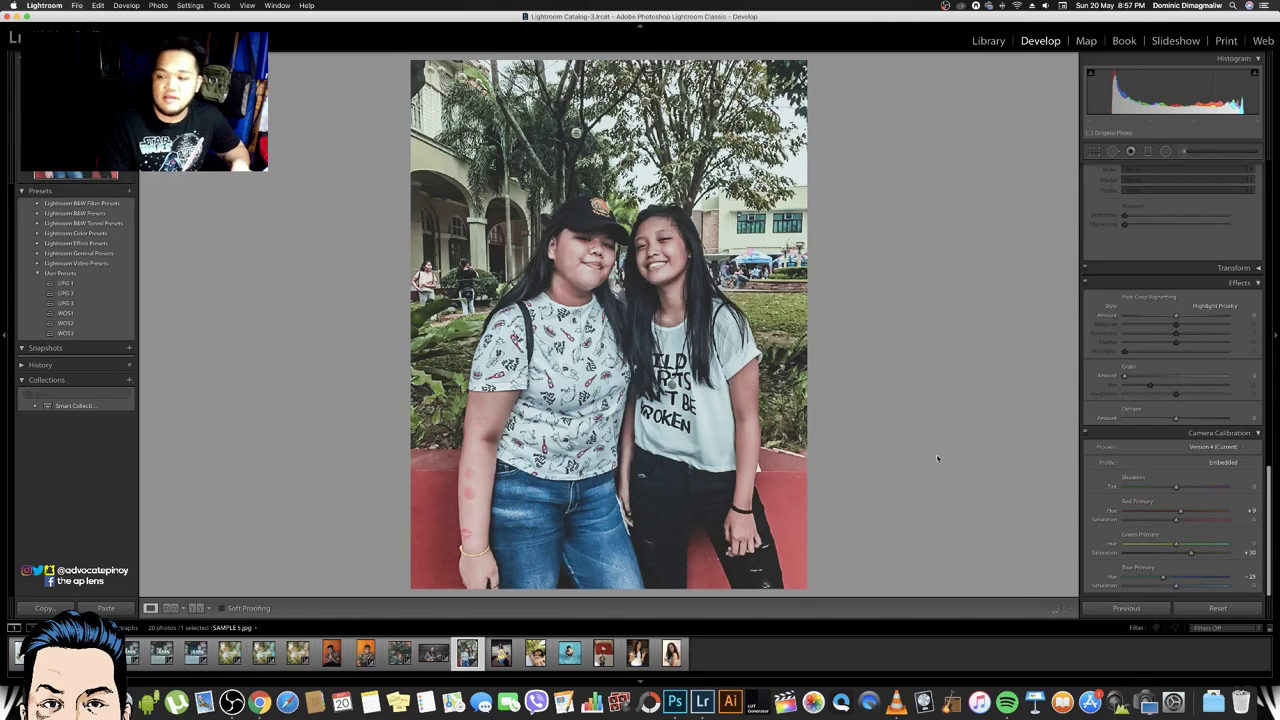
# Adjust the Tone Curve shadow point, then bring up the Minion photo SAMPLE 6.jpg
pyautogui.scroll(3, 1148, 366)
pyautogui.scroll(2, 1142, 366)
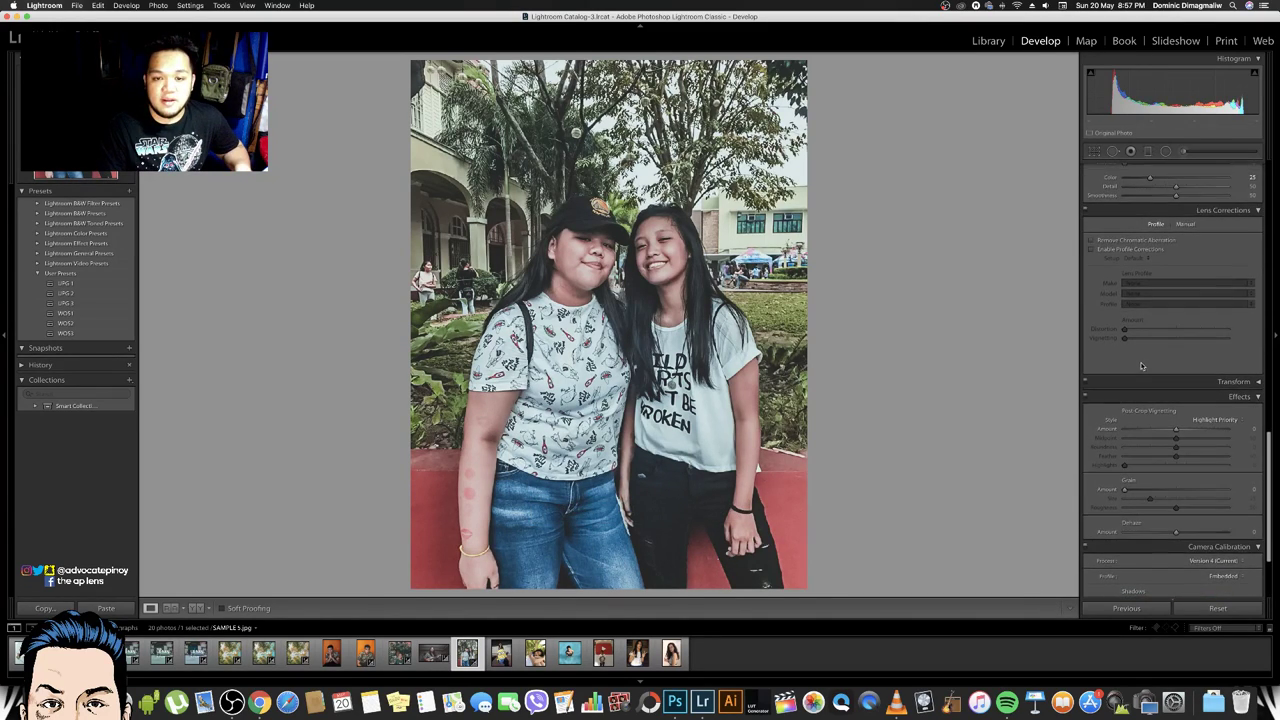
pyautogui.scroll(10, 1123, 326)
pyautogui.scroll(5, 1128, 370)
pyautogui.scroll(3, 1133, 410)
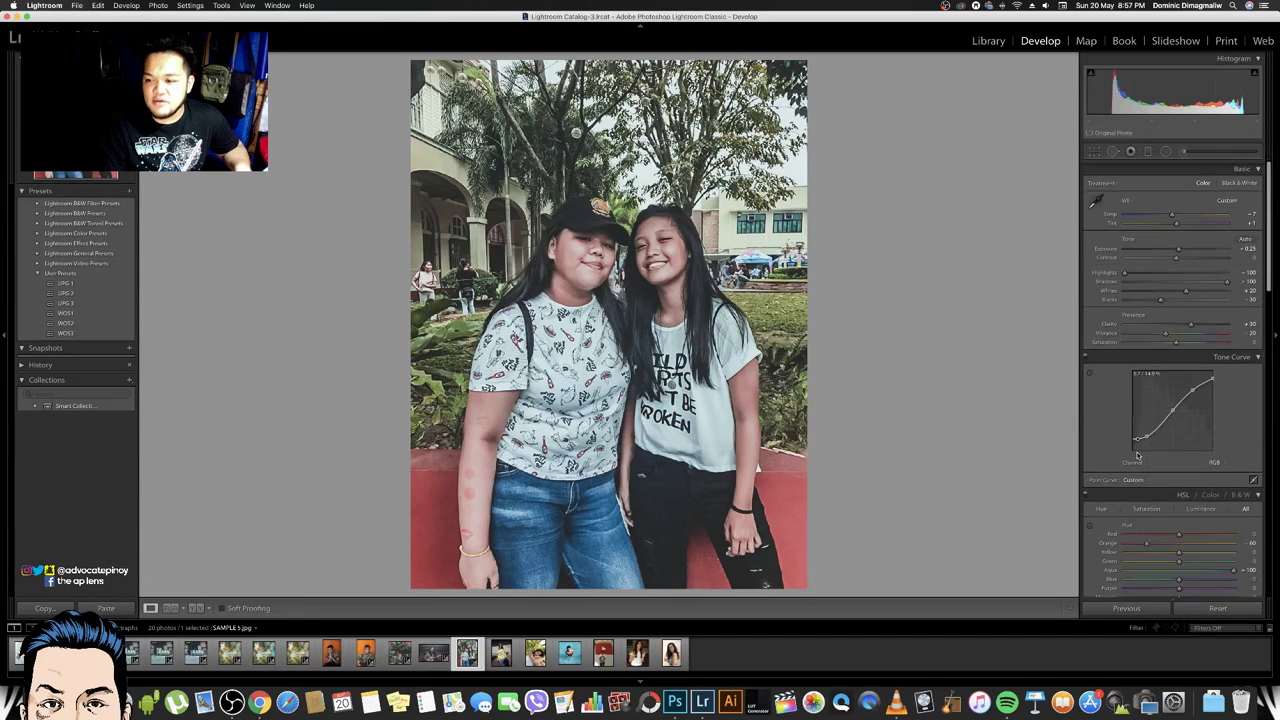
pyautogui.moveTo(1138, 436); pyautogui.dragTo(1139, 438)
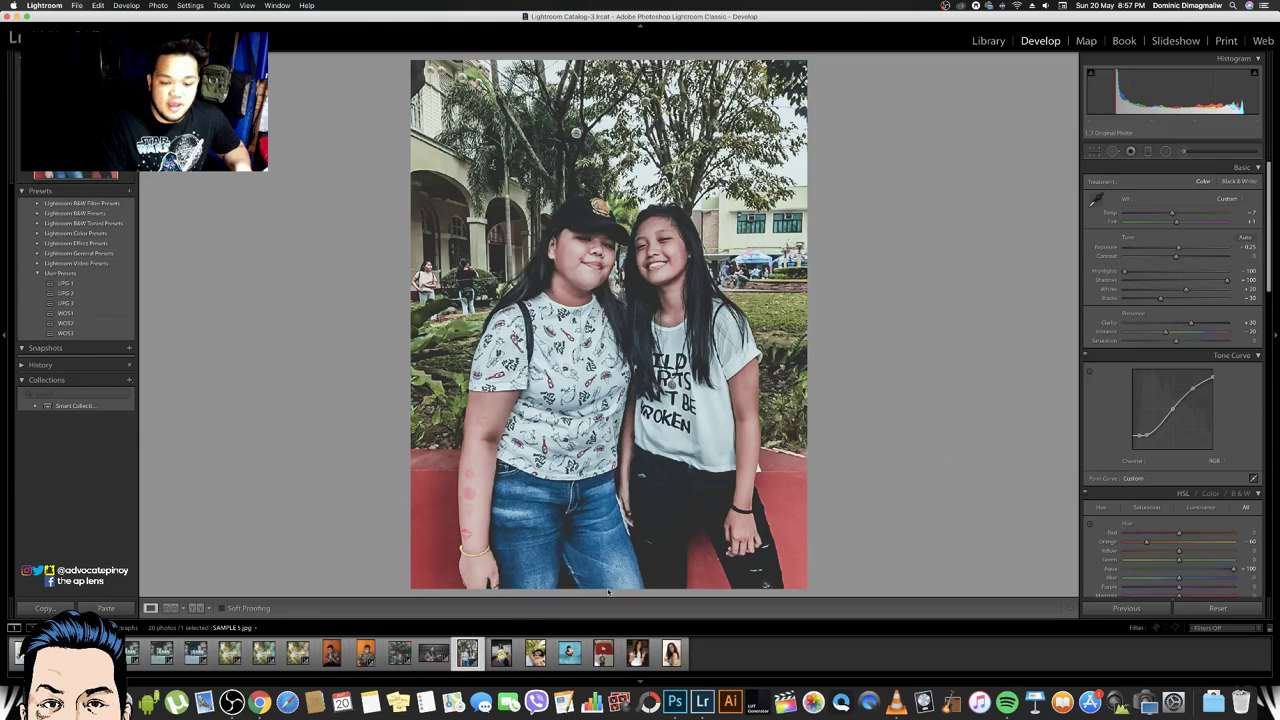
pyautogui.click(501, 653)
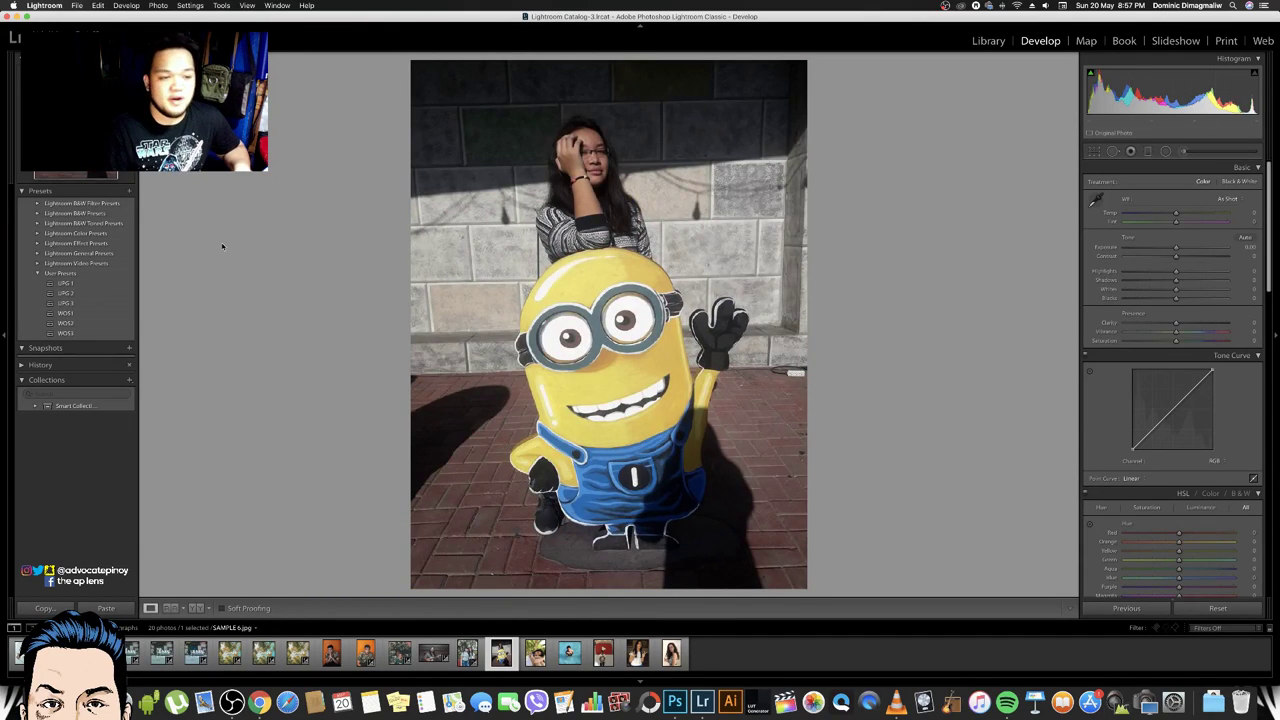
# Cycle through LPG 2, LPG 1, LPG 3, LPG 2, WOS1 and WOS2, settling on WOS3
pyautogui.click(125, 295)
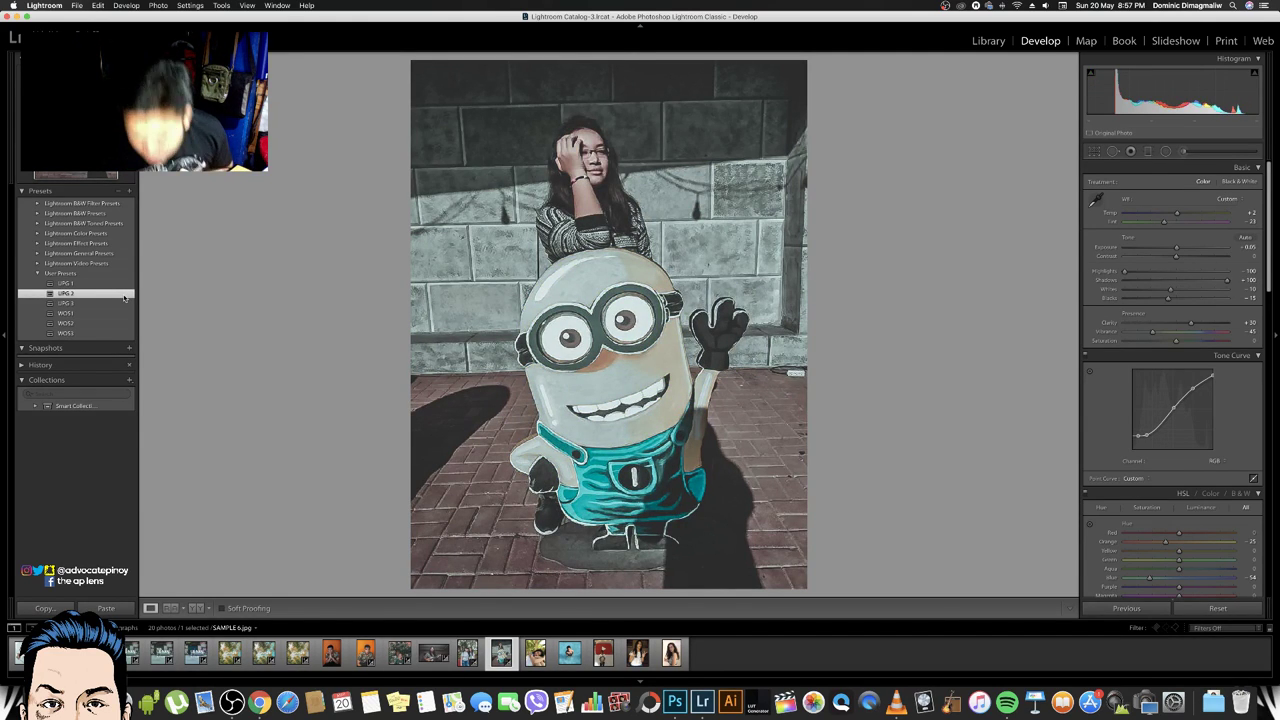
pyautogui.click(81, 285)
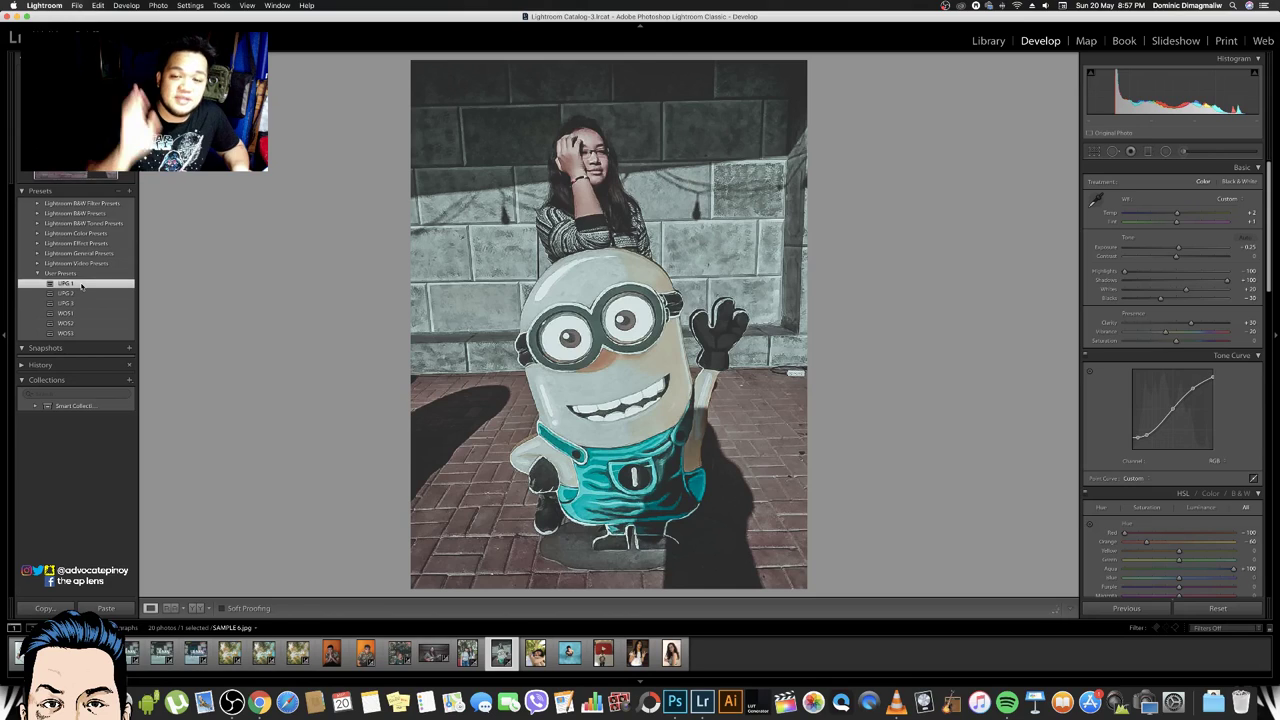
pyautogui.click(96, 303)
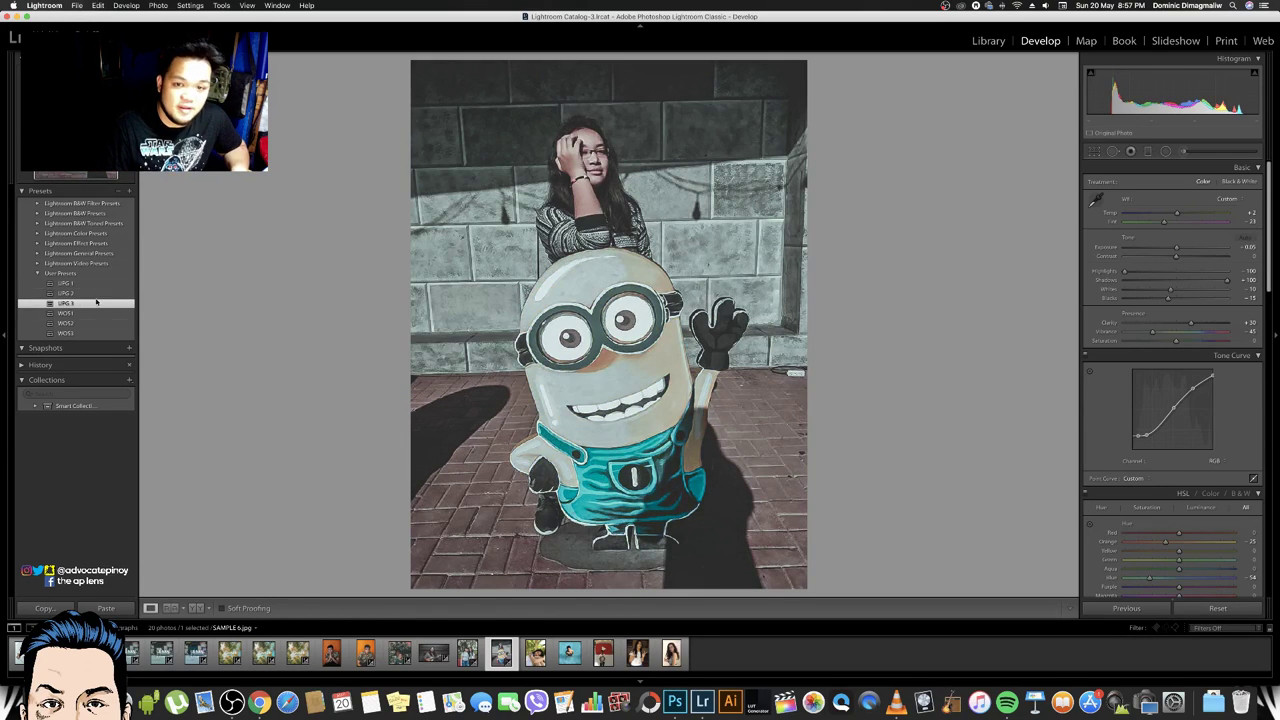
pyautogui.click(86, 294)
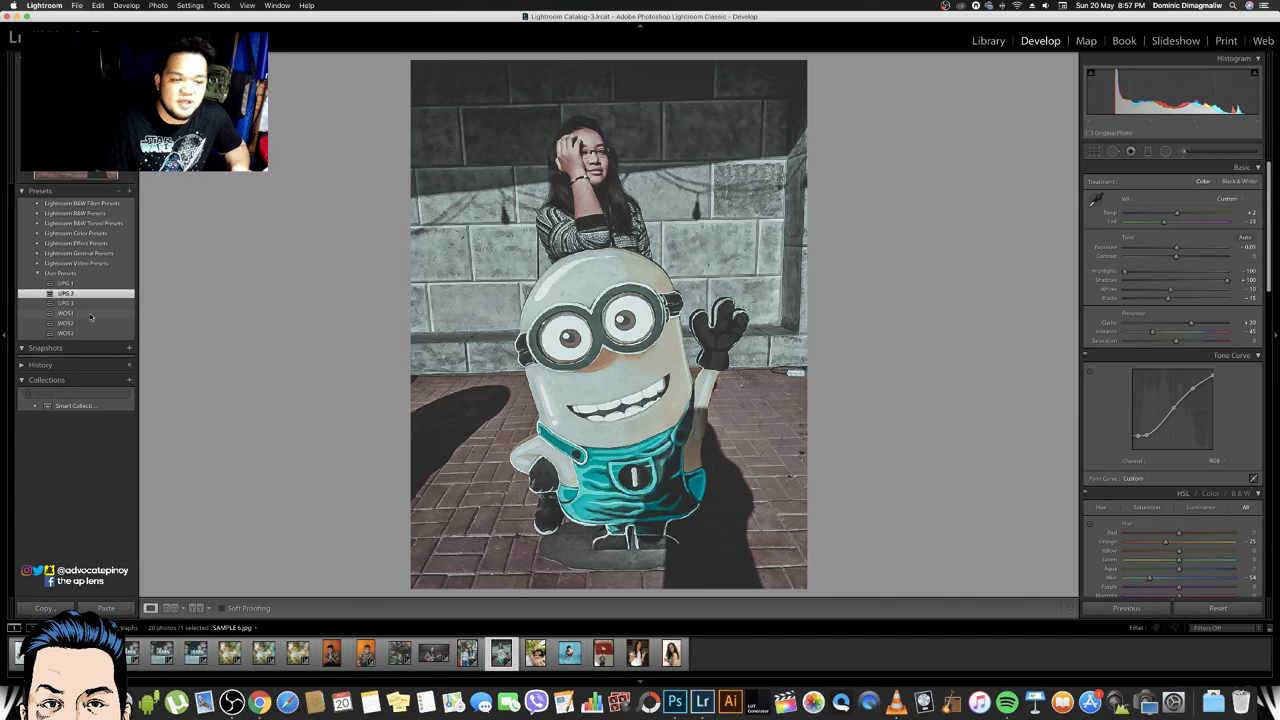
pyautogui.click(90, 314)
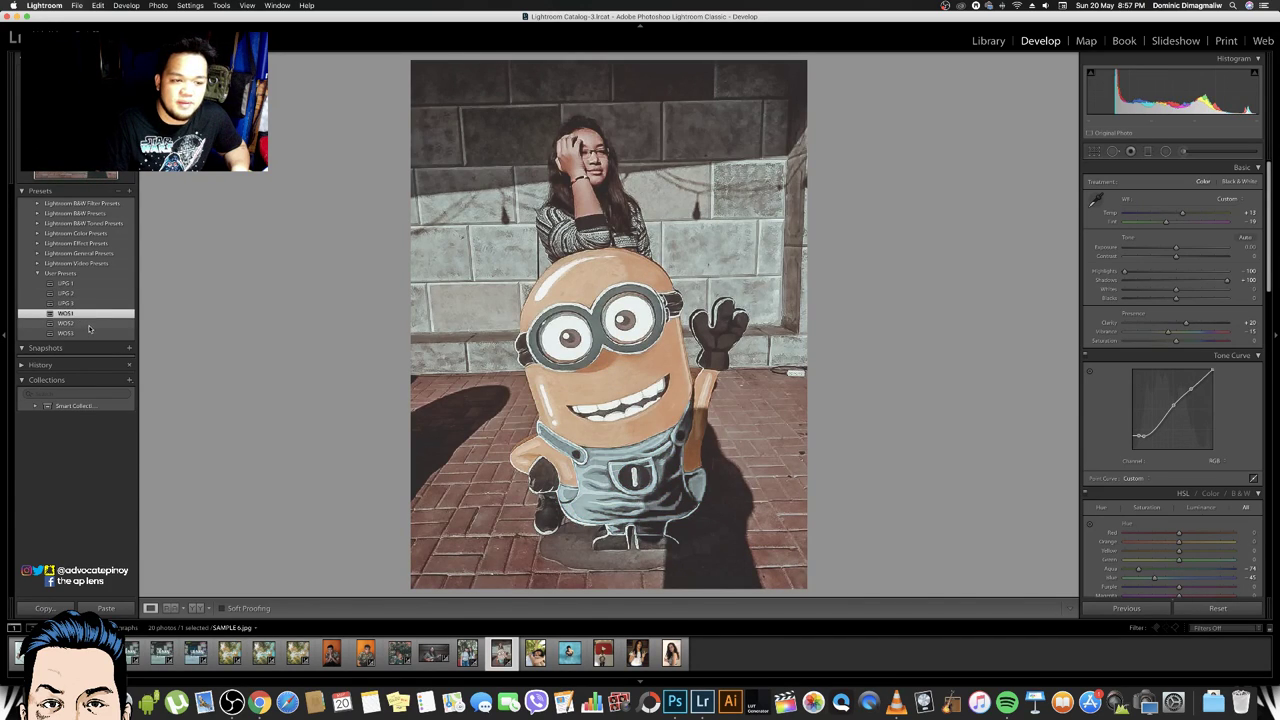
pyautogui.click(89, 324)
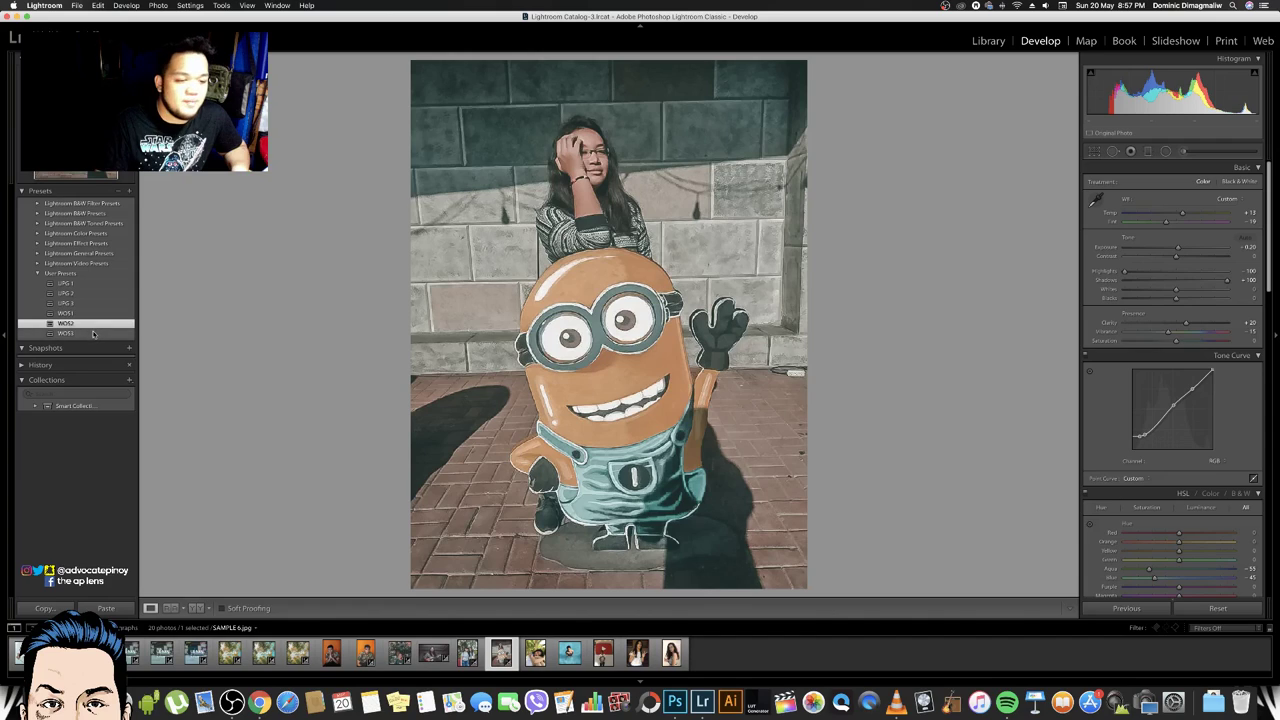
pyautogui.click(93, 334)
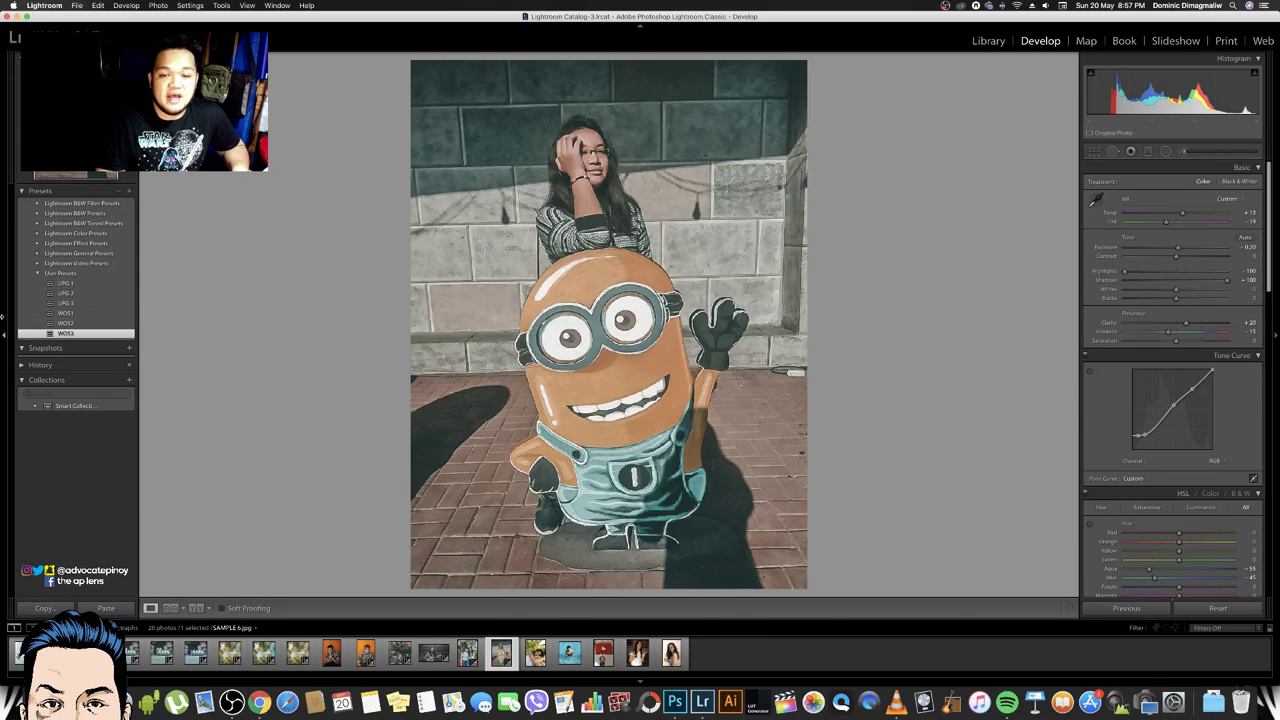
# Raise the Orange luminance and saturation so the minion looks paler and peachier
pyautogui.scroll(-2, 1221, 557)
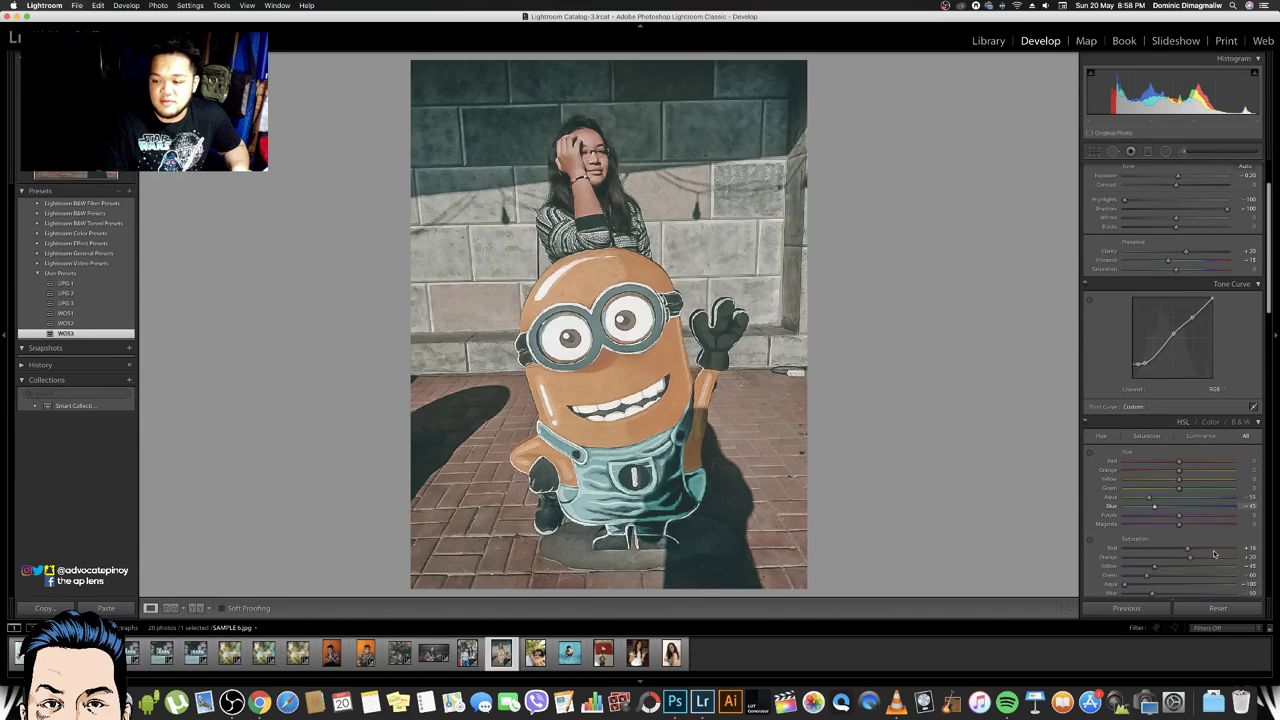
pyautogui.scroll(-2, 1205, 520)
pyautogui.scroll(-1, 1192, 476)
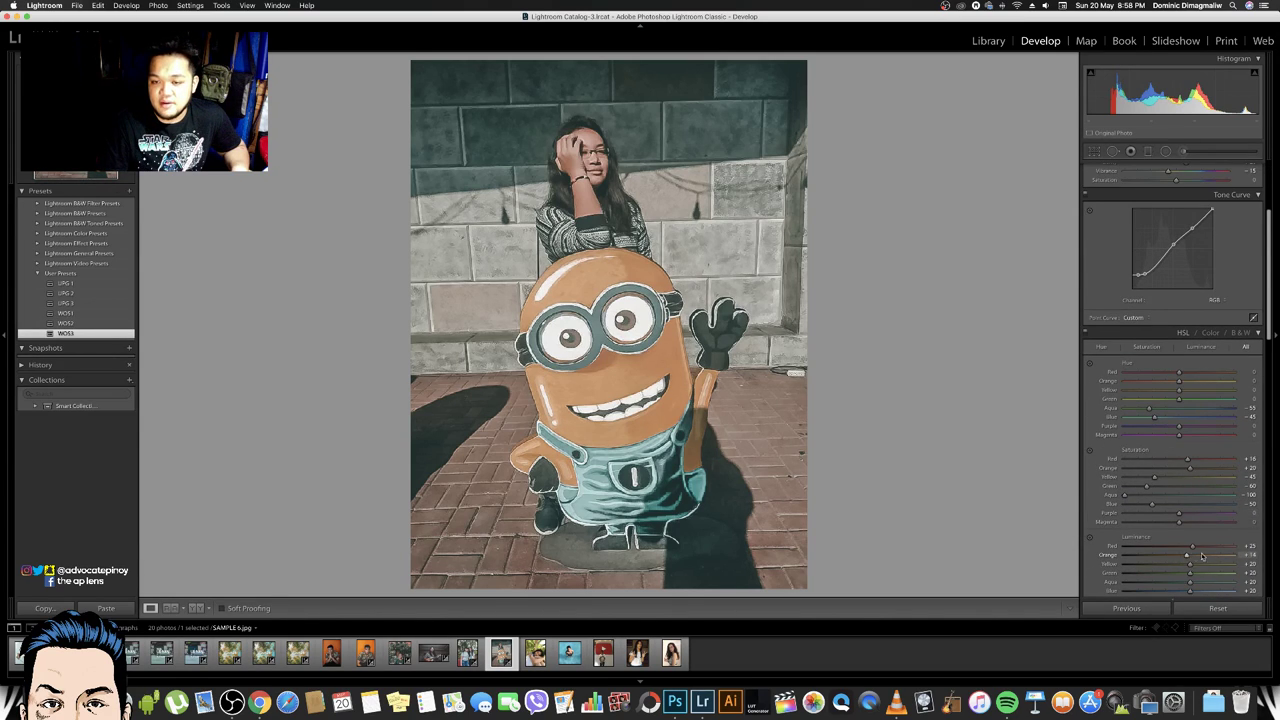
pyautogui.moveTo(1202, 556); pyautogui.dragTo(1196, 557)
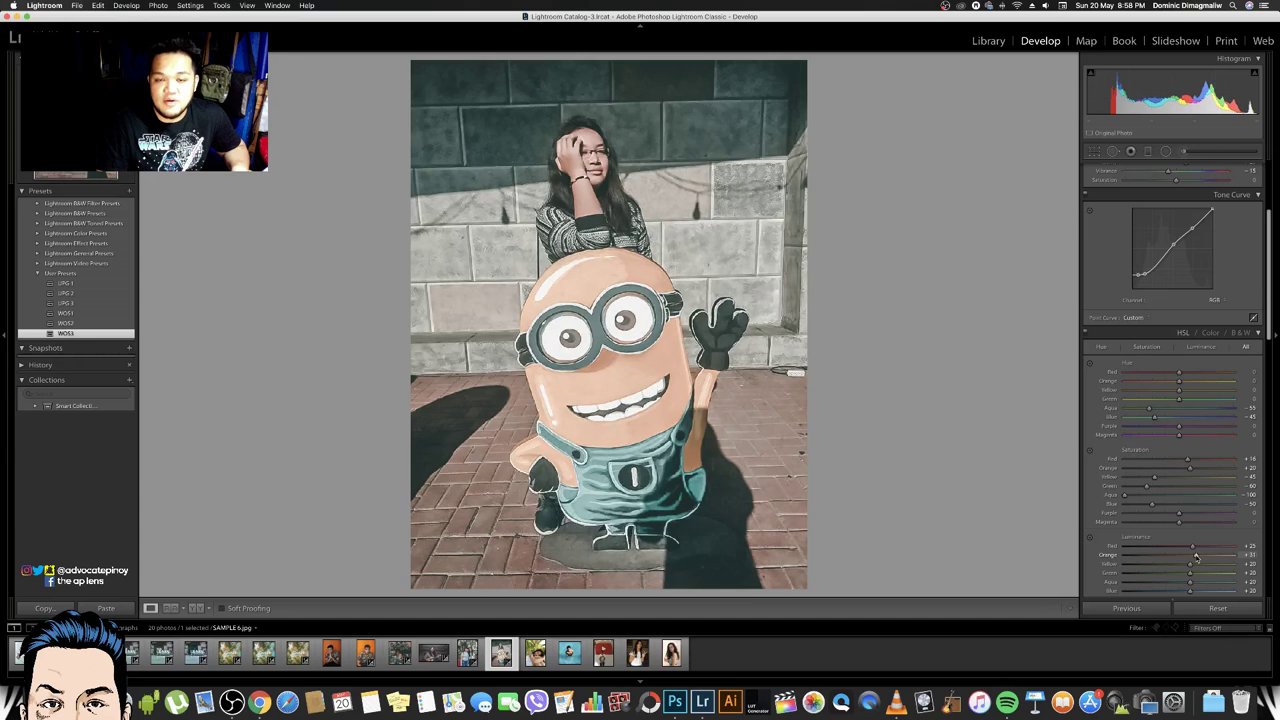
pyautogui.moveTo(1188, 470); pyautogui.dragTo(1195, 468)
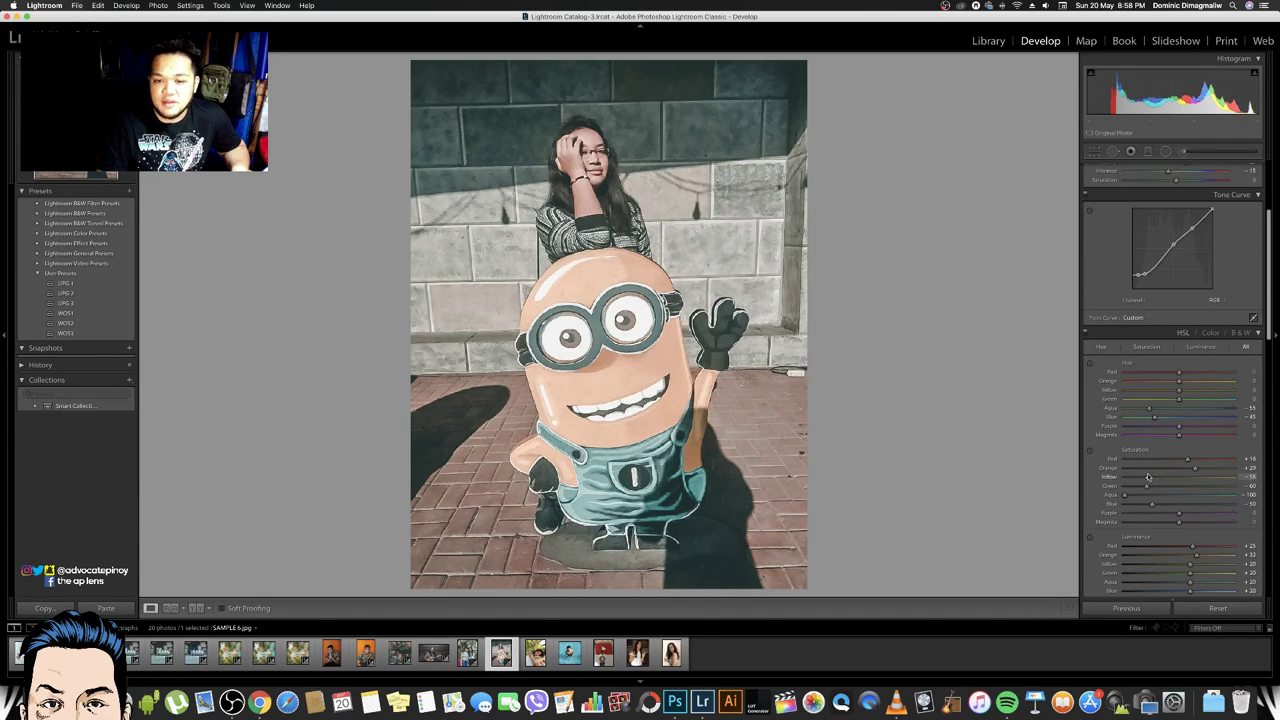
# Undo the two Yellow slider changes and nudge the Orange hue slightly toward red
pyautogui.hotkey('ctrl', 'z')
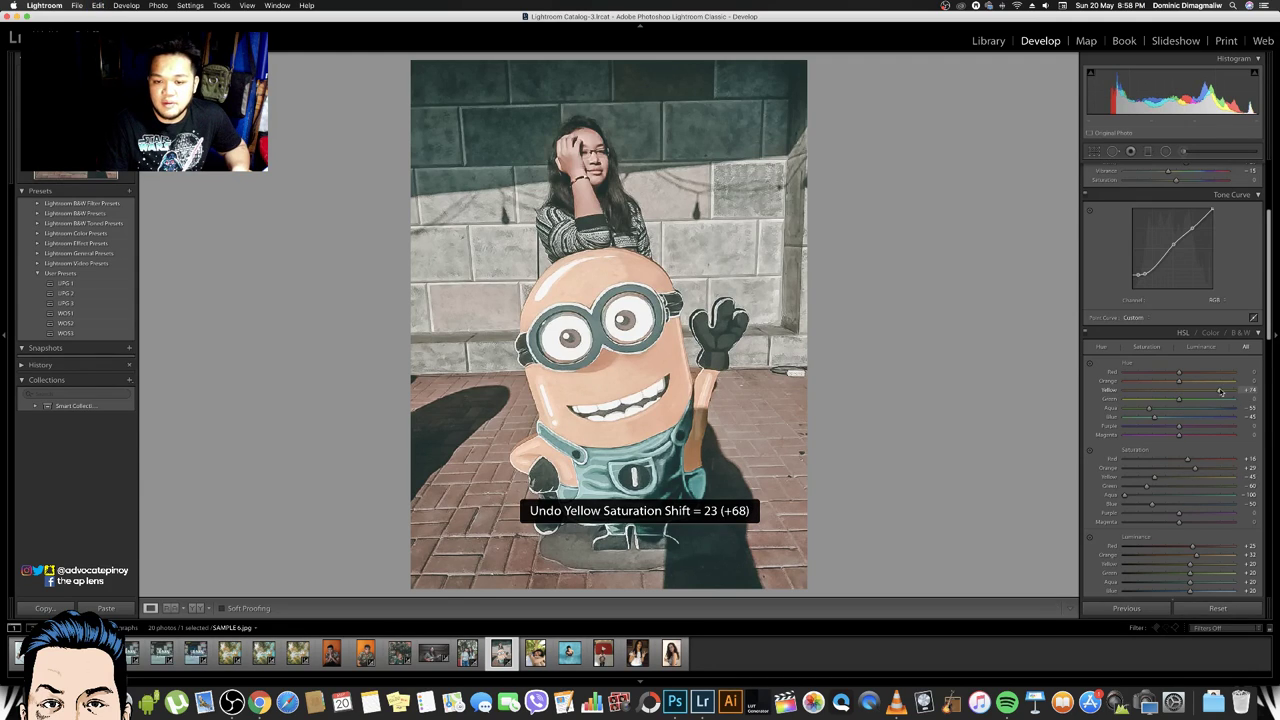
pyautogui.hotkey('ctrl', 'z')
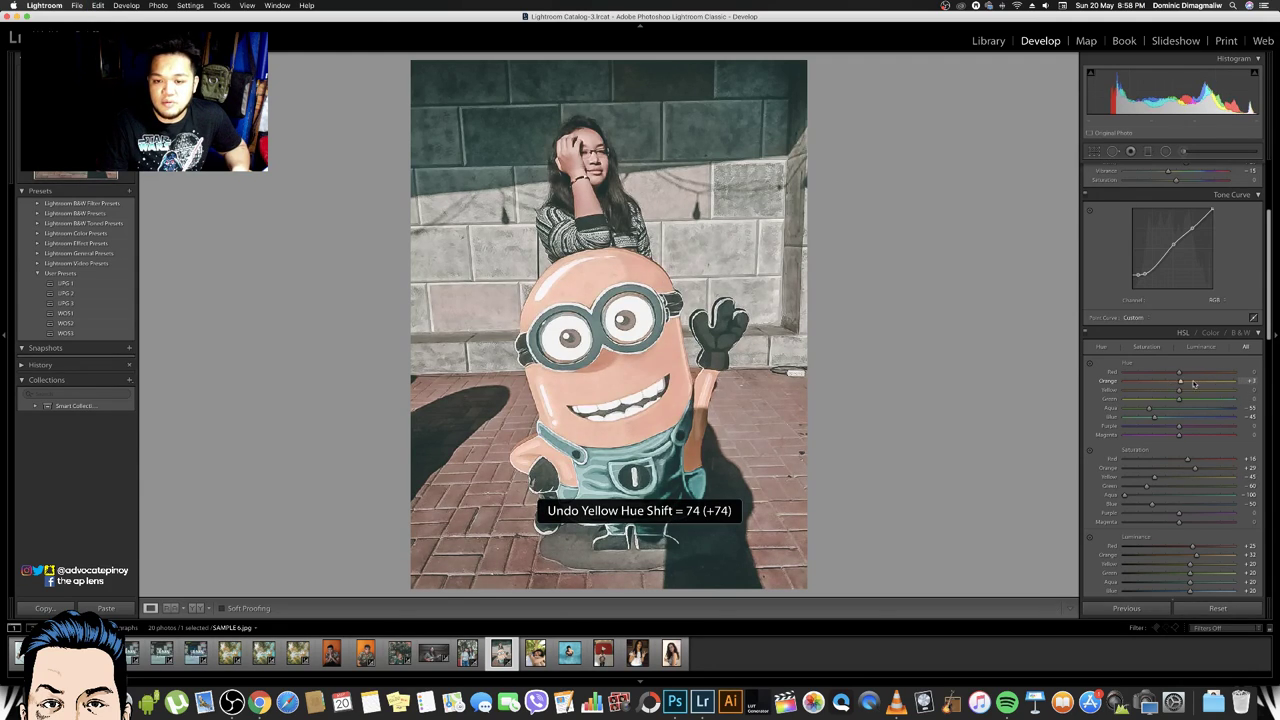
pyautogui.moveTo(1181, 383); pyautogui.dragTo(1179, 384)
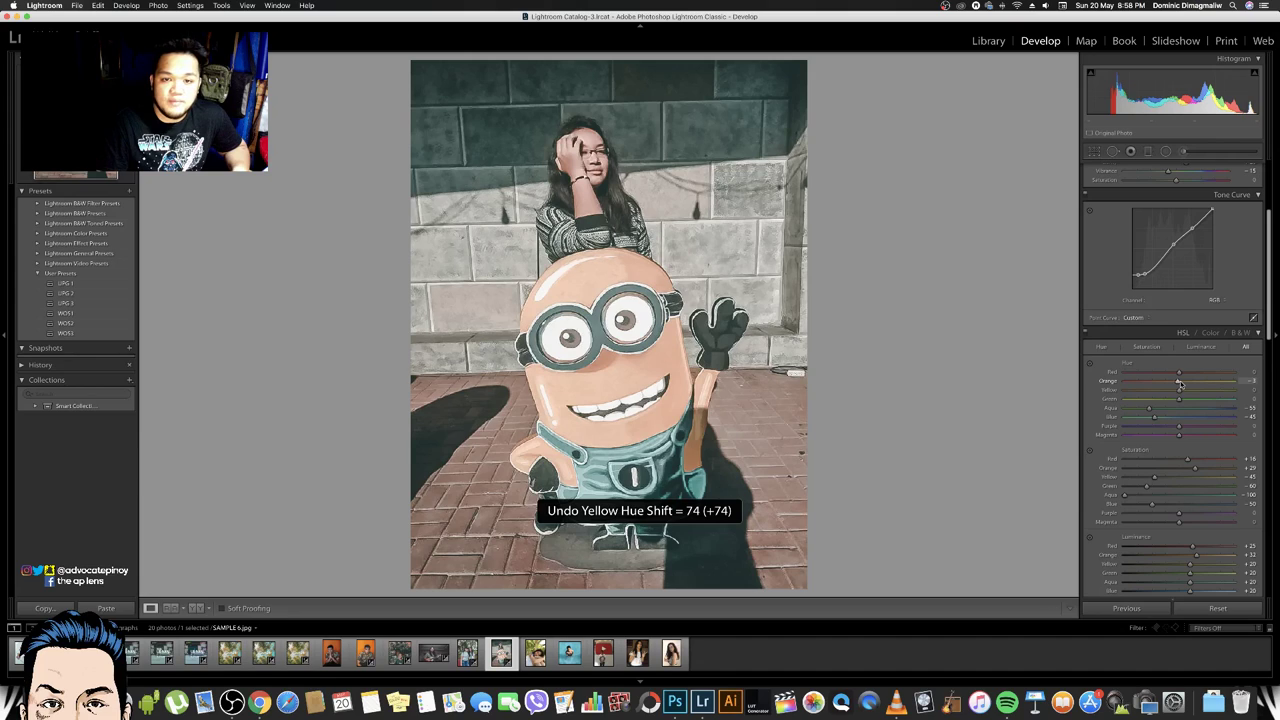
pyautogui.scroll(-5, 1179, 420)
pyautogui.scroll(-5, 1179, 470)
pyautogui.scroll(-3, 1178, 510)
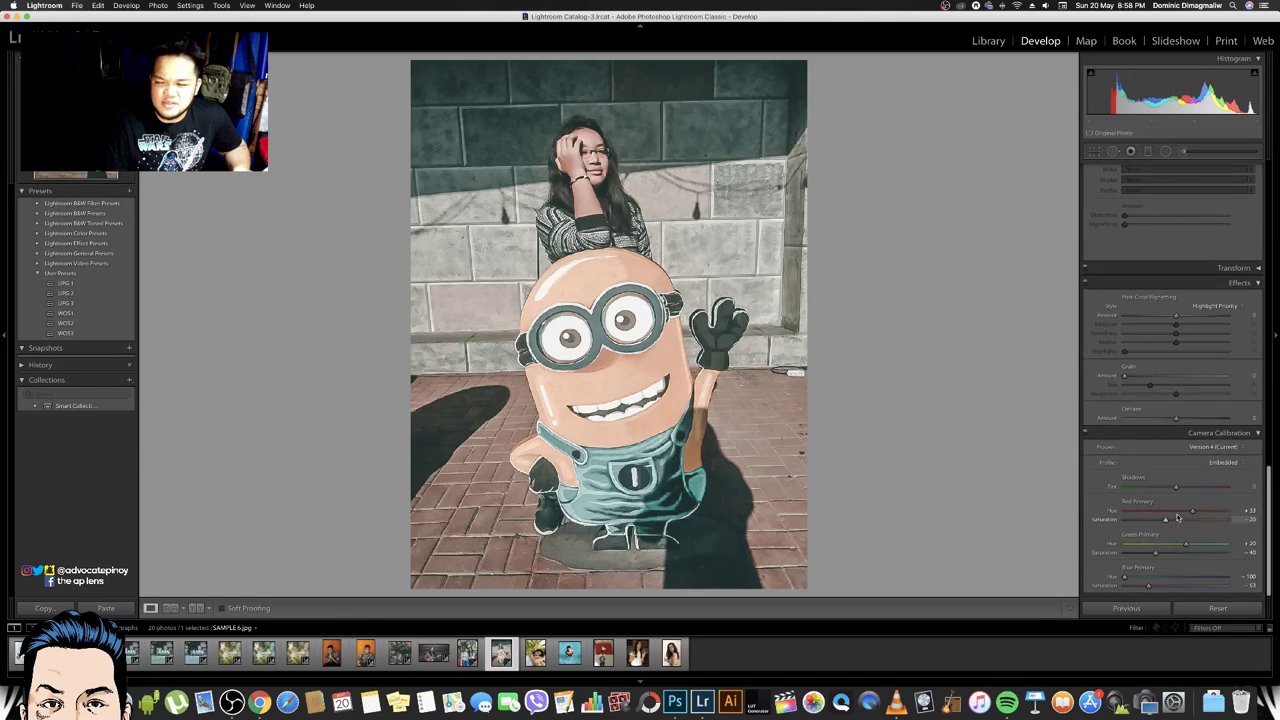
pyautogui.scroll(1, 1145, 358)
pyautogui.scroll(10, 1153, 362)
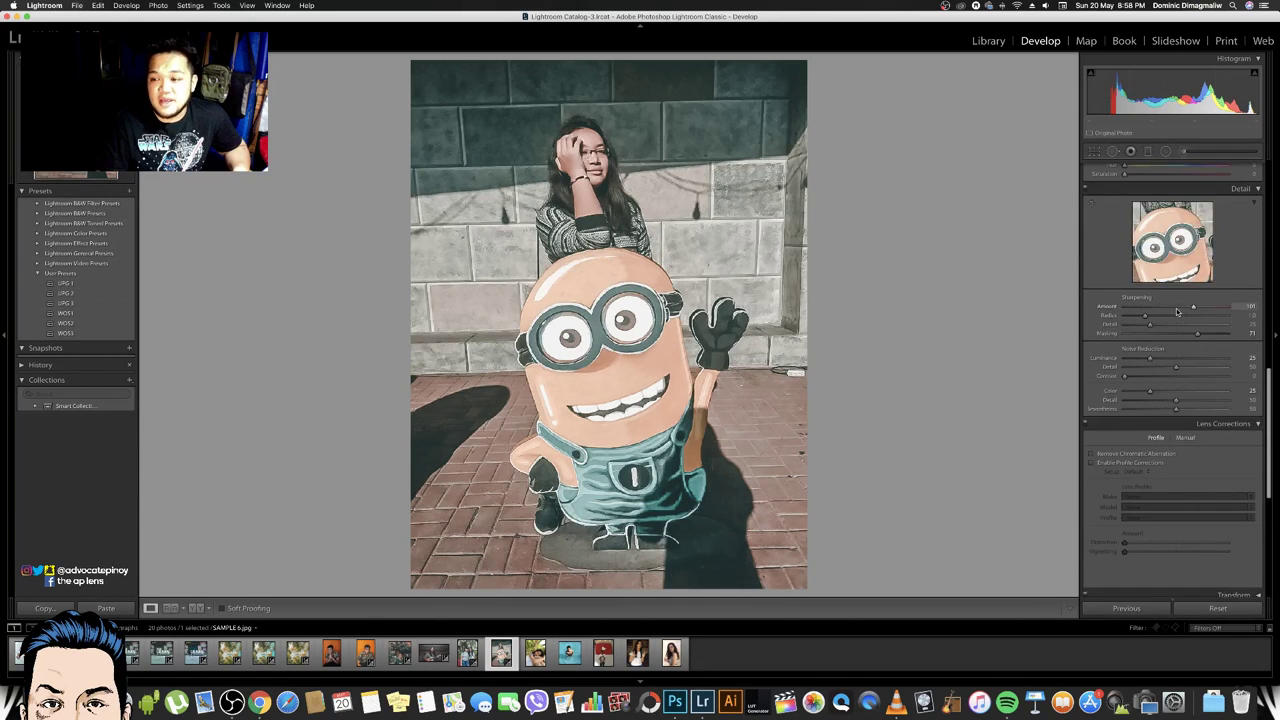
pyautogui.scroll(-1, 1187, 344)
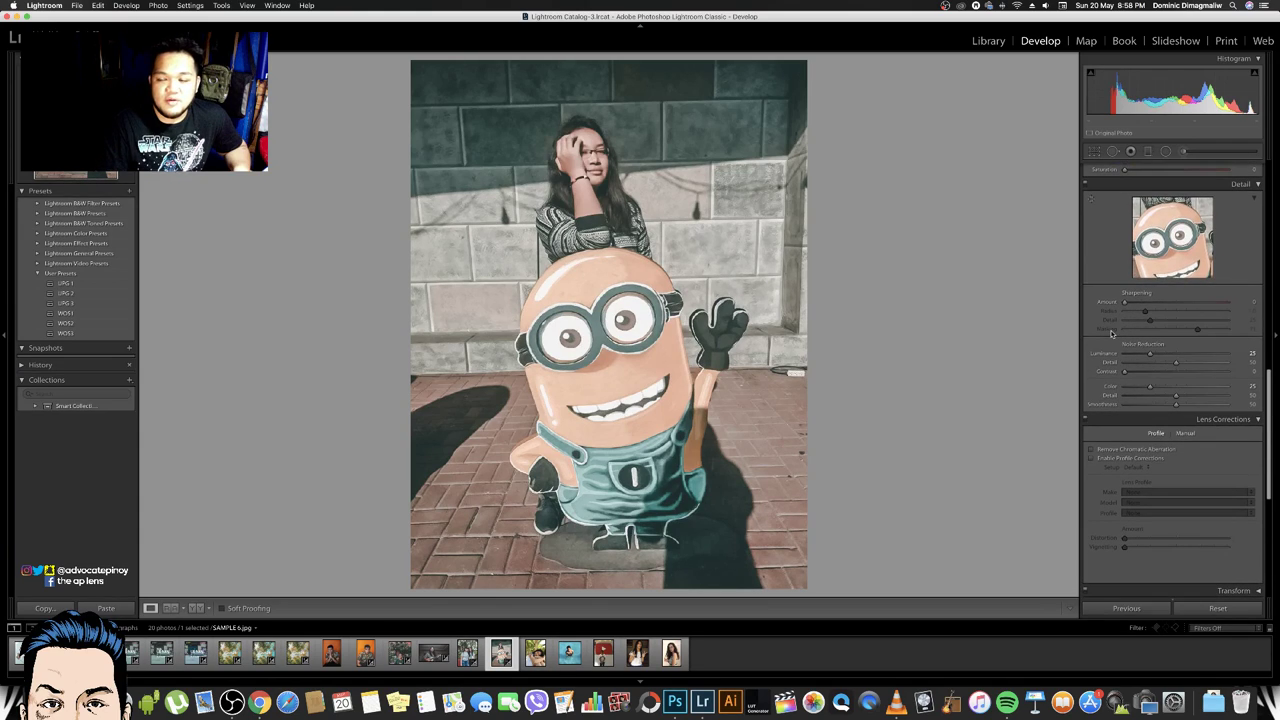
pyautogui.scroll(-1, 1149, 334)
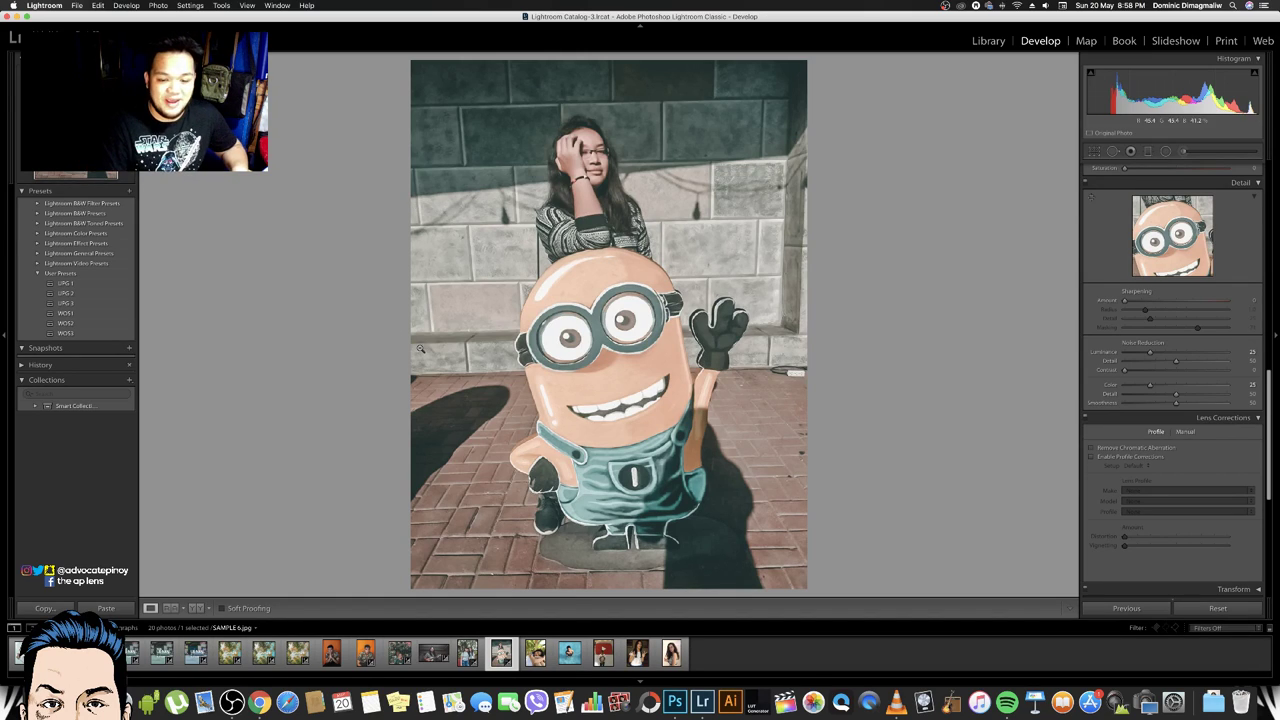
# Open the palm-tree portrait SAMPLE 7.jpg and try WOS1 and WOS2, ending on WOS3
pyautogui.click(535, 652)
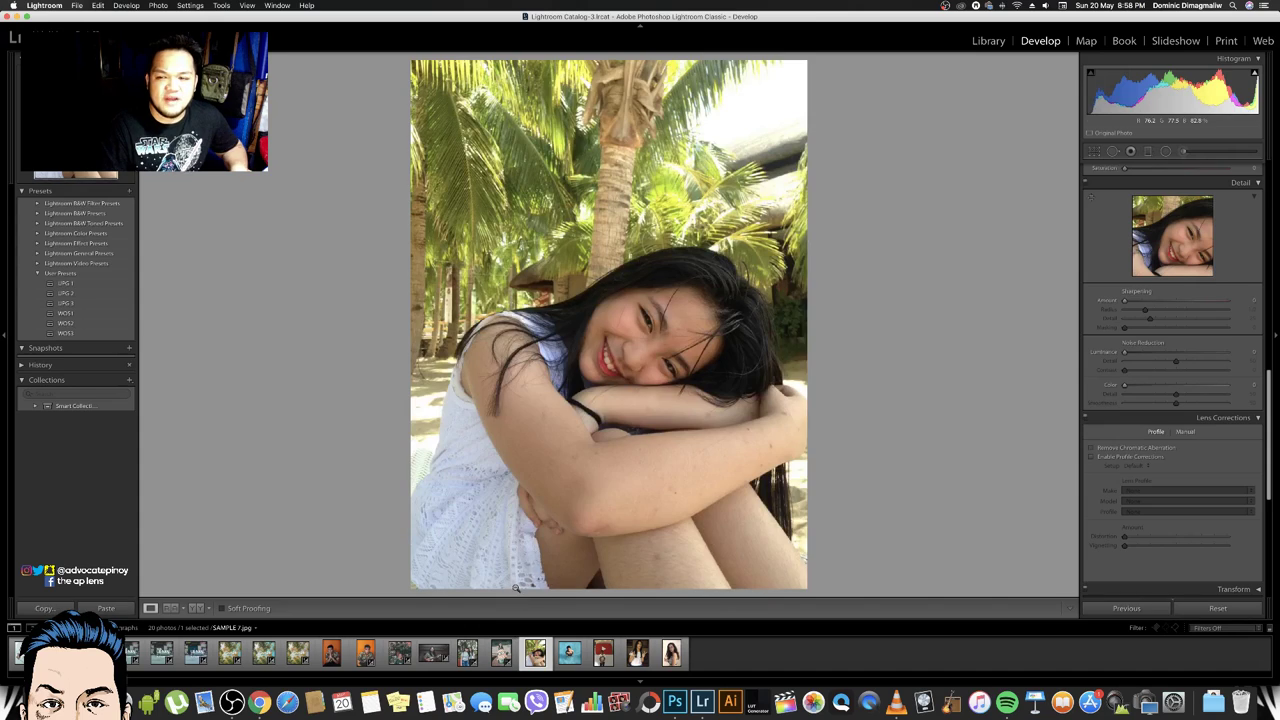
pyautogui.click(110, 315)
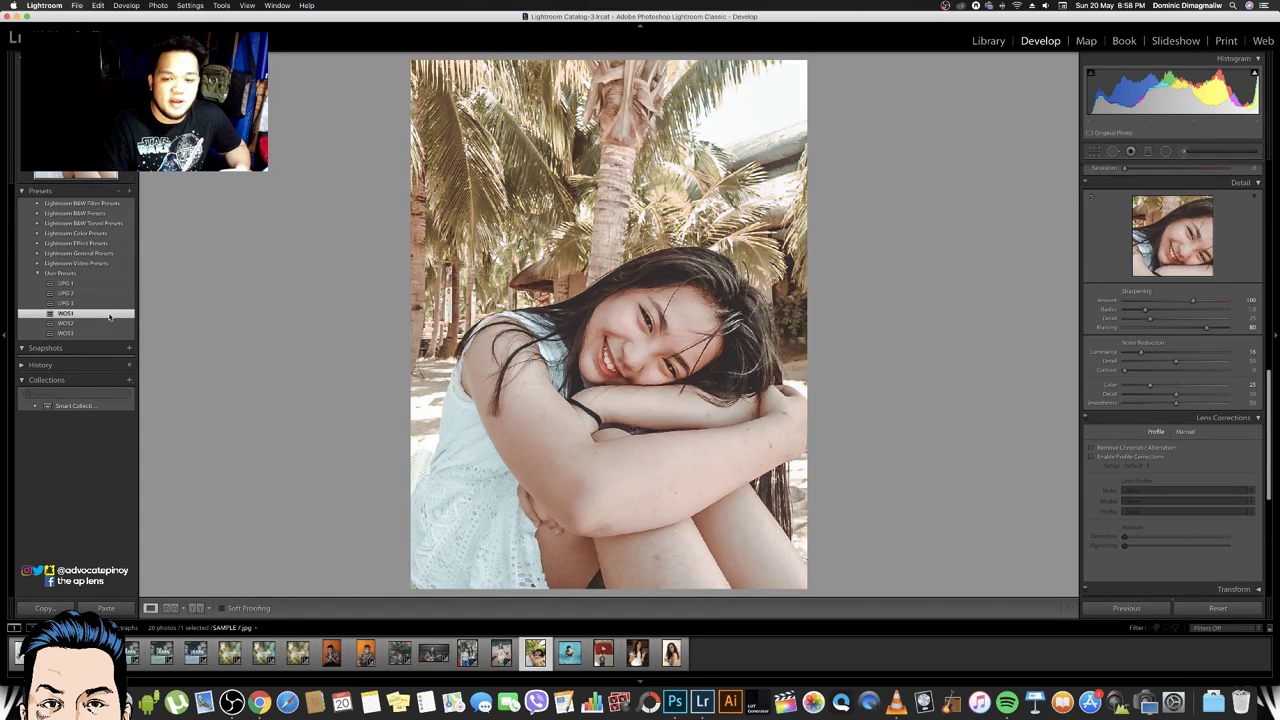
pyautogui.click(109, 324)
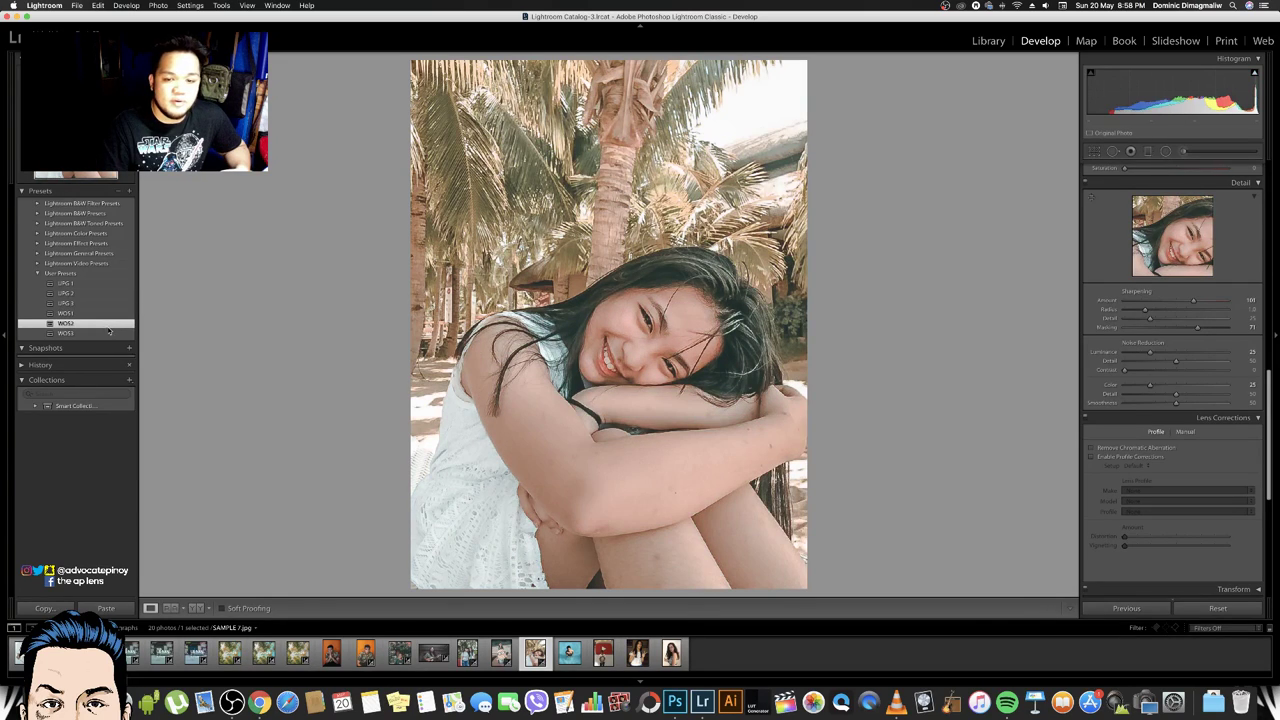
pyautogui.click(109, 333)
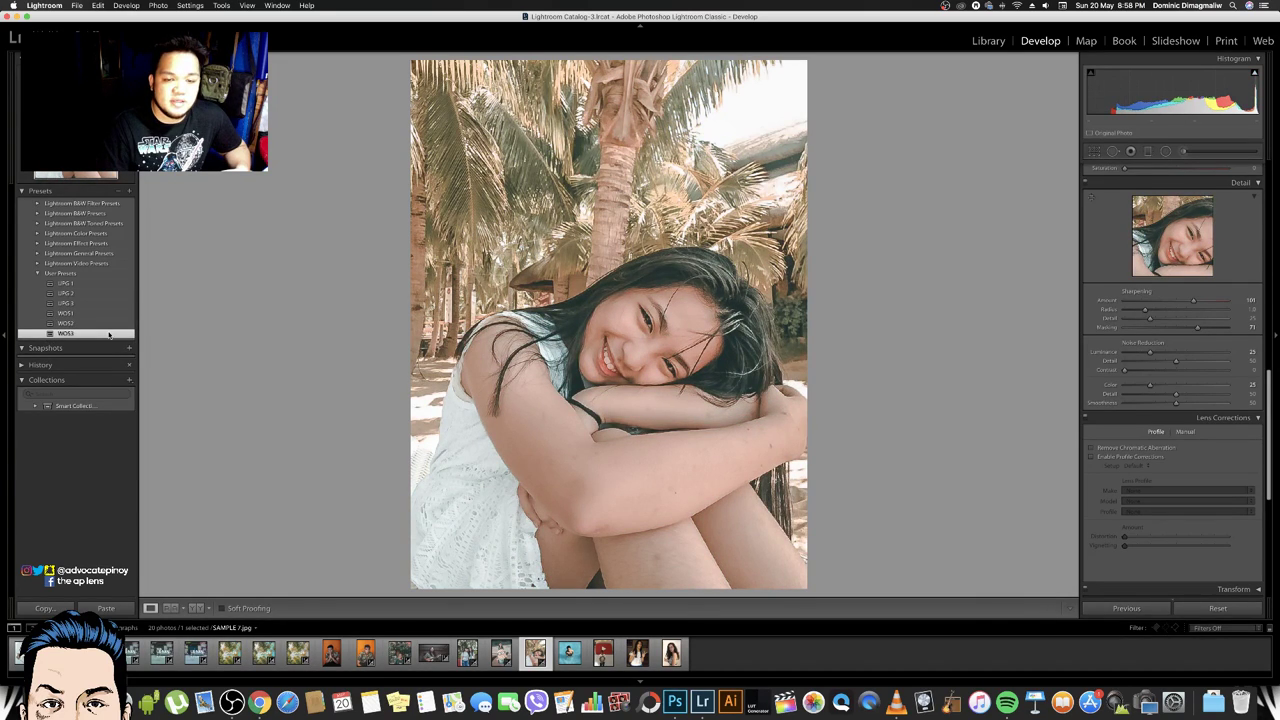
# Lower exposure slightly, reshape the tone curve midtones and pull its white point down
pyautogui.scroll(5, 1200, 300)
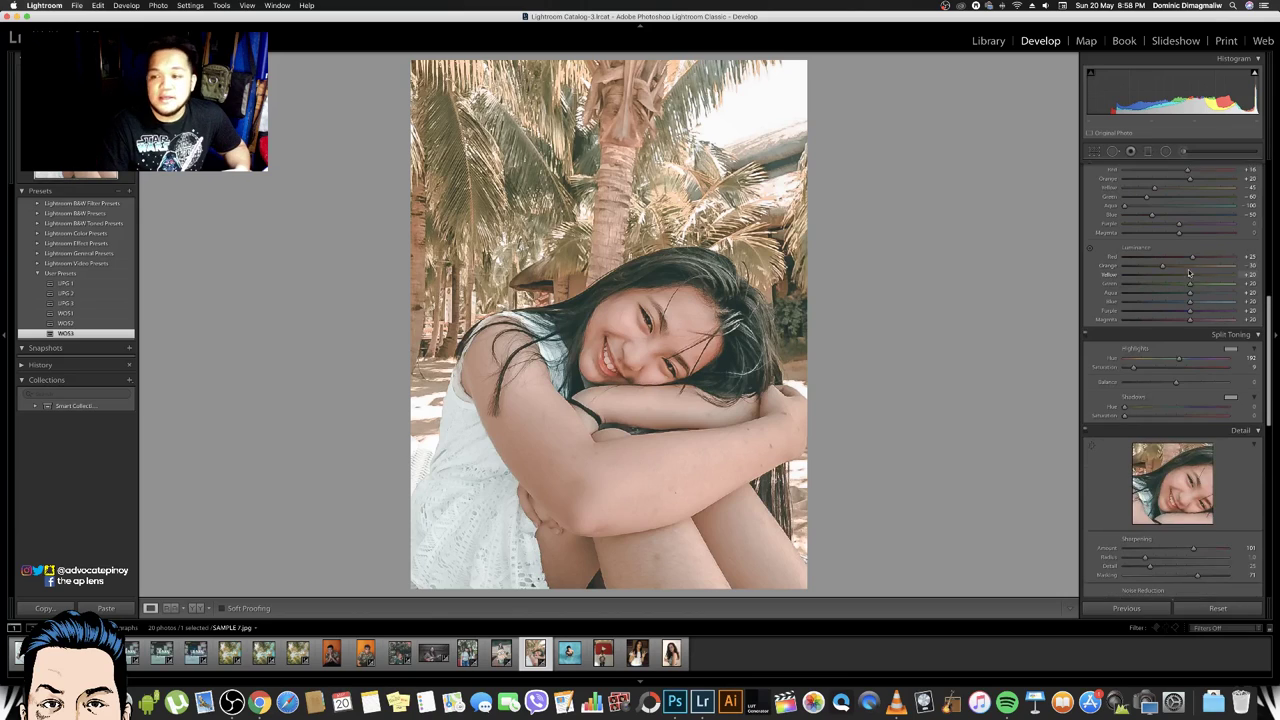
pyautogui.scroll(5, 1180, 380)
pyautogui.scroll(5, 1165, 440)
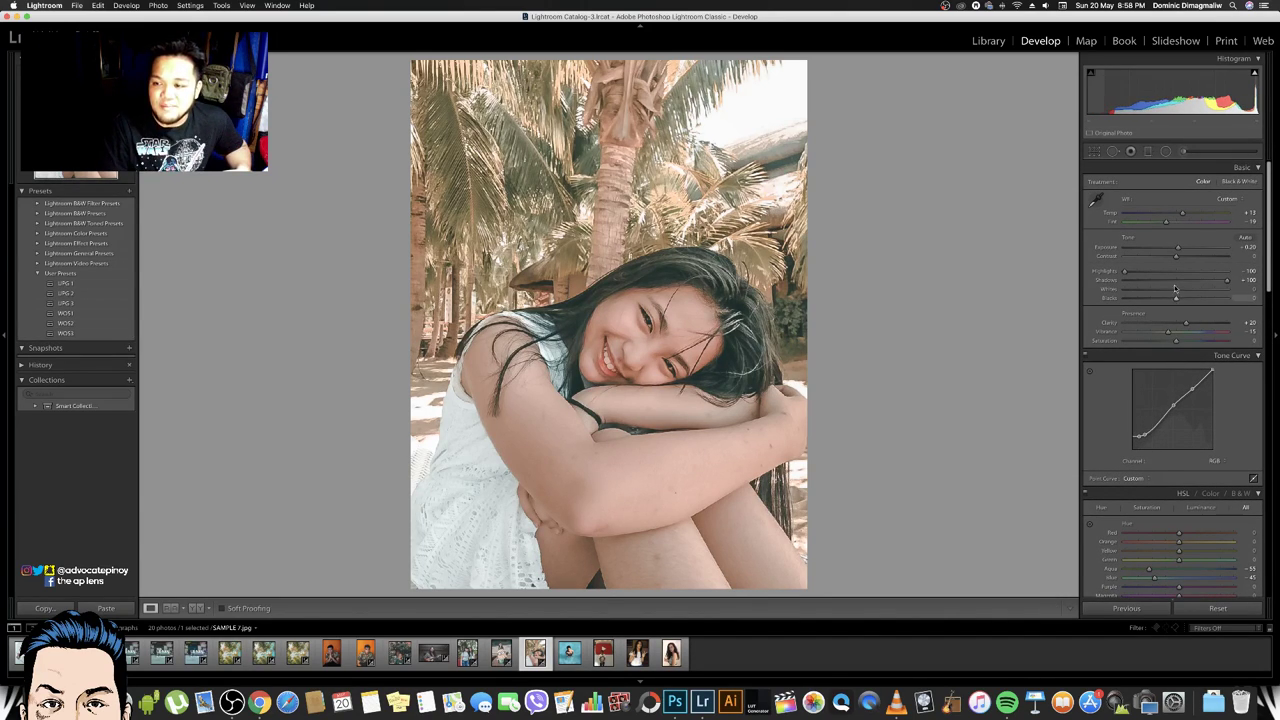
pyautogui.moveTo(1177, 248); pyautogui.dragTo(1174, 248)
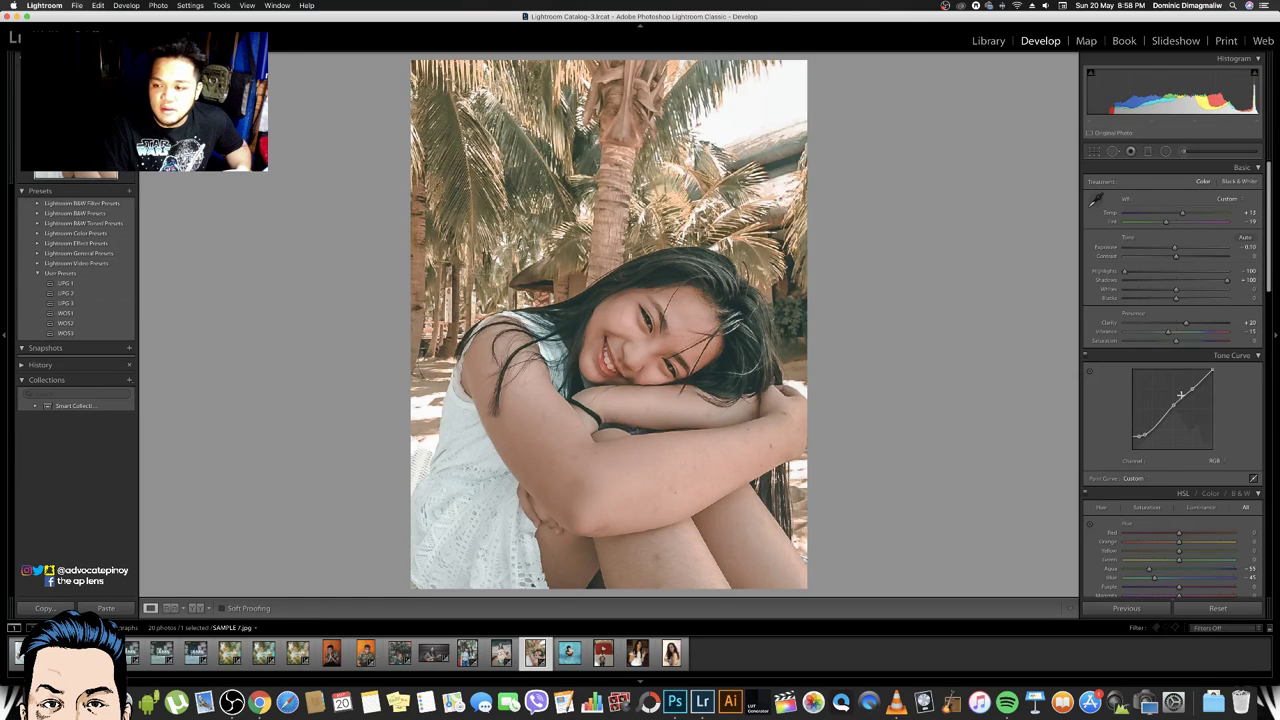
pyautogui.moveTo(1174, 409); pyautogui.dragTo(1172, 409)
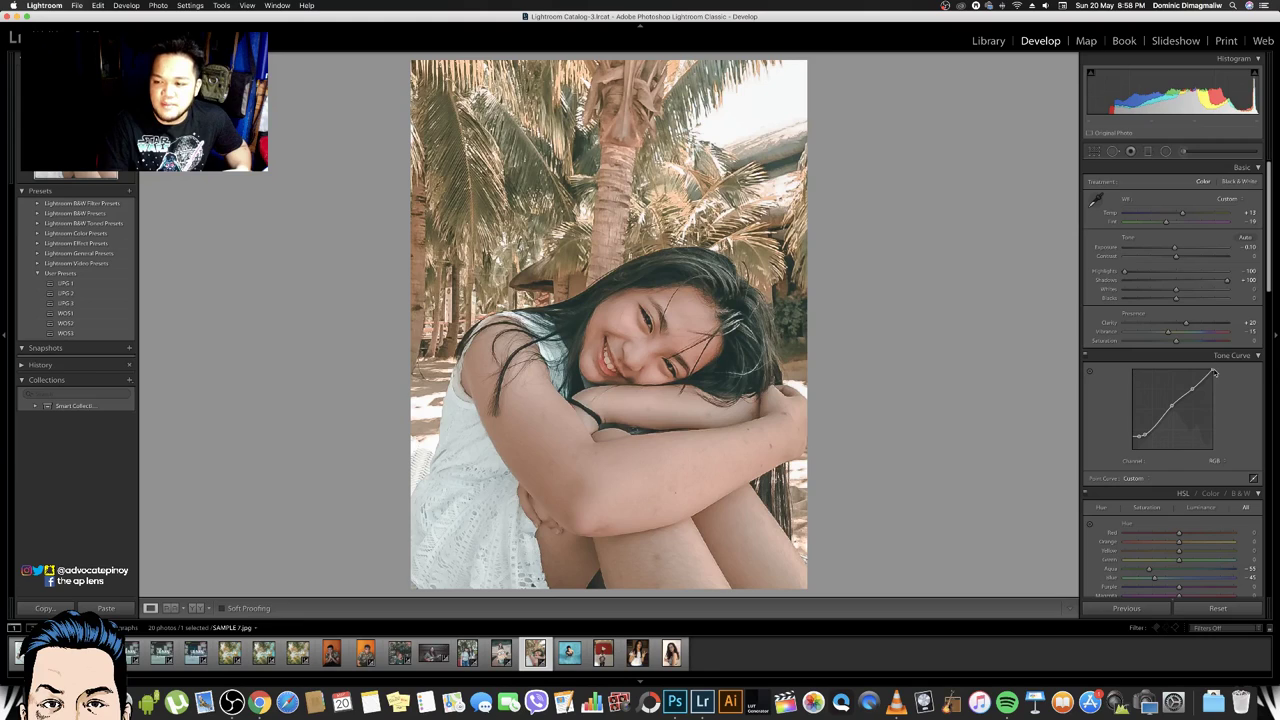
pyautogui.moveTo(1213, 373); pyautogui.dragTo(1219, 375)
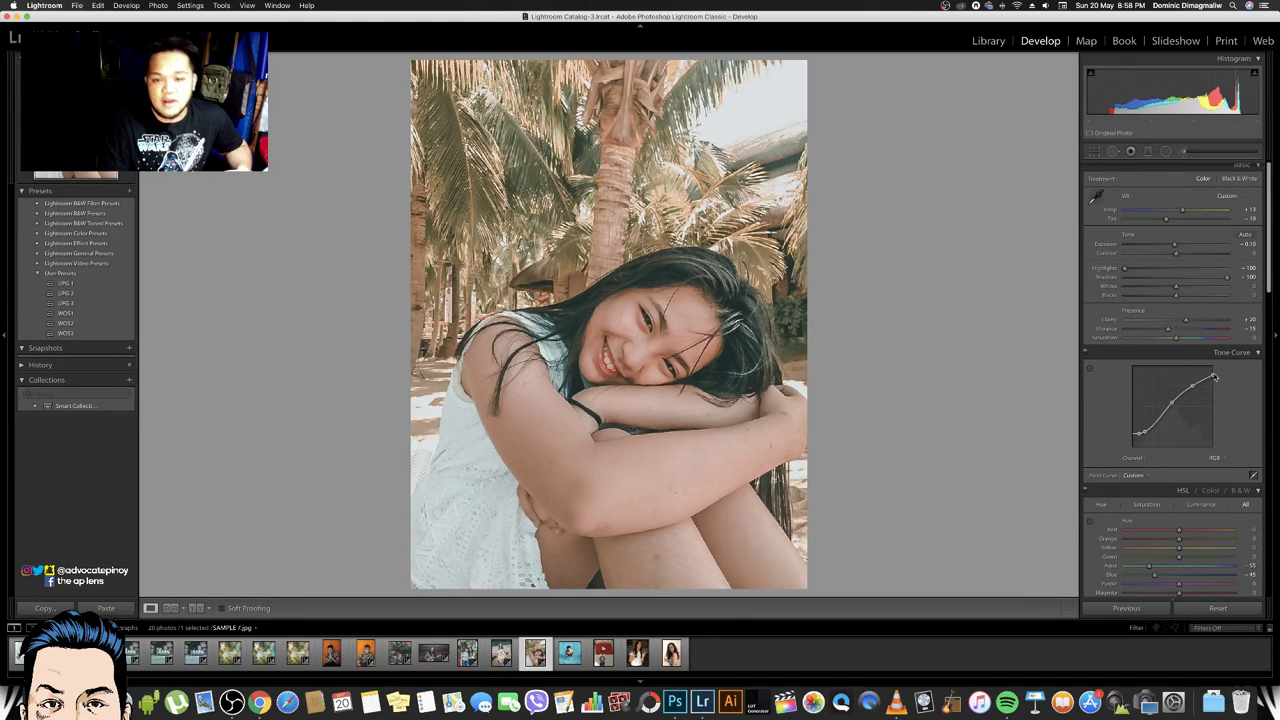
# Bump Orange saturation, undo the Orange and Yellow luminance shifts, and move to SAMPLE 8.jpg
pyautogui.scroll(-5, 1181, 515)
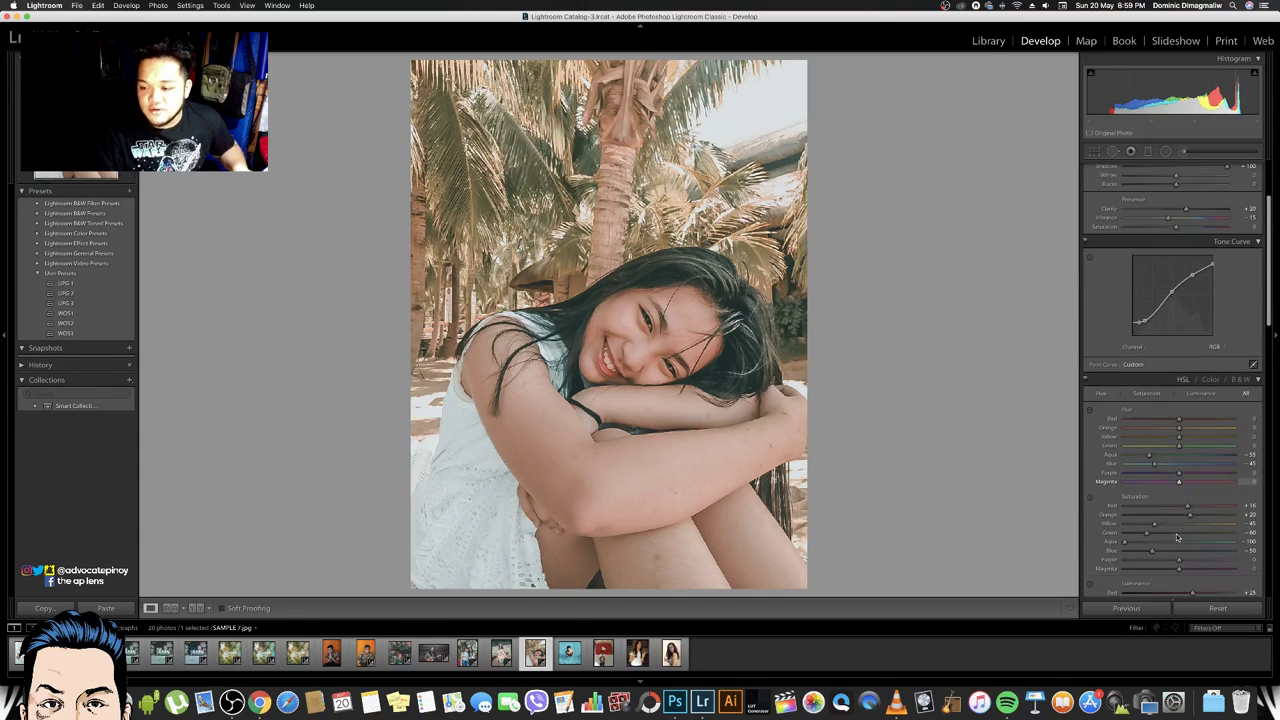
pyautogui.click(1192, 502)
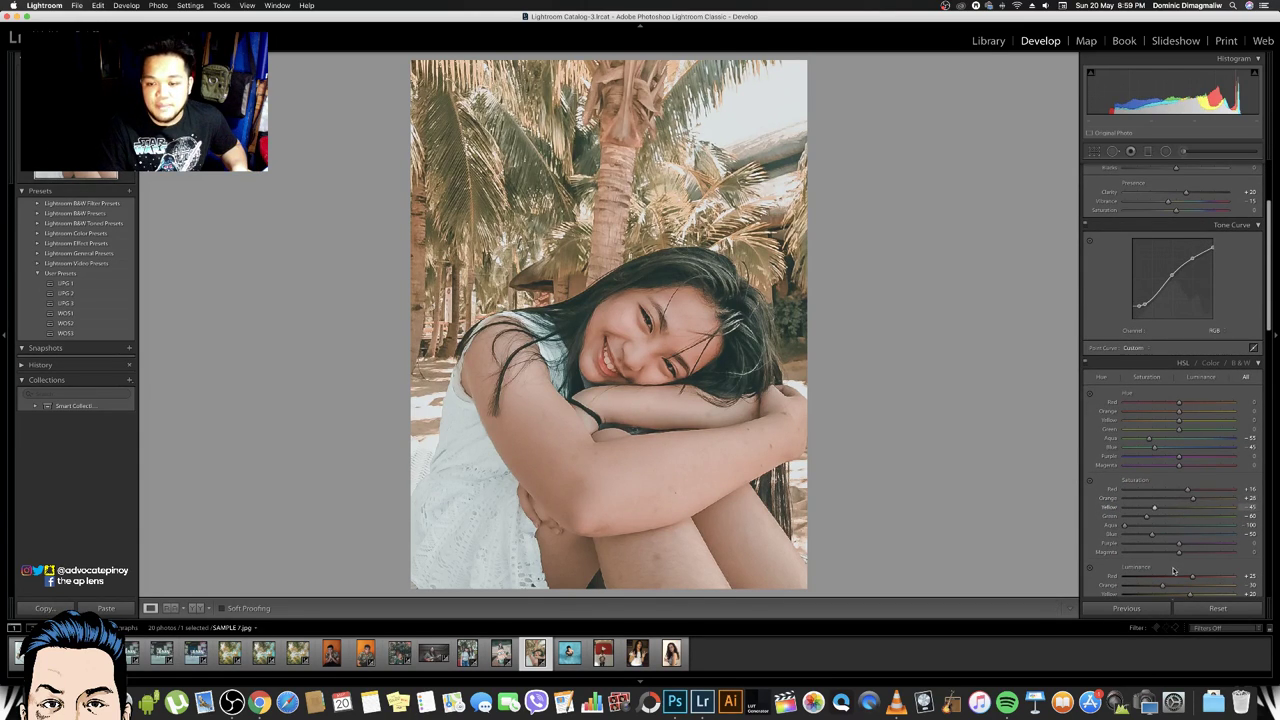
pyautogui.scroll(-2, 1185, 505)
pyautogui.moveTo(1162, 527); pyautogui.dragTo(1179, 530)
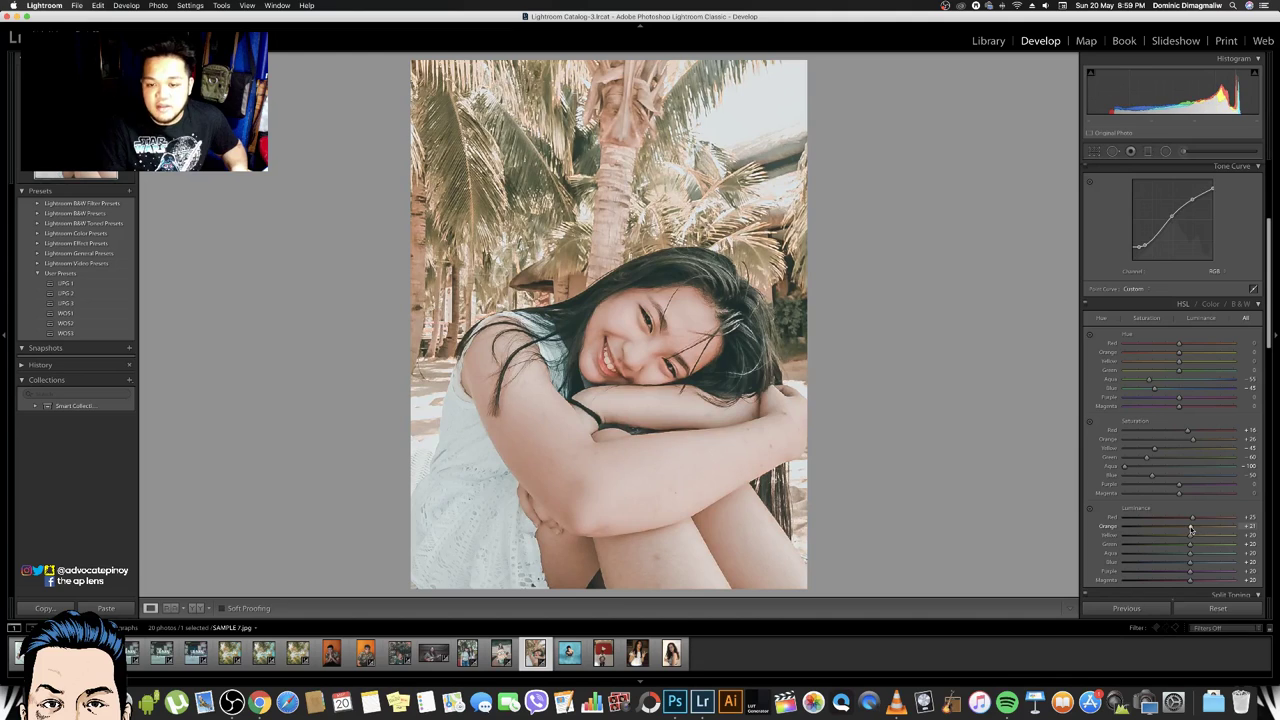
pyautogui.hotkey('ctrl', 'z')
pyautogui.press('super+z')
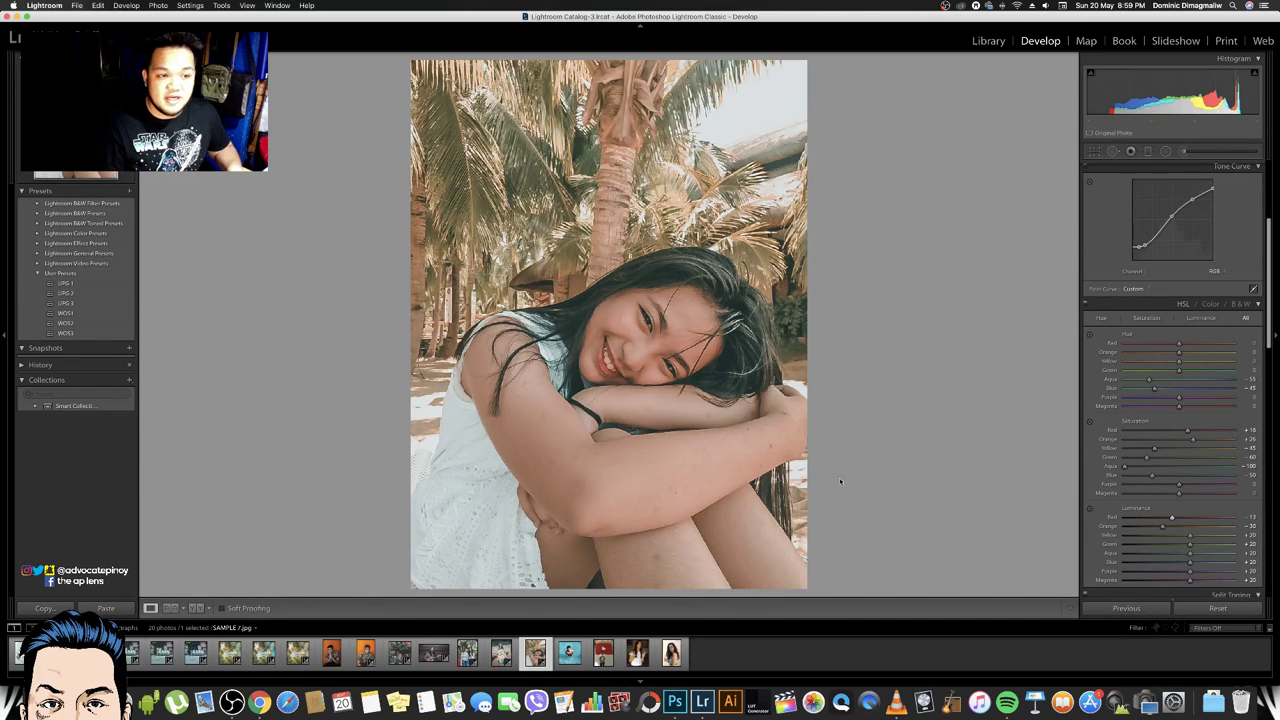
pyautogui.press('Right')
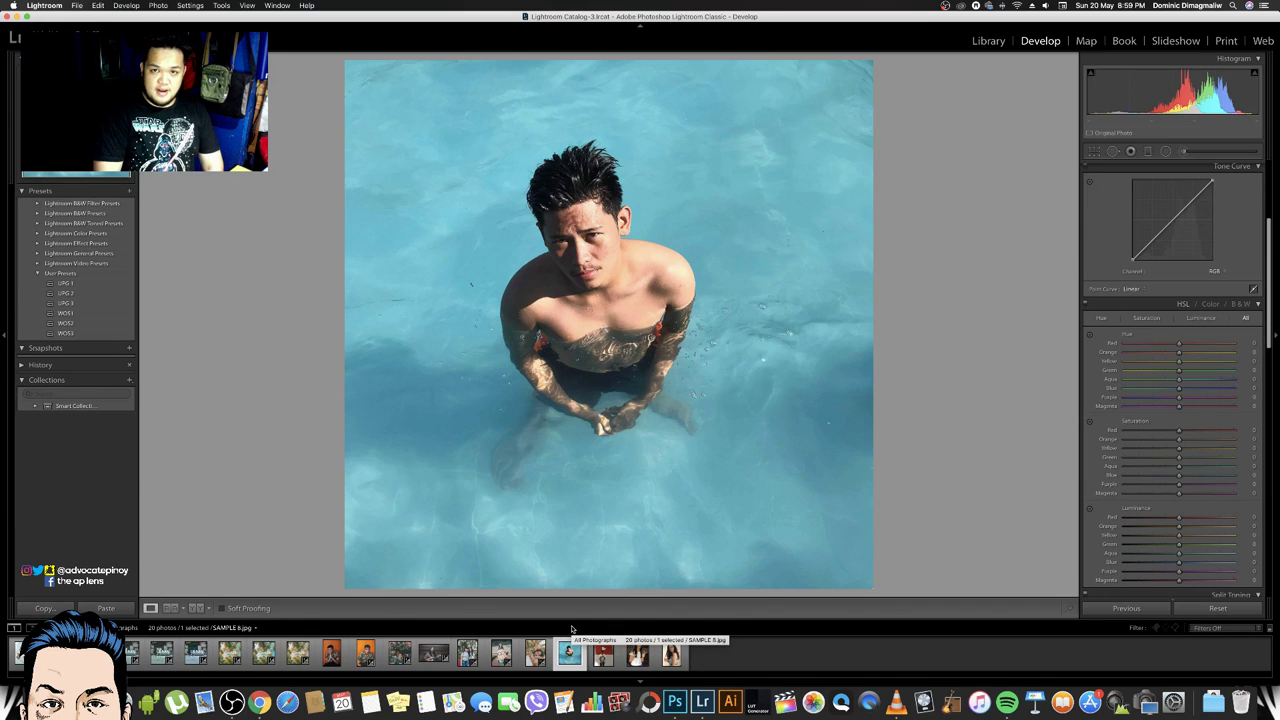
# Apply WOS2 to SAMPLE 8.jpg, raise exposure slightly and undo the Blacks change
pyautogui.click(65, 323)
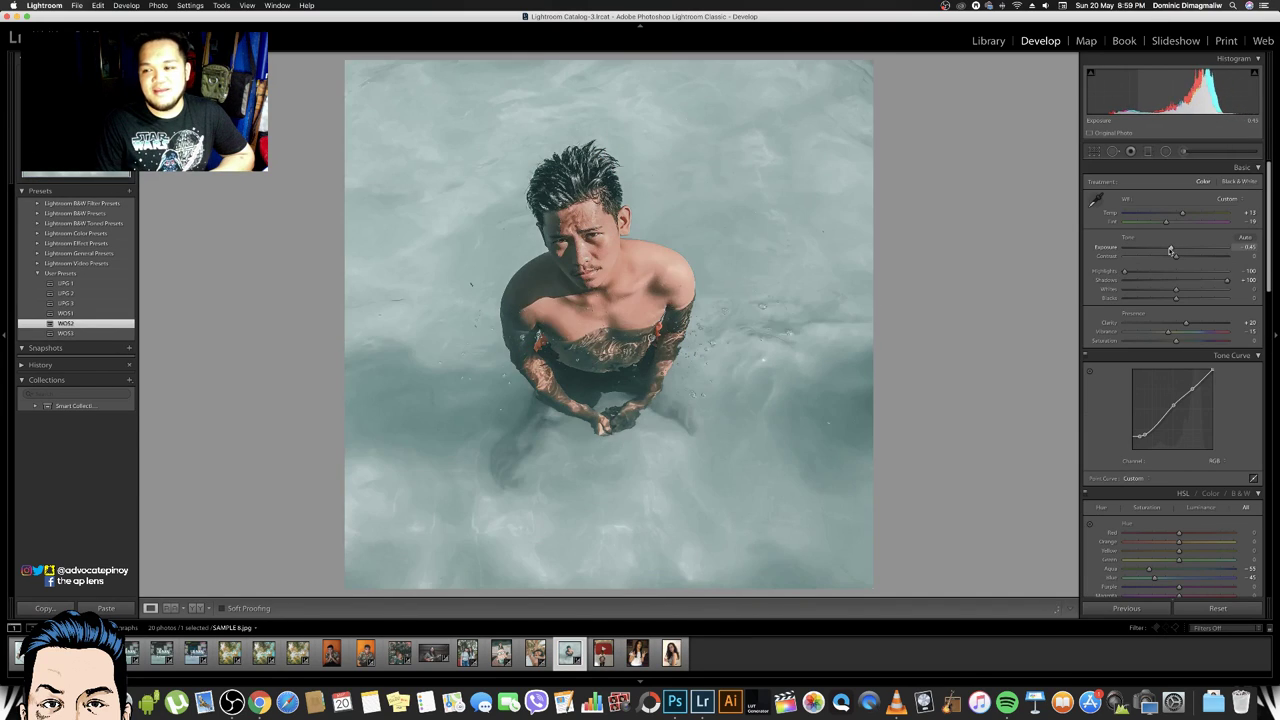
pyautogui.moveTo(1171, 250); pyautogui.dragTo(1172, 250)
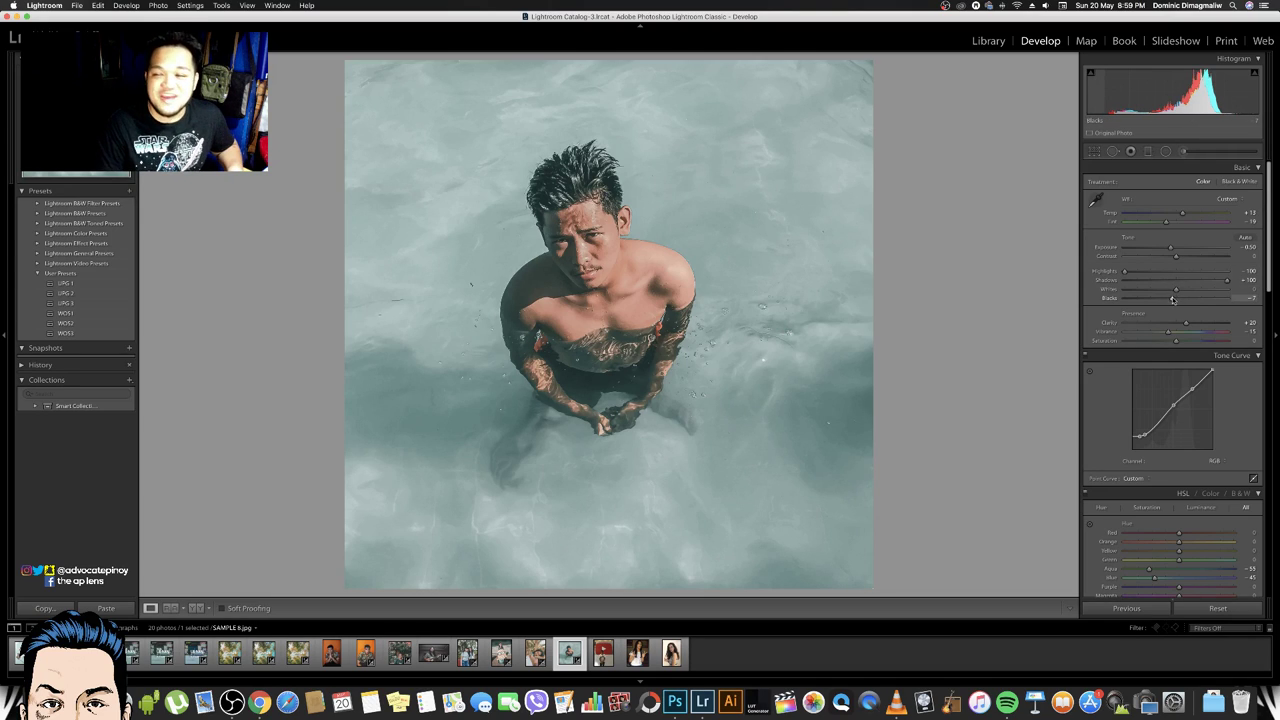
pyautogui.hotkey('ctrl', 'z')
# Set the Detail Sharpening Amount to 0 on the pool photo
pyautogui.scroll(-3, 1170, 330)
pyautogui.scroll(-10, 1166, 348)
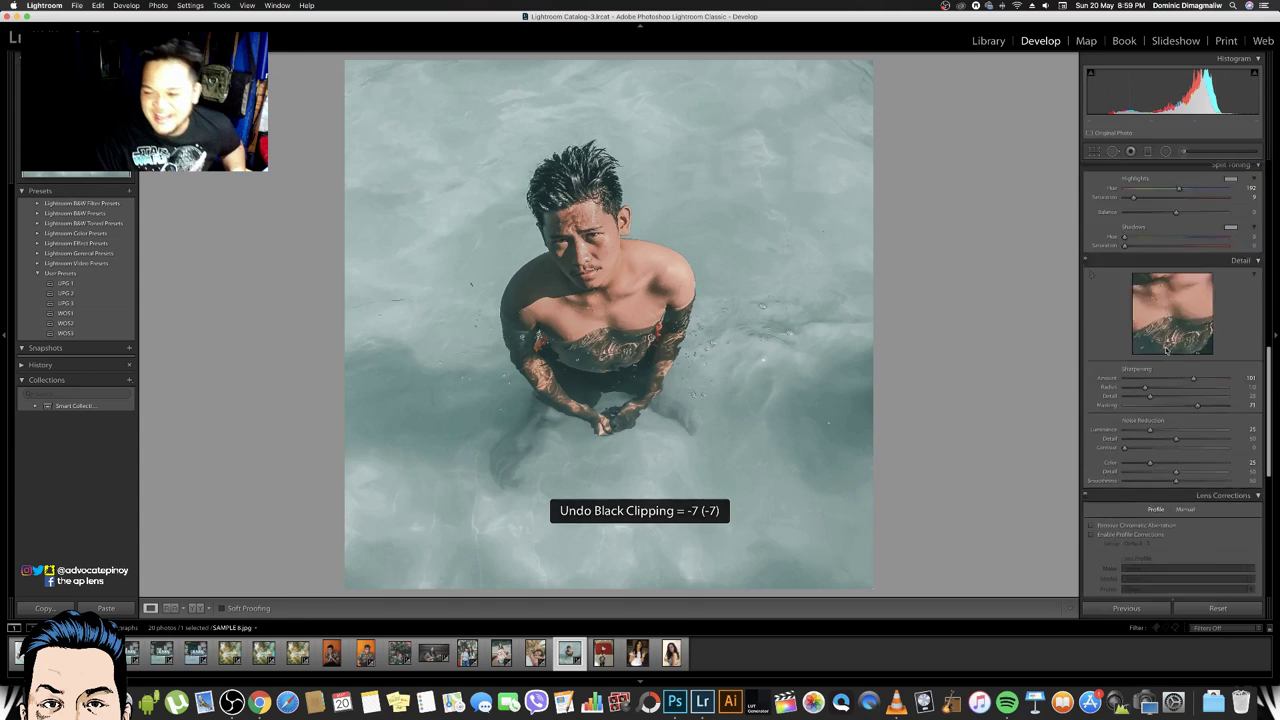
pyautogui.scroll(-5, 1170, 340)
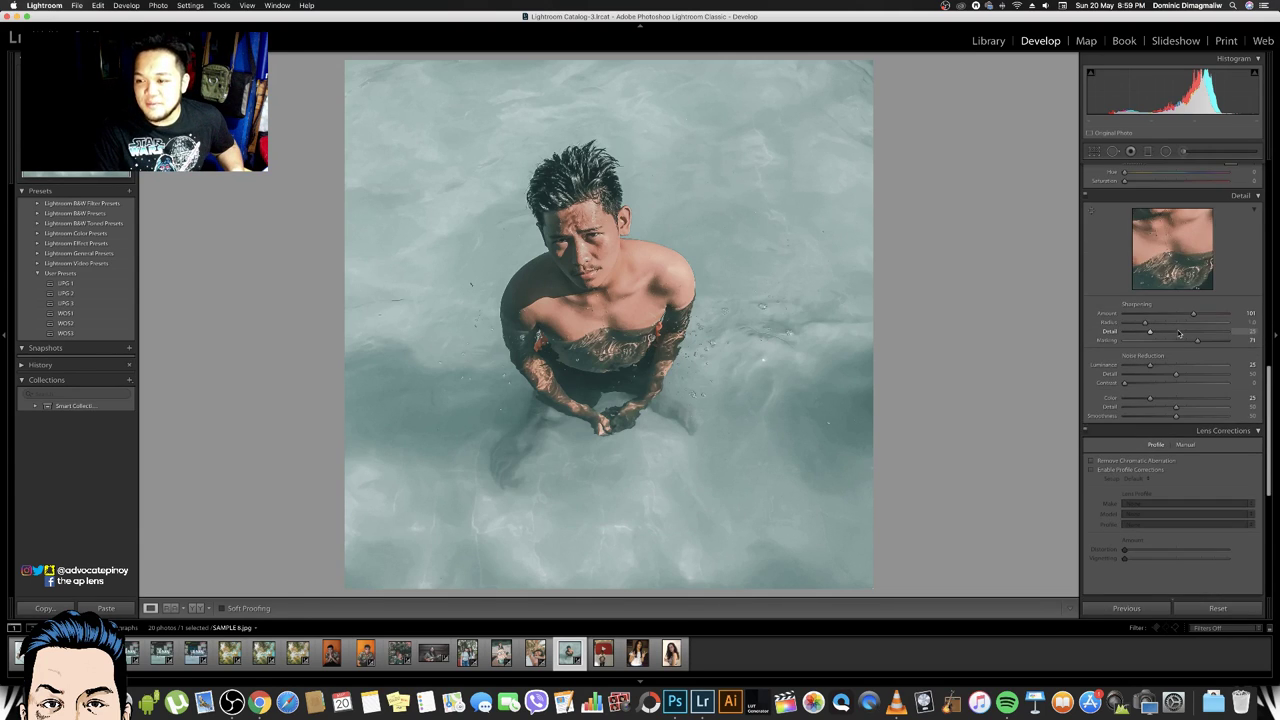
pyautogui.moveTo(1190, 313); pyautogui.dragTo(1124, 313)
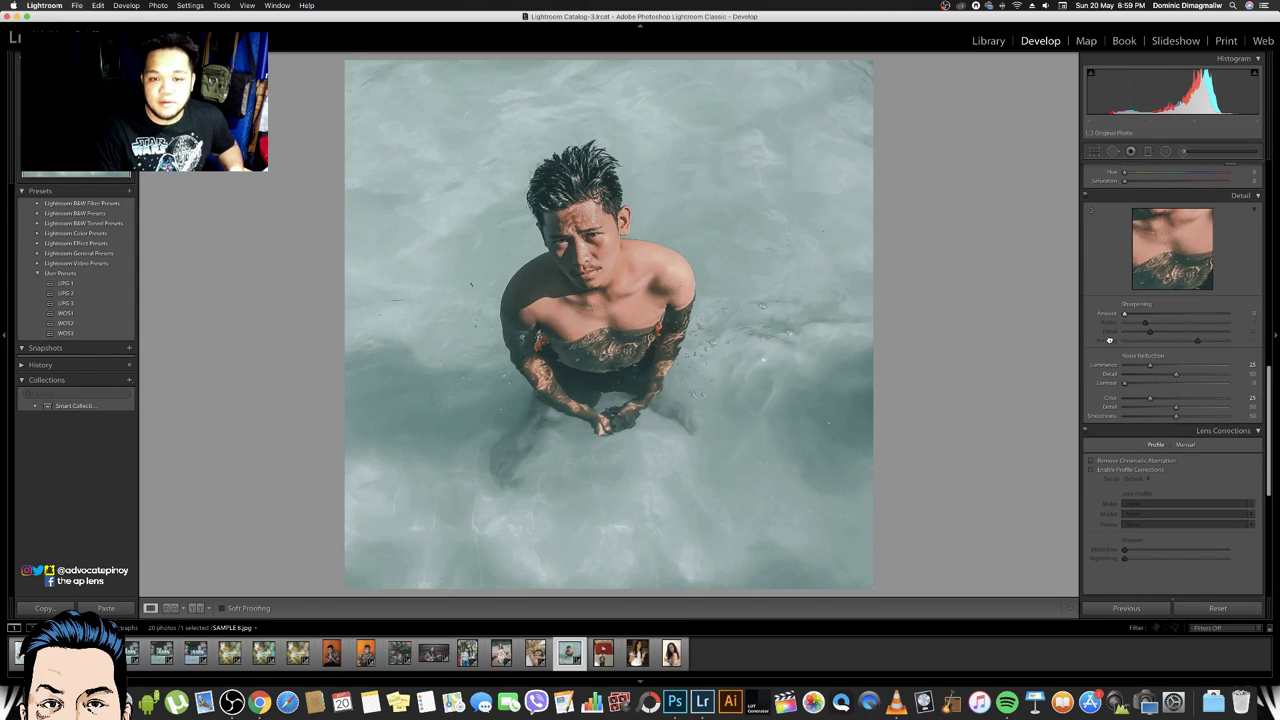
pyautogui.scroll(-1, 1109, 341)
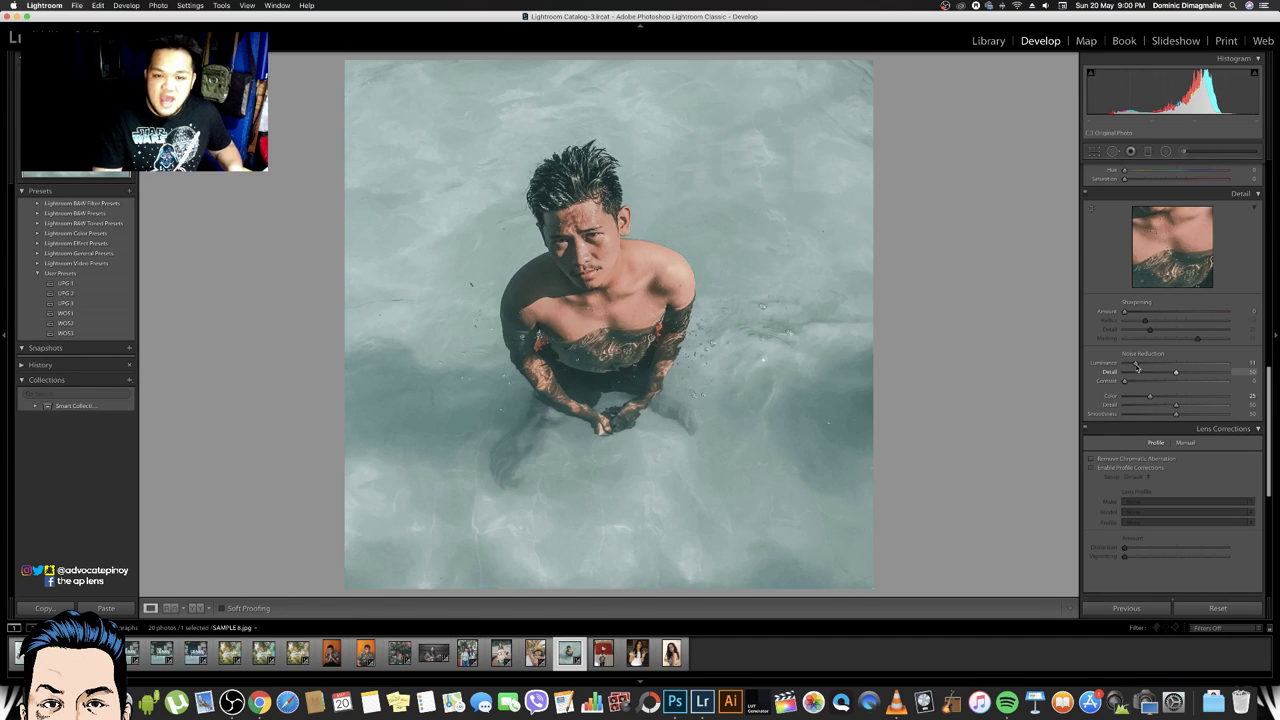
# Try two cooler Temp settings and undo both to keep the original white balance
pyautogui.scroll(5, 1136, 366)
pyautogui.scroll(5, 1145, 370)
pyautogui.scroll(3, 1155, 372)
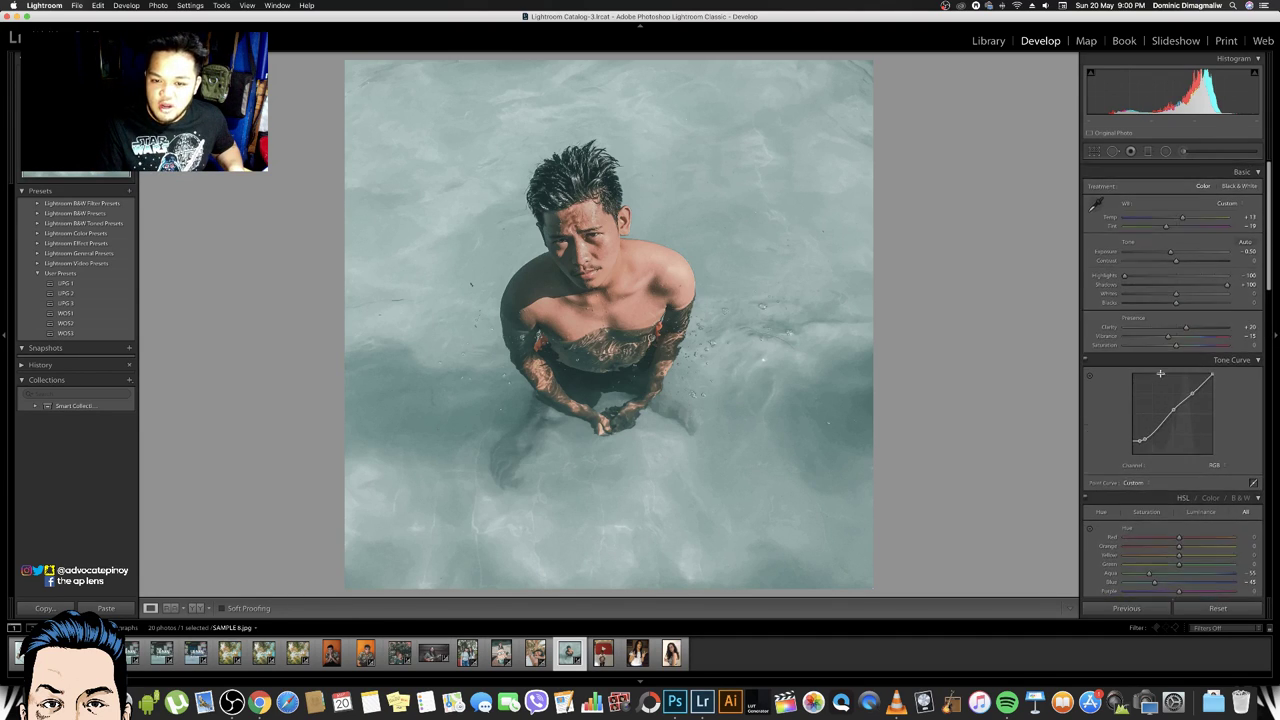
pyautogui.scroll(-1, 1157, 366)
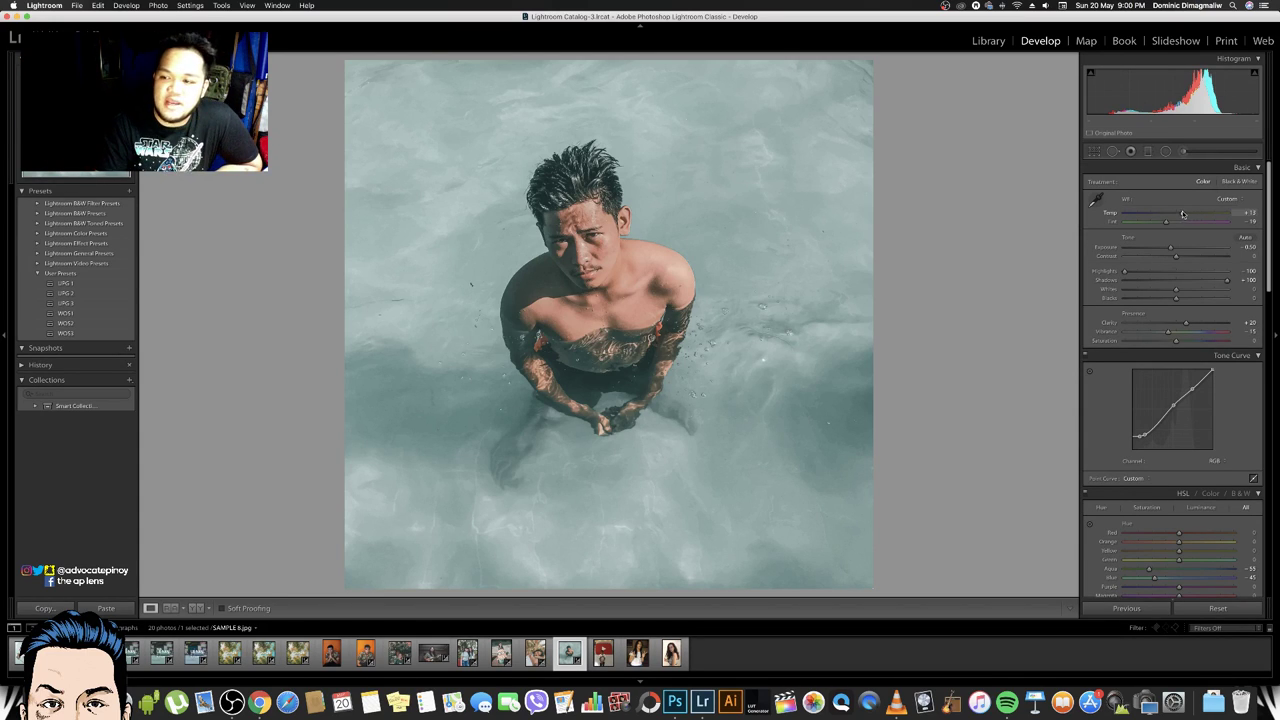
pyautogui.moveTo(1183, 214); pyautogui.dragTo(1166, 216)
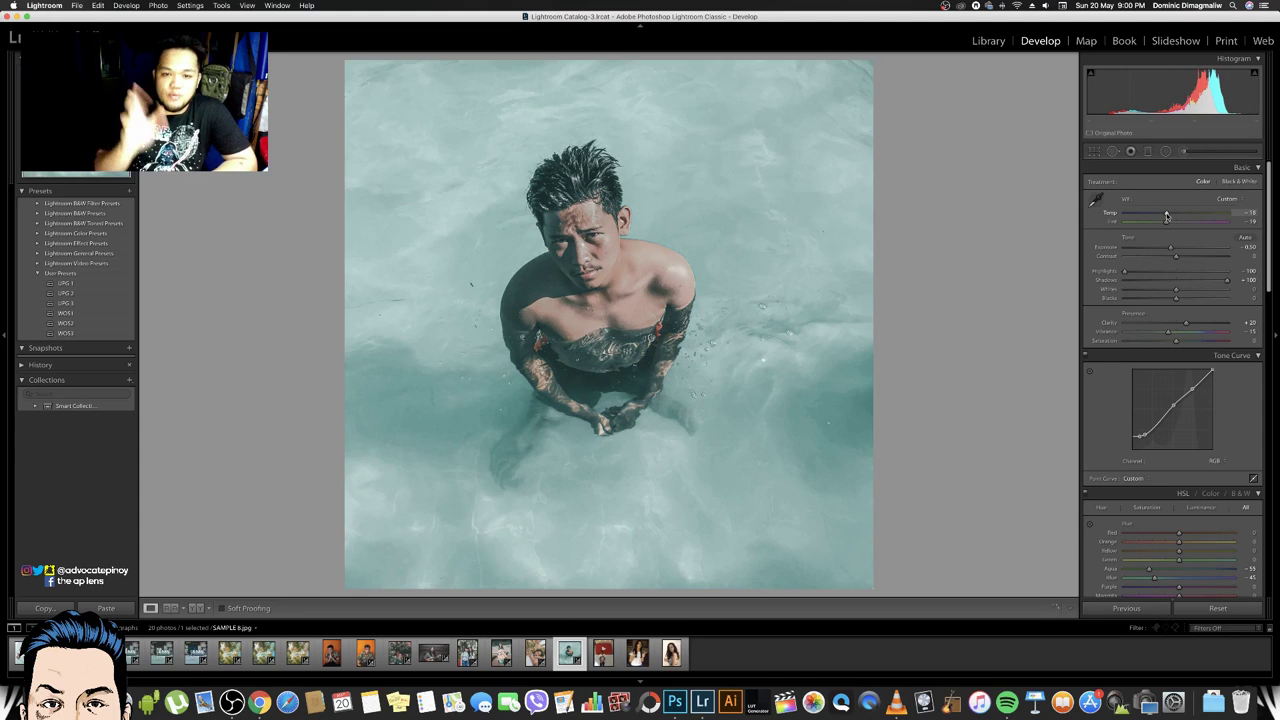
pyautogui.press('cmd+z')
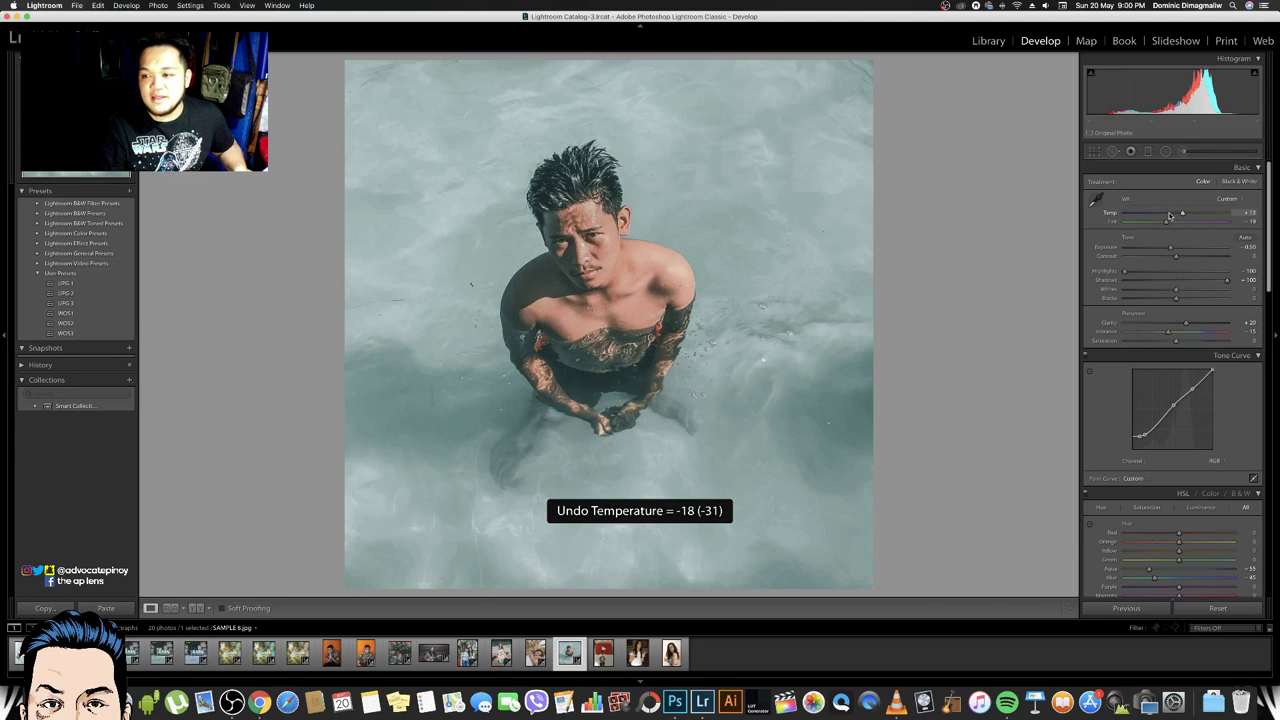
pyautogui.moveTo(1170, 216); pyautogui.dragTo(1153, 216)
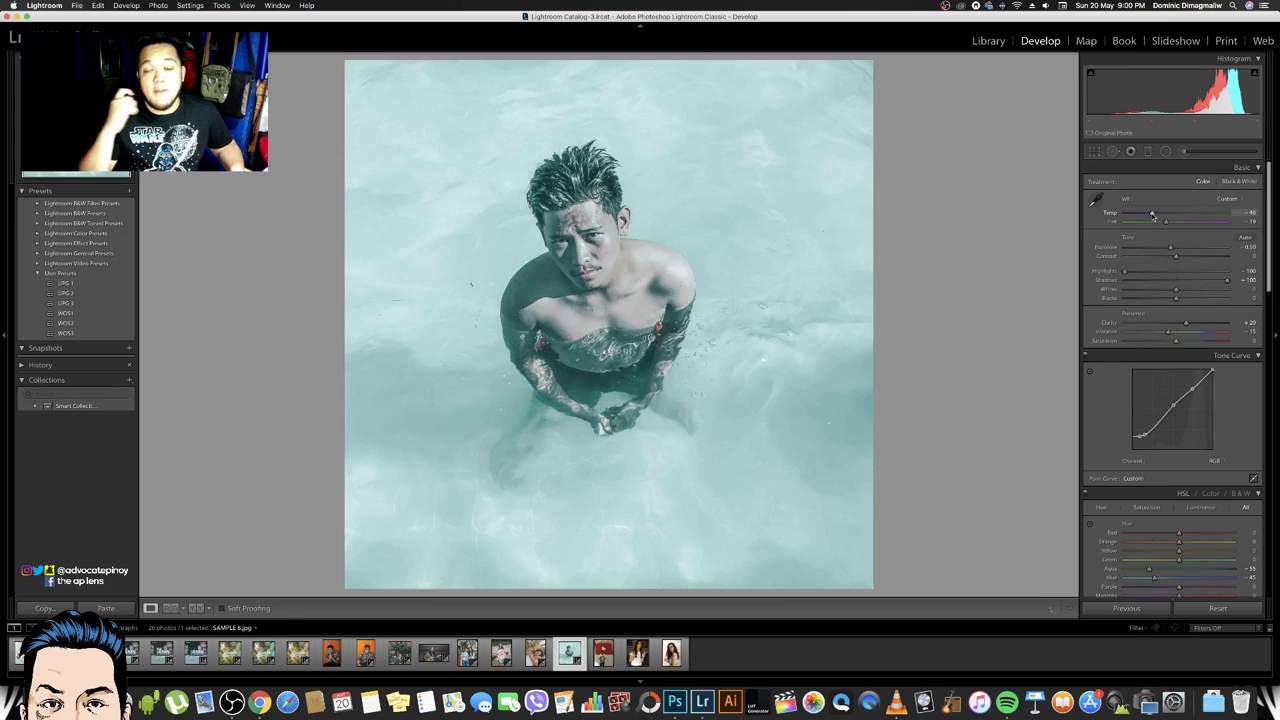
pyautogui.press('cmd+z')
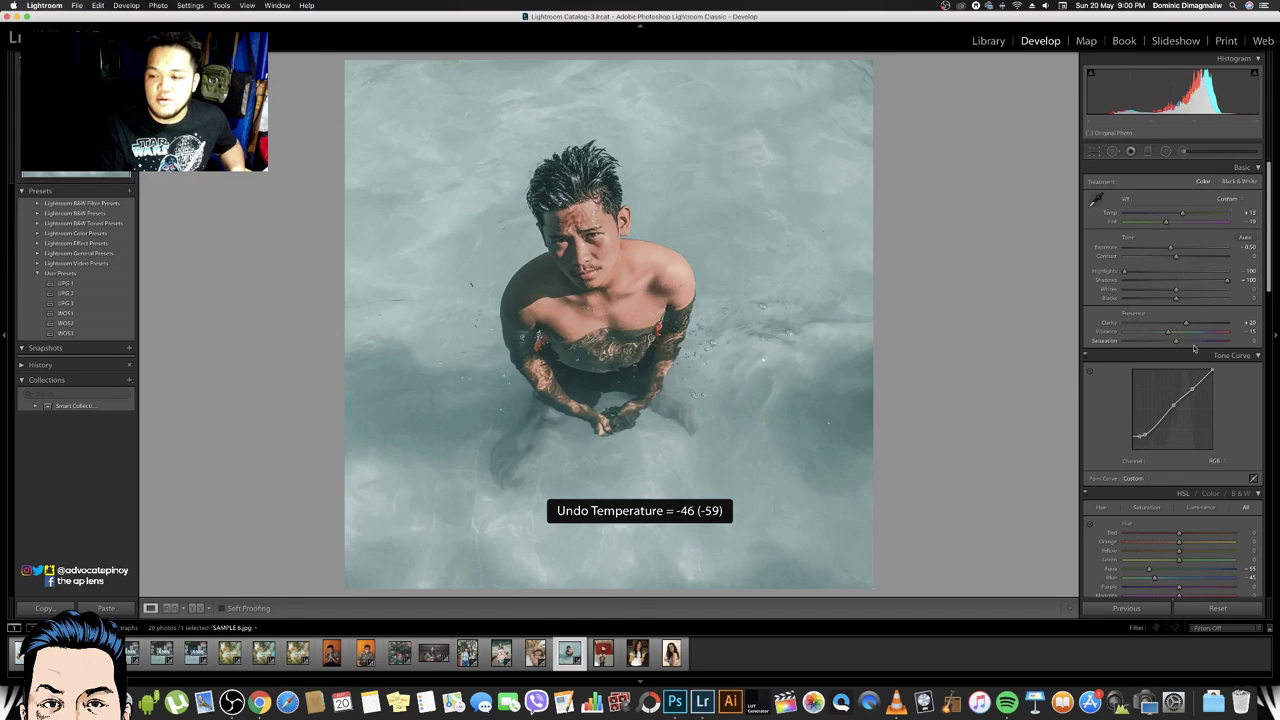
# Reshape the tone curve by undoing two point edits and moving the upper highlight point
pyautogui.scroll(-1, 1193, 347)
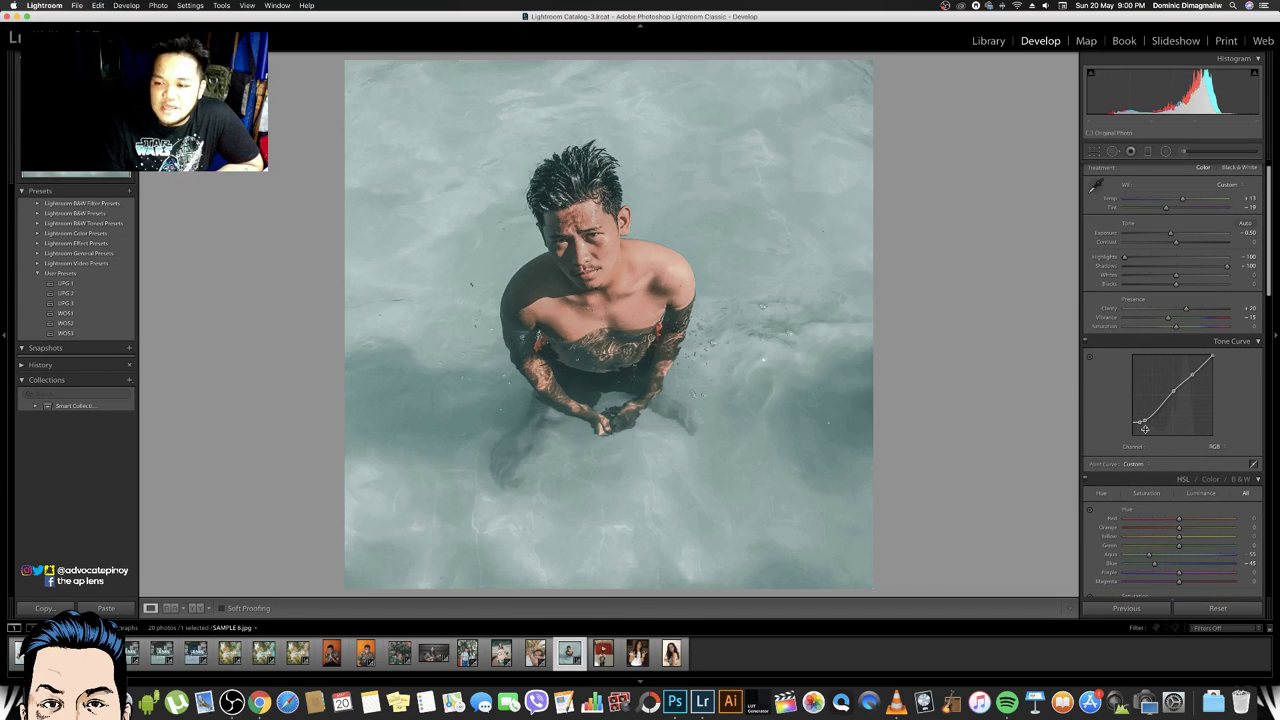
pyautogui.moveTo(1138, 422); pyautogui.dragTo(1137, 427)
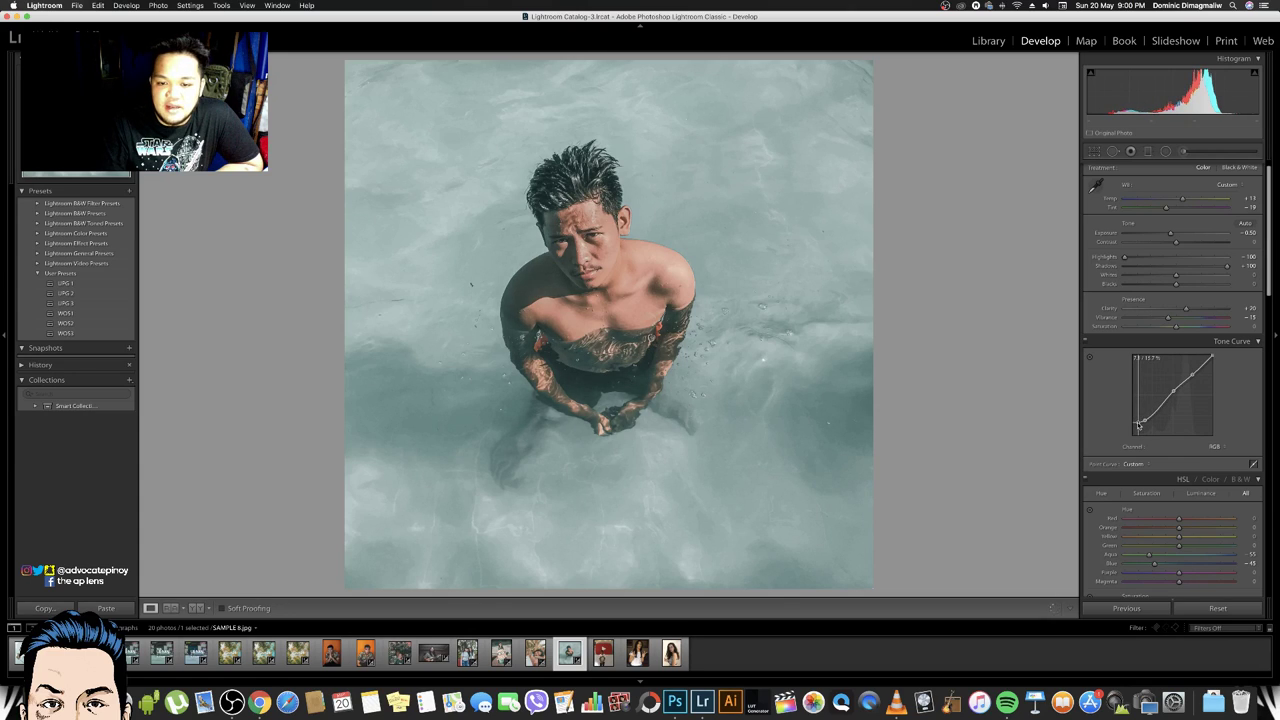
pyautogui.moveTo(1172, 395); pyautogui.dragTo(1172, 392)
pyautogui.press('super+z')
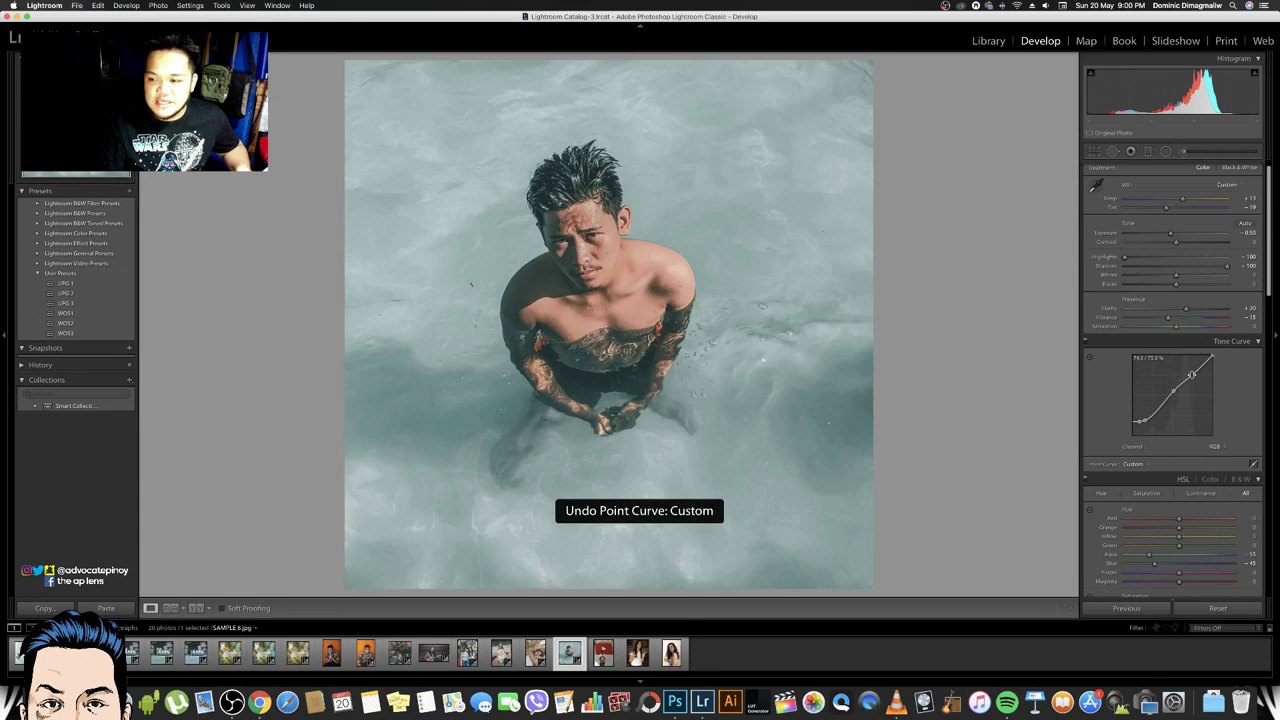
pyautogui.press('super+z')
pyautogui.press('super+z')
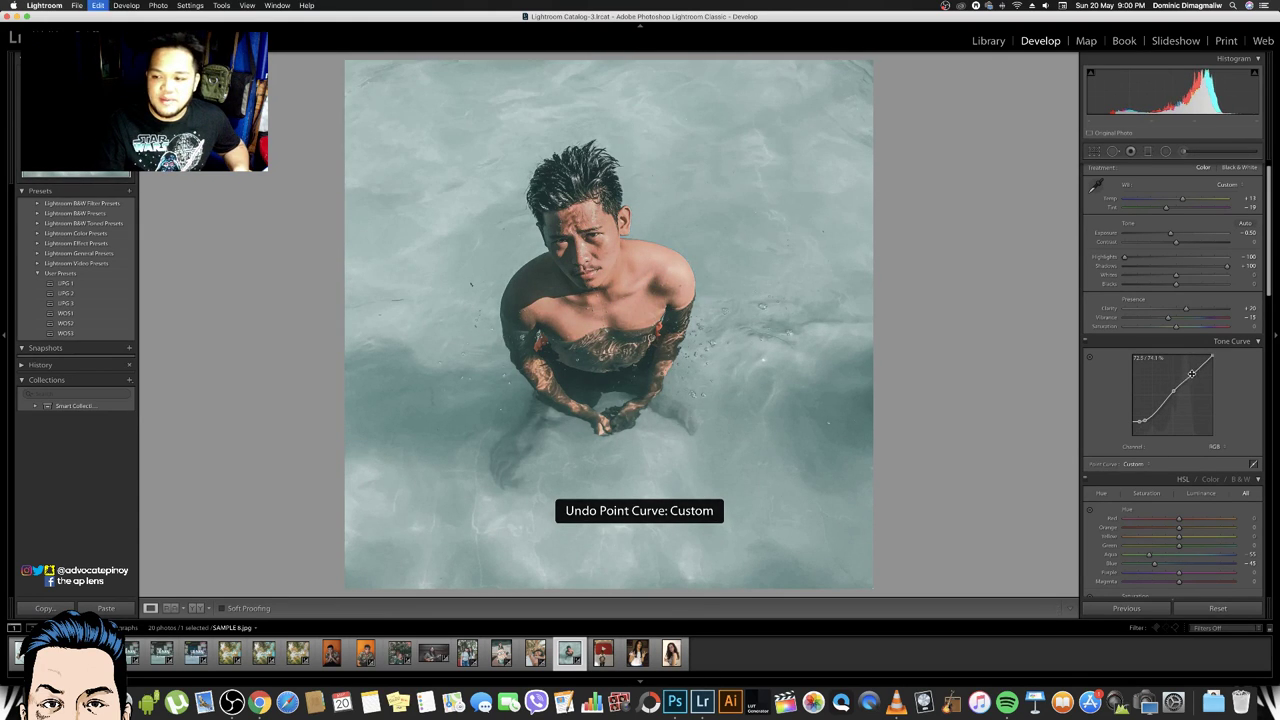
pyautogui.moveTo(1192, 373); pyautogui.dragTo(1215, 362)
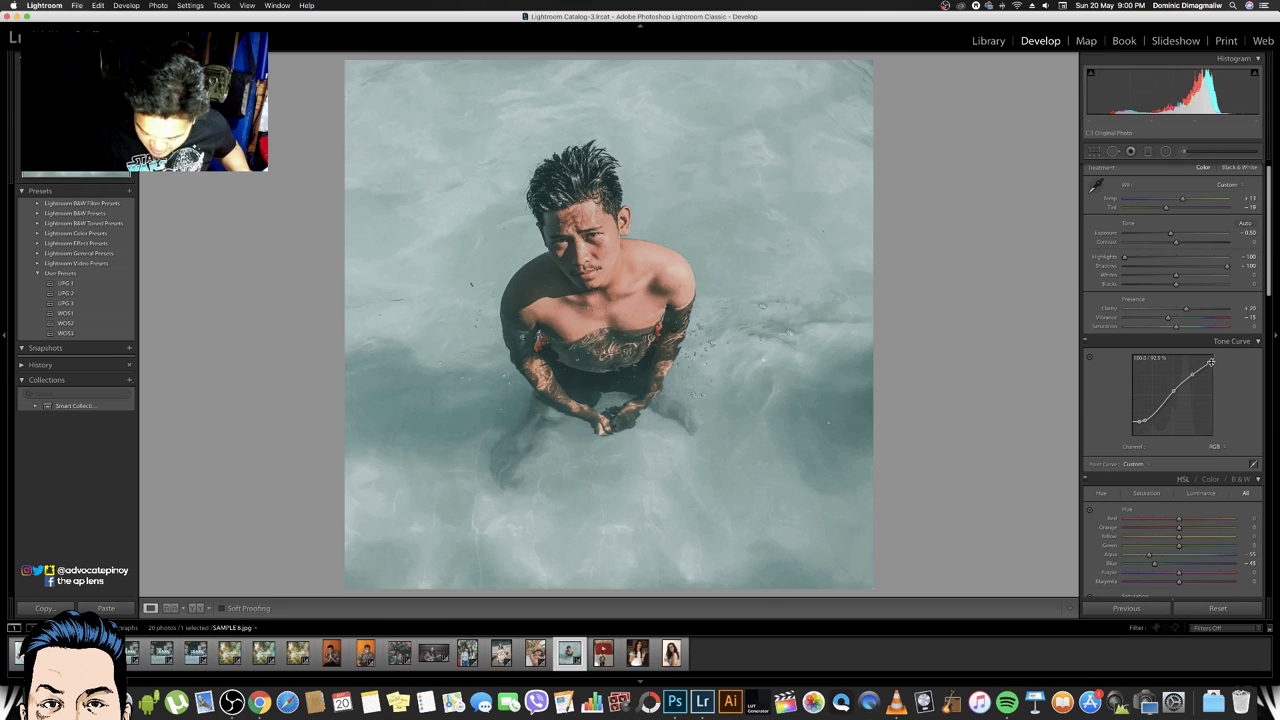
pyautogui.press('XF86AudioLowerVolume')
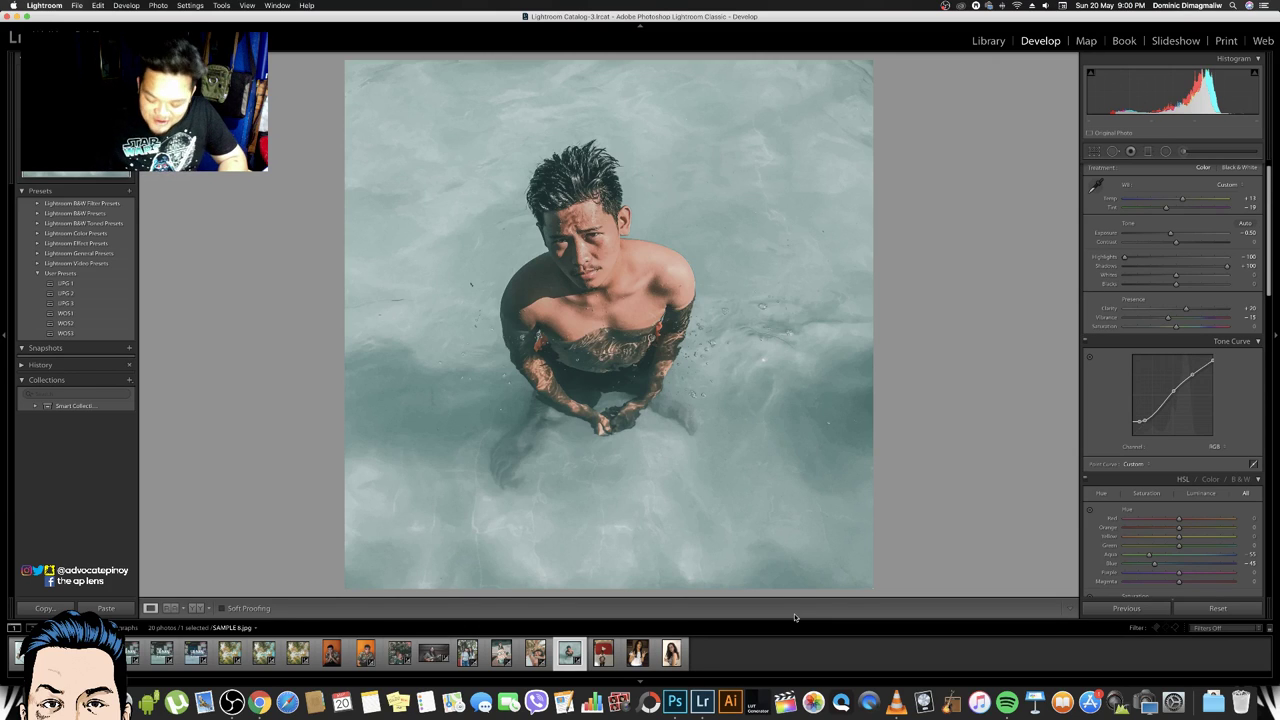
pyautogui.press('XF86AudioLowerVolume')
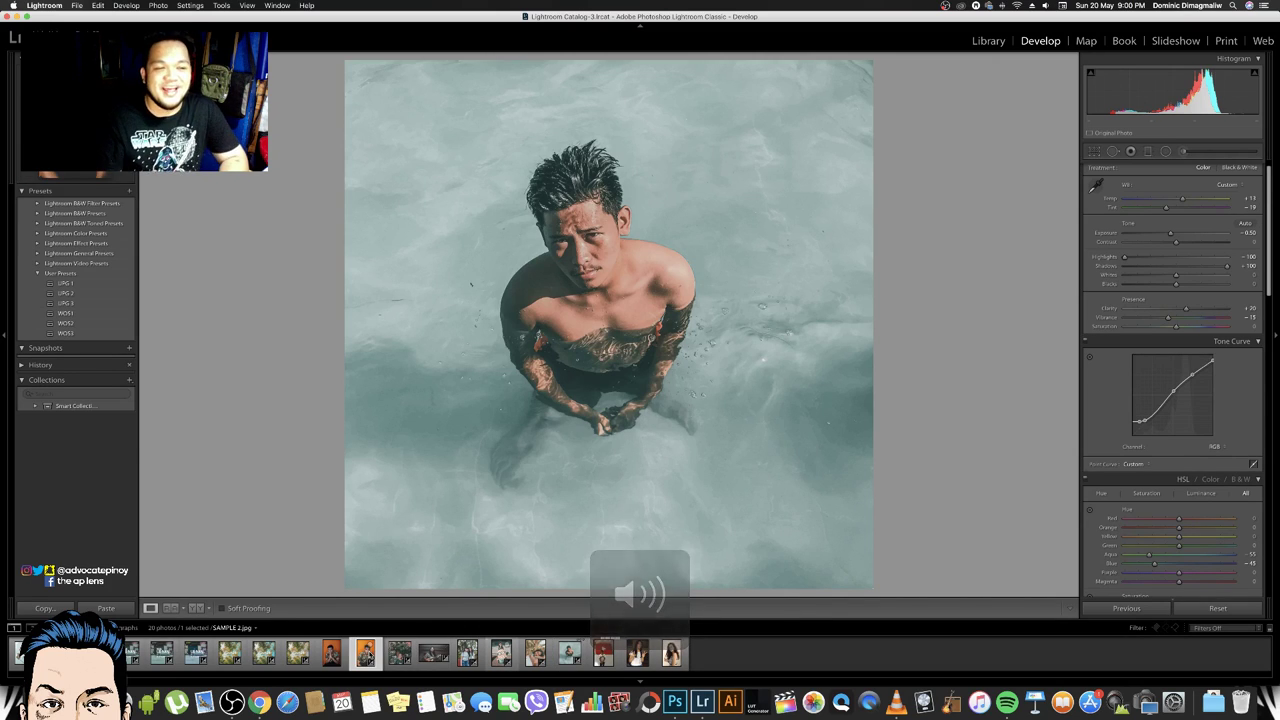
# Open the orange-backdrop portrait and try the WOS3, WOS2 and WOS1 presets, then undo them
pyautogui.click(365, 653)
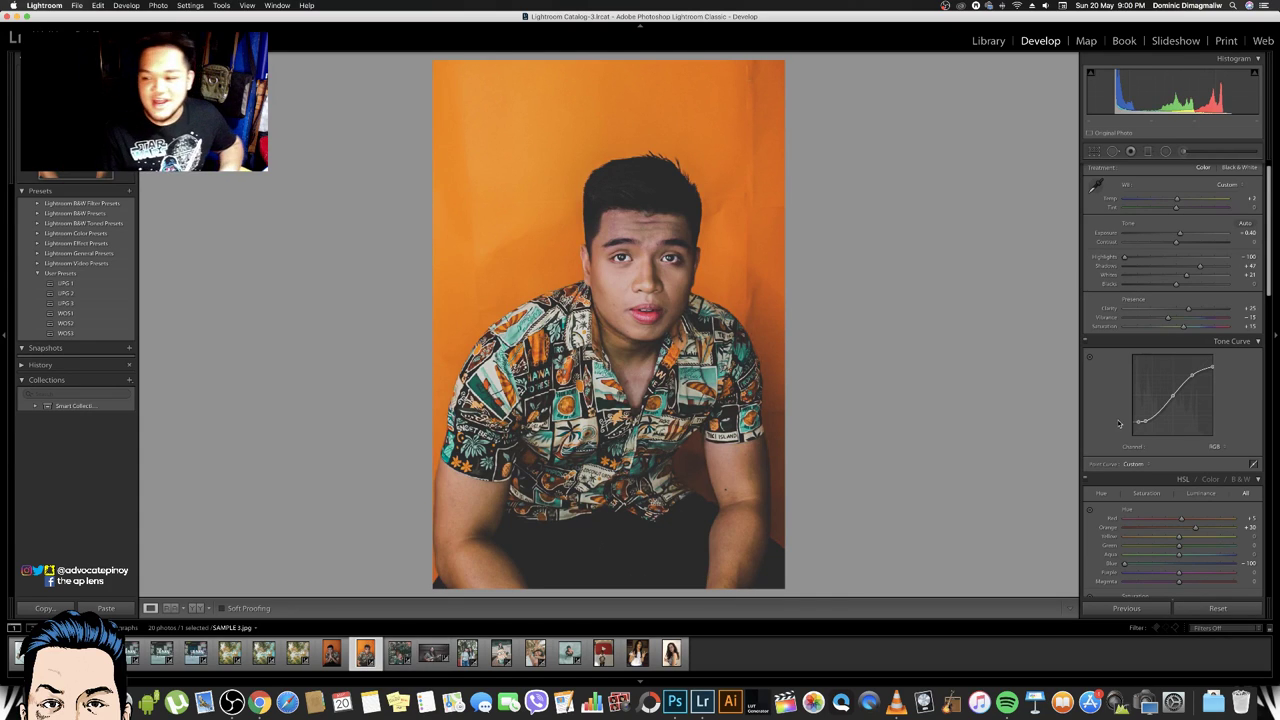
pyautogui.click(100, 334)
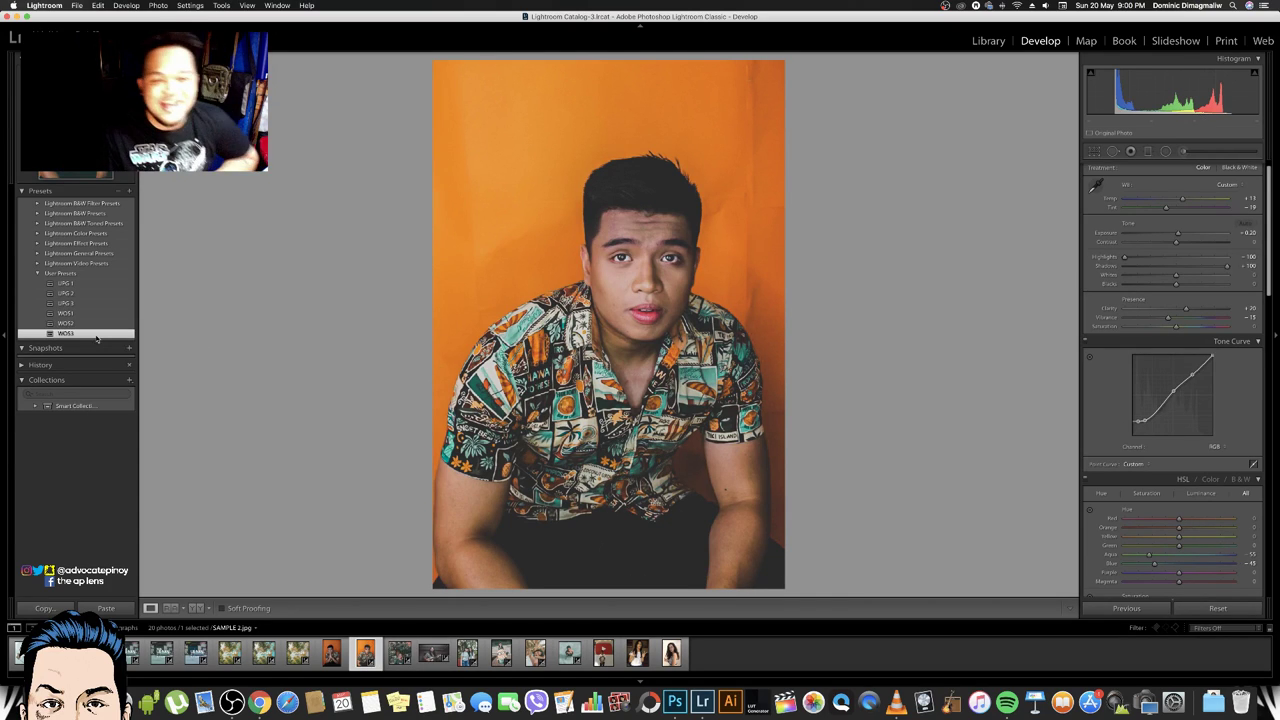
pyautogui.click(105, 324)
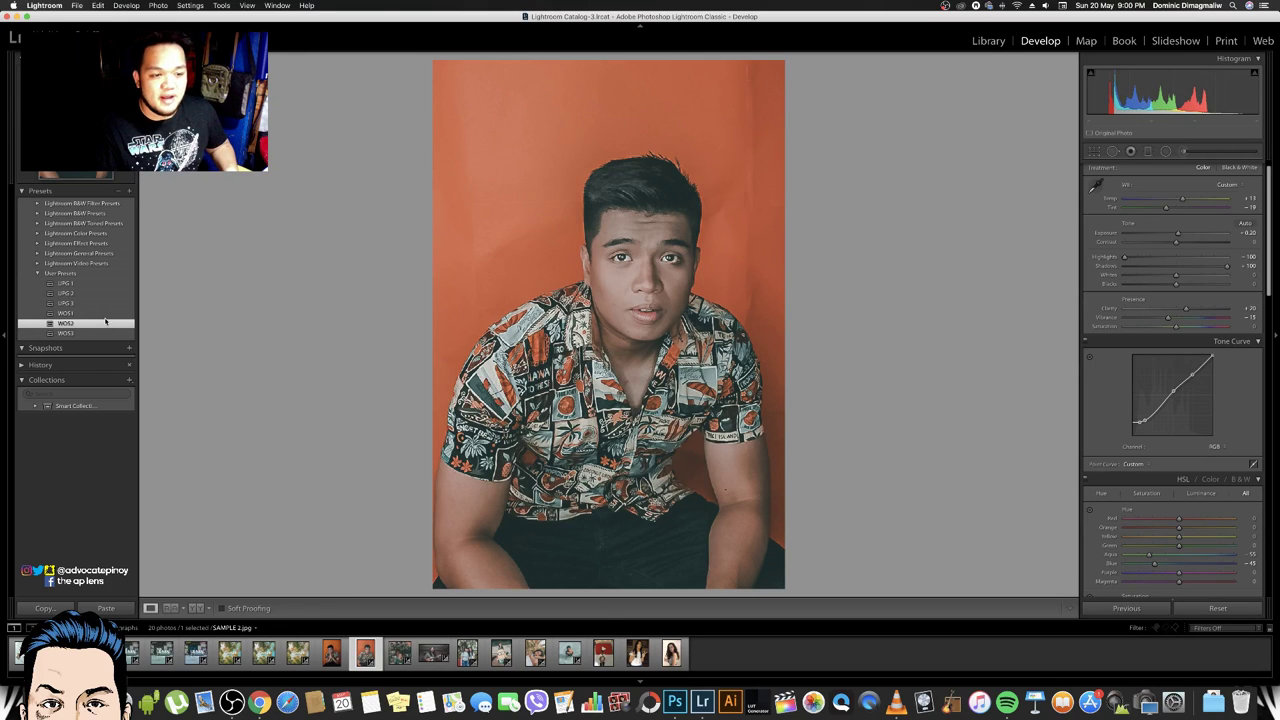
pyautogui.click(106, 313)
pyautogui.press('super+z')
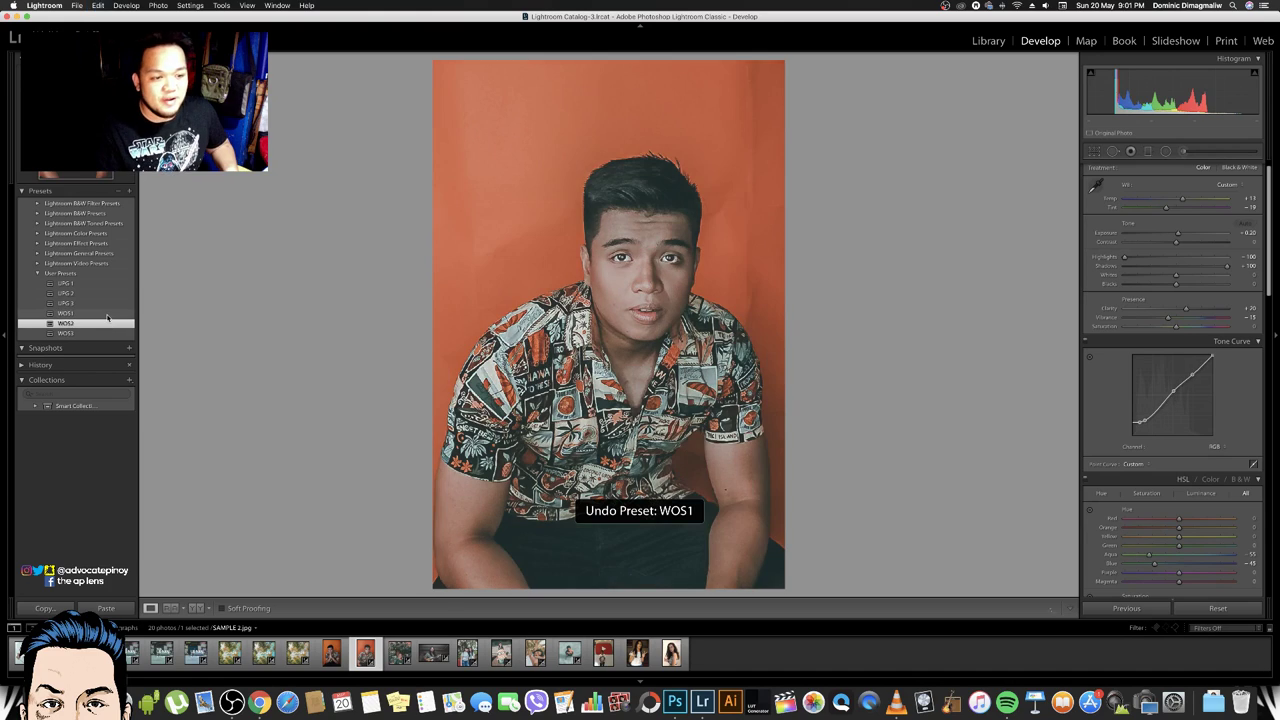
pyautogui.press('super+z')
pyautogui.press('super+z')
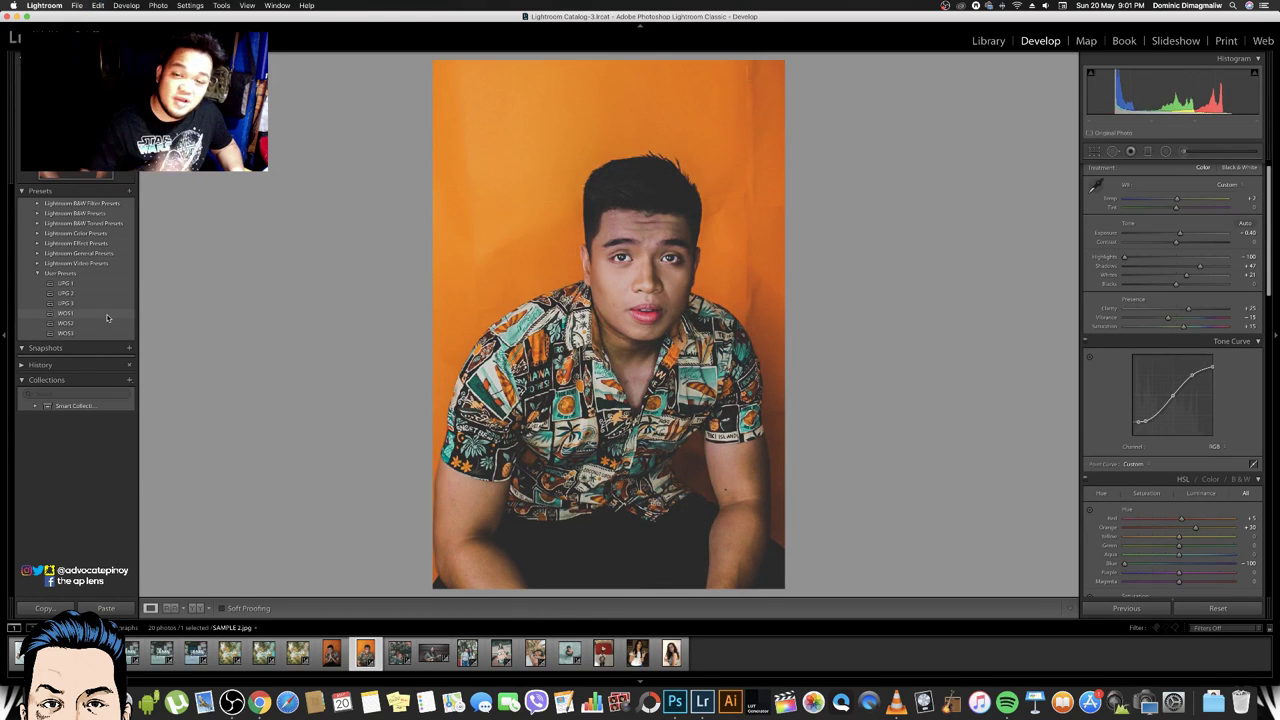
# Try the LPG 3, UPG 2, UPG 1 and WOS3 presets, then undo back to the orange look
pyautogui.click(112, 303)
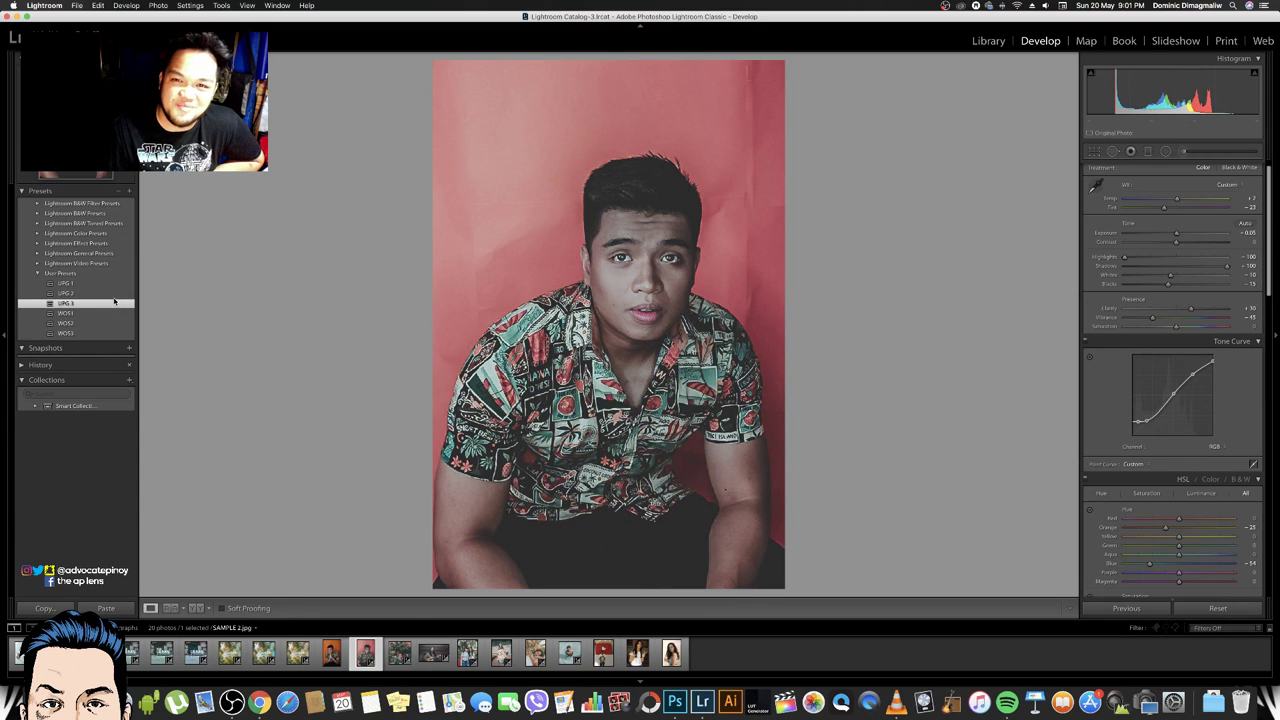
pyautogui.click(111, 294)
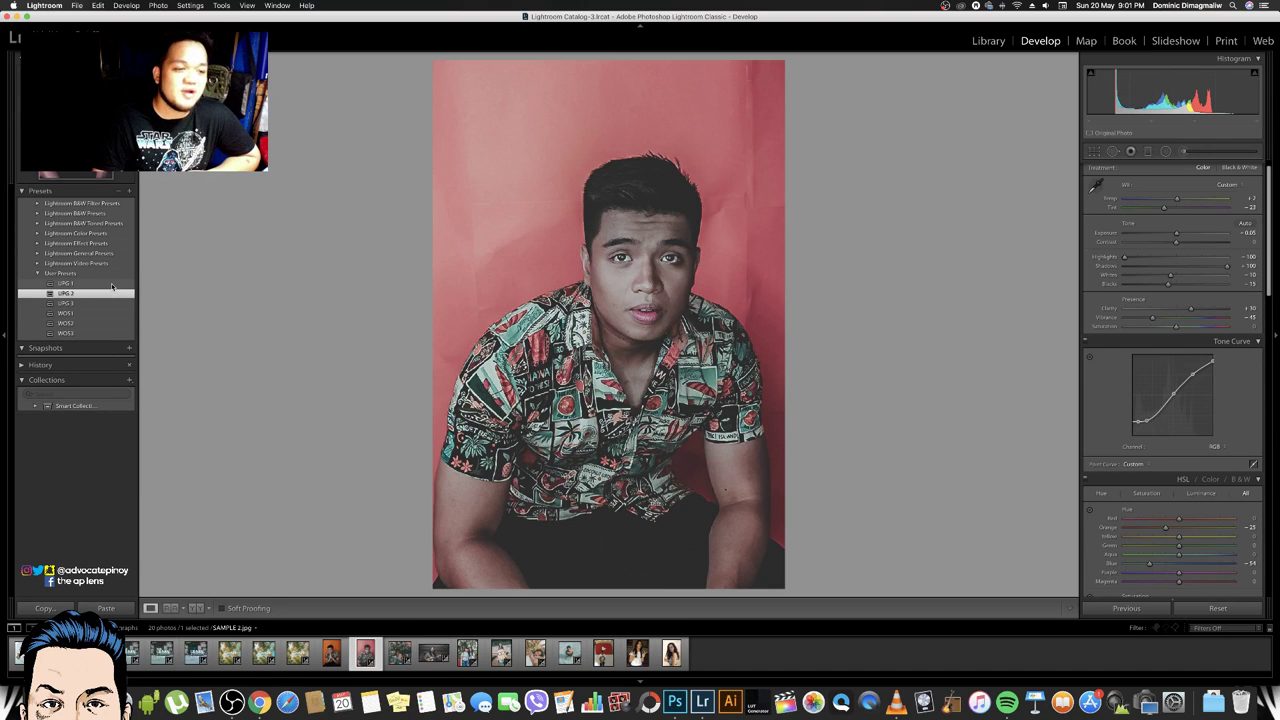
pyautogui.click(112, 285)
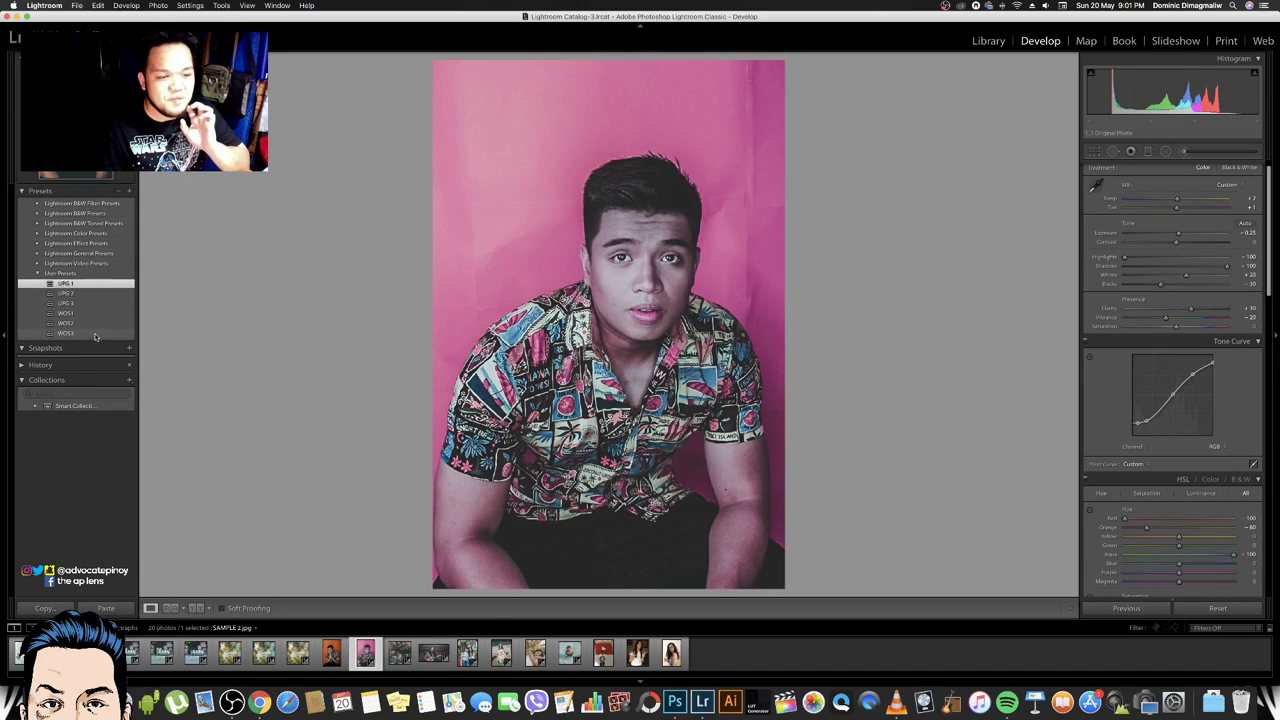
pyautogui.click(97, 333)
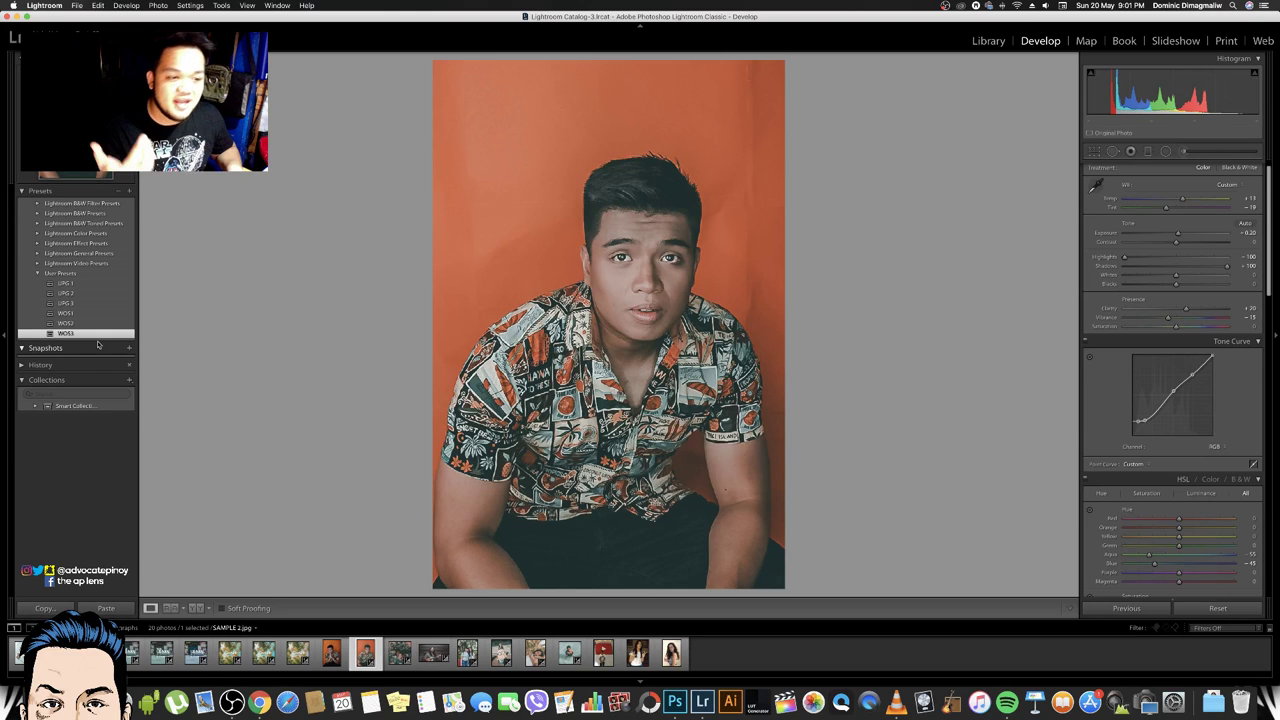
pyautogui.press('super+z')
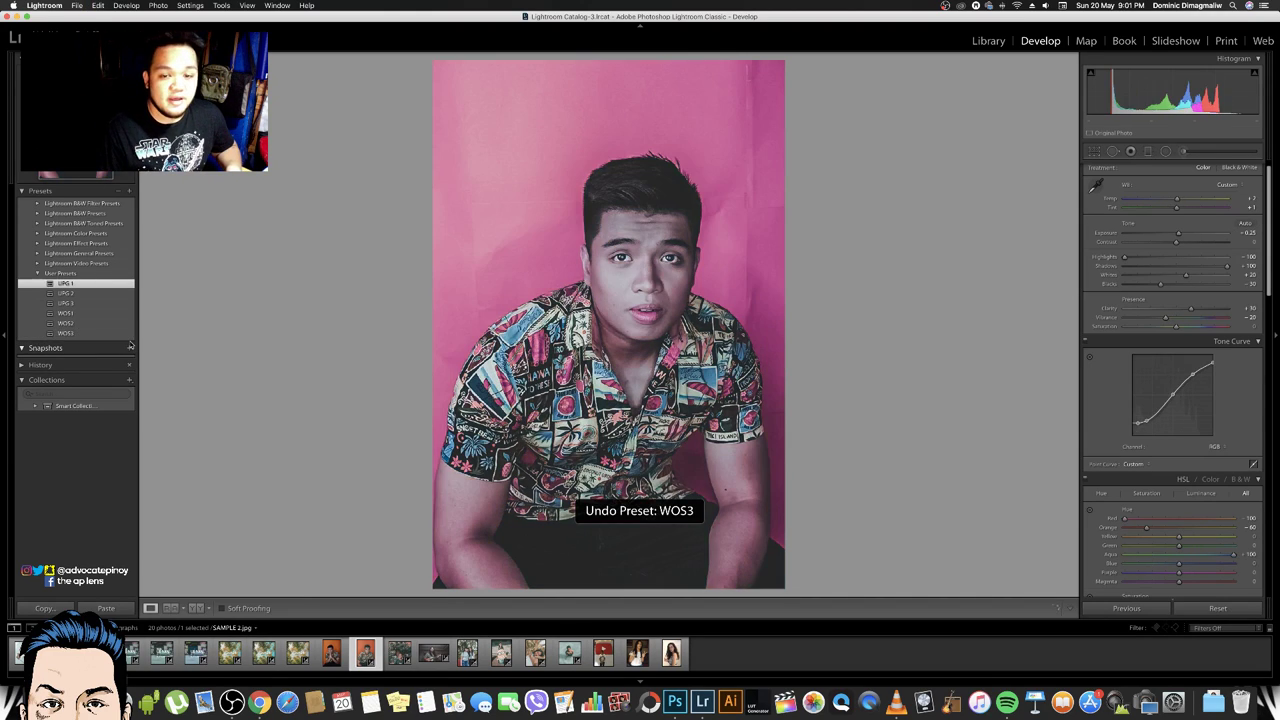
pyautogui.press('super+z')
pyautogui.press('super+z')
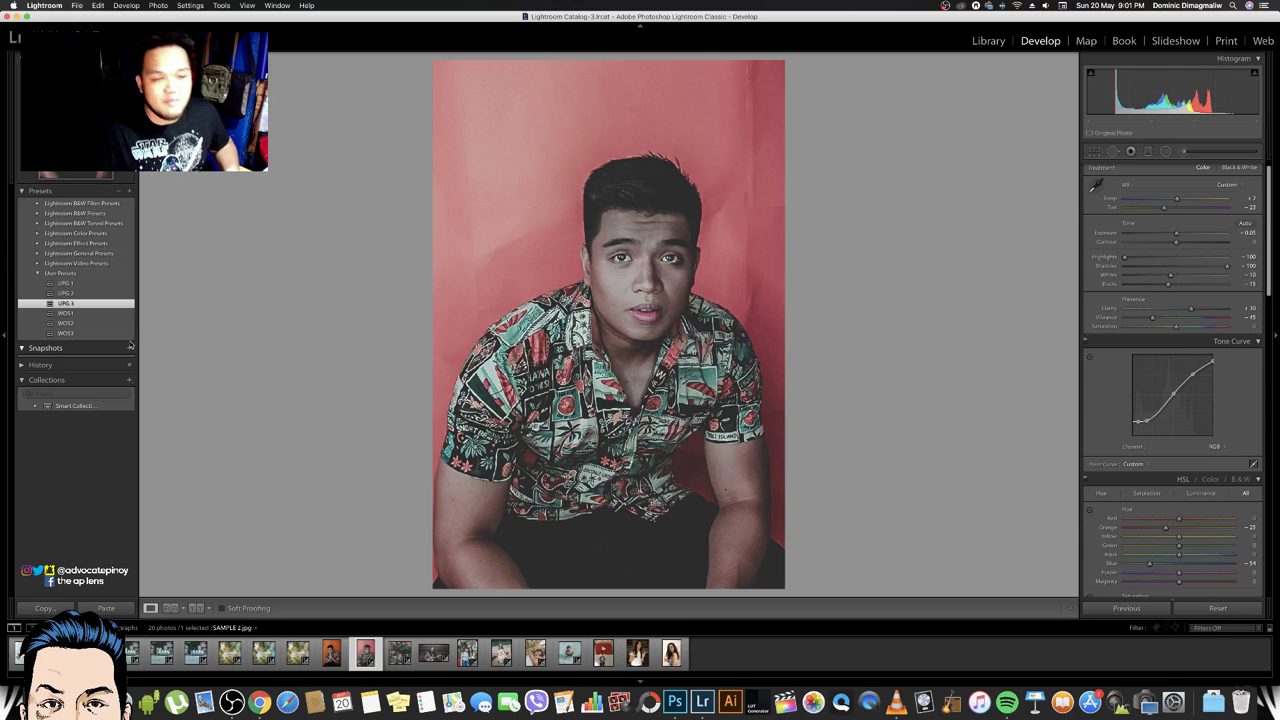
pyautogui.press('super+z')
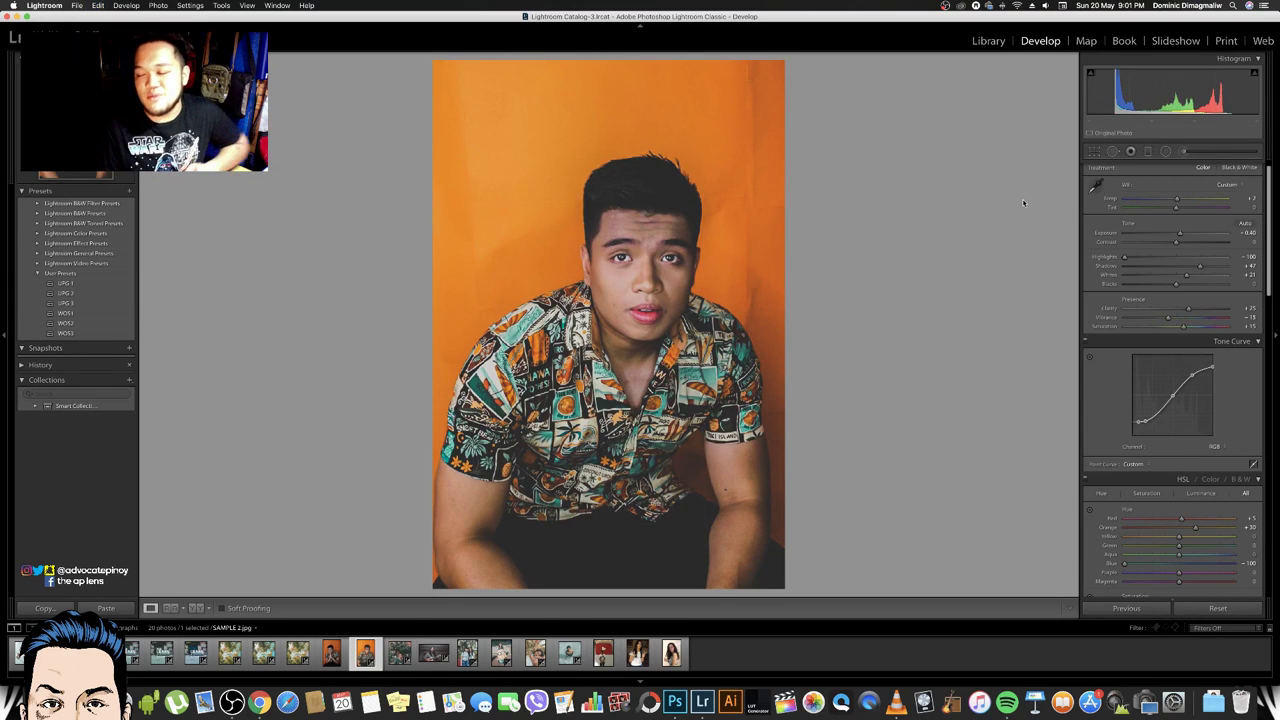
# Cut HSL Orange Saturation to about -28 and slightly lower Red saturation
pyautogui.scroll(-5, 1170, 400)
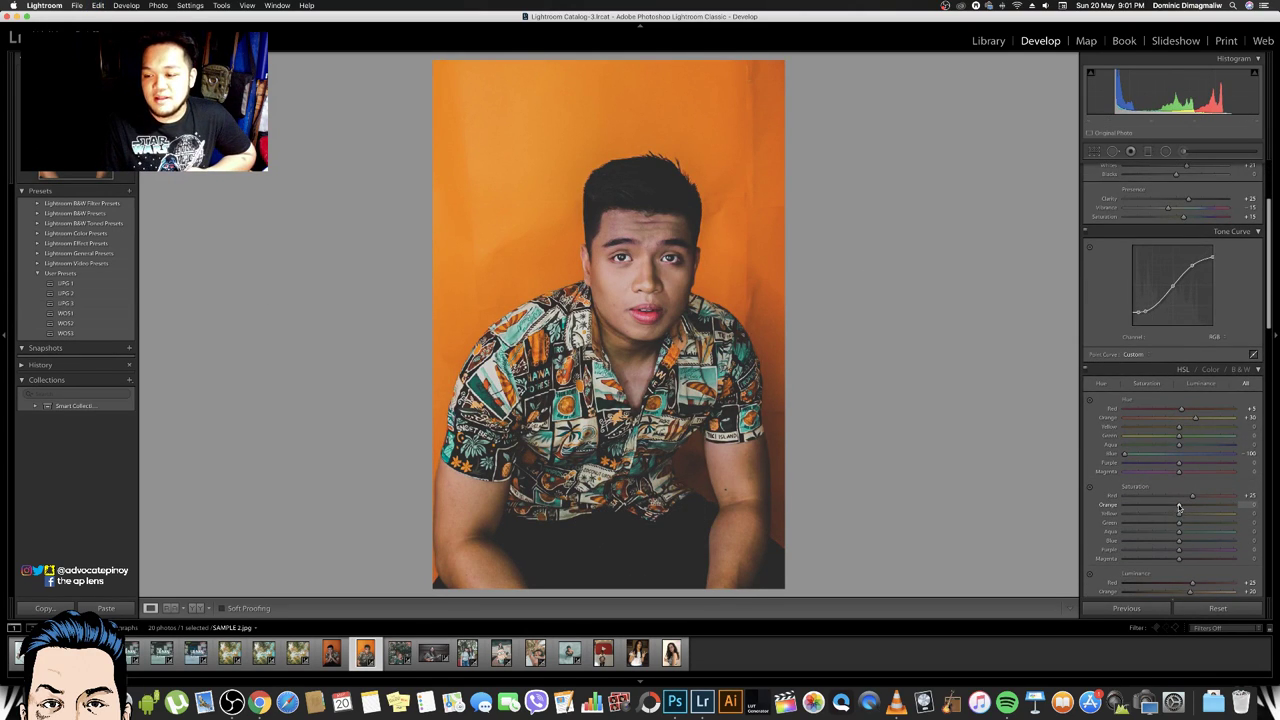
pyautogui.moveTo(1179, 506); pyautogui.dragTo(1165, 505)
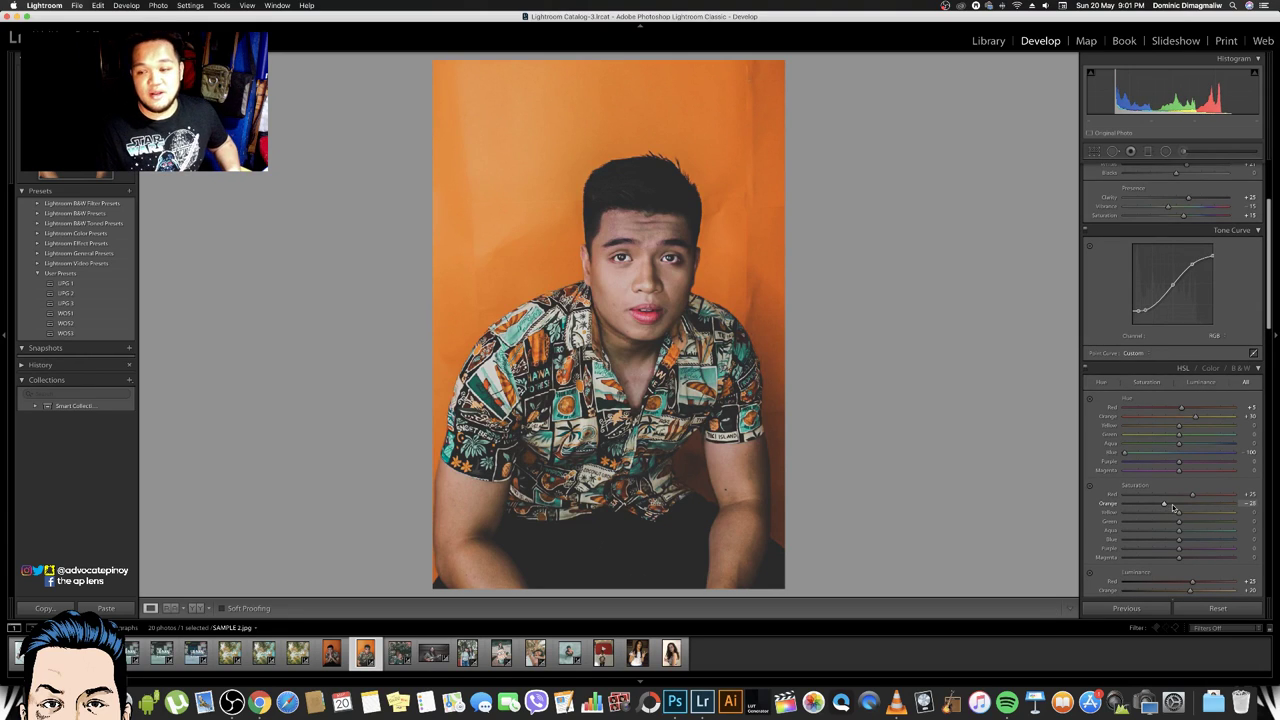
pyautogui.hotkey('ctrl', 'z')
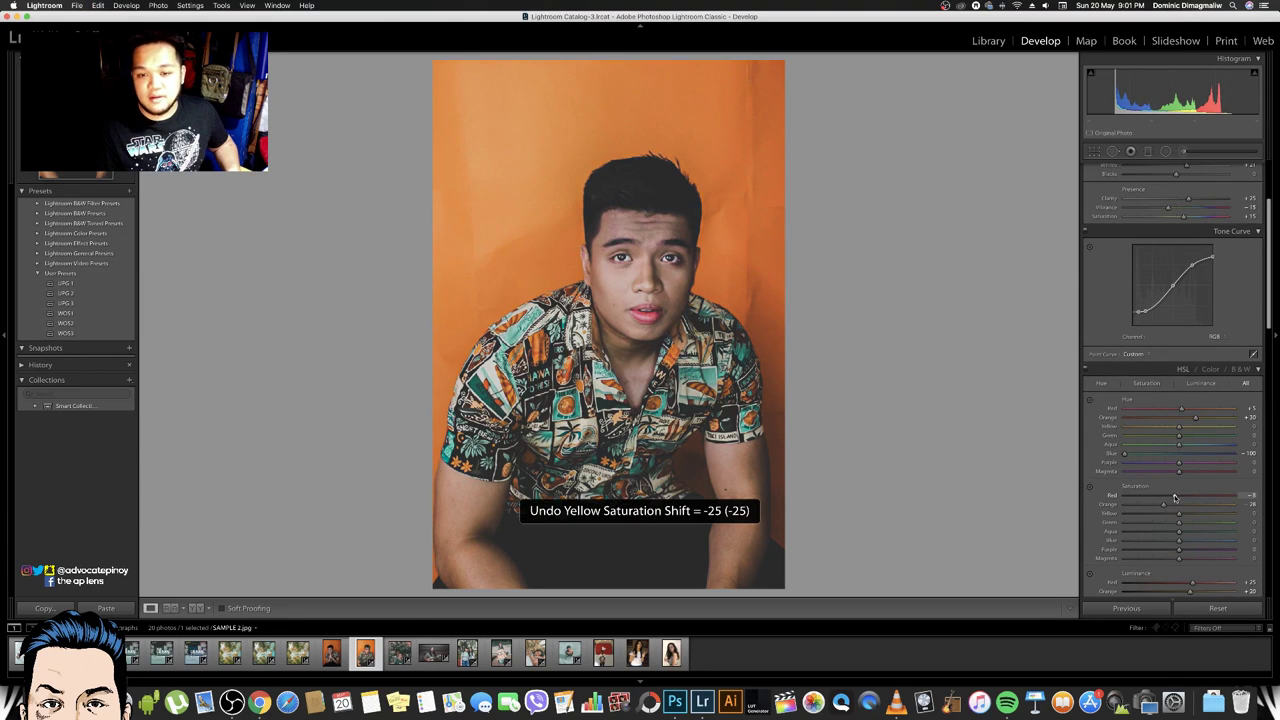
pyautogui.moveTo(1175, 498); pyautogui.dragTo(1174, 498)
pyautogui.press('XF86AudioLowerVolume')
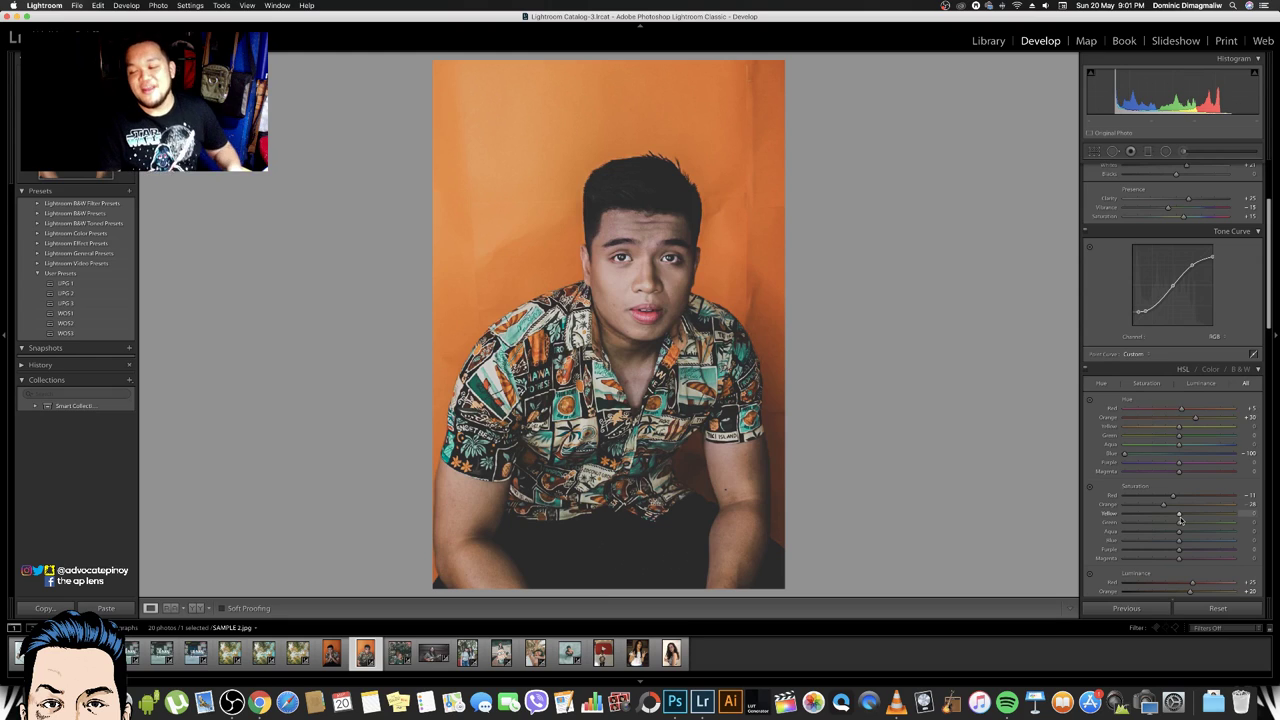
# Try an Orange Luminance change, undo it, and scroll further down the panels
pyautogui.scroll(-3, 1165, 470)
pyautogui.moveTo(1190, 524); pyautogui.dragTo(1185, 528)
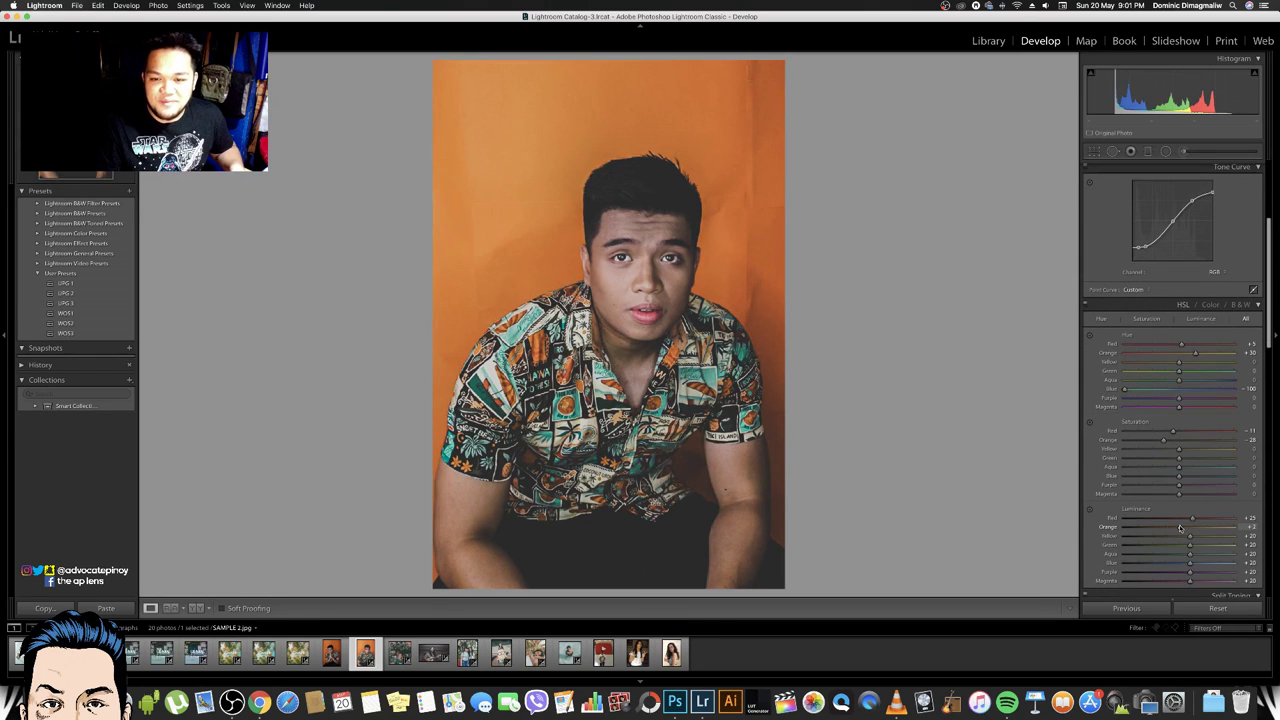
pyautogui.hotkey('ctrl', 'z')
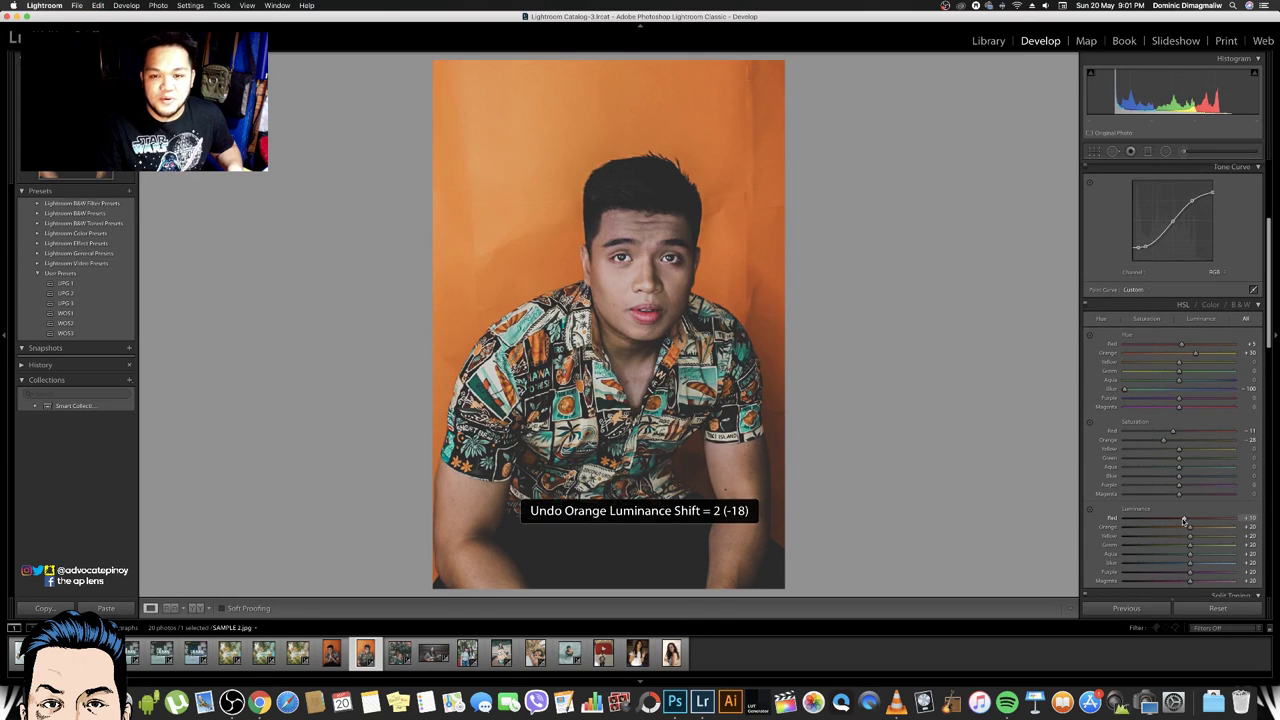
pyautogui.press('XF86AudioLowerVolume')
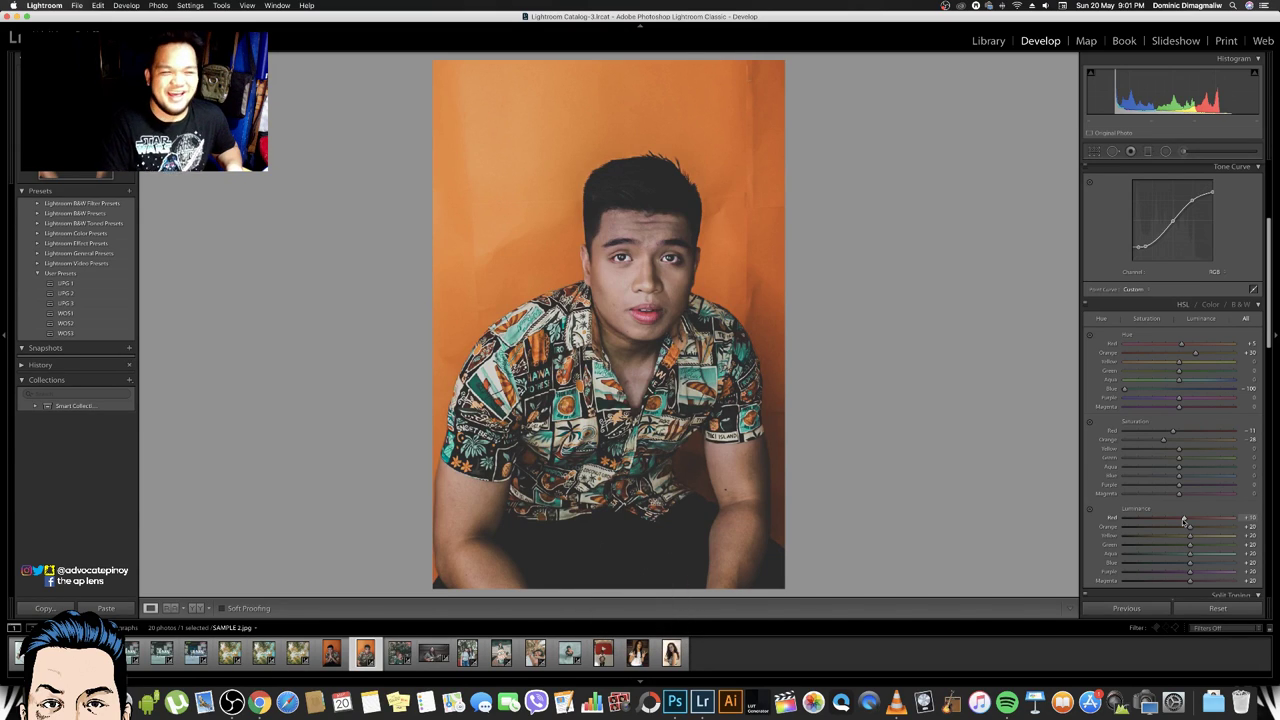
pyautogui.scroll(-1, 1184, 521)
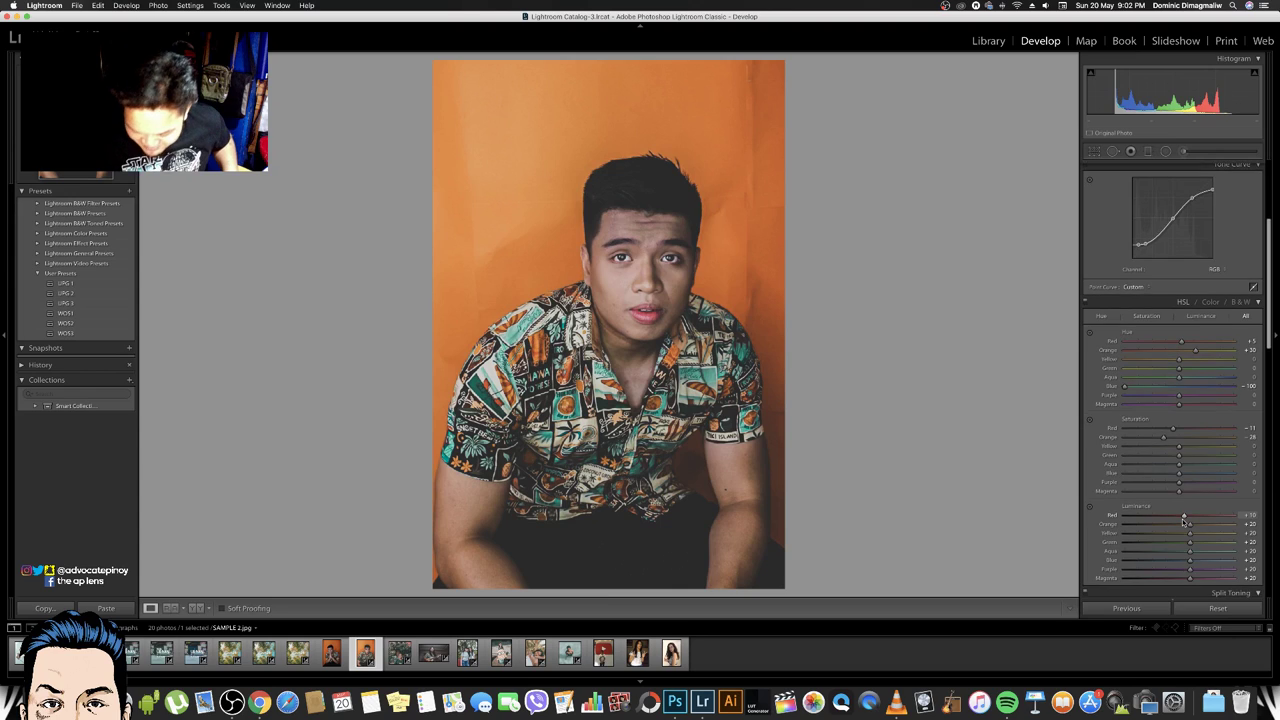
pyautogui.scroll(-3, 1167, 542)
pyautogui.scroll(-3, 1160, 520)
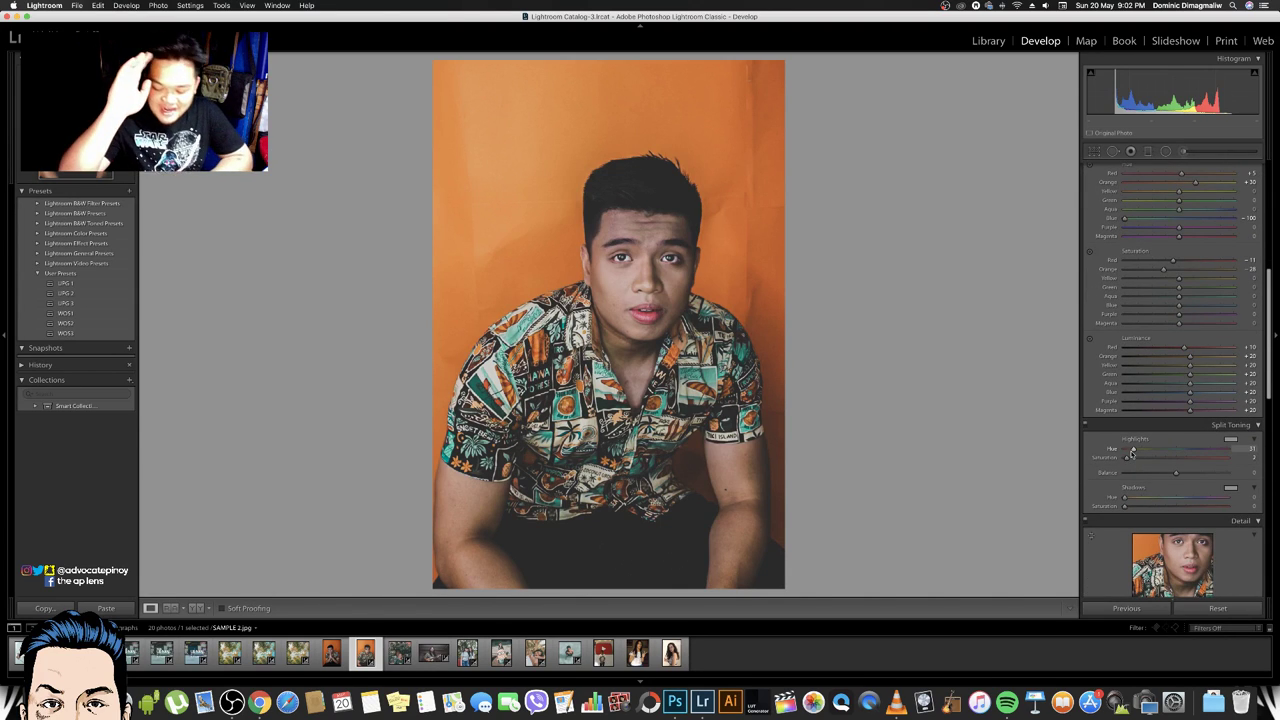
pyautogui.press('XF86AudioLowerVolume')
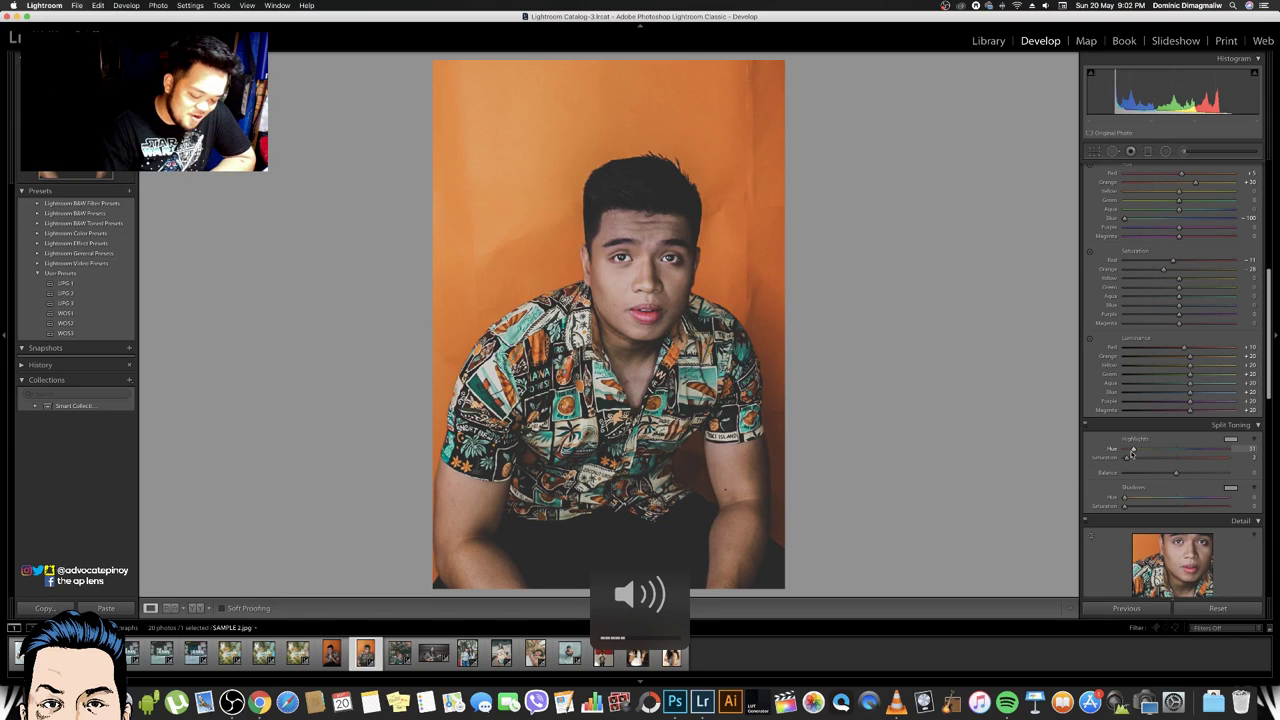
pyautogui.press('XF86AudioLowerVolume')
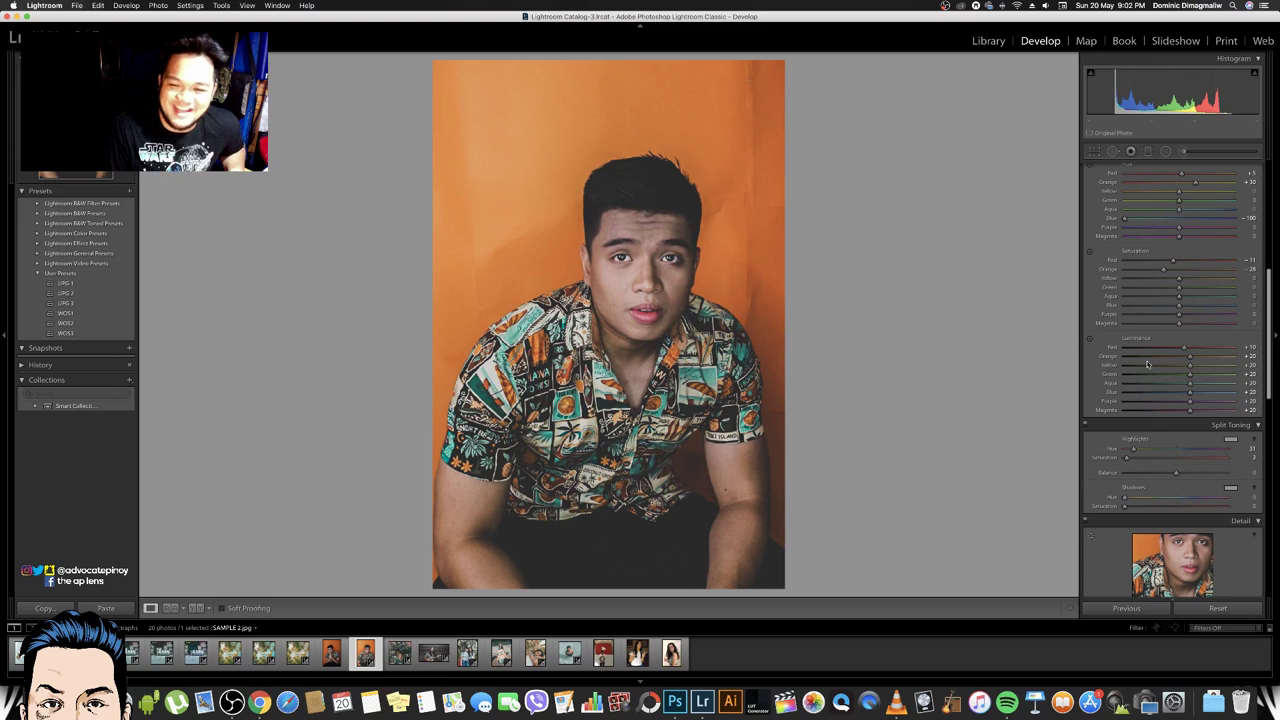
# Select the portrait's existing Adjustment Brush pin and undo a trial Contrast change
pyautogui.scroll(10, 1170, 400)
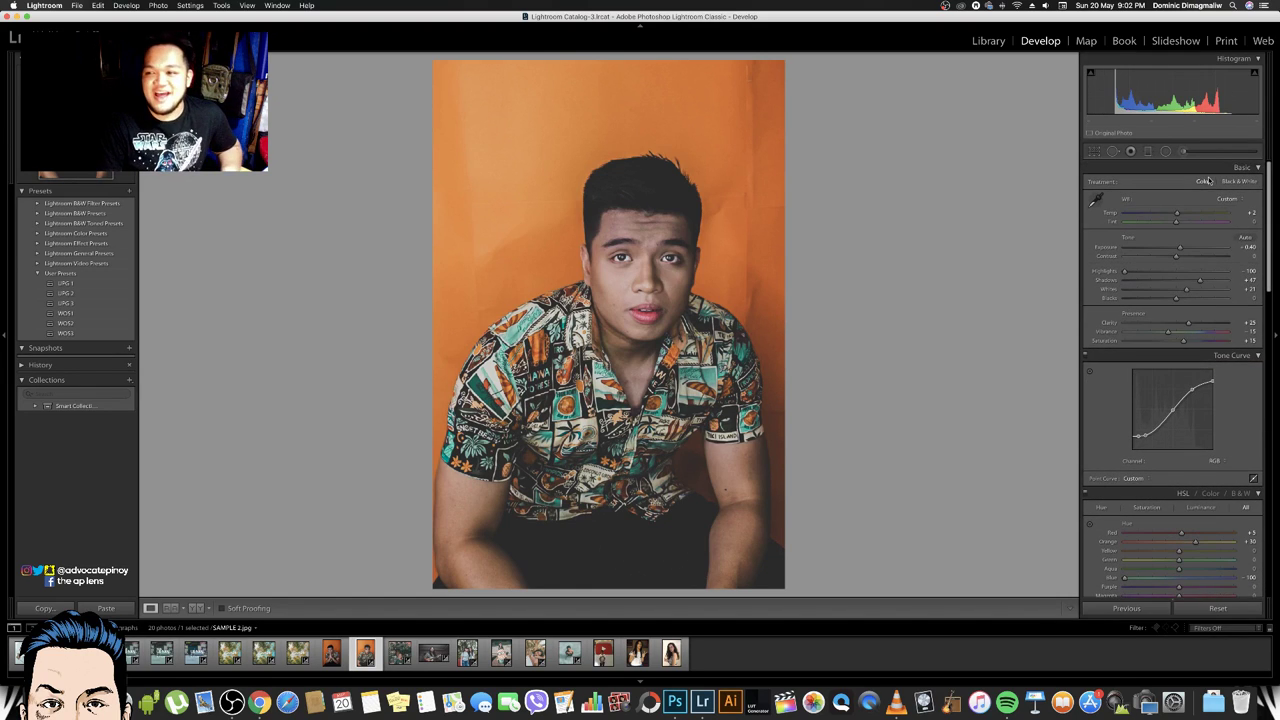
pyautogui.scroll(1, 1212, 153)
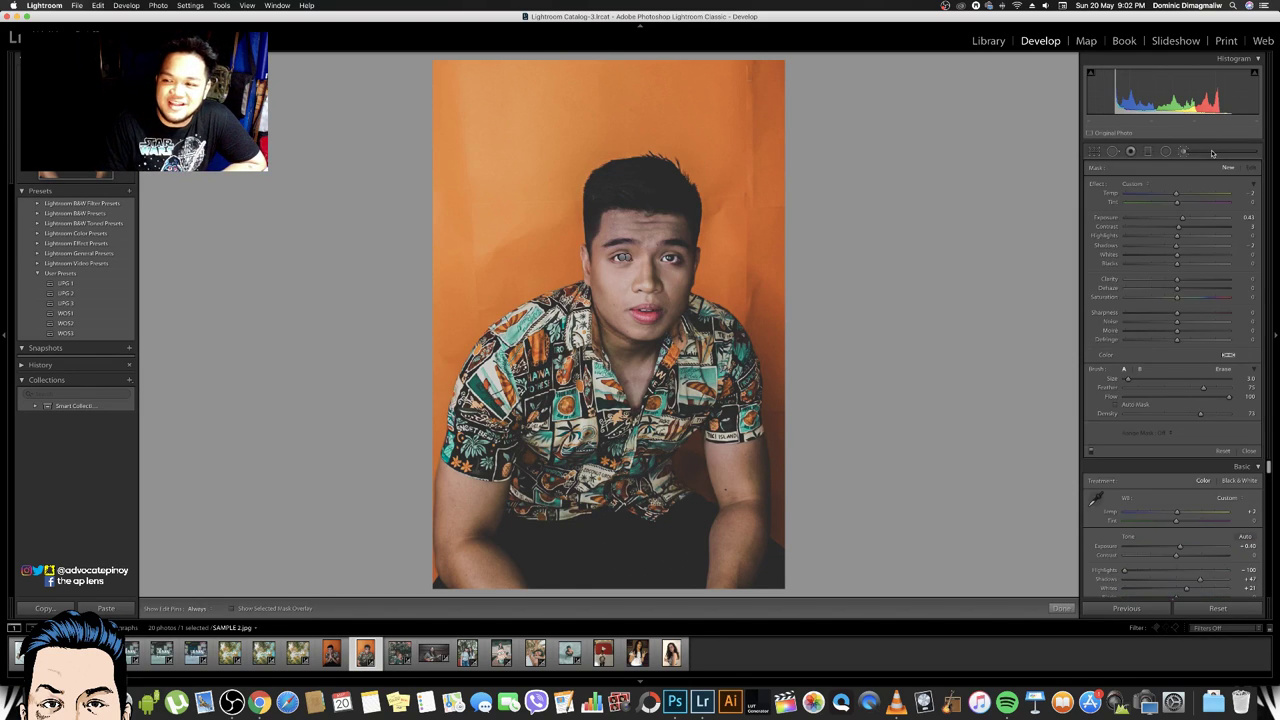
pyautogui.click(1183, 151)
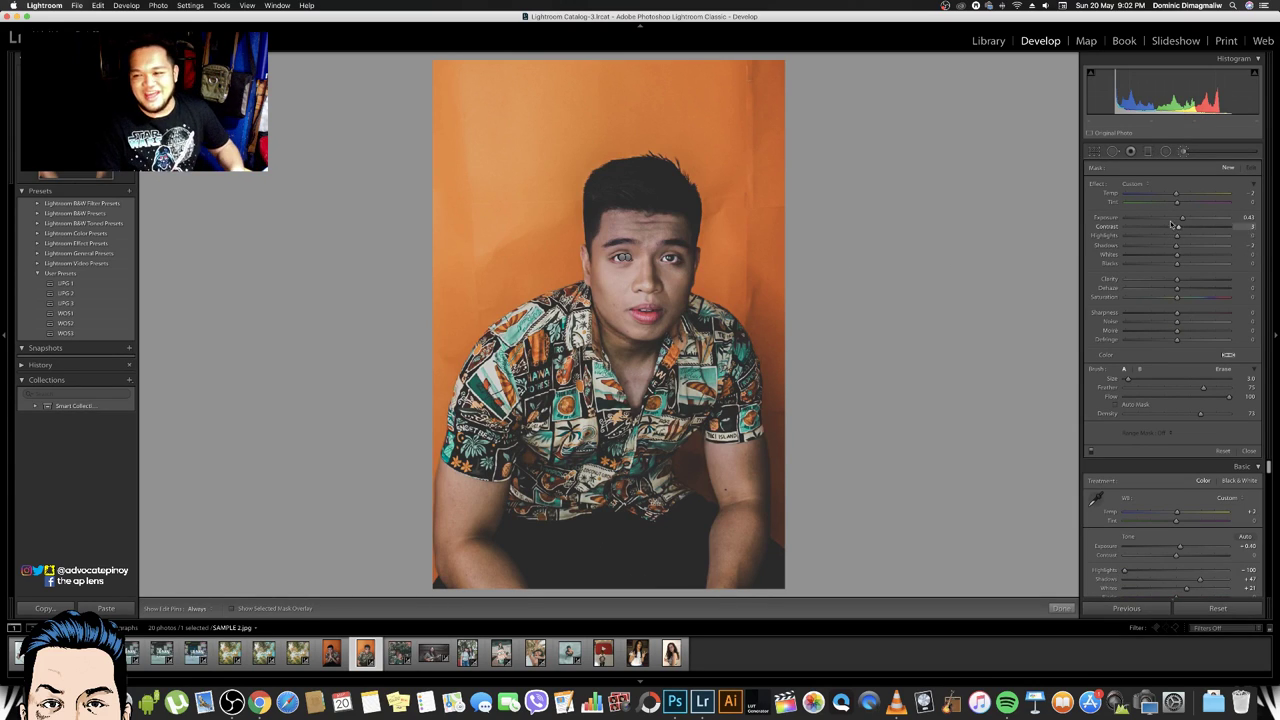
pyautogui.click(631, 262)
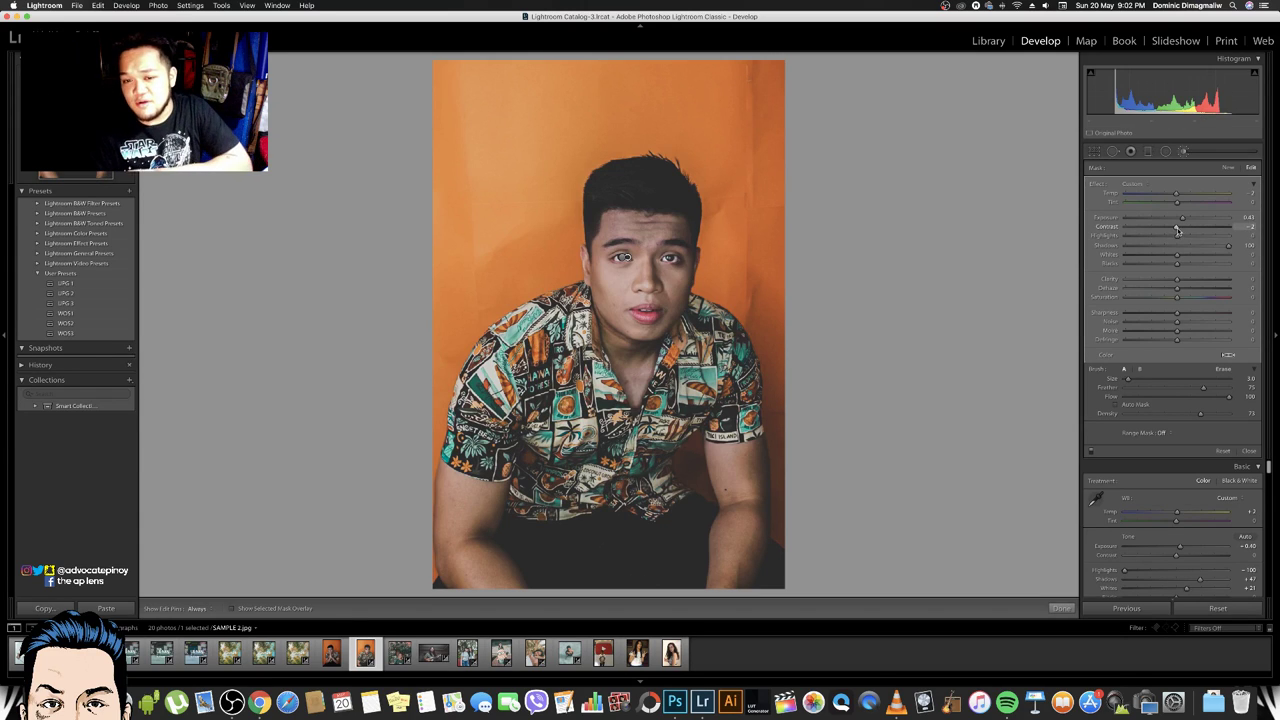
pyautogui.moveTo(1176, 231); pyautogui.dragTo(1180, 230)
pyautogui.press('super+z')
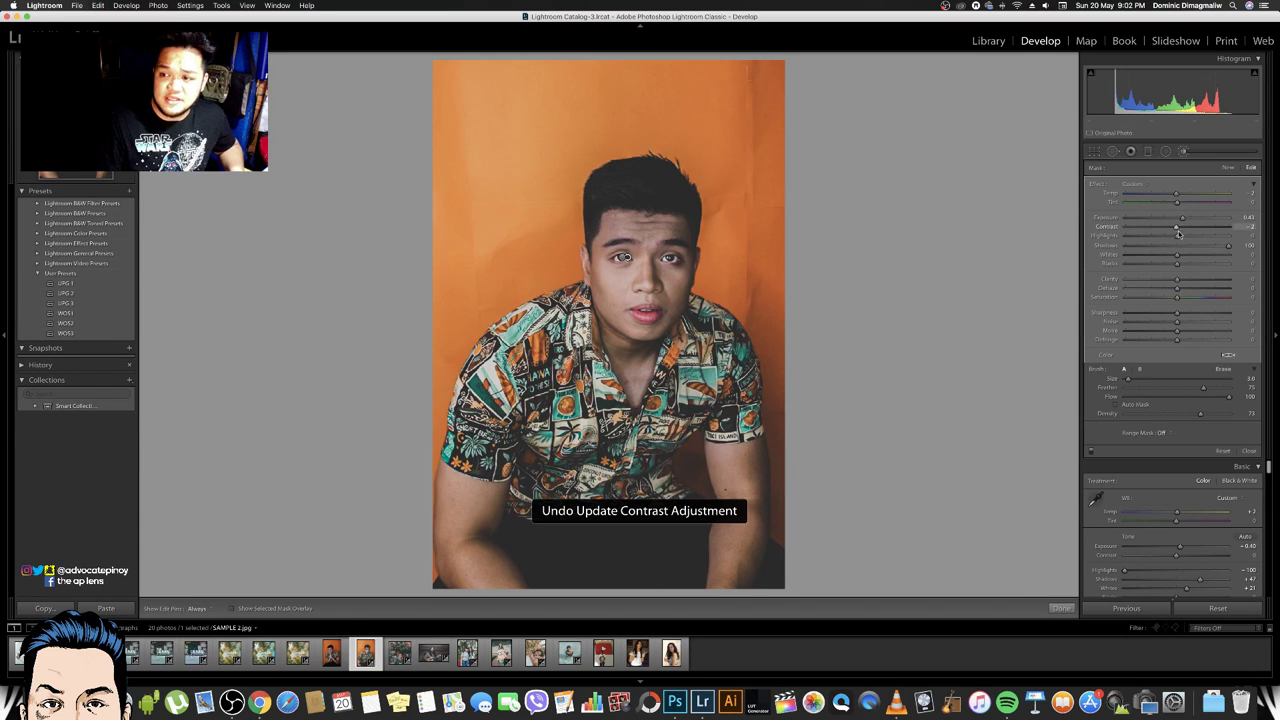
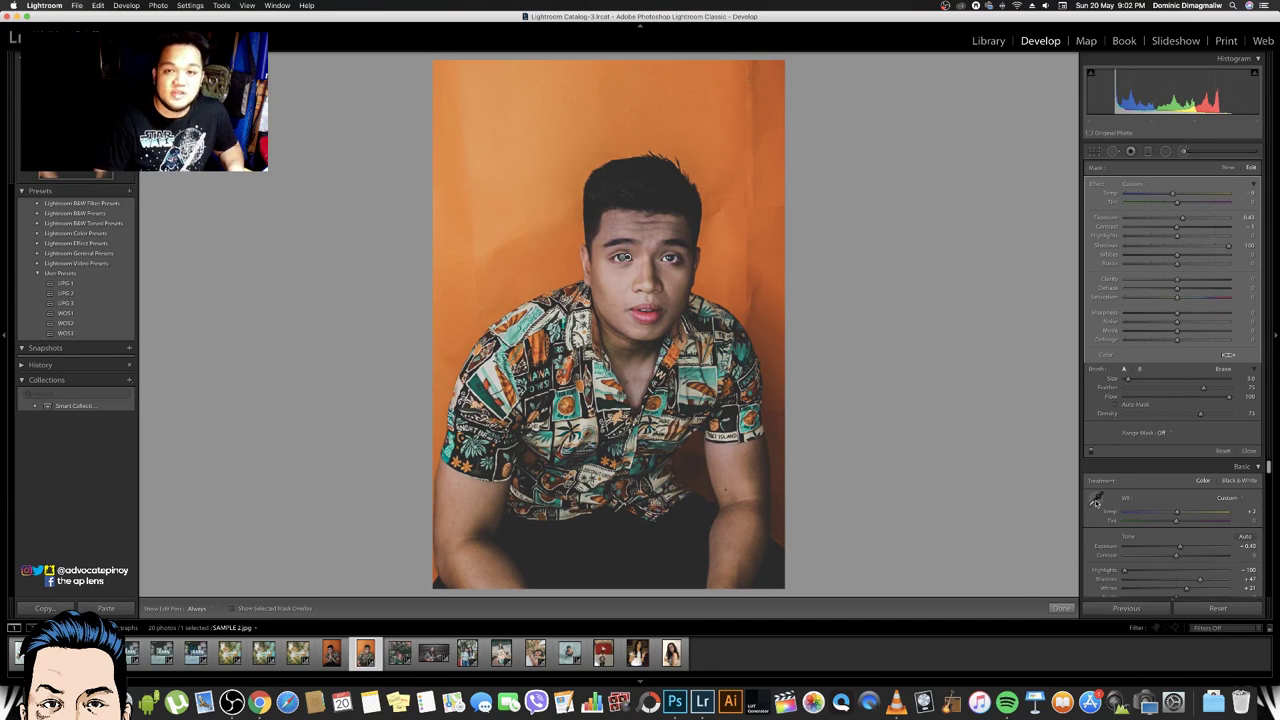
# Compare the hands-together portrait and the man-in-water SAMPLE 6 photo in the filmstrip
pyautogui.click(336, 655)
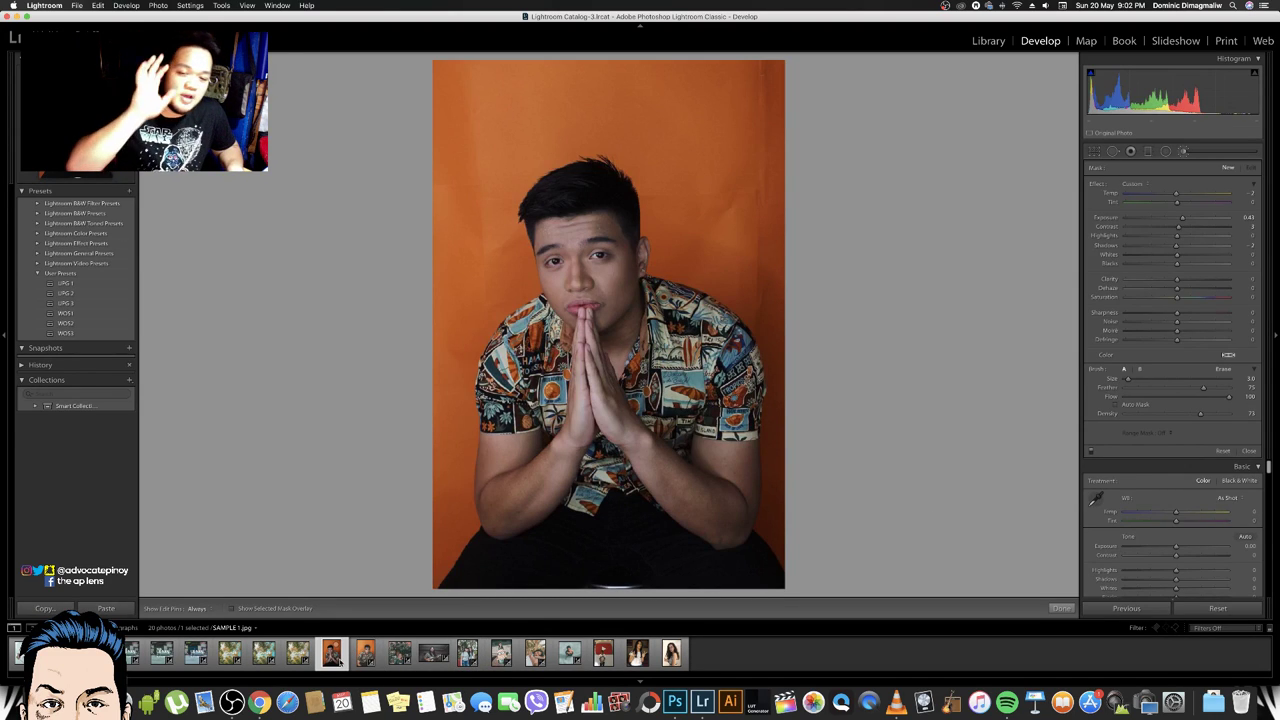
pyautogui.click(569, 654)
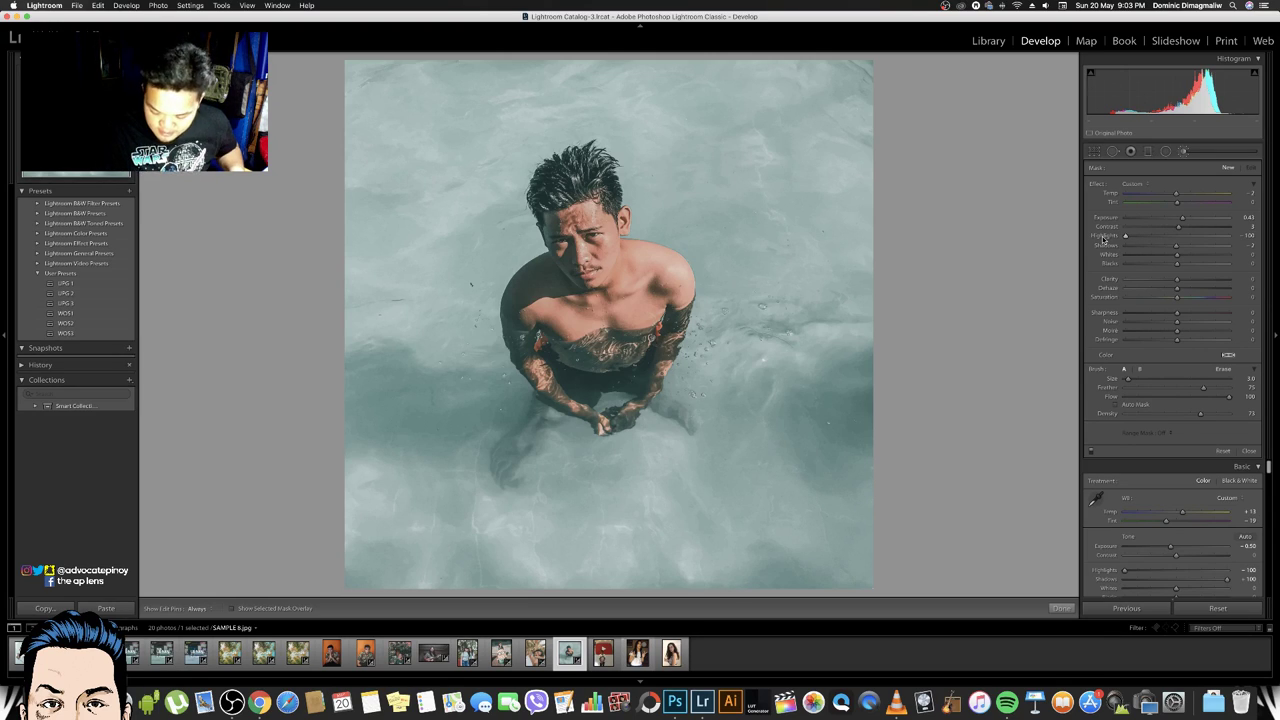
pyautogui.press('super+z')
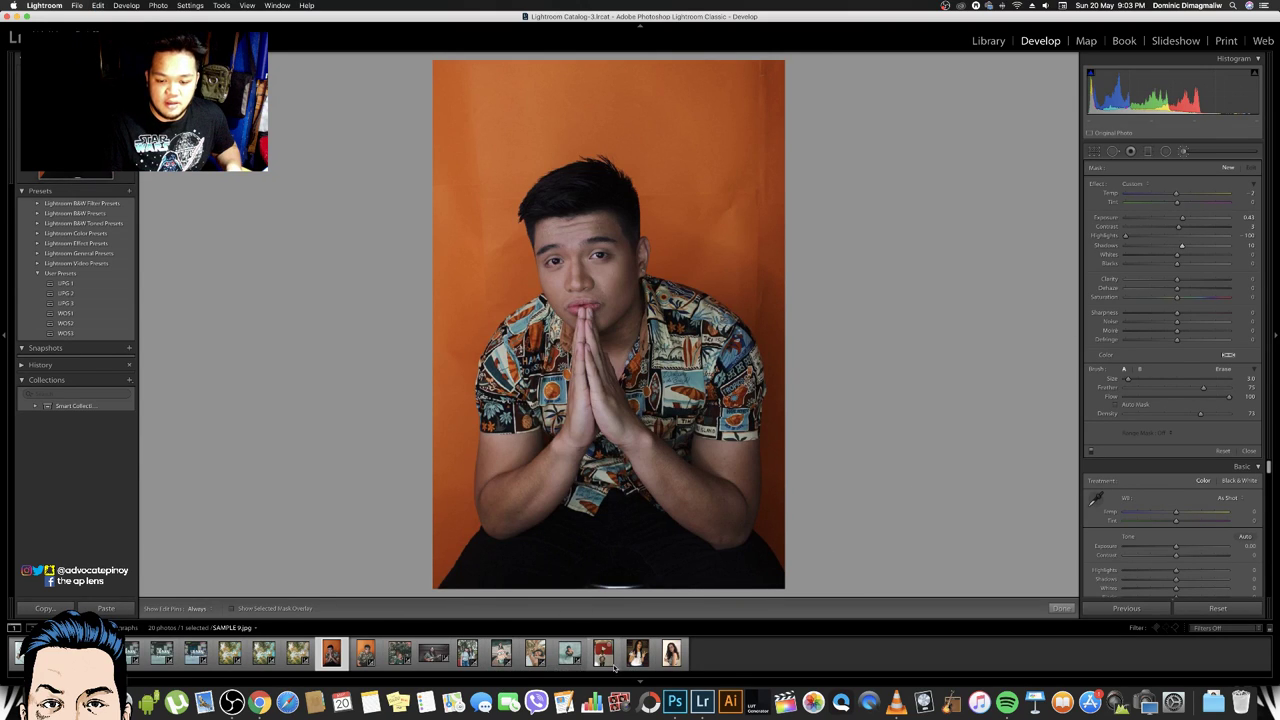
pyautogui.click(569, 653)
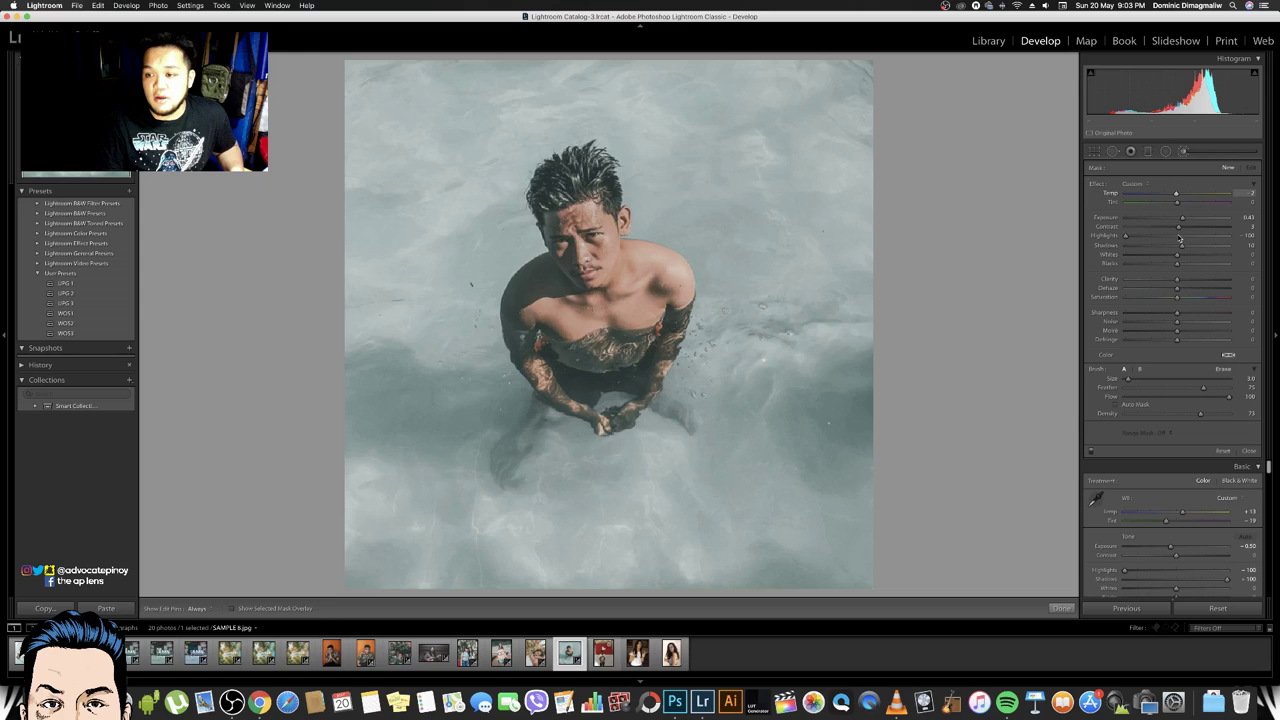
# Raise the brush Shadows to 100, revisit the YouTube-logo photo, then clear the thumbnail selection
pyautogui.moveTo(1180, 243); pyautogui.dragTo(1202, 246)
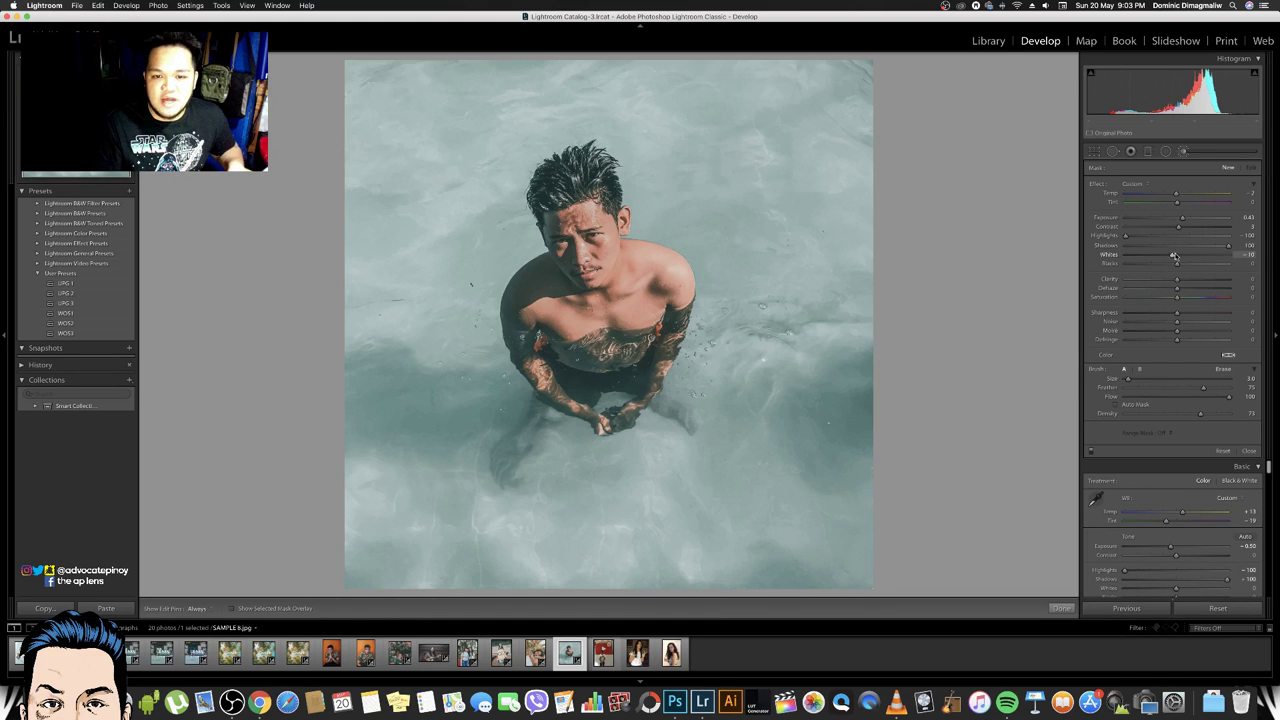
pyautogui.hotkey('ctrl', 'z')
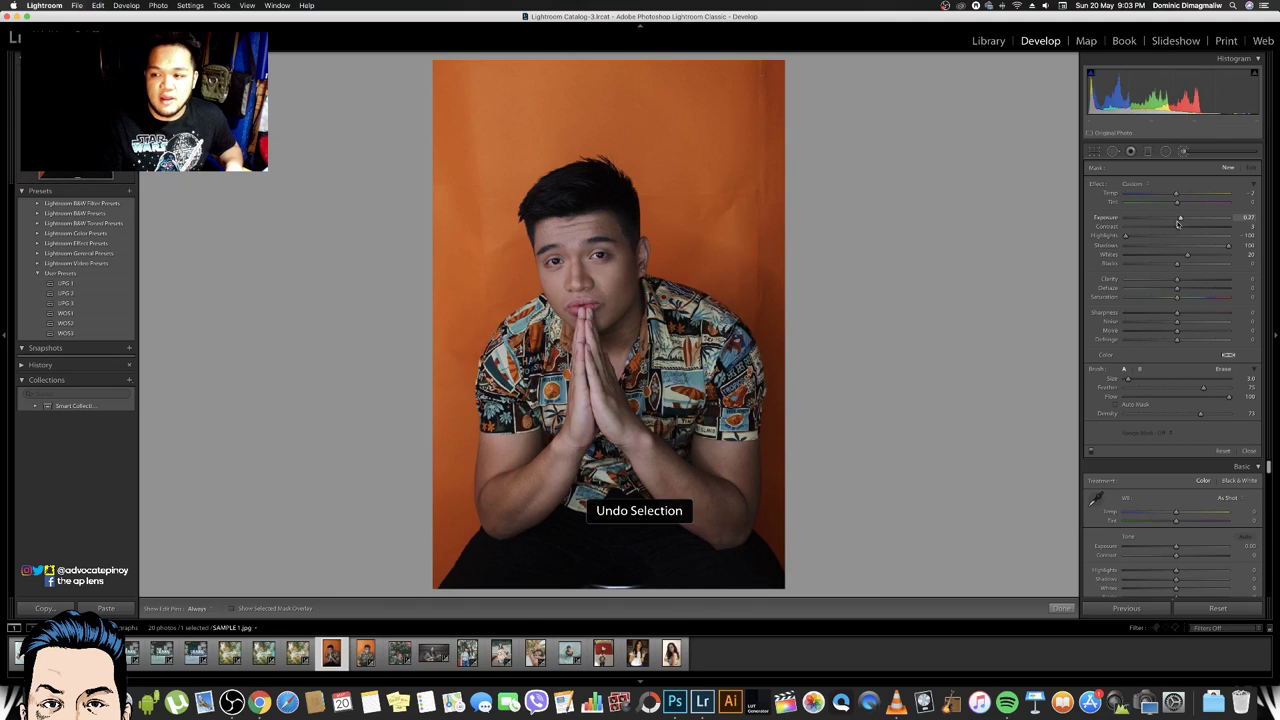
pyautogui.click(603, 653)
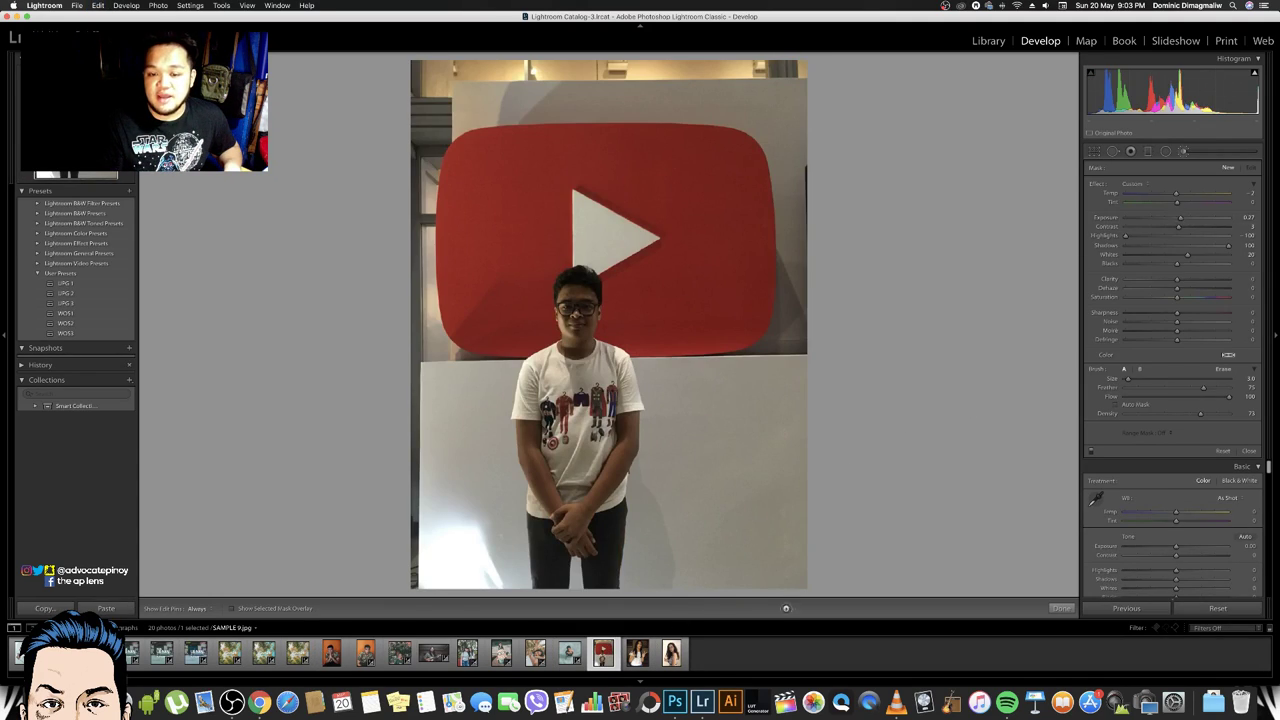
pyautogui.click(569, 653)
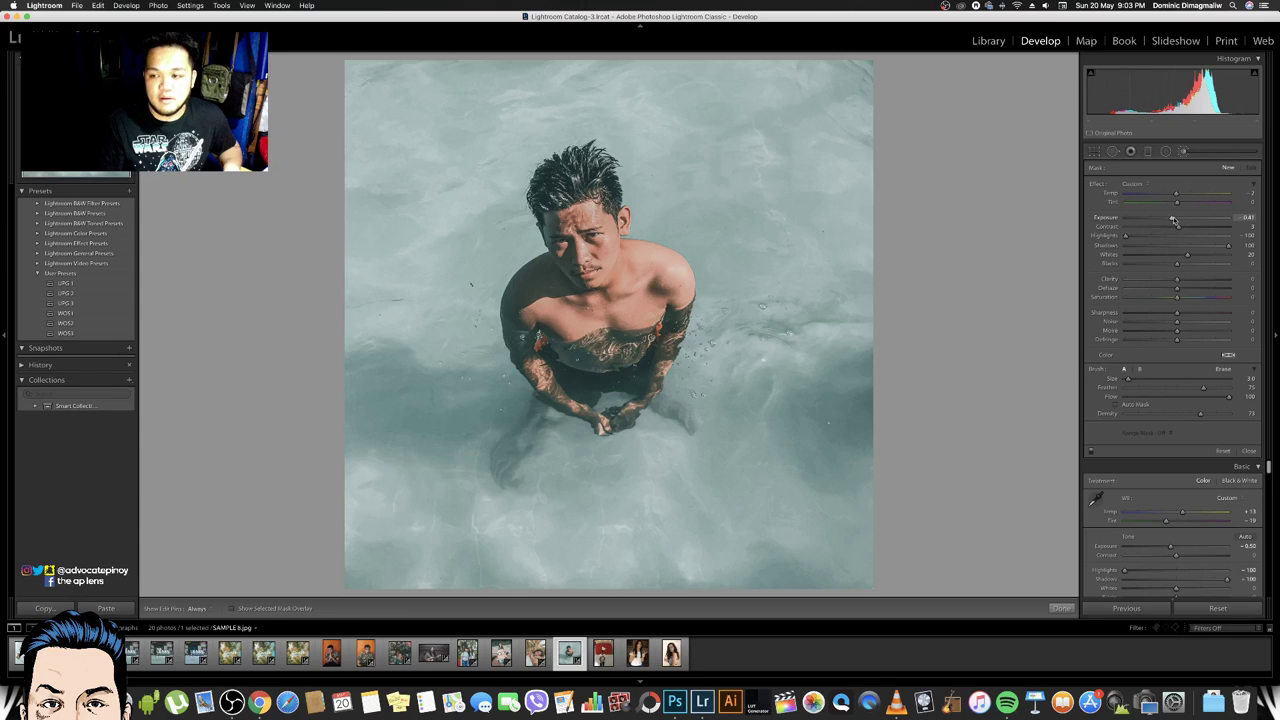
pyautogui.keyDown('super'); pyautogui.click(569, 653); pyautogui.keyUp('super')
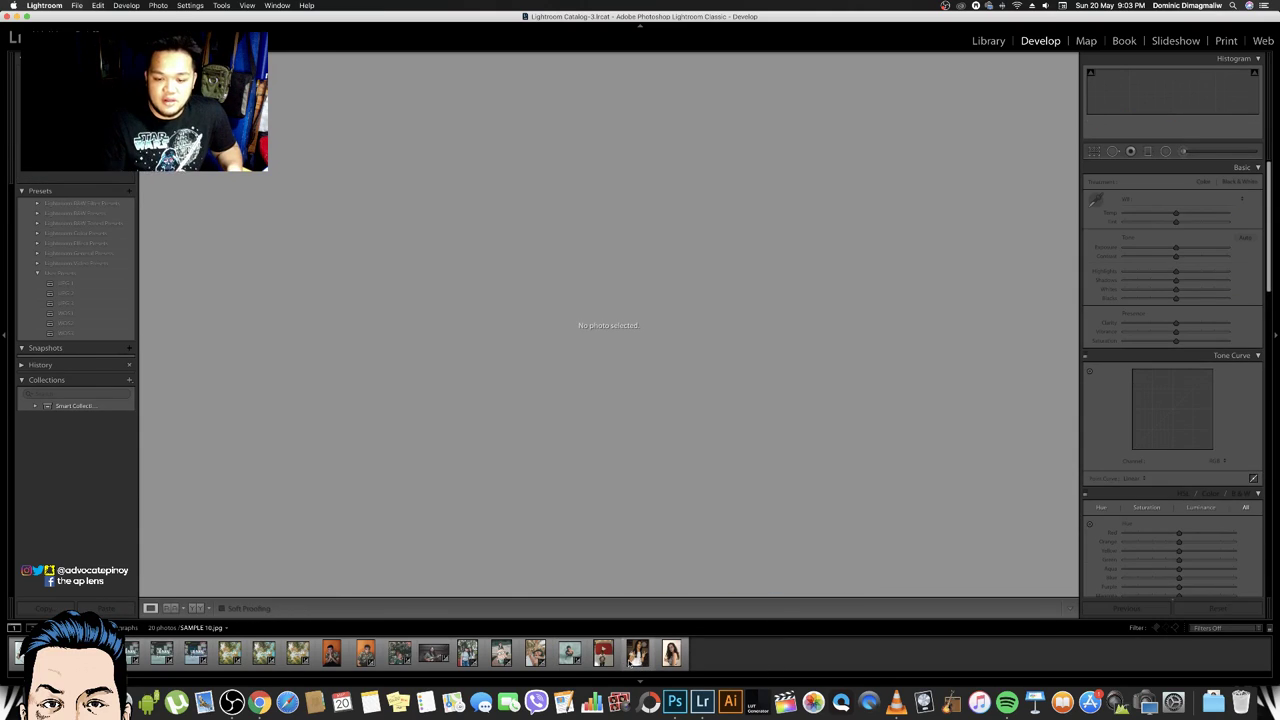
# Reselect SAMPLE 8, then load the SAMPLE 9 YouTube-logo portrait in Develop
pyautogui.click(570, 655)
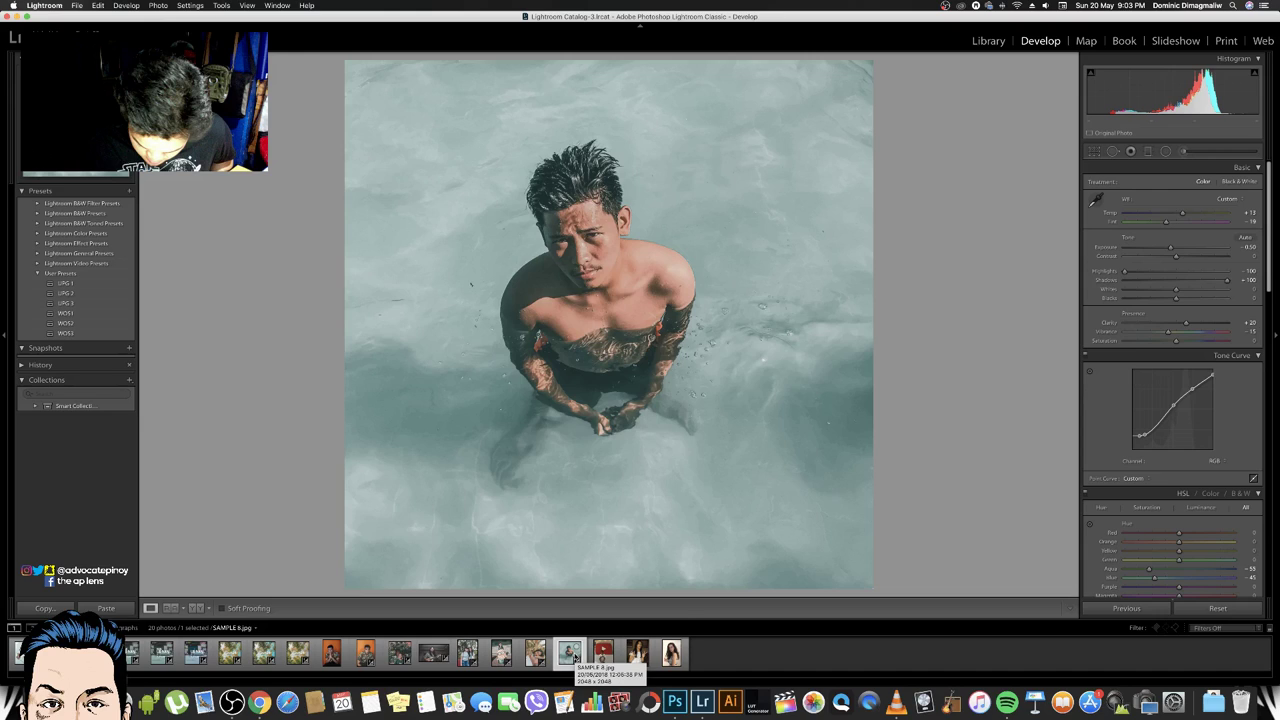
pyautogui.press('XF86AudioLowerVolume')
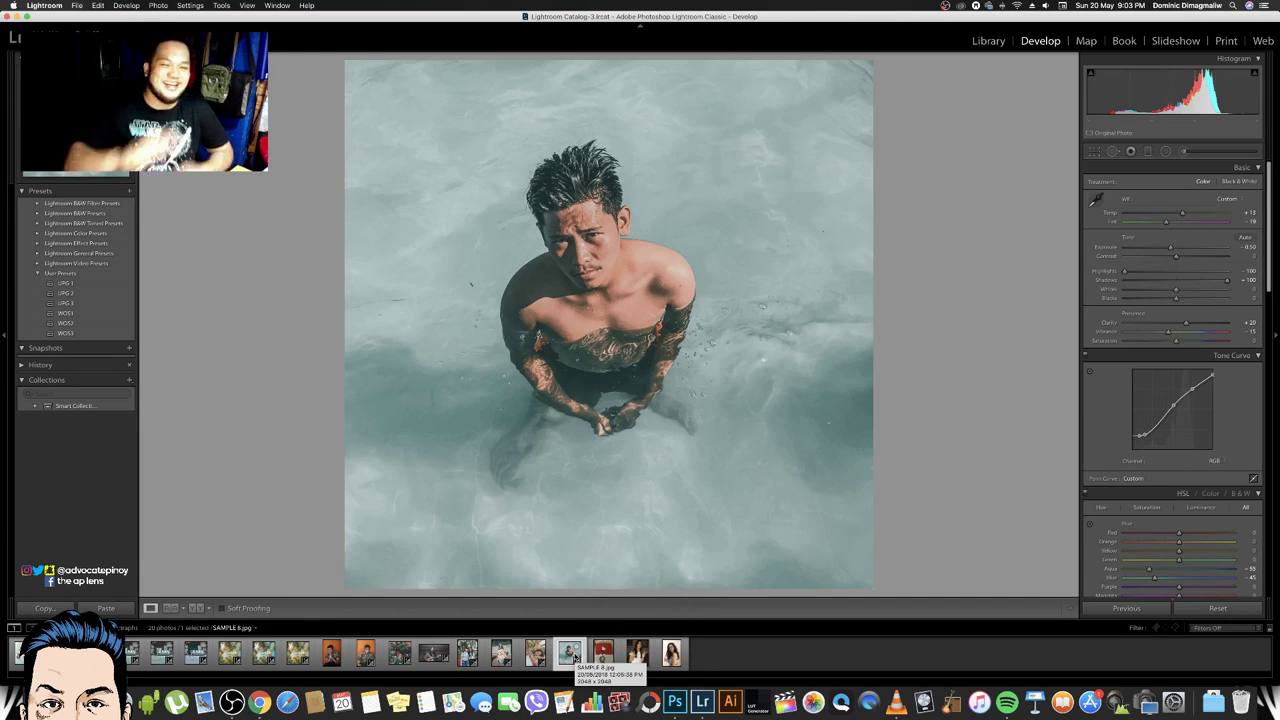
pyautogui.click(604, 655)
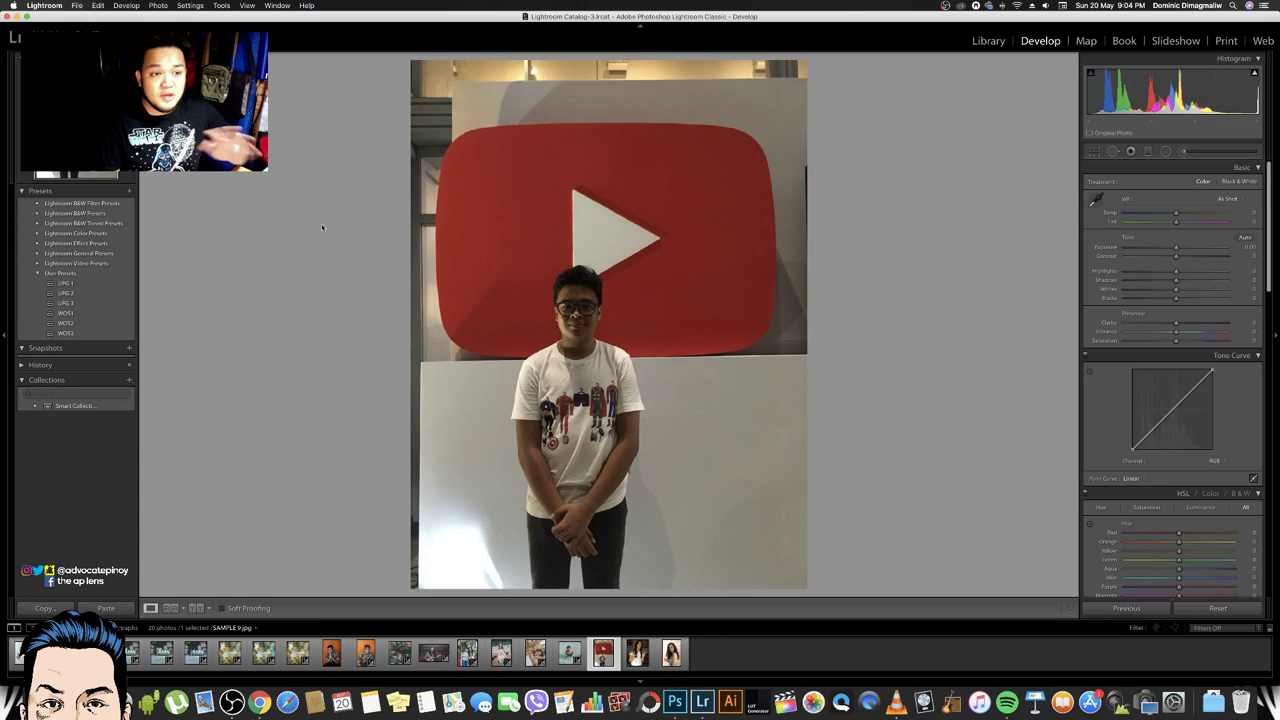
# Preview the WOS1, LPG 1–3 and WOS3 presets, settling on LPG 2, with the Adjustment Brush shown
pyautogui.click(99, 314)
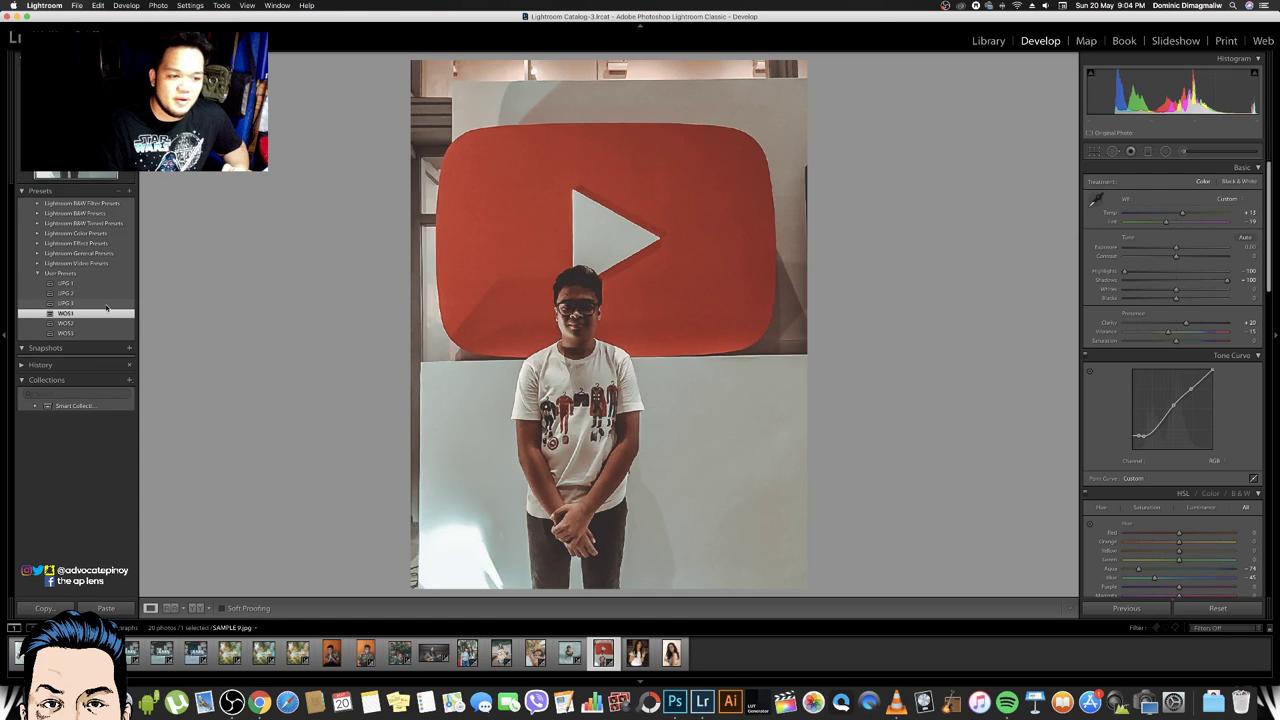
pyautogui.click(106, 304)
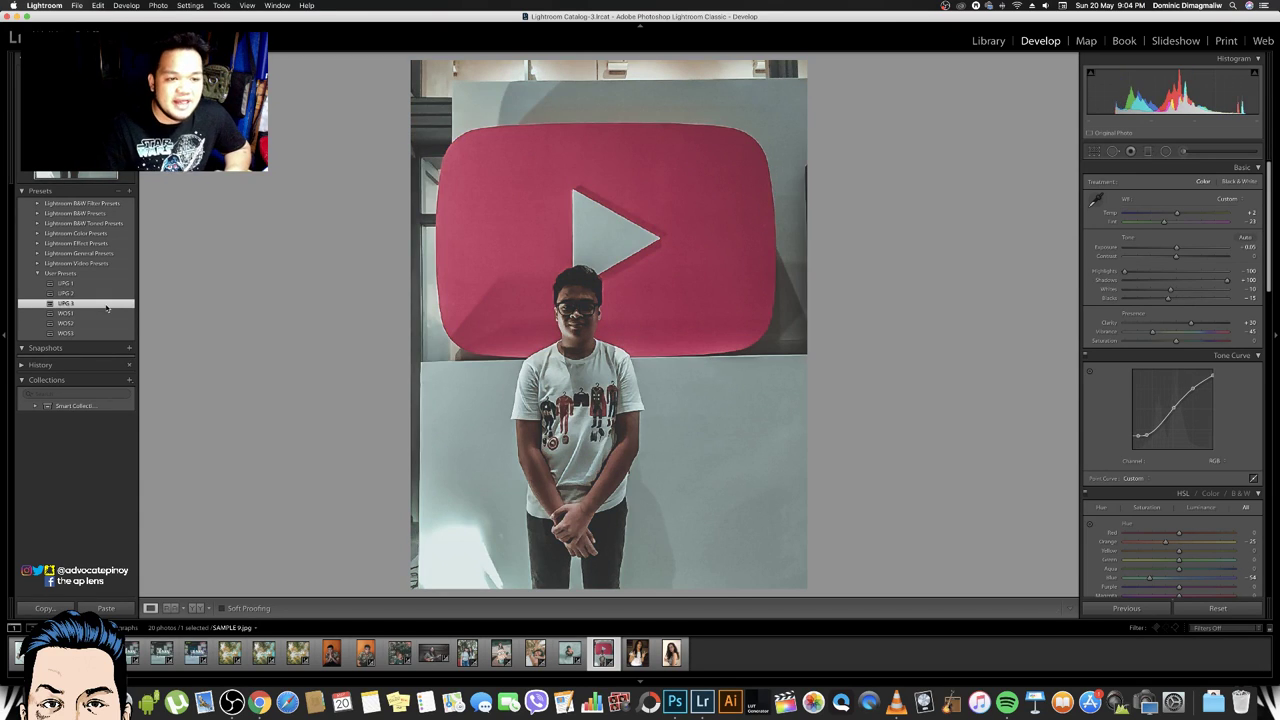
pyautogui.click(90, 293)
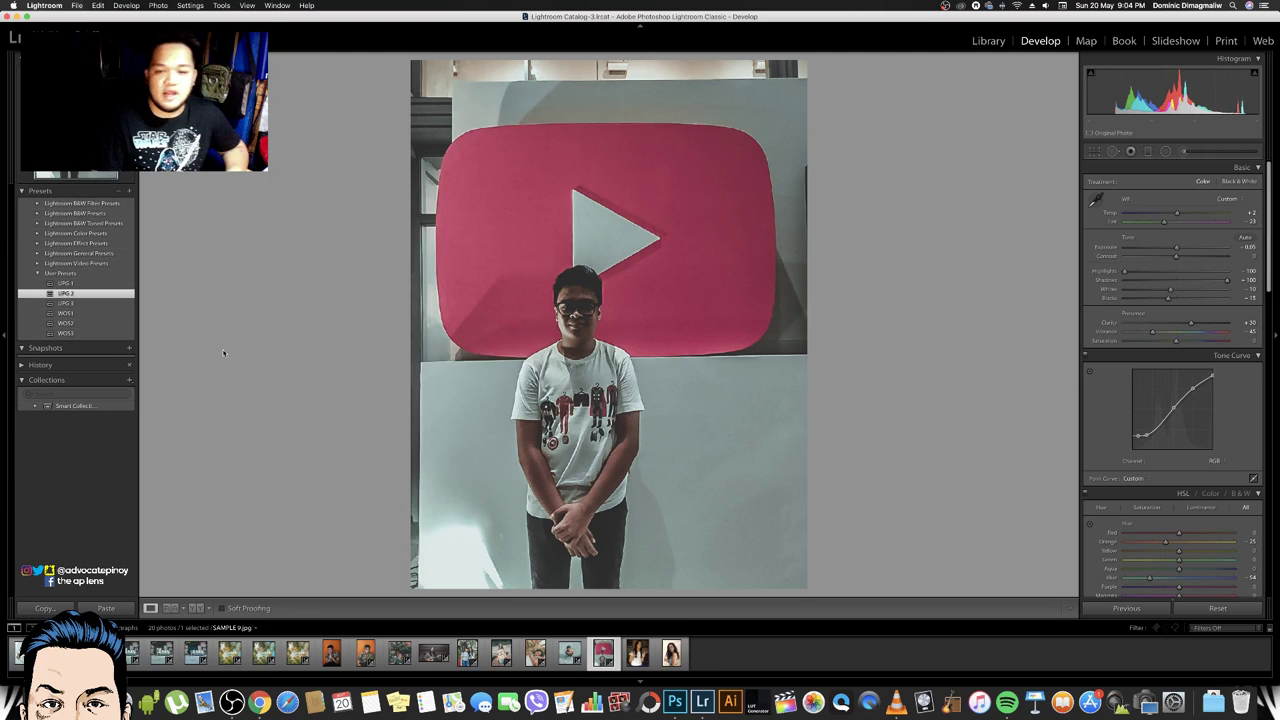
pyautogui.click(120, 285)
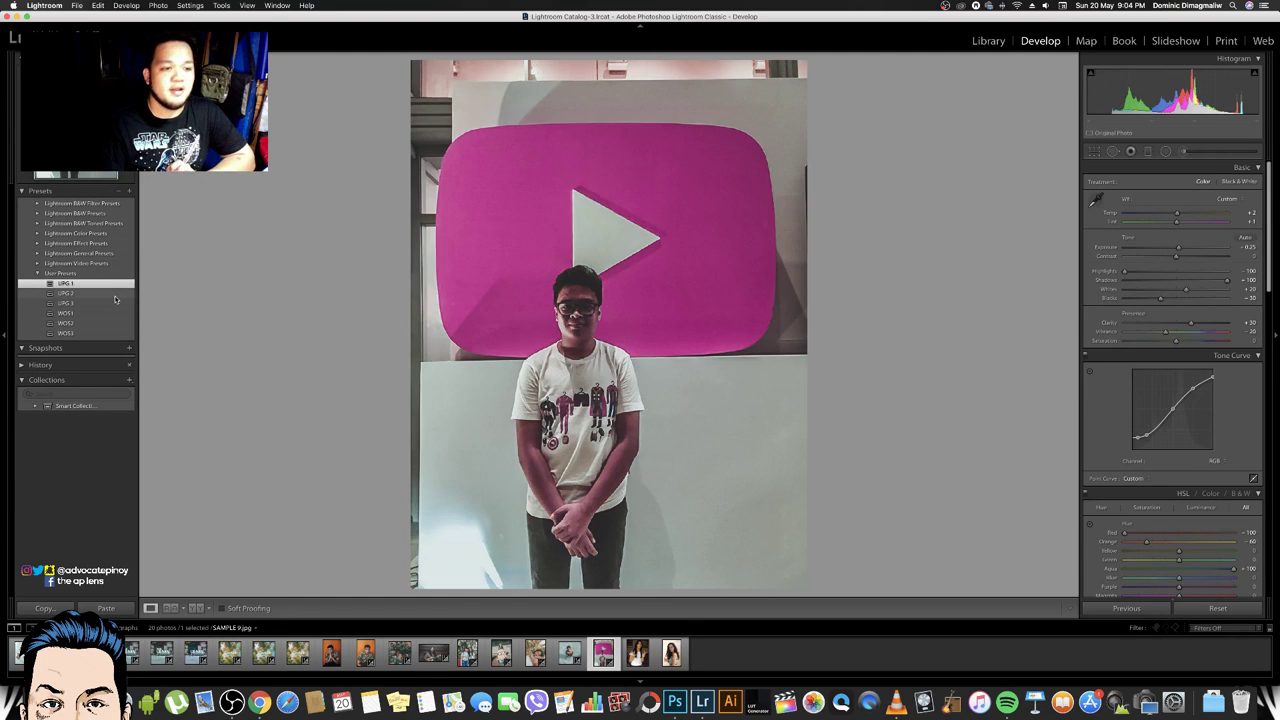
pyautogui.click(119, 293)
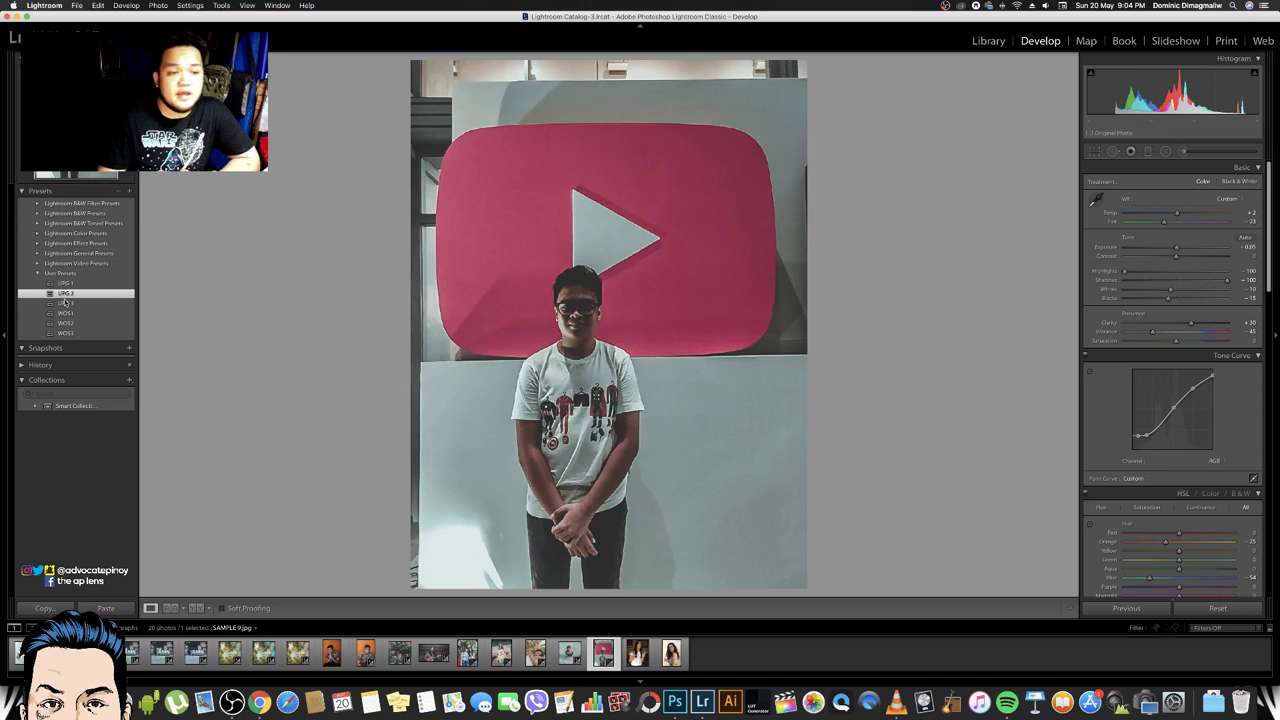
pyautogui.click(85, 306)
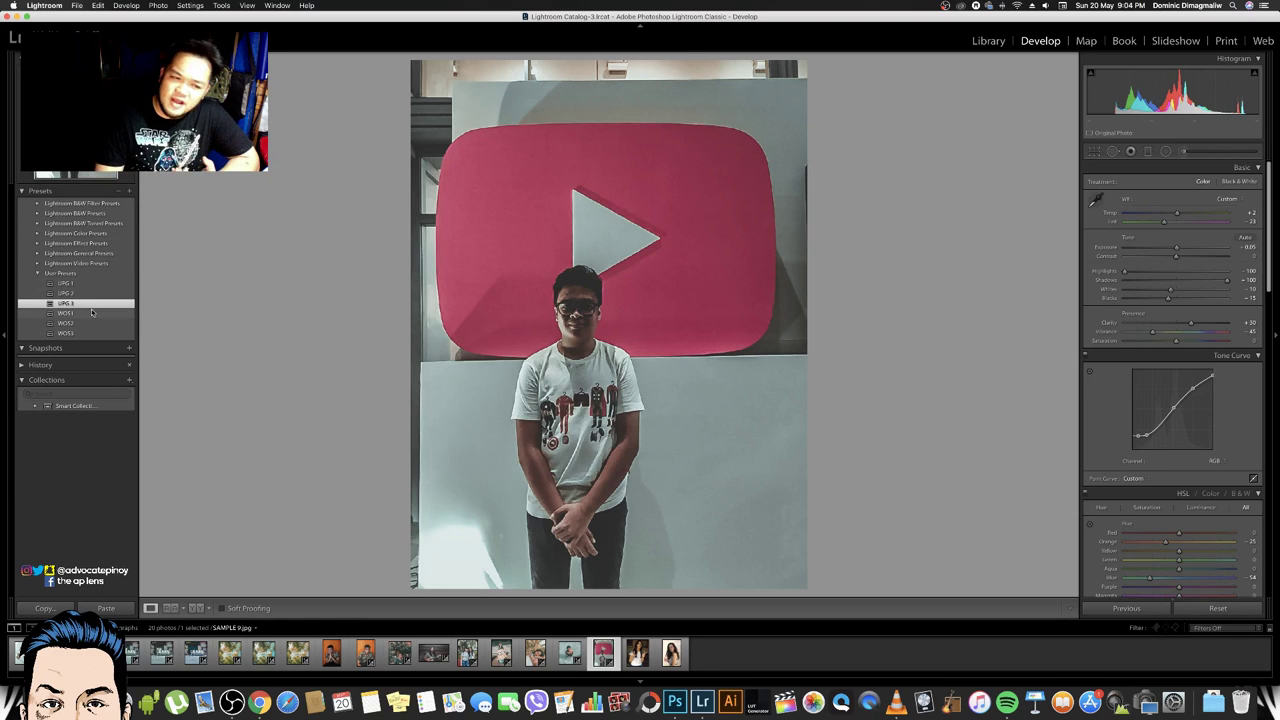
pyautogui.click(93, 318)
pyautogui.click(97, 335)
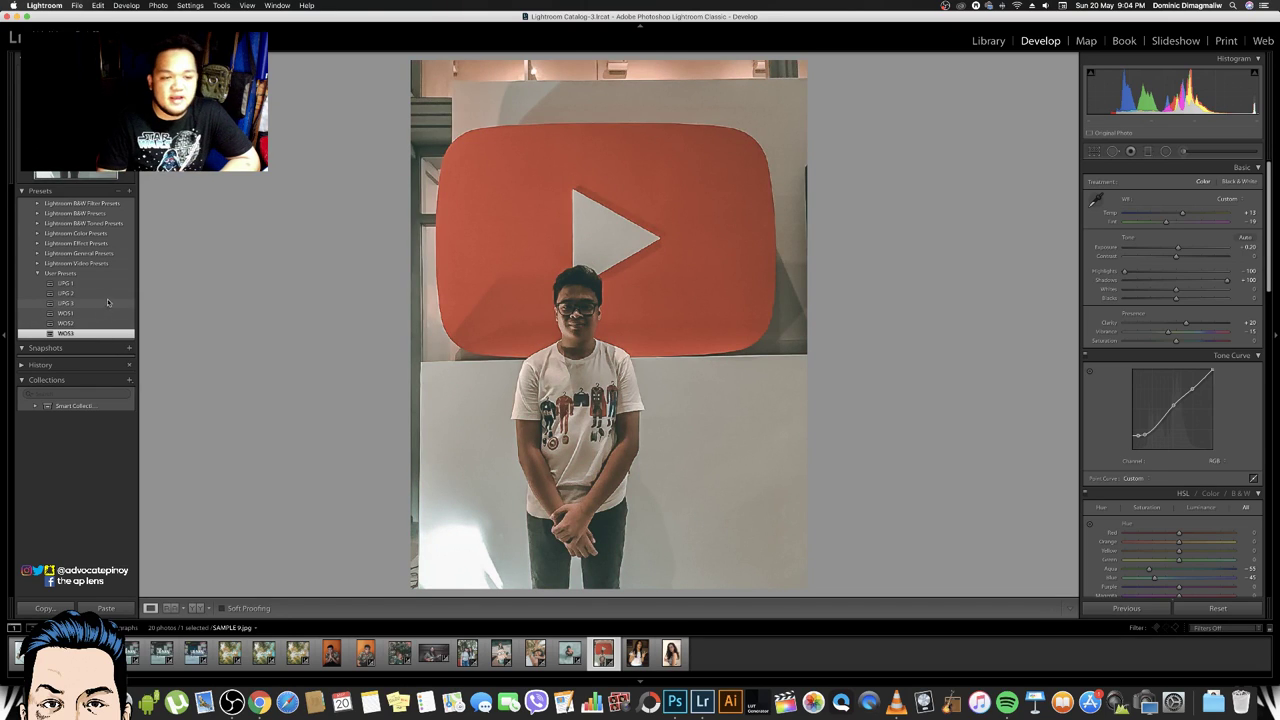
pyautogui.click(108, 293)
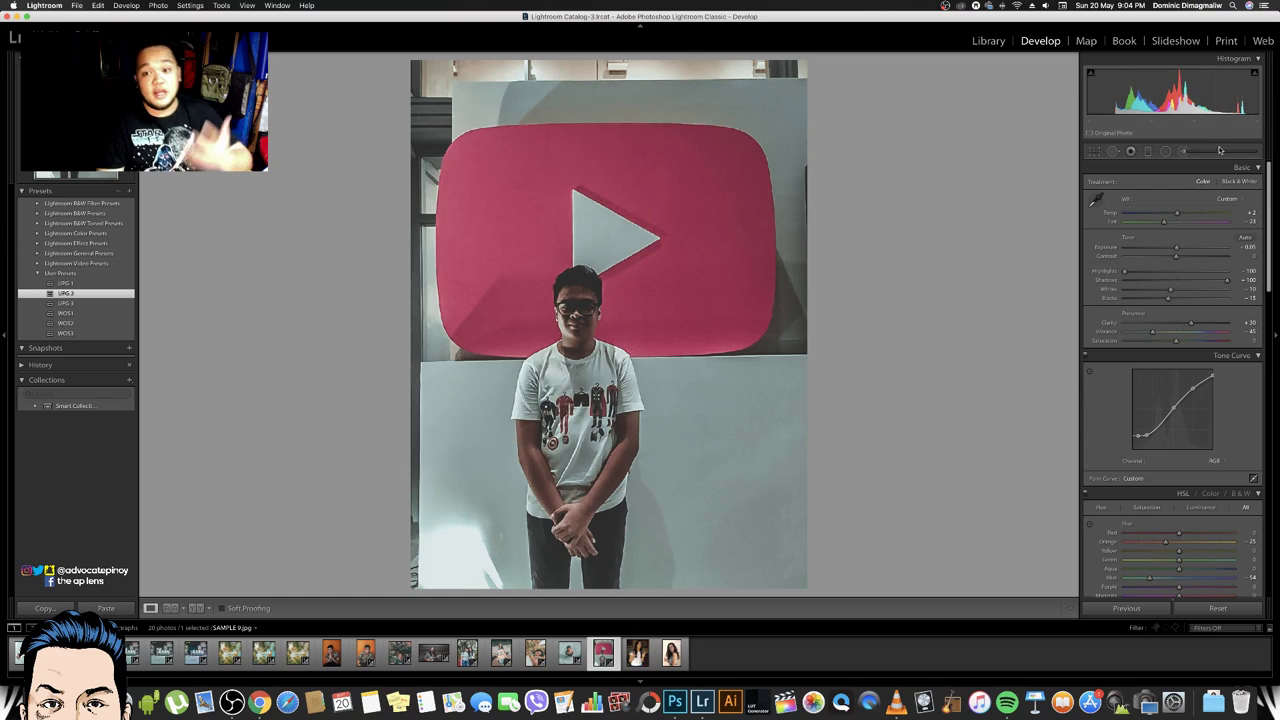
pyautogui.press('k')
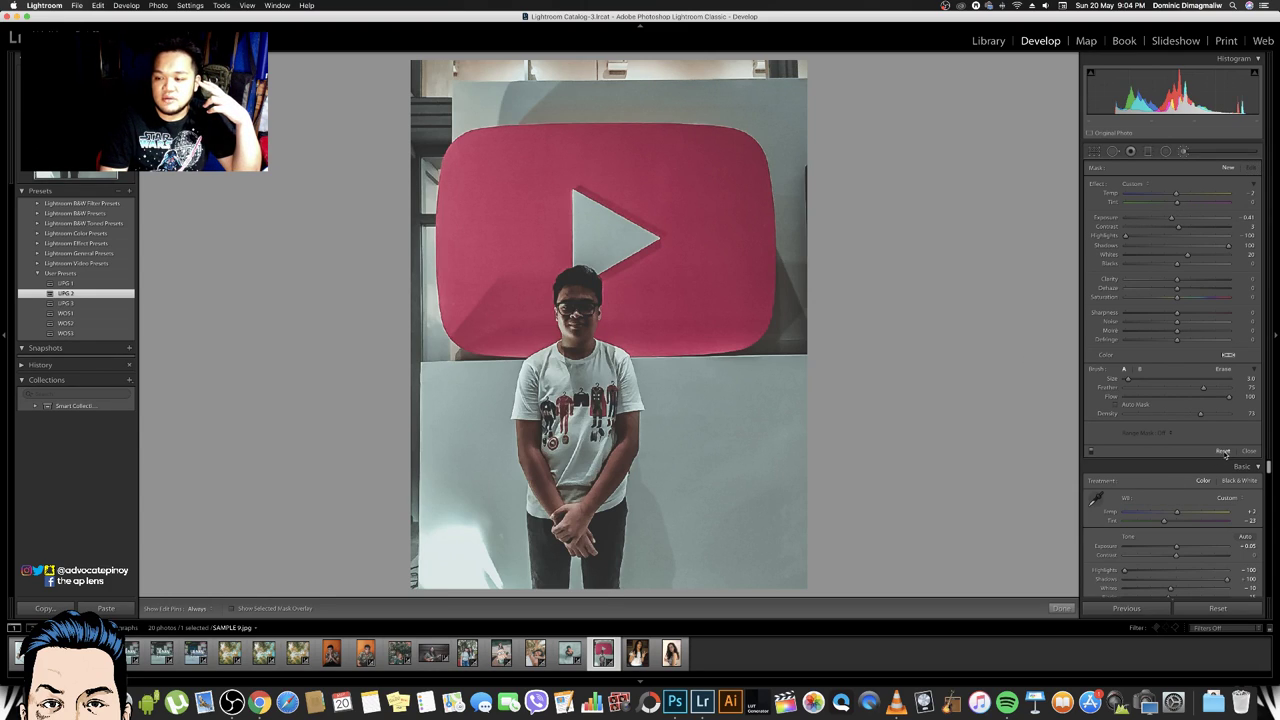
# Reset the brush, neutralize its shadows and brighten the face brush exposure slightly
pyautogui.click(1223, 451)
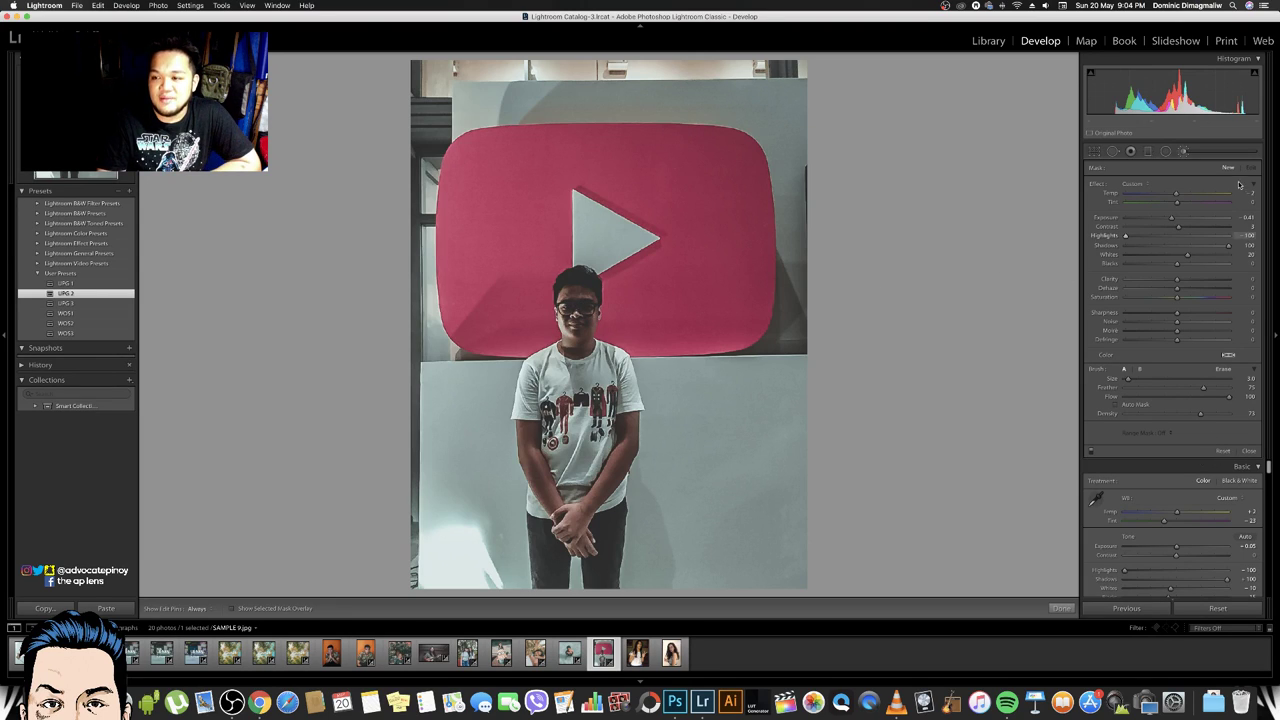
pyautogui.click(1177, 245)
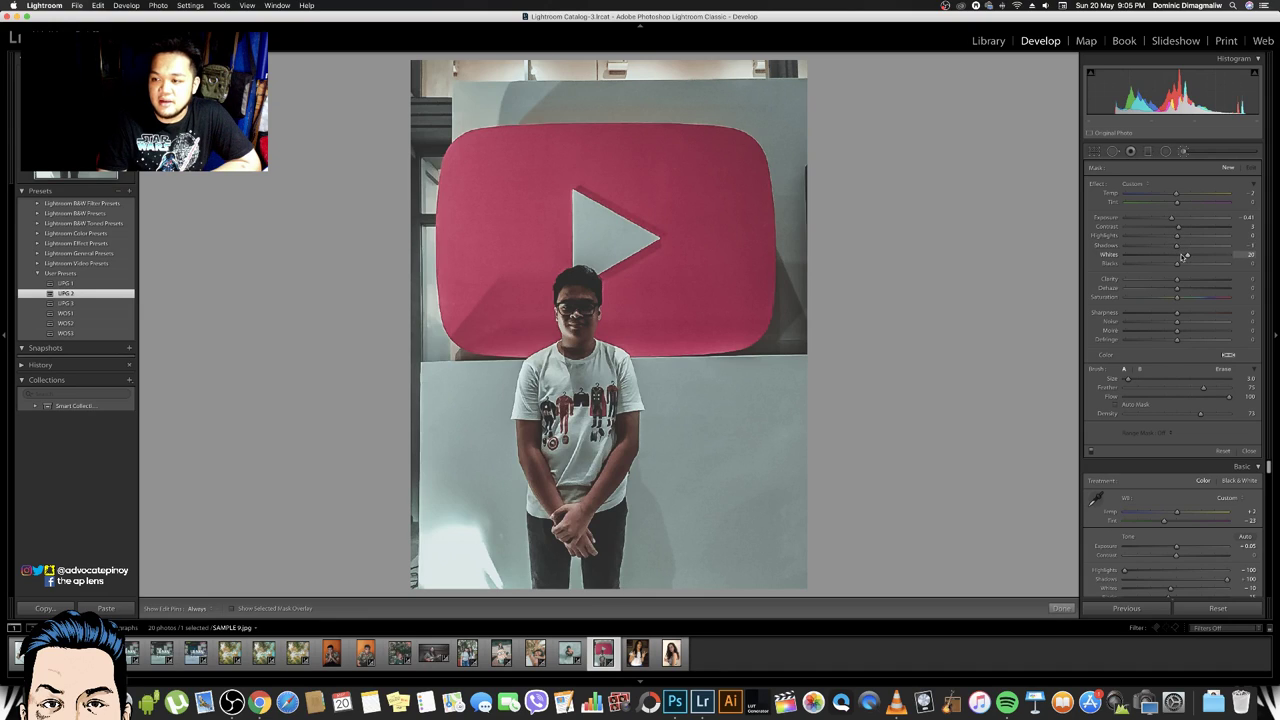
pyautogui.moveTo(1170, 223); pyautogui.dragTo(1174, 220)
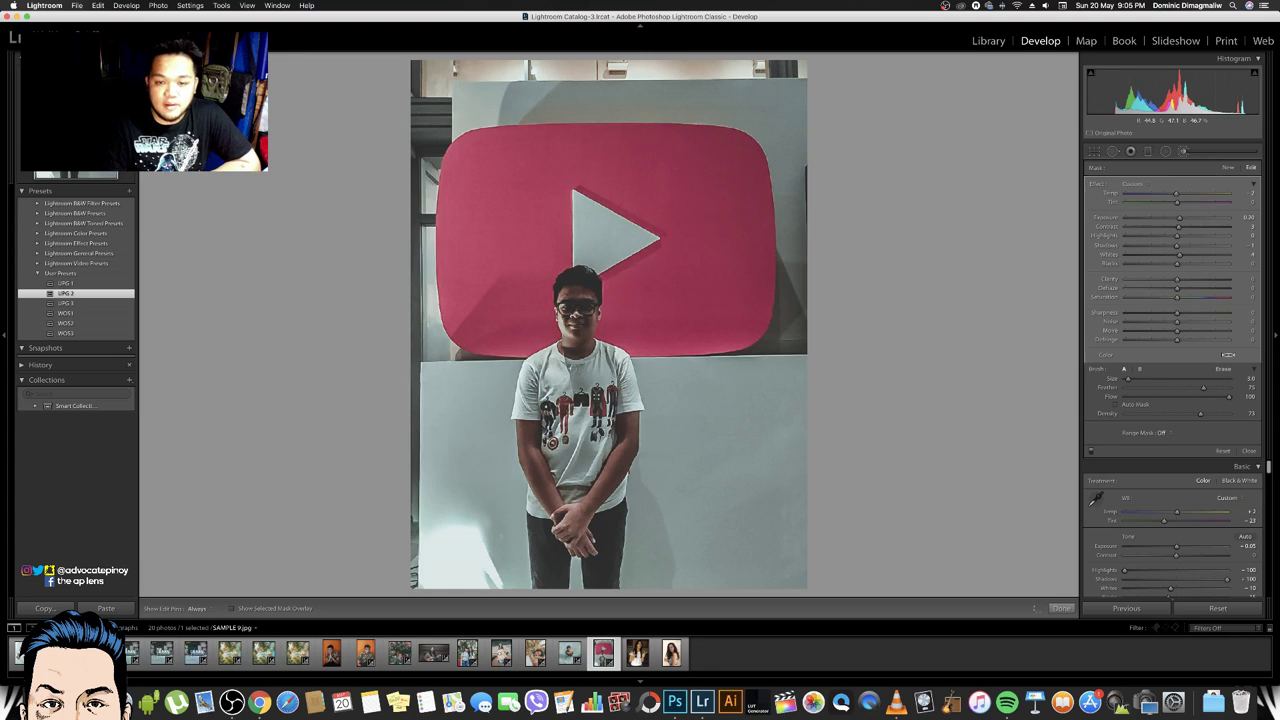
pyautogui.hotkey('ctrl', 'z')
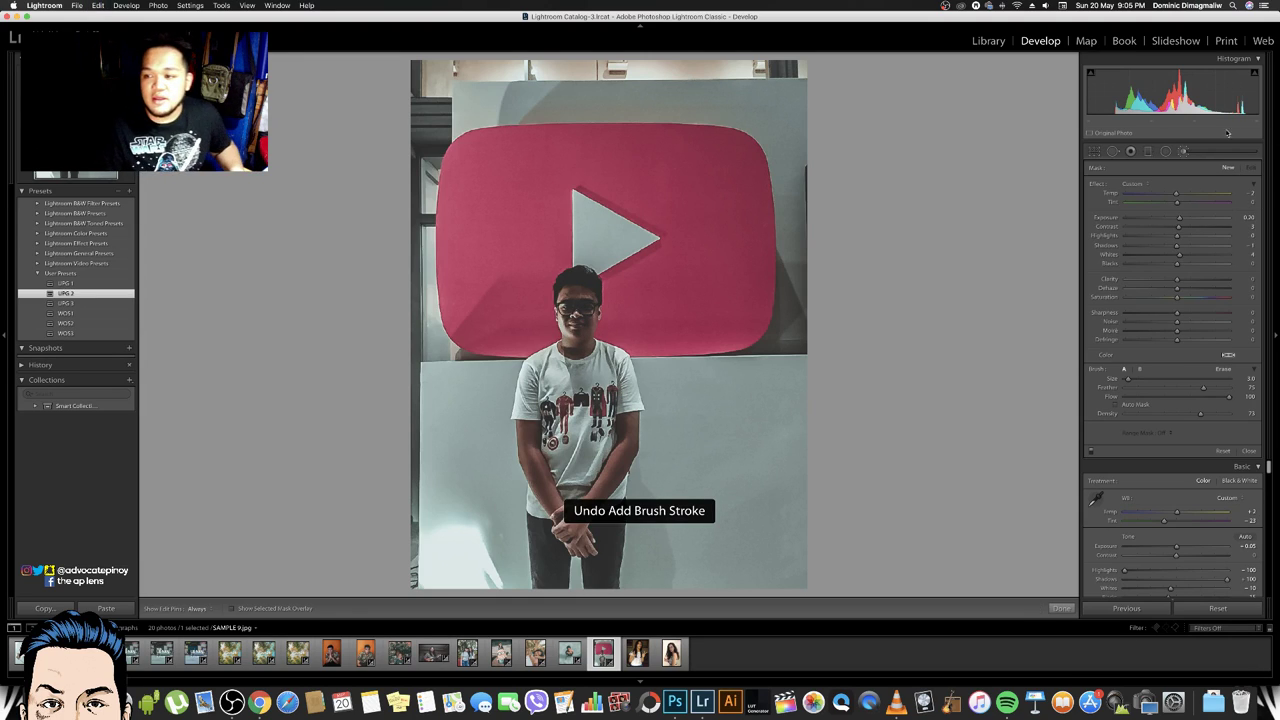
pyautogui.moveTo(1179, 218); pyautogui.dragTo(1184, 218)
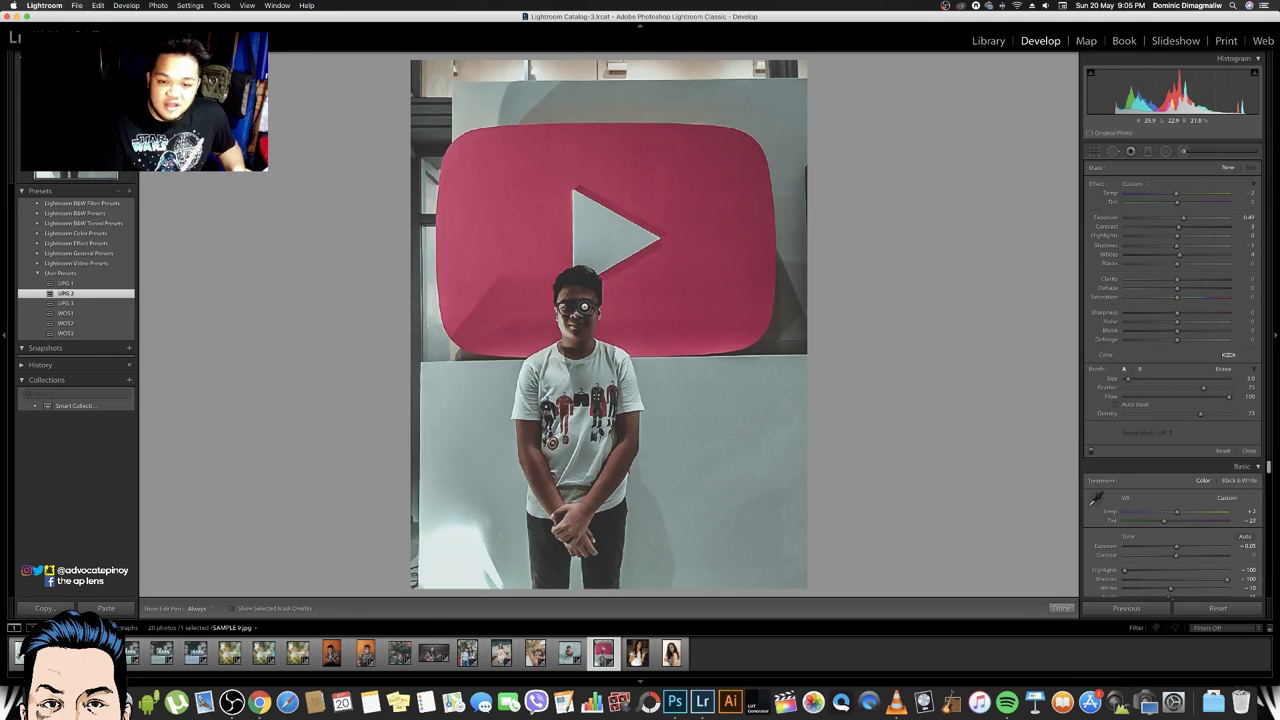
pyautogui.press('h')
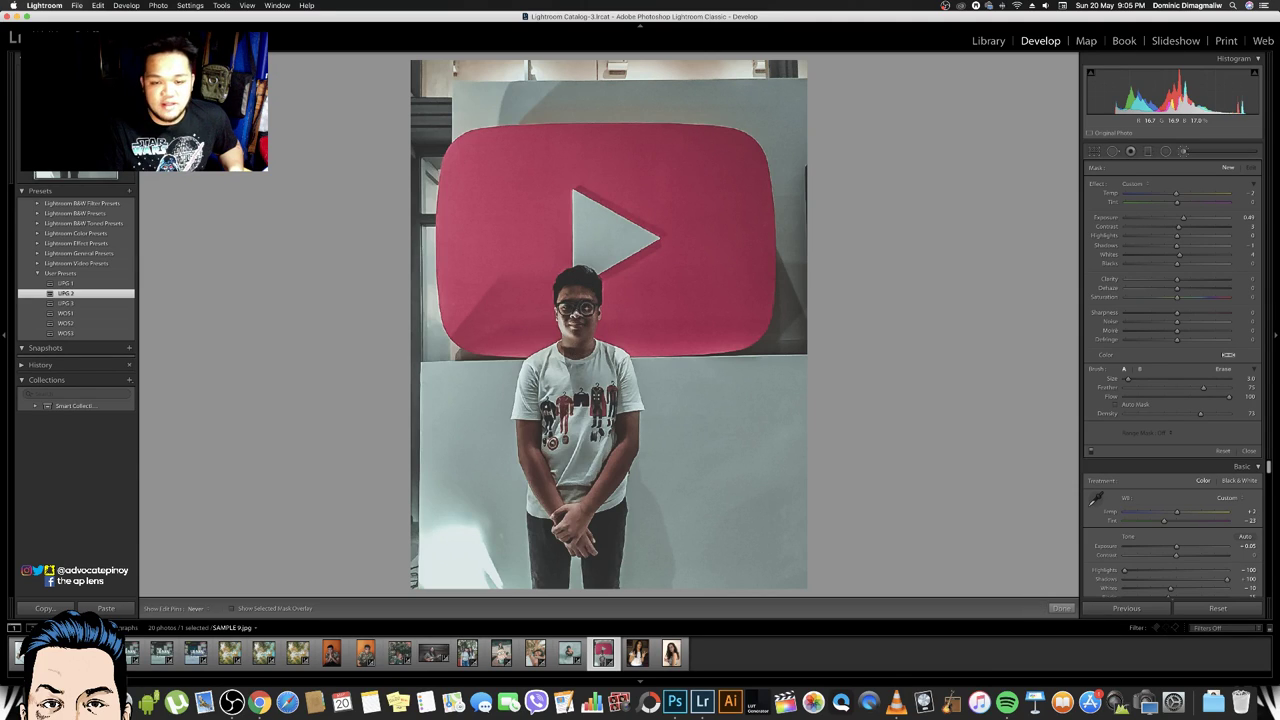
pyautogui.press('h')
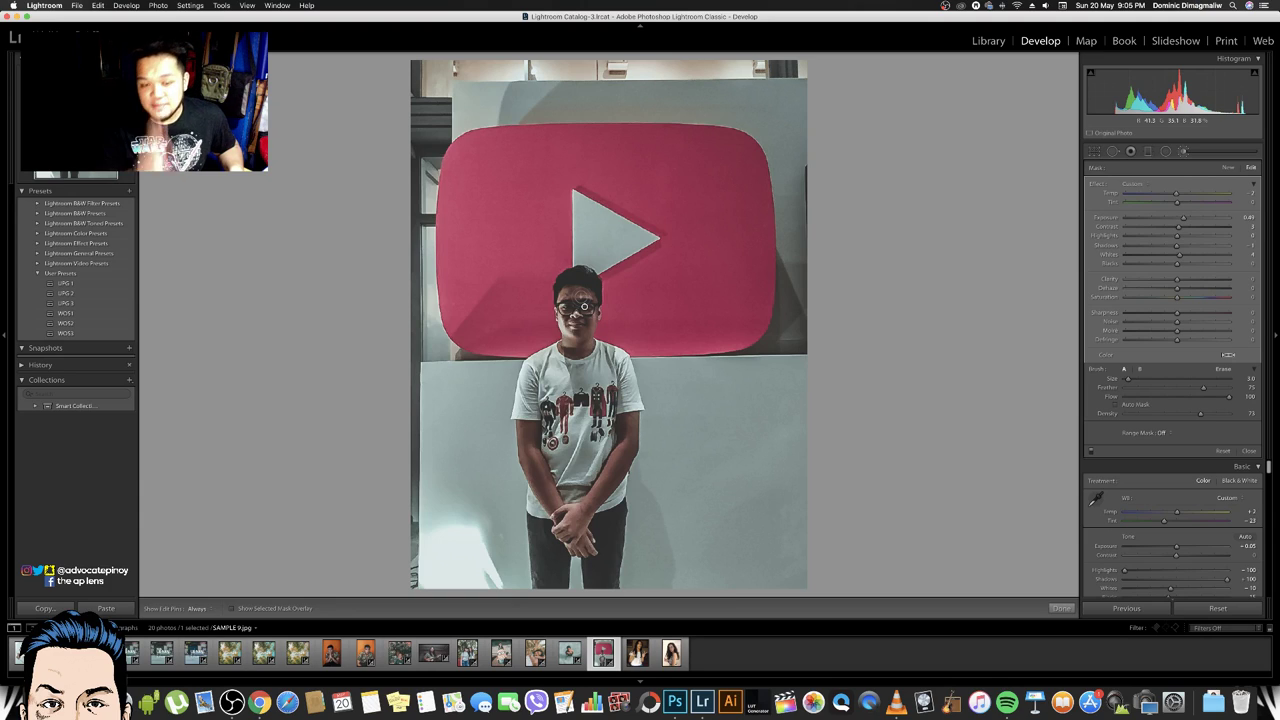
# Close the Adjustment Brush and set Sharpening Amount to 12
pyautogui.scroll(-5, 1220, 470)
pyautogui.scroll(-5, 1216, 468)
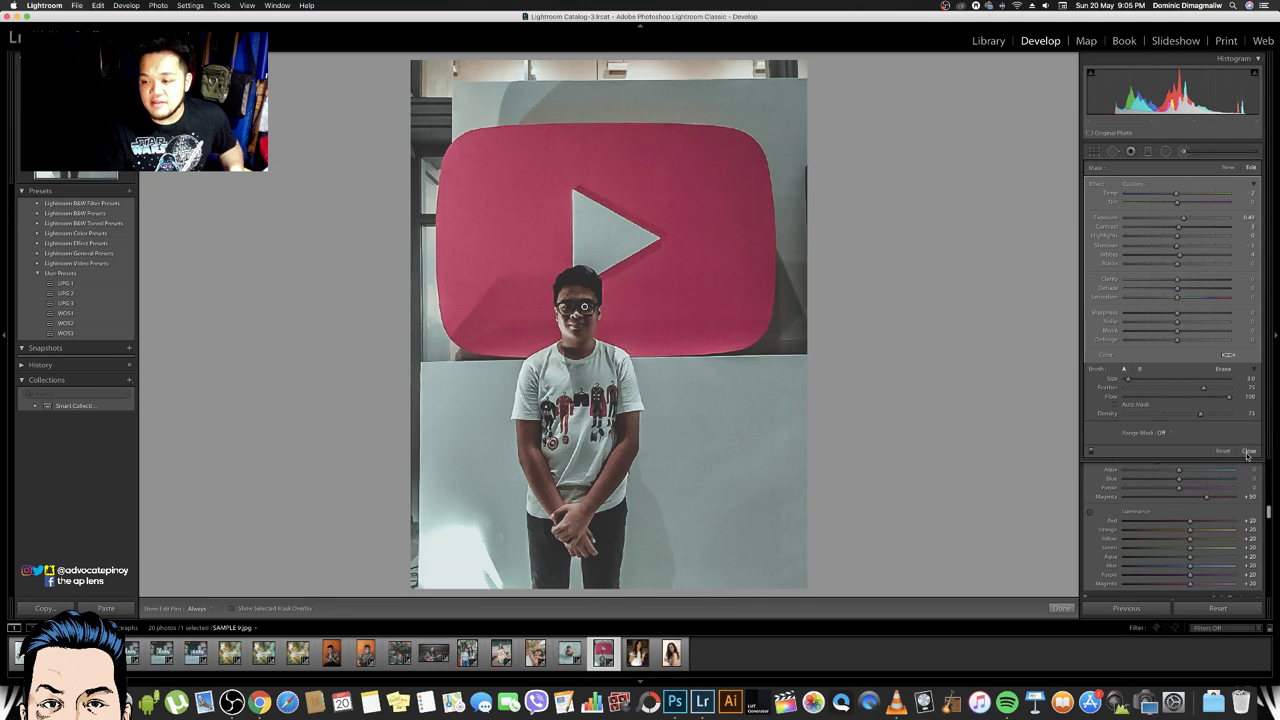
pyautogui.click(1248, 452)
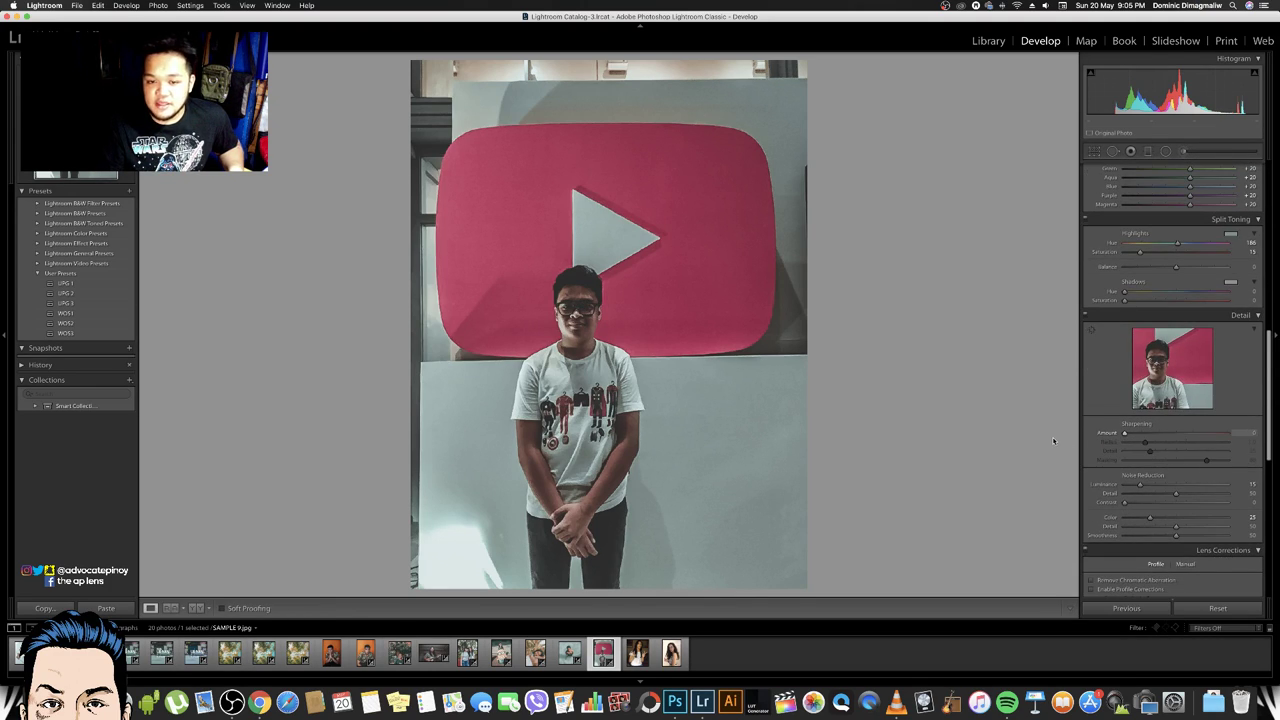
pyautogui.moveTo(1125, 433); pyautogui.dragTo(1133, 433)
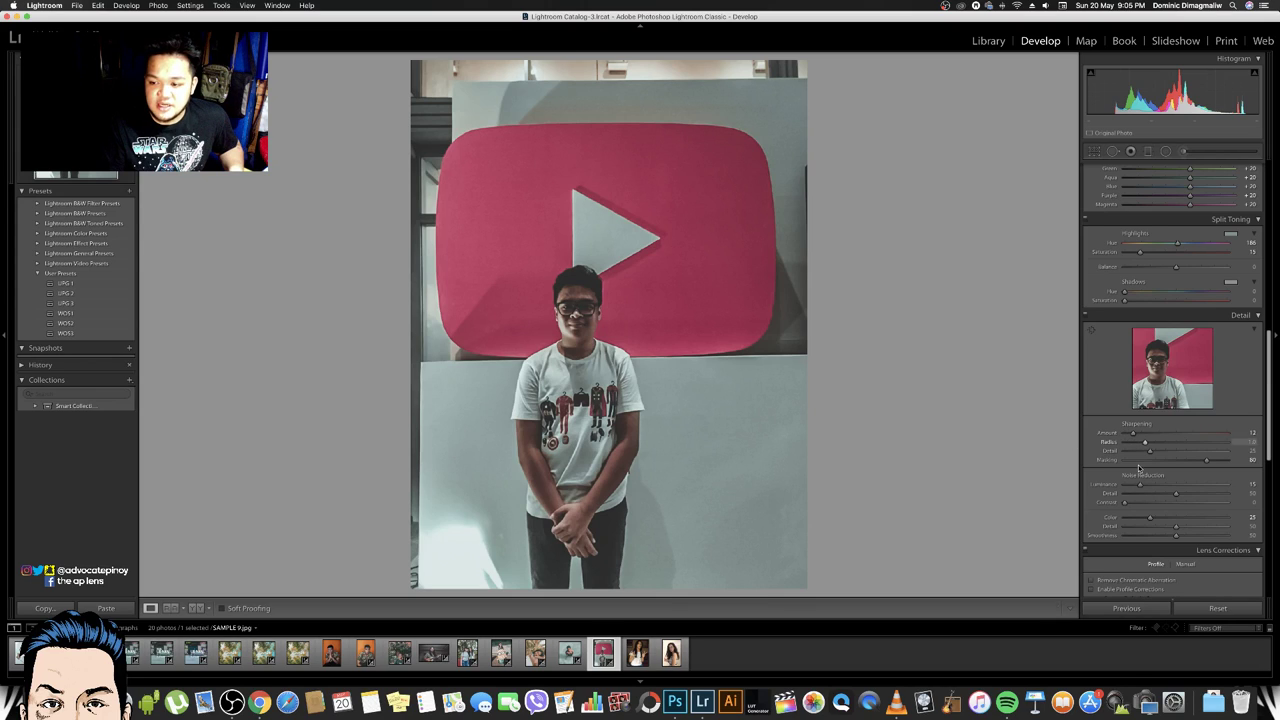
# On SAMPLE 10, try the LPG 2 and LPG 1 presets and settle on LPG 3
pyautogui.click(637, 653)
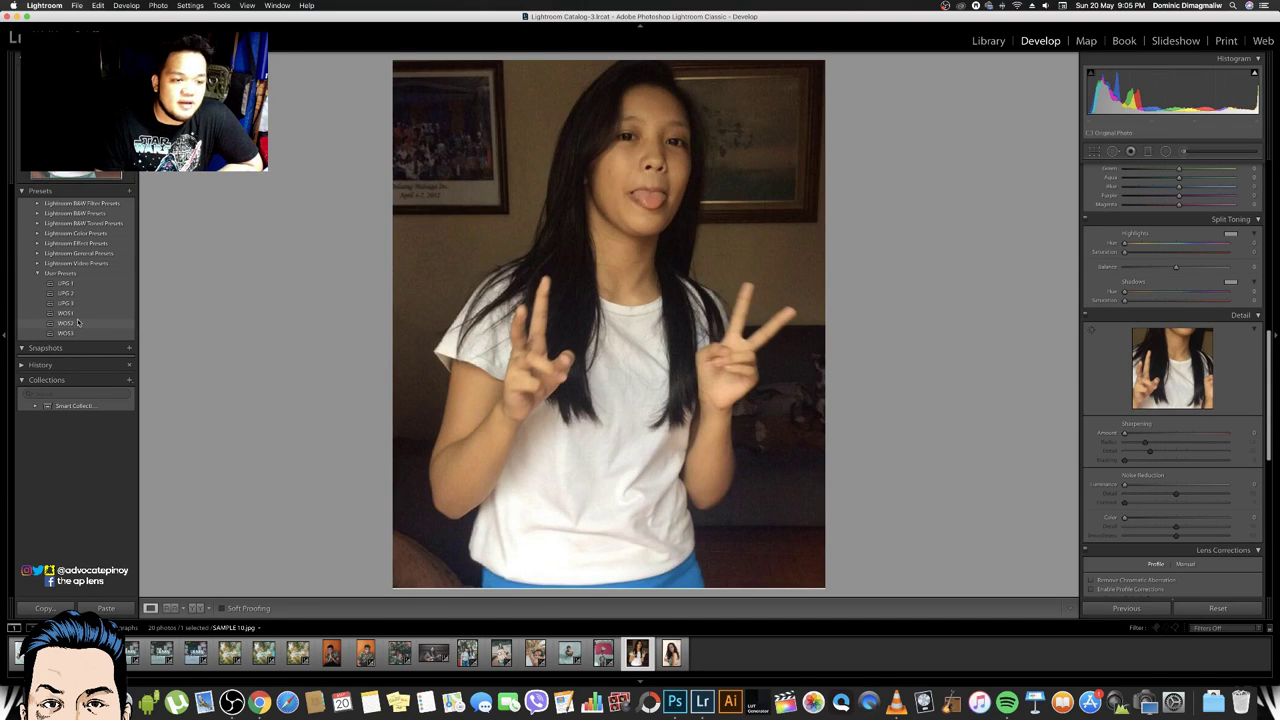
pyautogui.click(77, 322)
pyautogui.click(79, 294)
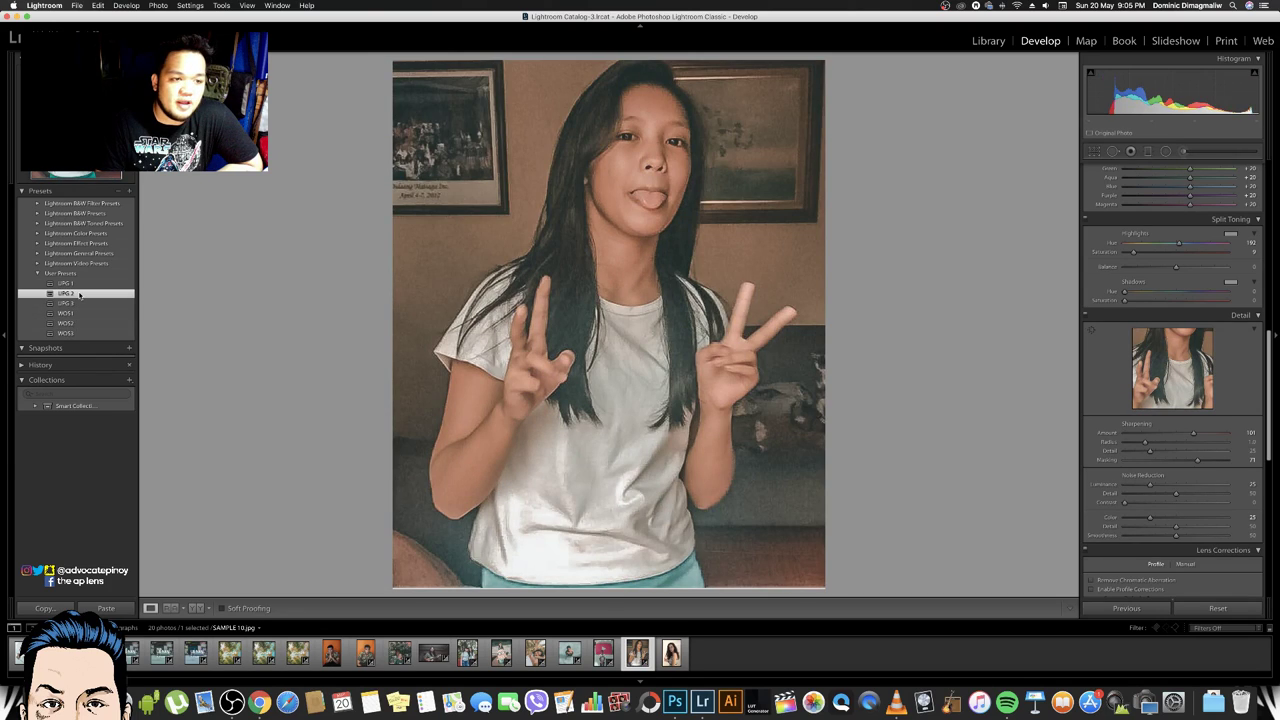
pyautogui.click(80, 284)
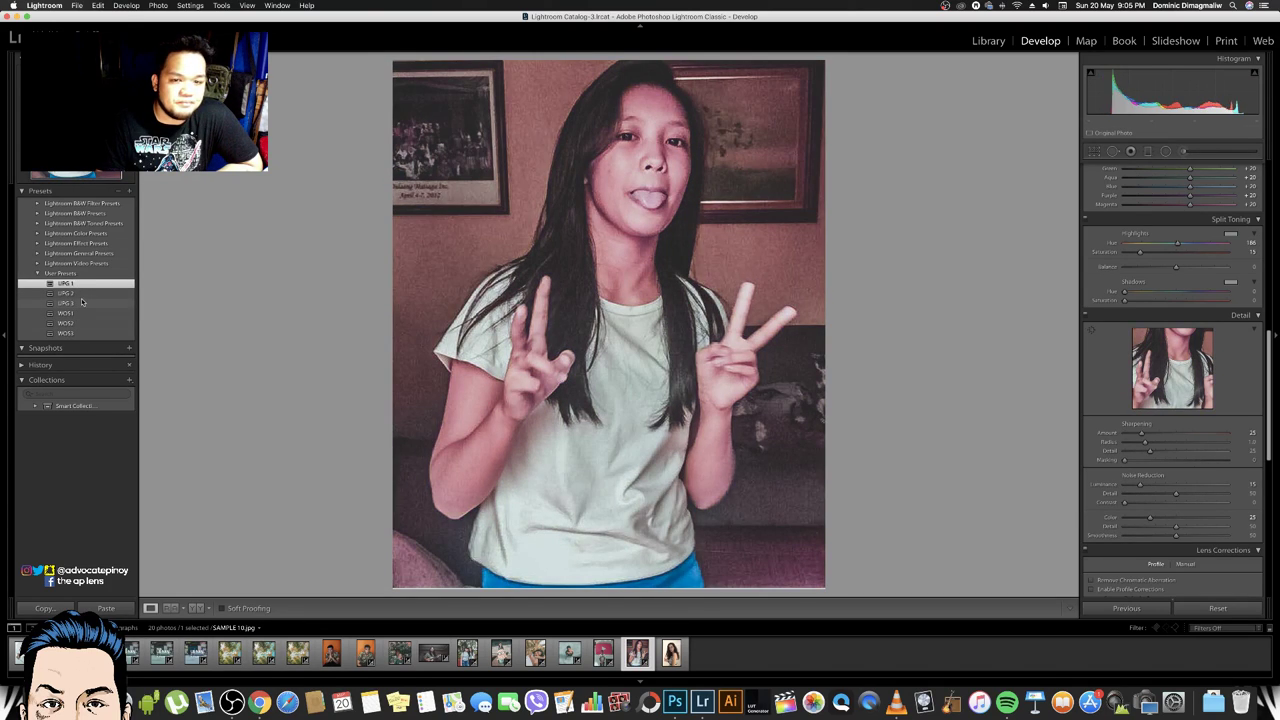
pyautogui.click(83, 303)
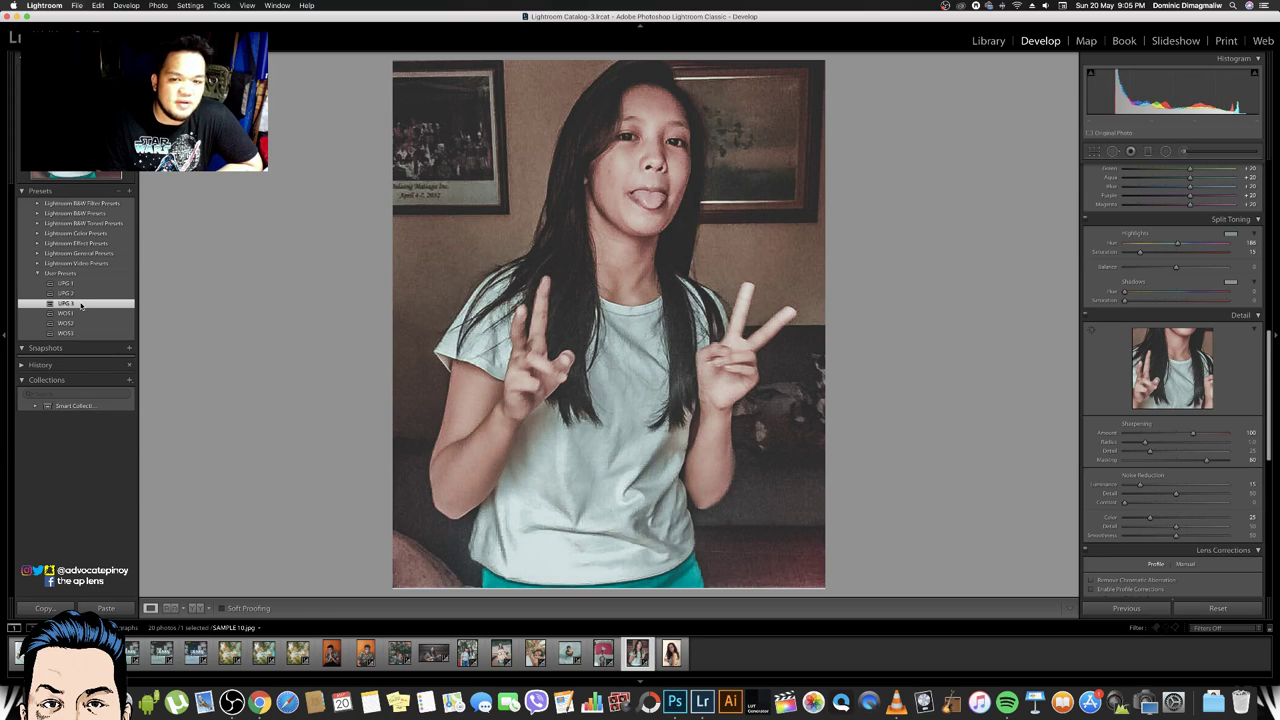
# Set Sharpening Amount to 0 and shift the Split Toning hue and Red Primary Hue
pyautogui.moveTo(1193, 433); pyautogui.dragTo(1087, 433)
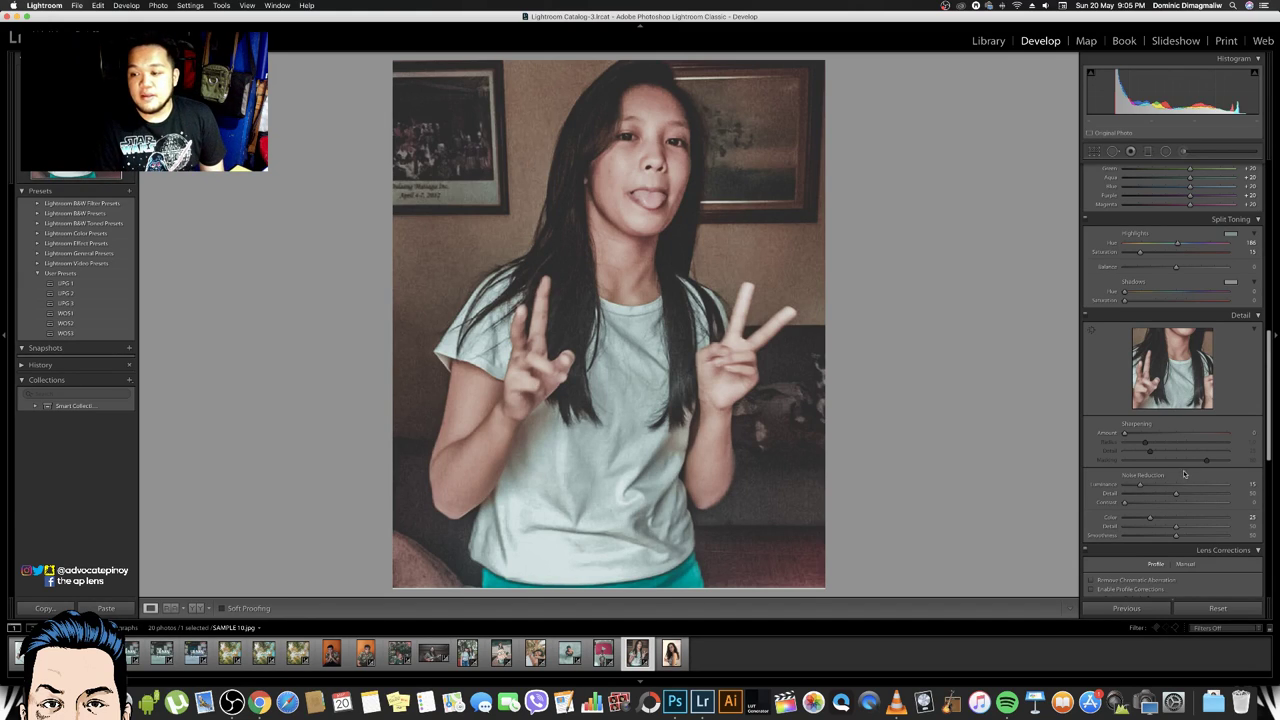
pyautogui.moveTo(1177, 243); pyautogui.dragTo(1167, 246)
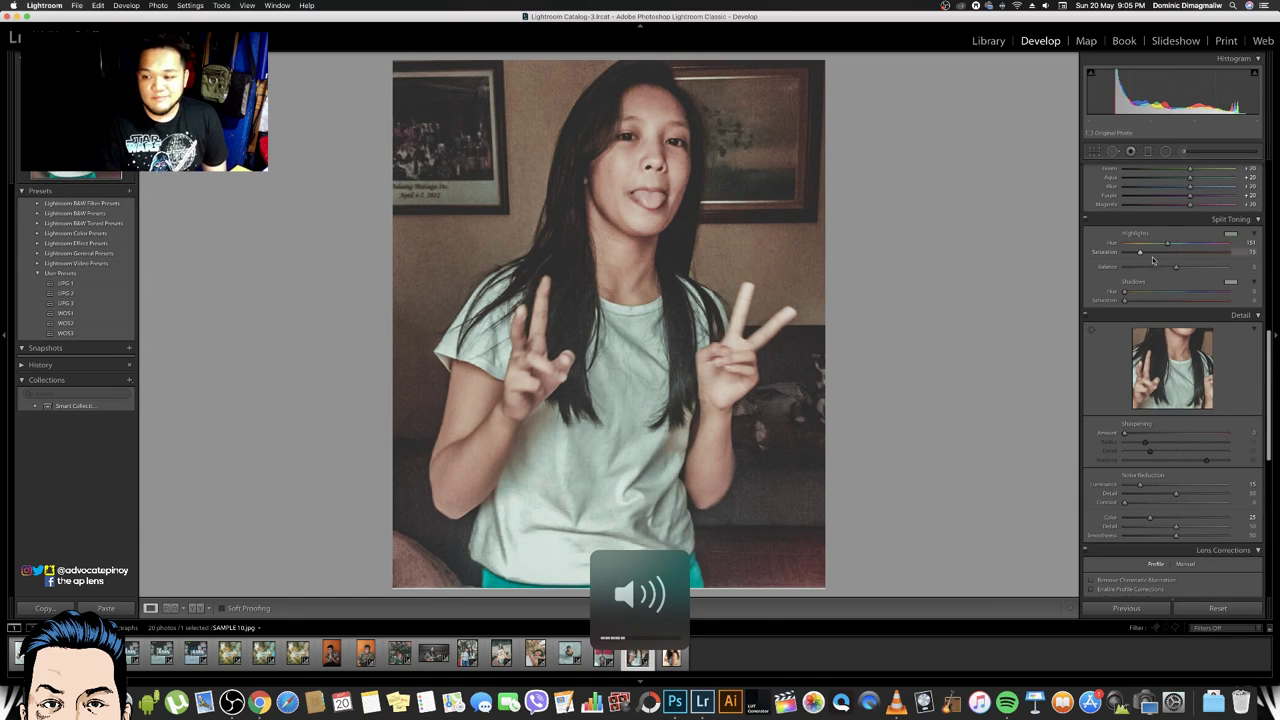
pyautogui.scroll(-1, 1149, 490)
pyautogui.scroll(-3, 1149, 490)
pyautogui.scroll(-3, 1152, 500)
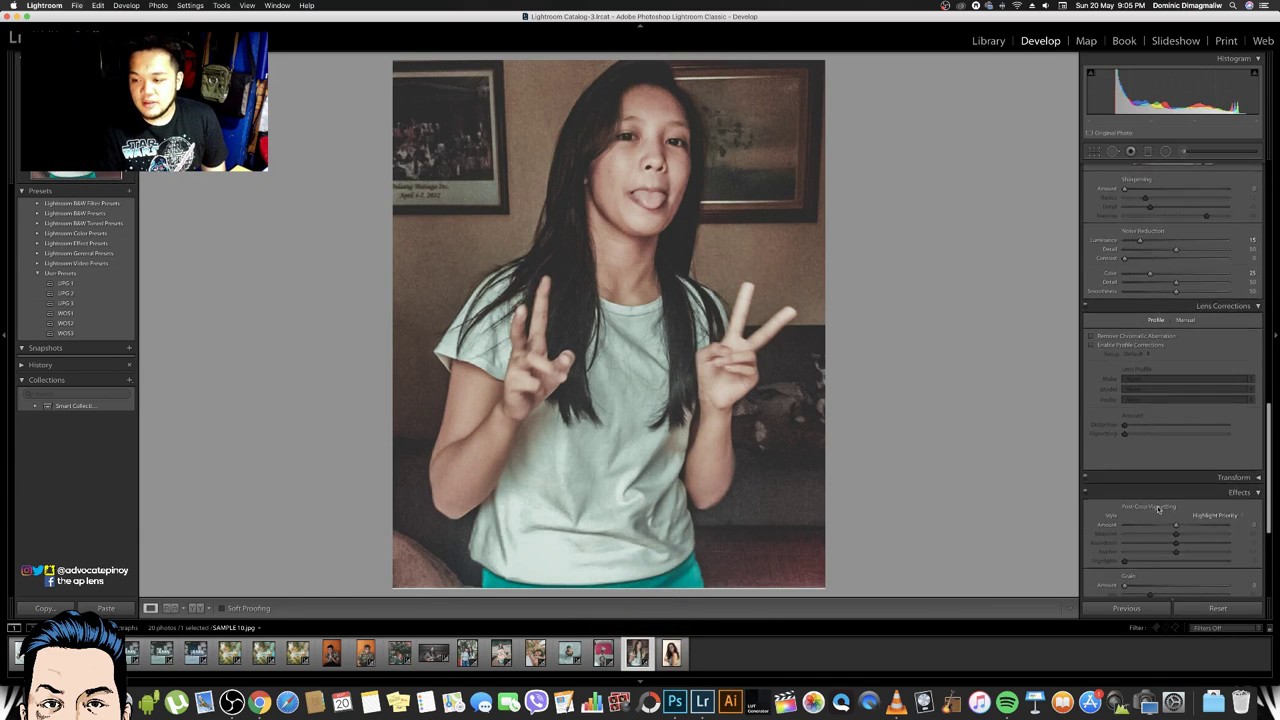
pyautogui.scroll(-3, 1155, 510)
pyautogui.scroll(-2, 1160, 527)
pyautogui.moveTo(1150, 511); pyautogui.dragTo(1169, 512)
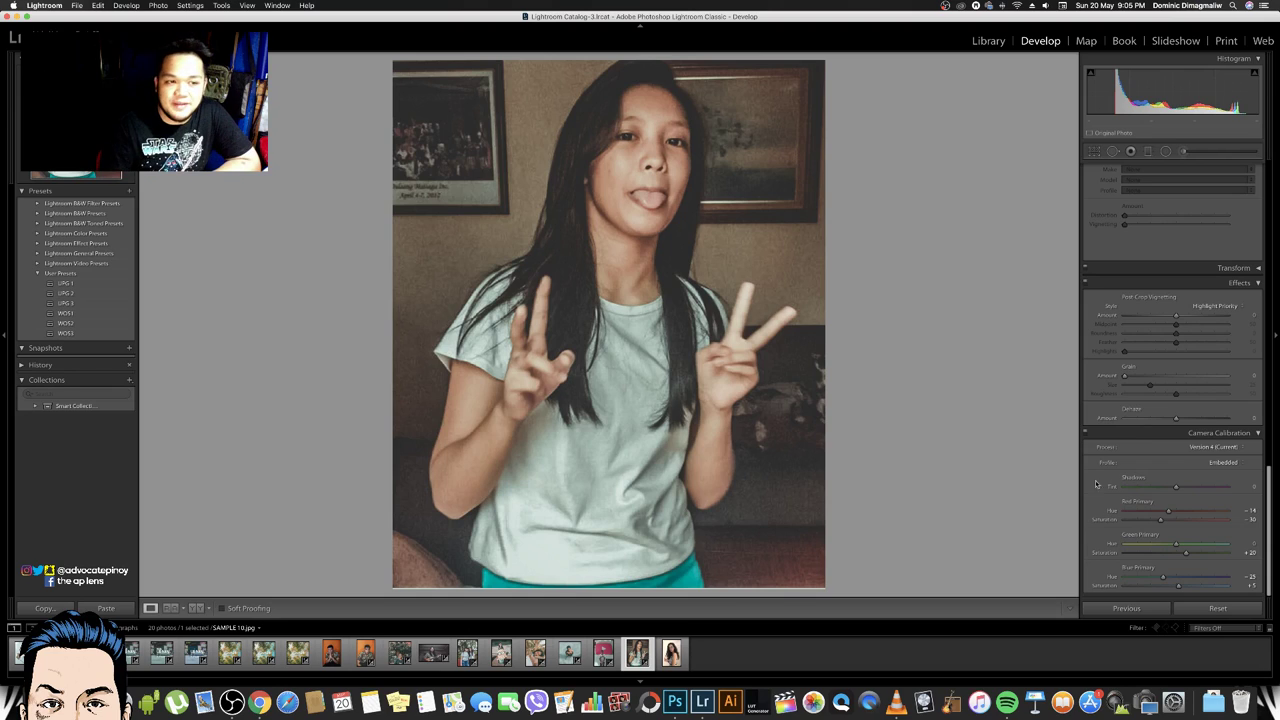
# Try and undo a blue desaturation and a whites change, then move on to SAMPLE 11
pyautogui.scroll(3, 1130, 480)
pyautogui.scroll(5, 1142, 465)
pyautogui.scroll(2, 1142, 465)
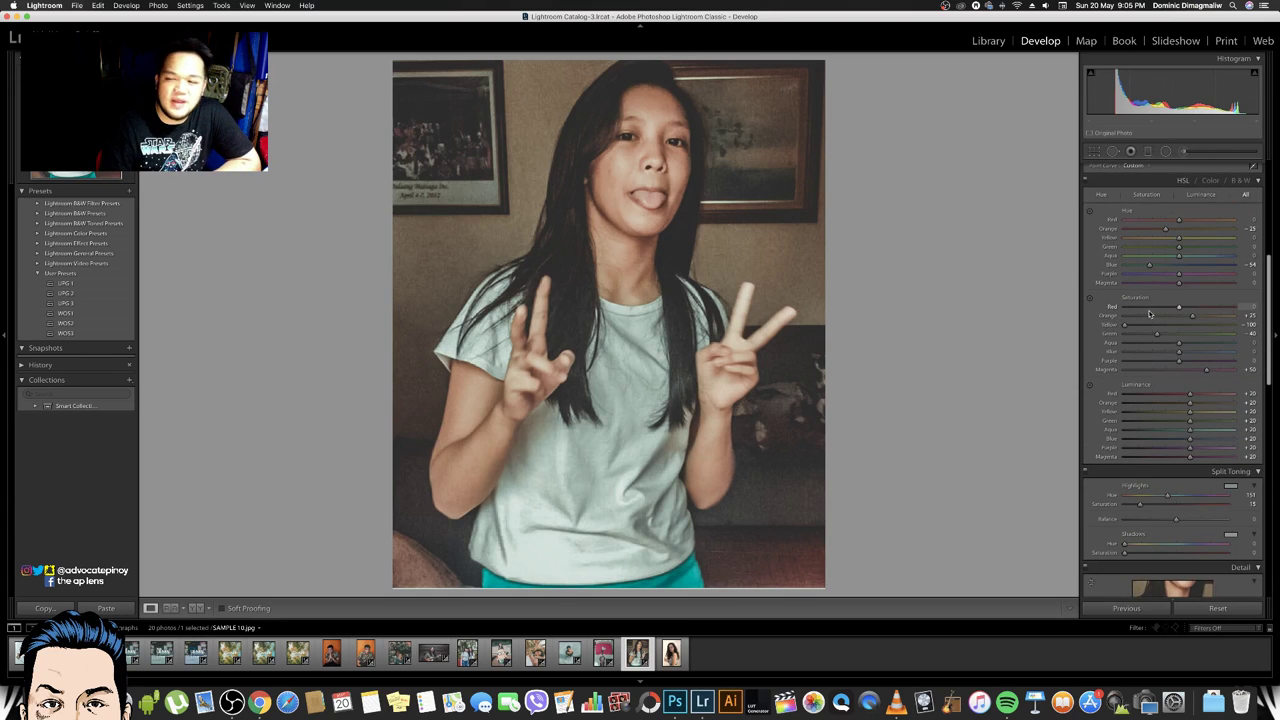
pyautogui.moveTo(1179, 351); pyautogui.dragTo(1046, 351)
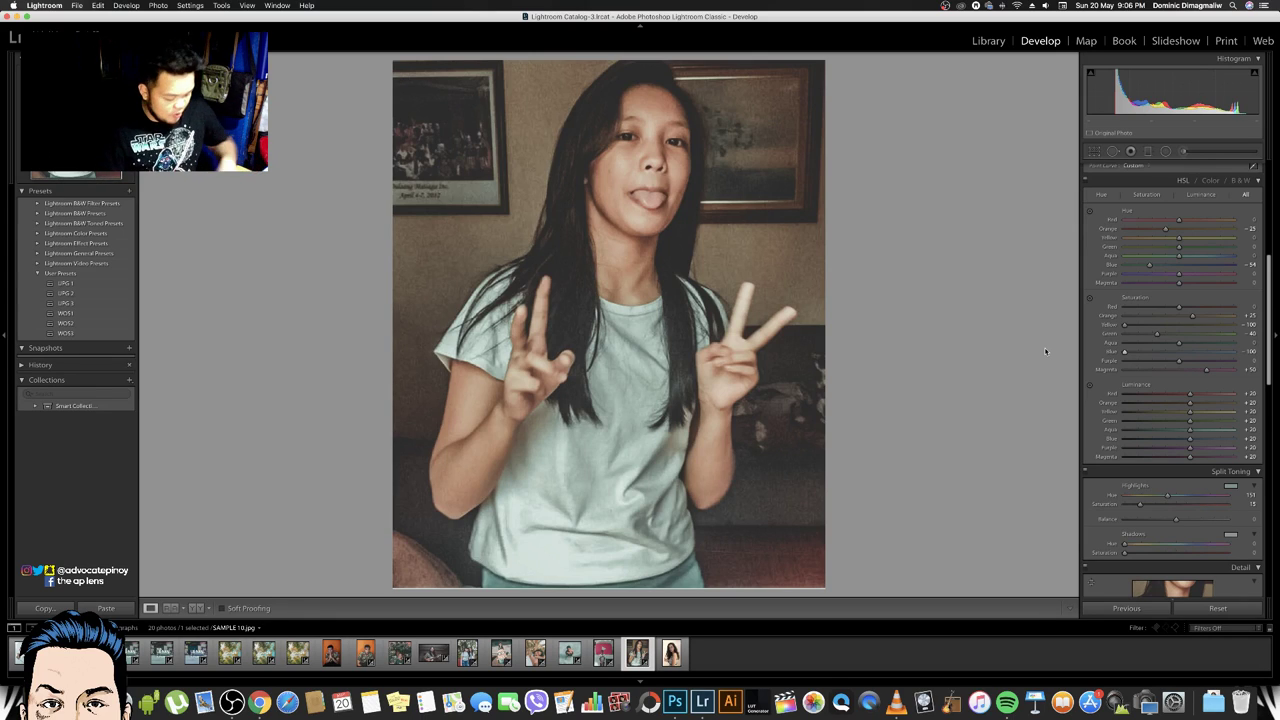
pyautogui.press('super+z')
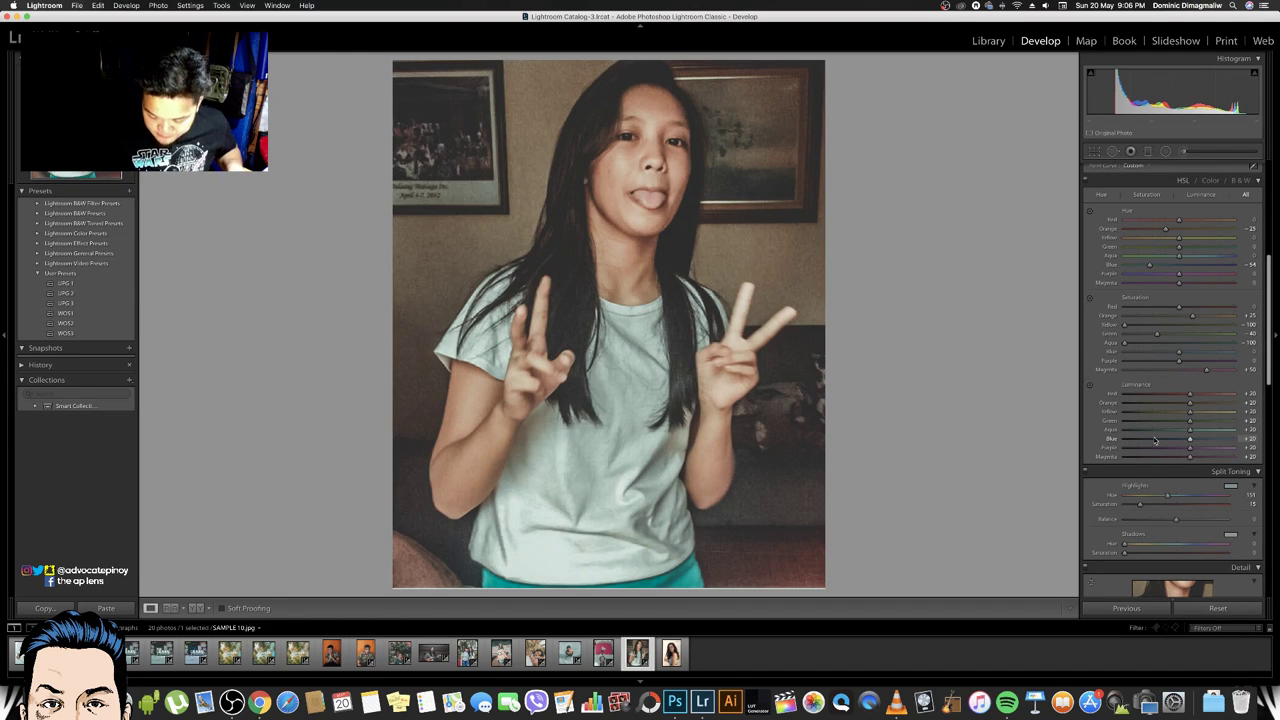
pyautogui.scroll(3, 1171, 404)
pyautogui.scroll(3, 1171, 380)
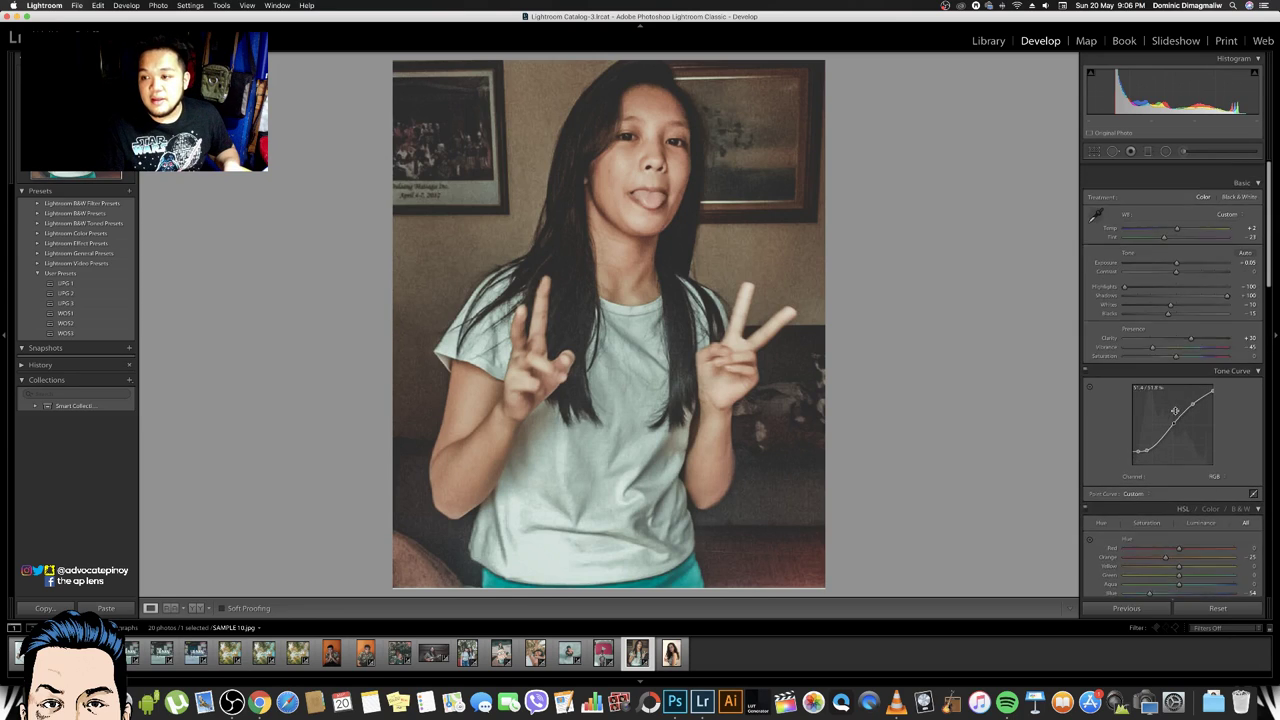
pyautogui.scroll(3, 1171, 330)
pyautogui.scroll(1, 1171, 297)
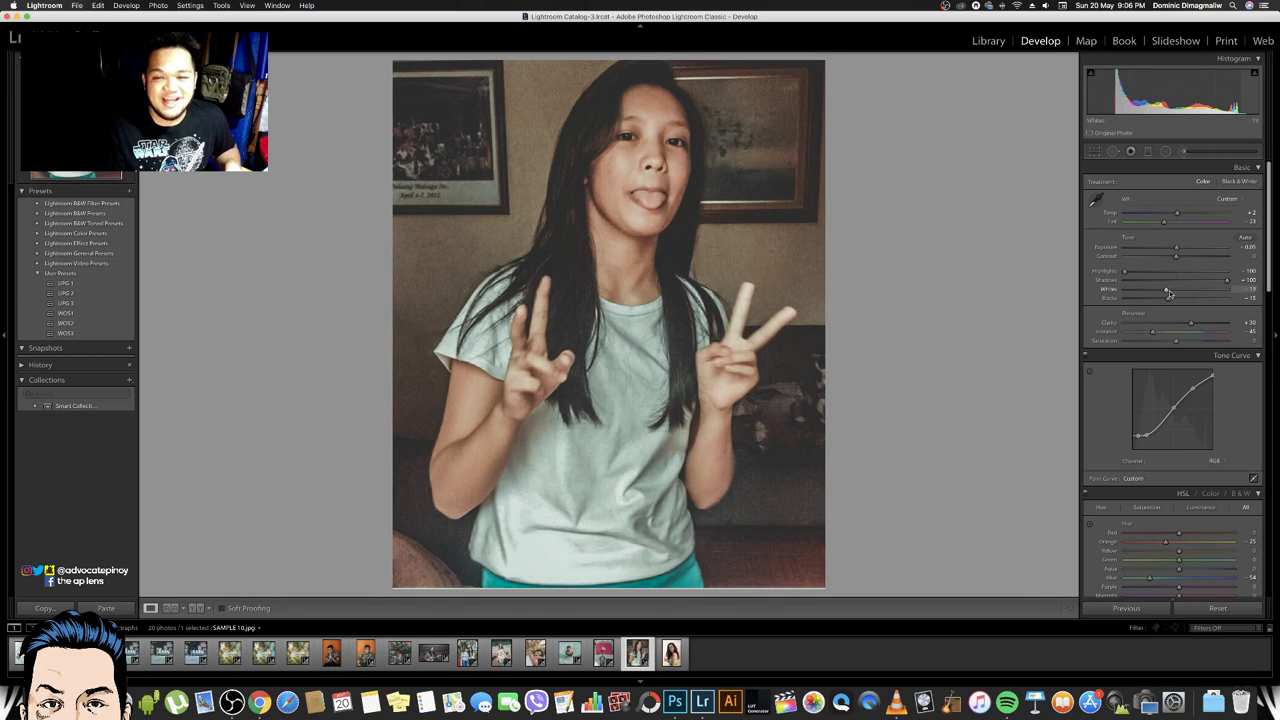
pyautogui.press('super+z')
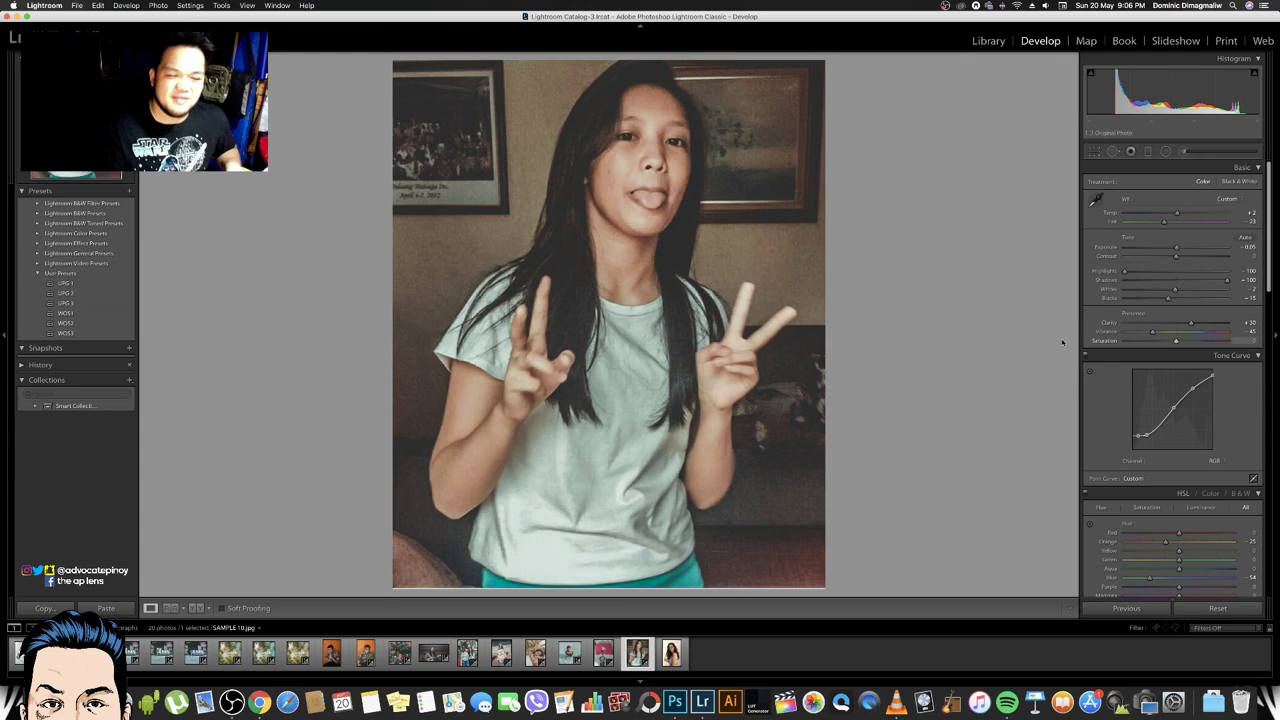
pyautogui.click(671, 653)
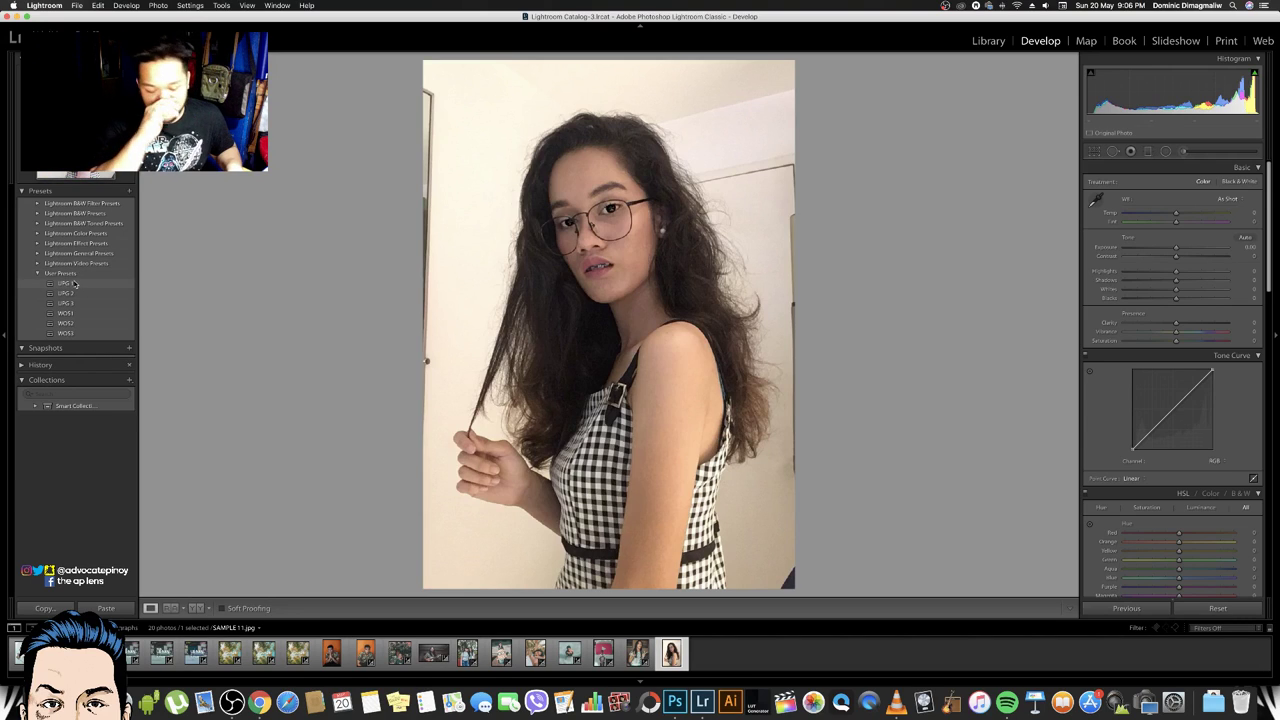
# Cycle the glasses portrait through WOS3, WOS2, WOS1, LPG 3 and LPG 1, ending on WOS3
pyautogui.press('XF86AudioLowerVolume')
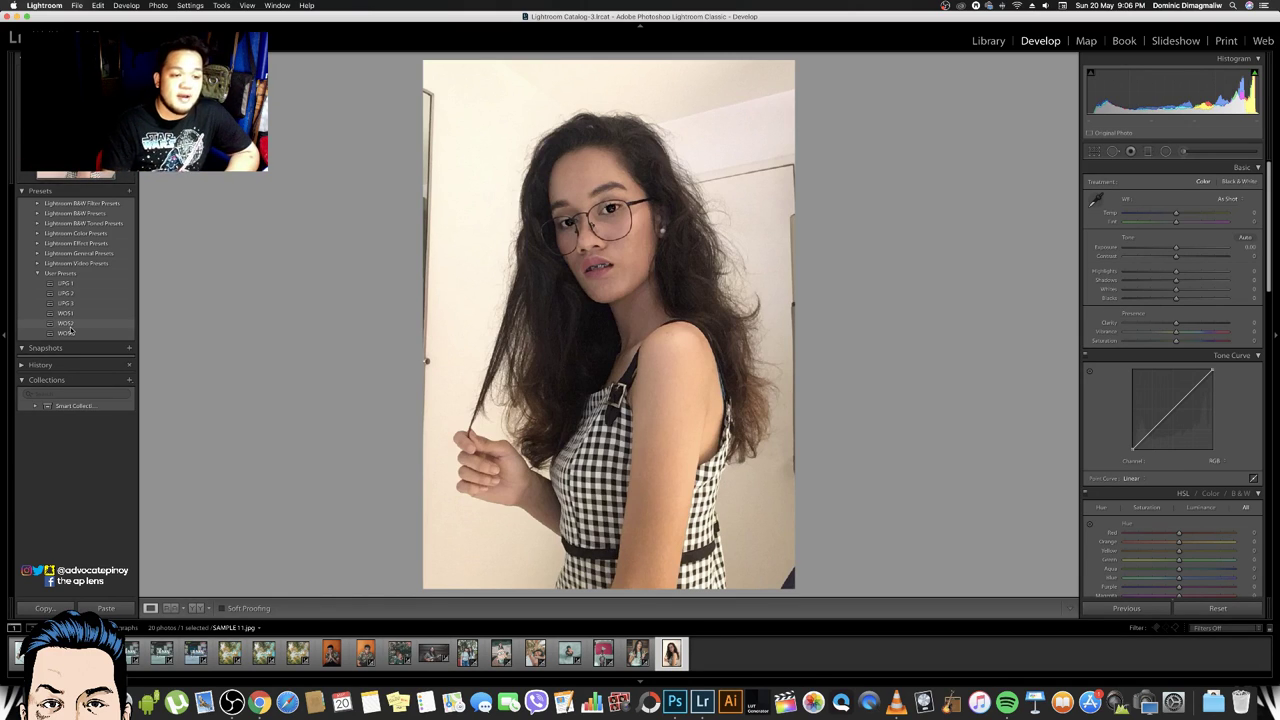
pyautogui.click(76, 333)
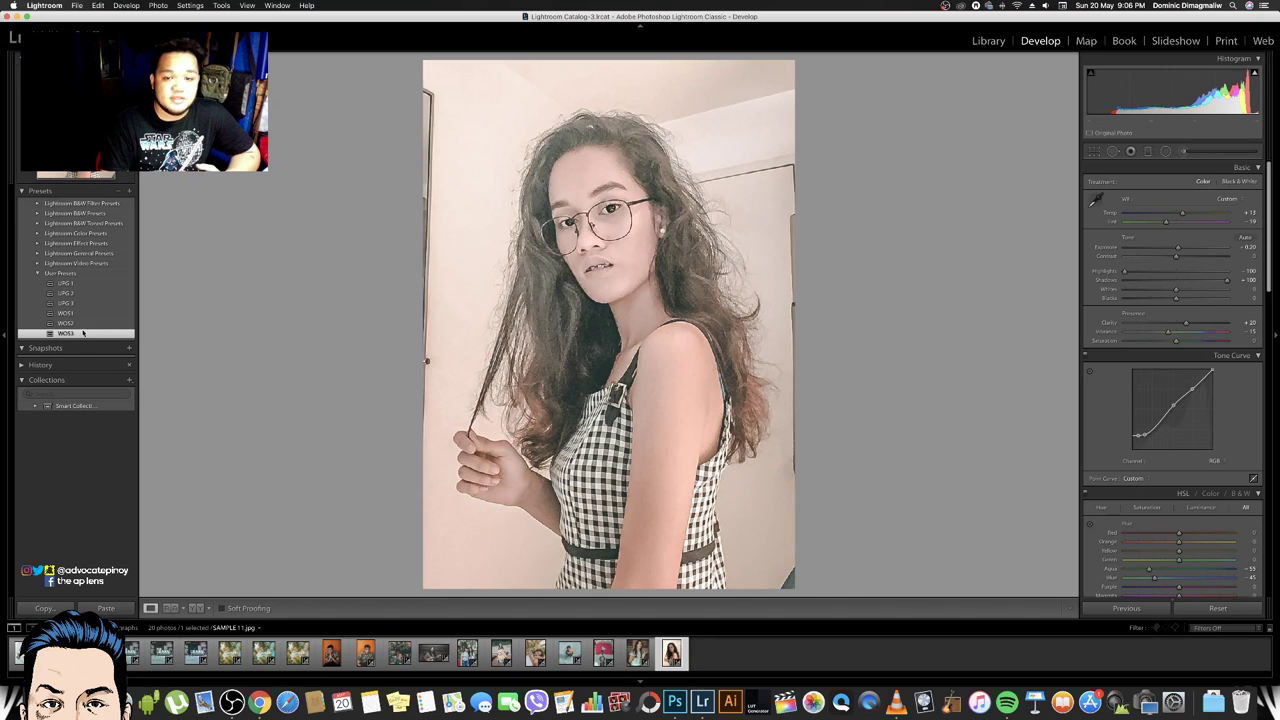
pyautogui.click(74, 325)
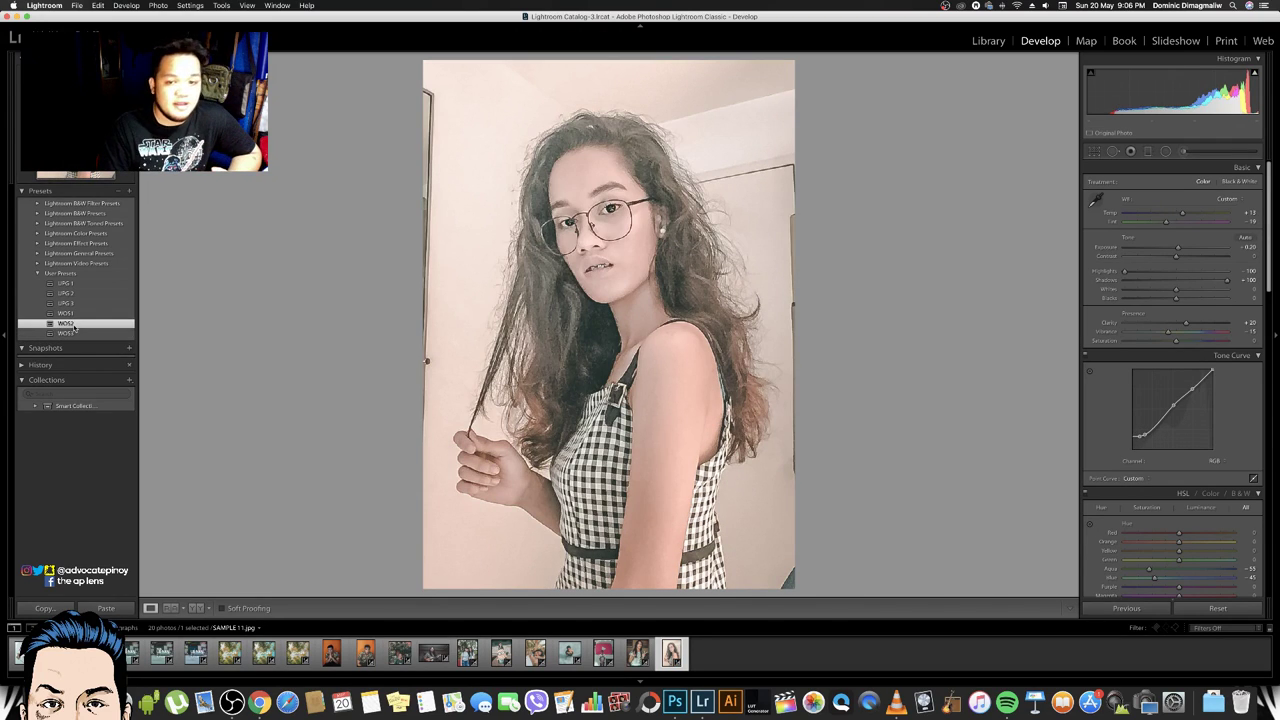
pyautogui.click(73, 314)
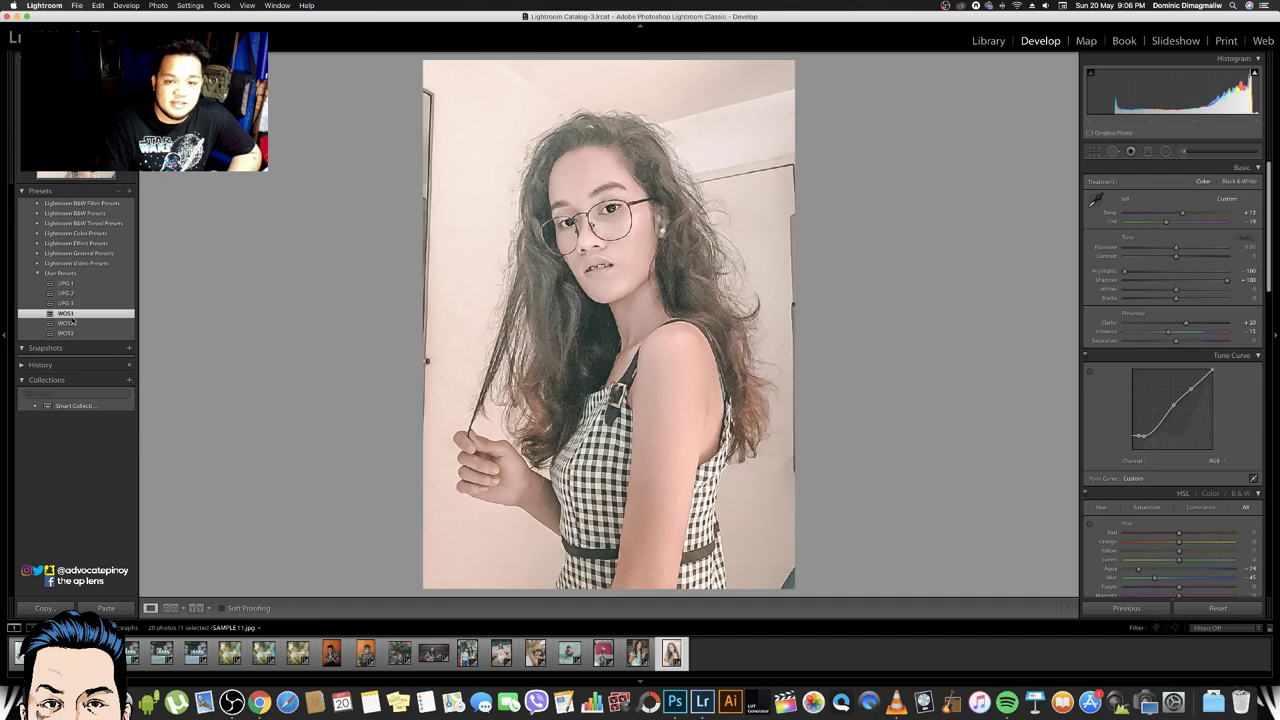
pyautogui.click(70, 304)
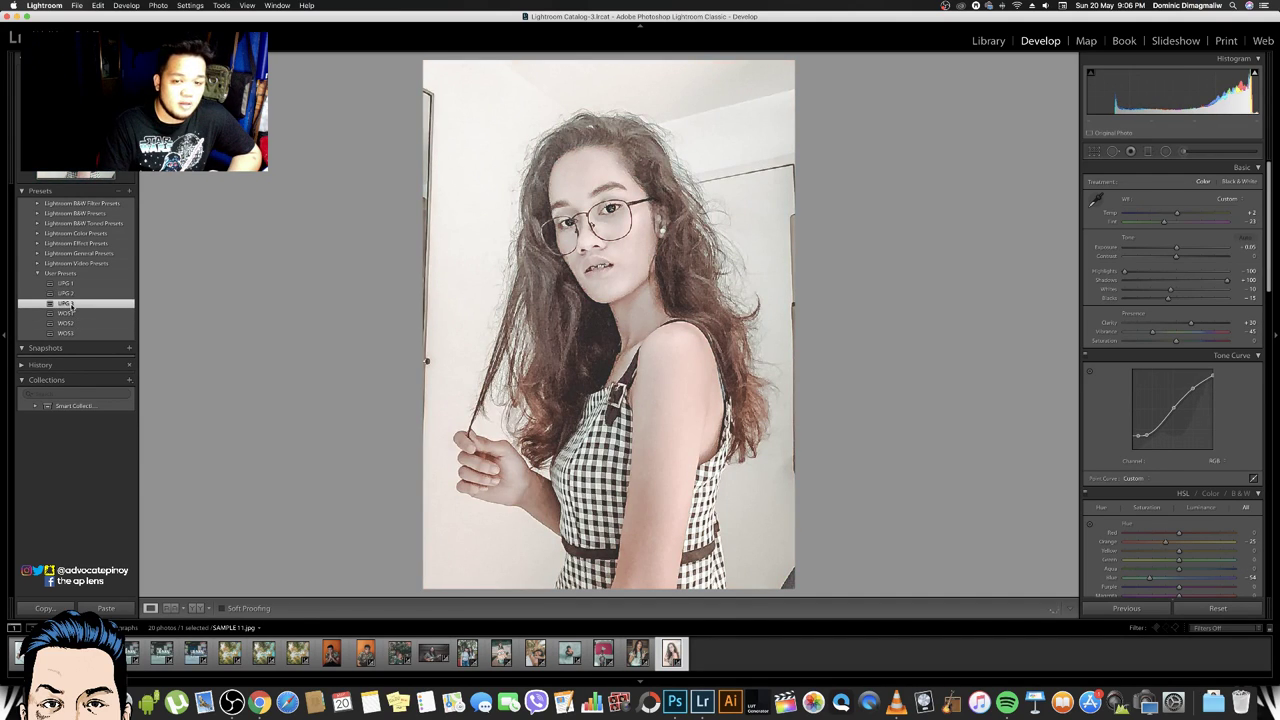
pyautogui.click(85, 284)
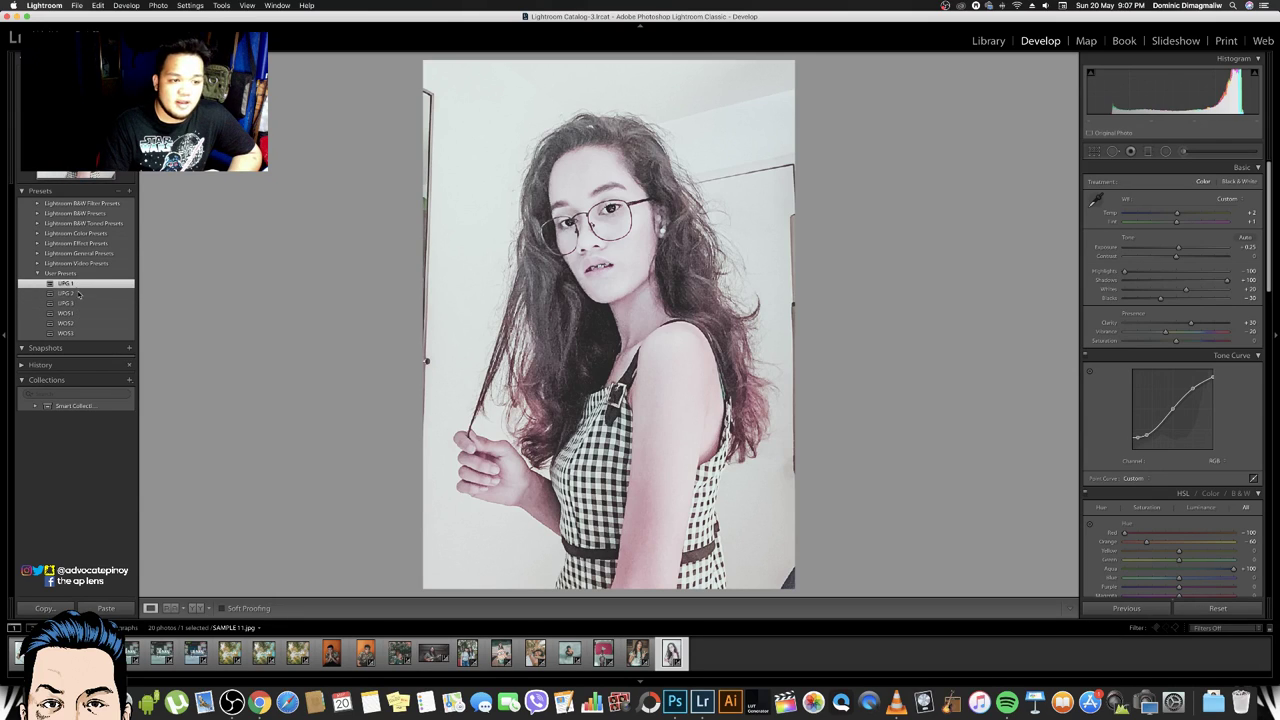
pyautogui.click(84, 334)
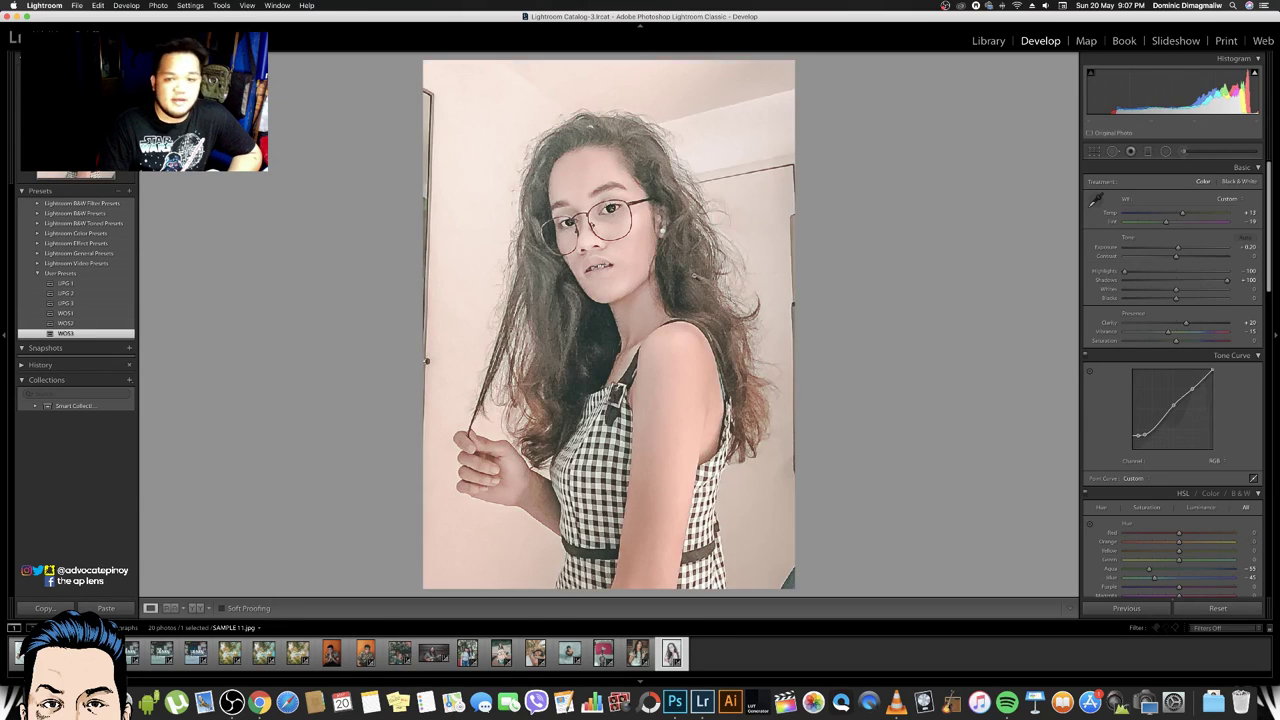
# Darken the exposure slightly, lower Clarity to +12 and remove all sharpening
pyautogui.moveTo(1177, 247); pyautogui.dragTo(1165, 249)
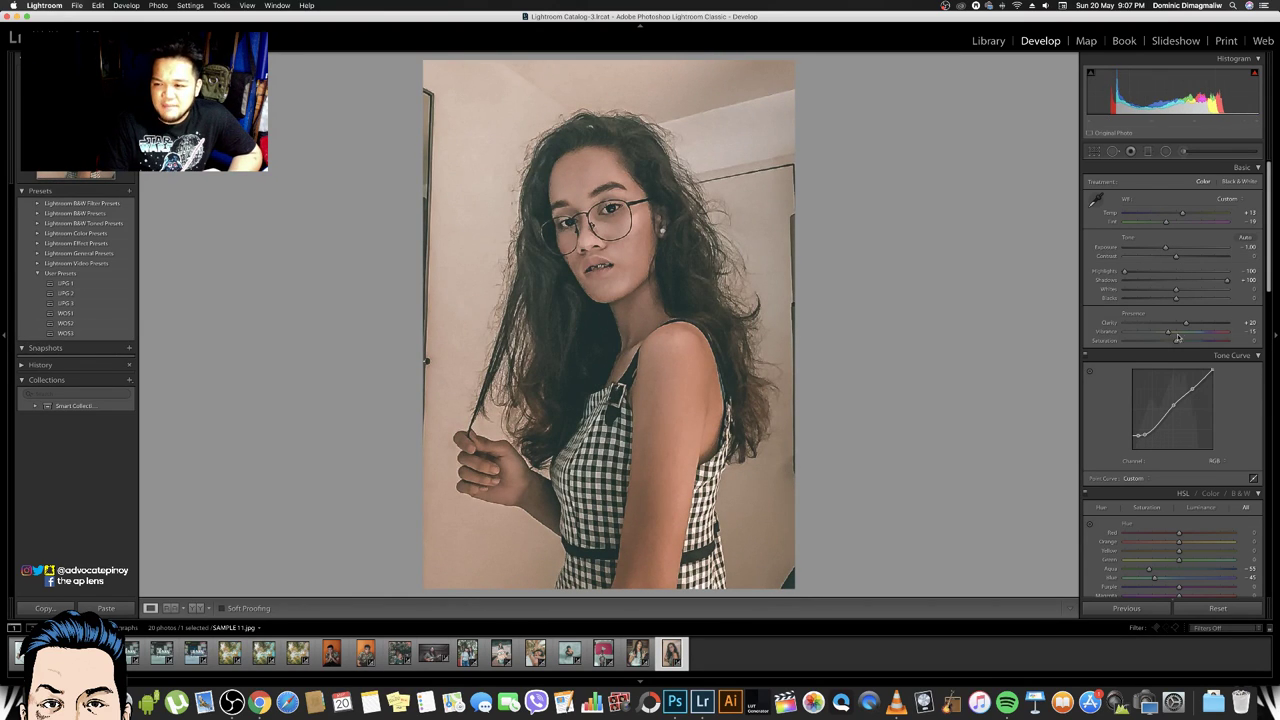
pyautogui.moveTo(1186, 323); pyautogui.dragTo(1180, 324)
pyautogui.scroll(-2, 1180, 325)
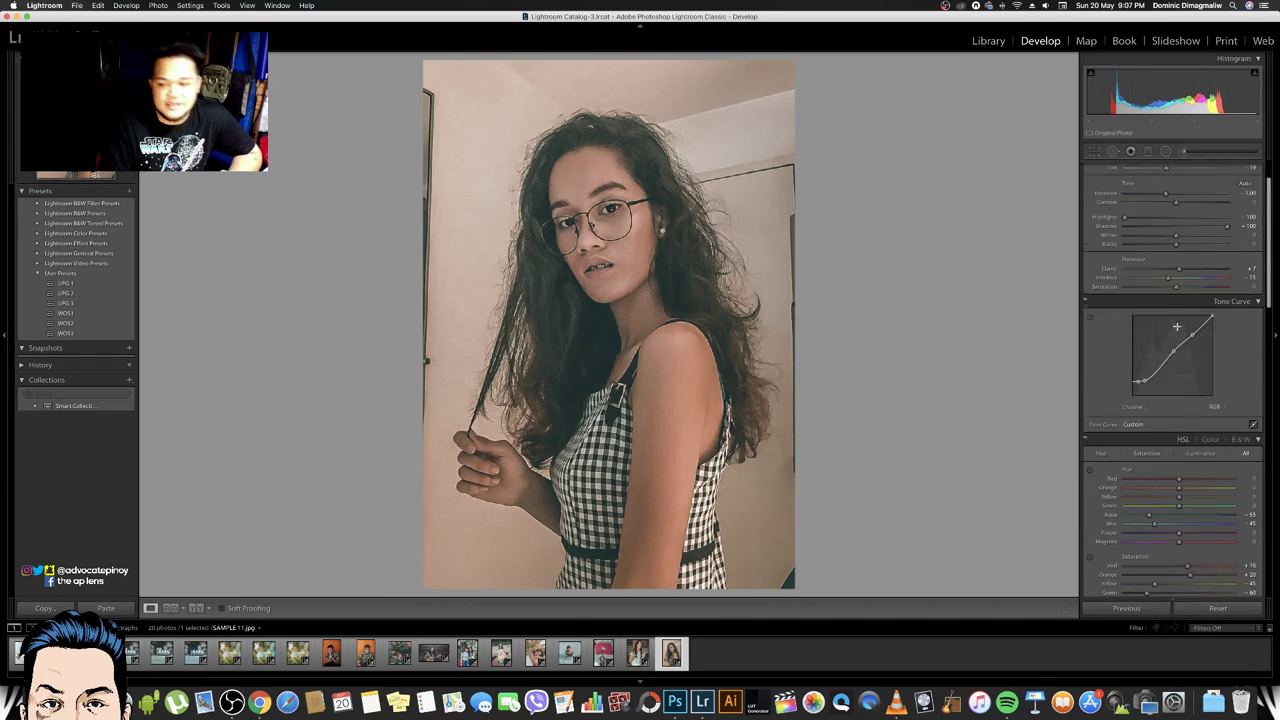
pyautogui.scroll(-10, 1178, 330)
pyautogui.scroll(-2, 1177, 329)
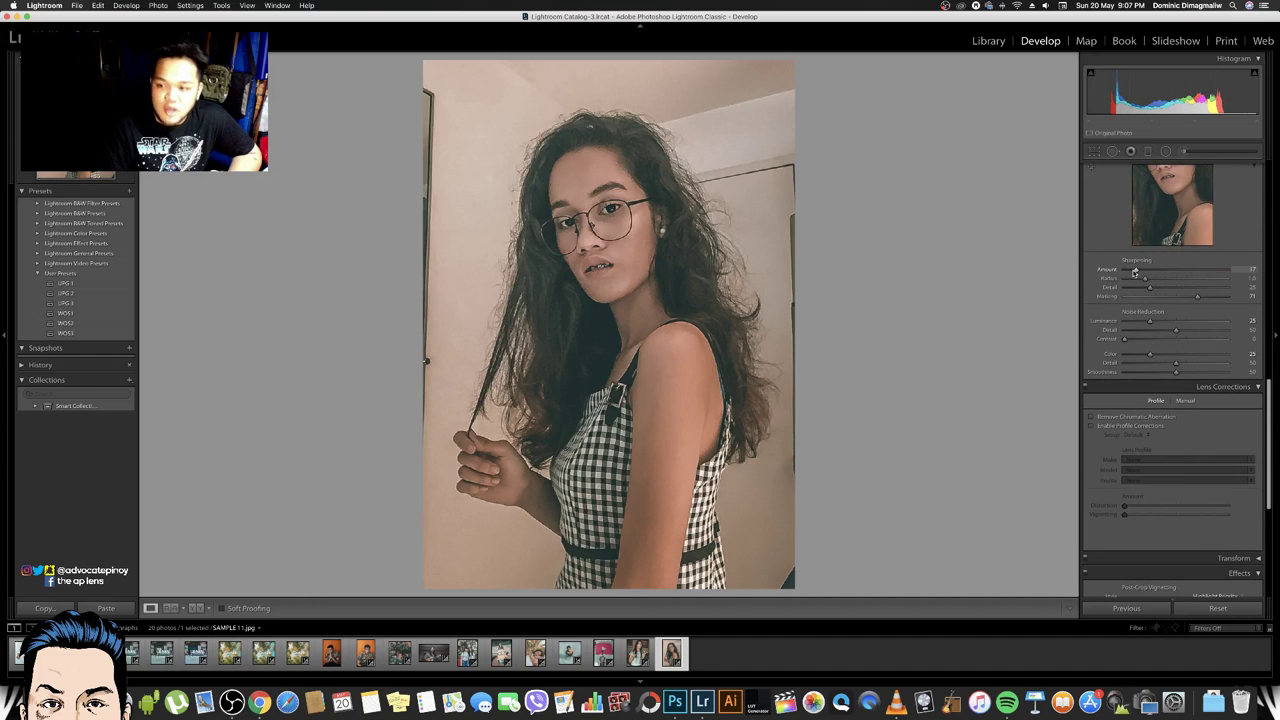
pyautogui.moveTo(1135, 271); pyautogui.dragTo(1123, 272)
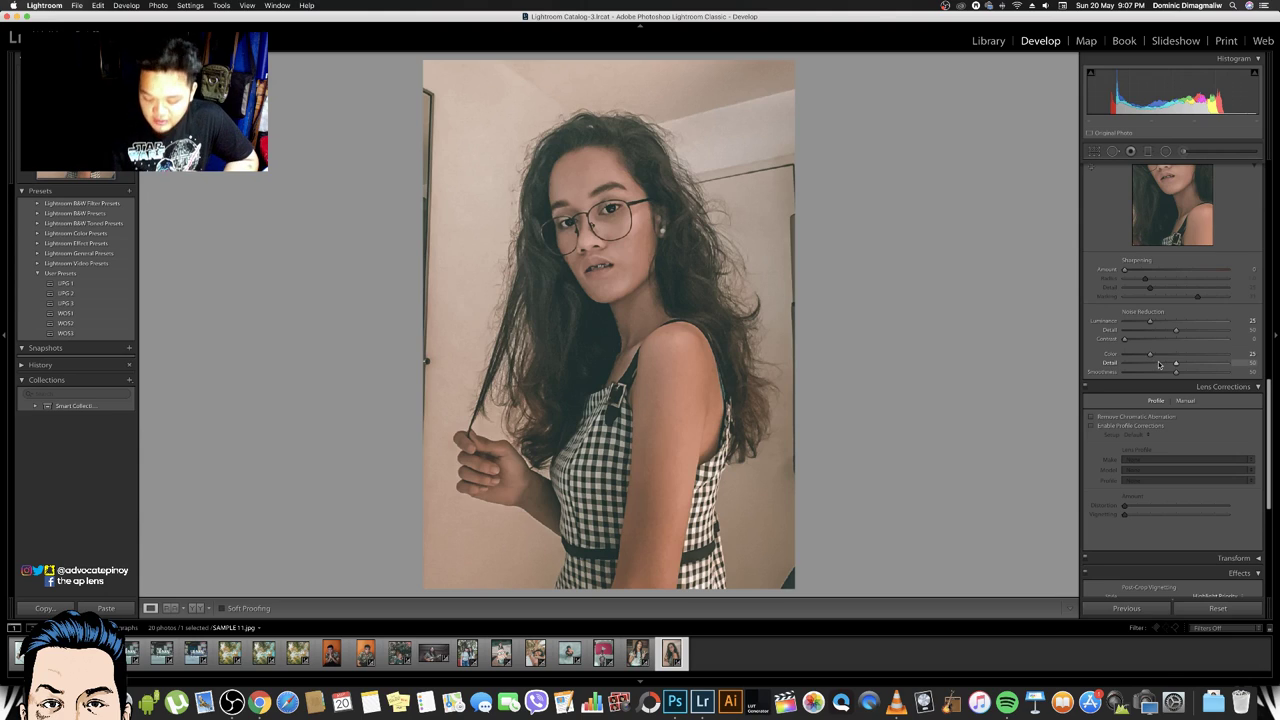
# Scroll the Develop panels down to Camera Calibration and bring OBS to the front
pyautogui.scroll(-2, 1105, 408)
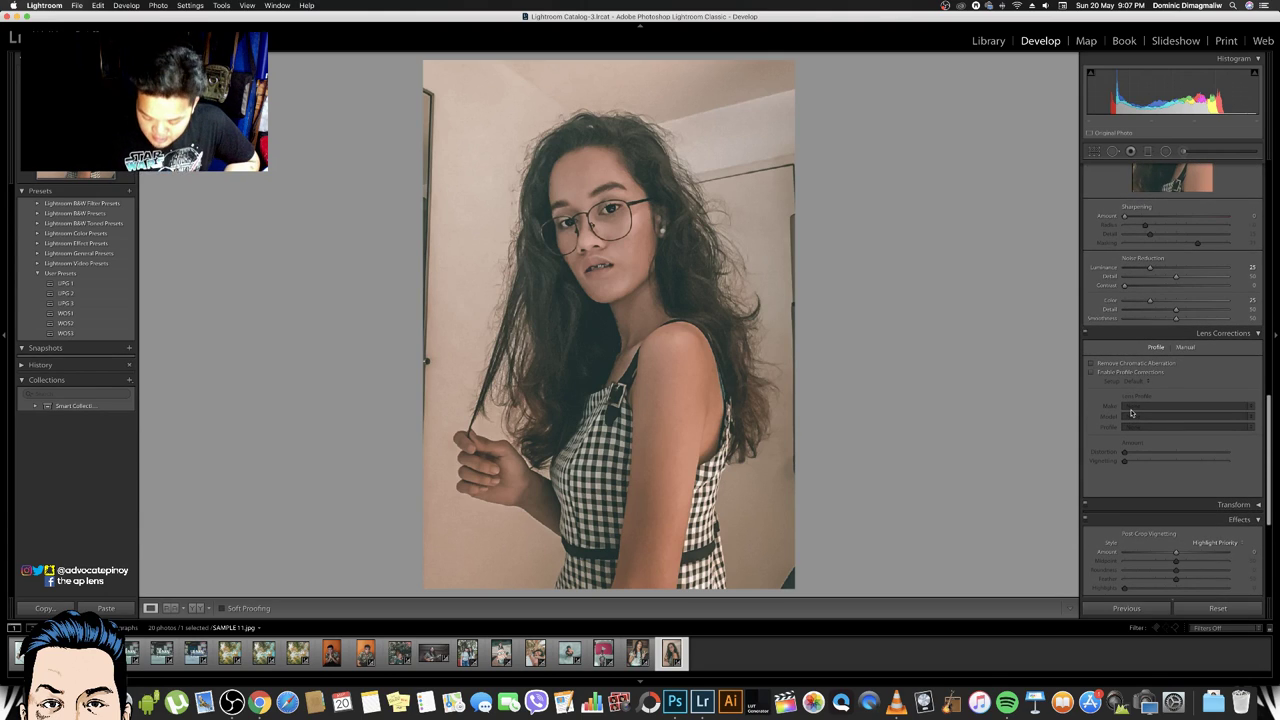
pyautogui.scroll(-2, 1137, 406)
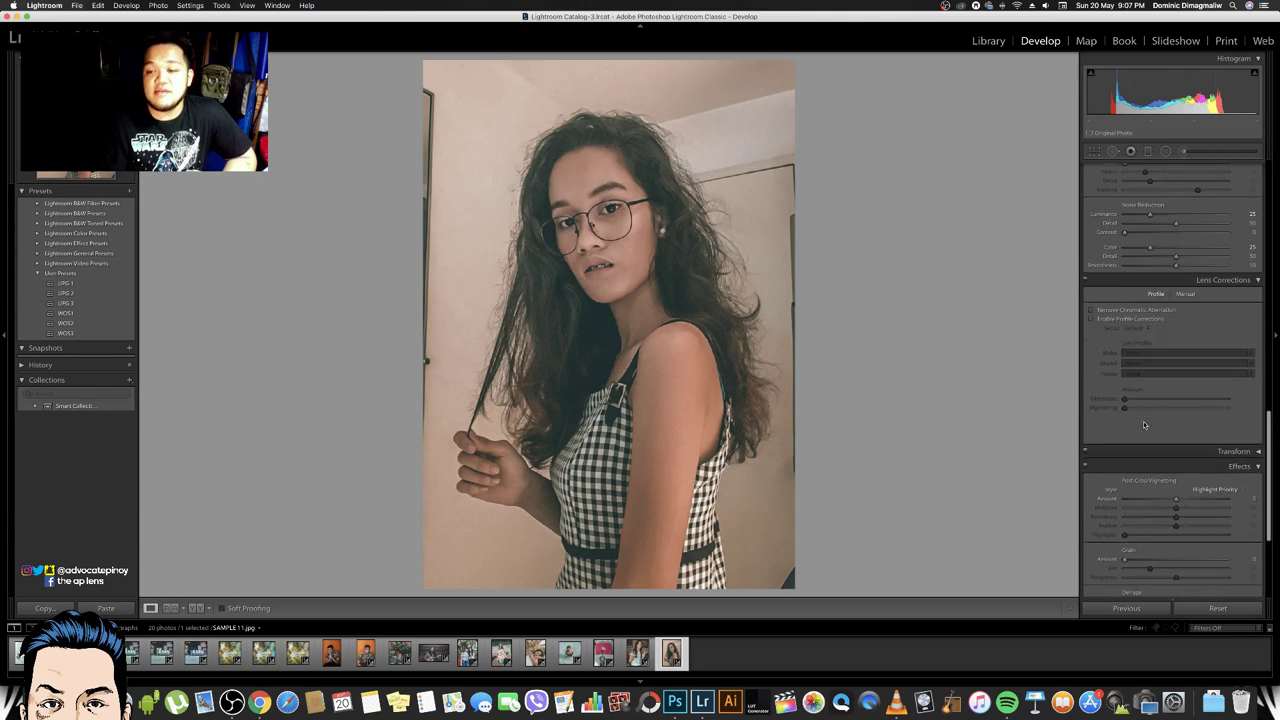
pyautogui.scroll(-3, 1137, 406)
pyautogui.scroll(-3, 1137, 406)
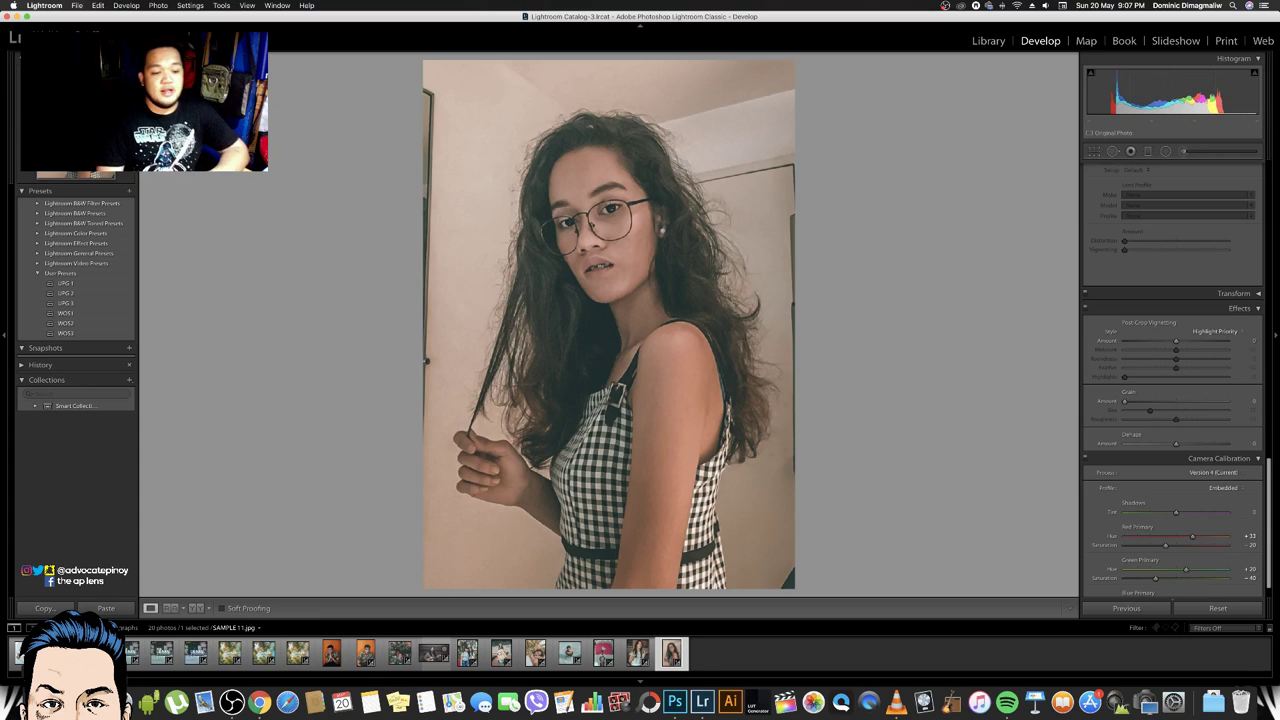
pyautogui.click(231, 702)
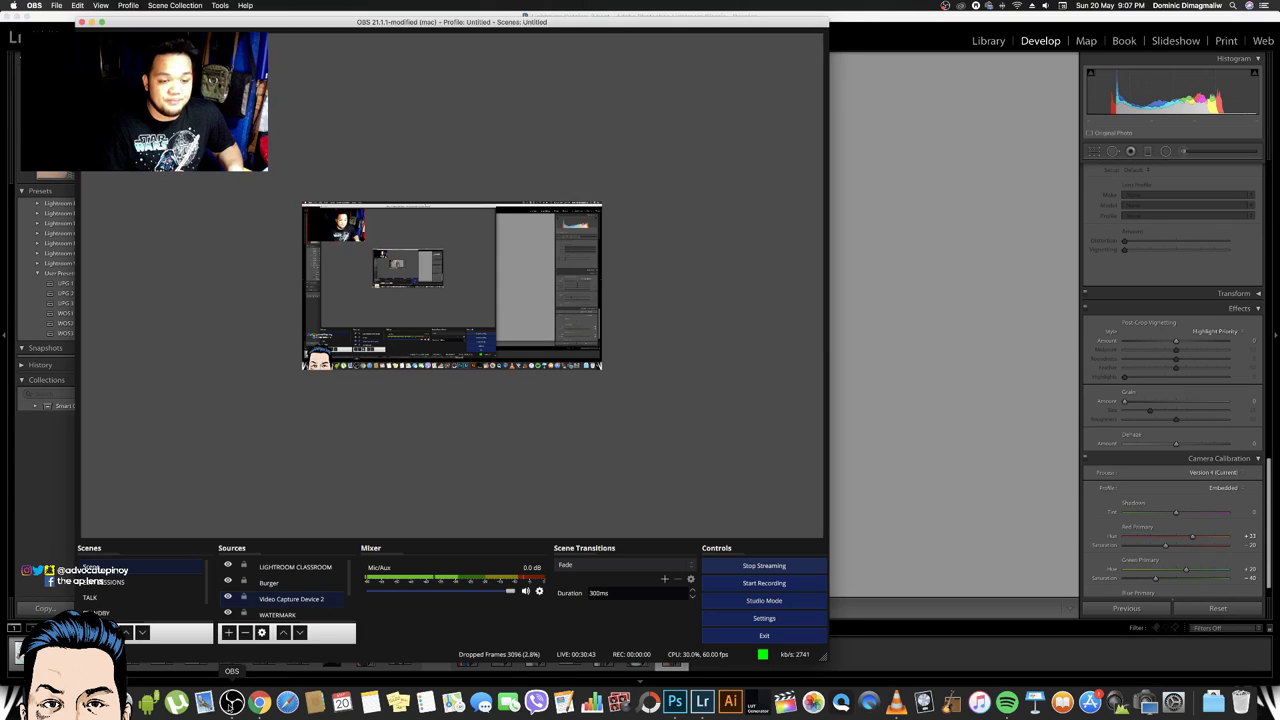
# Switch the OBS broadcast to the TALK scene and return to Lightroom
pyautogui.click(143, 598)
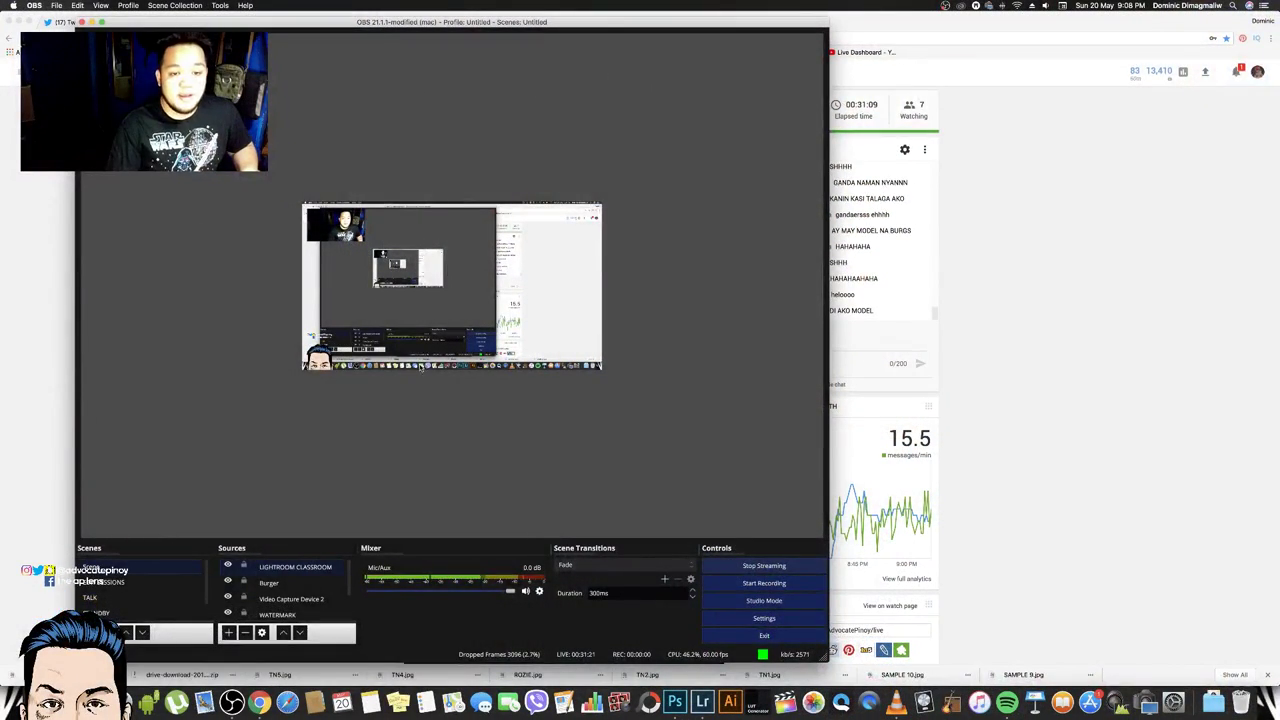
pyautogui.press('super+Tab')
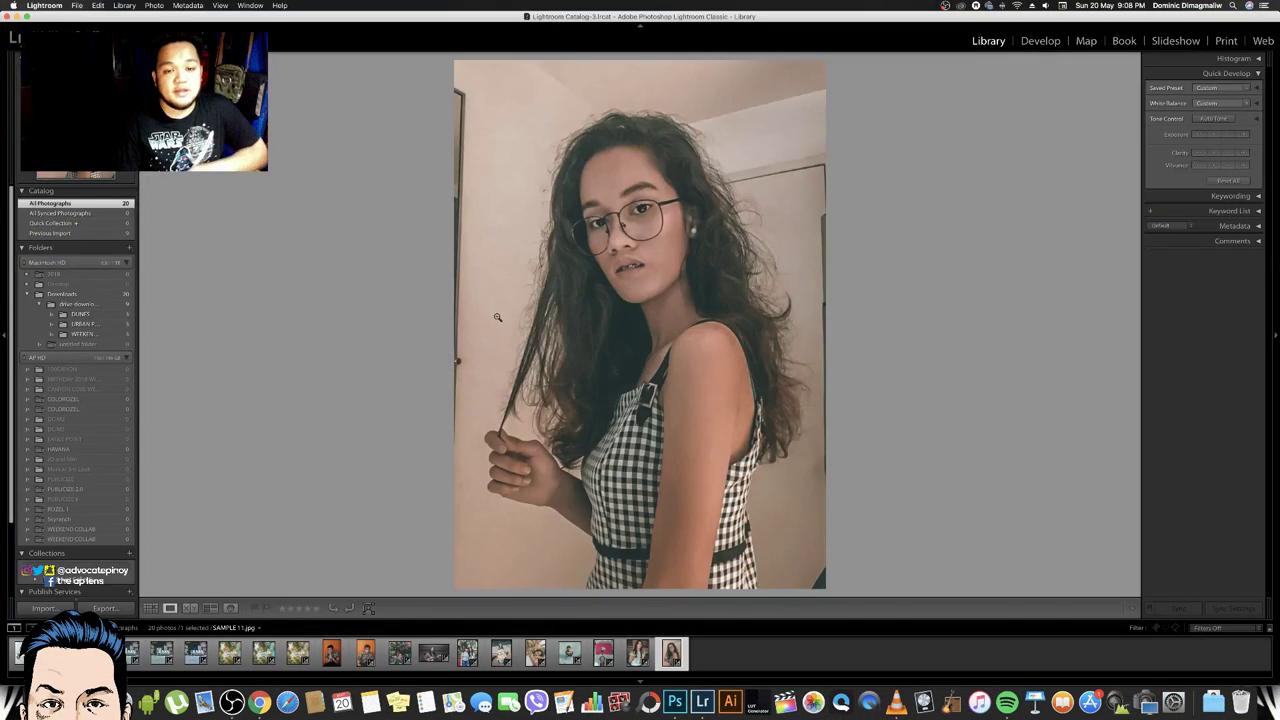
# Browse the smiling boy, ukulele, two girls, minion and palm-tree photos
pyautogui.click(398, 659)
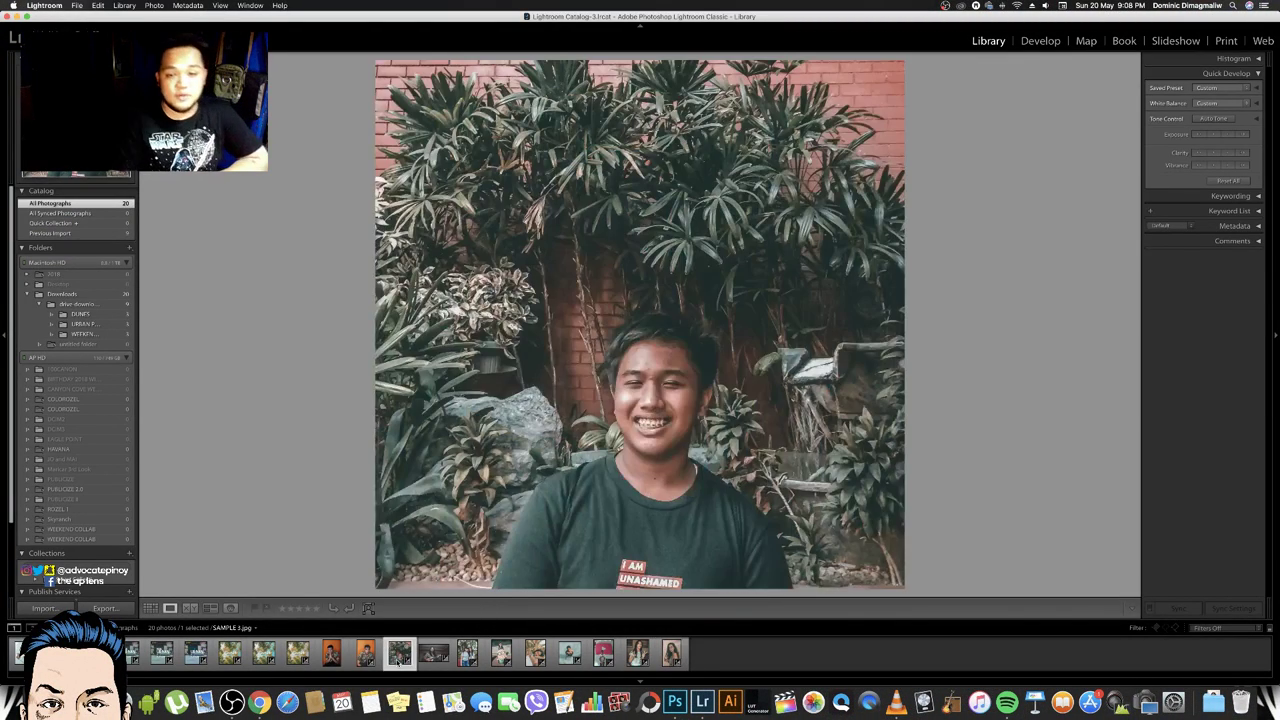
pyautogui.press('XF86AudioLowerVolume')
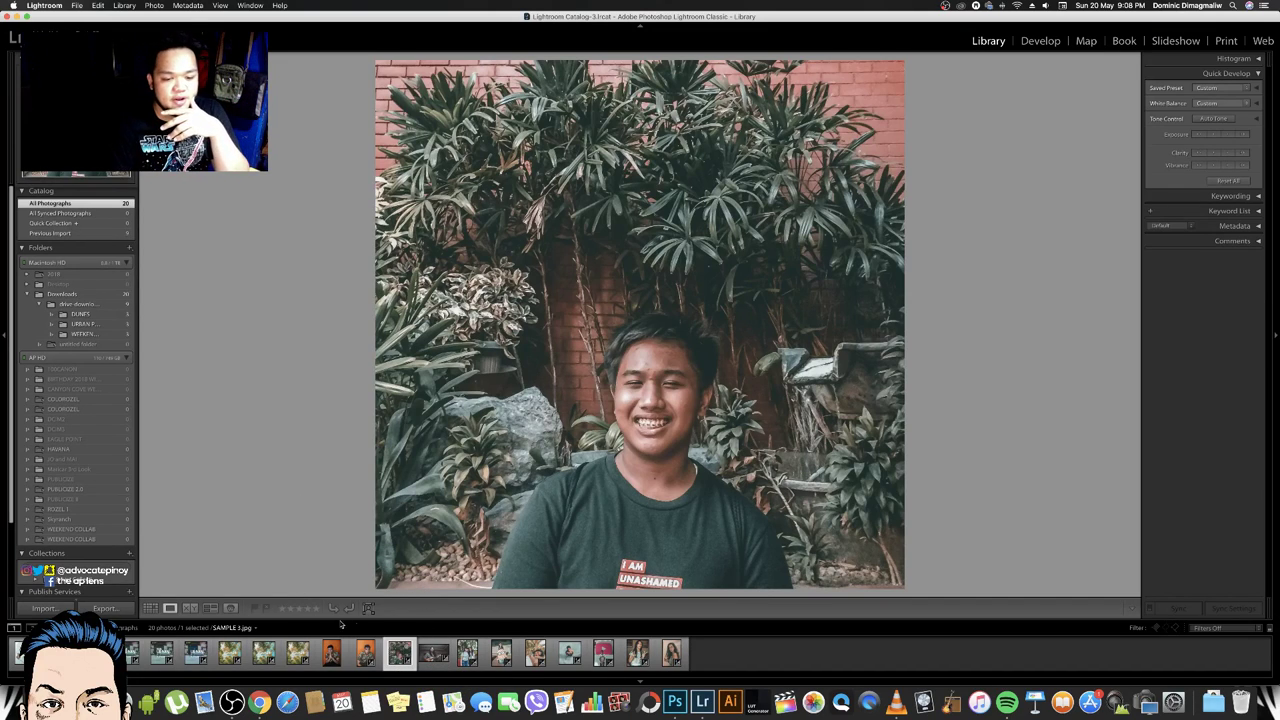
pyautogui.click(437, 656)
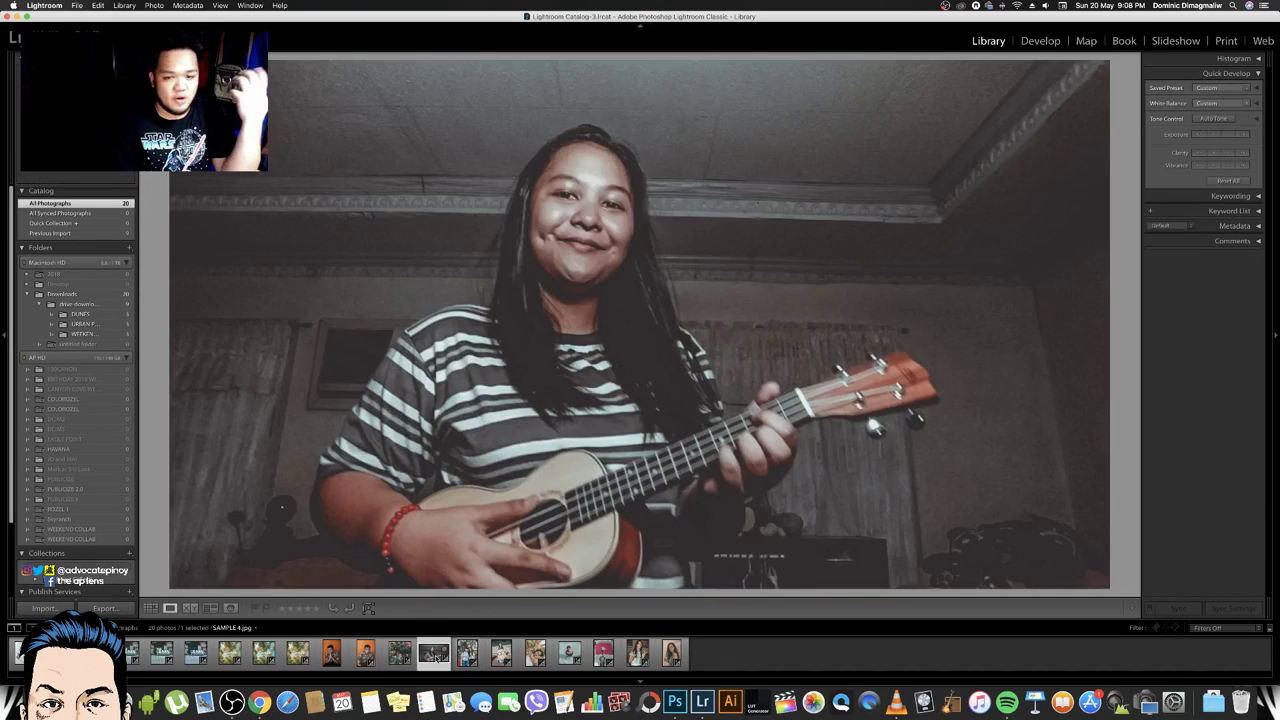
pyautogui.click(467, 656)
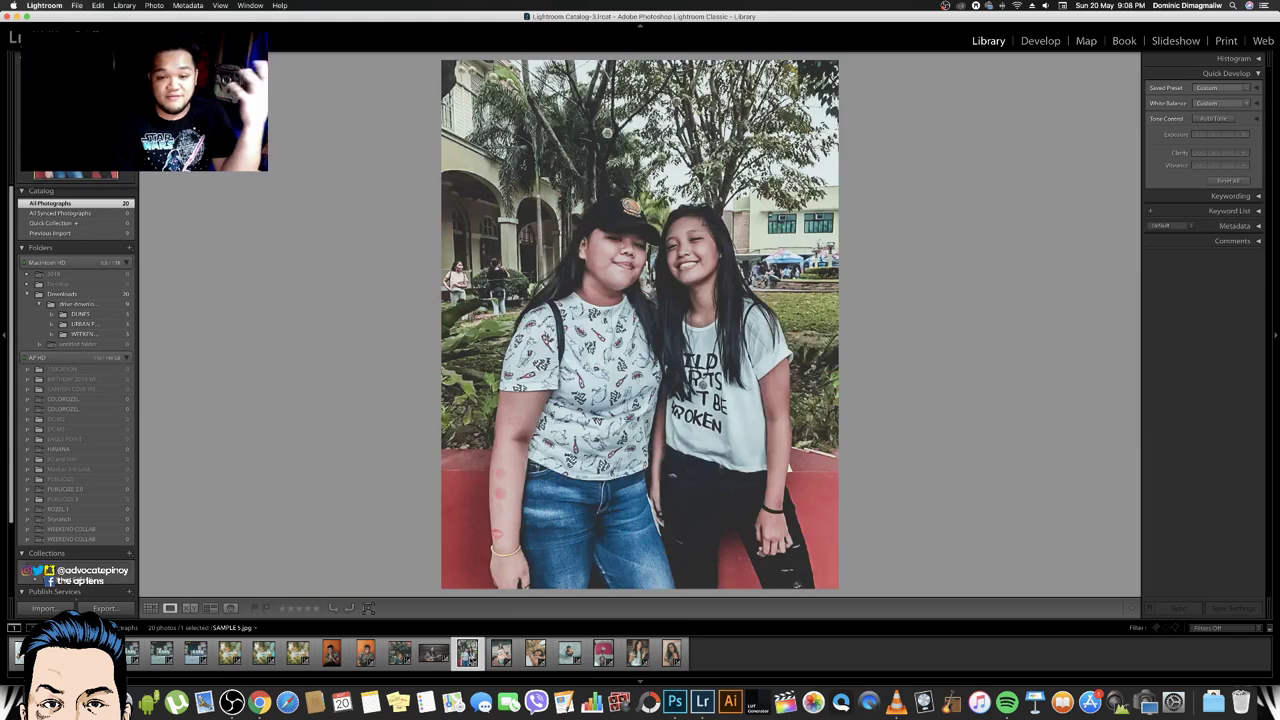
pyautogui.press('Right')
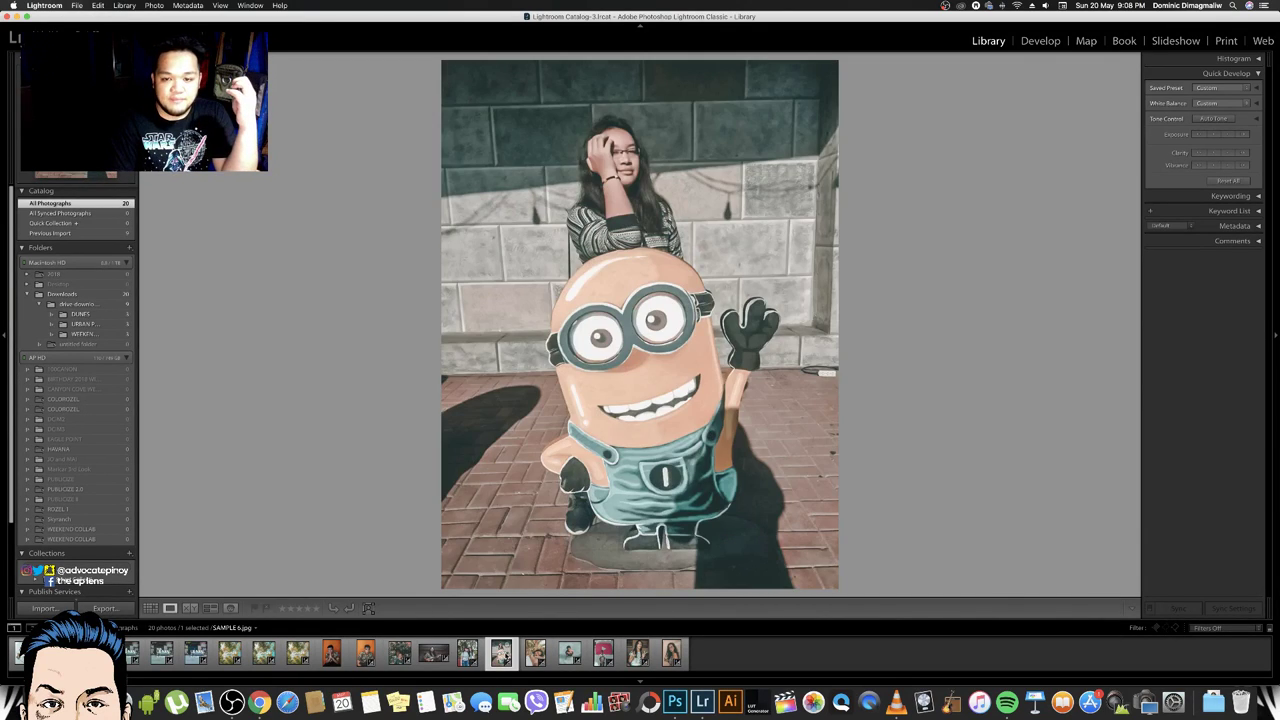
pyautogui.press('Right')
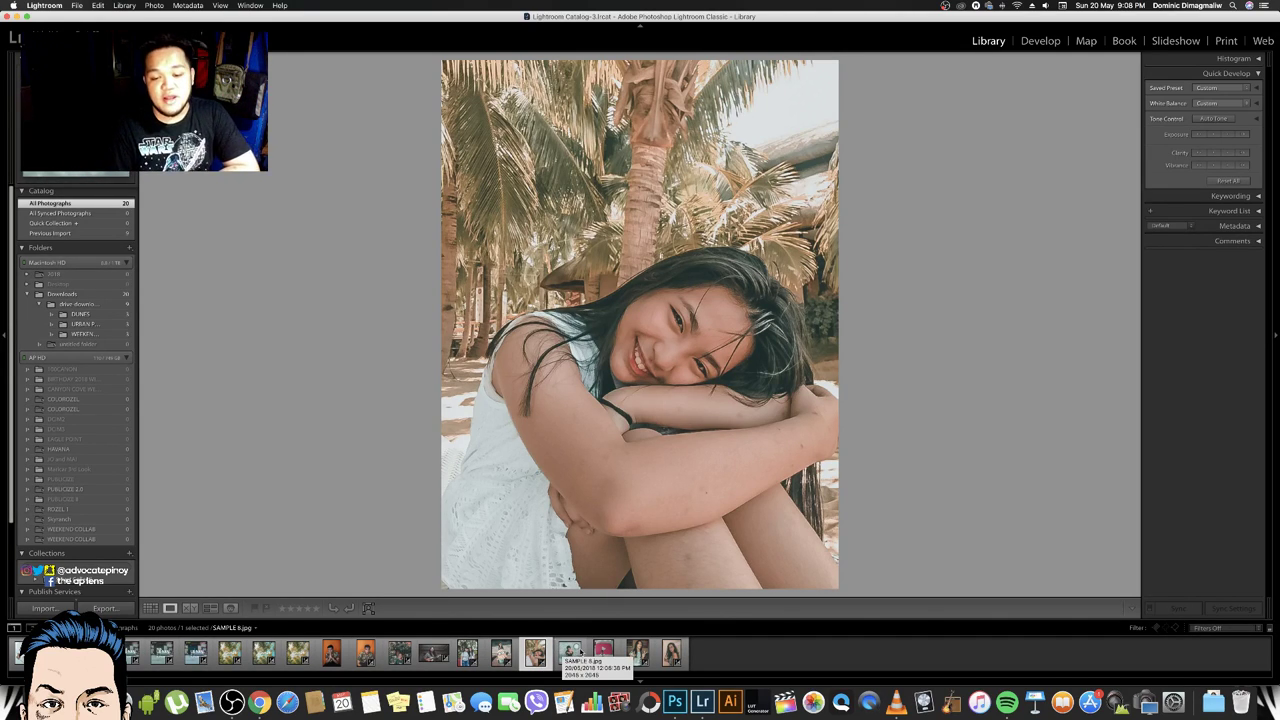
# View the man in water, peace-sign girl, curly-haired woman and orange-backdrop portraits, then switch to Chrome
pyautogui.press('Right')
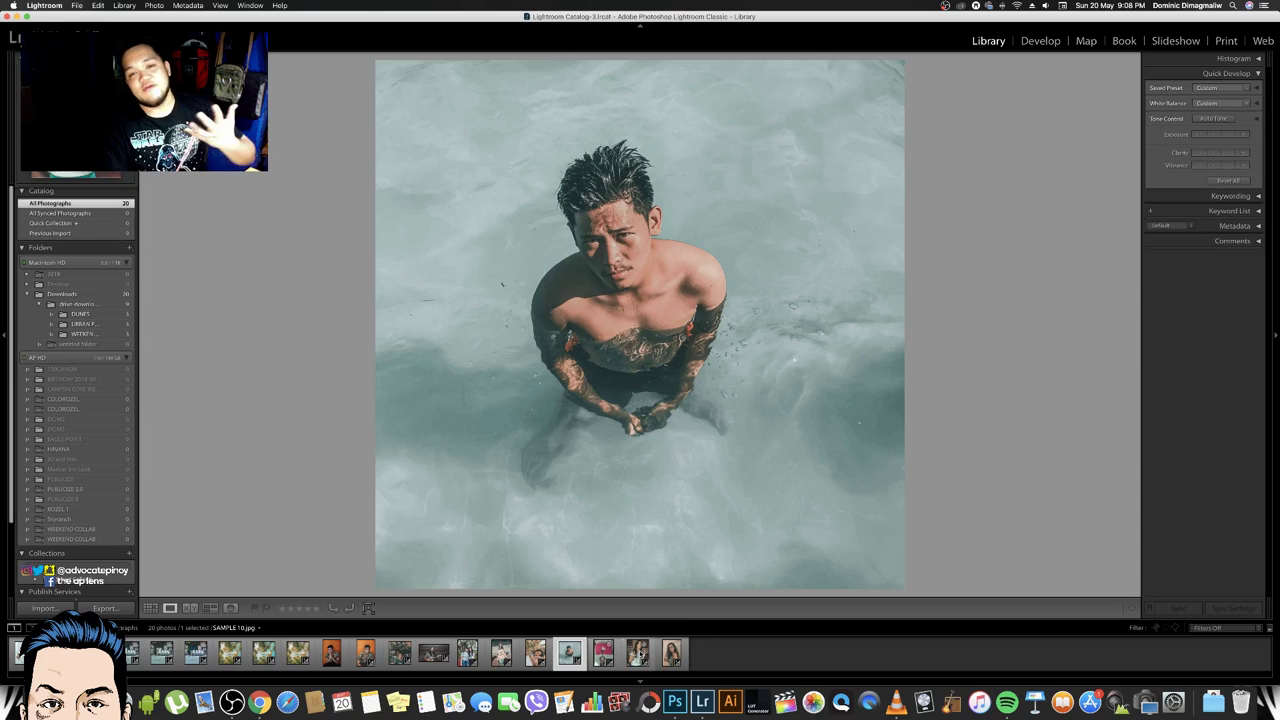
pyautogui.click(640, 653)
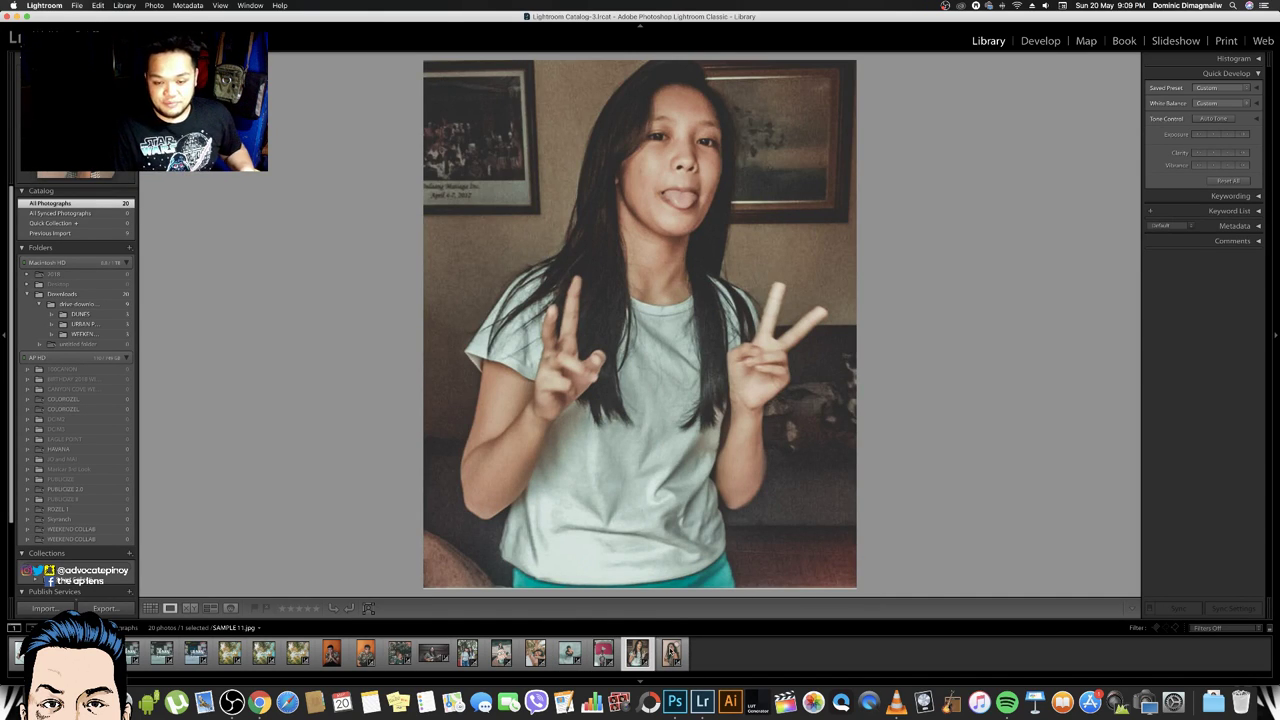
pyautogui.click(671, 653)
pyautogui.click(365, 653)
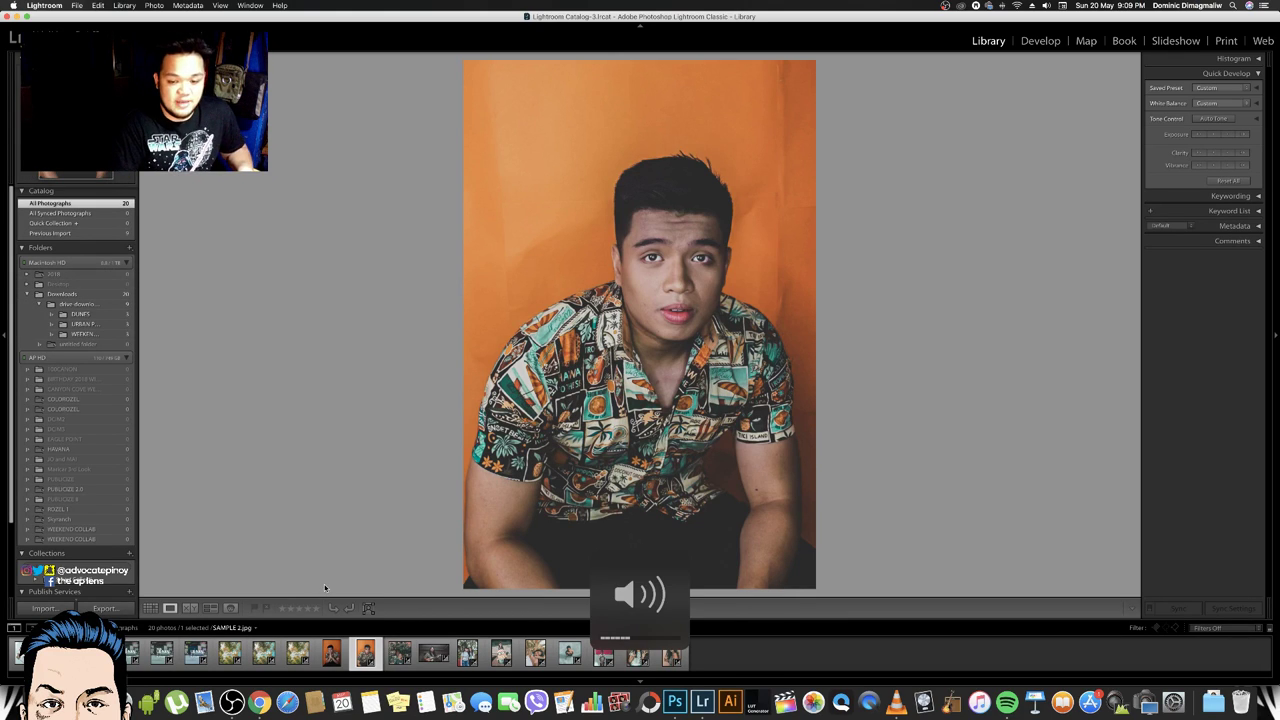
pyautogui.press('super+Tab')
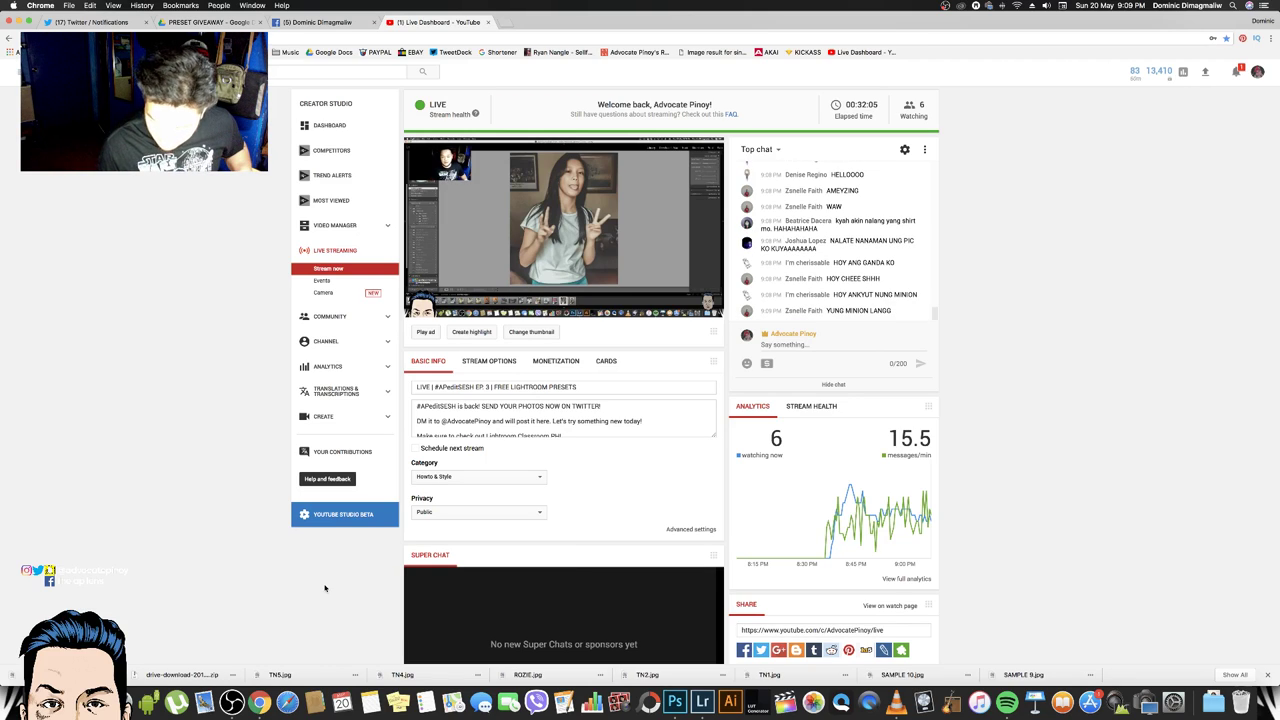
# Cmd+Tab from Chrome back to Lightroom's Library grid of 164 imported photos
pyautogui.press('super+Tab')
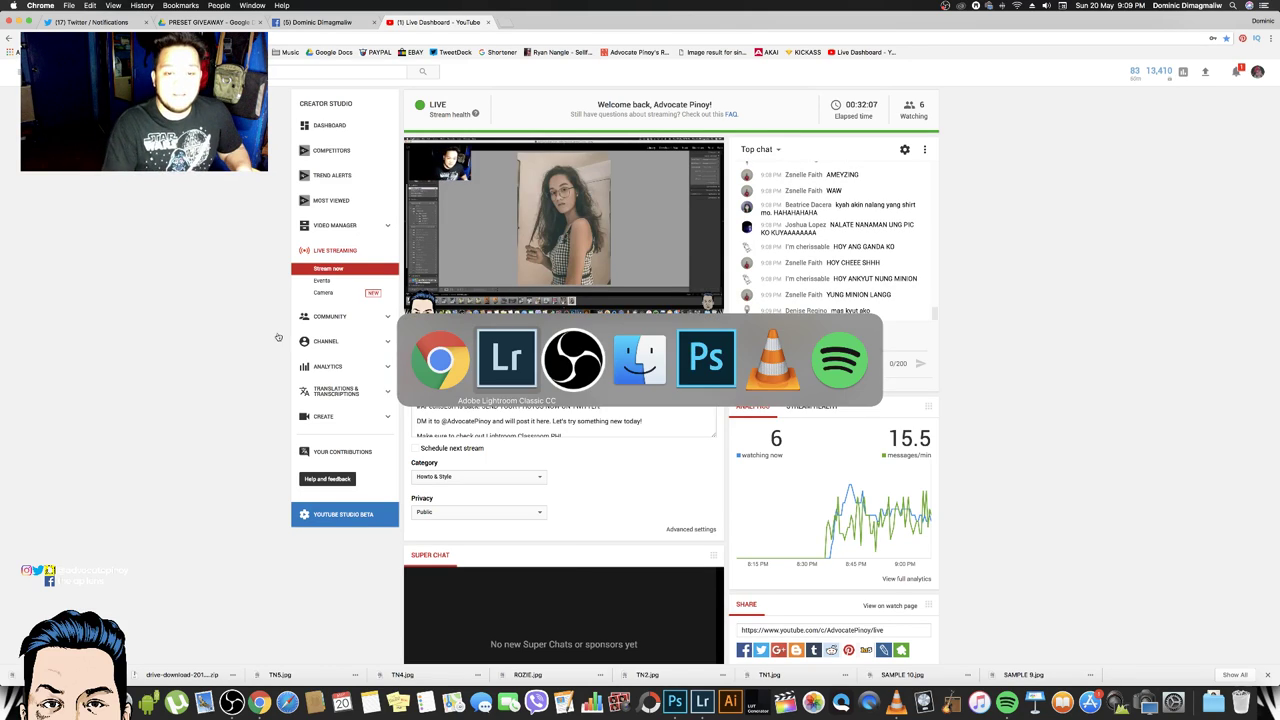
pyautogui.press('super+Tab')
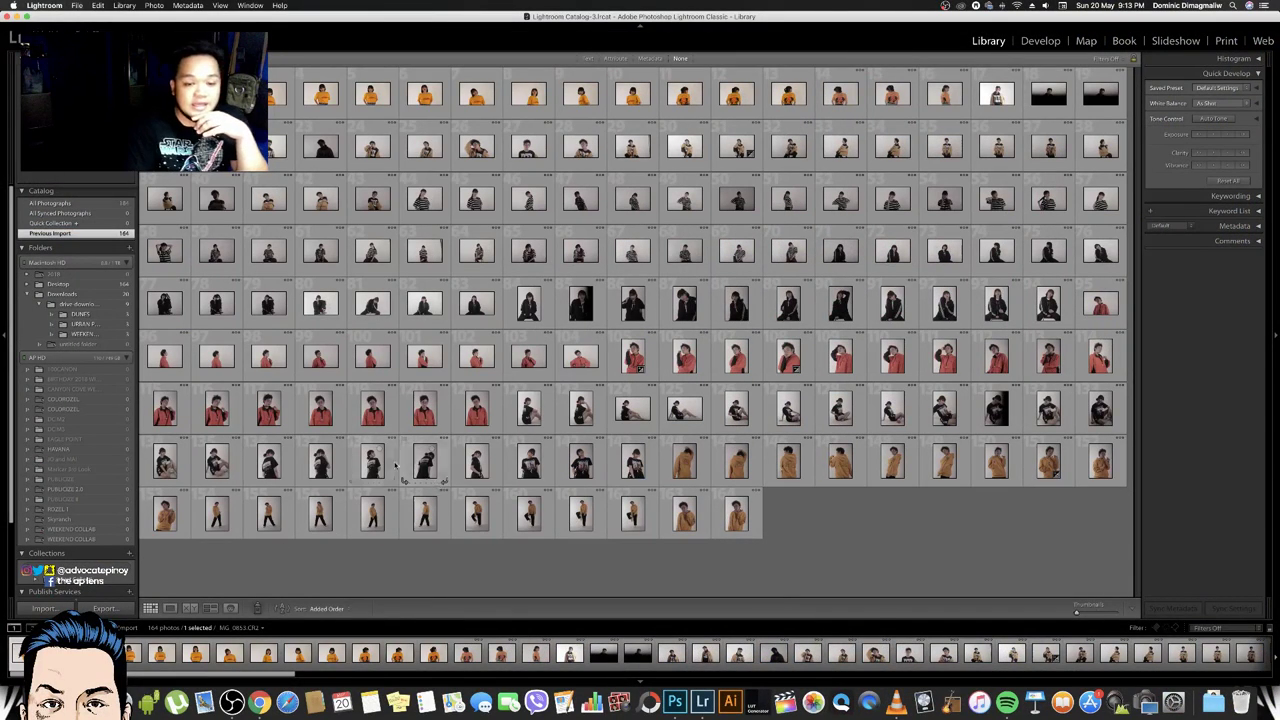
# Show IMG_0878.CR2, the woman in glasses and a yellow jacket, large in Loupe view
pyautogui.press('XF86AudioLowerVolume')
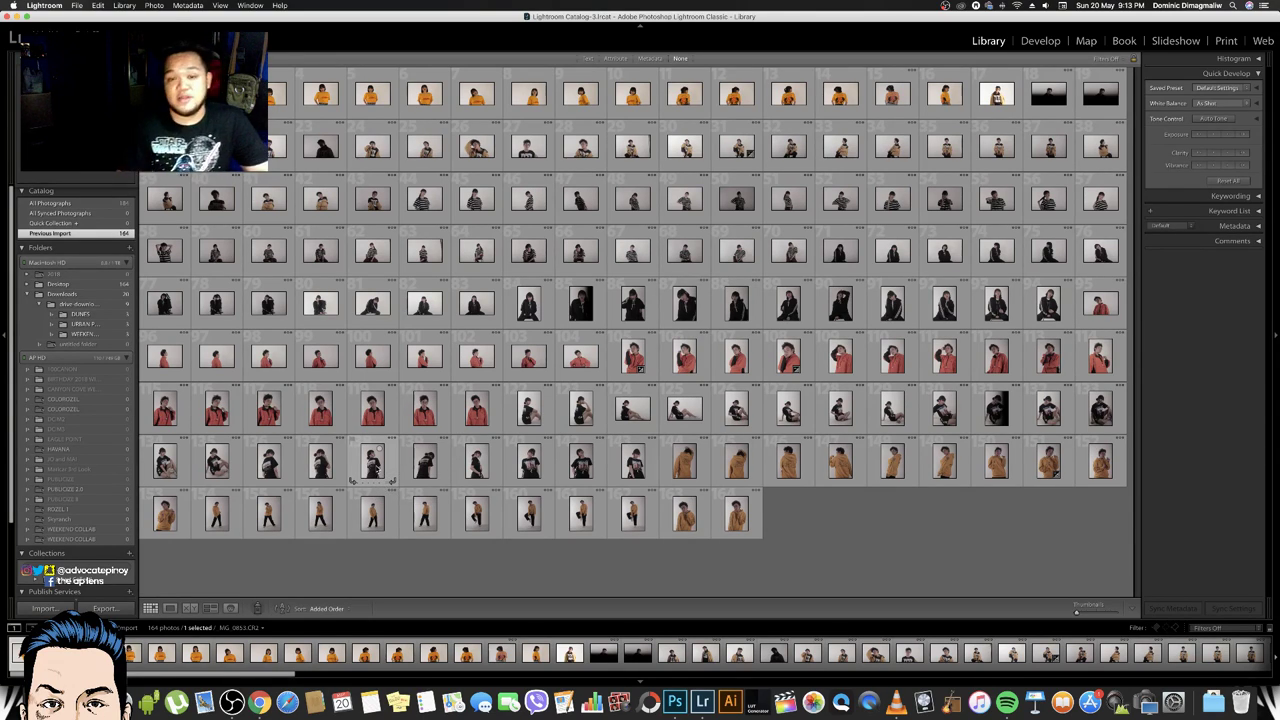
pyautogui.press('XF86AudioLowerVolume')
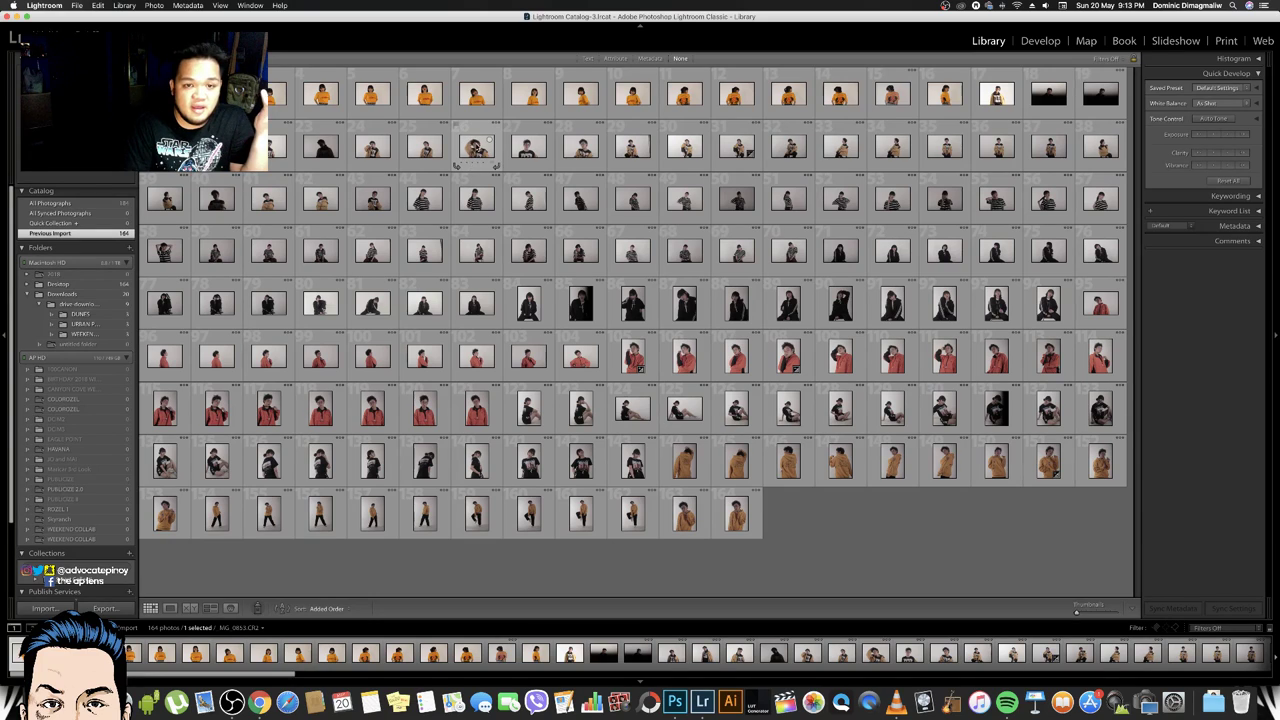
pyautogui.doubleClick(476, 147)
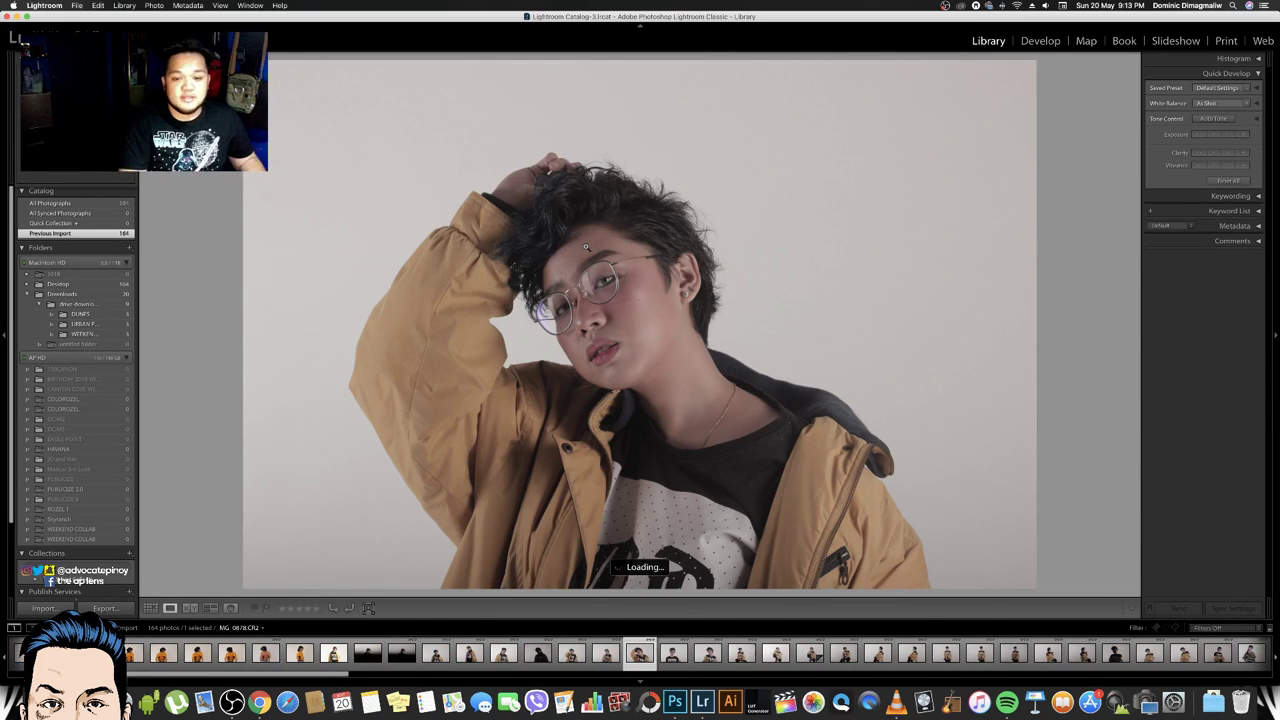
pyautogui.press('XF86AudioLowerVolume')
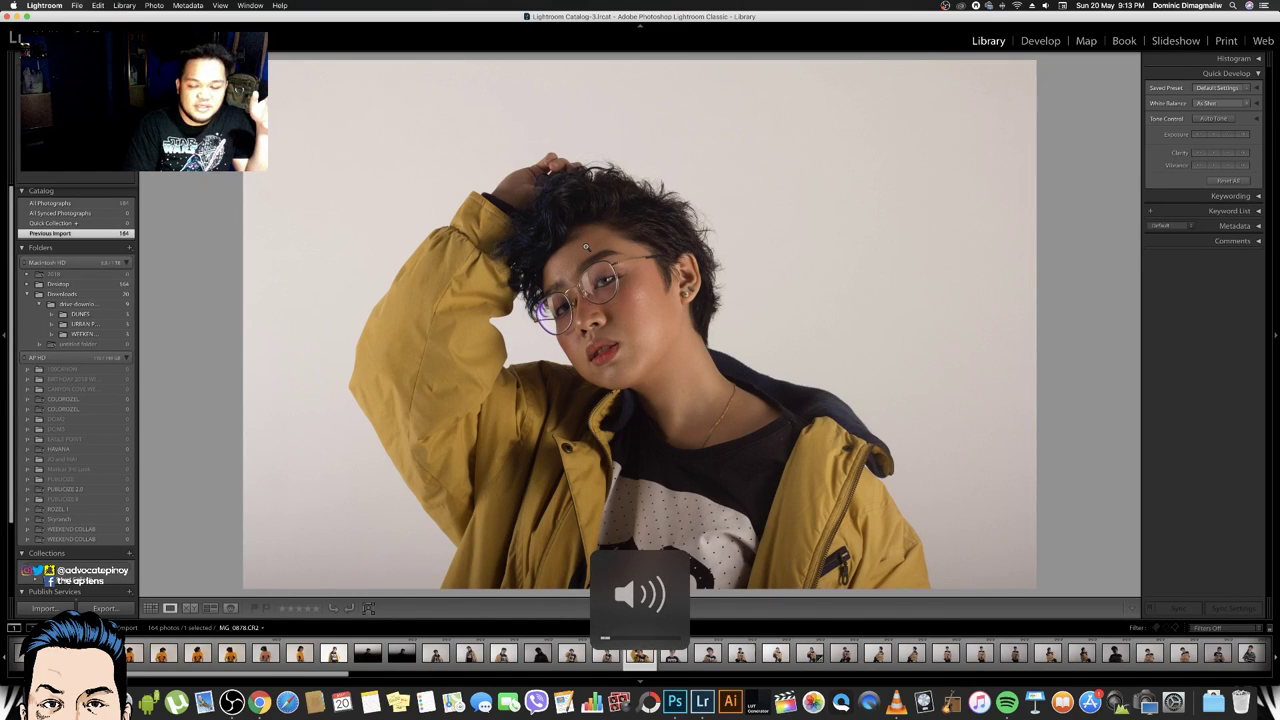
pyautogui.press('super+z')
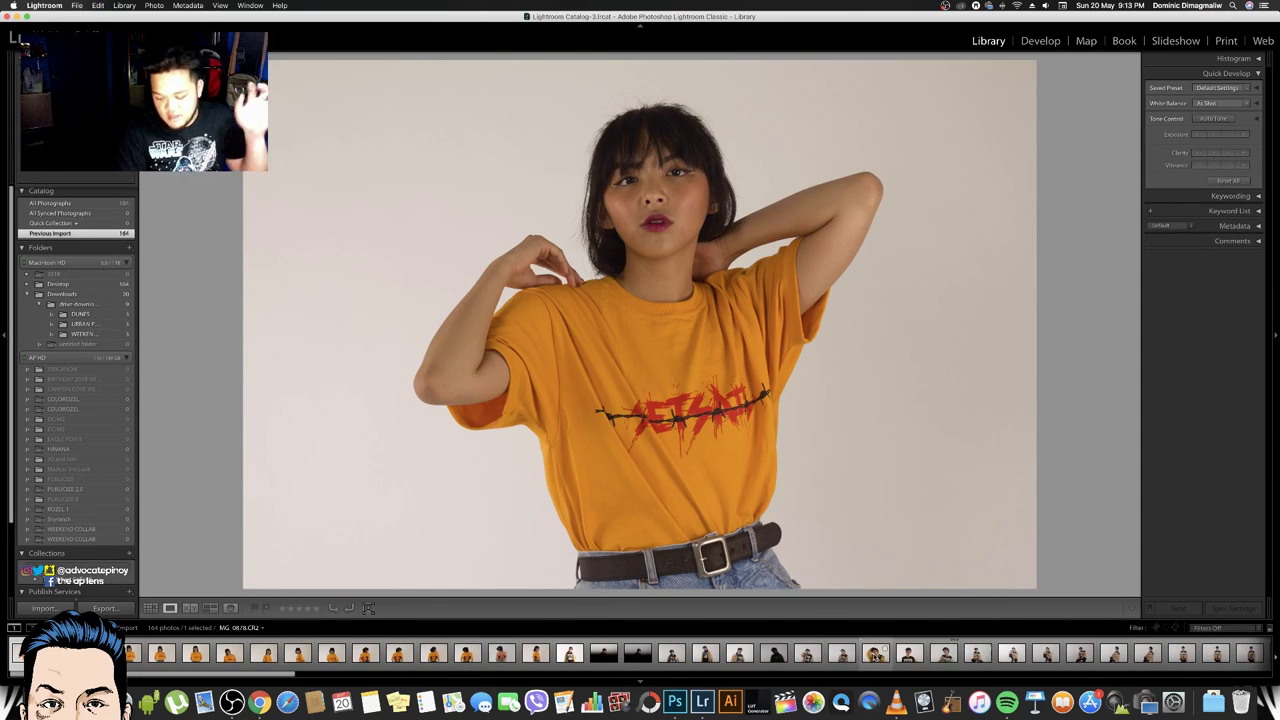
pyautogui.click(875, 655)
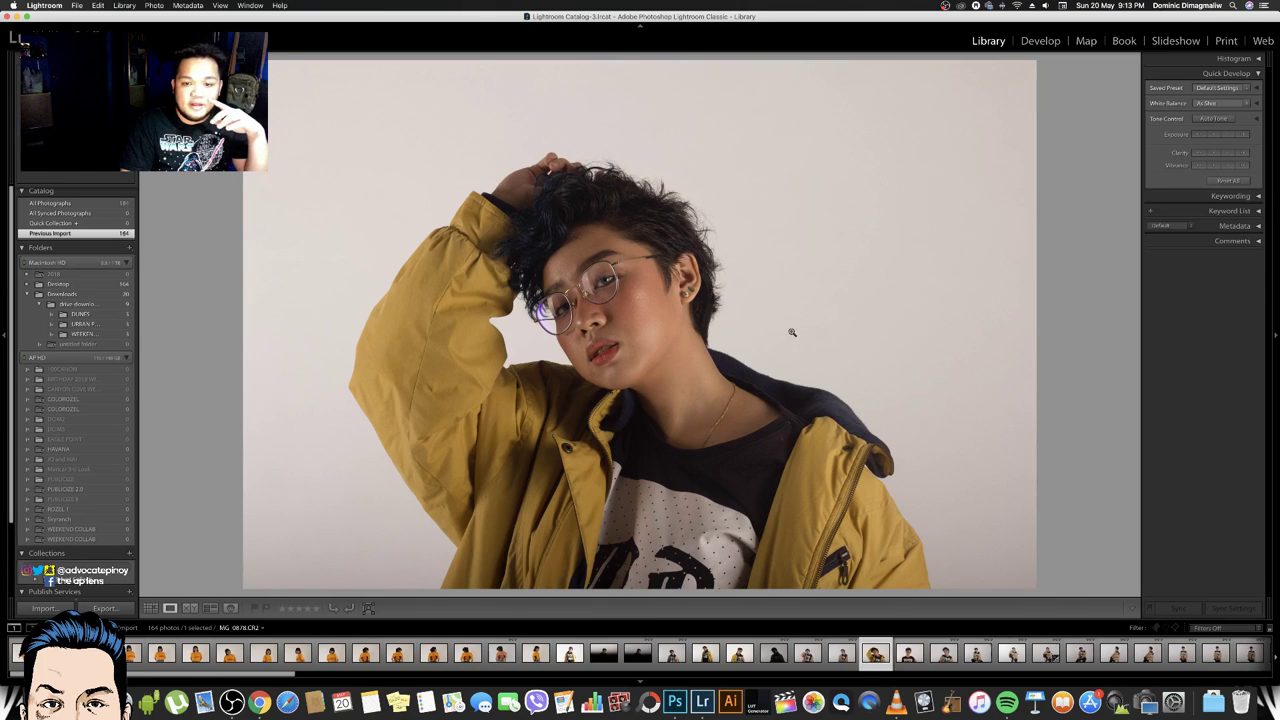
pyautogui.press('XF86AudioLowerVolume')
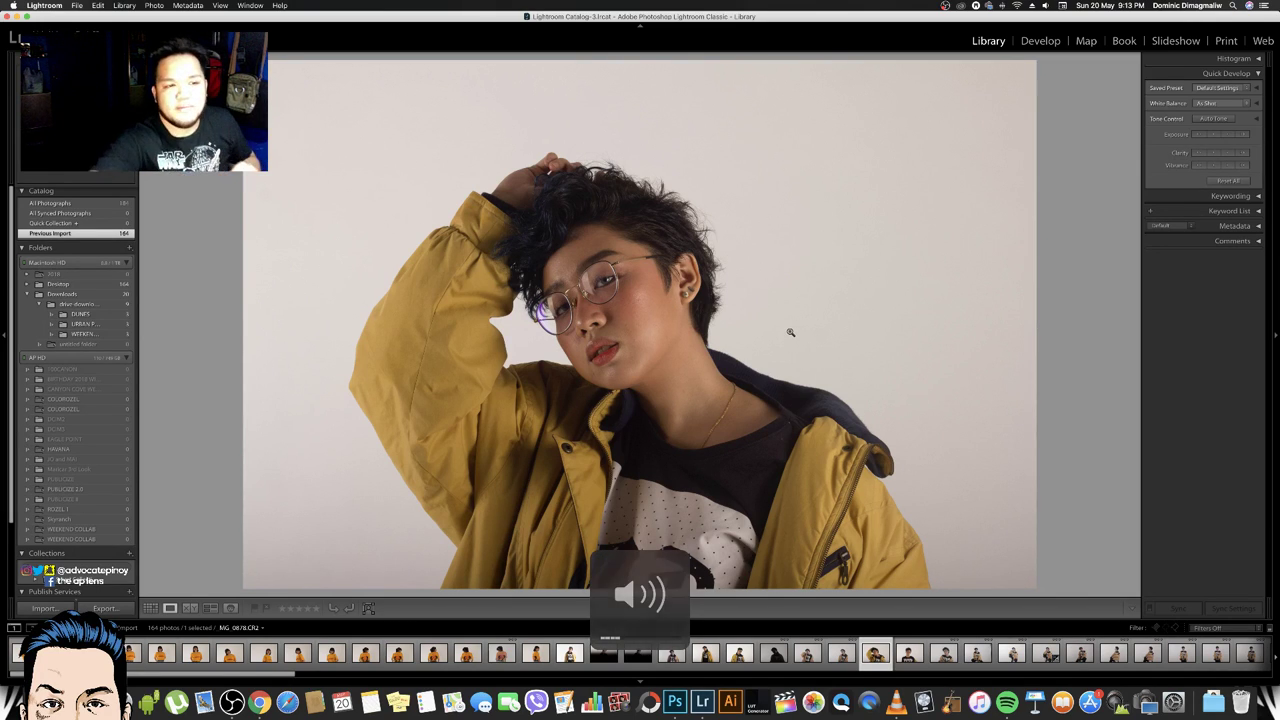
pyautogui.press('super+Tab')
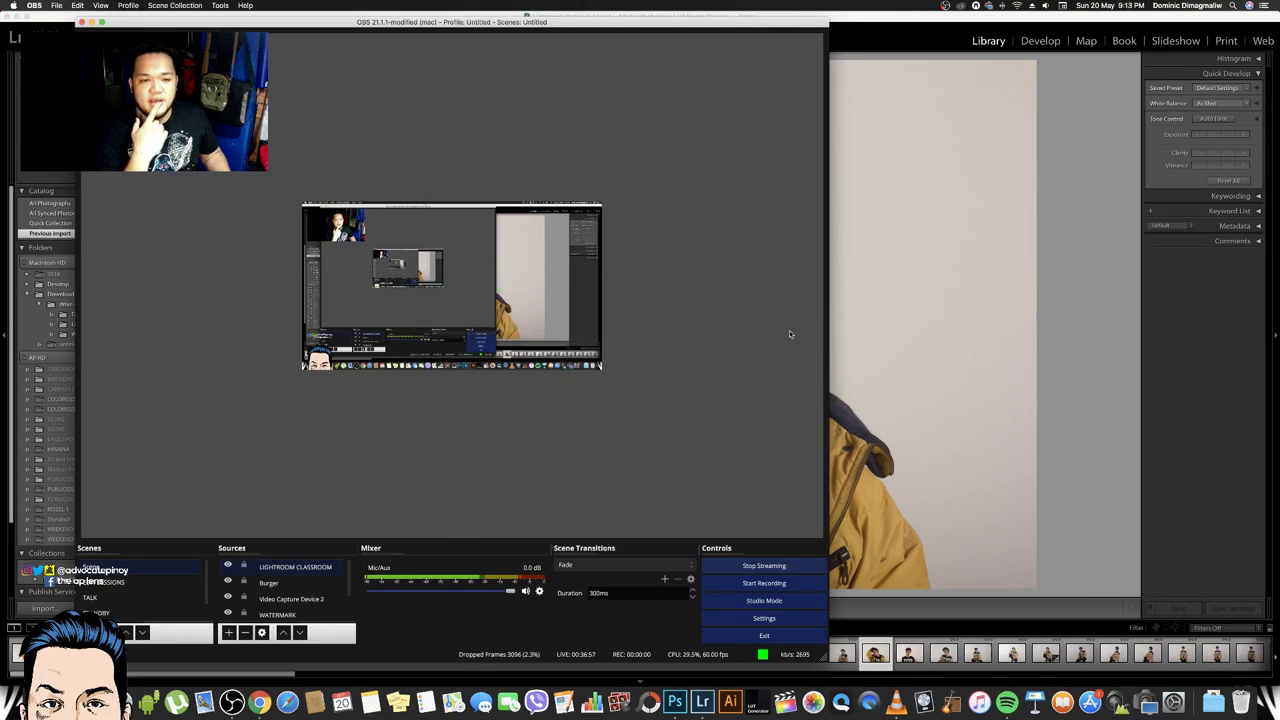
pyautogui.press('super+Tab')
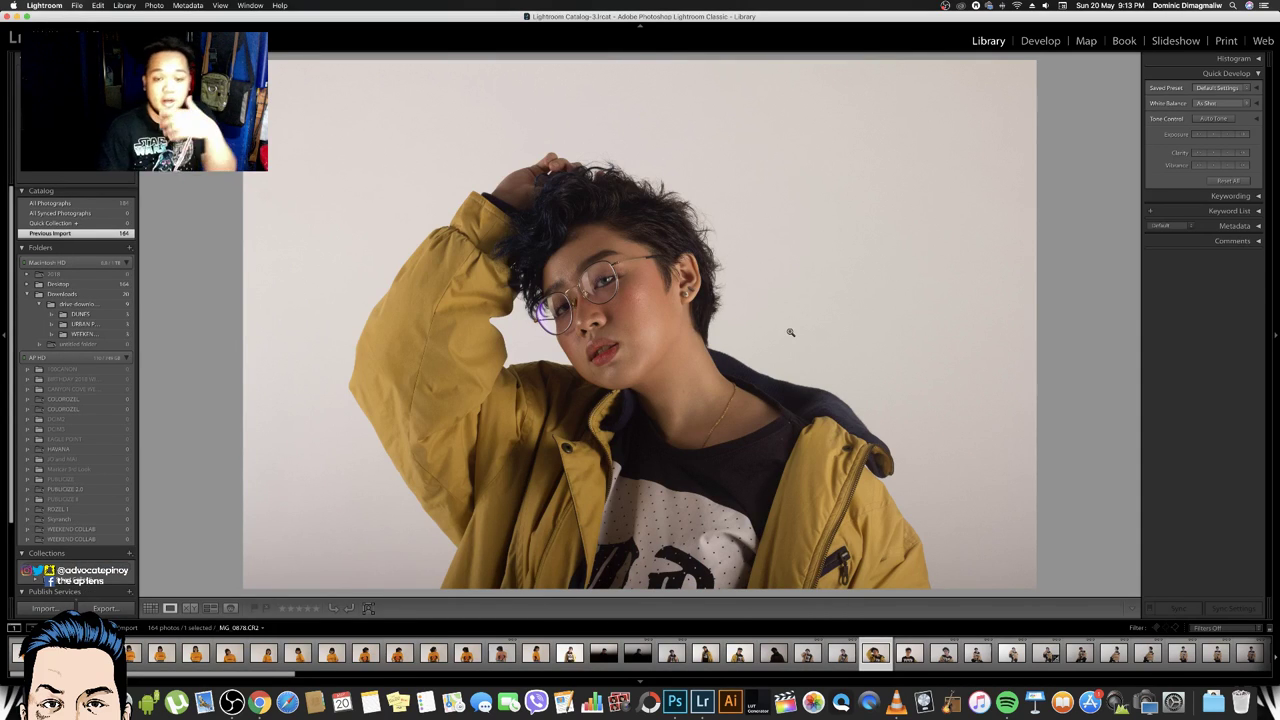
pyautogui.click(1041, 44)
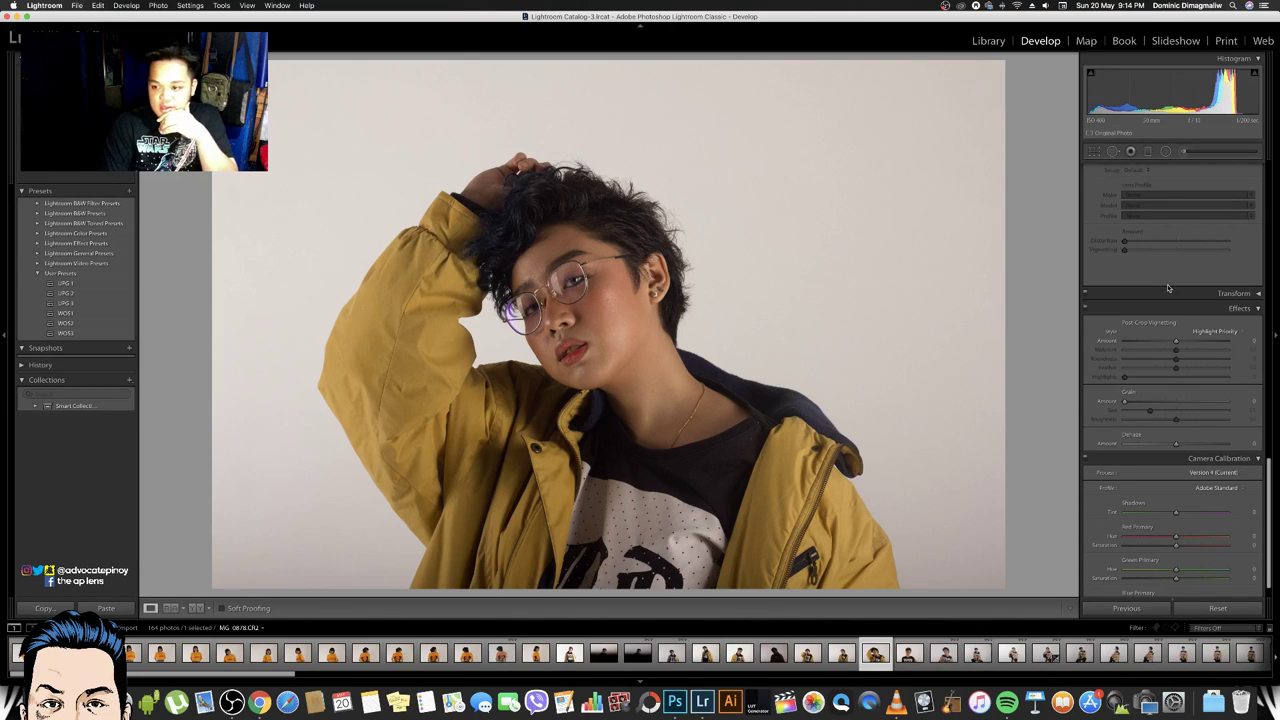
pyautogui.scroll(5, 1168, 290)
pyautogui.scroll(5, 1165, 305)
pyautogui.scroll(5, 1162, 320)
pyautogui.scroll(5, 1159, 335)
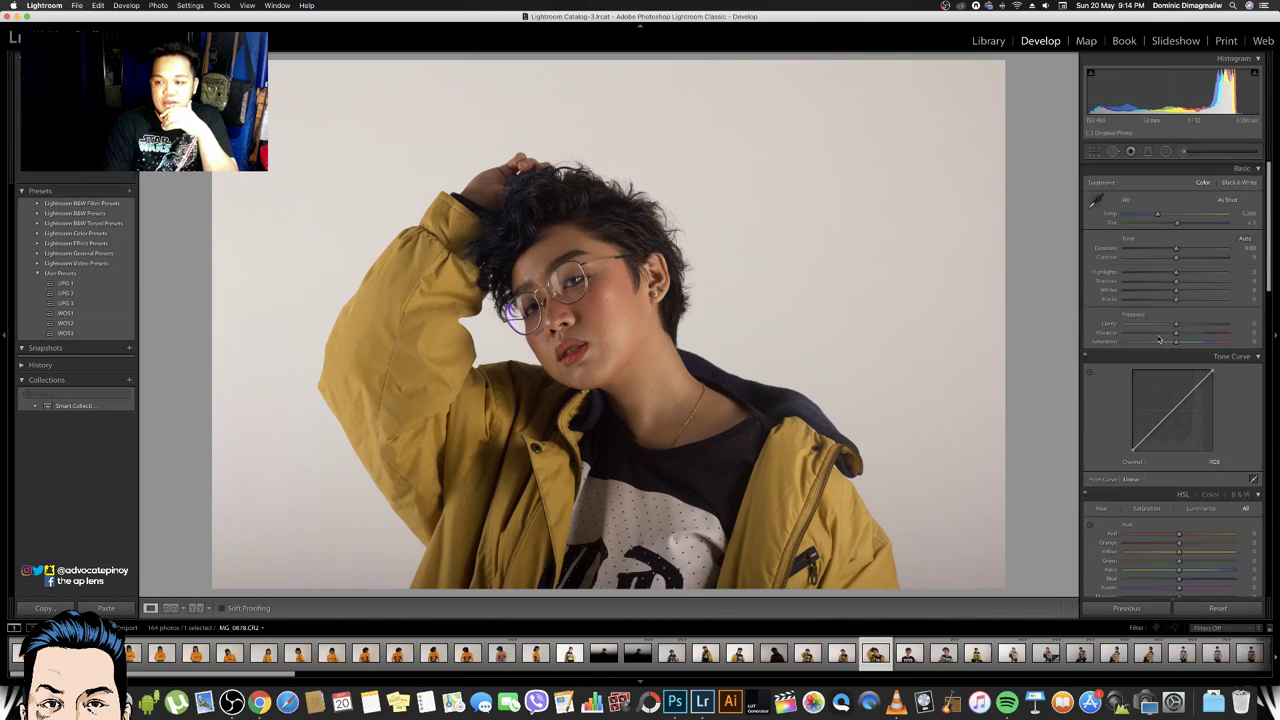
pyautogui.press('XF86AudioLowerVolume')
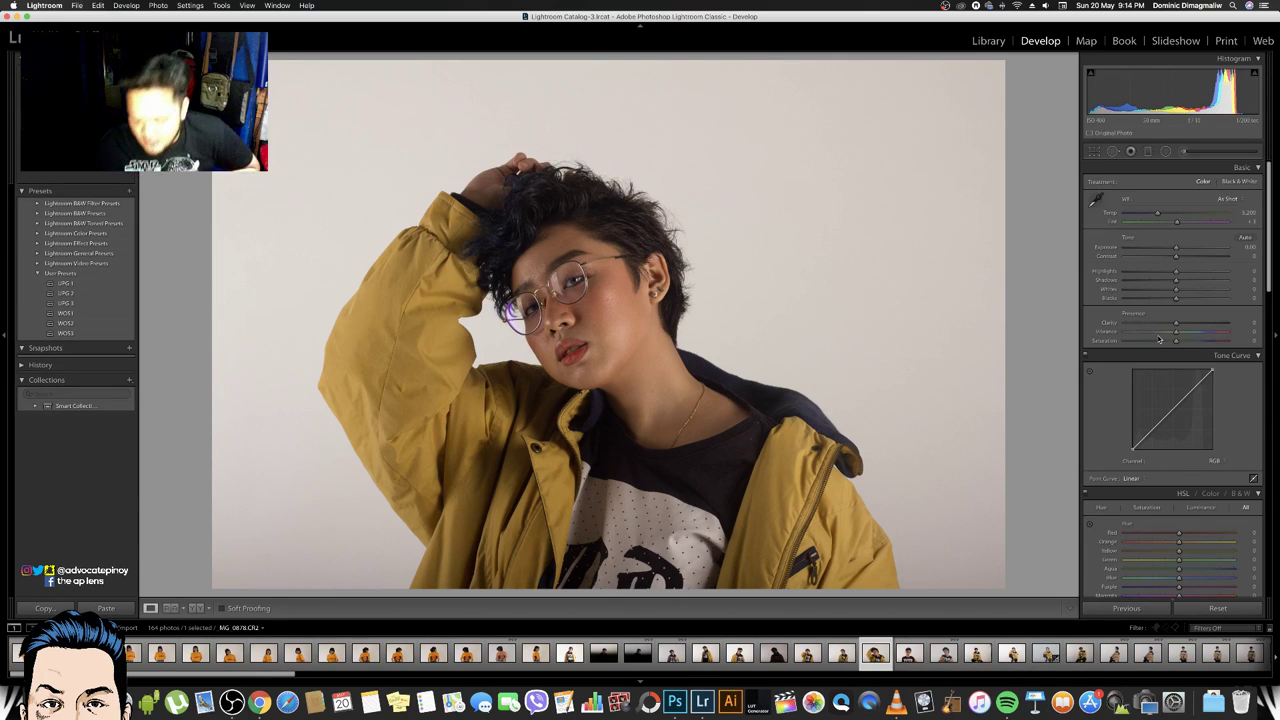
pyautogui.press('XF86AudioRaiseVolume')
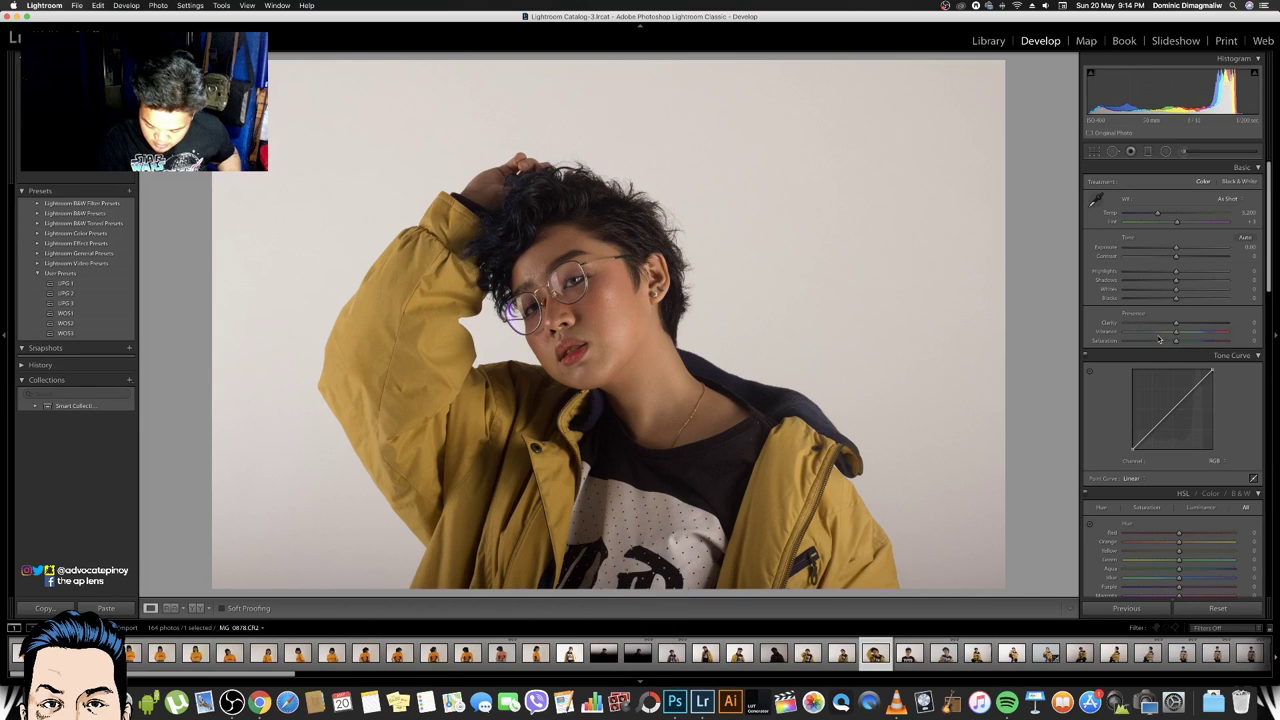
pyautogui.press('XF86AudioRaiseVolume')
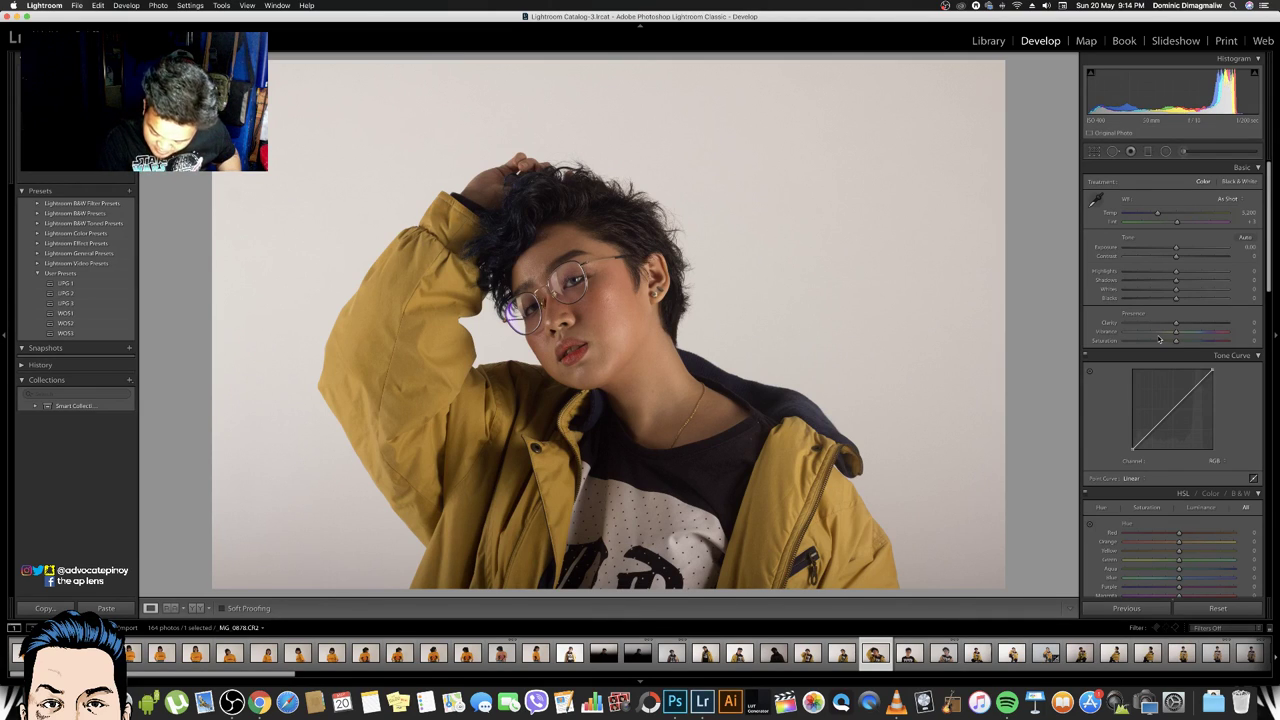
pyautogui.press('XF86AudioRaiseVolume')
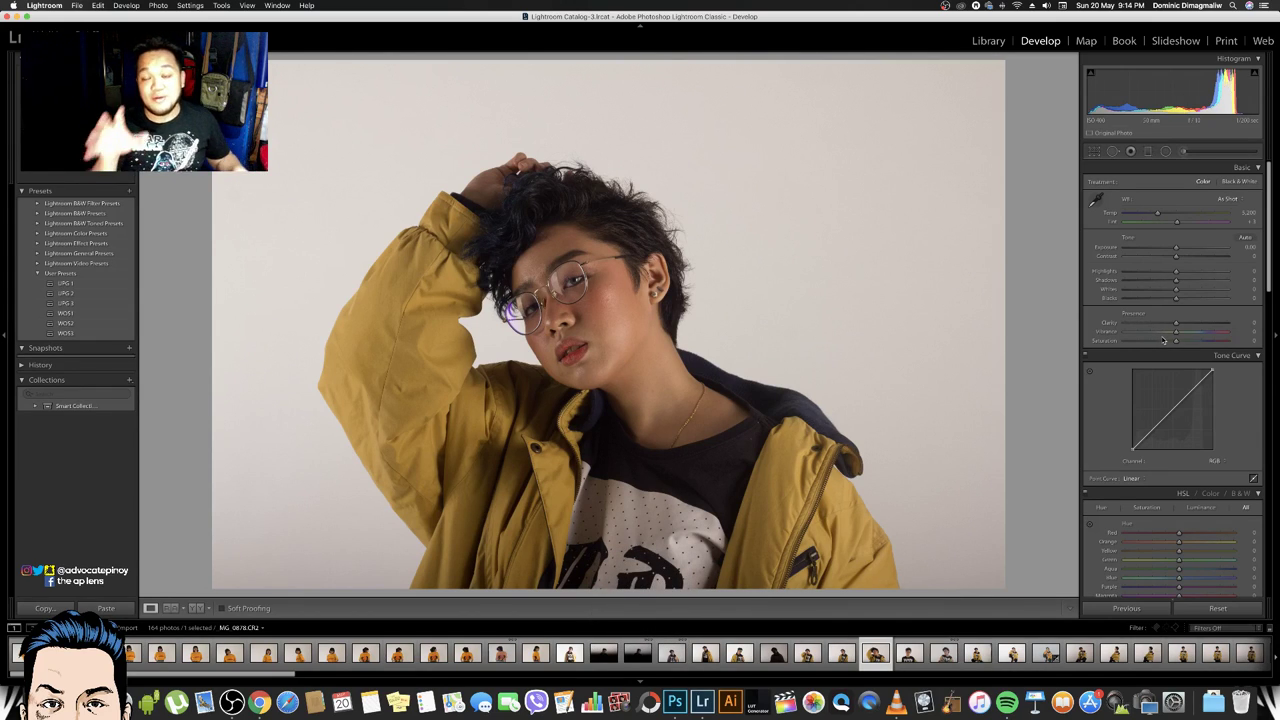
pyautogui.press('XF86AudioLowerVolume')
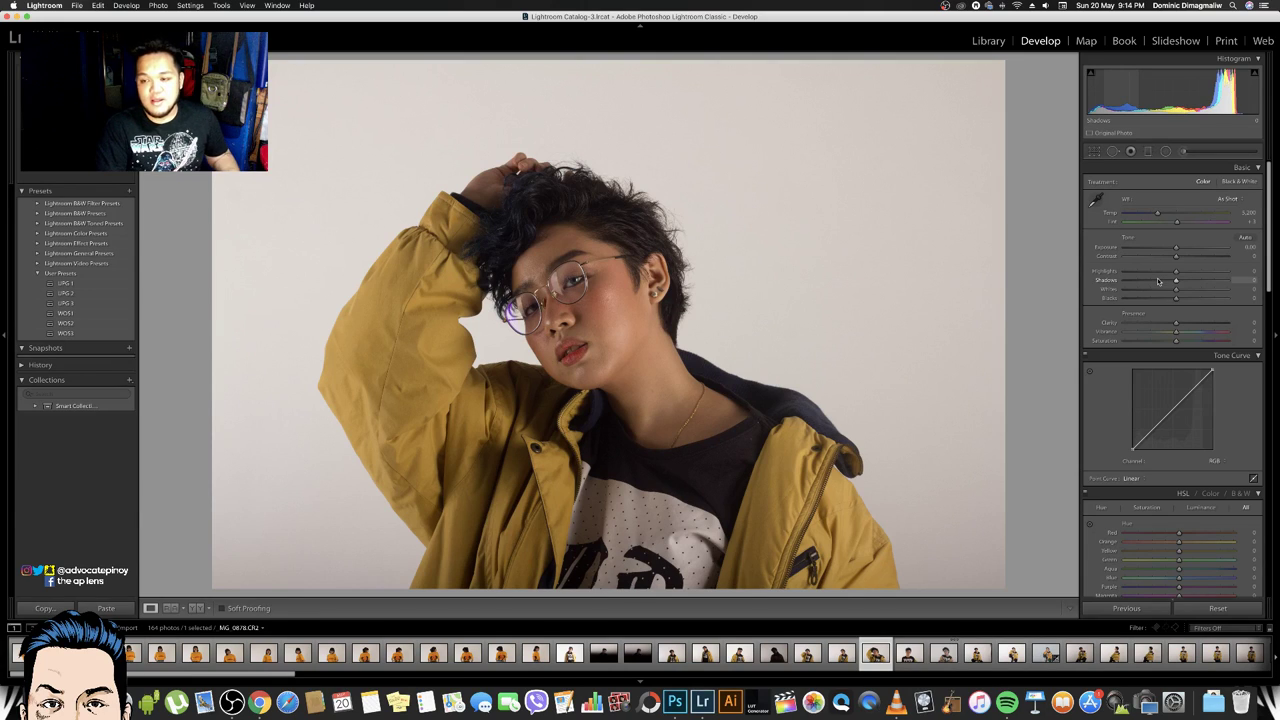
pyautogui.press('XF86AudioLowerVolume')
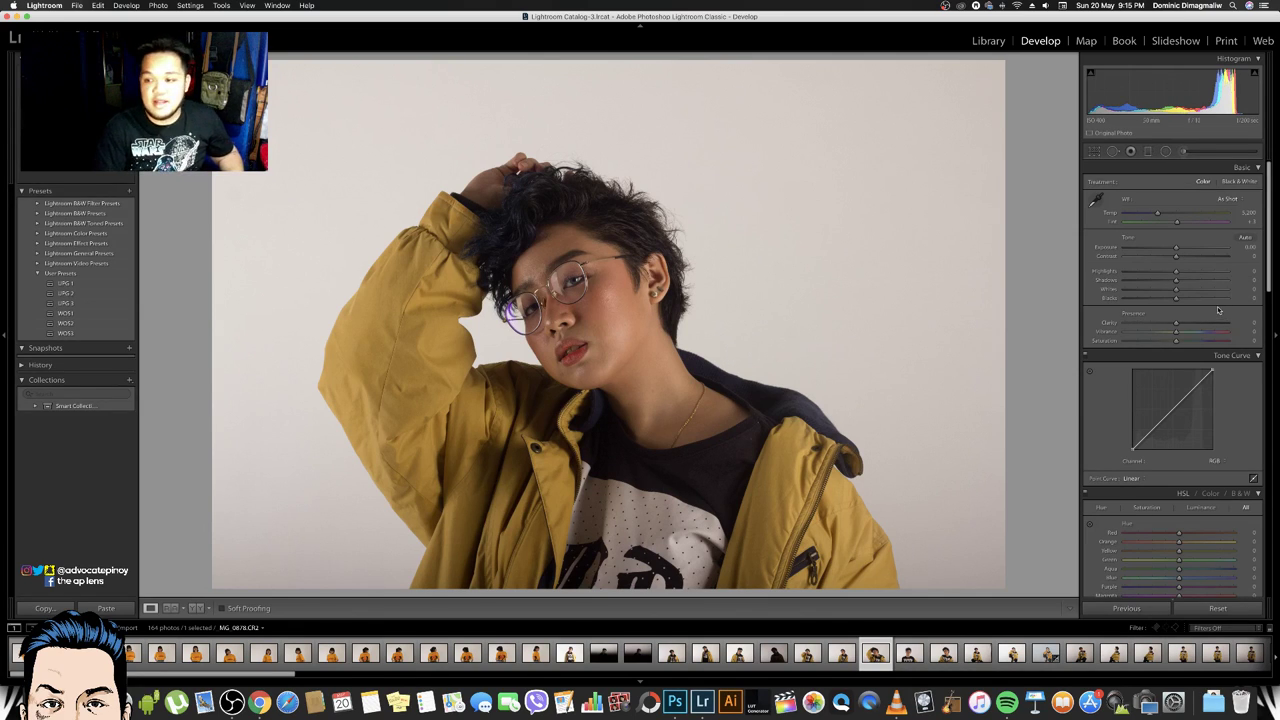
pyautogui.press('XF86AudioLowerVolume')
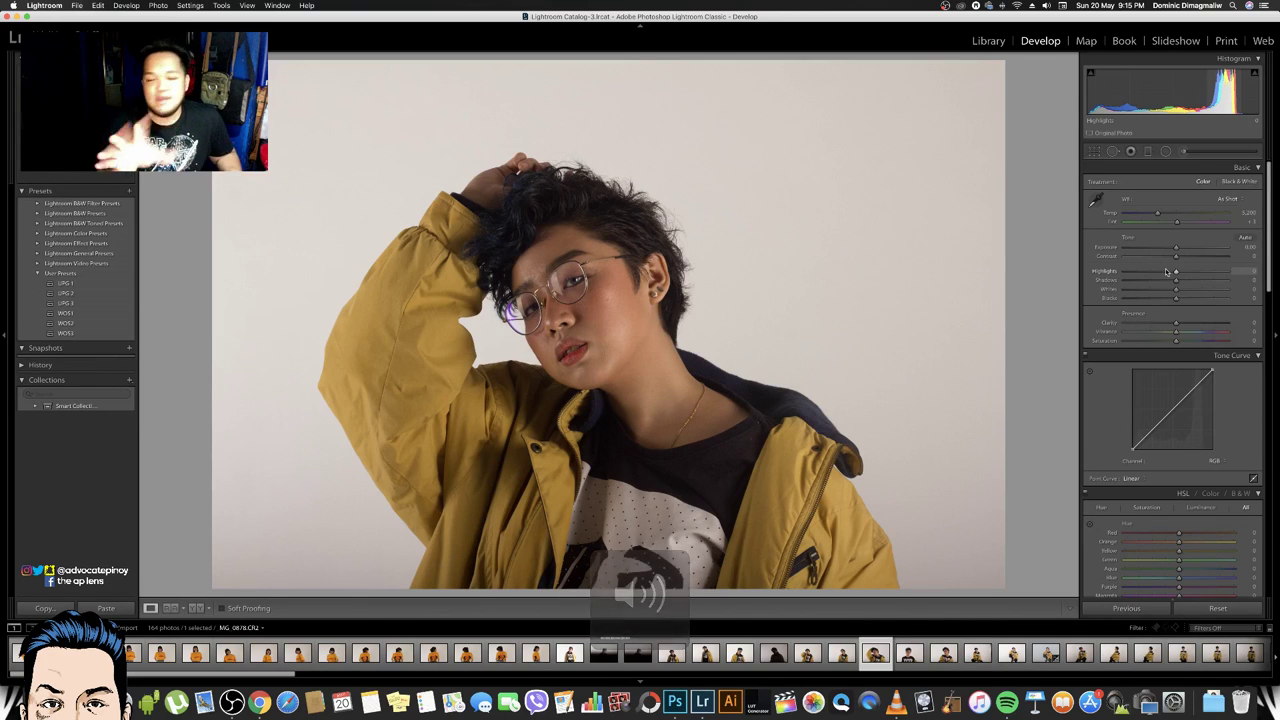
# In the Basic panel, pull Highlights to -100 and lift Shadows to +45
pyautogui.moveTo(1161, 274)
pyautogui.mouseDown()
pyautogui.moveTo(1115, 274)
pyautogui.moveTo(1184, 249)
pyautogui.mouseUp()
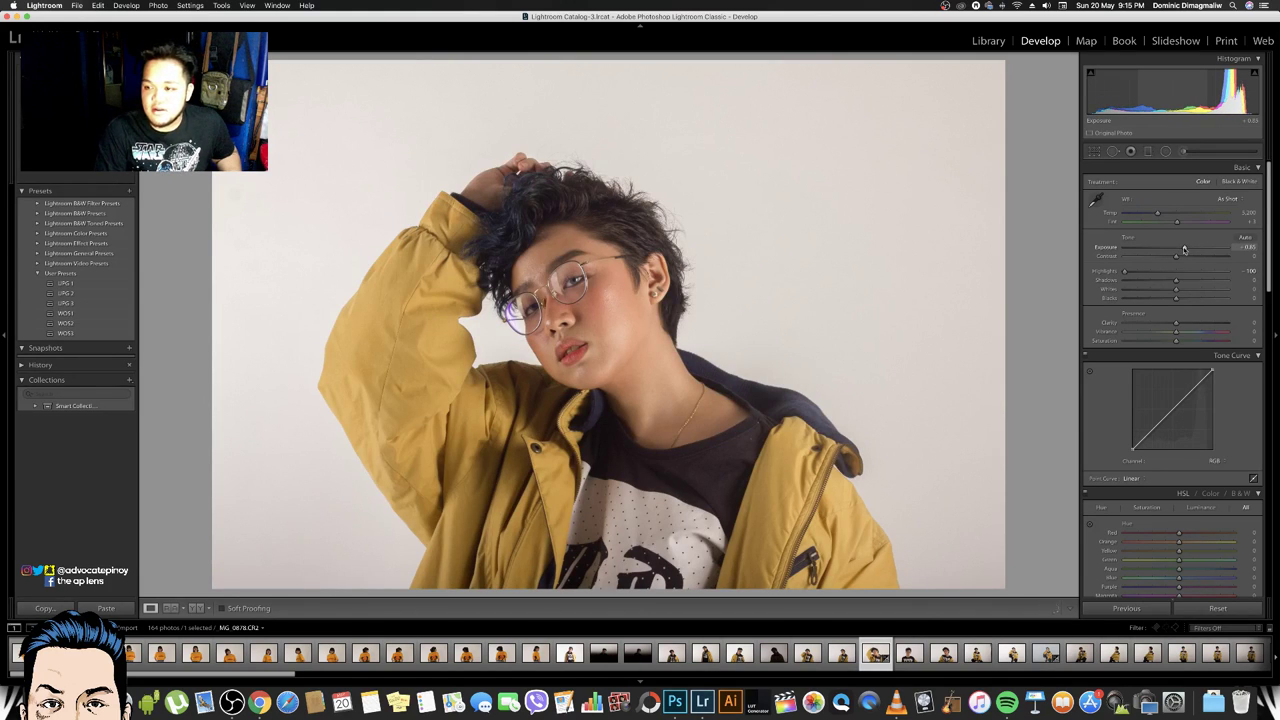
pyautogui.moveTo(1176, 280); pyautogui.dragTo(1249, 281)
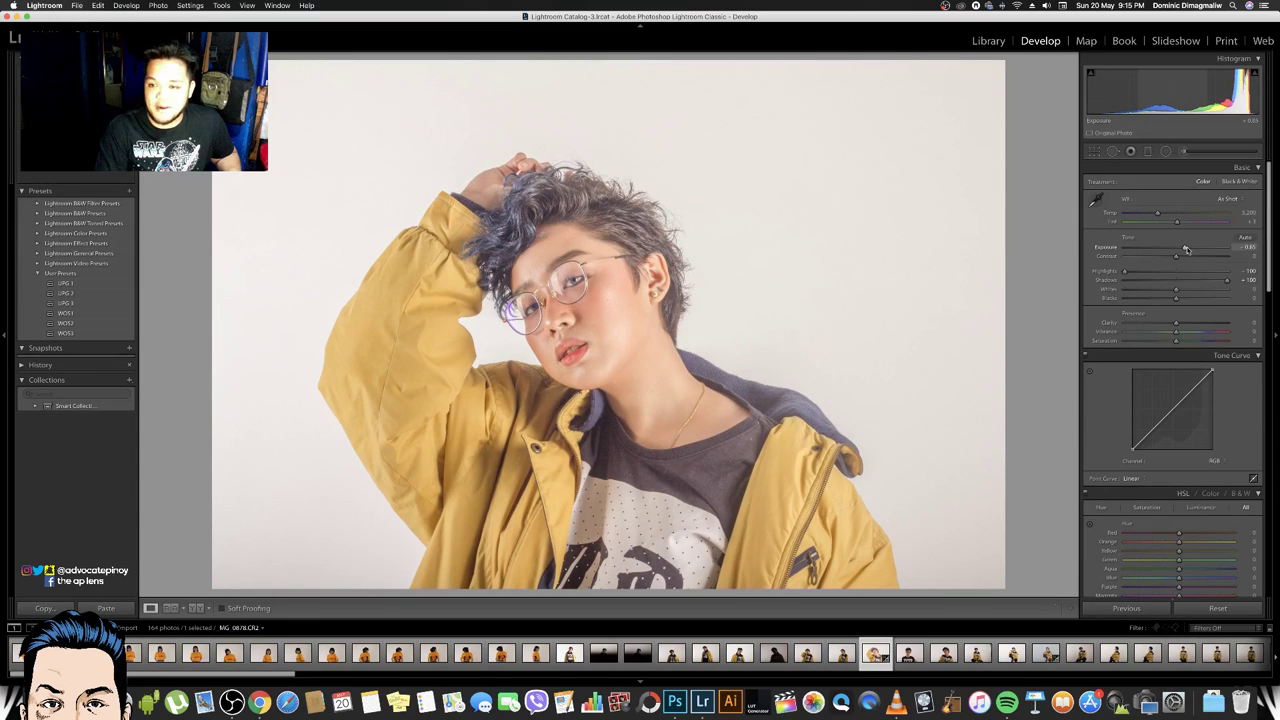
pyautogui.moveTo(1185, 248); pyautogui.dragTo(1180, 250)
pyautogui.press('super+z')
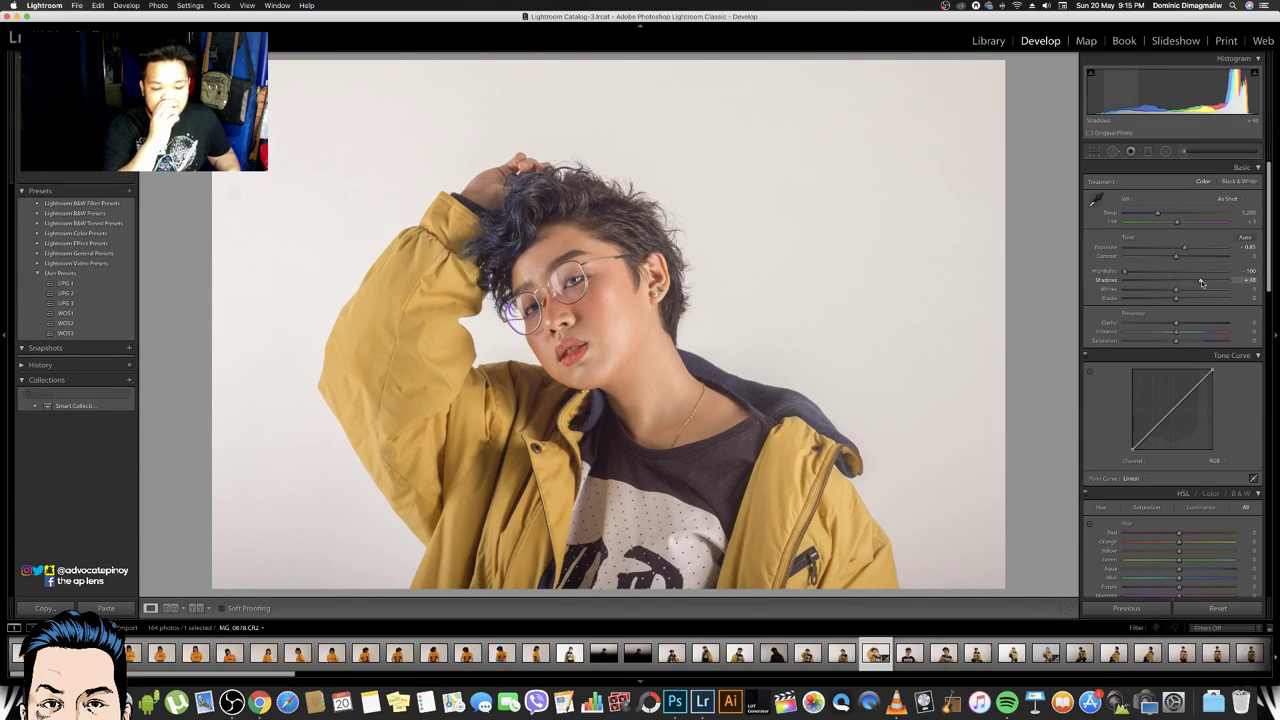
pyautogui.press('XF86AudioLowerVolume')
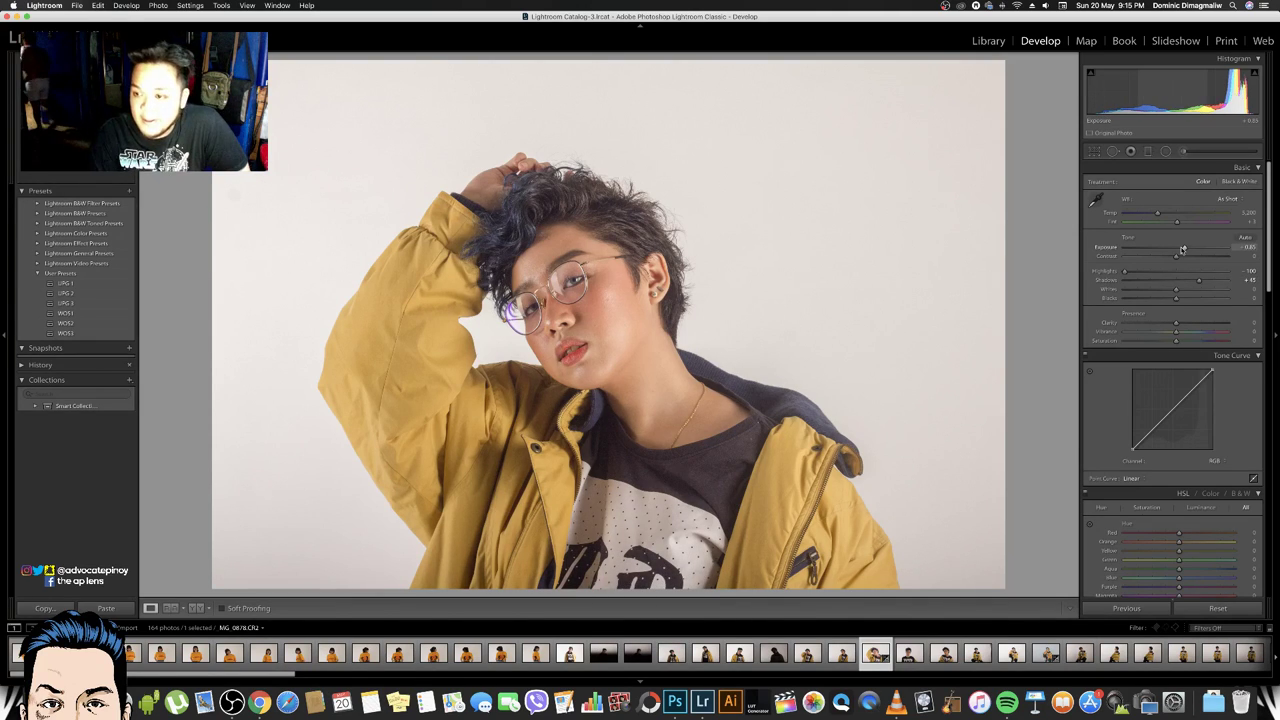
# Set Exposure to +0.70, Clarity +25, Vibrance -20 and Whites +30
pyautogui.moveTo(1184, 247); pyautogui.dragTo(1181, 250)
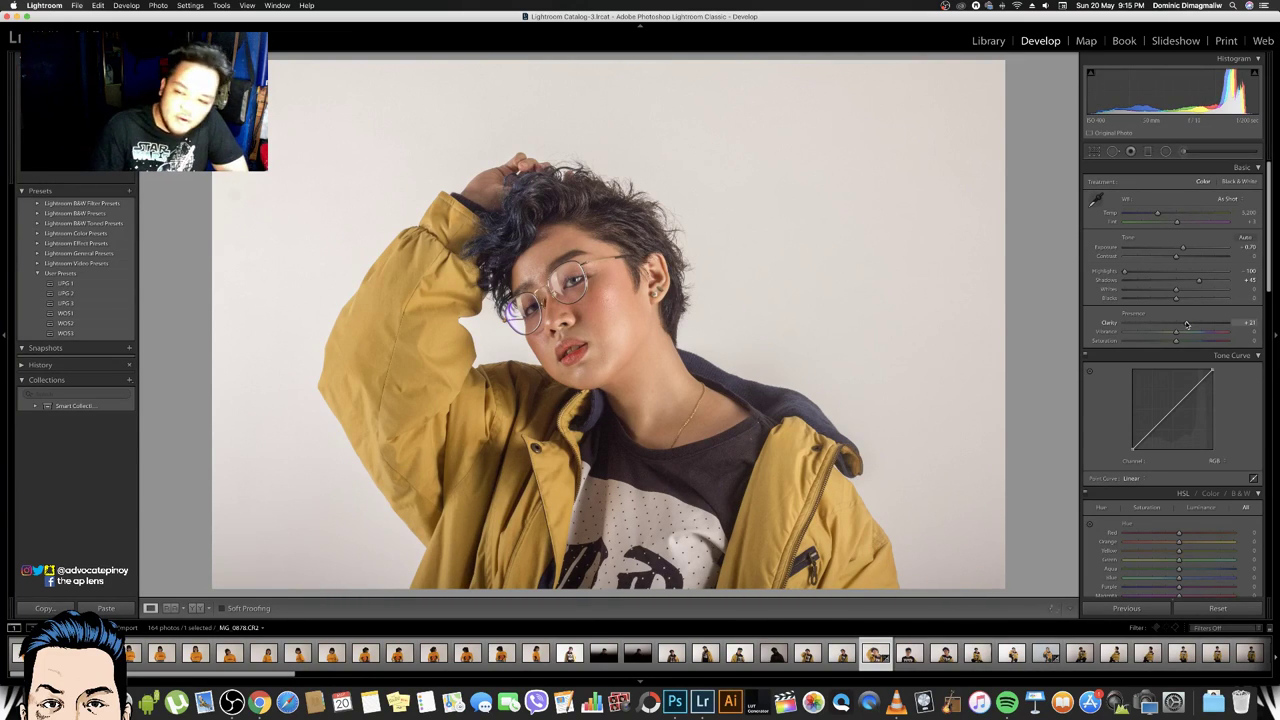
pyautogui.moveTo(1187, 324); pyautogui.dragTo(1188, 324)
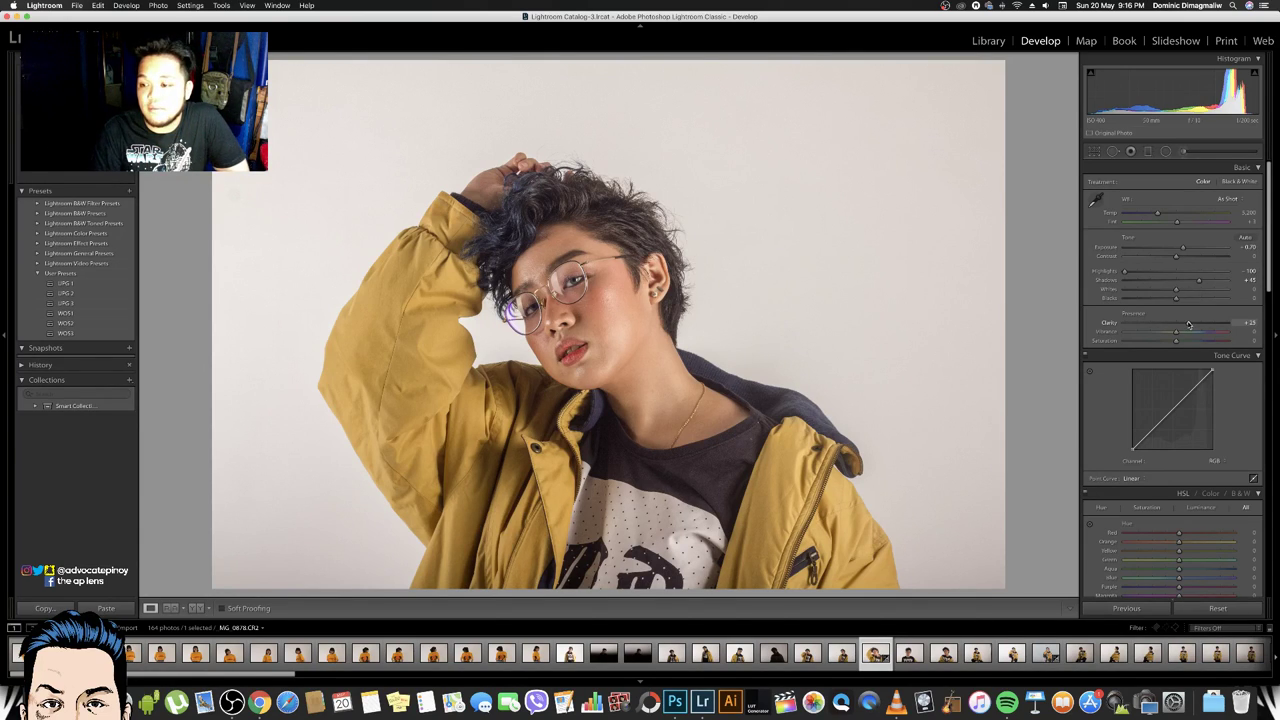
pyautogui.scroll(-1, 1188, 324)
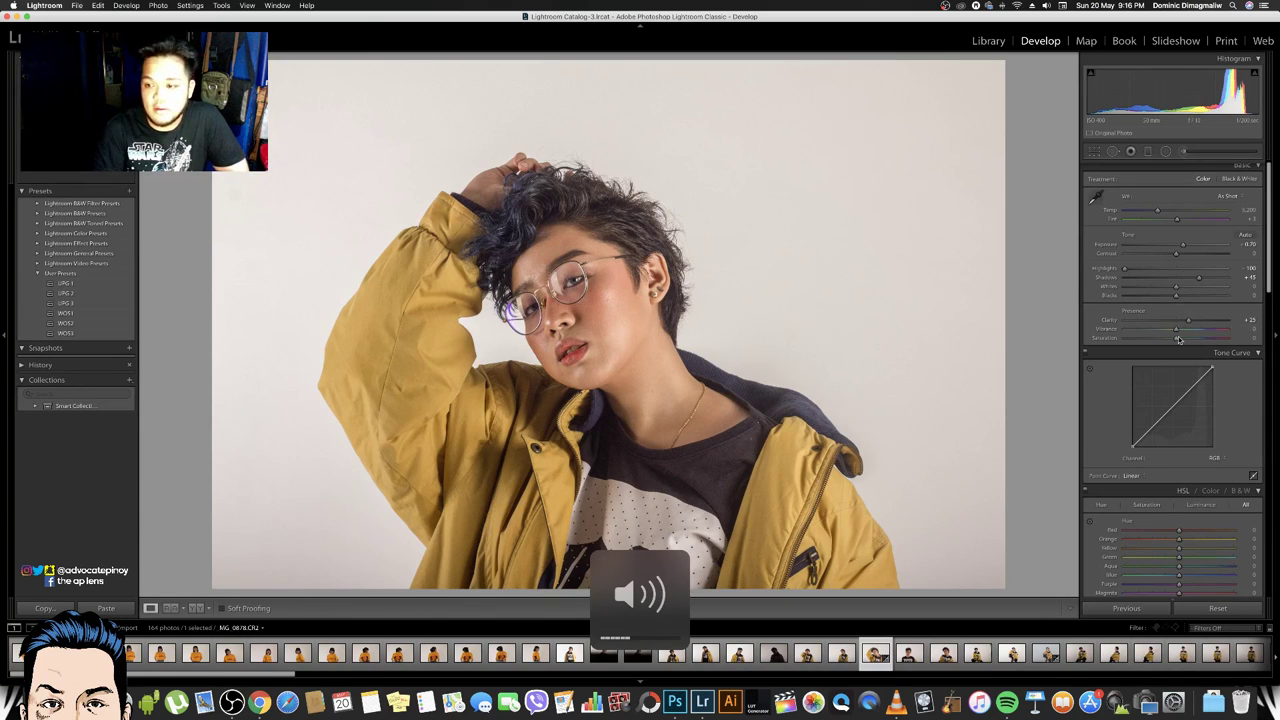
pyautogui.moveTo(1176, 329); pyautogui.dragTo(1166, 331)
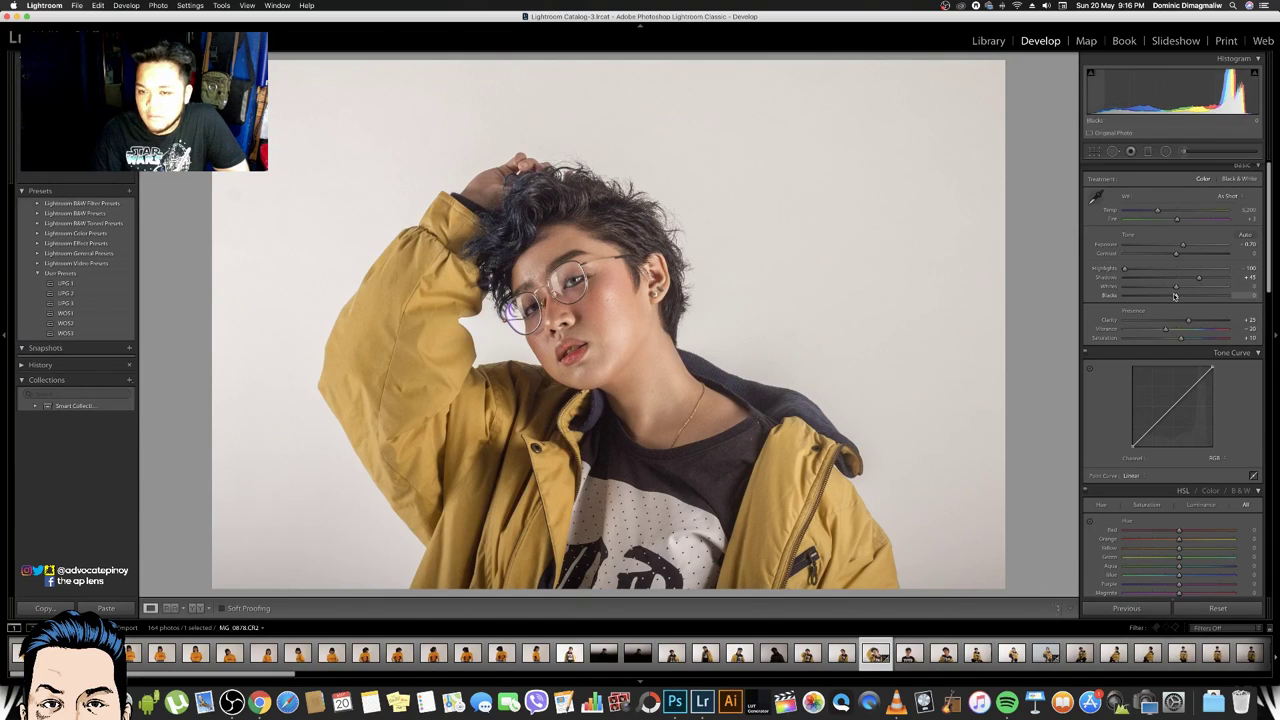
pyautogui.moveTo(1176, 288); pyautogui.dragTo(1195, 290)
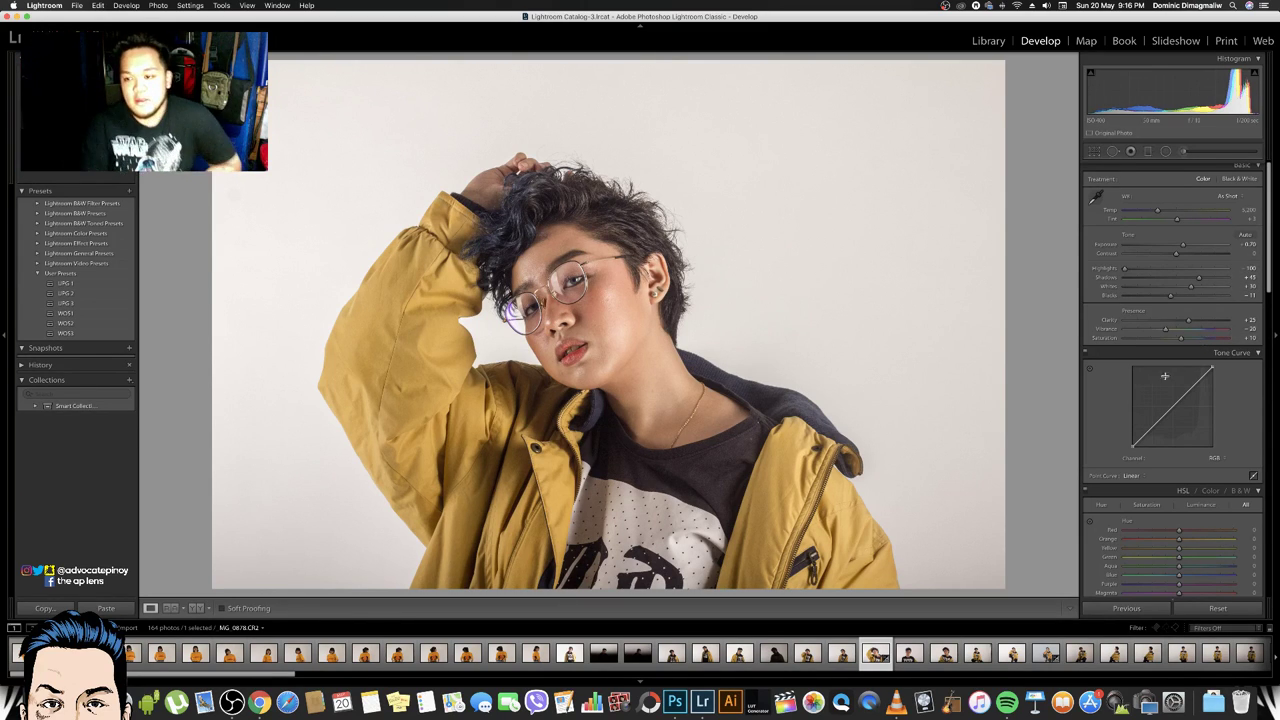
# Lift the RGB curve's black point and add points forming a gentle S-shaped contrast curve
pyautogui.moveTo(1134, 445); pyautogui.dragTo(1136, 438)
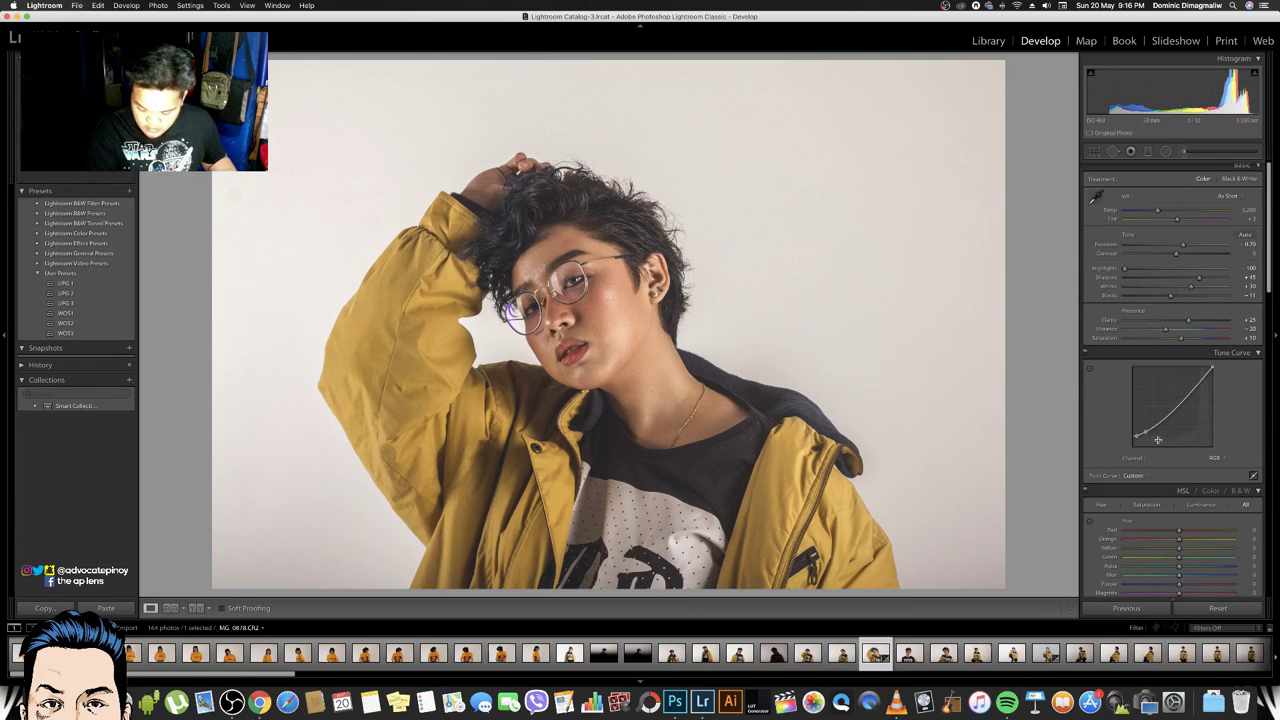
pyautogui.press('XF86AudioLowerVolume')
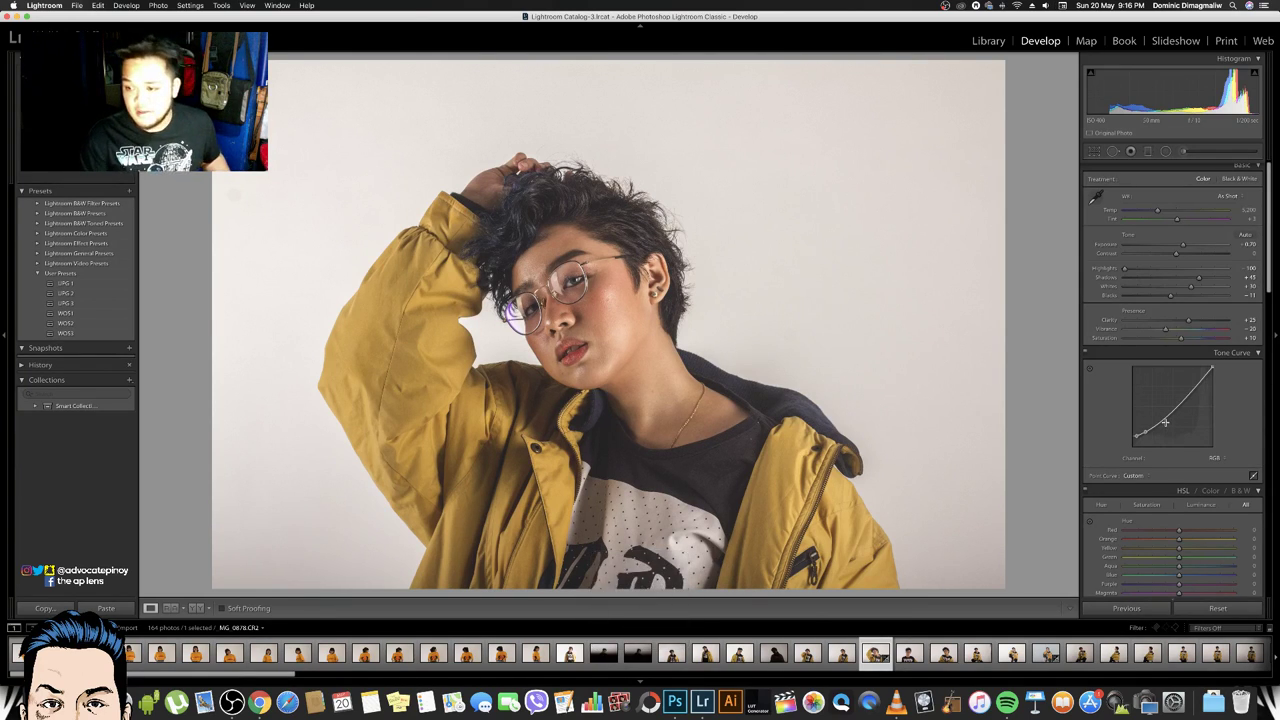
pyautogui.moveTo(1169, 418); pyautogui.dragTo(1137, 439)
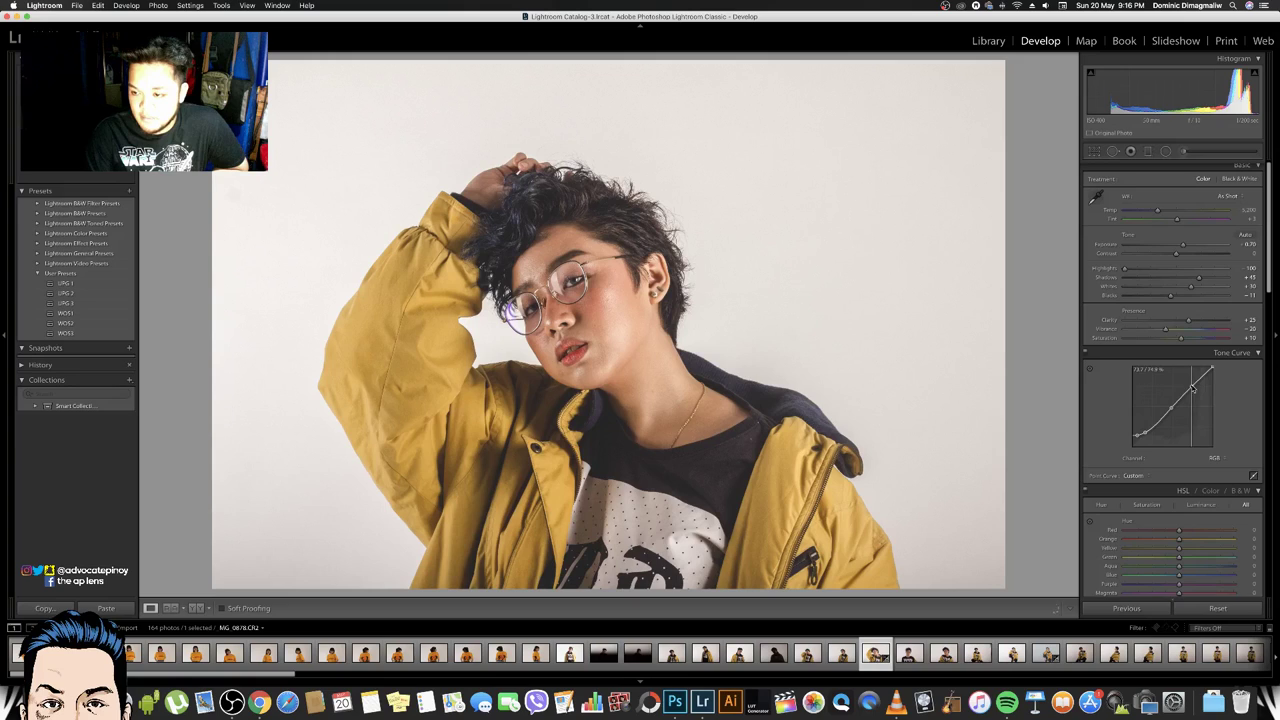
pyautogui.moveTo(1190, 391); pyautogui.dragTo(1191, 388)
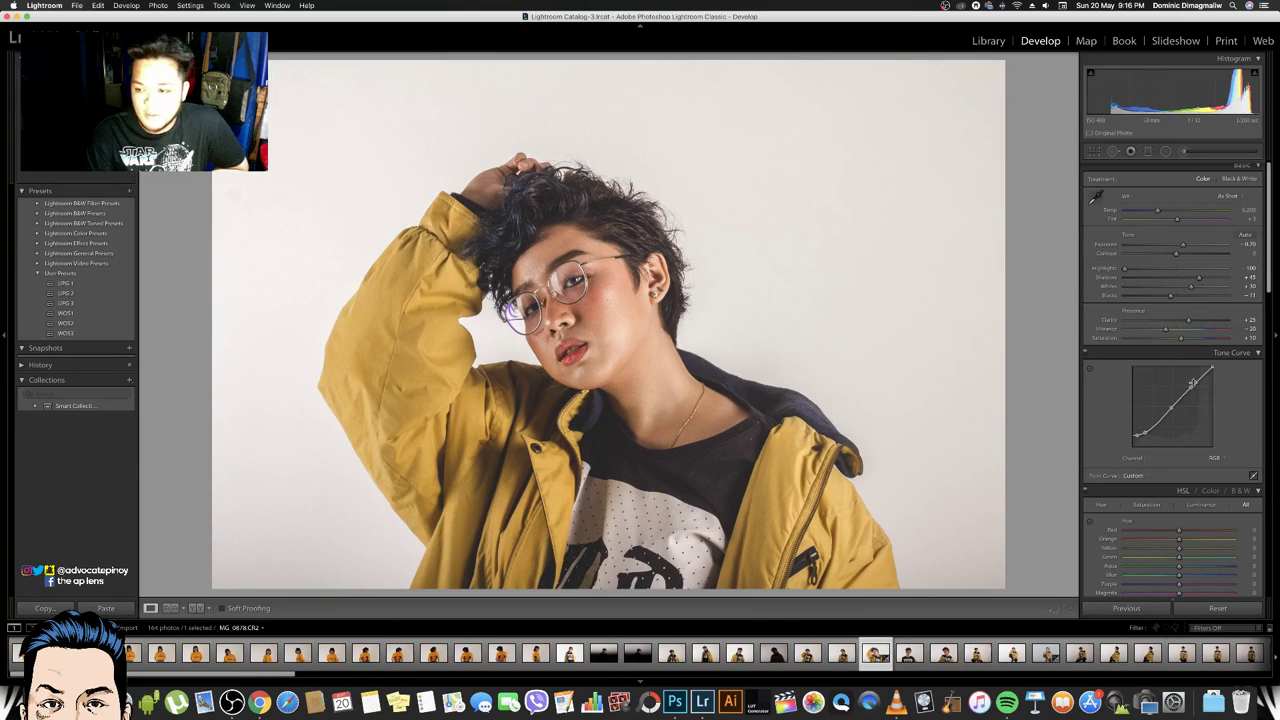
pyautogui.moveTo(1170, 408); pyautogui.dragTo(1170, 407)
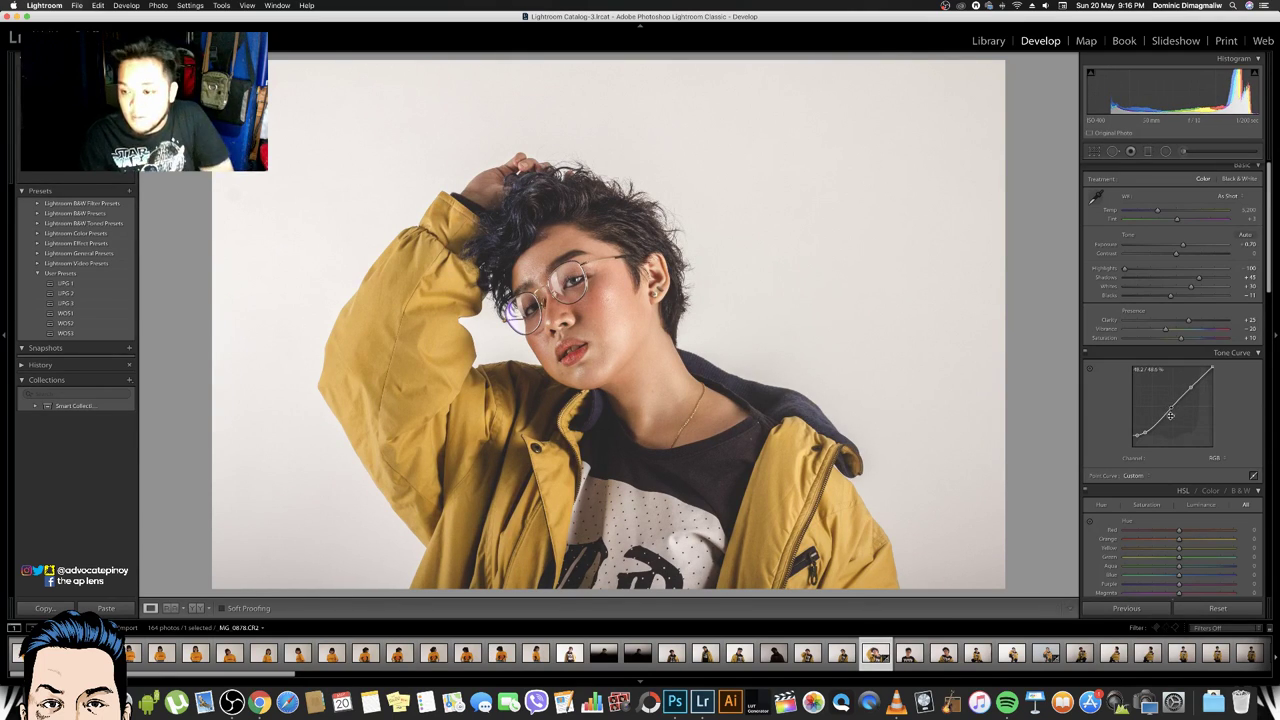
pyautogui.moveTo(1170, 407); pyautogui.dragTo(1196, 386)
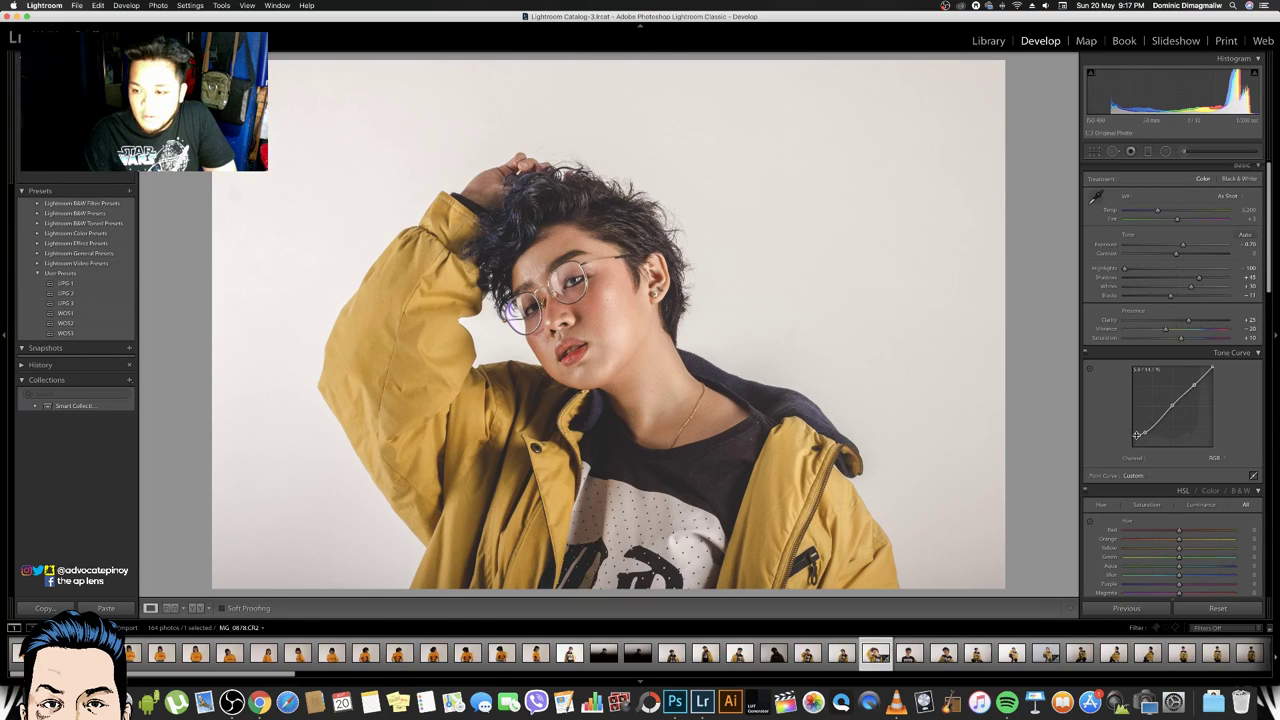
pyautogui.moveTo(1137, 434); pyautogui.dragTo(1137, 436)
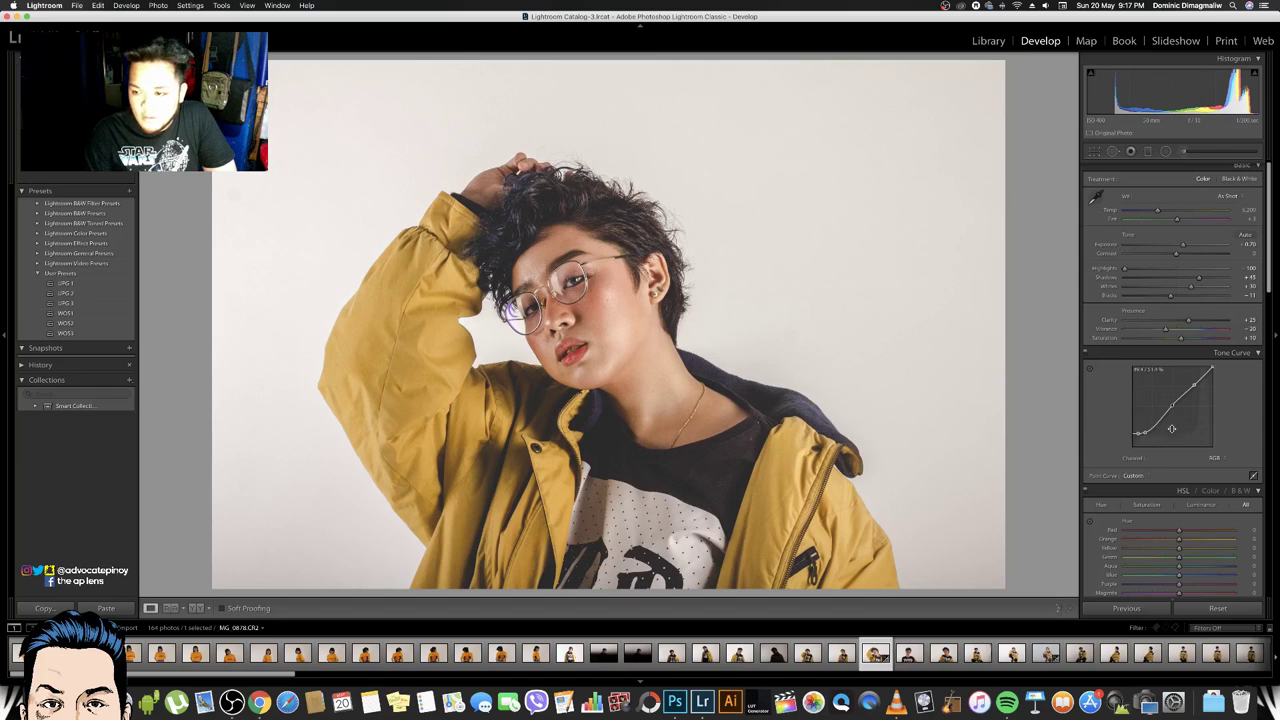
pyautogui.moveTo(1172, 405); pyautogui.dragTo(1174, 403)
pyautogui.press('XF86AudioRaiseVolume')
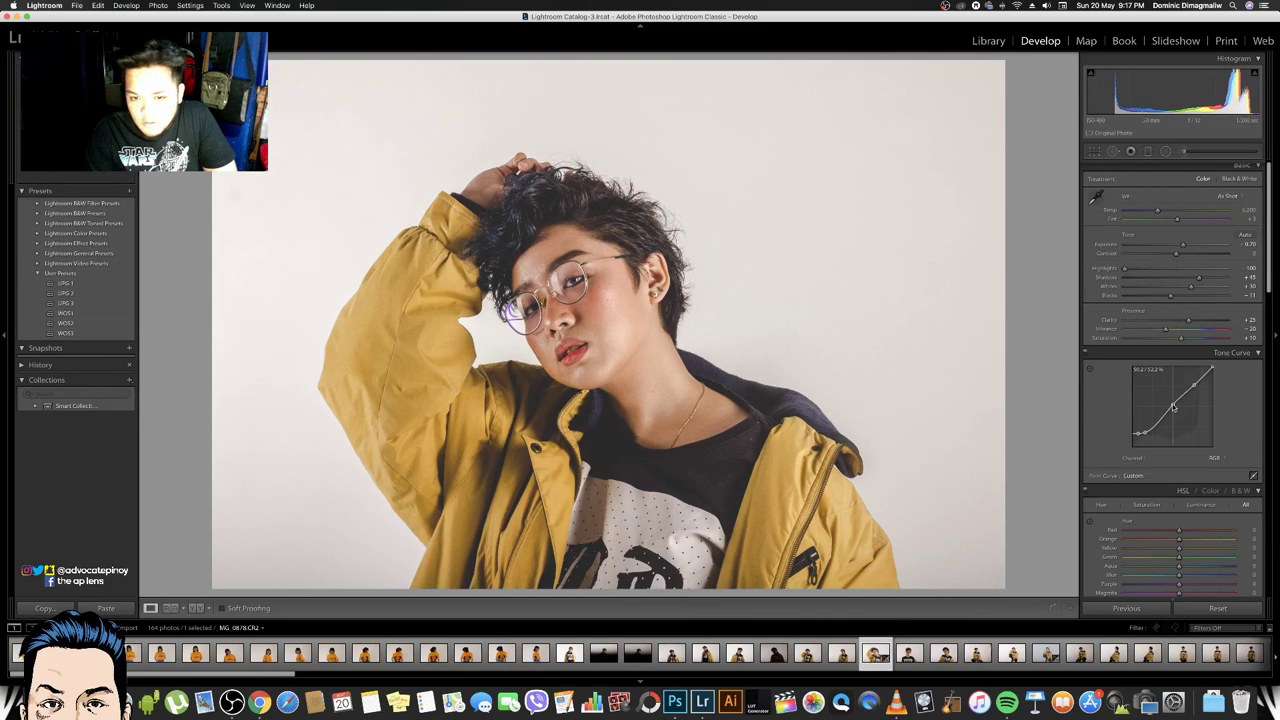
# Make small Orange and Blue HSL hue shifts, then switch the tone curve channel to Red
pyautogui.scroll(1, 1175, 470)
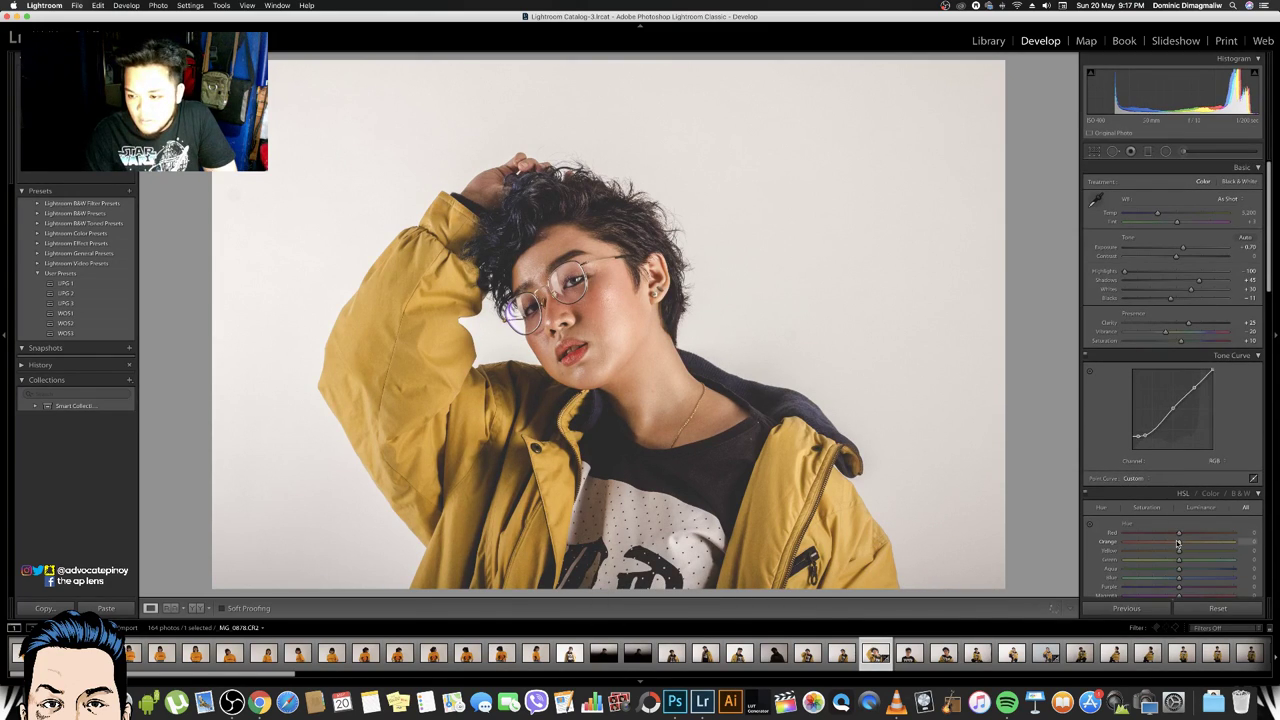
pyautogui.moveTo(1178, 543); pyautogui.dragTo(1166, 543)
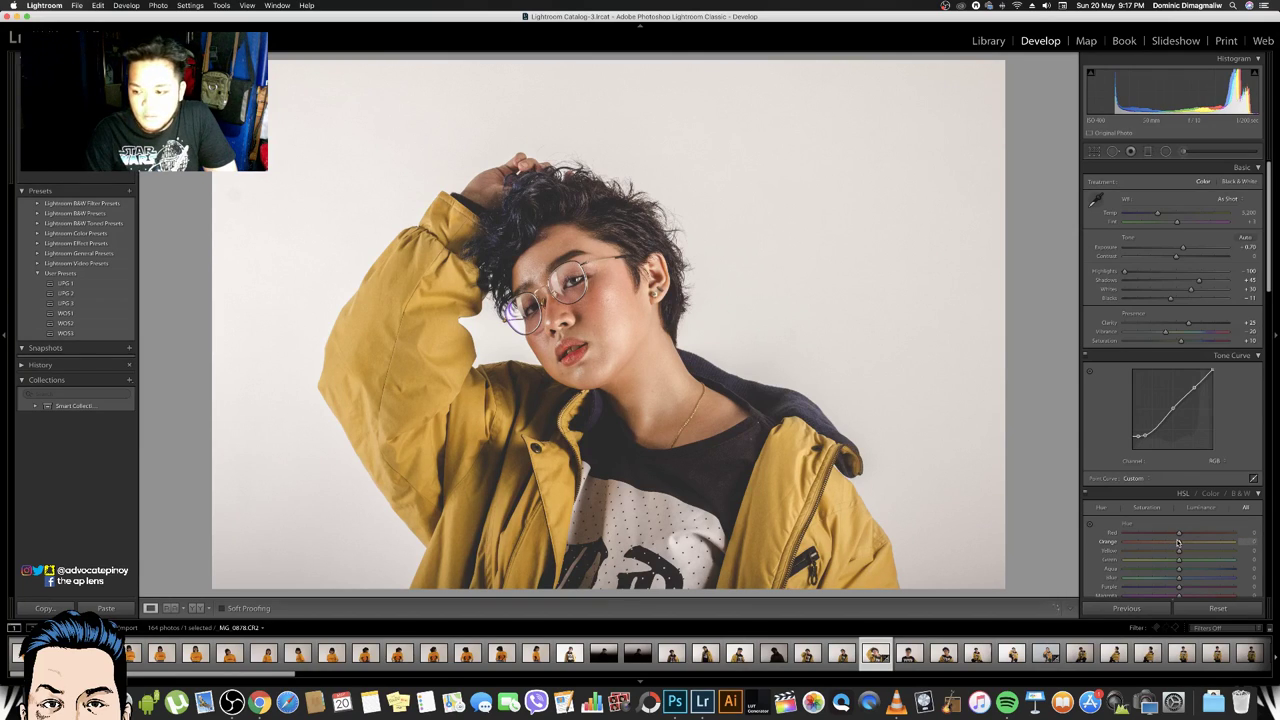
pyautogui.scroll(-2, 1178, 543)
pyautogui.scroll(-3, 1180, 510)
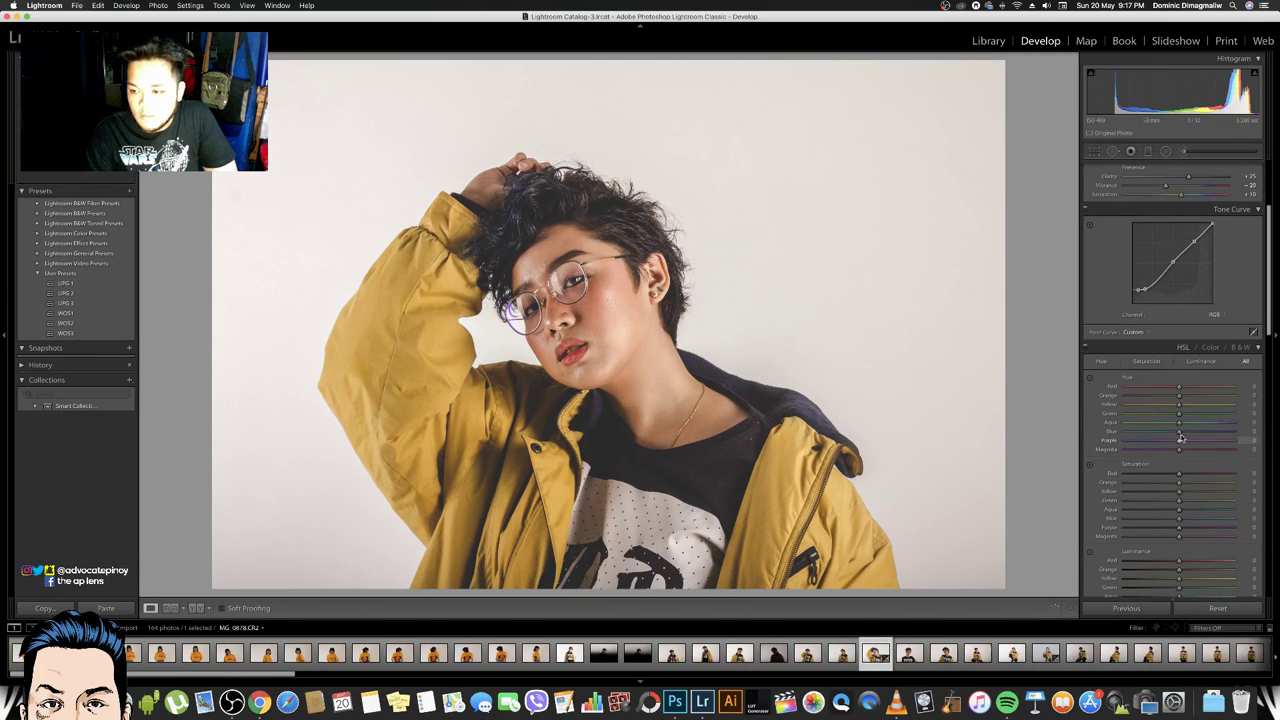
pyautogui.moveTo(1181, 438)
pyautogui.mouseDown()
pyautogui.moveTo(1154, 437)
pyautogui.moveTo(1175, 440)
pyautogui.mouseUp()
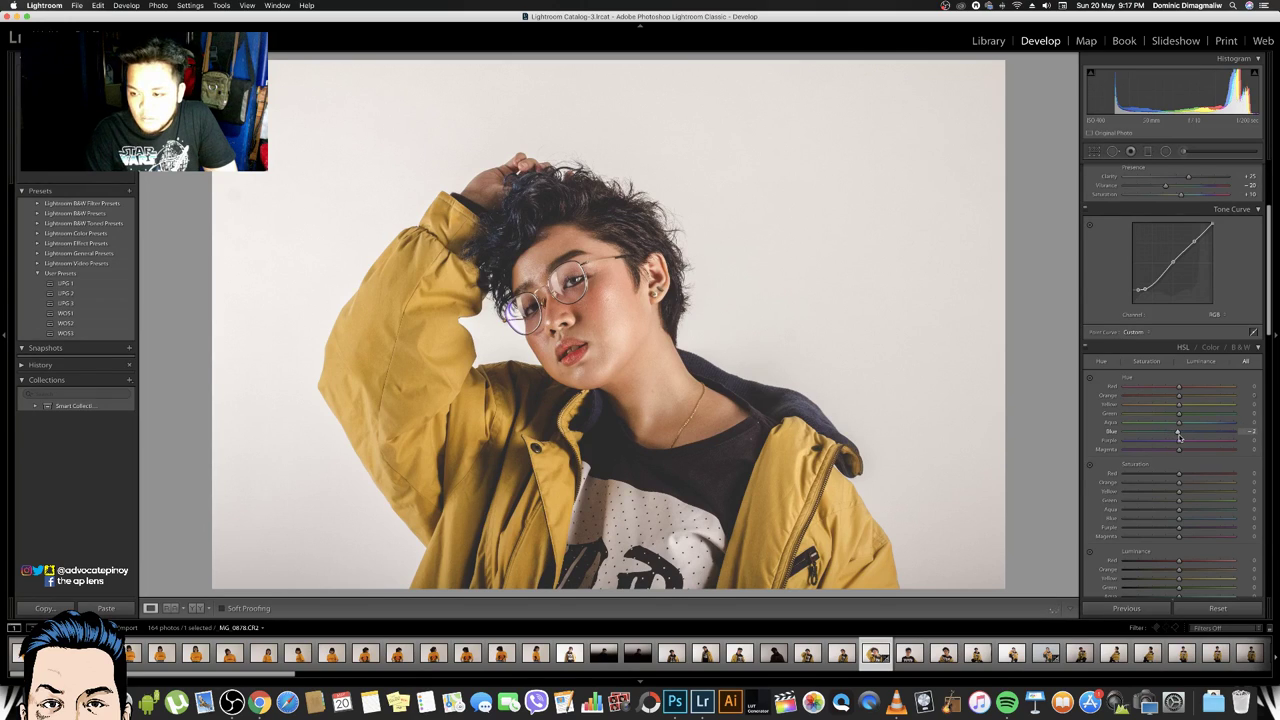
pyautogui.moveTo(1180, 396); pyautogui.dragTo(1173, 397)
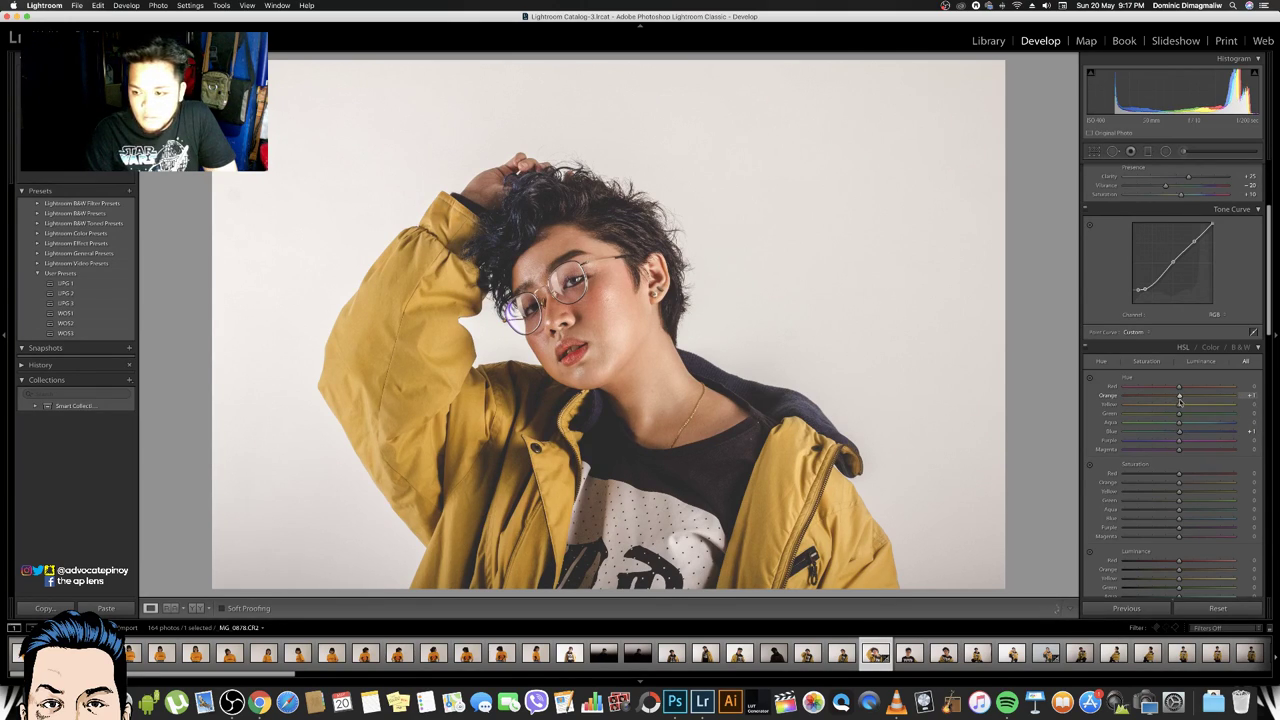
pyautogui.click(1211, 316)
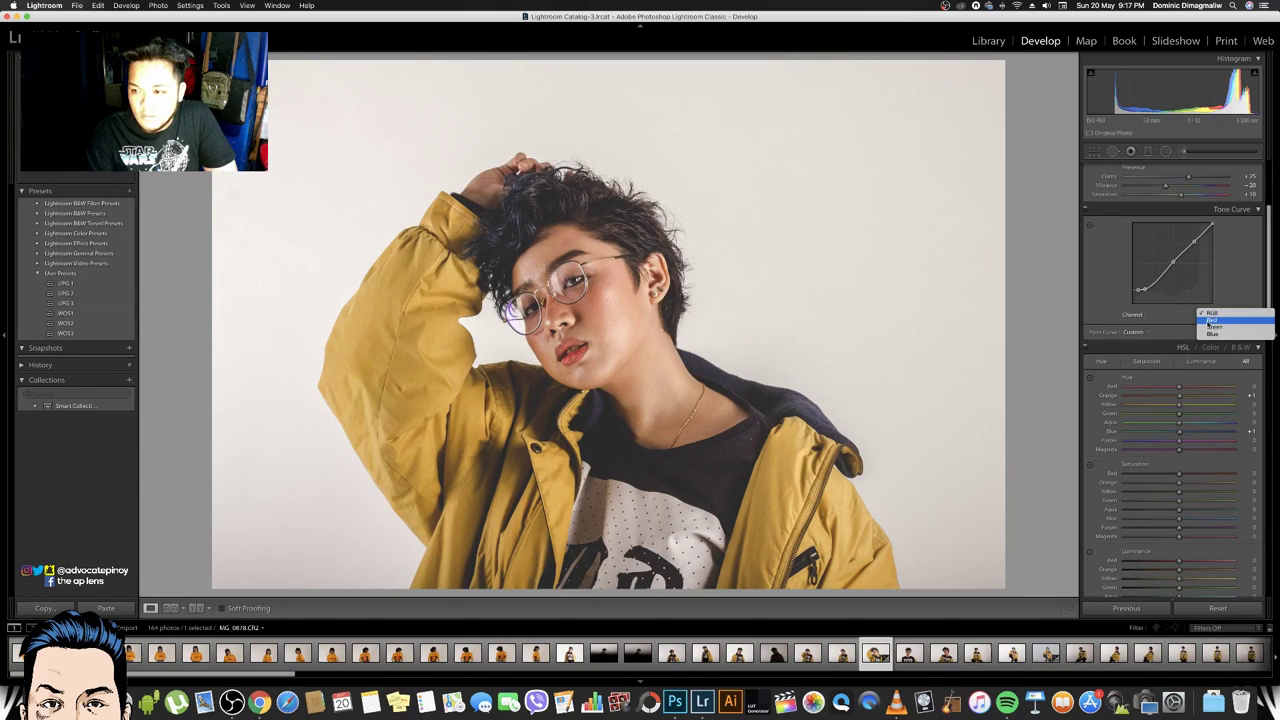
pyautogui.click(1211, 322)
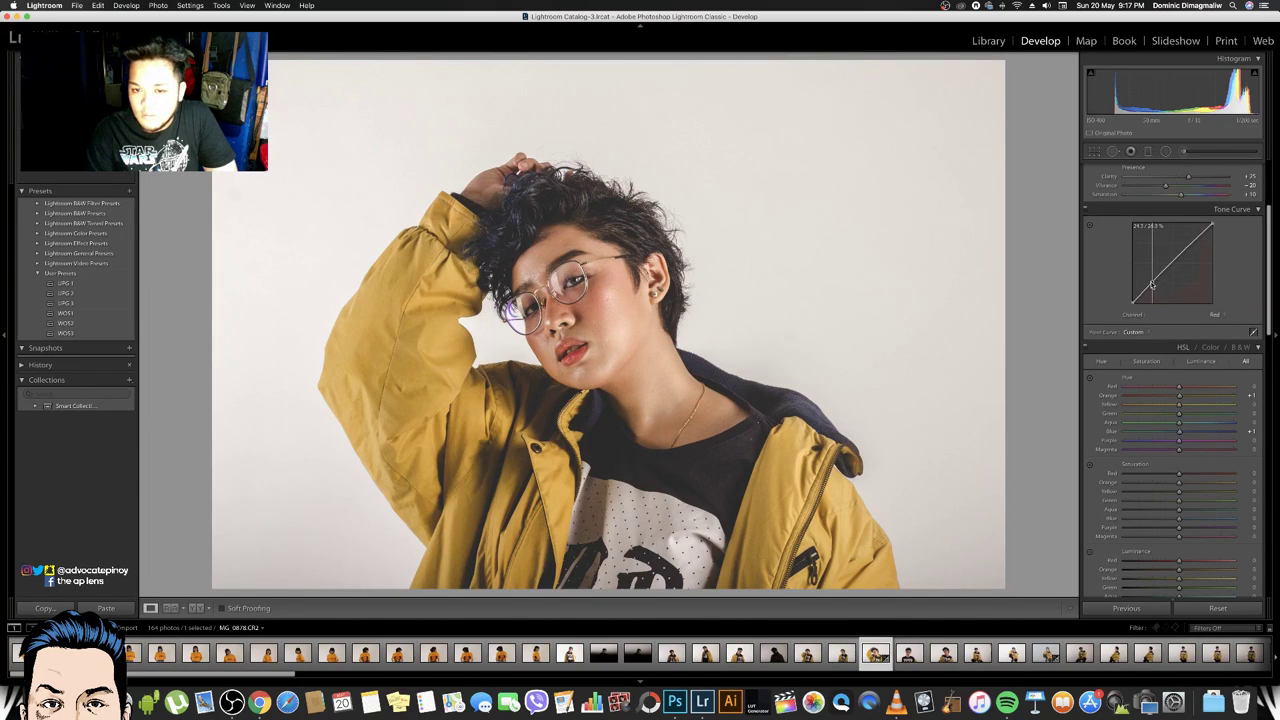
# Bend the Red channel curve with shadow and upper points; a stray Delete raises the delete prompt
pyautogui.moveTo(1151, 289); pyautogui.dragTo(1151, 285)
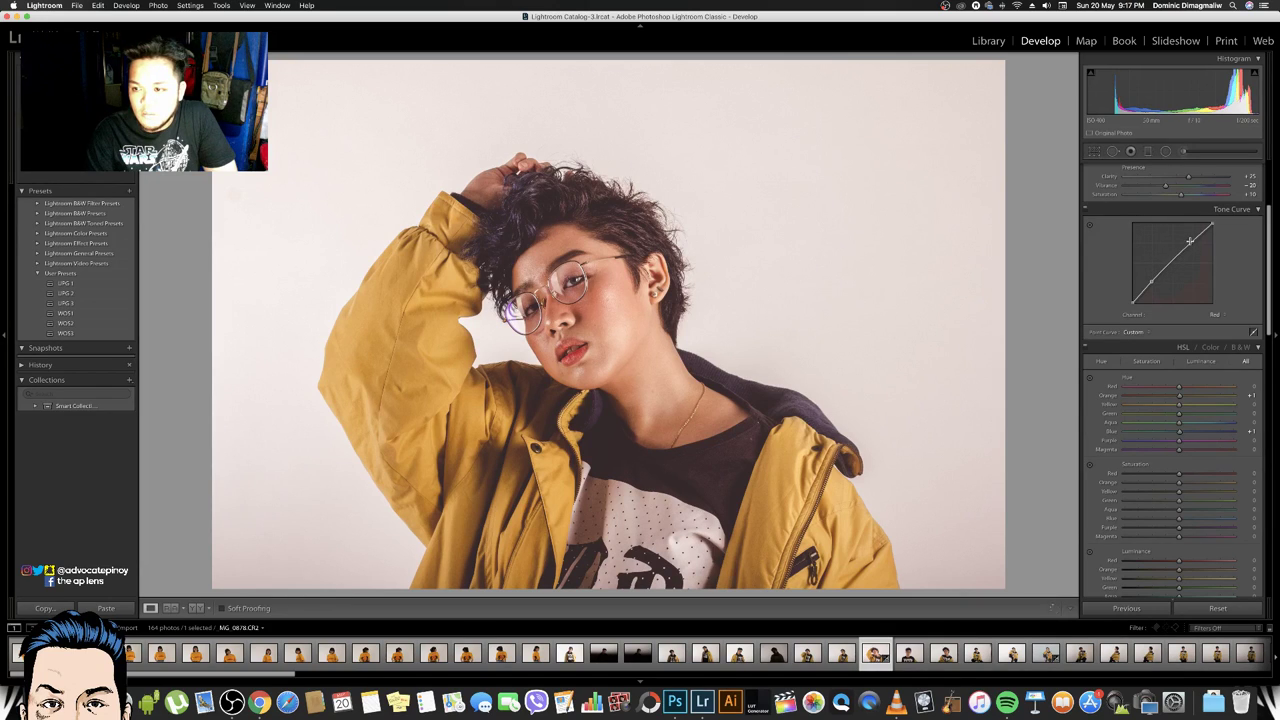
pyautogui.moveTo(1189, 241); pyautogui.dragTo(1192, 247)
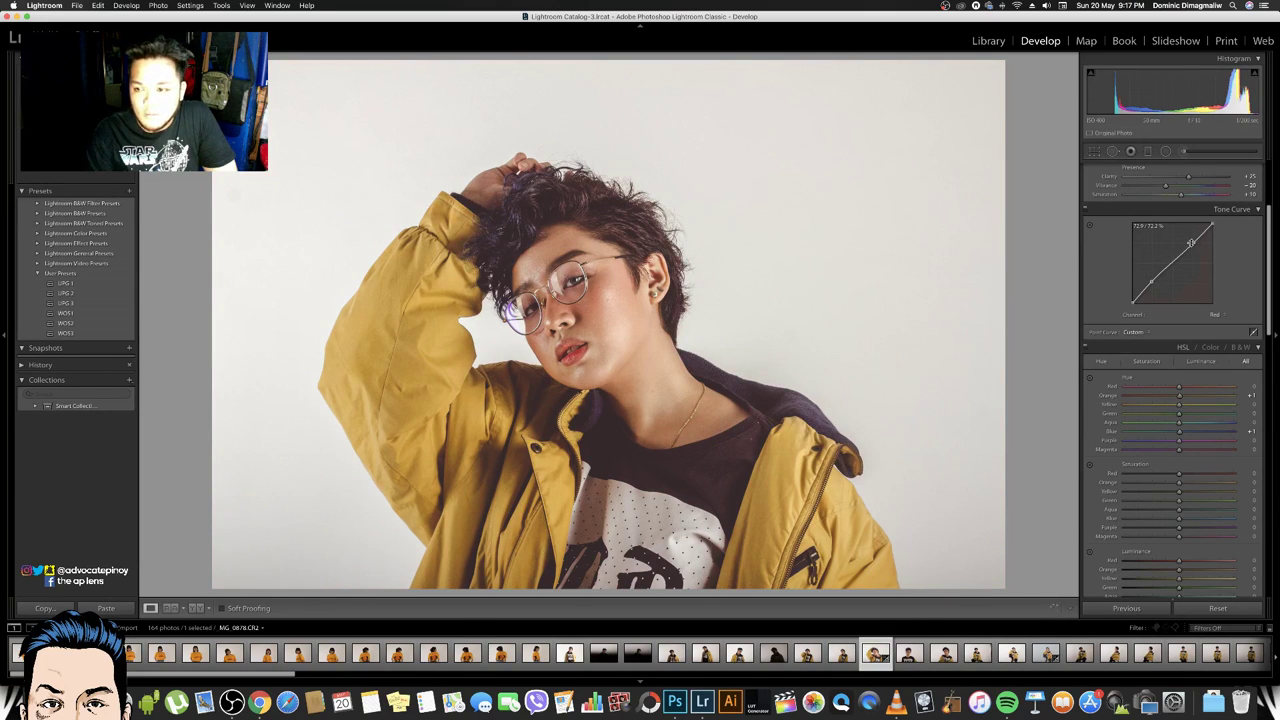
pyautogui.moveTo(1151, 285); pyautogui.dragTo(1150, 284)
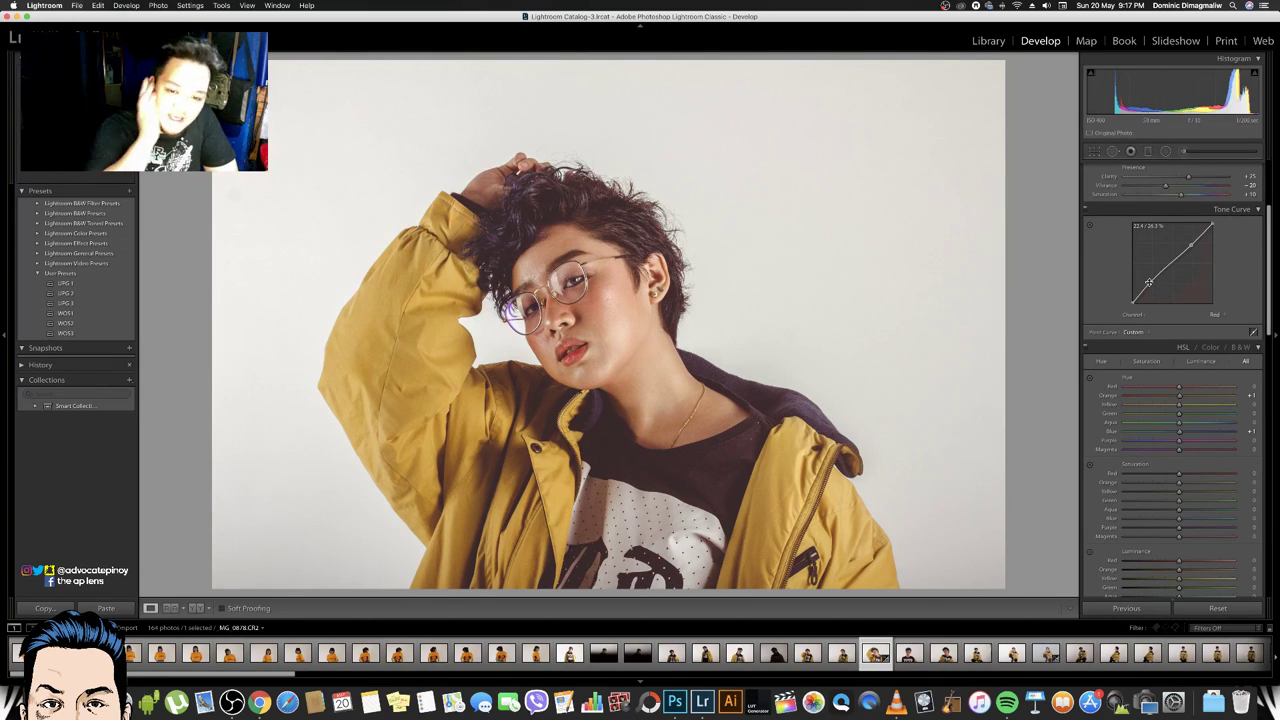
pyautogui.press('XF86AudioLowerVolume')
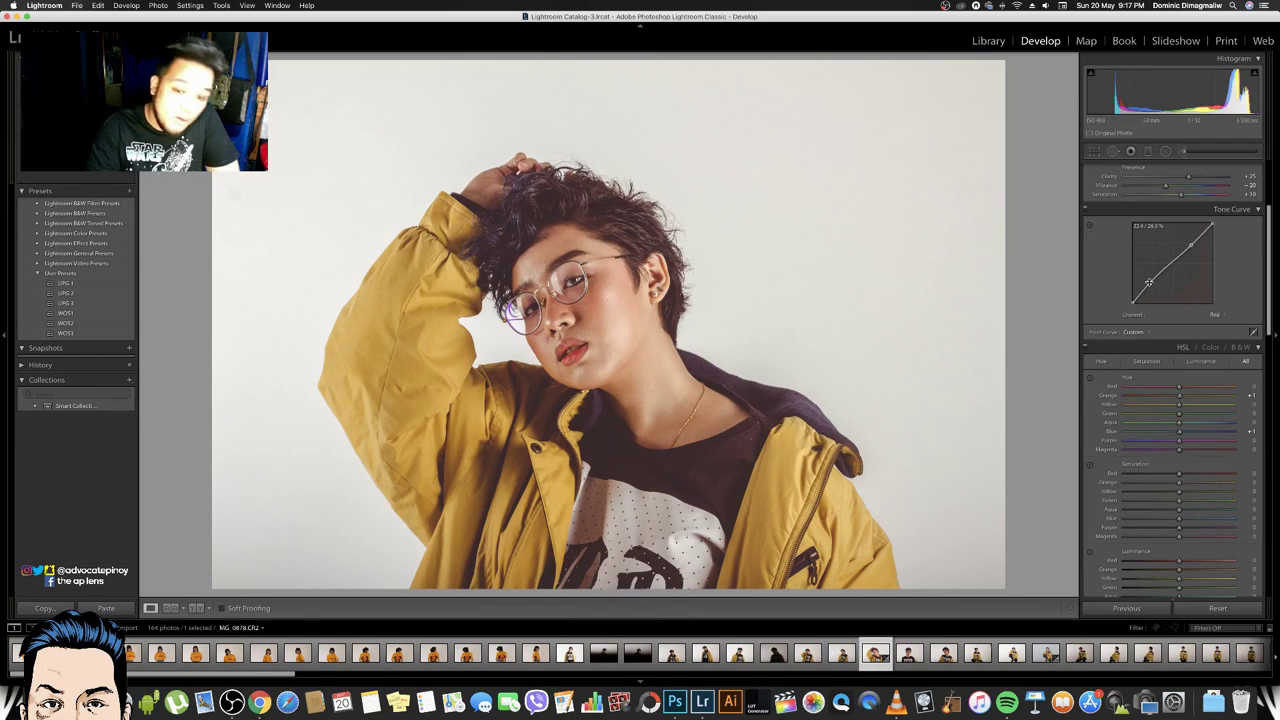
pyautogui.press('XF86AudioLowerVolume')
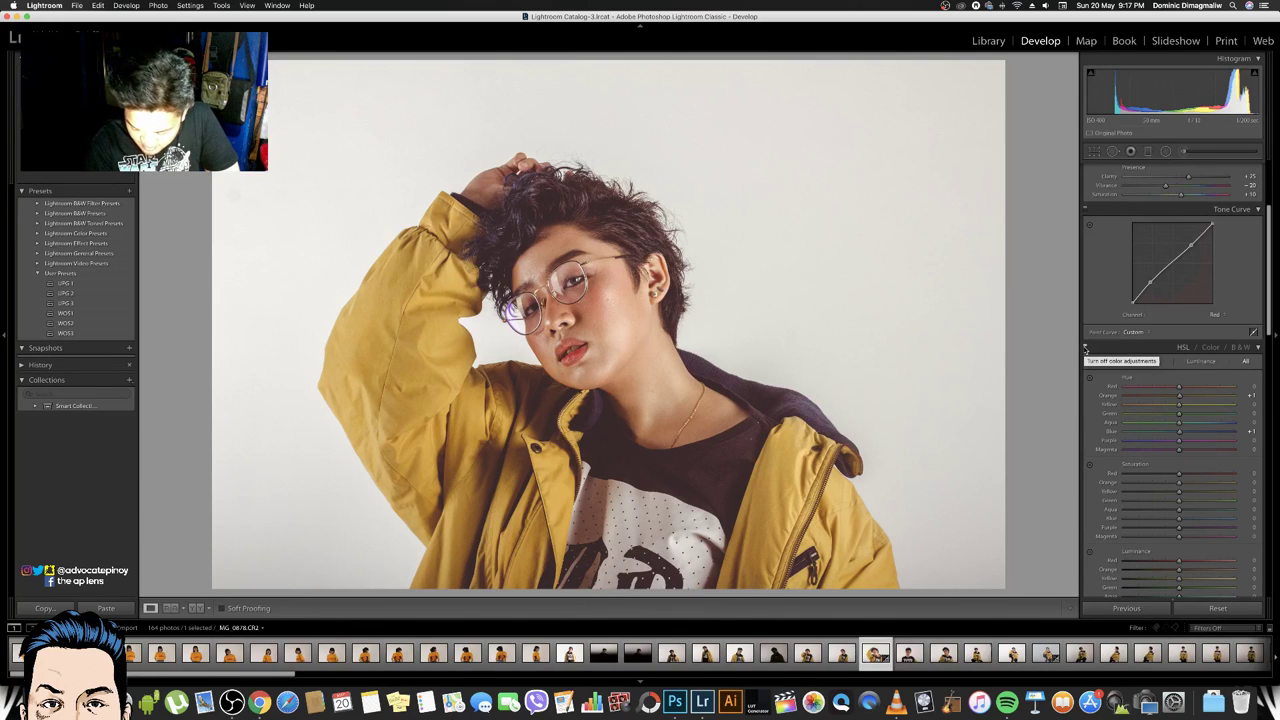
pyautogui.press('XF86AudioLowerVolume')
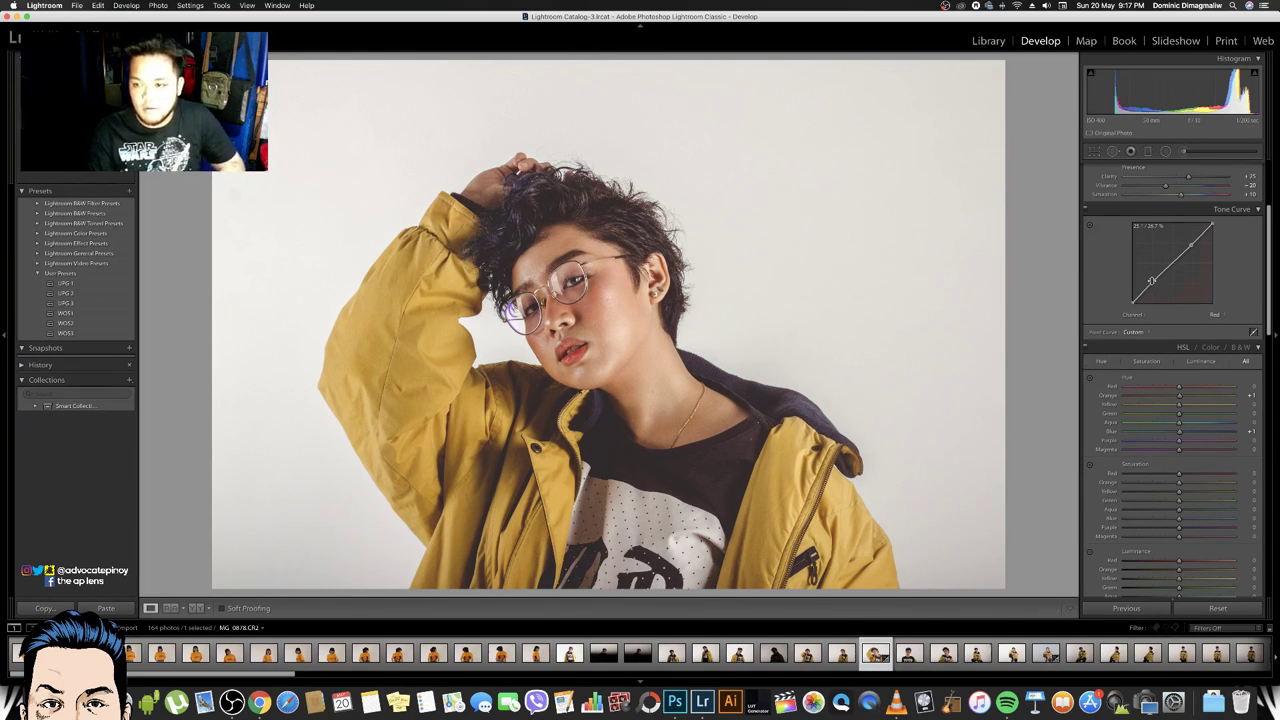
pyautogui.press('Delete')
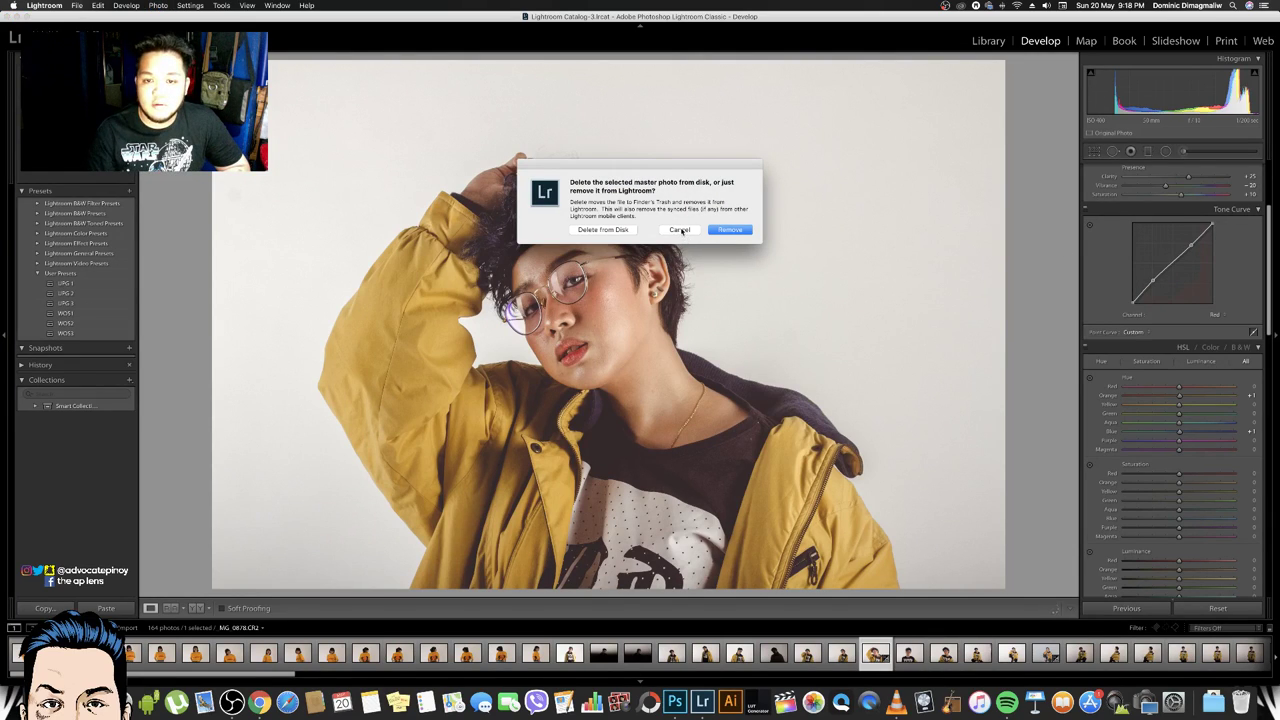
# Cancel the delete prompt and flatten the red-channel curve back to a straight line
pyautogui.click(681, 230)
pyautogui.rightClick(1153, 280)
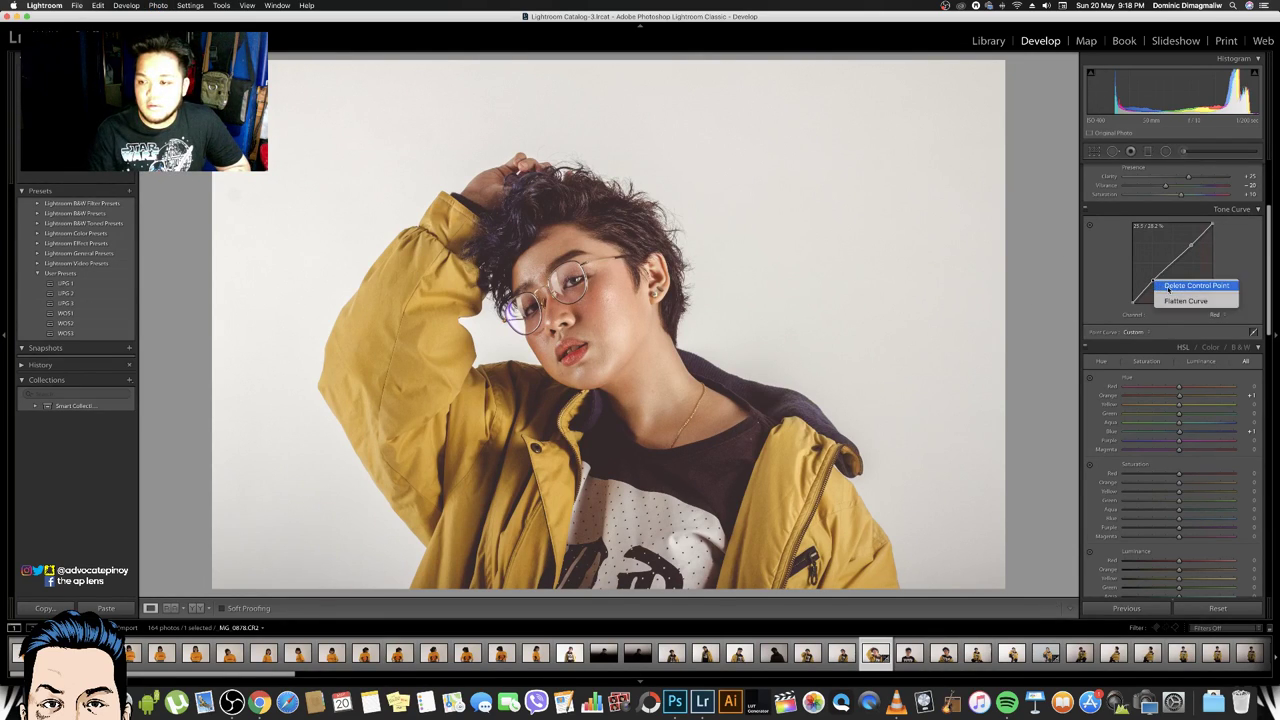
pyautogui.rightClick(1191, 247)
pyautogui.click(1197, 251)
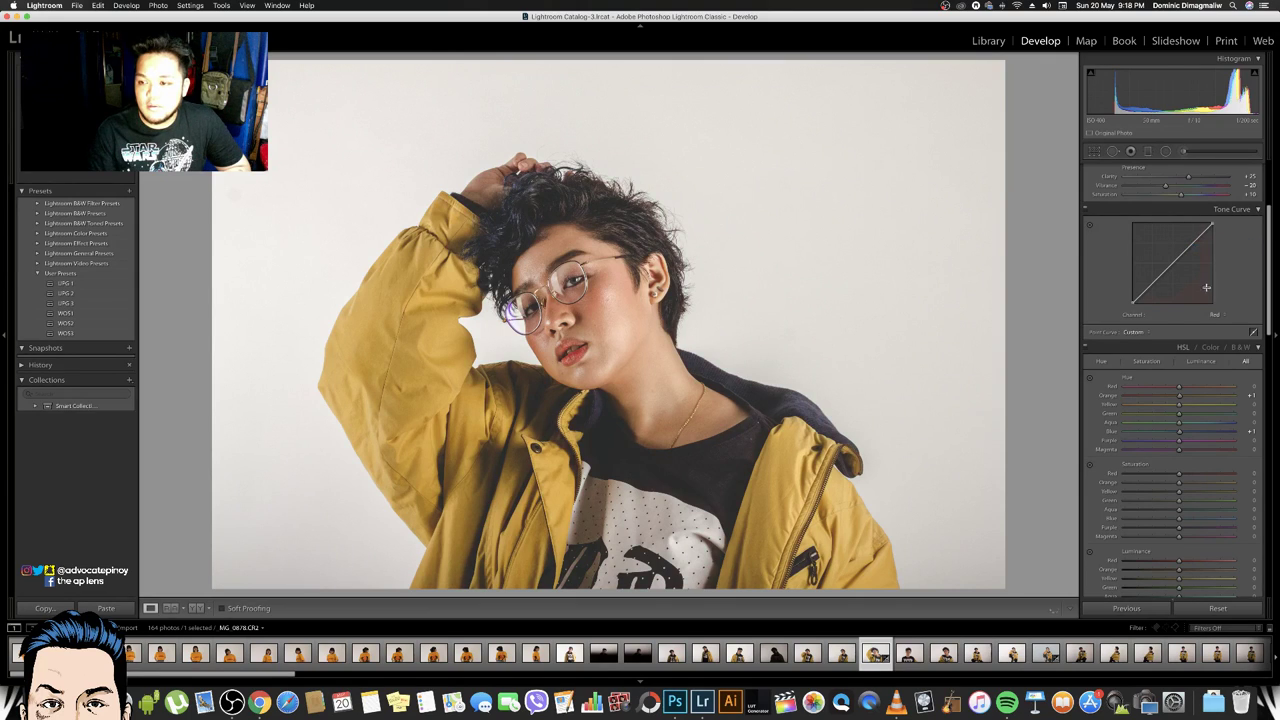
# Switch the tone curve channel to Blue
pyautogui.click(1214, 314)
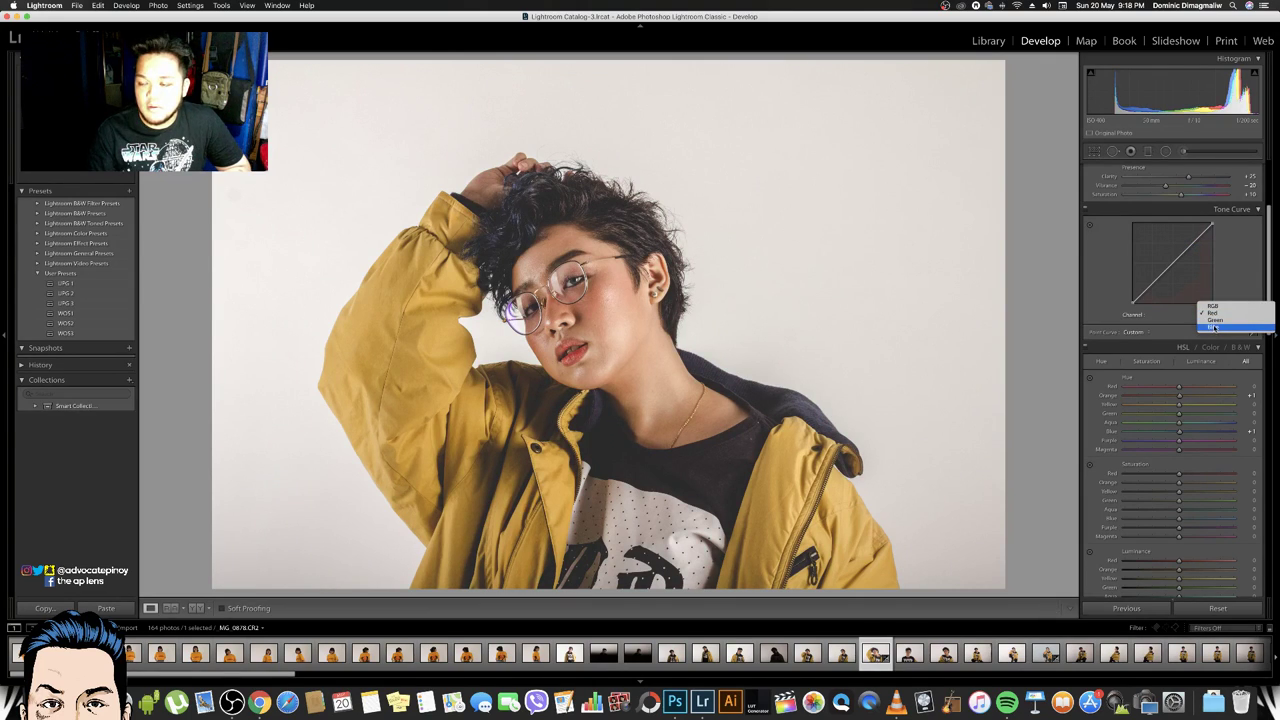
pyautogui.click(1213, 327)
pyautogui.scroll(-1, 1168, 315)
pyautogui.scroll(-1, 1168, 315)
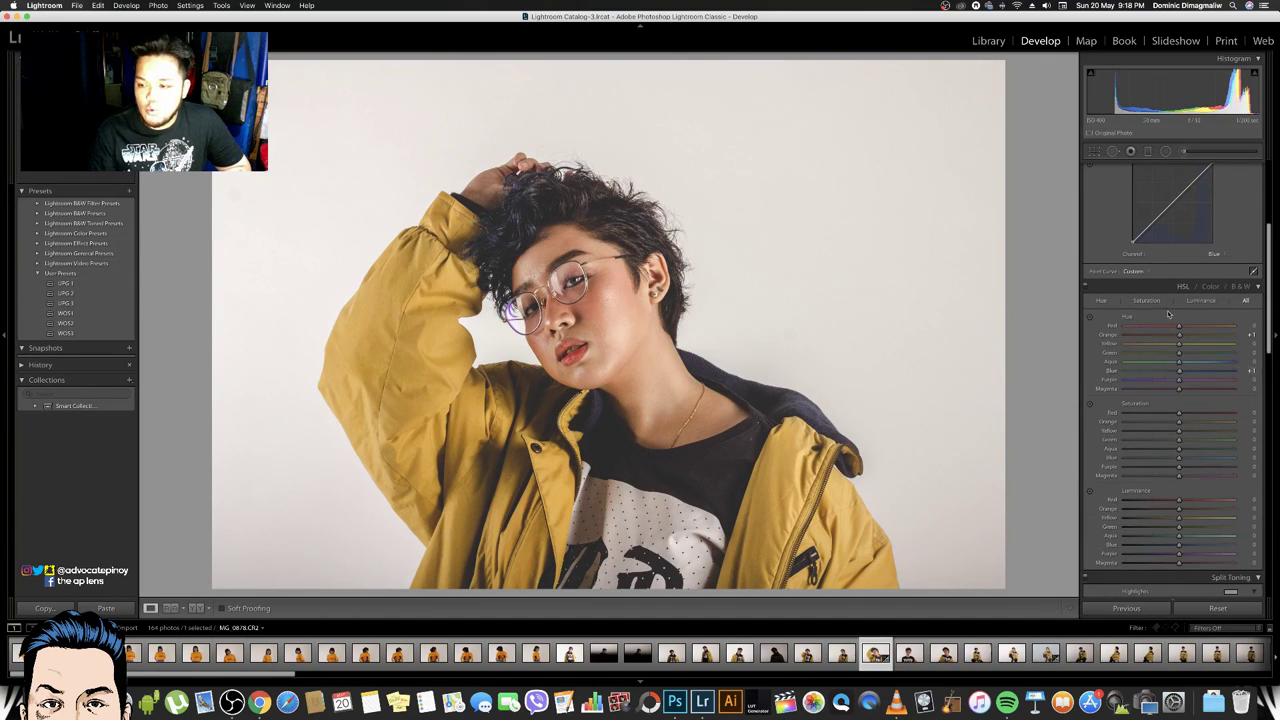
# In HSL Hue, set Yellow to -30 and return Orange to 0
pyautogui.moveTo(1179, 334); pyautogui.dragTo(1200, 337)
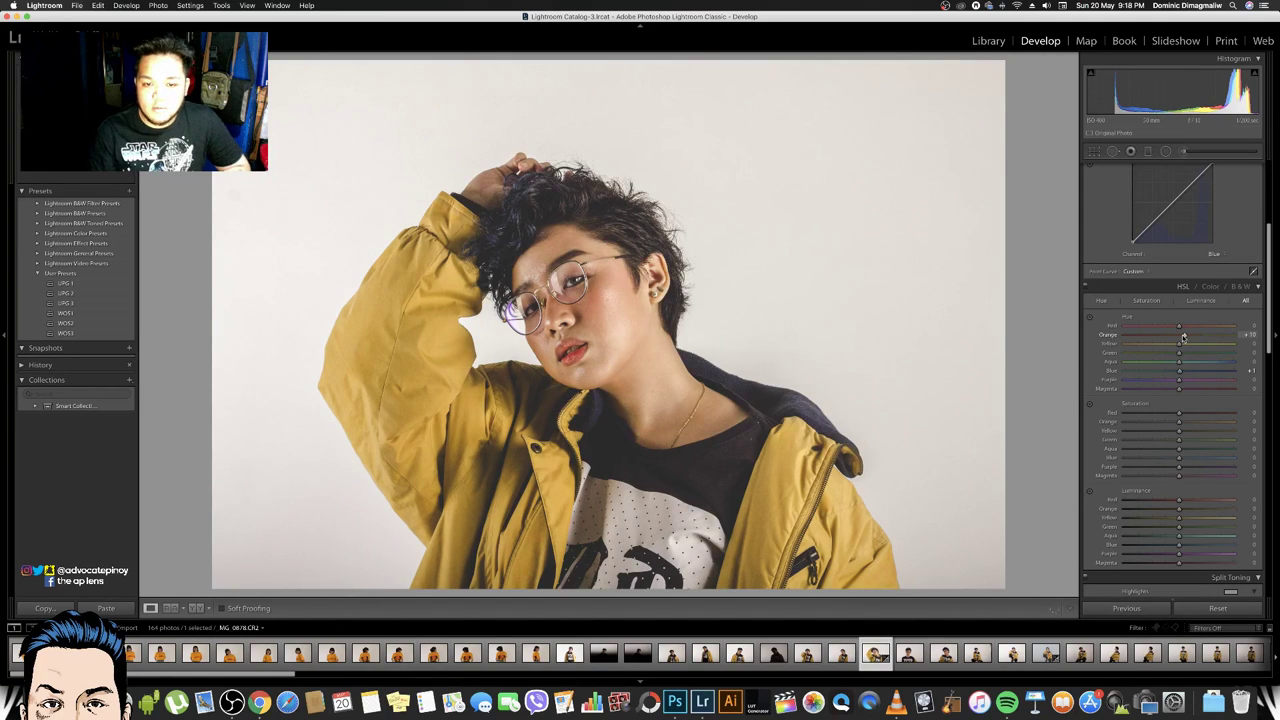
pyautogui.press('super+z')
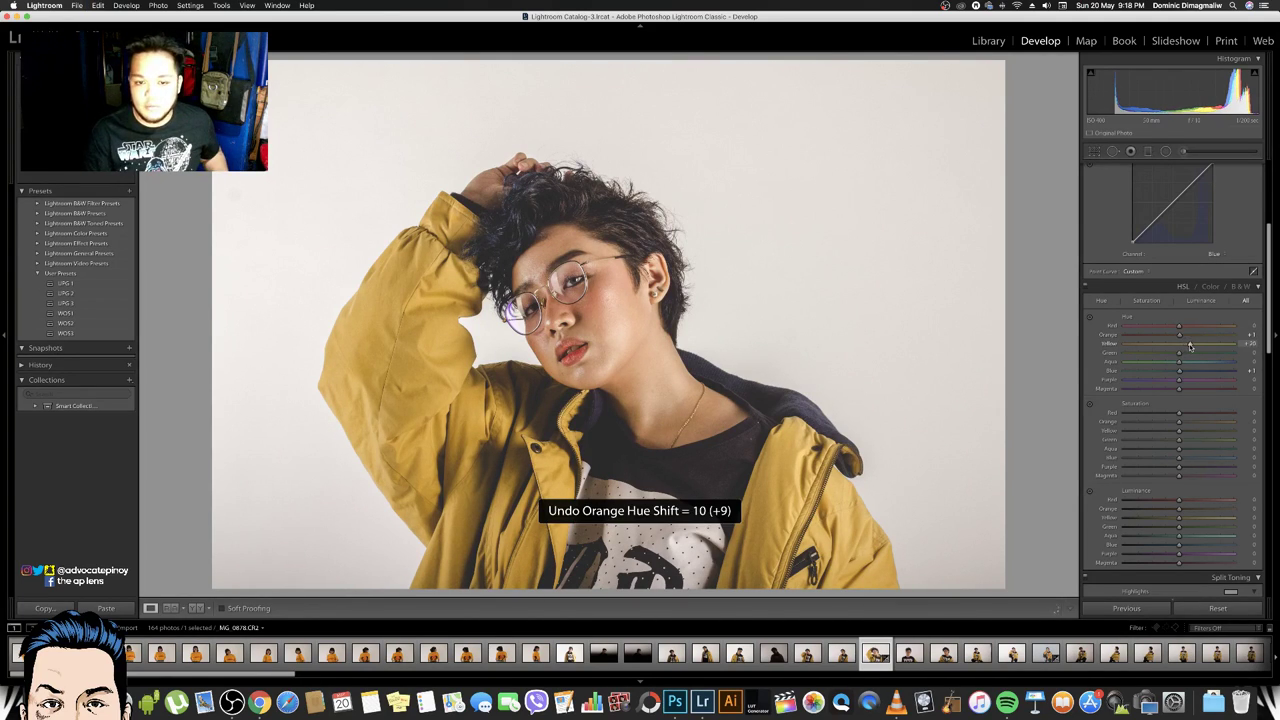
pyautogui.moveTo(1190, 346); pyautogui.dragTo(1163, 347)
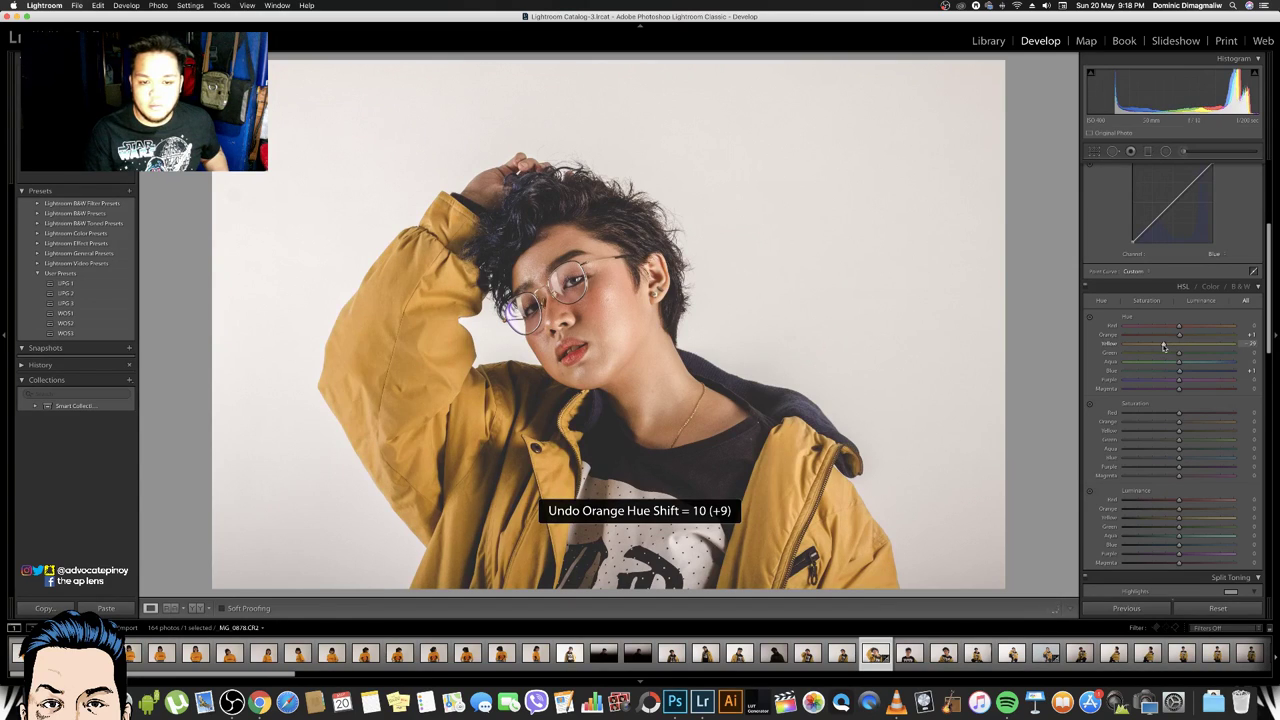
pyautogui.click(1240, 344)
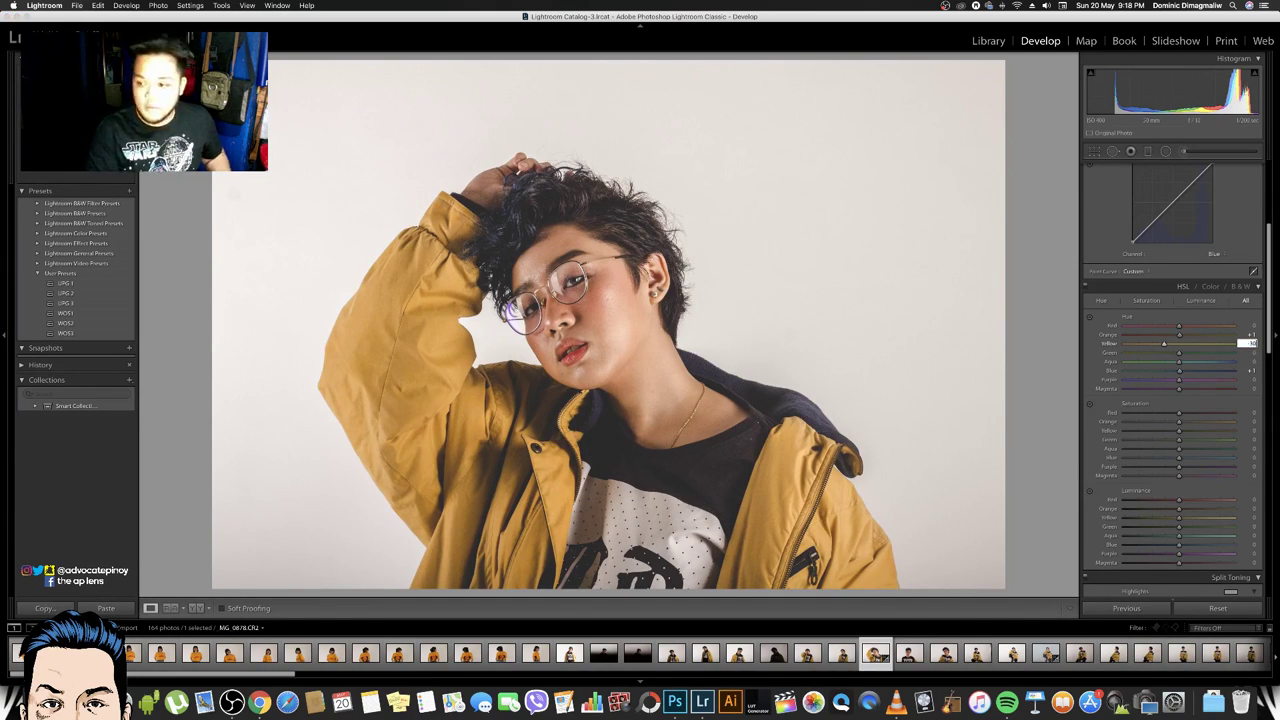
pyautogui.press('XF86AudioRaiseVolume')
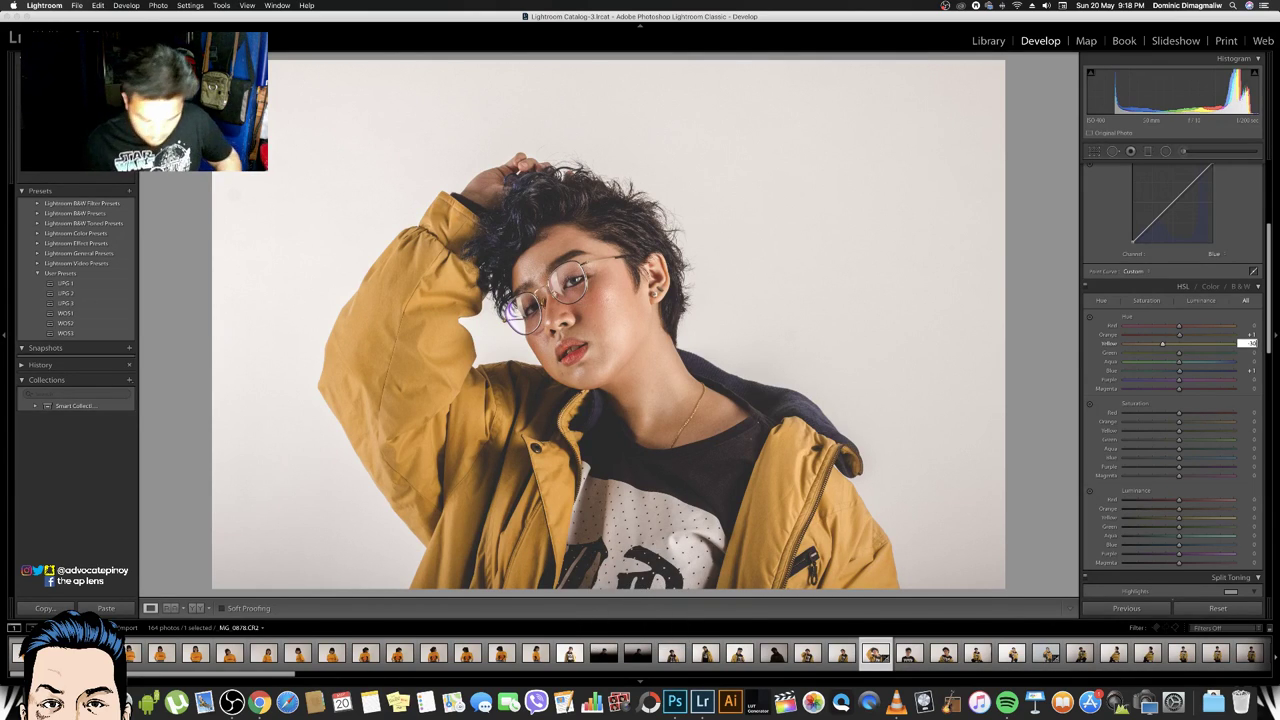
pyautogui.press('XF86AudioRaiseVolume')
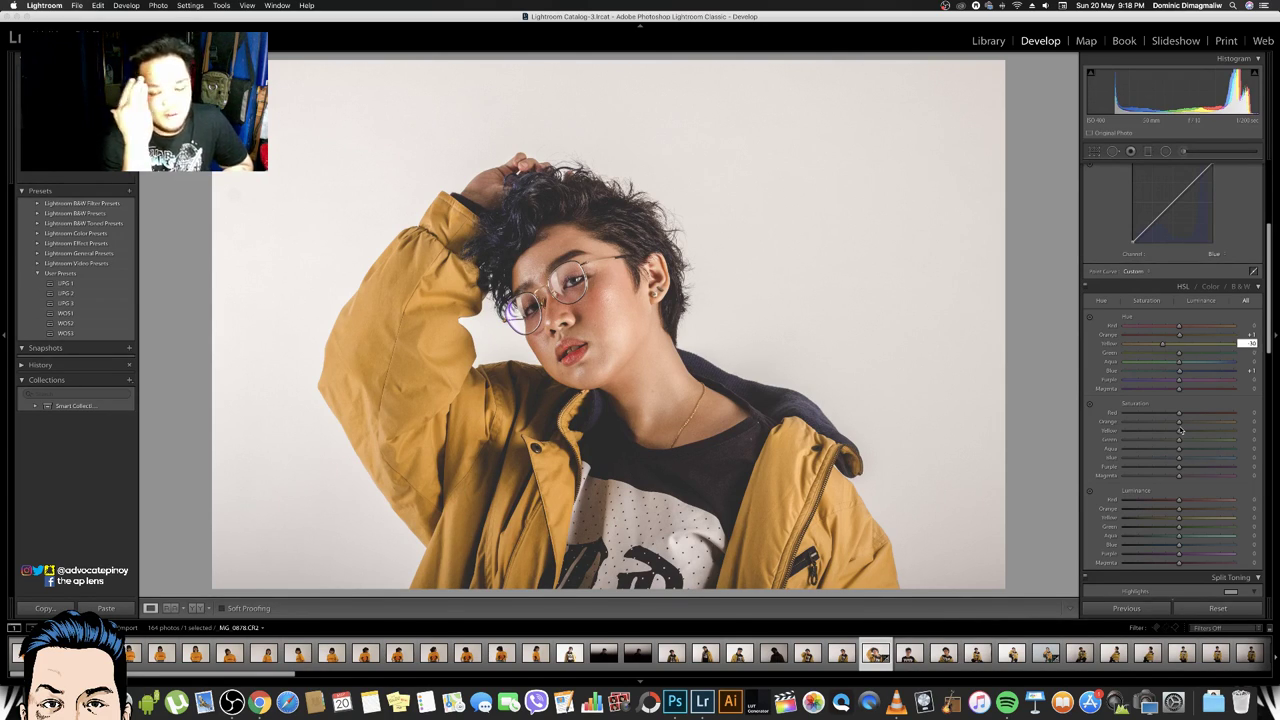
pyautogui.press('XF86AudioLowerVolume')
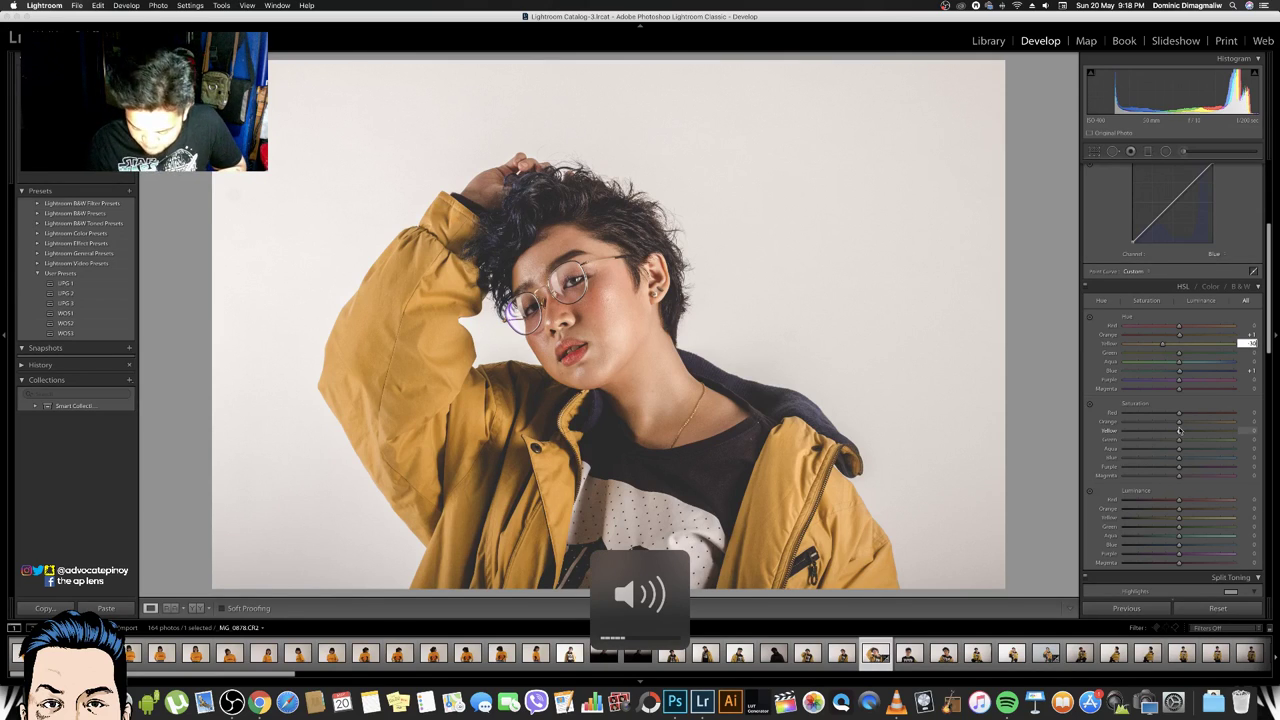
pyautogui.click(1247, 334)
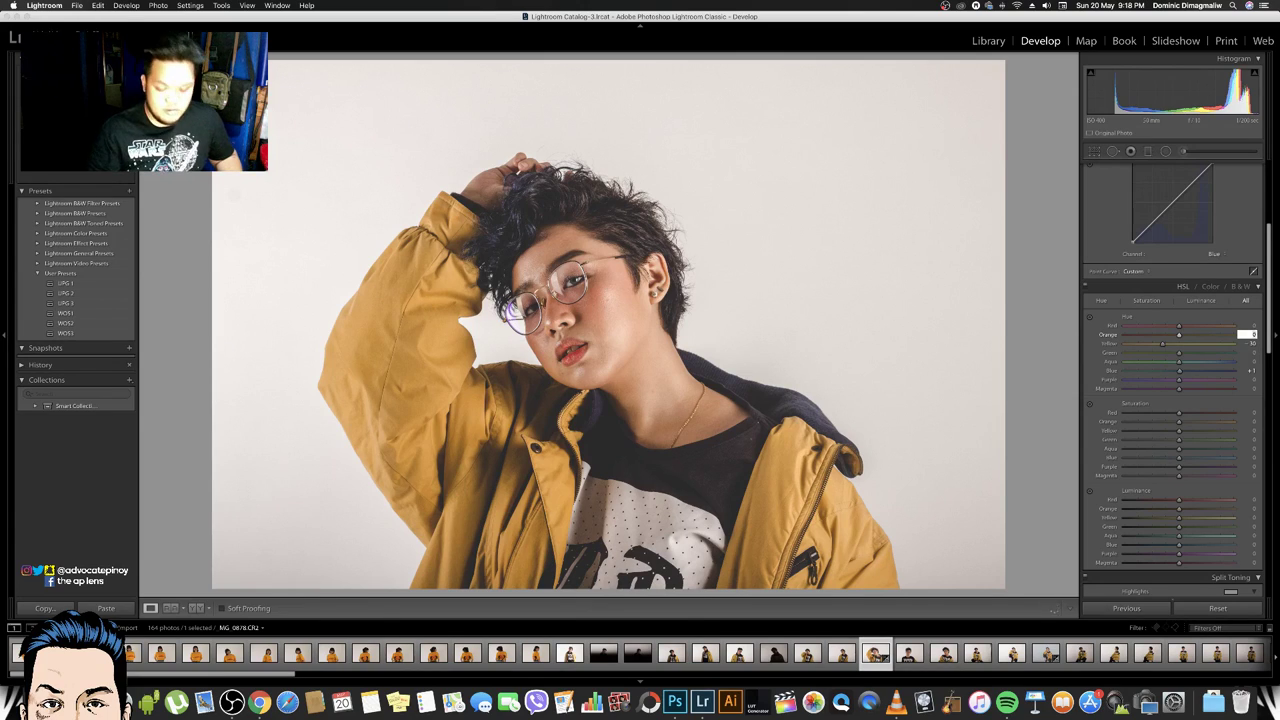
pyautogui.press('Return')
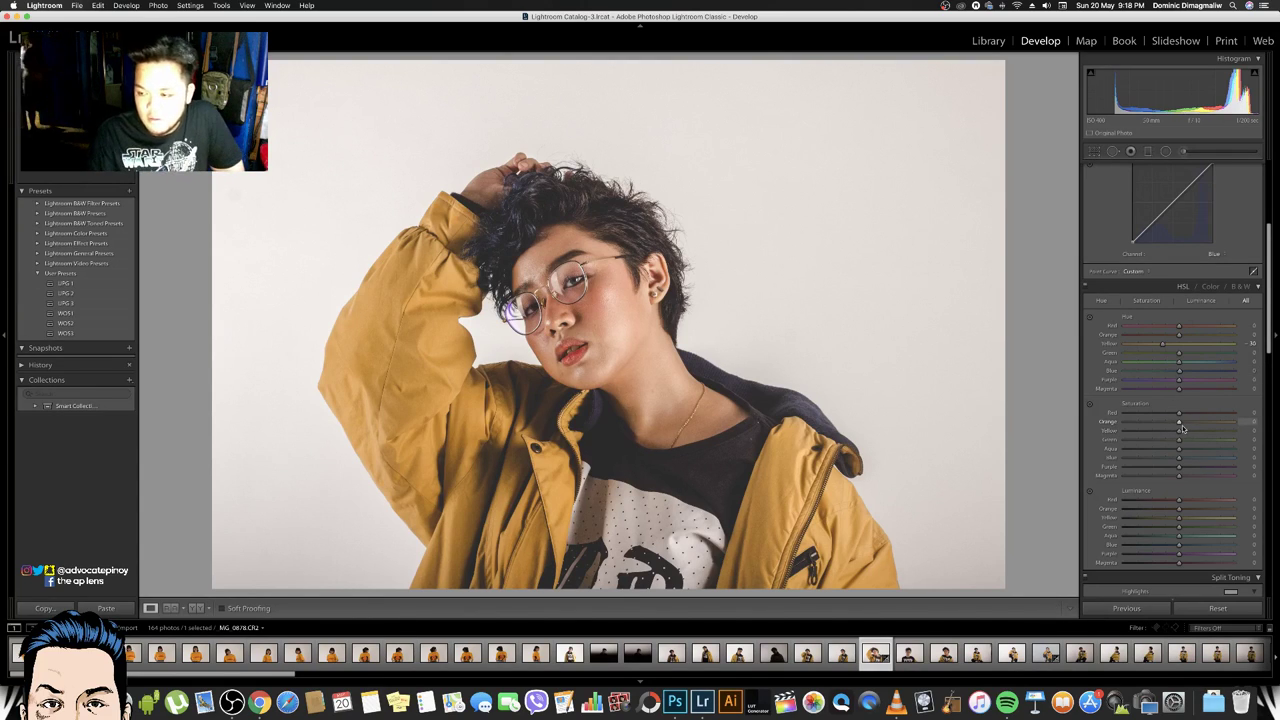
# Set Orange saturation to +10 and Red saturation to +5 in HSL
pyautogui.moveTo(1180, 422); pyautogui.dragTo(1188, 425)
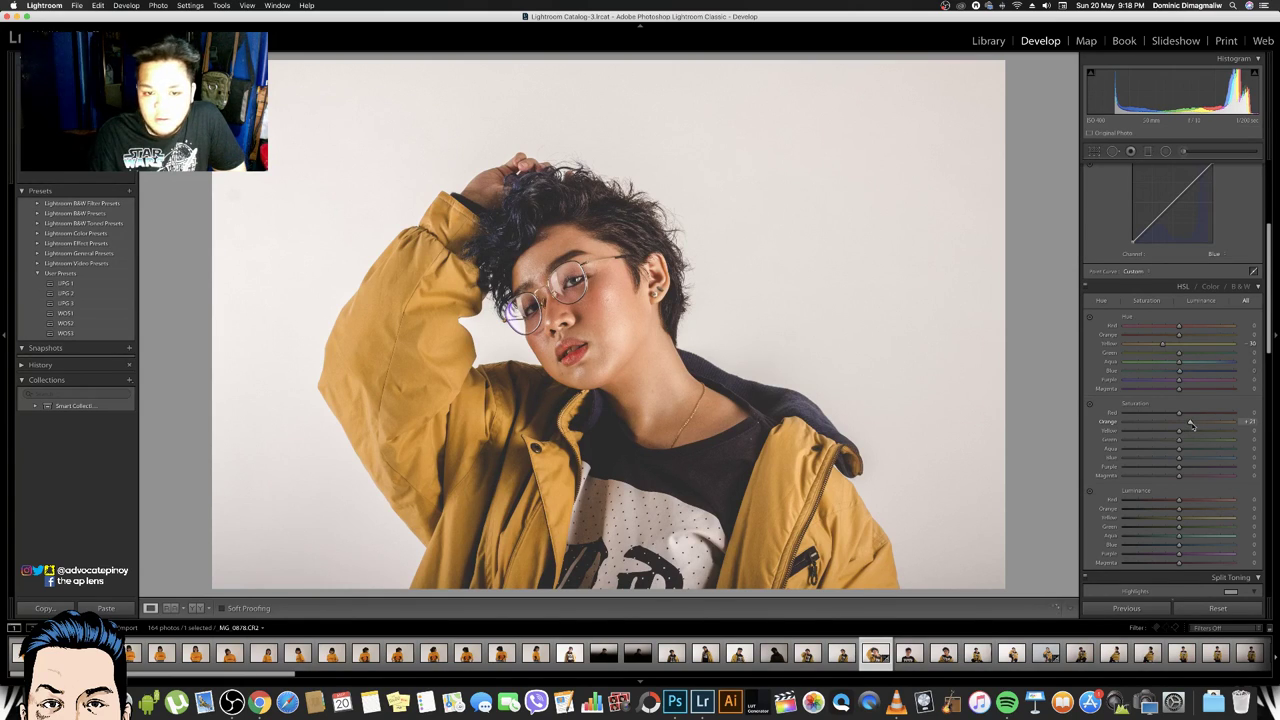
pyautogui.moveTo(1191, 425); pyautogui.dragTo(1176, 425)
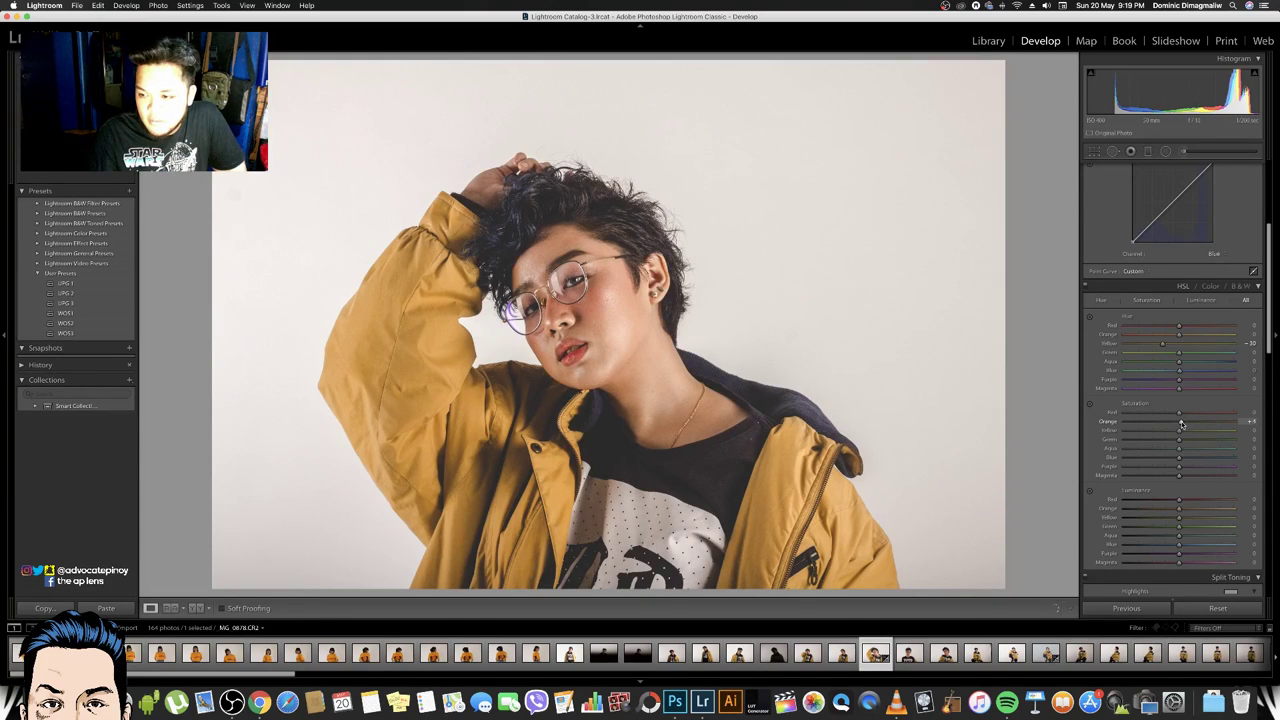
pyautogui.moveTo(1182, 423); pyautogui.dragTo(1185, 423)
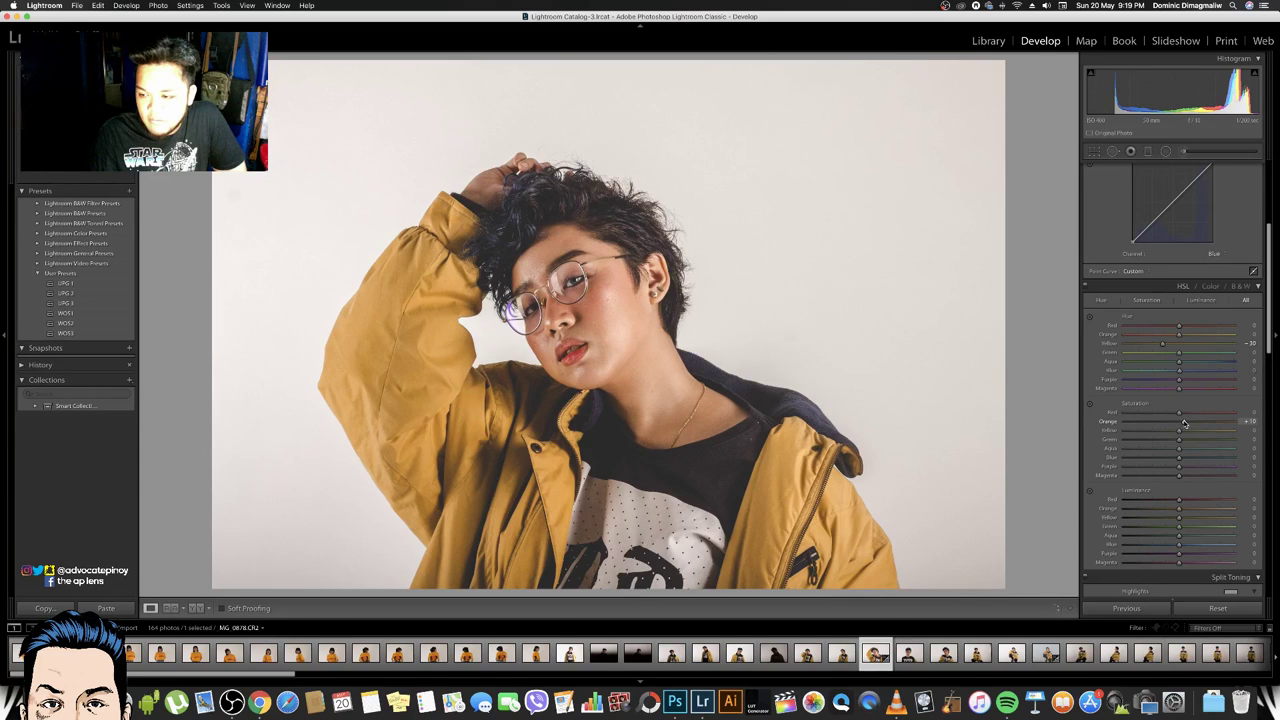
pyautogui.press('XF86AudioLowerVolume')
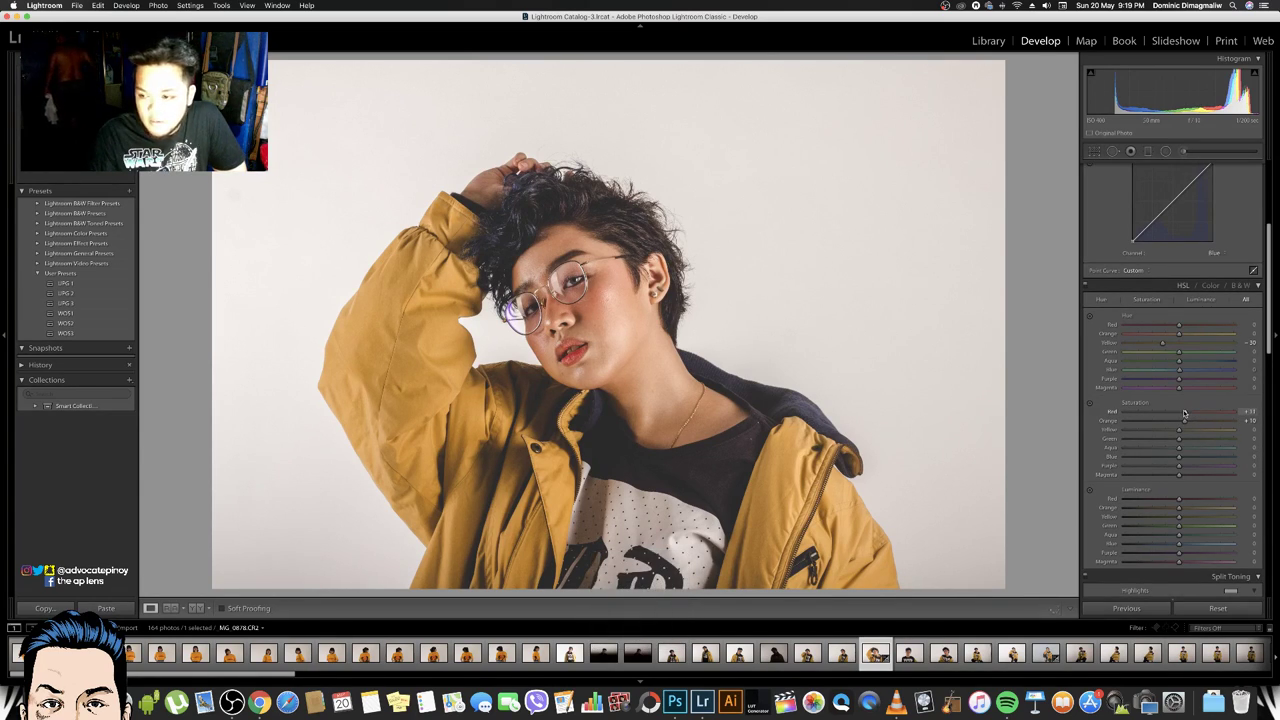
pyautogui.moveTo(1180, 413); pyautogui.dragTo(1172, 413)
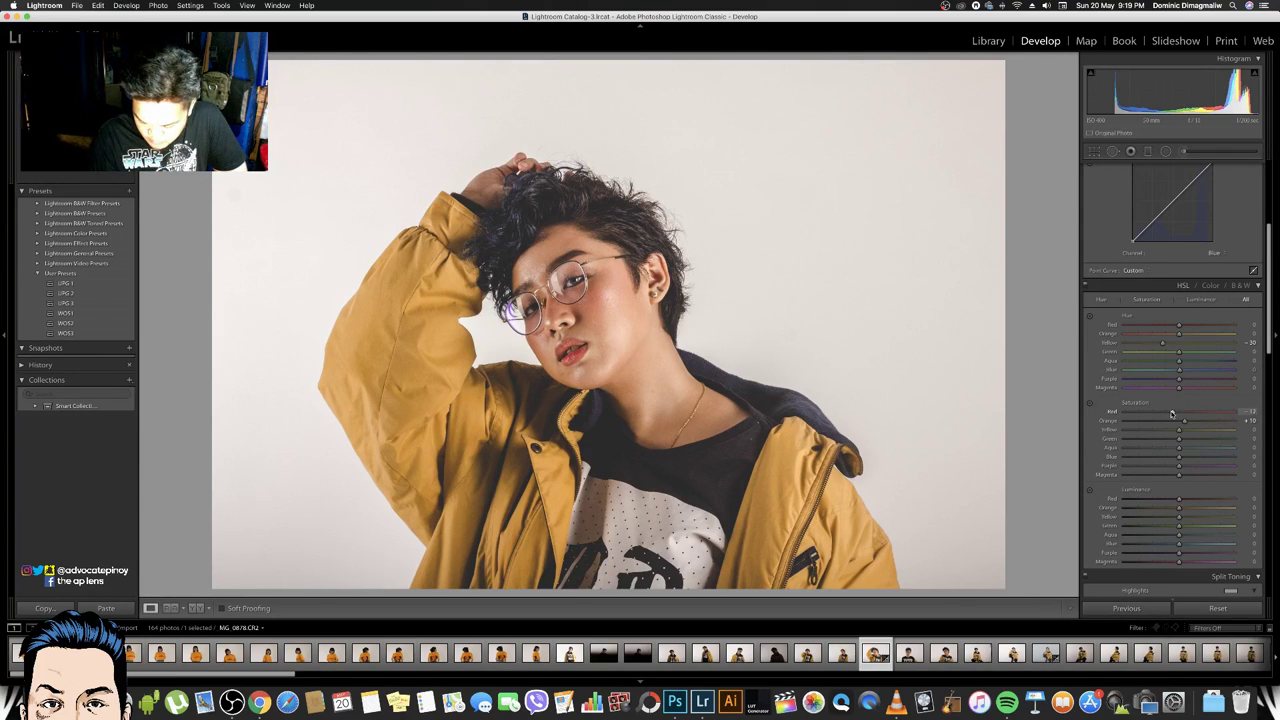
pyautogui.moveTo(1172, 413); pyautogui.dragTo(1147, 413)
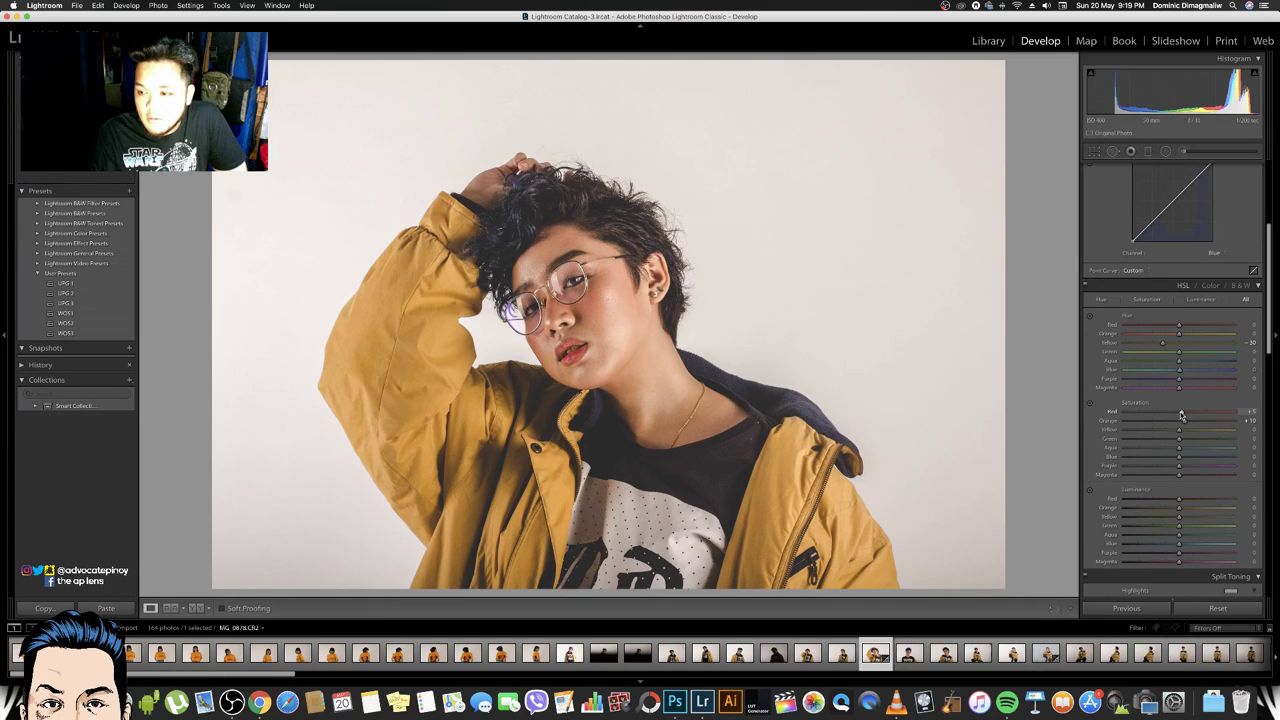
pyautogui.scroll(-3, 1181, 450)
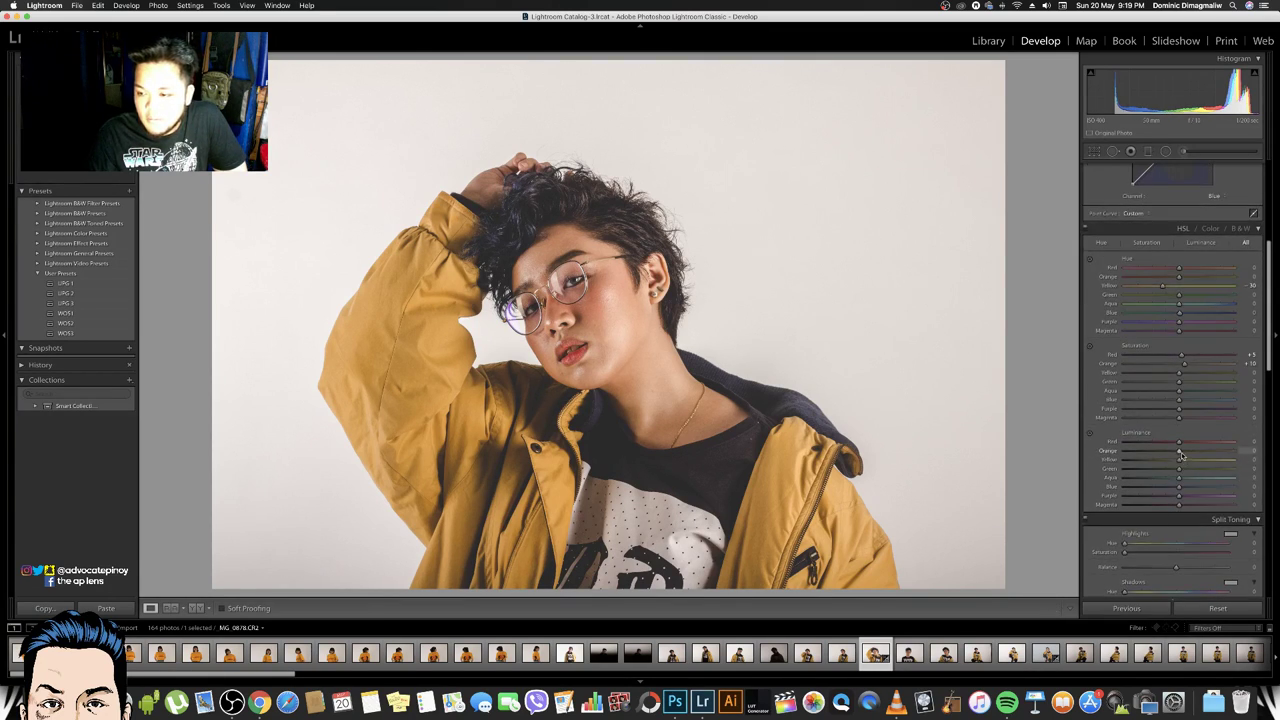
# Raise HSL luminance: Yellow to +30, alongside Red +39 and Orange +30
pyautogui.moveTo(1181, 455); pyautogui.dragTo(1198, 455)
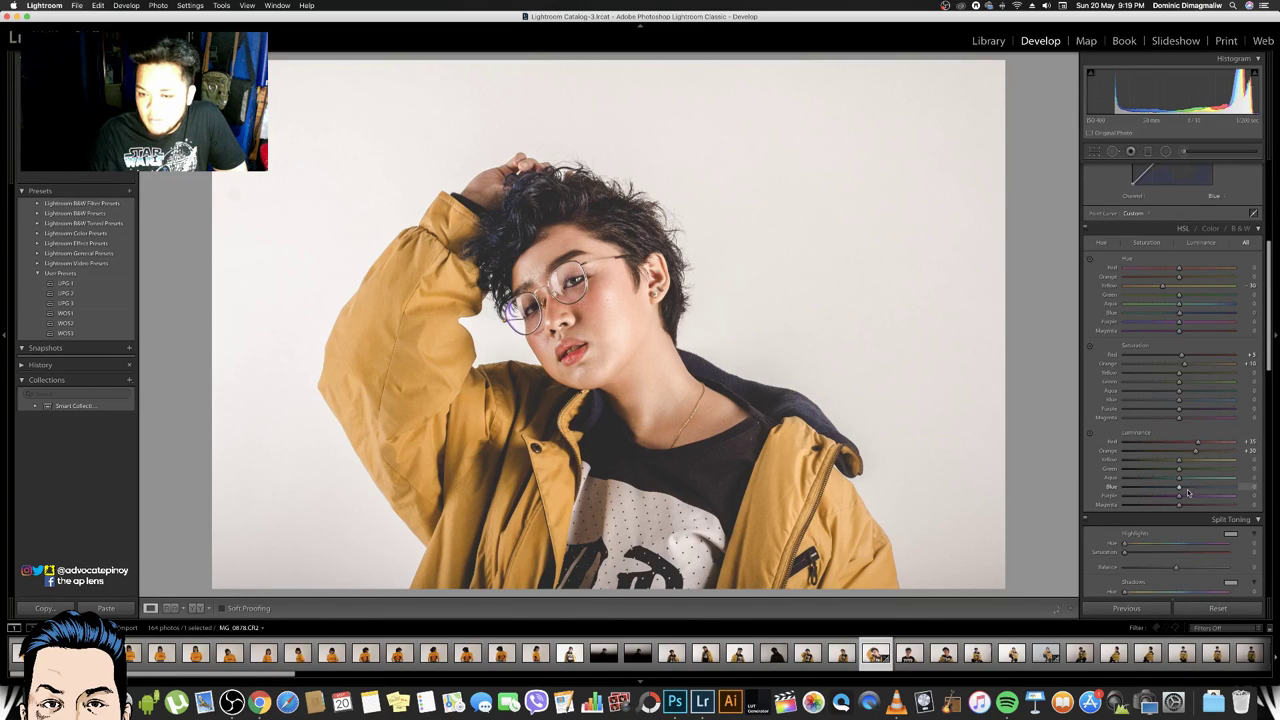
pyautogui.scroll(-2, 1187, 492)
pyautogui.press('XF86AudioLowerVolume')
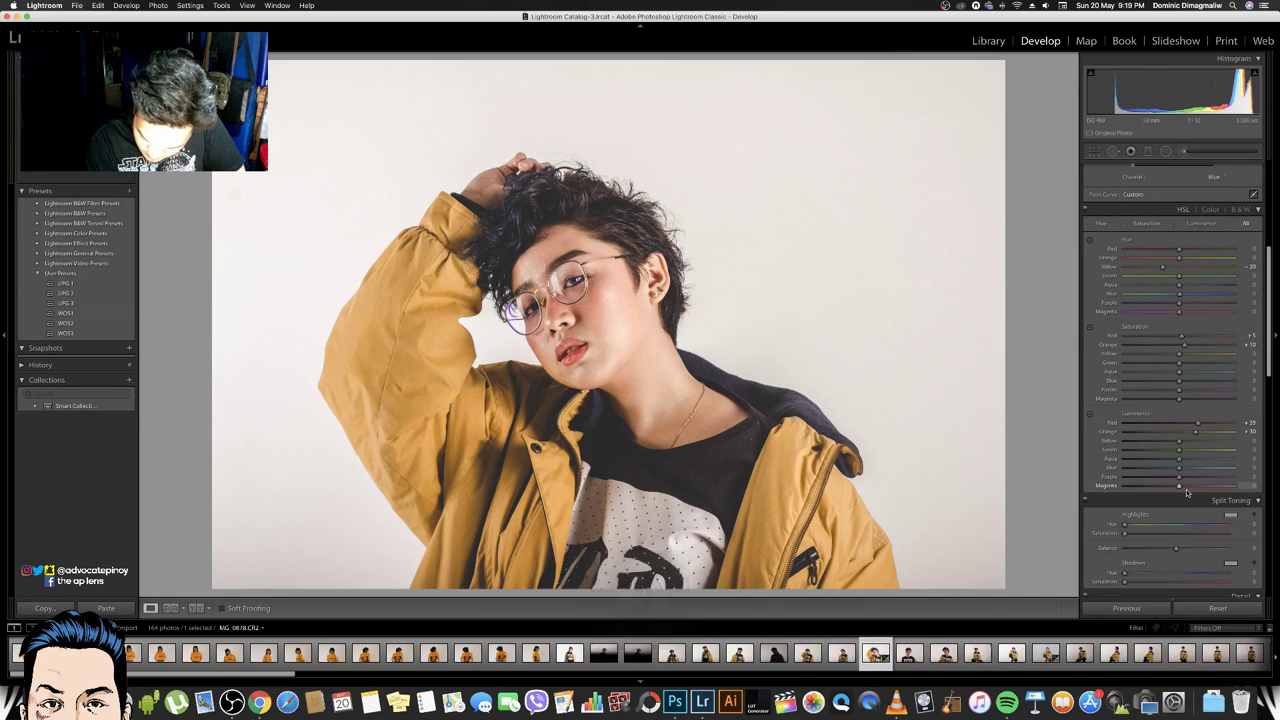
pyautogui.press('XF86AudioLowerVolume')
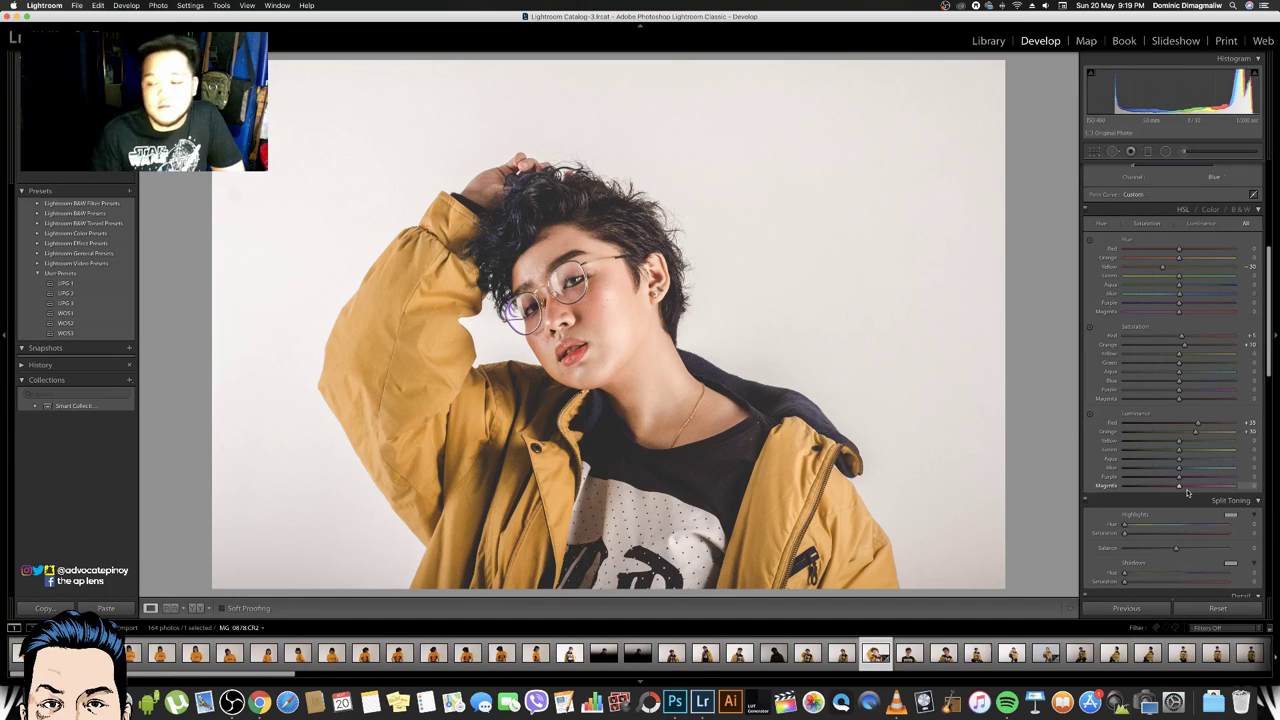
pyautogui.moveTo(1179, 440); pyautogui.dragTo(1201, 443)
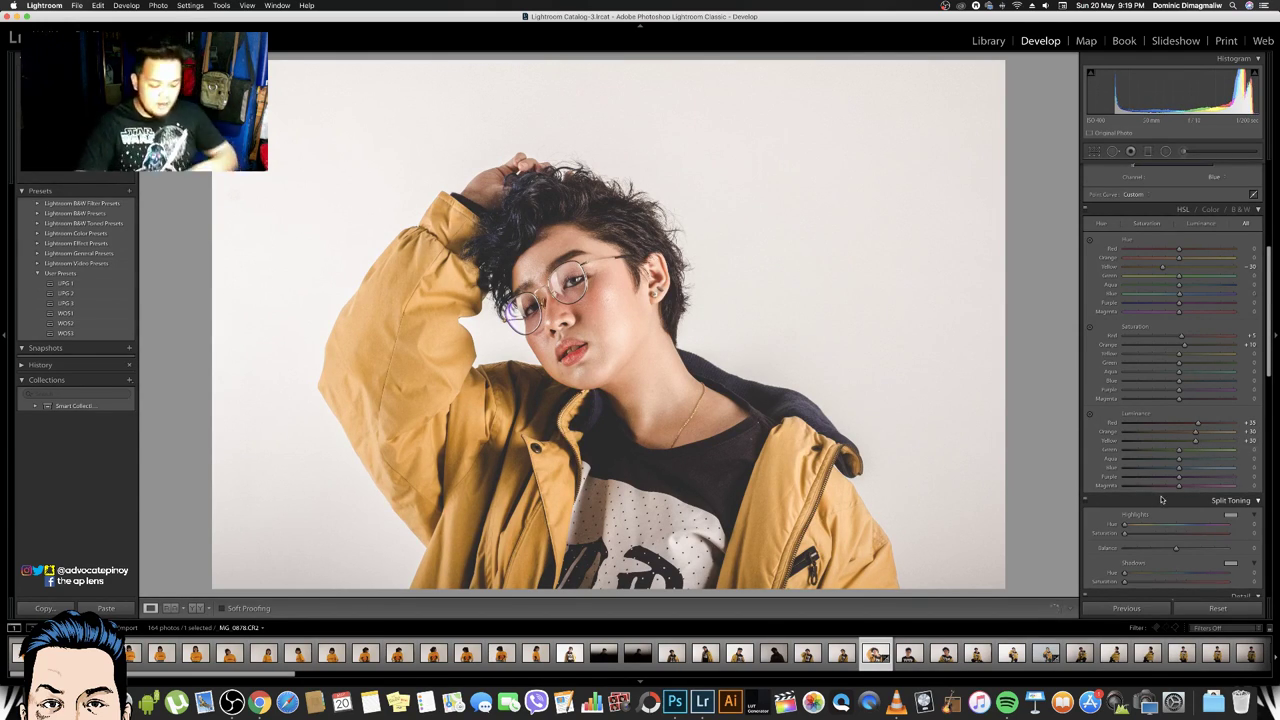
pyautogui.press('XF86AudioLowerVolume')
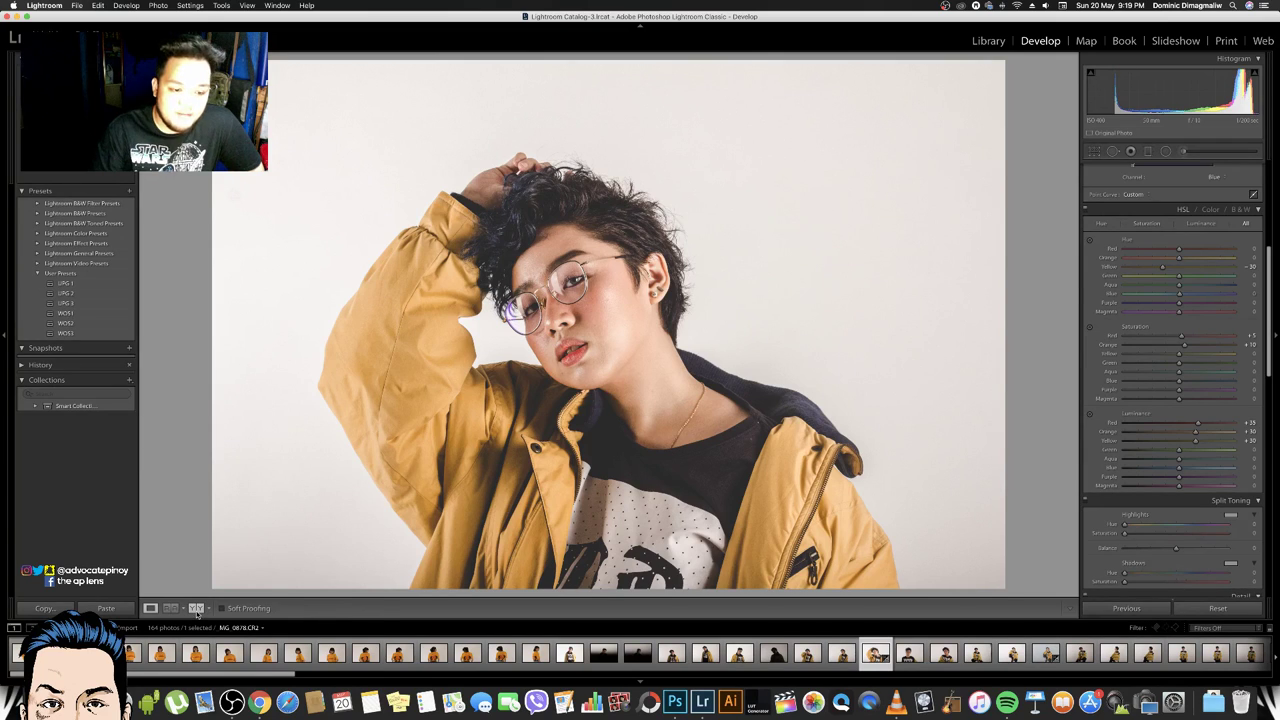
# Turn on the left/right Before/After split and fine-tune Yellow luminance
pyautogui.click(196, 608)
pyautogui.click(196, 608)
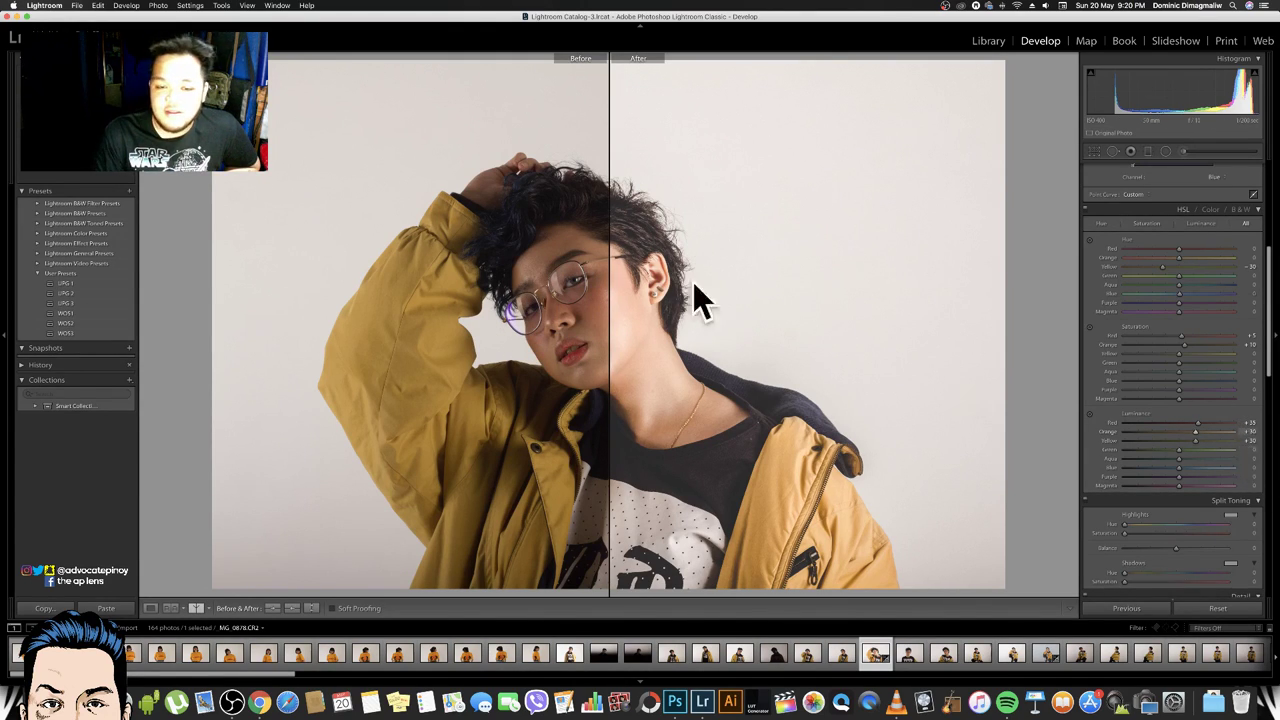
pyautogui.moveTo(1135, 443); pyautogui.dragTo(1204, 443)
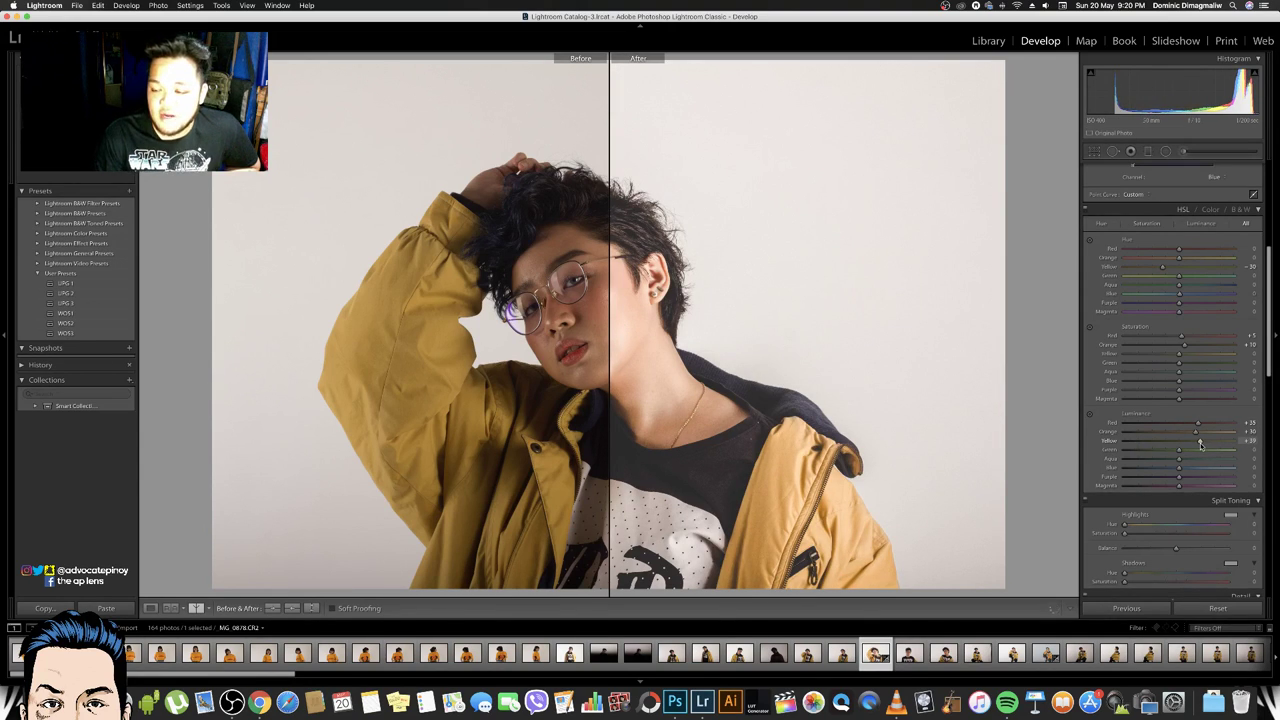
pyautogui.moveTo(1201, 446); pyautogui.dragTo(1199, 448)
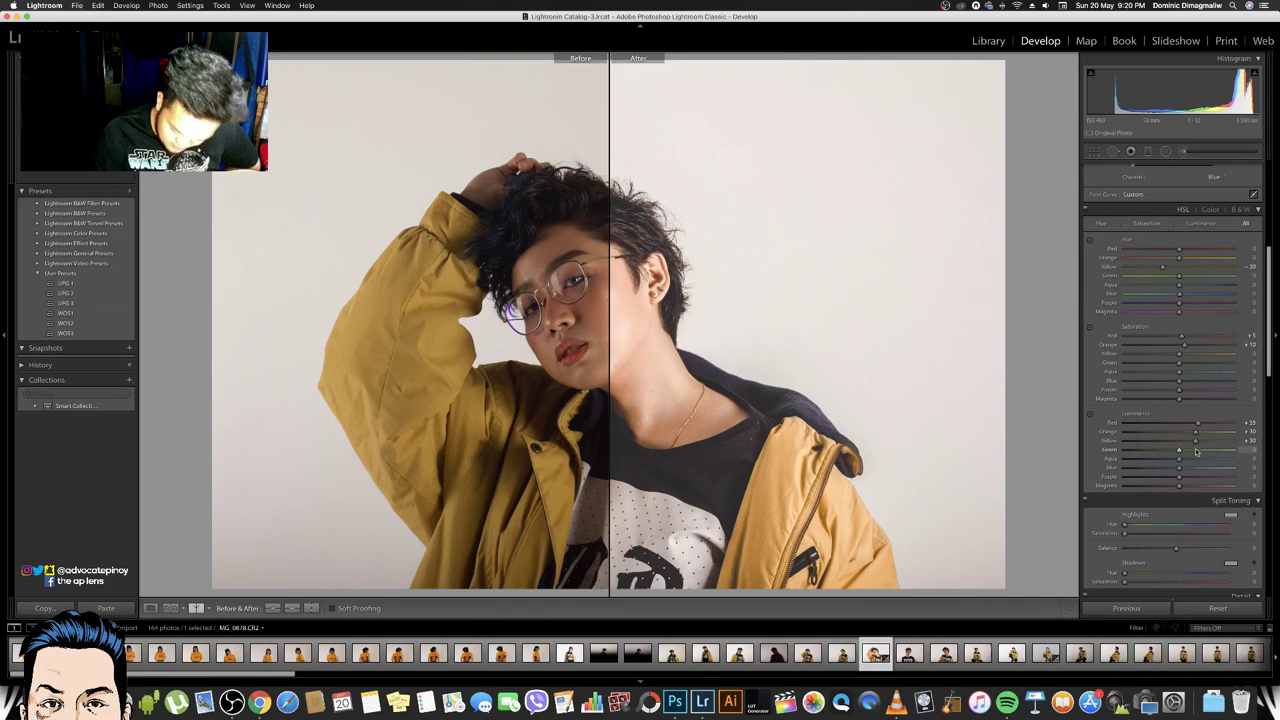
# Test Orange and Purple luminance changes, leaving Purple luminance at +2
pyautogui.moveTo(1172, 432); pyautogui.dragTo(1122, 433)
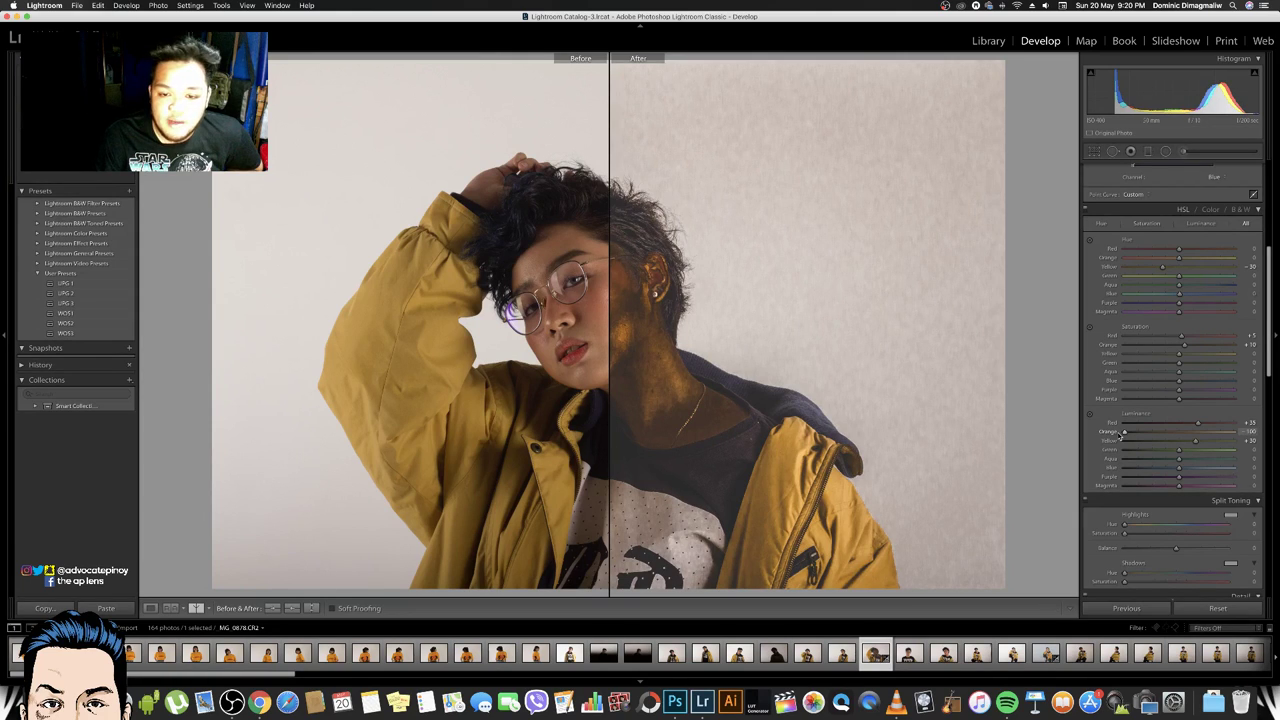
pyautogui.moveTo(1123, 433); pyautogui.dragTo(1195, 436)
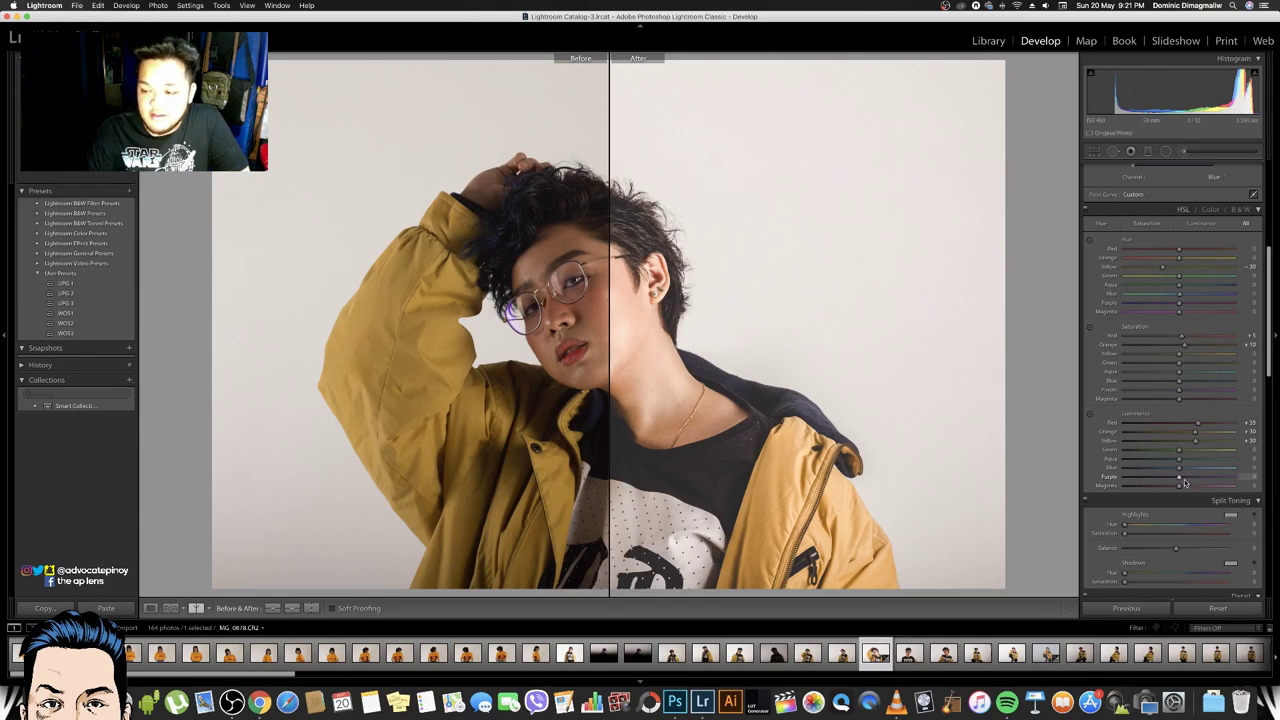
pyautogui.moveTo(1190, 482); pyautogui.dragTo(1197, 478)
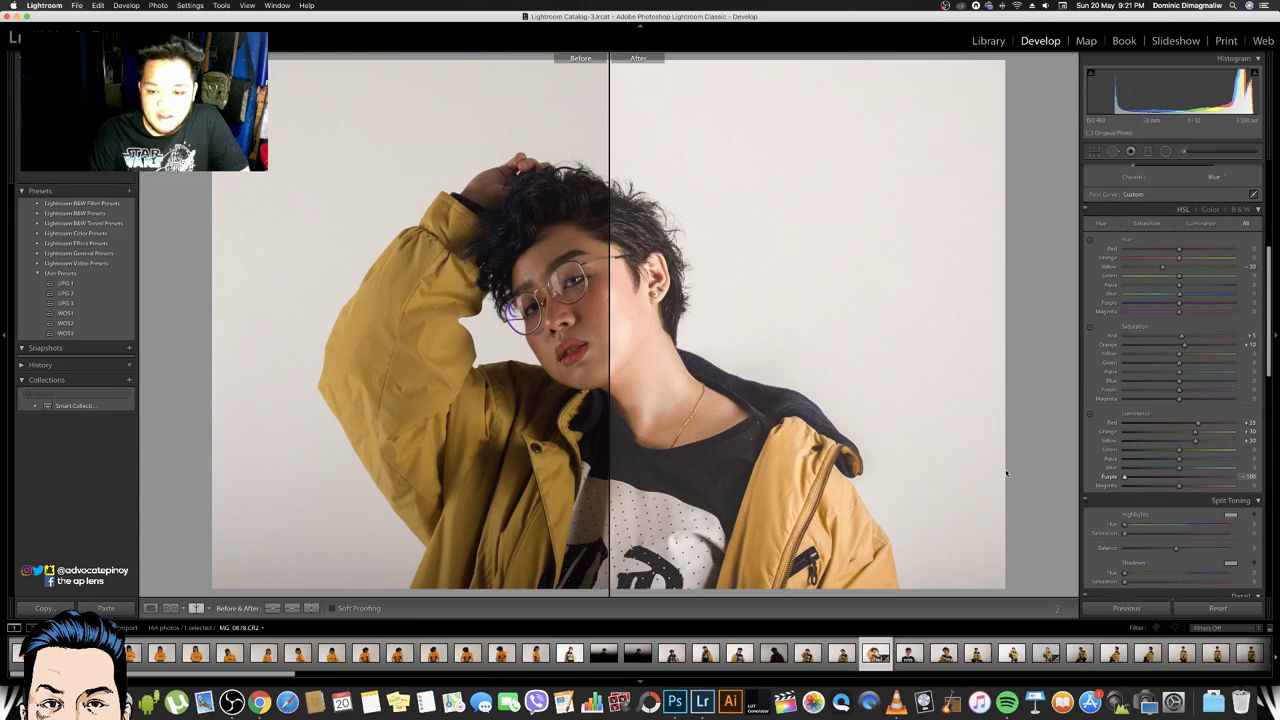
pyautogui.moveTo(812, 412); pyautogui.dragTo(812, 398)
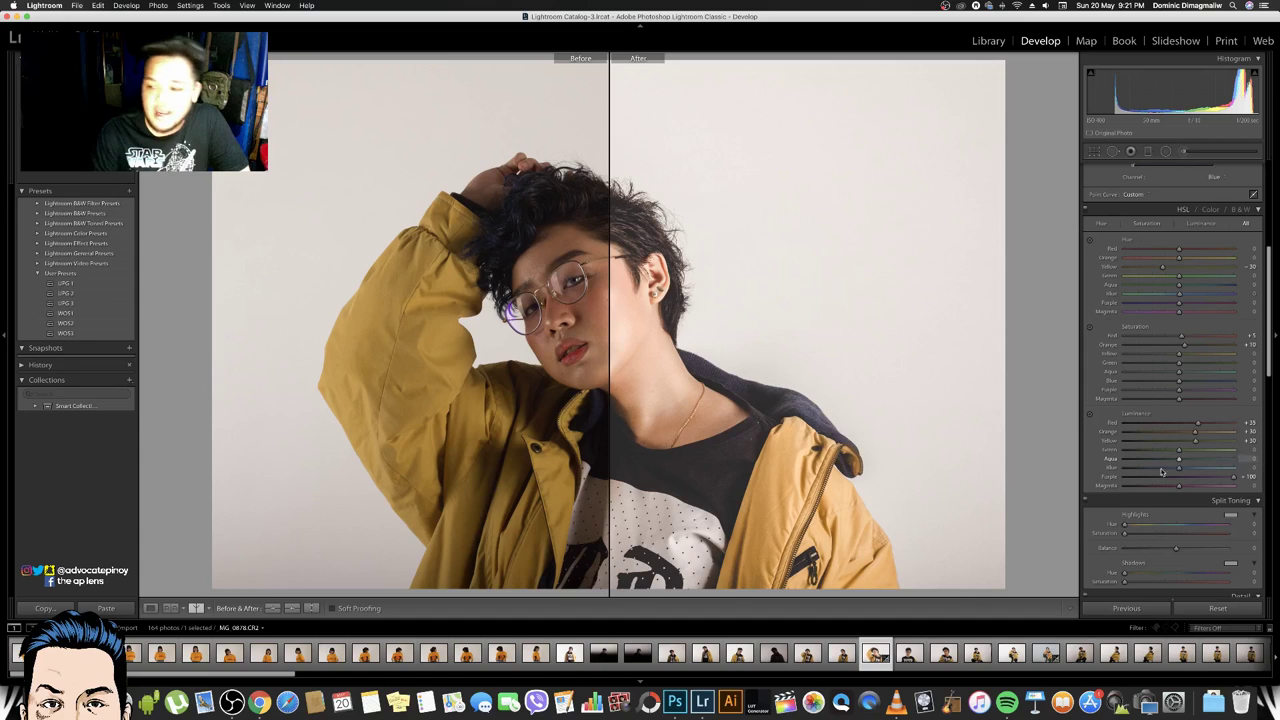
pyautogui.moveTo(1233, 477); pyautogui.dragTo(1180, 481)
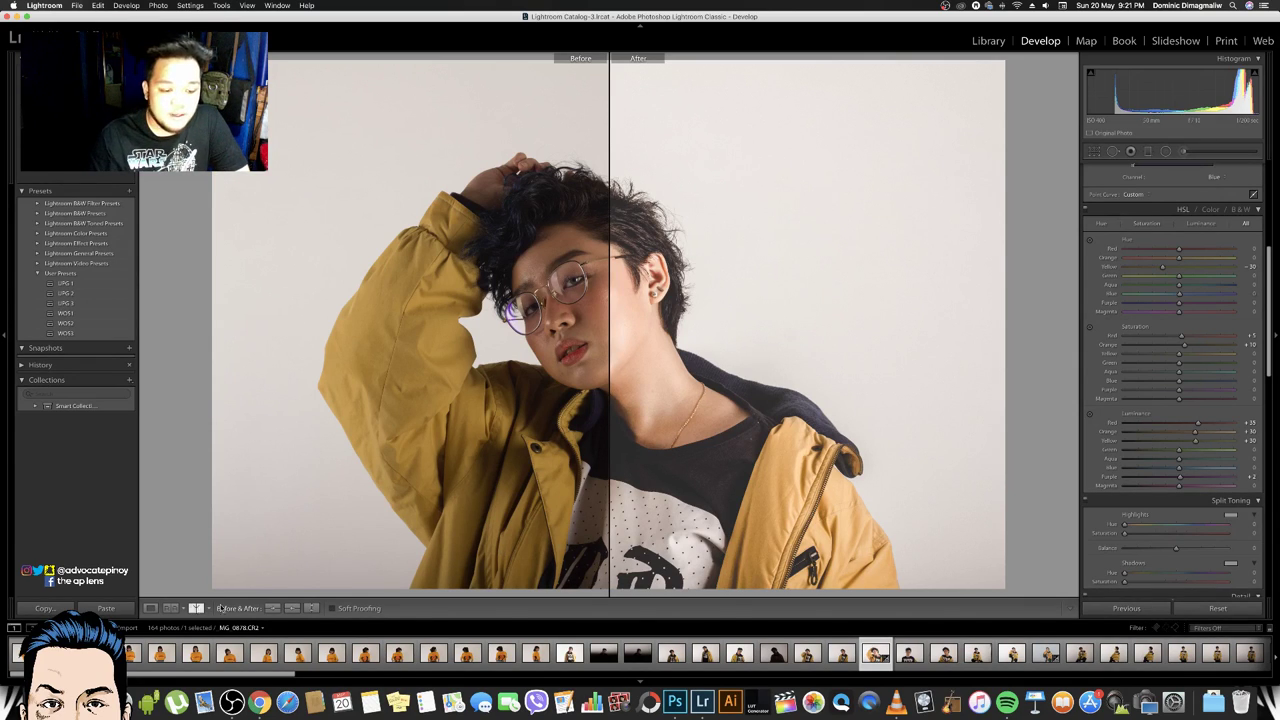
# Scroll down the Develop panels to the Detail panel's Sharpening section
pyautogui.scroll(-2, 1170, 430)
pyautogui.scroll(-1, 1170, 430)
pyautogui.scroll(-2, 1170, 430)
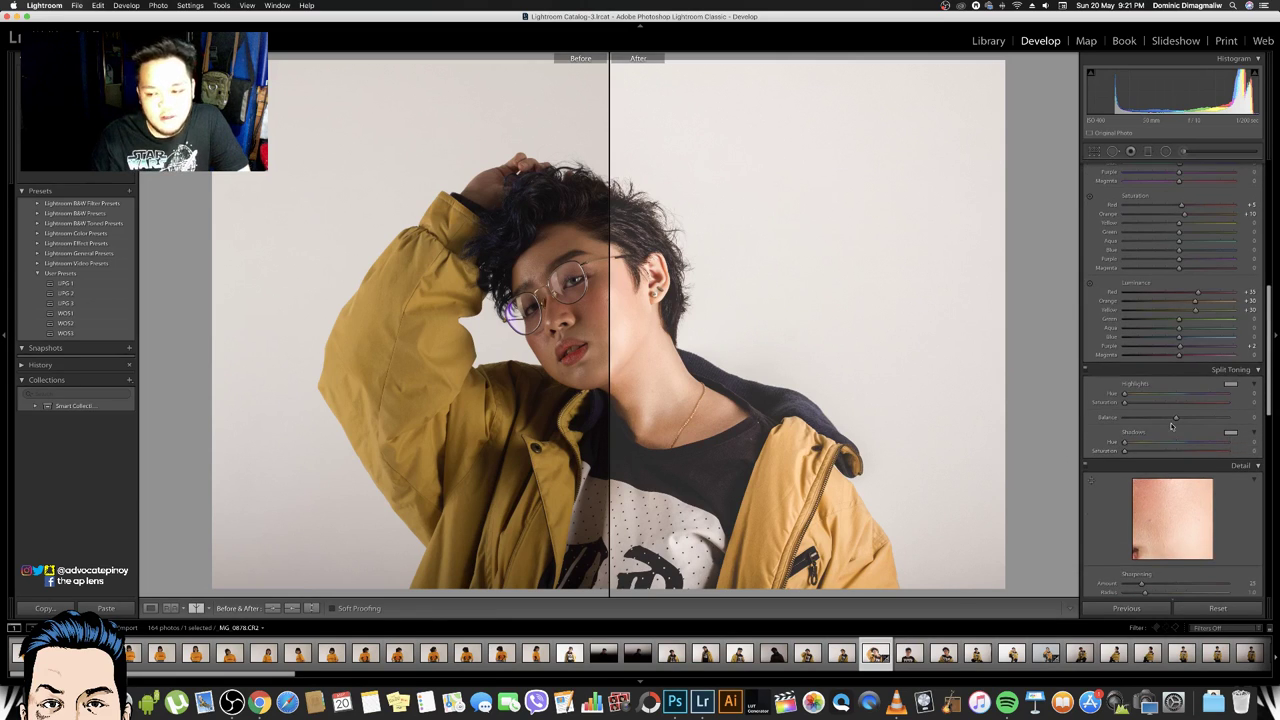
pyautogui.scroll(-2, 1170, 427)
pyautogui.scroll(-2, 1170, 428)
pyautogui.scroll(-2, 1170, 428)
pyautogui.scroll(-1, 1170, 428)
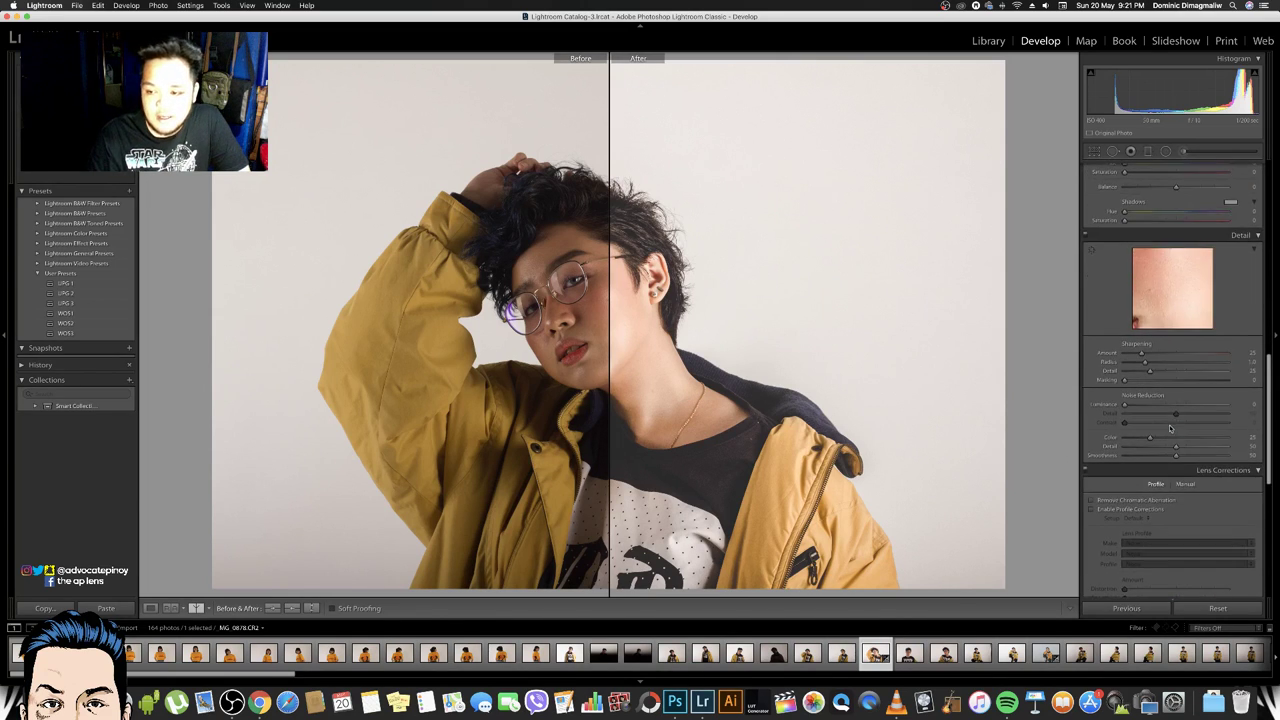
pyautogui.scroll(-2, 1170, 428)
pyautogui.scroll(1, 1171, 429)
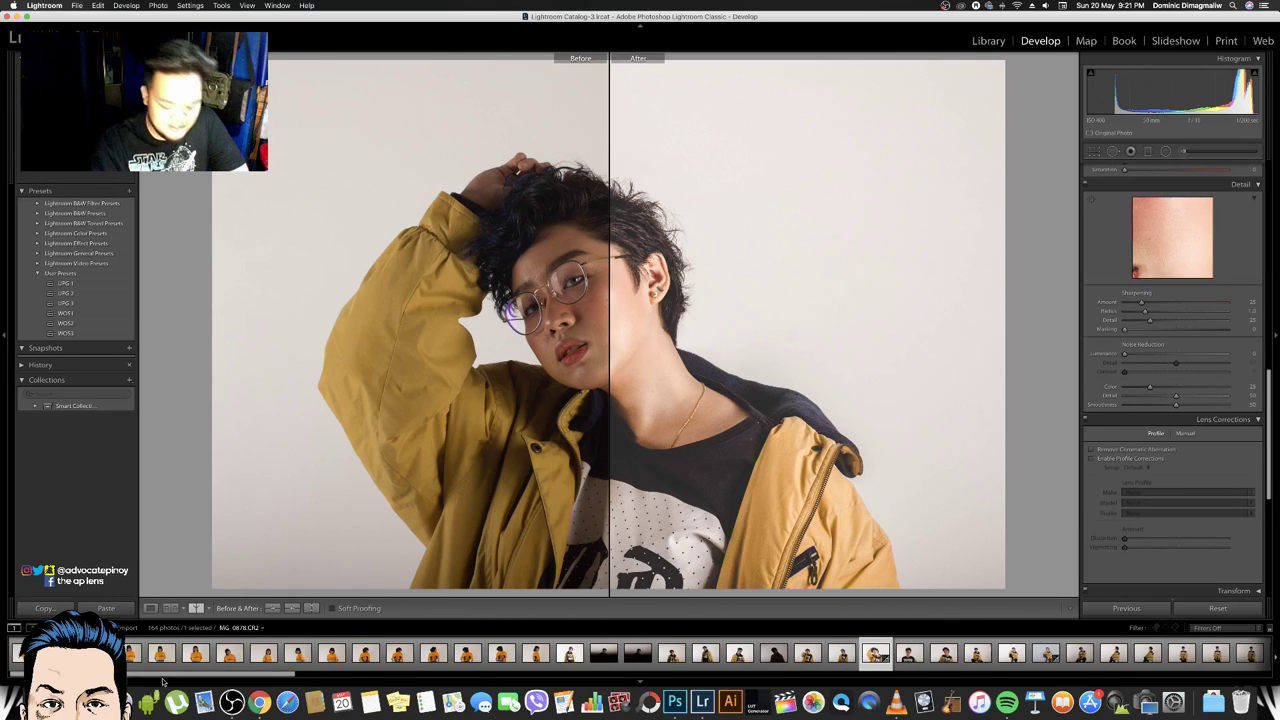
pyautogui.press('XF86AudioLowerVolume')
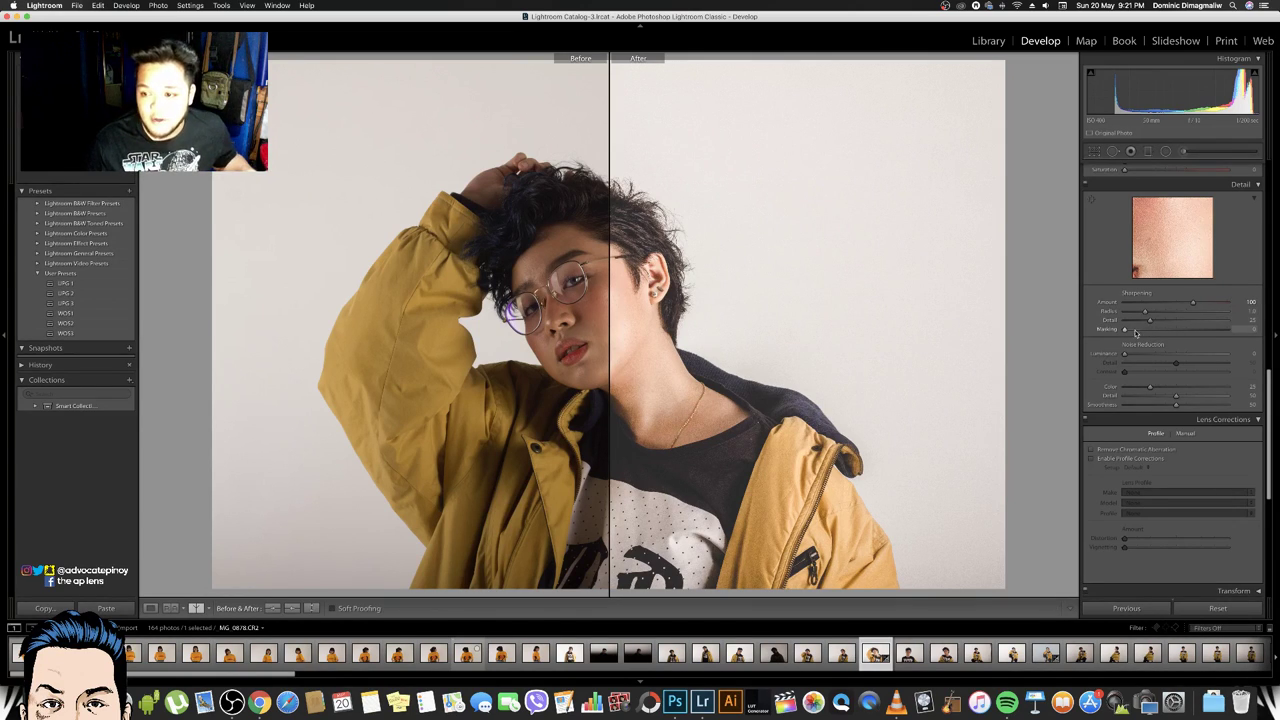
# Sharpen at Amount 100, holding Alt to set Masking to about 81 so only edges sharpen
pyautogui.press('alt')
pyautogui.moveTo(1125, 331); pyautogui.dragTo(1220, 331)
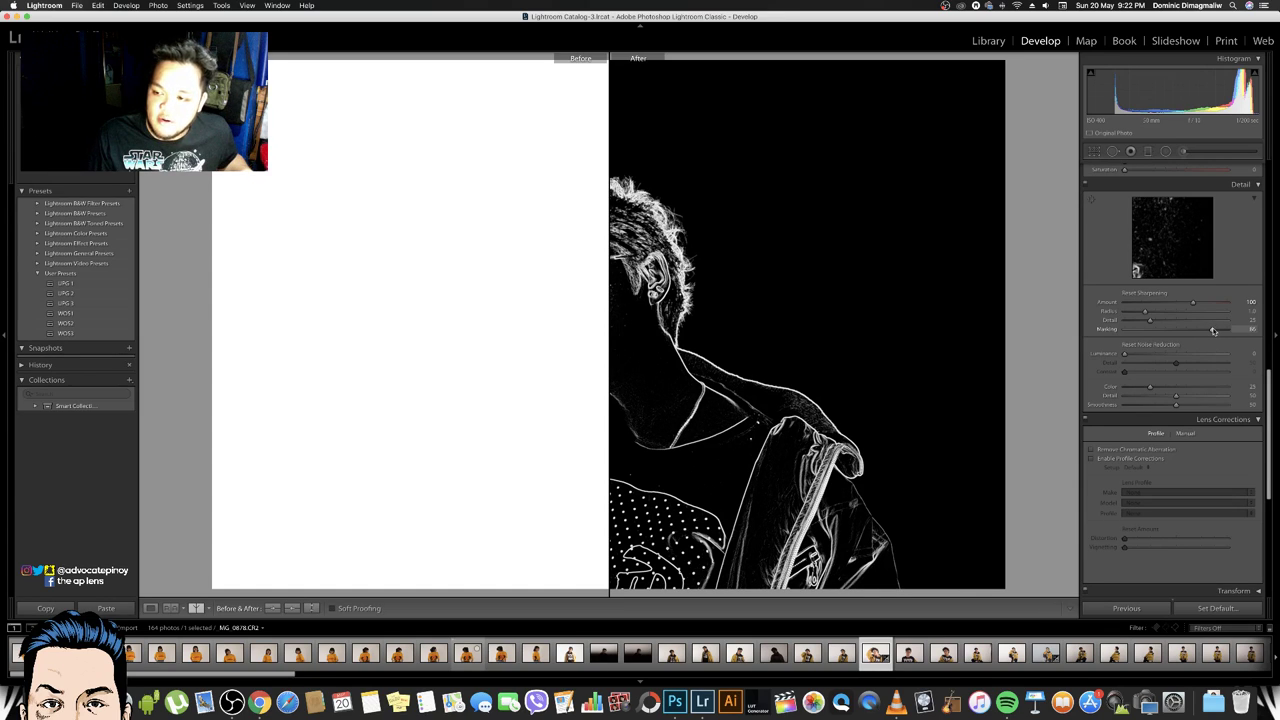
pyautogui.press('alt')
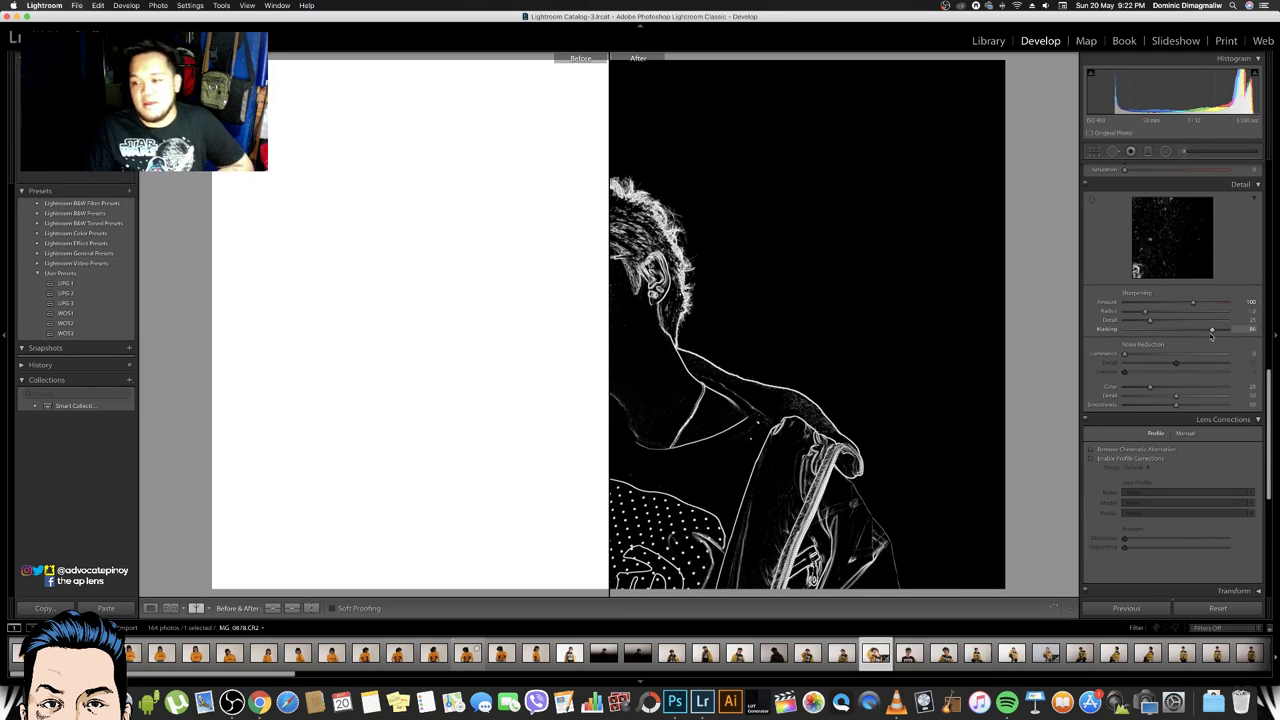
pyautogui.moveTo(1207, 336); pyautogui.dragTo(1208, 336)
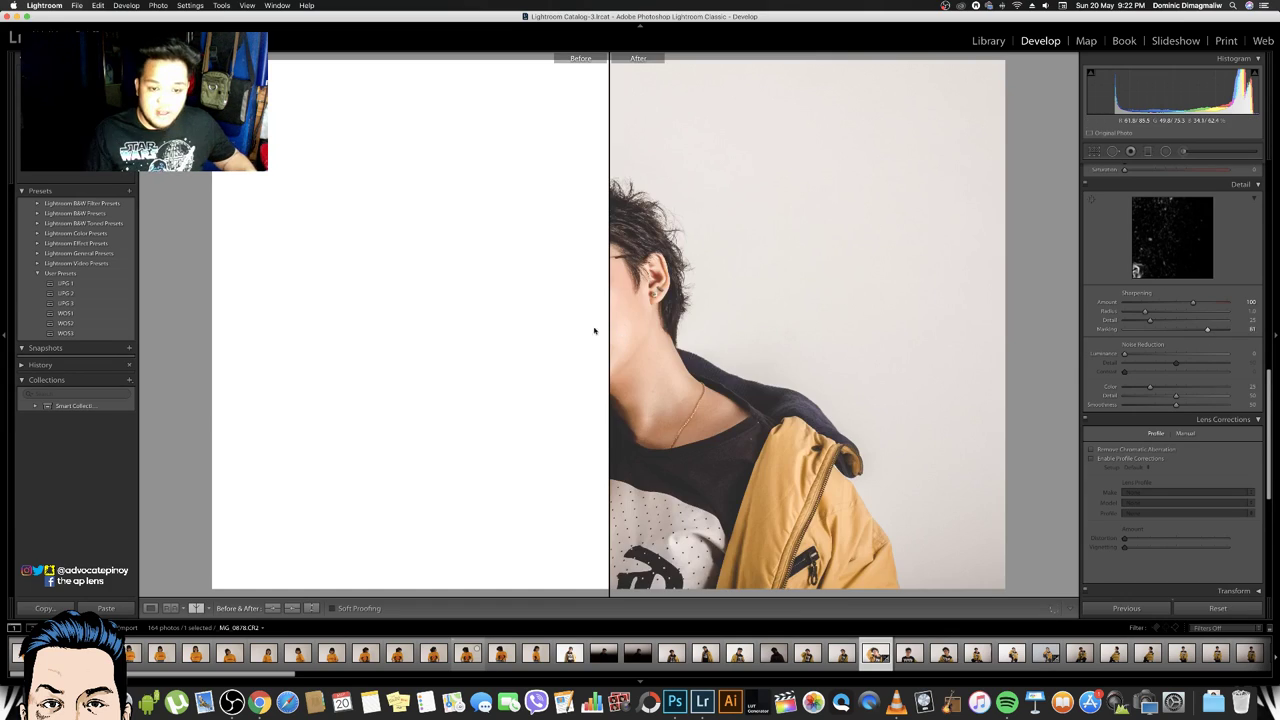
pyautogui.click(197, 608)
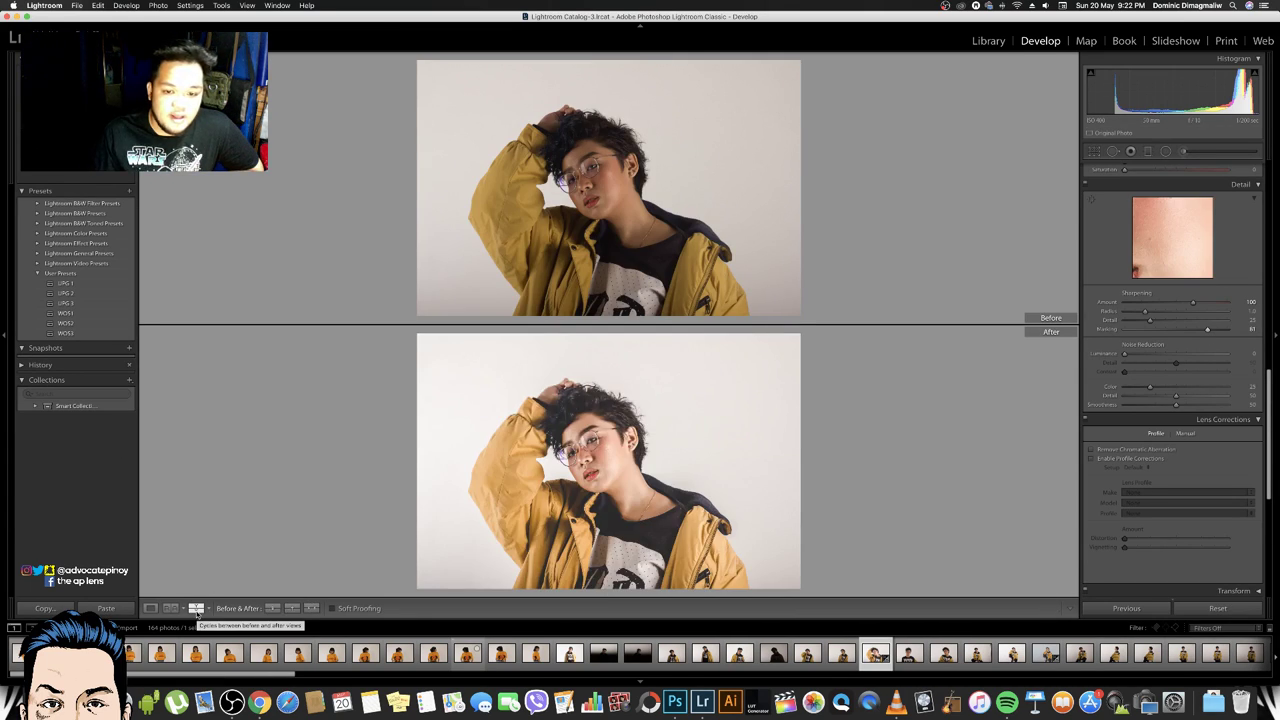
pyautogui.click(197, 608)
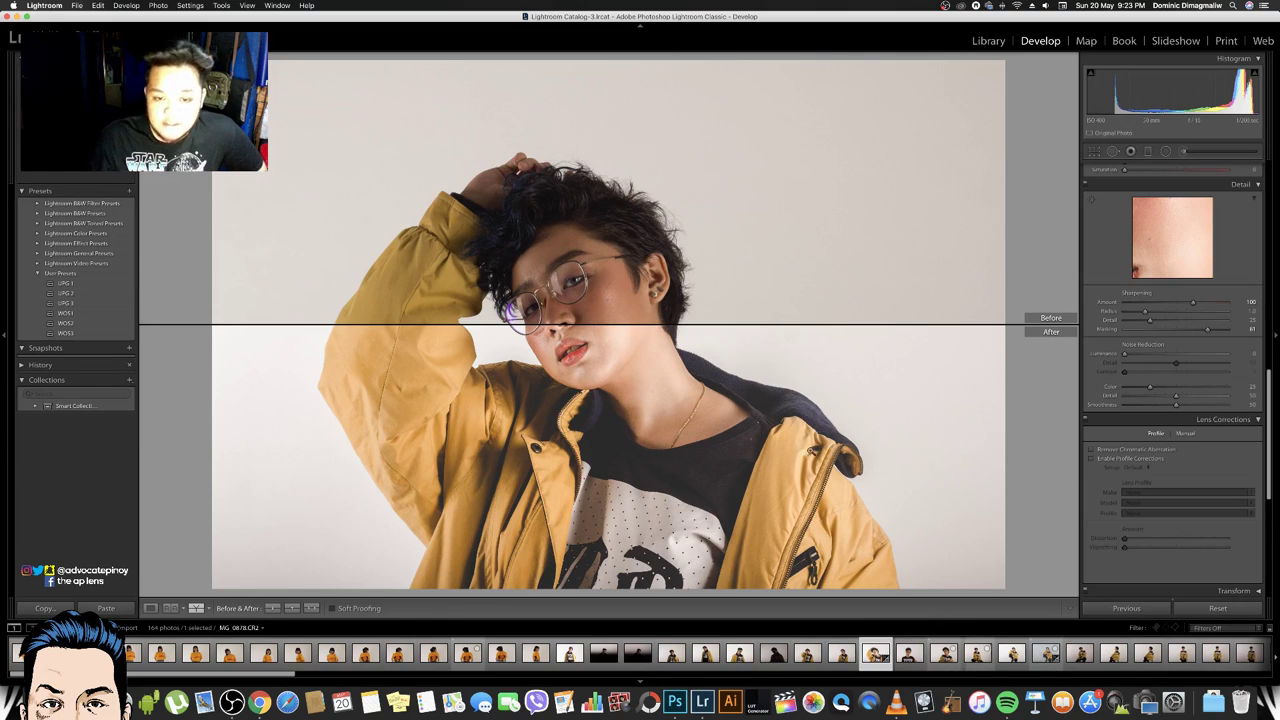
pyautogui.scroll(-2, 1163, 440)
pyautogui.scroll(-2, 1163, 440)
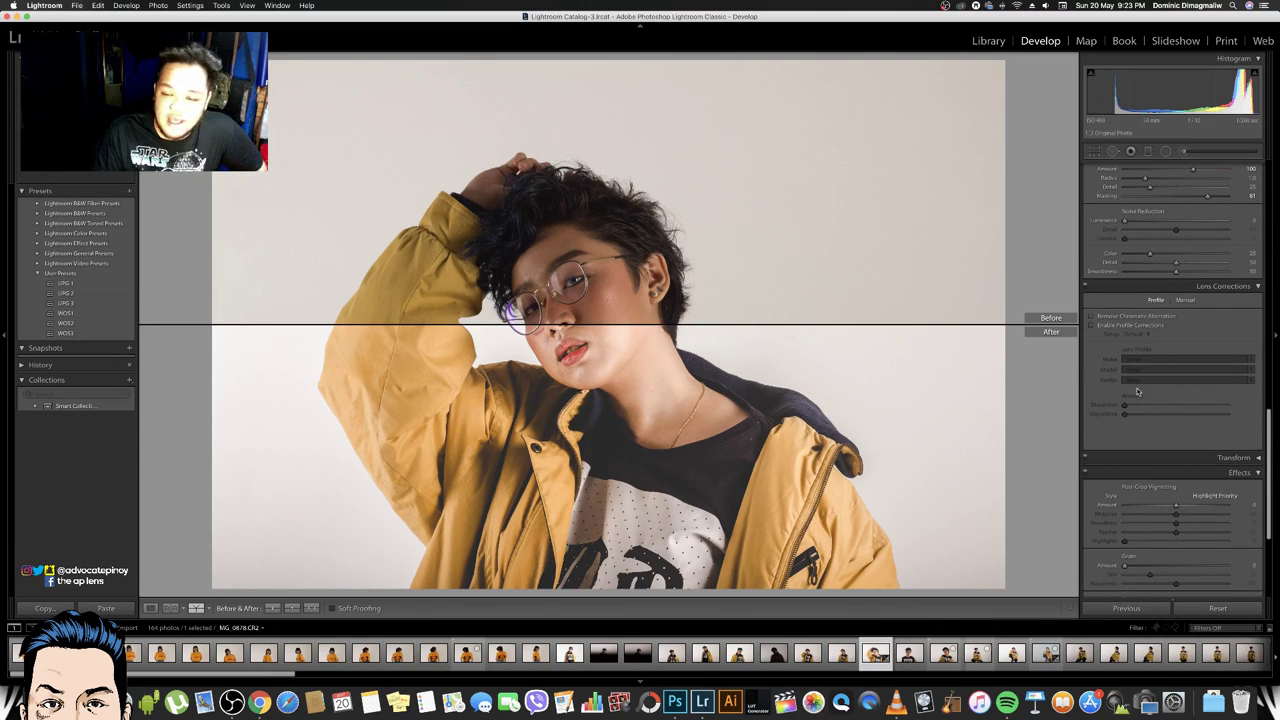
pyautogui.click(197, 609)
pyautogui.click(197, 609)
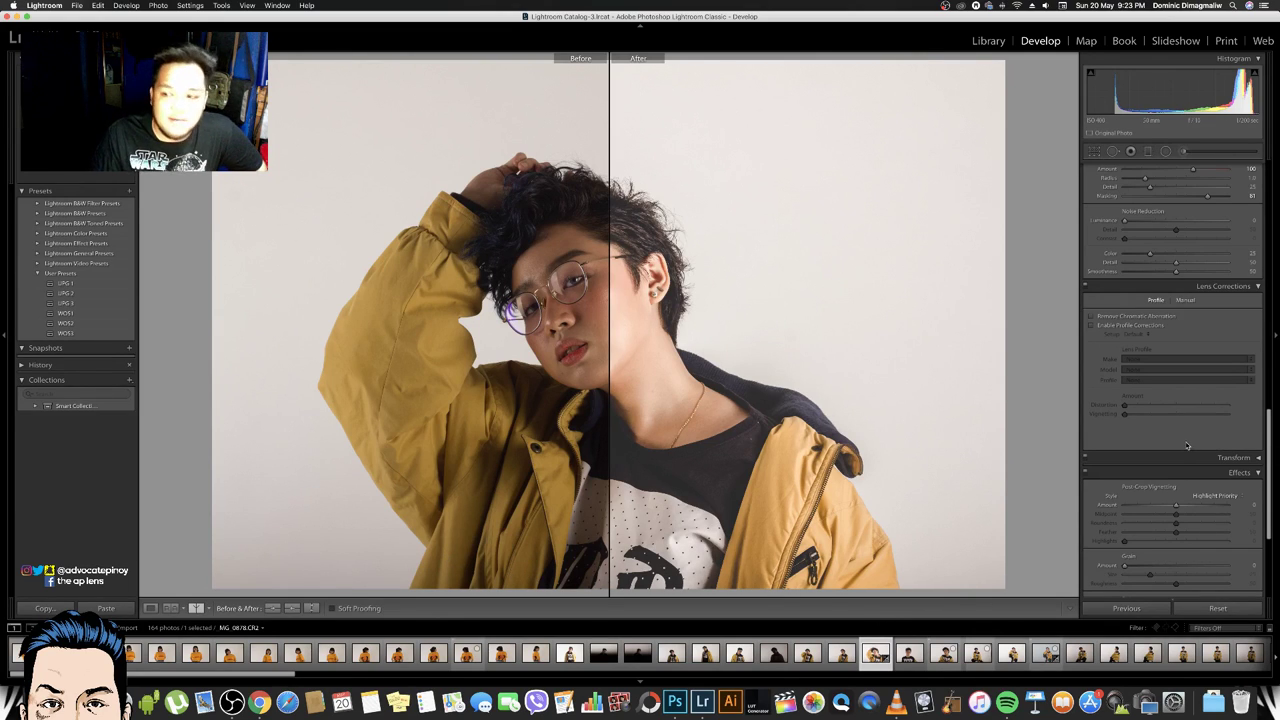
# Set Luminance noise reduction to 20 and return to the single Loupe view of the edited photo
pyautogui.scroll(-2, 1176, 472)
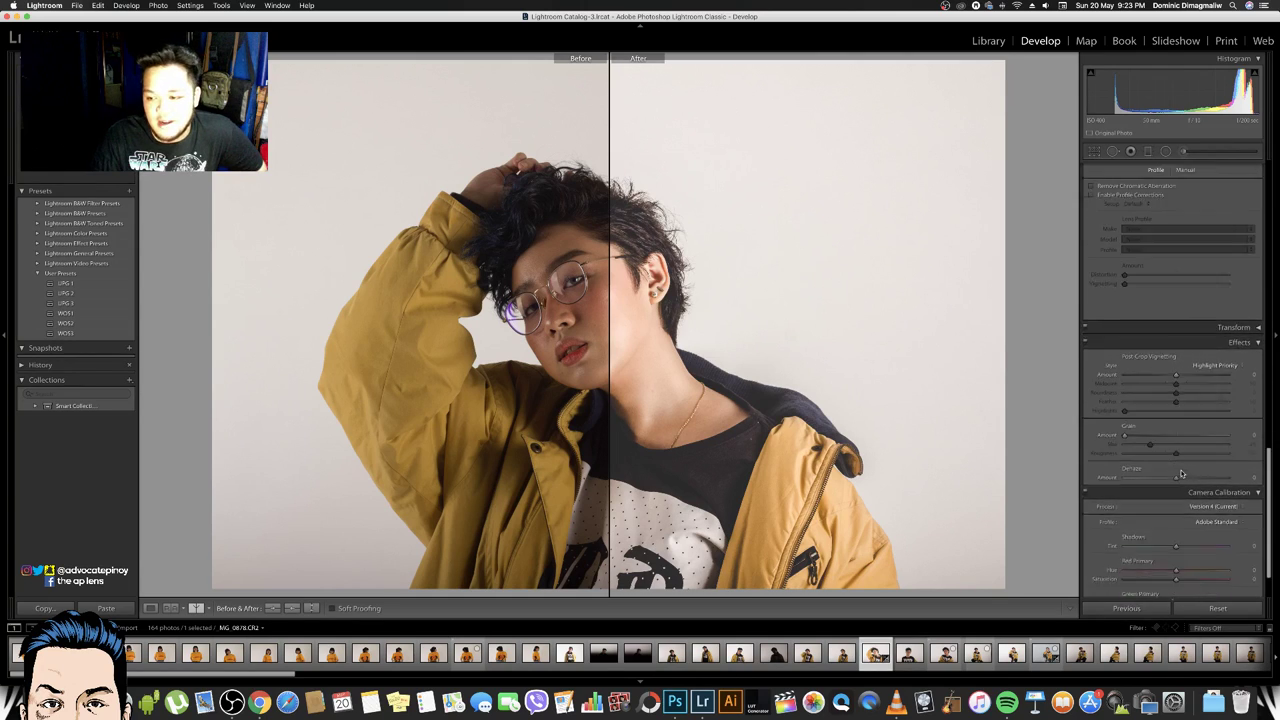
pyautogui.scroll(-2, 1160, 450)
pyautogui.scroll(-3, 1140, 420)
pyautogui.scroll(3, 1128, 410)
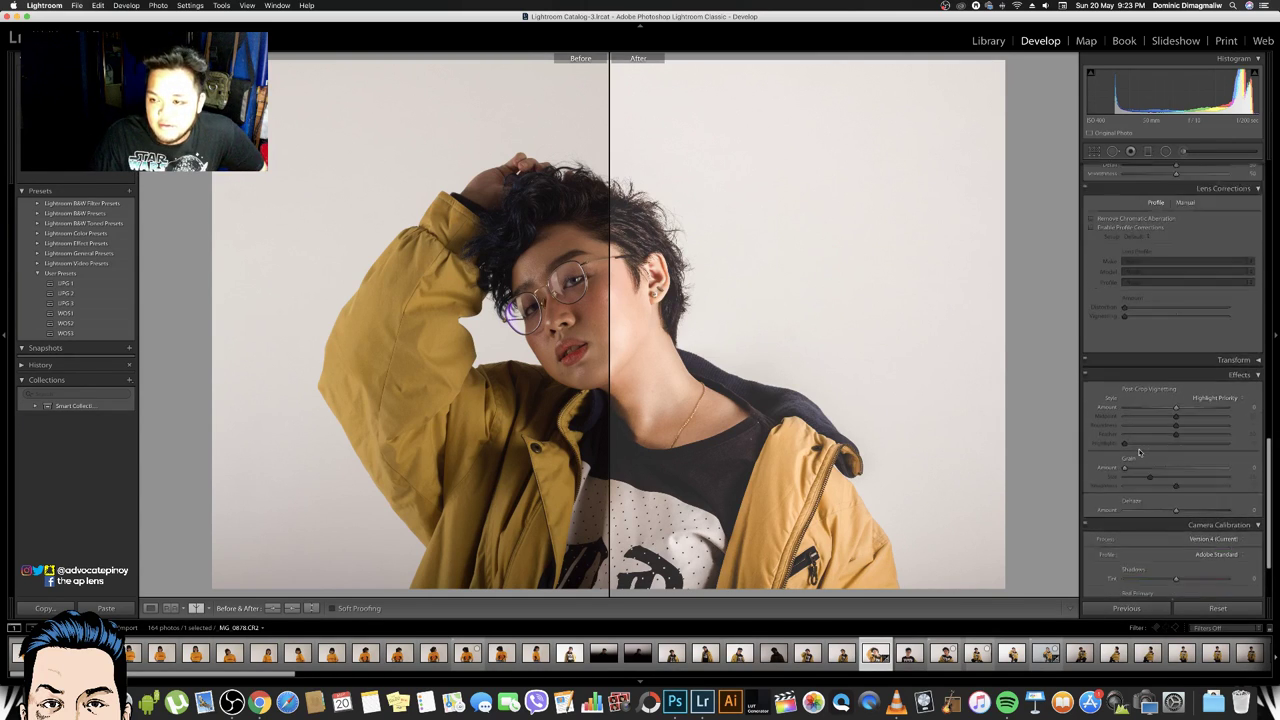
pyautogui.scroll(3, 1132, 420)
pyautogui.scroll(3, 1136, 430)
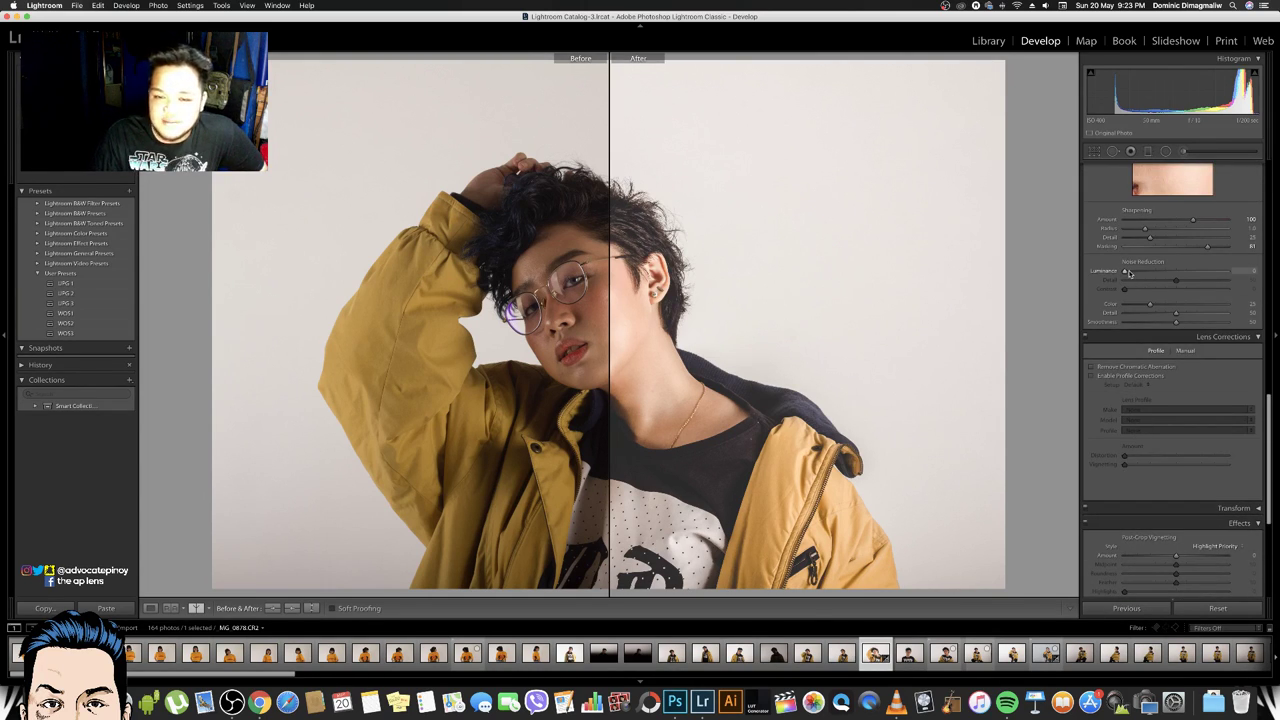
pyautogui.moveTo(1125, 271); pyautogui.dragTo(1133, 272)
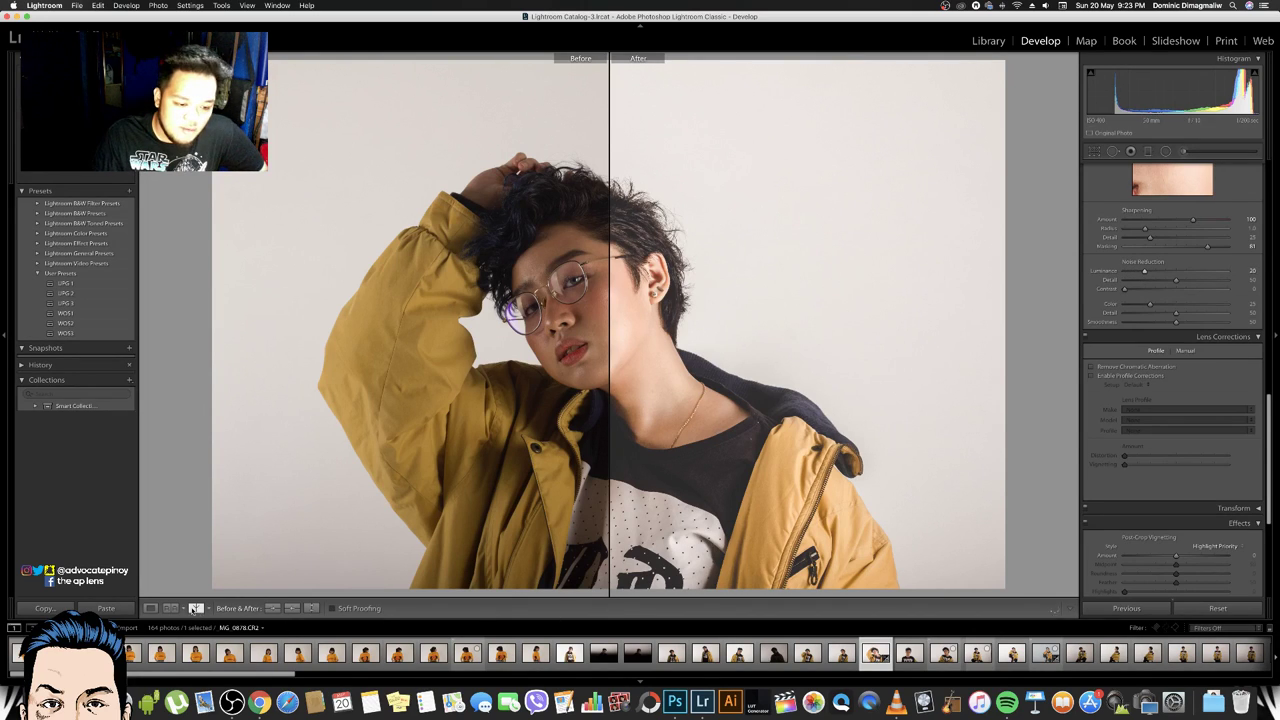
pyautogui.click(152, 608)
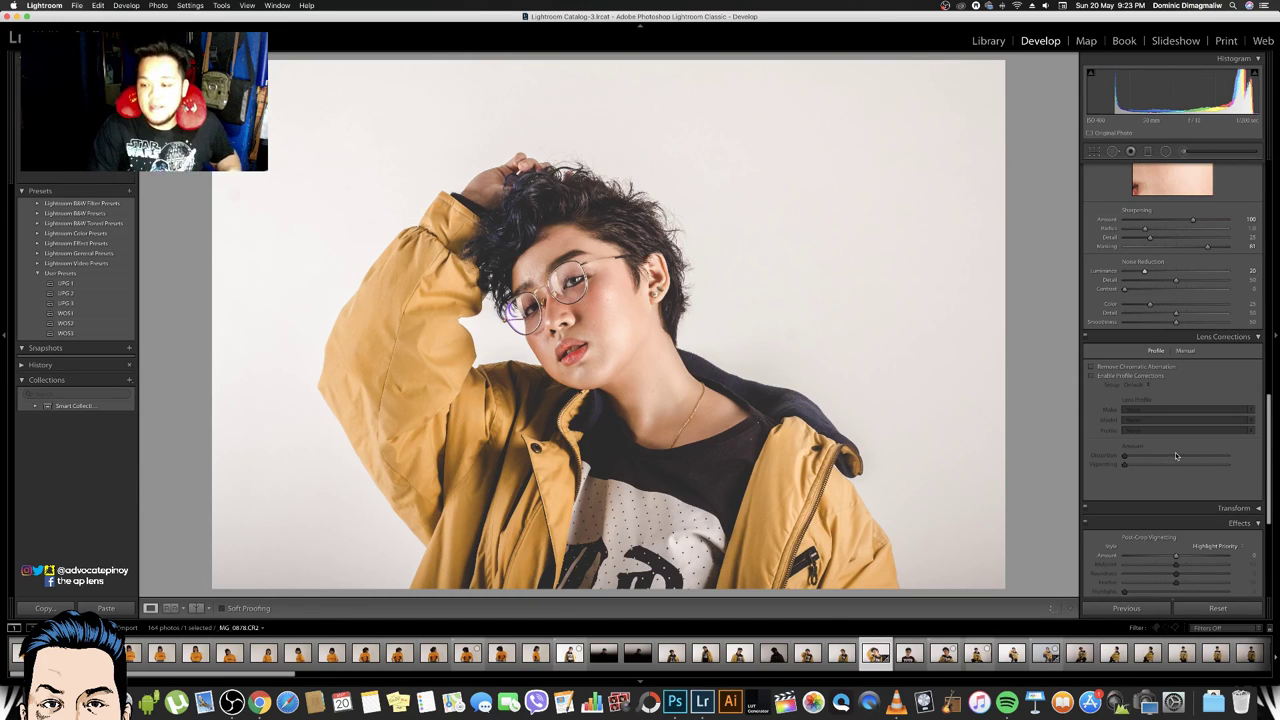
# Try a post-crop vignette and a Red Primary Hue shift of -42, undoing both
pyautogui.scroll(-5, 1176, 456)
pyautogui.scroll(-2, 1196, 447)
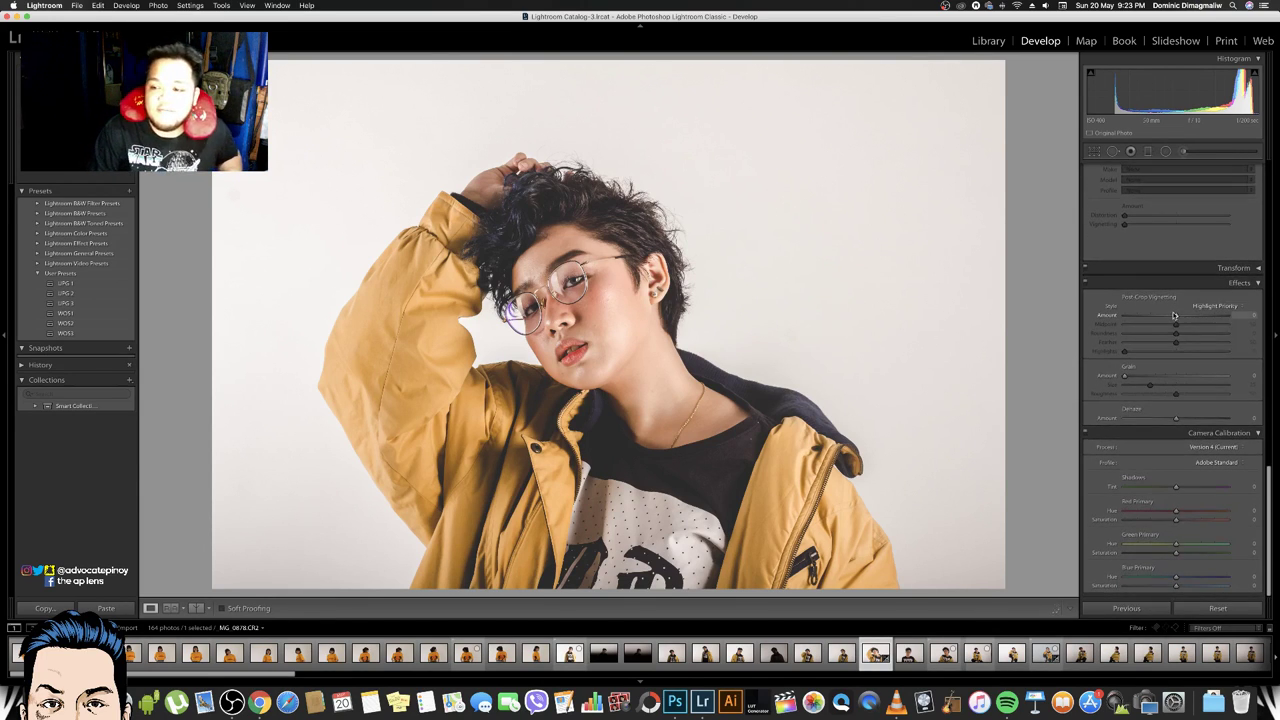
pyautogui.moveTo(1175, 318); pyautogui.dragTo(1158, 318)
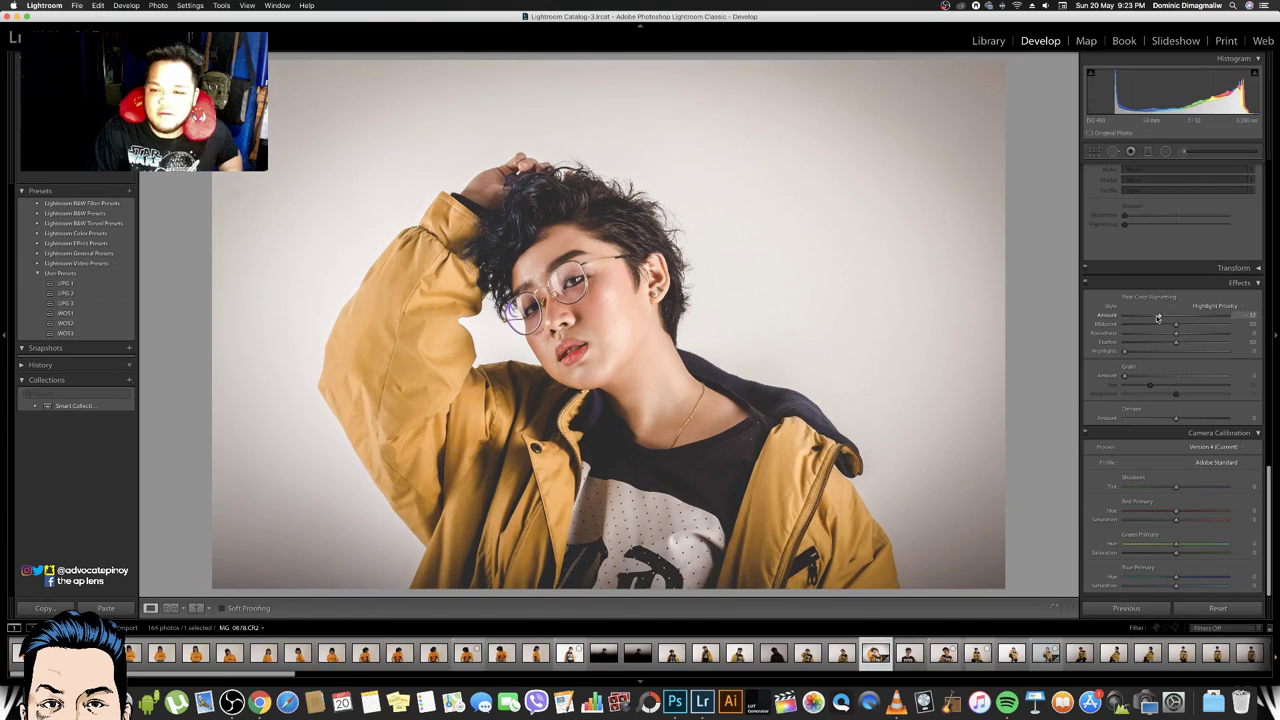
pyautogui.hotkey('ctrl', 'z')
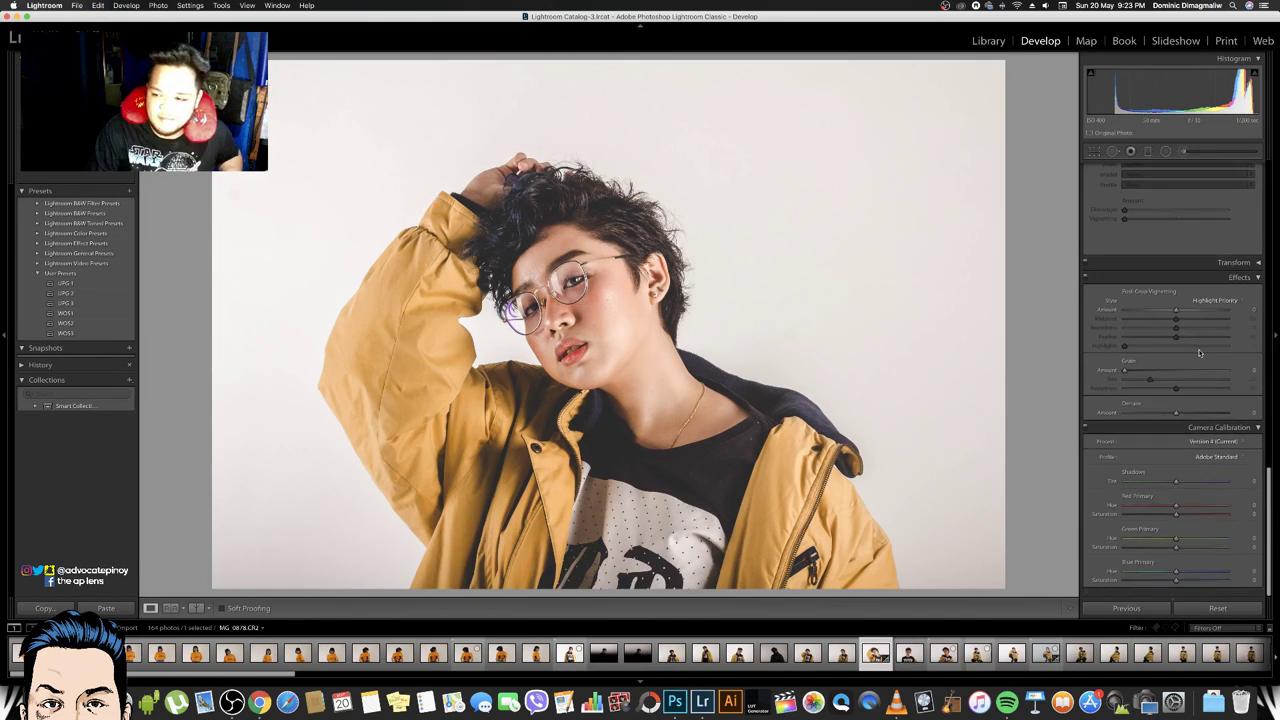
pyautogui.moveTo(1176, 511); pyautogui.dragTo(1153, 513)
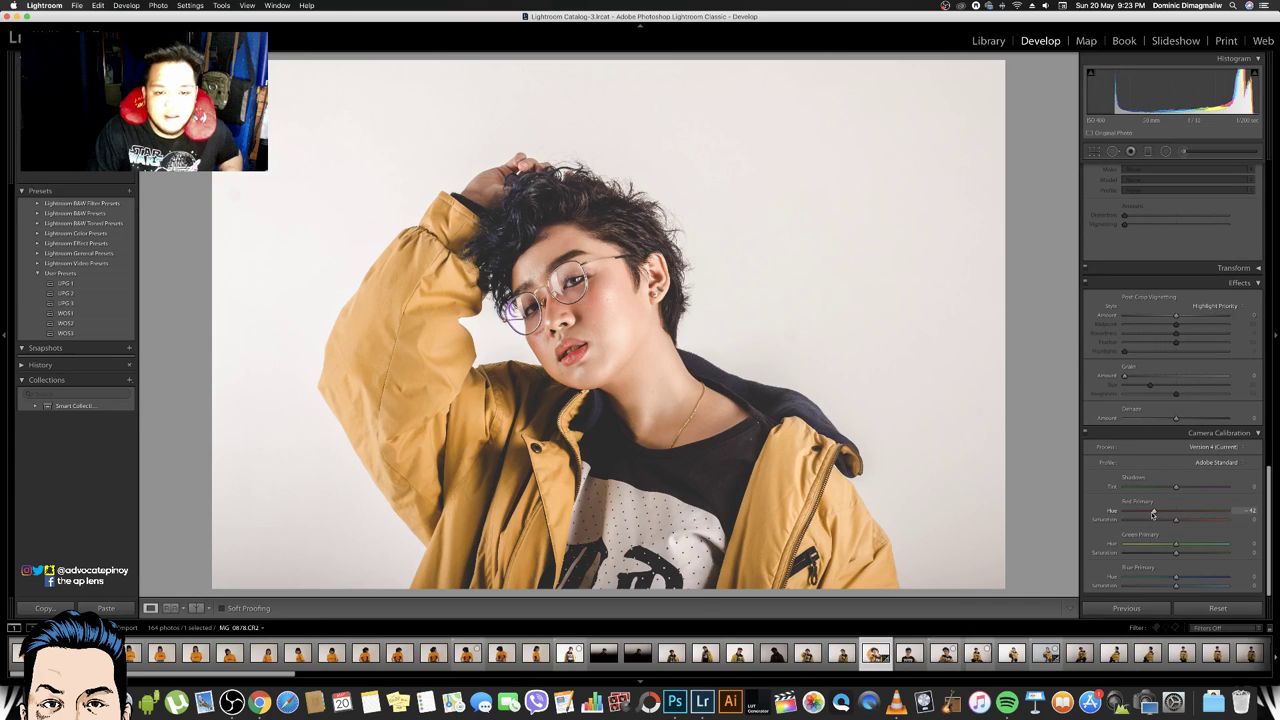
pyautogui.hotkey('ctrl', 'z')
# Scroll back up the panels and switch to the Adjustment Brush
pyautogui.scroll(10, 1170, 380)
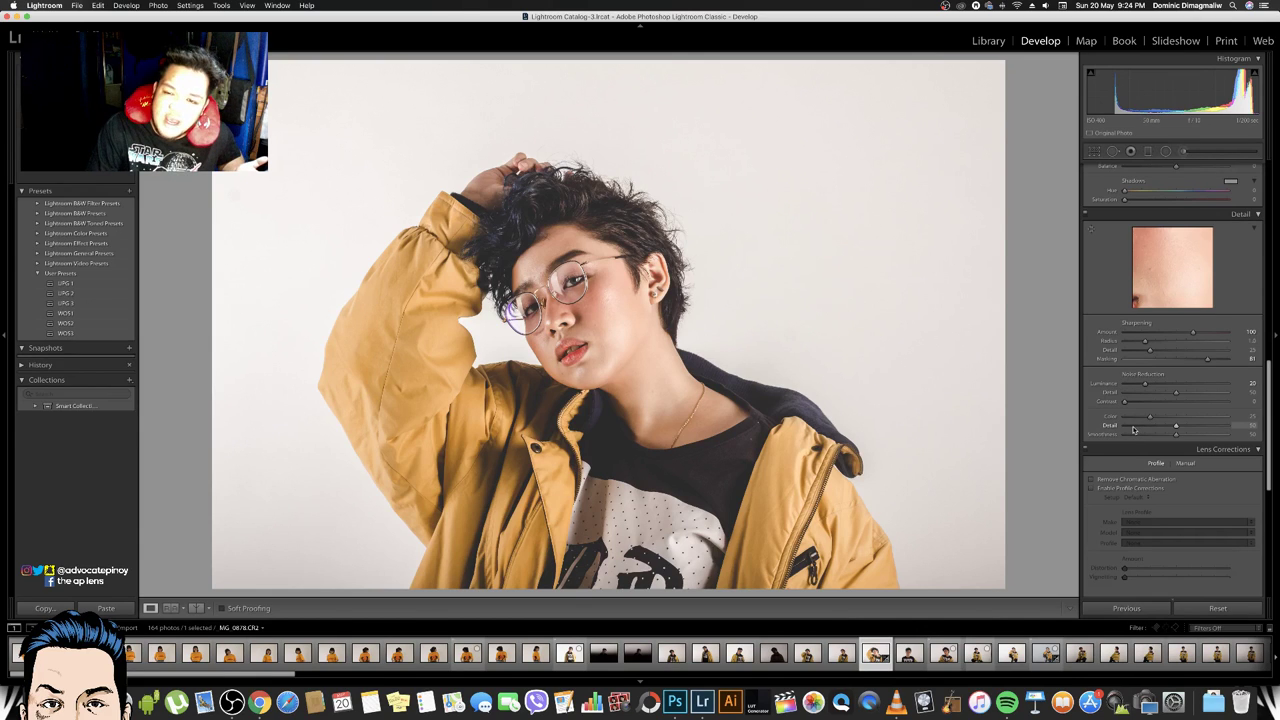
pyautogui.scroll(5, 1131, 429)
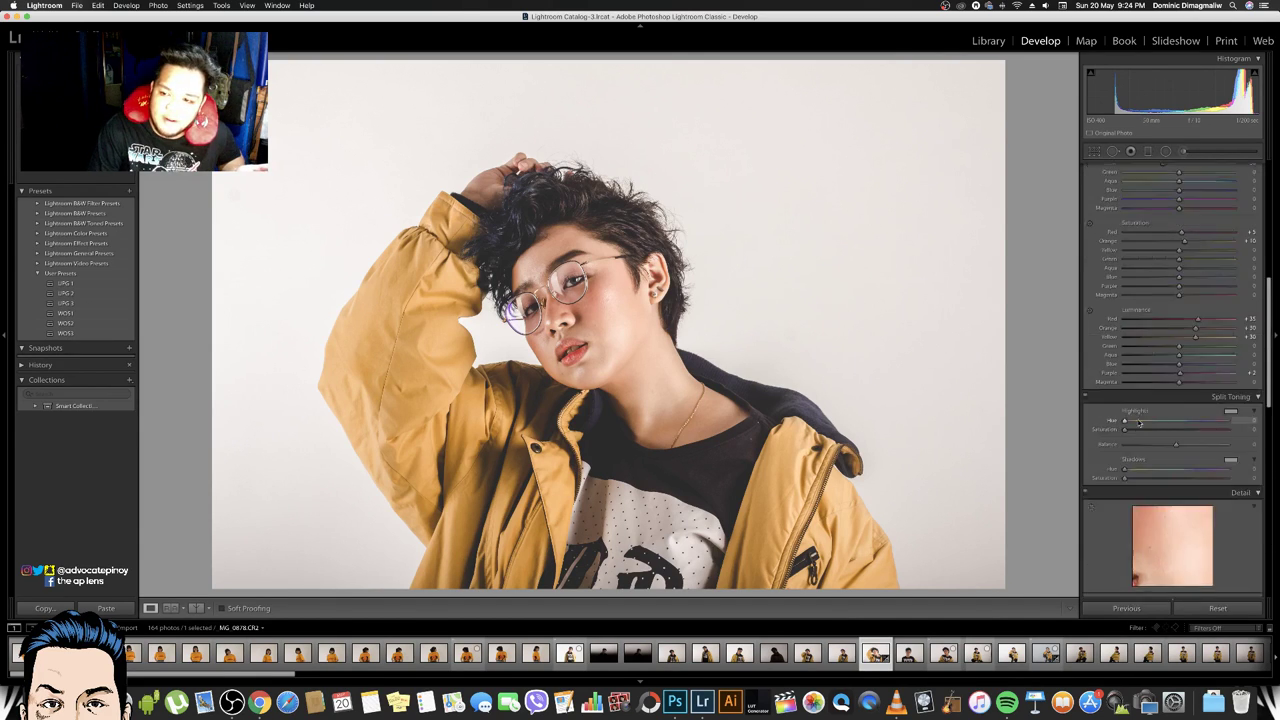
pyautogui.scroll(5, 1135, 425)
pyautogui.scroll(1, 1143, 418)
pyautogui.scroll(-1, 1184, 303)
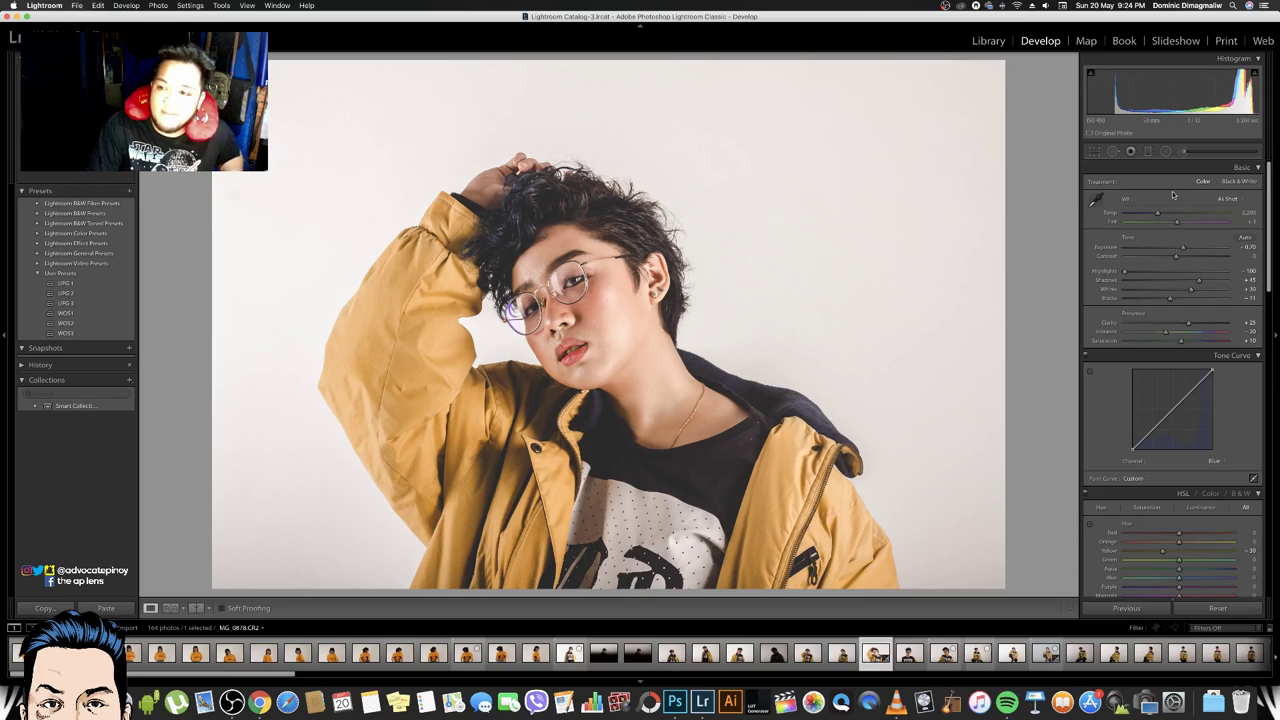
pyautogui.press('k')
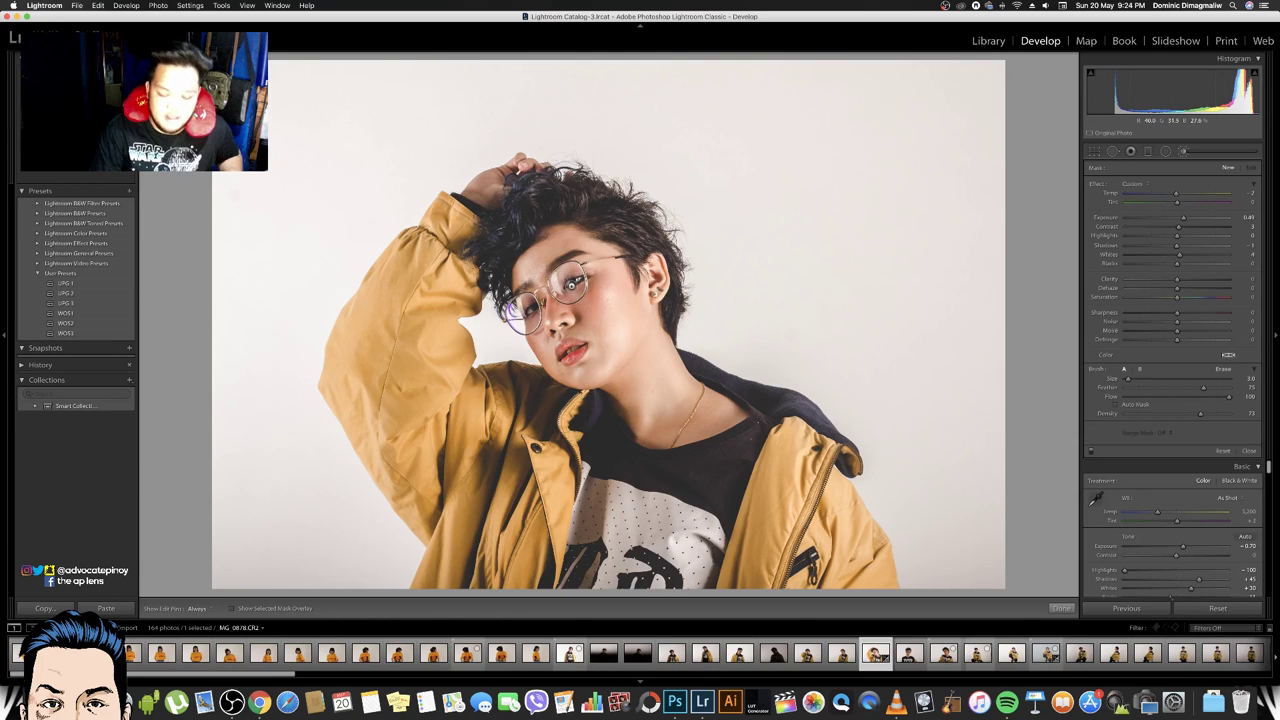
# Zoom the portrait to full size and pan left to the eyes
pyautogui.press('z')
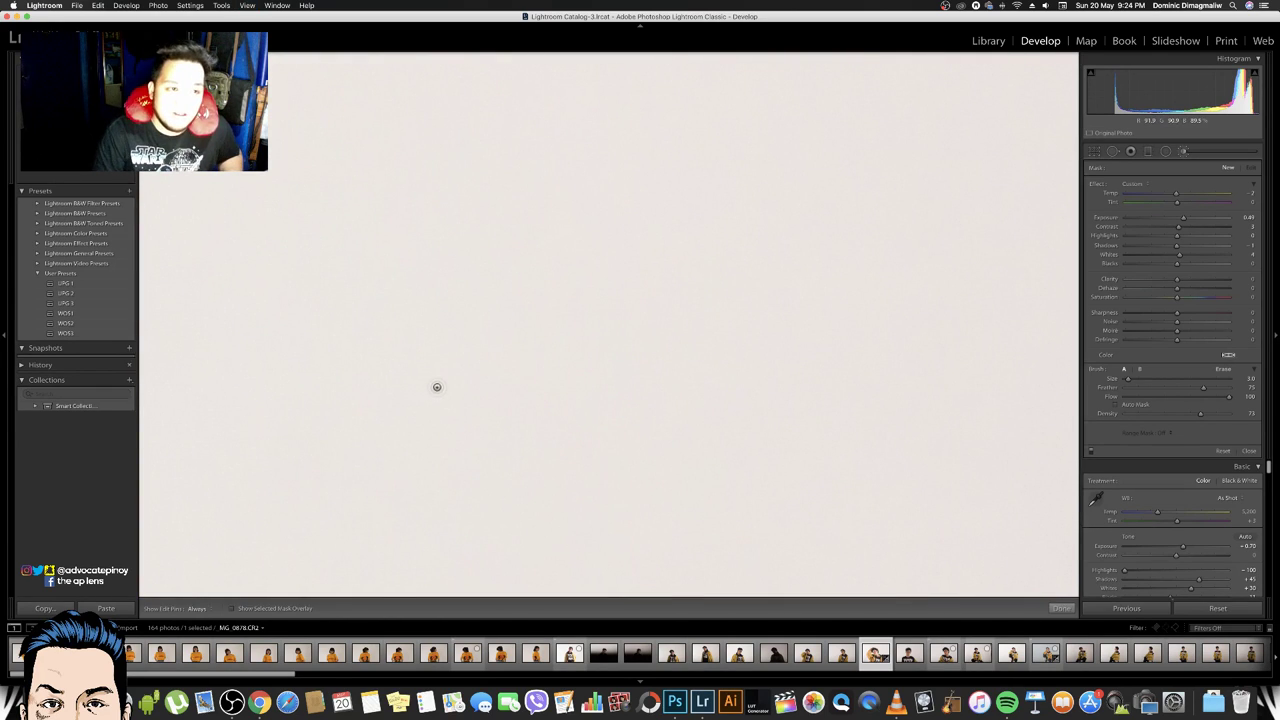
pyautogui.hscroll(-5, 608, 325)
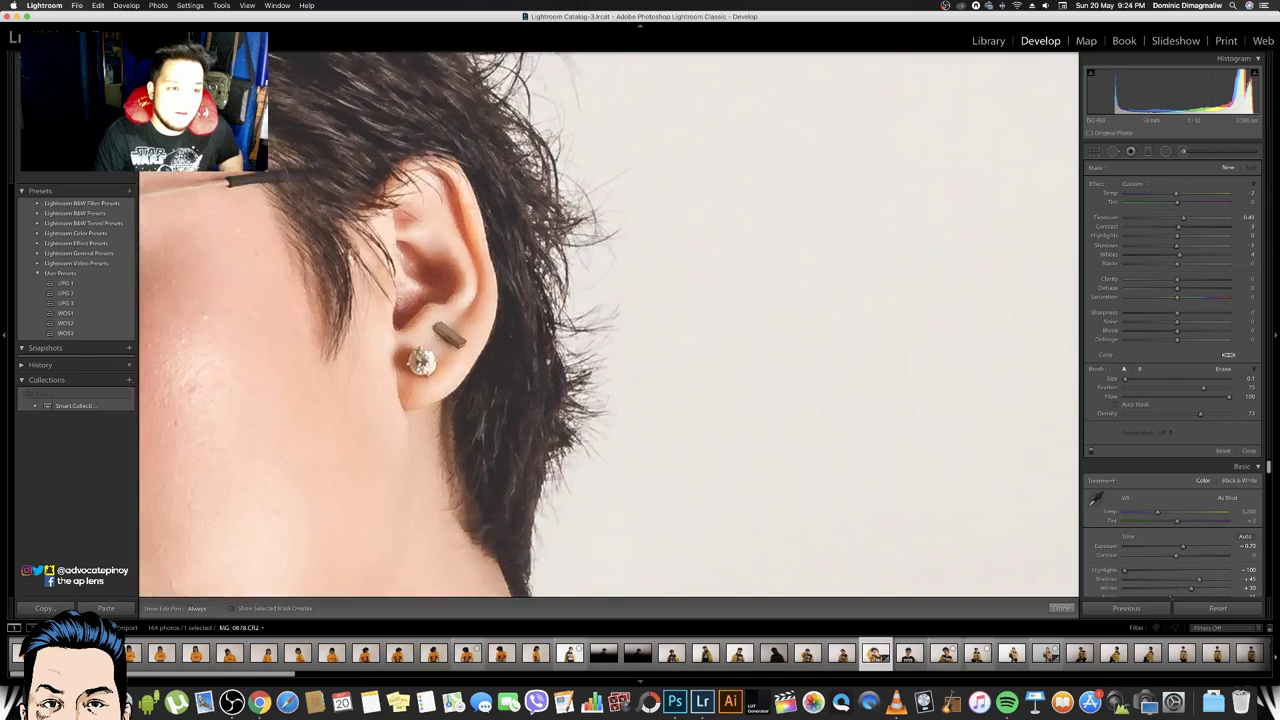
pyautogui.hscroll(-5, 608, 325)
pyautogui.hscroll(-3, 608, 325)
pyautogui.hscroll(-3, 608, 325)
pyautogui.hscroll(-3, 608, 325)
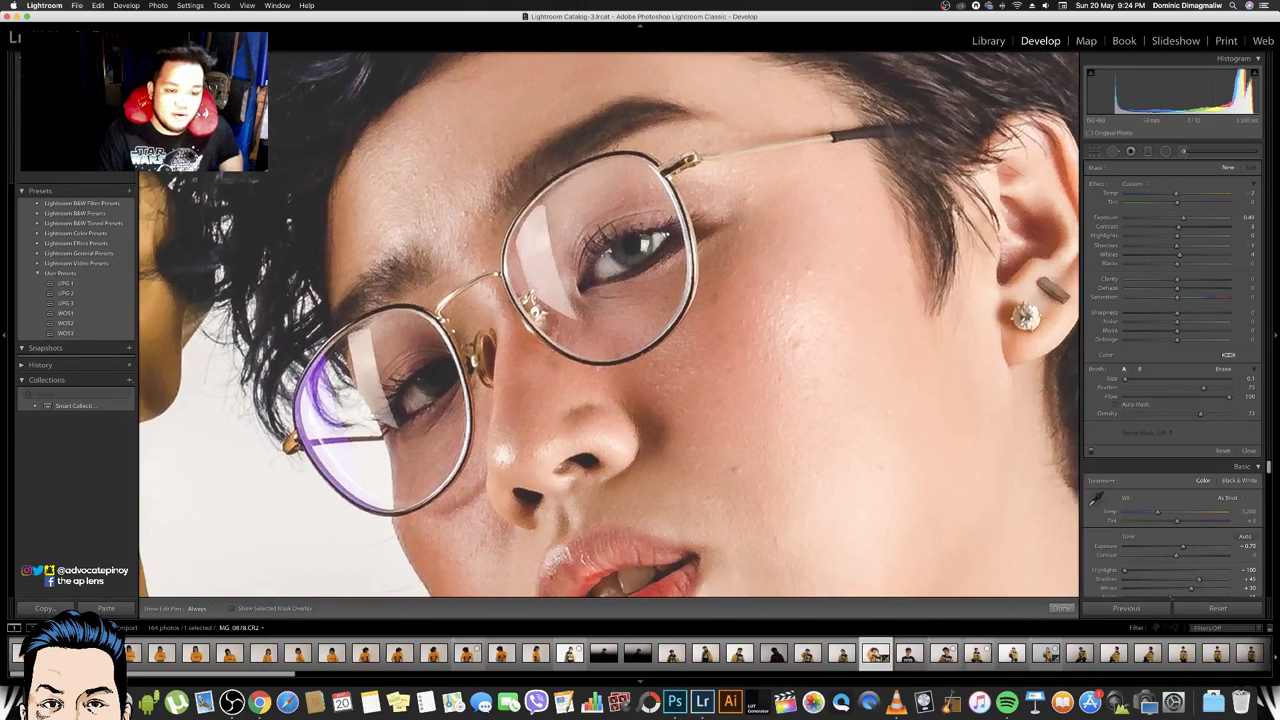
pyautogui.hscroll(-3, 608, 325)
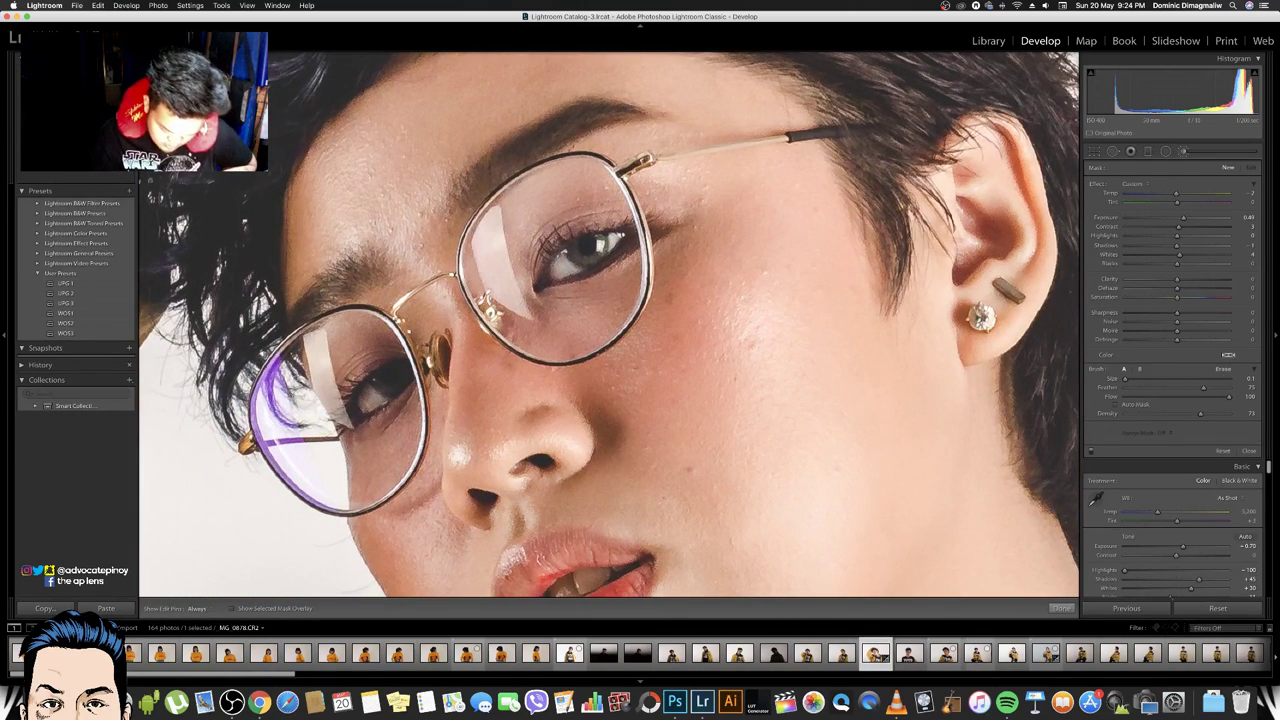
pyautogui.press('XF86AudioRaiseVolume')
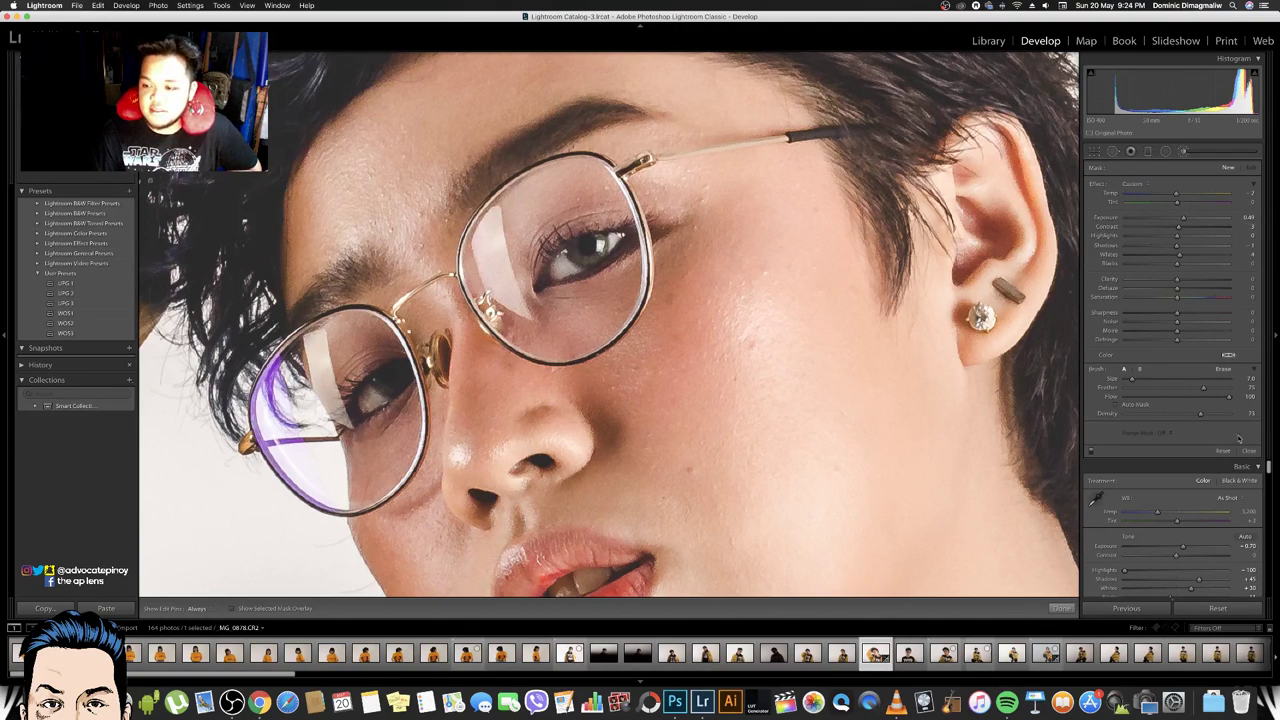
# Set the brush Exposure value to 0.30 in the brush settings
pyautogui.click(1248, 217)
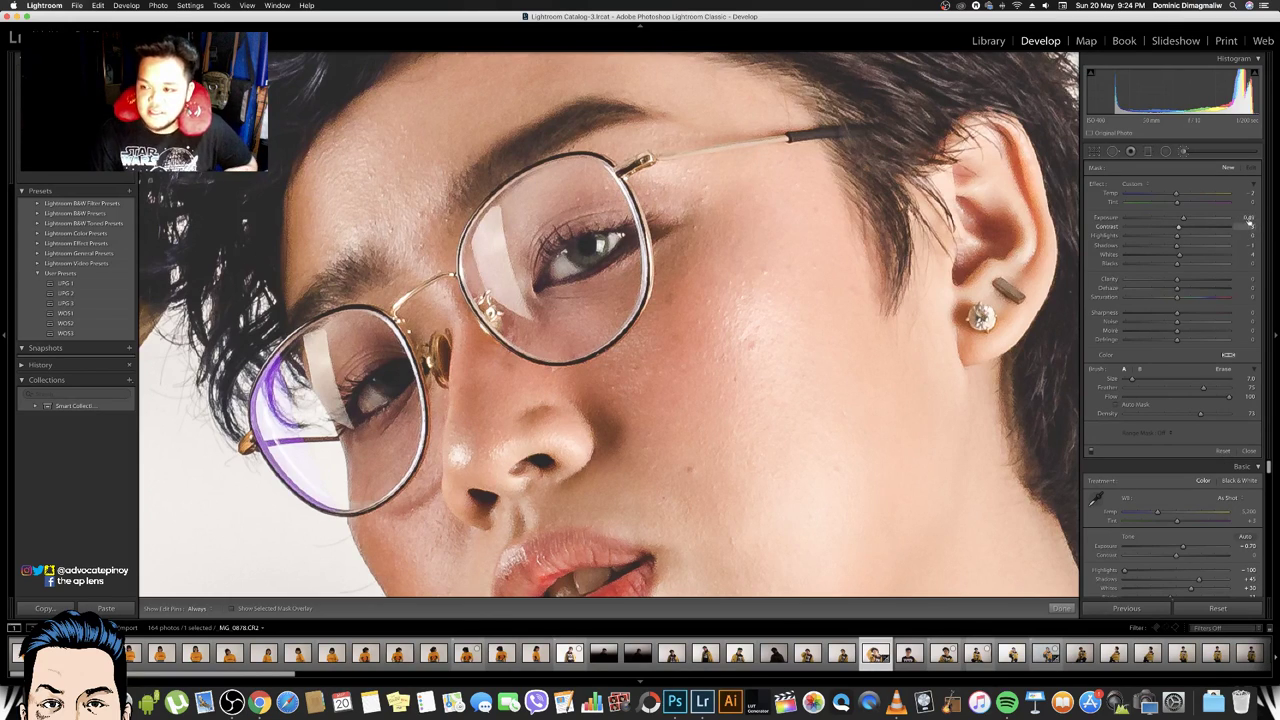
pyautogui.write('0')
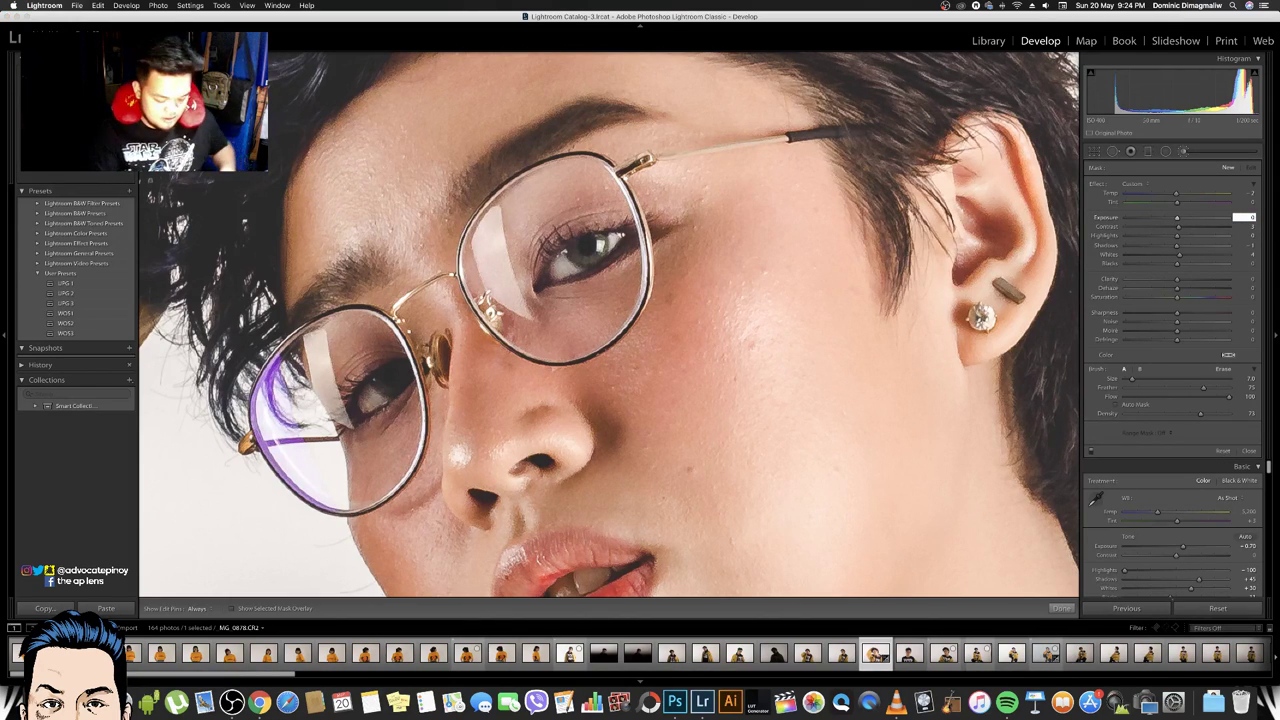
pyautogui.press('Tab')
pyautogui.press('Tab')
pyautogui.press('Tab')
pyautogui.press('Tab')
pyautogui.press('Tab')
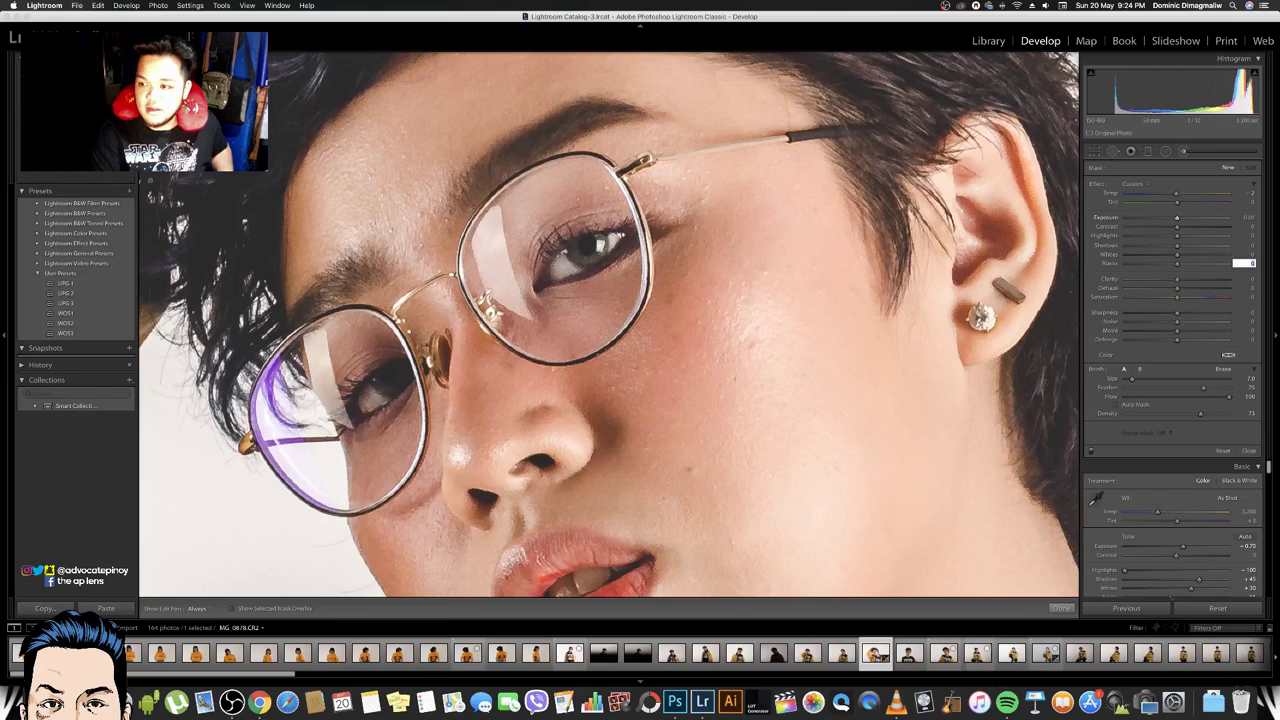
pyautogui.press('Tab')
pyautogui.press('Tab')
pyautogui.press('Tab')
pyautogui.press('Tab')
pyautogui.press('Tab')
pyautogui.press('Tab')
pyautogui.press('Tab')
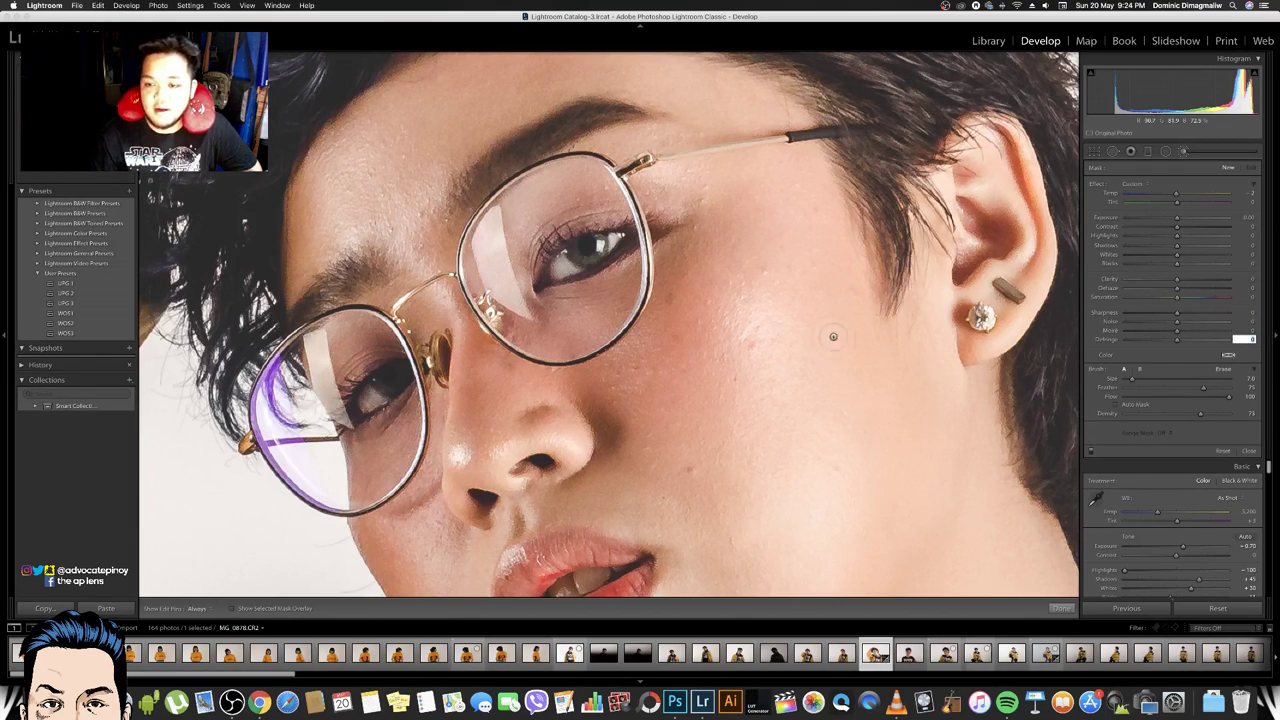
pyautogui.click(1178, 222)
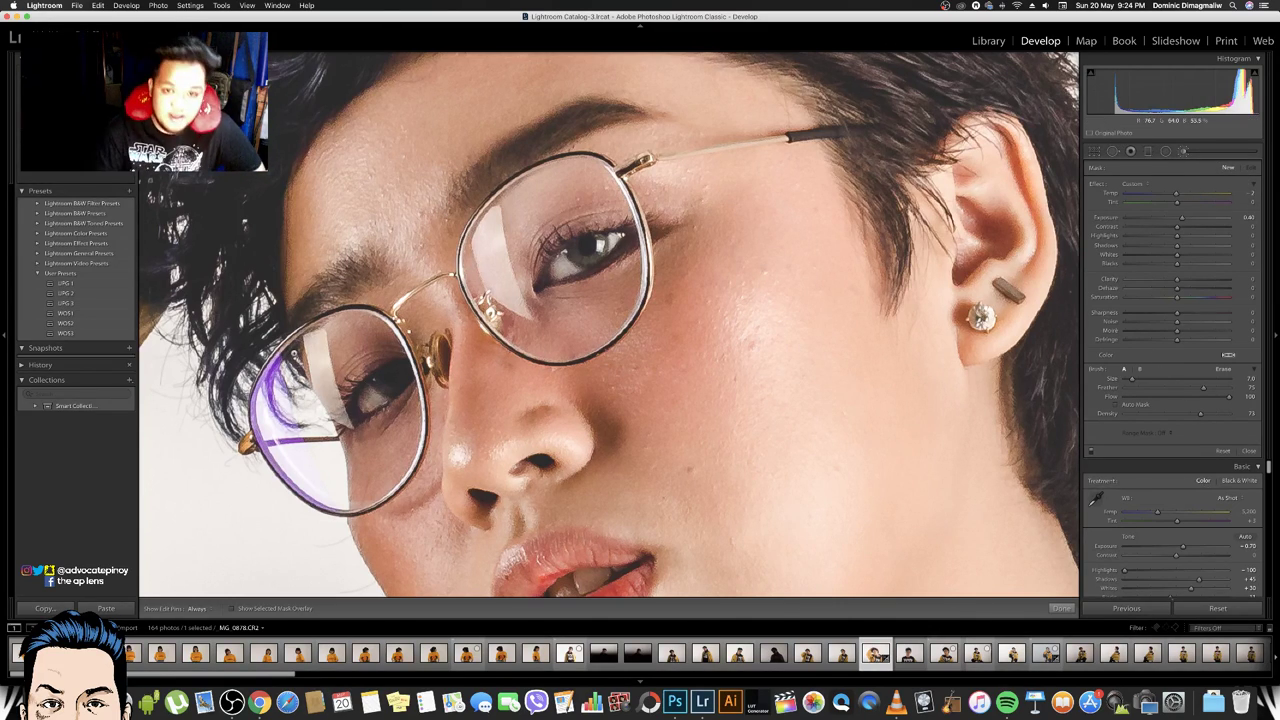
# Resize the brush and paint an exposure mask over the first eye
pyautogui.press('[')
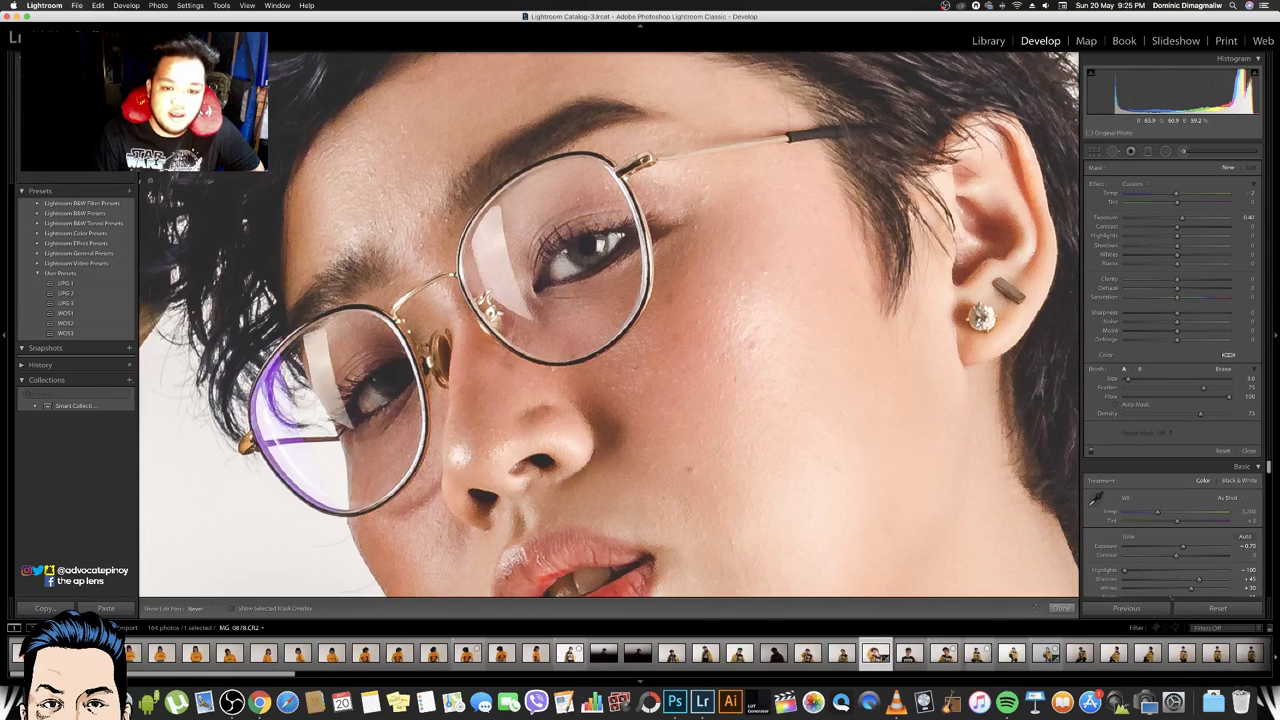
pyautogui.click(562, 259)
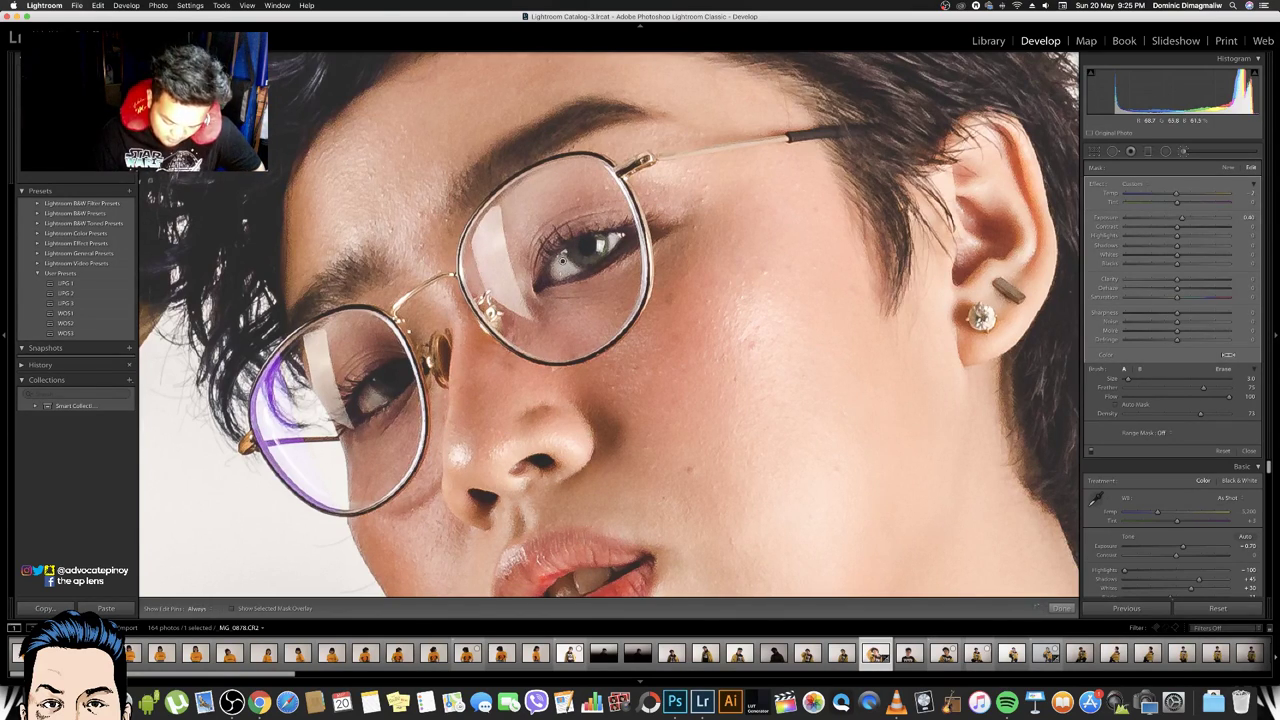
pyautogui.press(']')
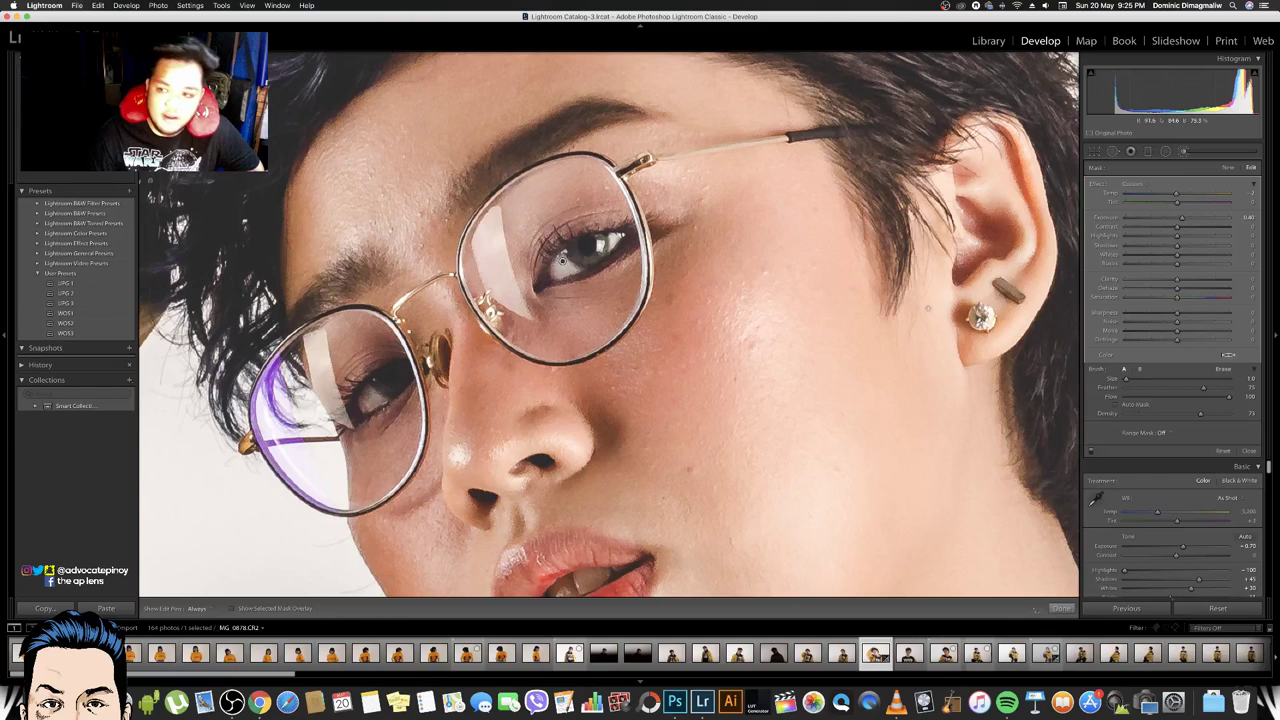
pyautogui.click(1229, 168)
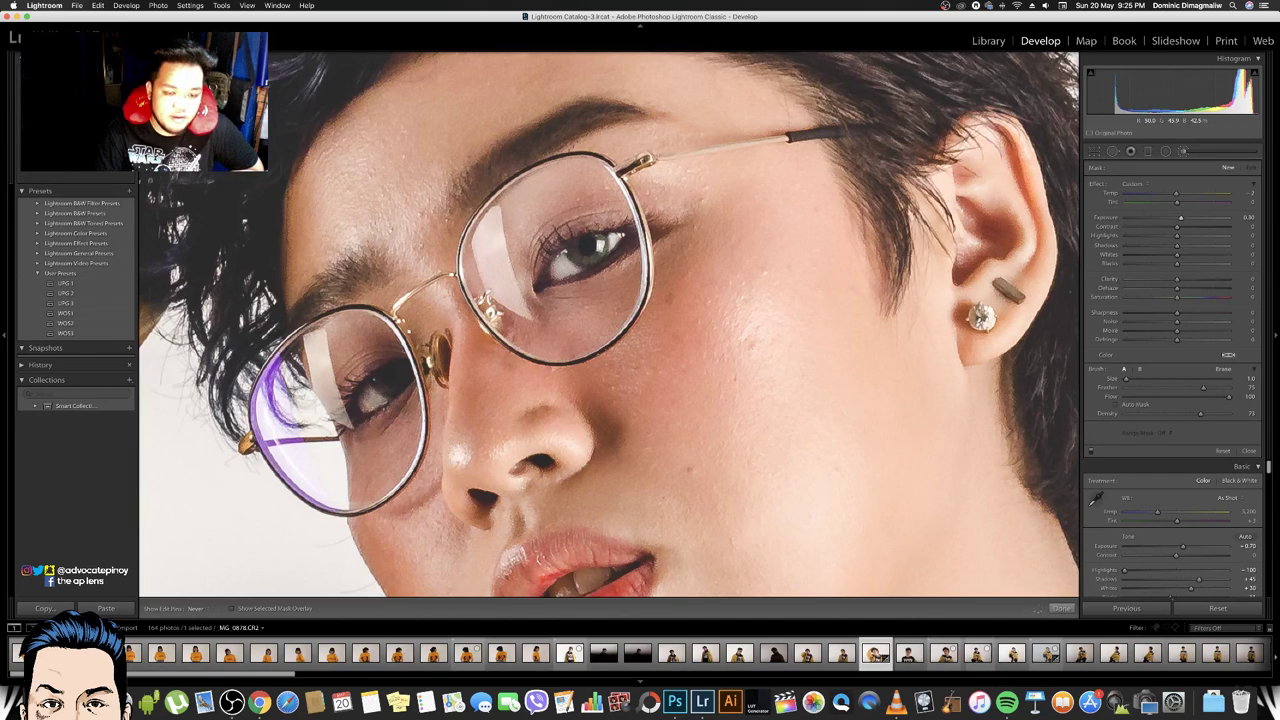
pyautogui.click(562, 260)
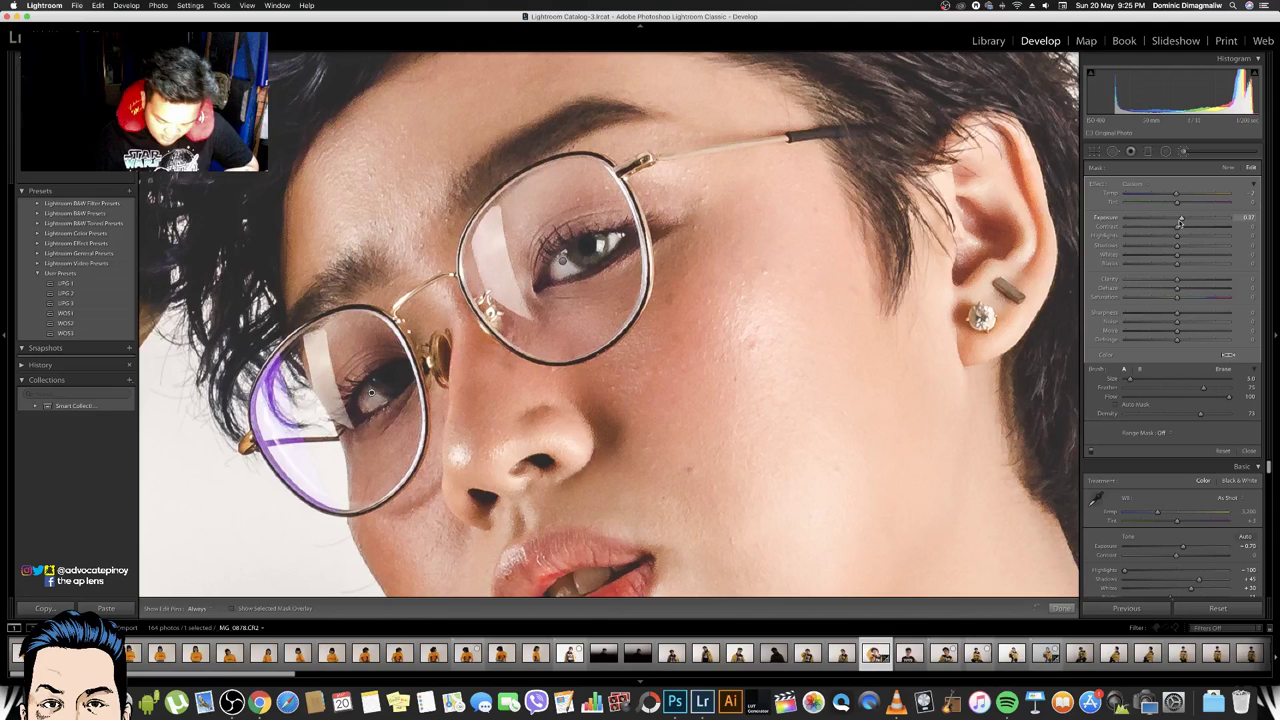
# Add another brush mask on the other eye, toggling edit pins with H to check
pyautogui.press('XF86AudioLowerVolume')
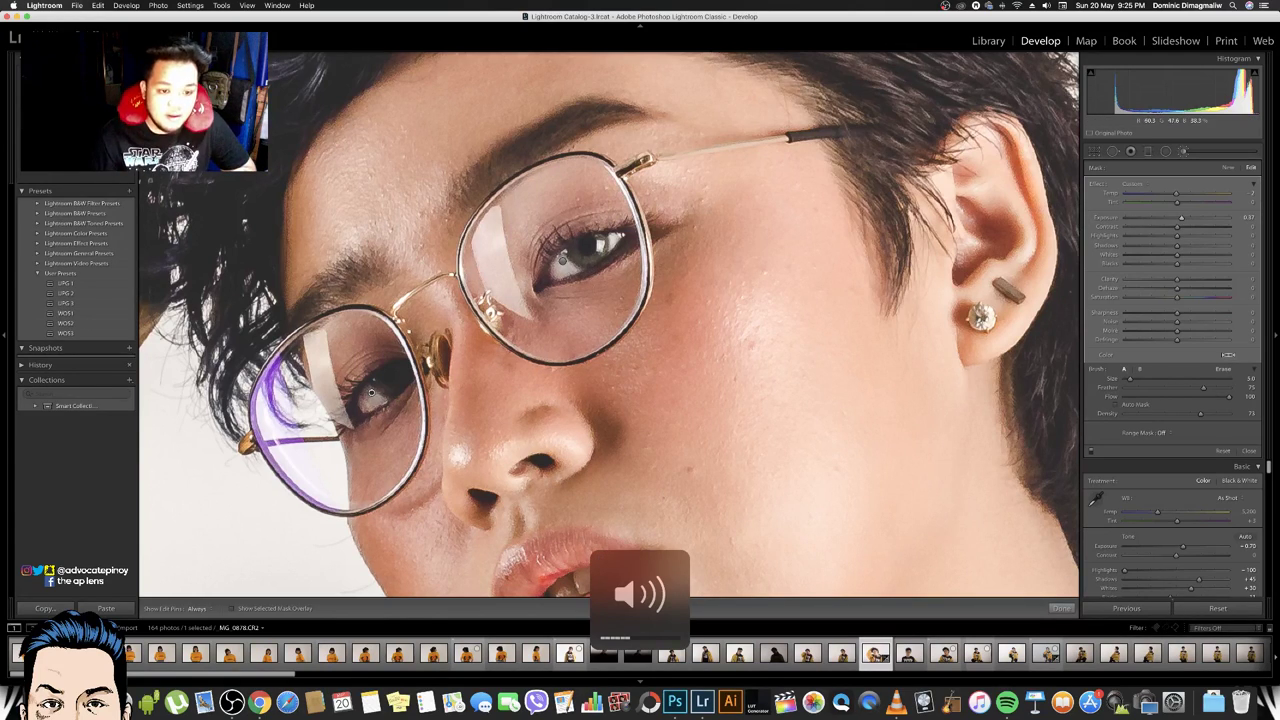
pyautogui.press('h')
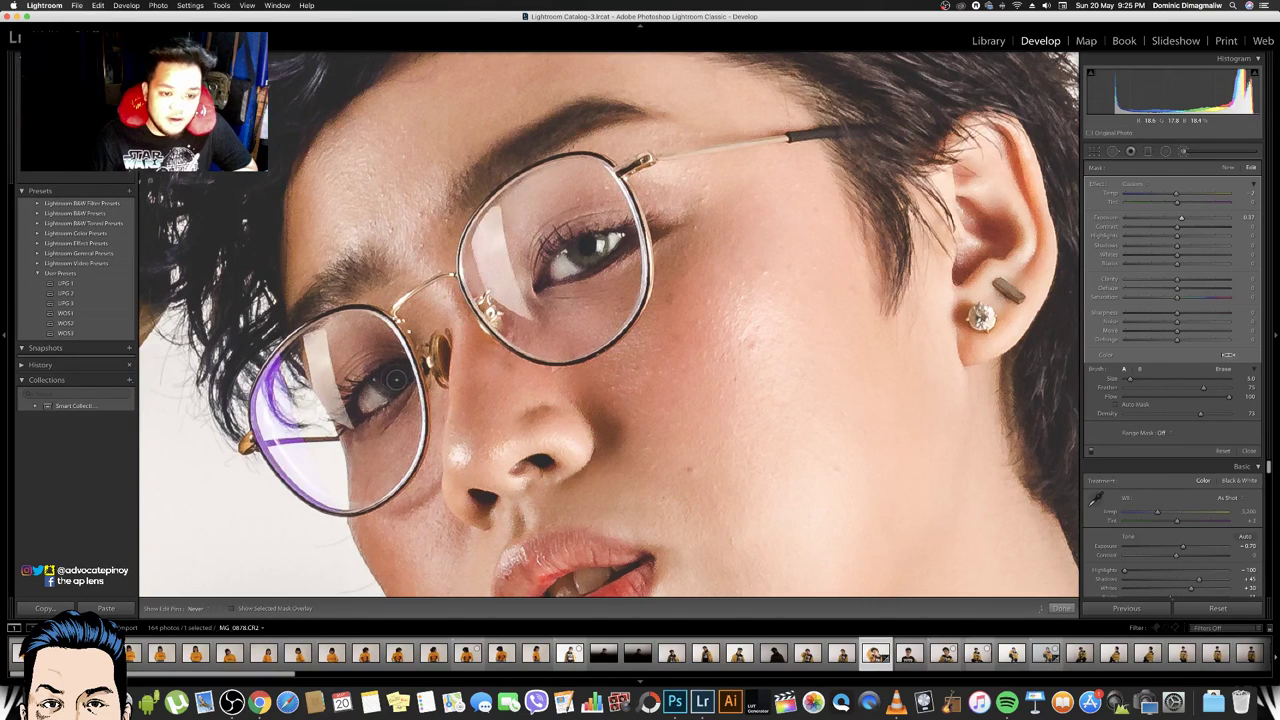
pyautogui.press('h')
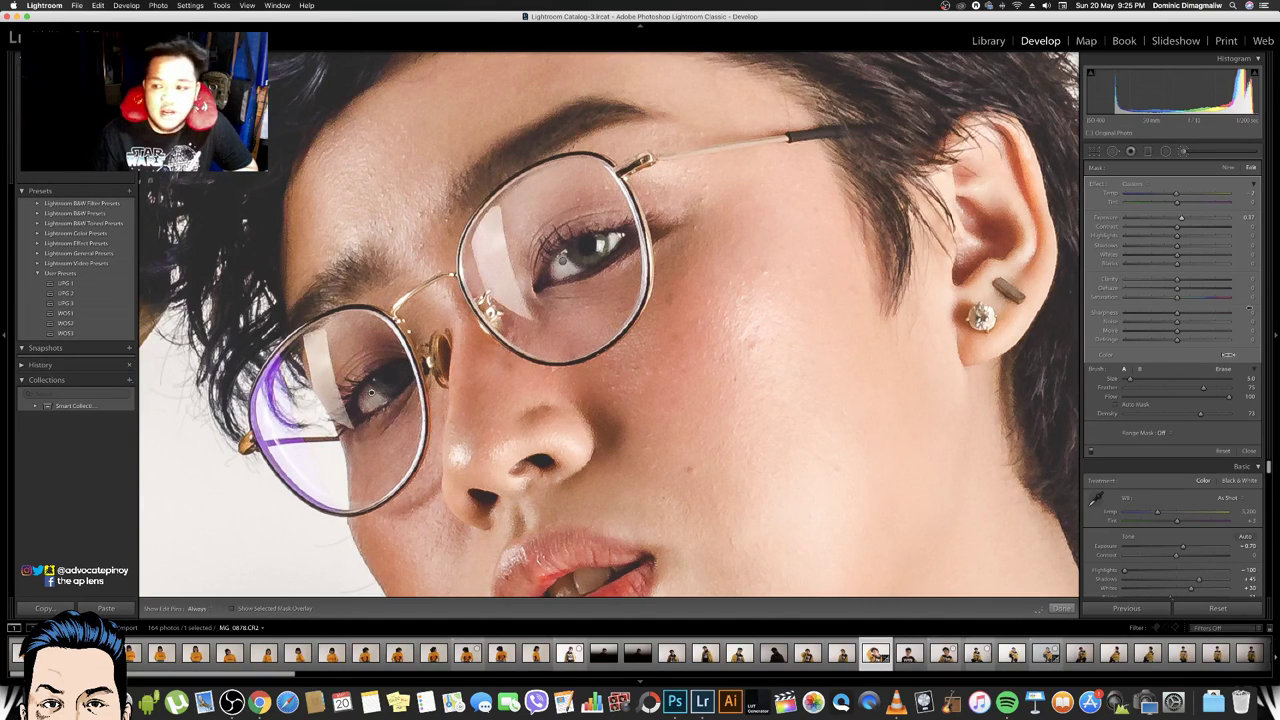
pyautogui.click(1226, 168)
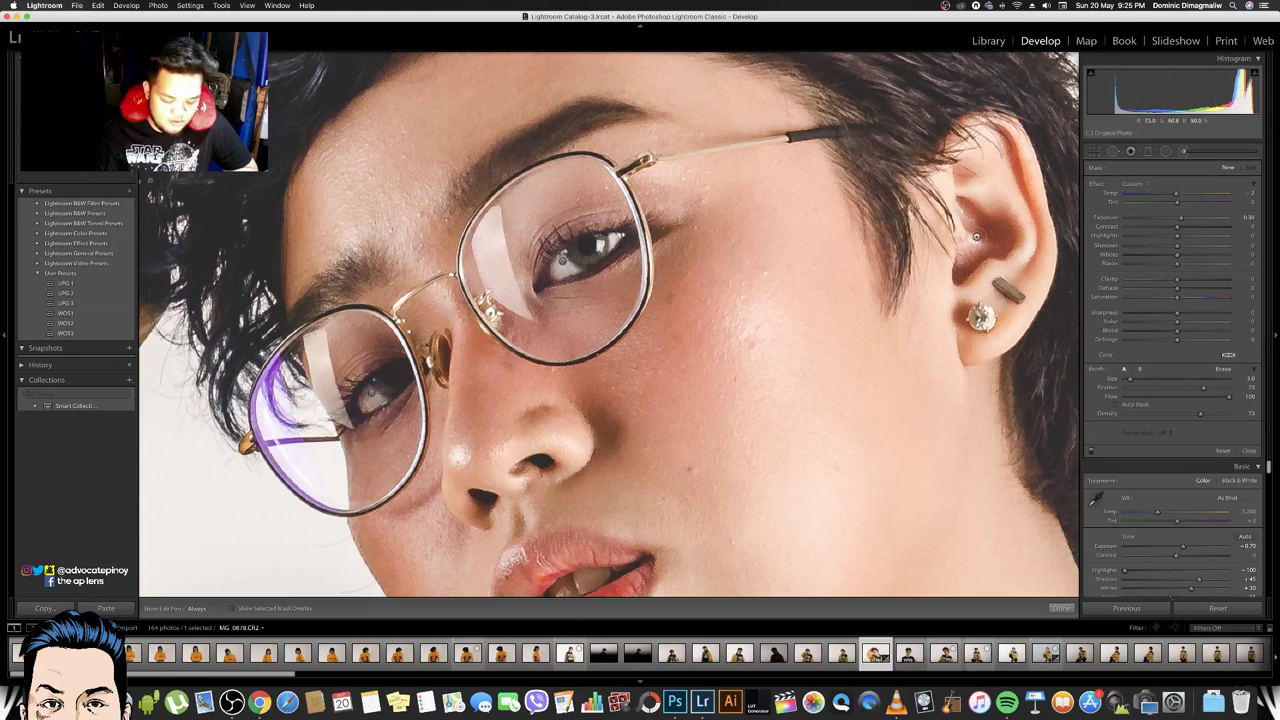
pyautogui.press('XF86AudioRaiseVolume')
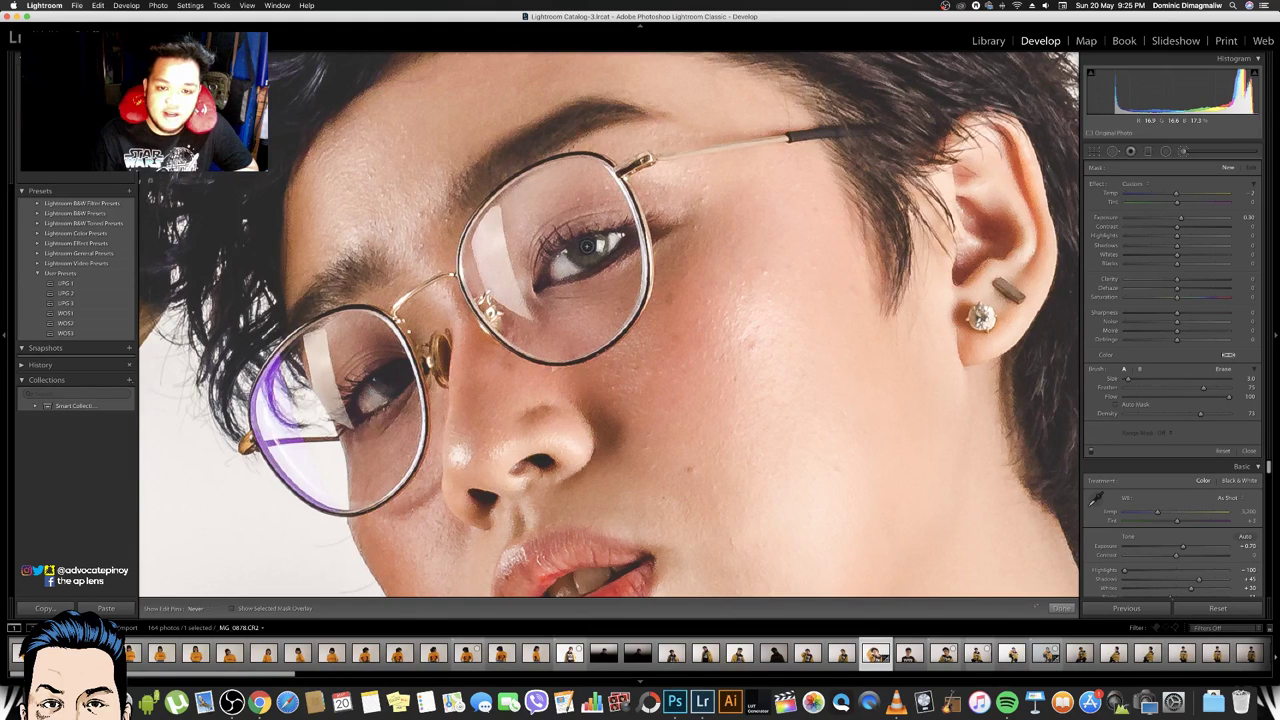
pyautogui.click(587, 246)
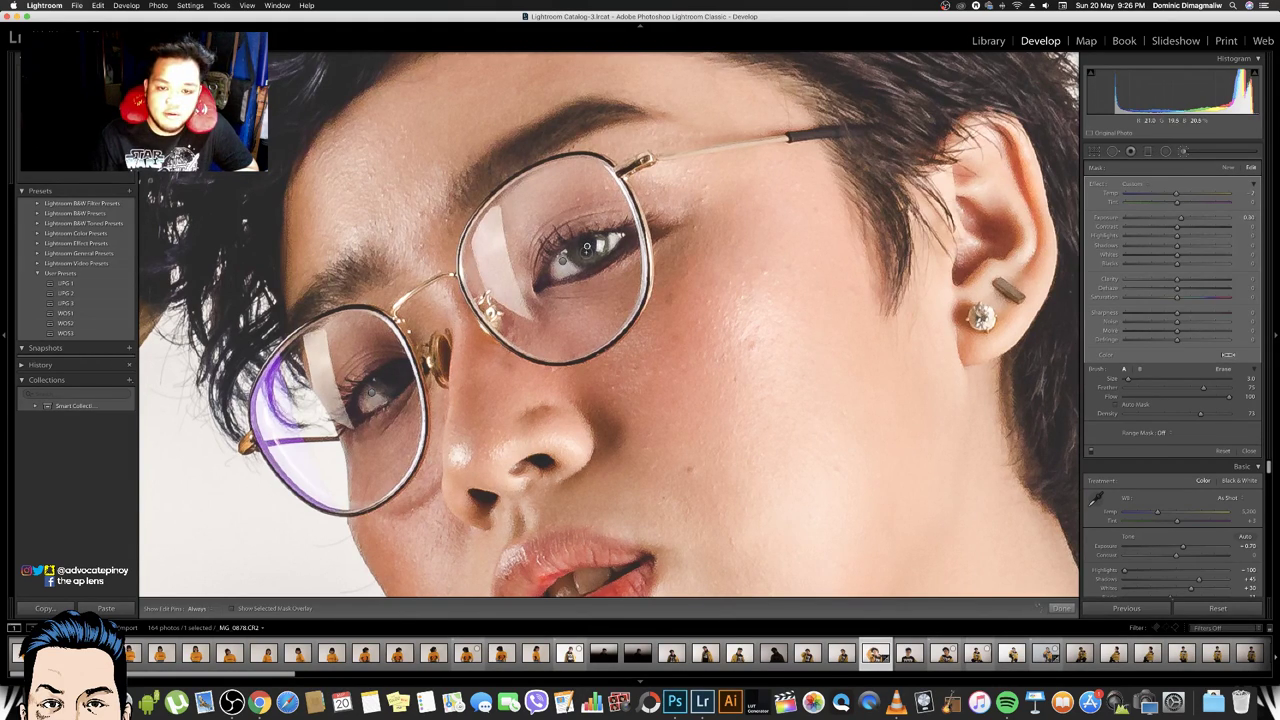
pyautogui.press('h')
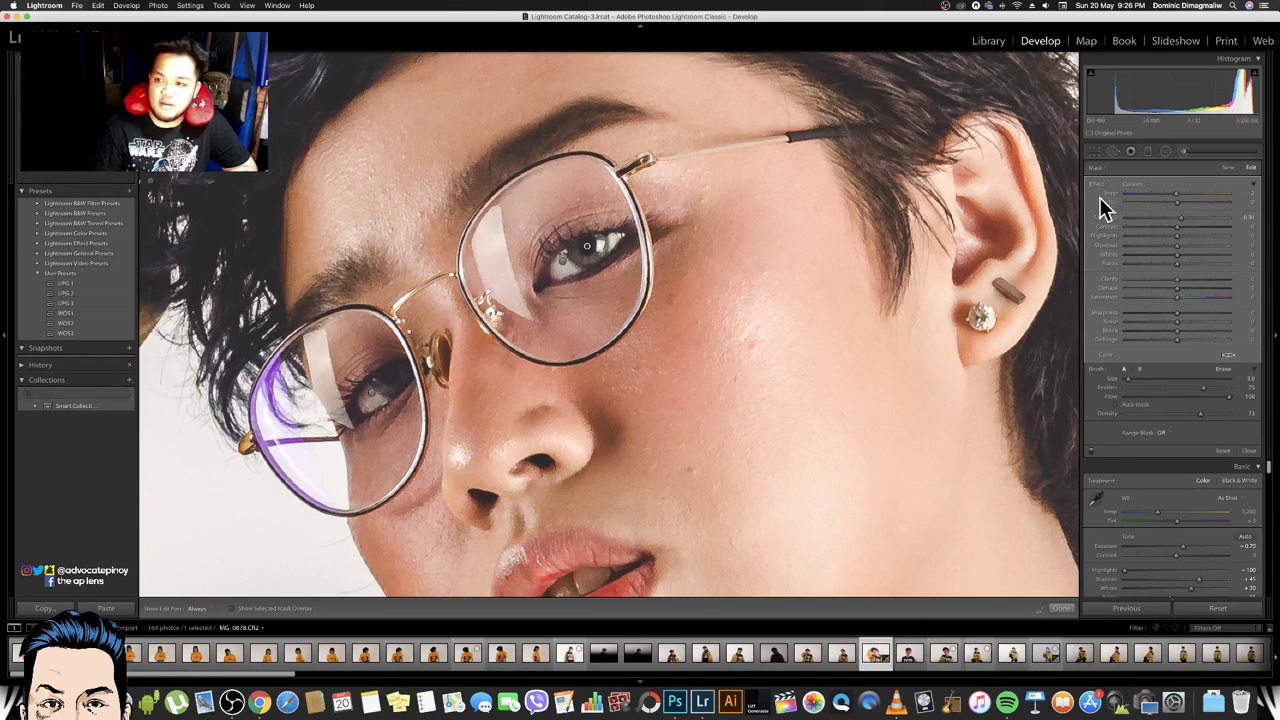
# Heal a cheek blemish with Spot Removal, delete the spot, and finish with Done
pyautogui.click(1112, 151)
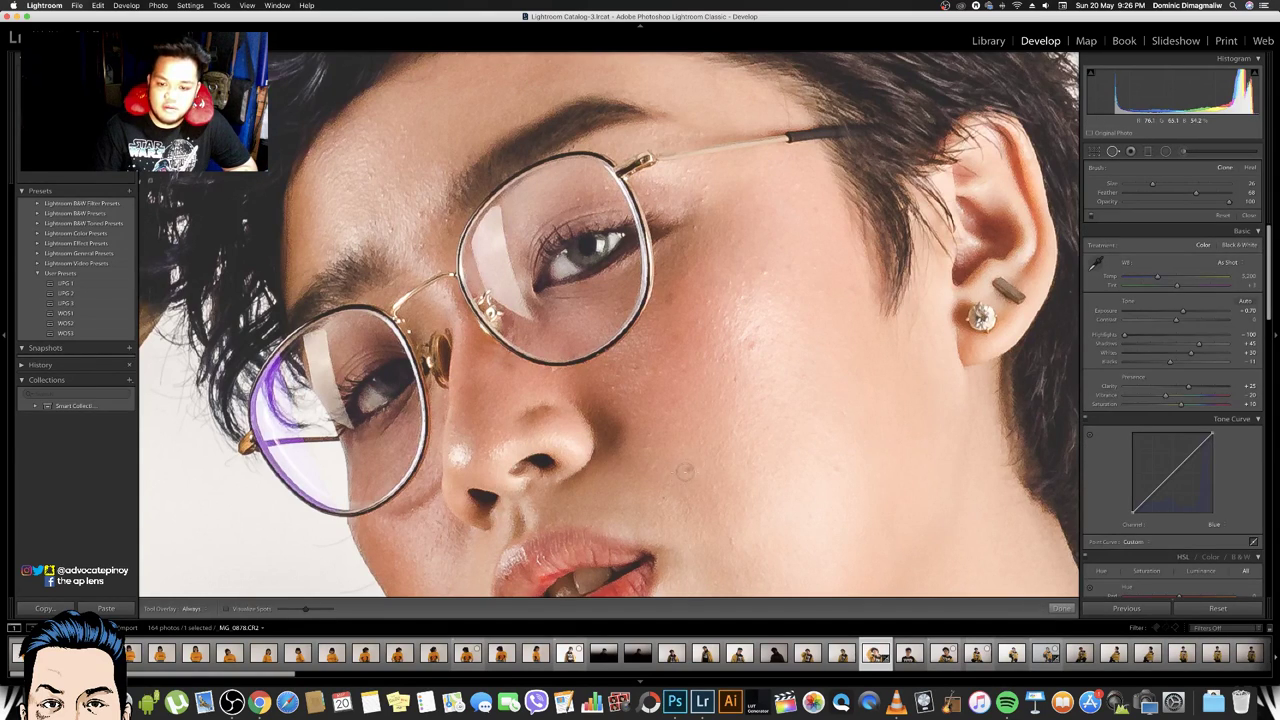
pyautogui.moveTo(685, 470); pyautogui.dragTo(710, 469)
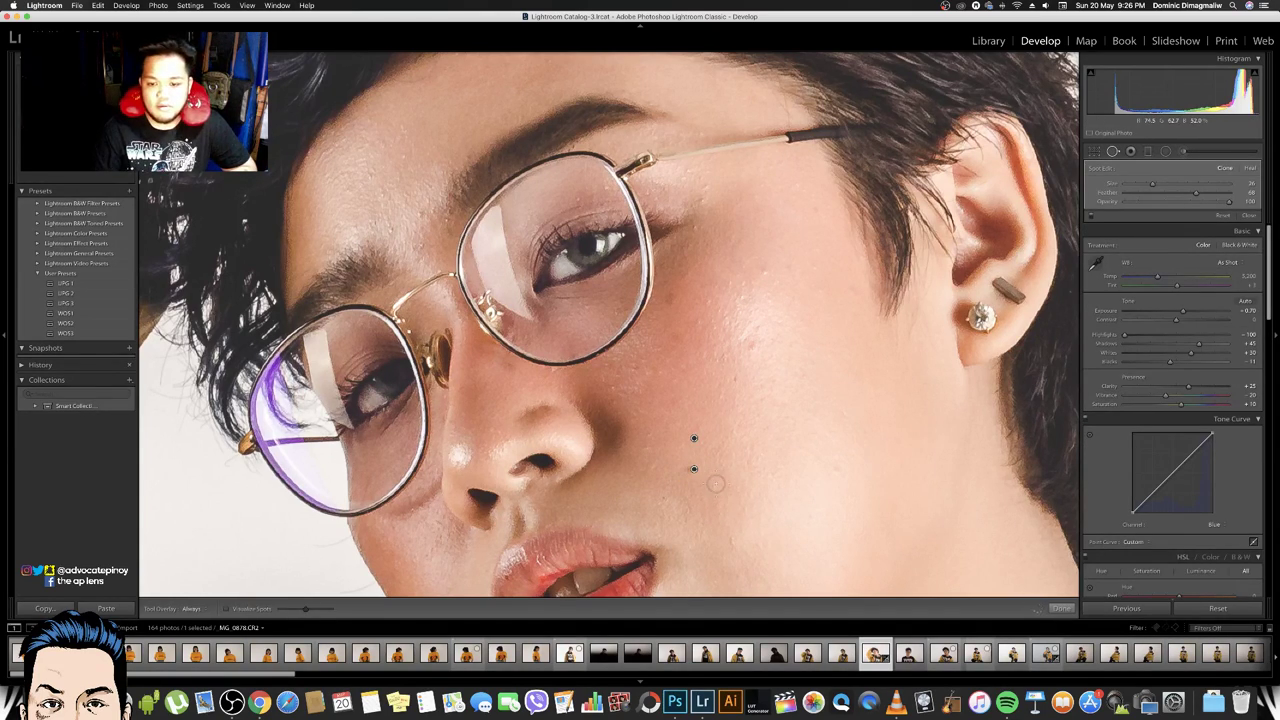
pyautogui.press('Delete')
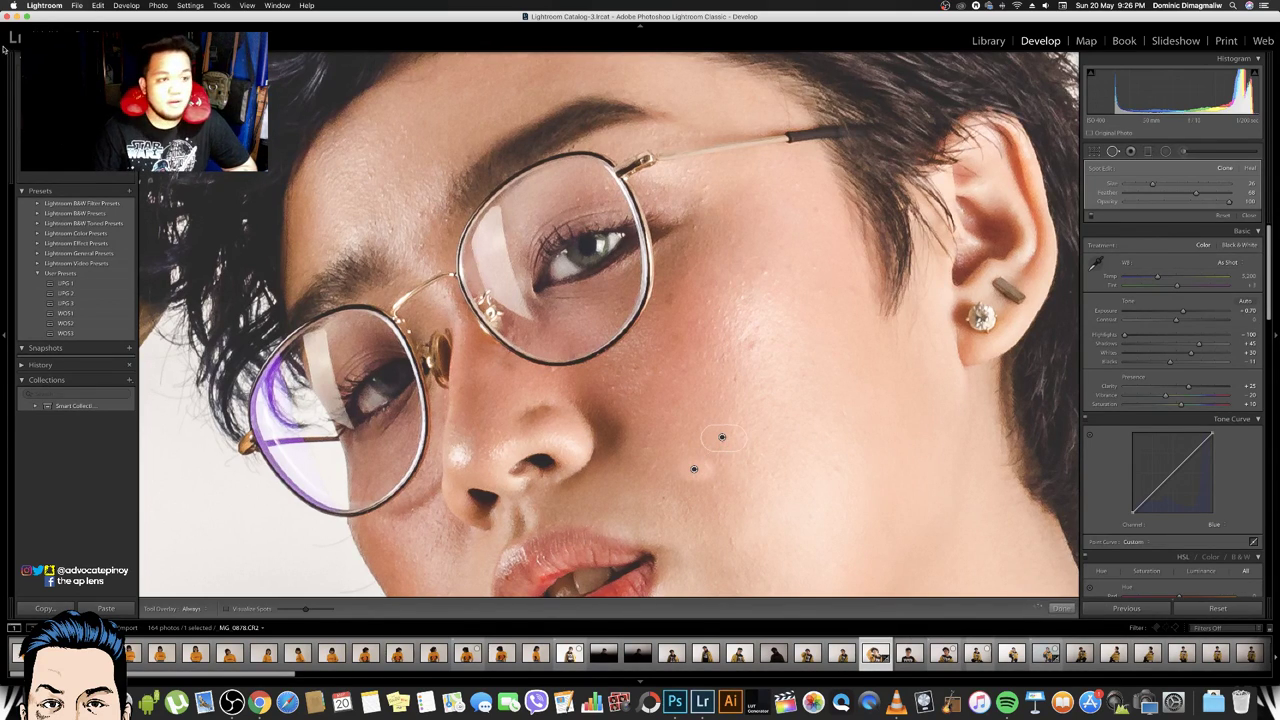
pyautogui.press('z')
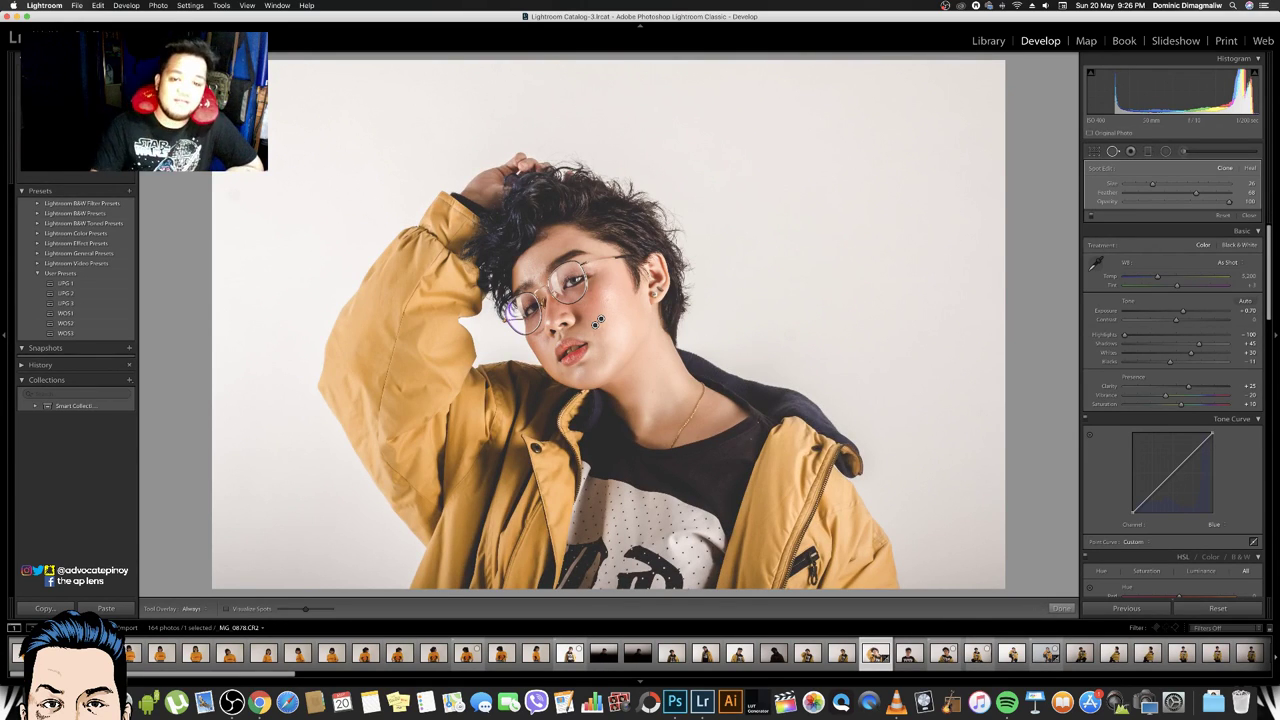
pyautogui.click(1062, 608)
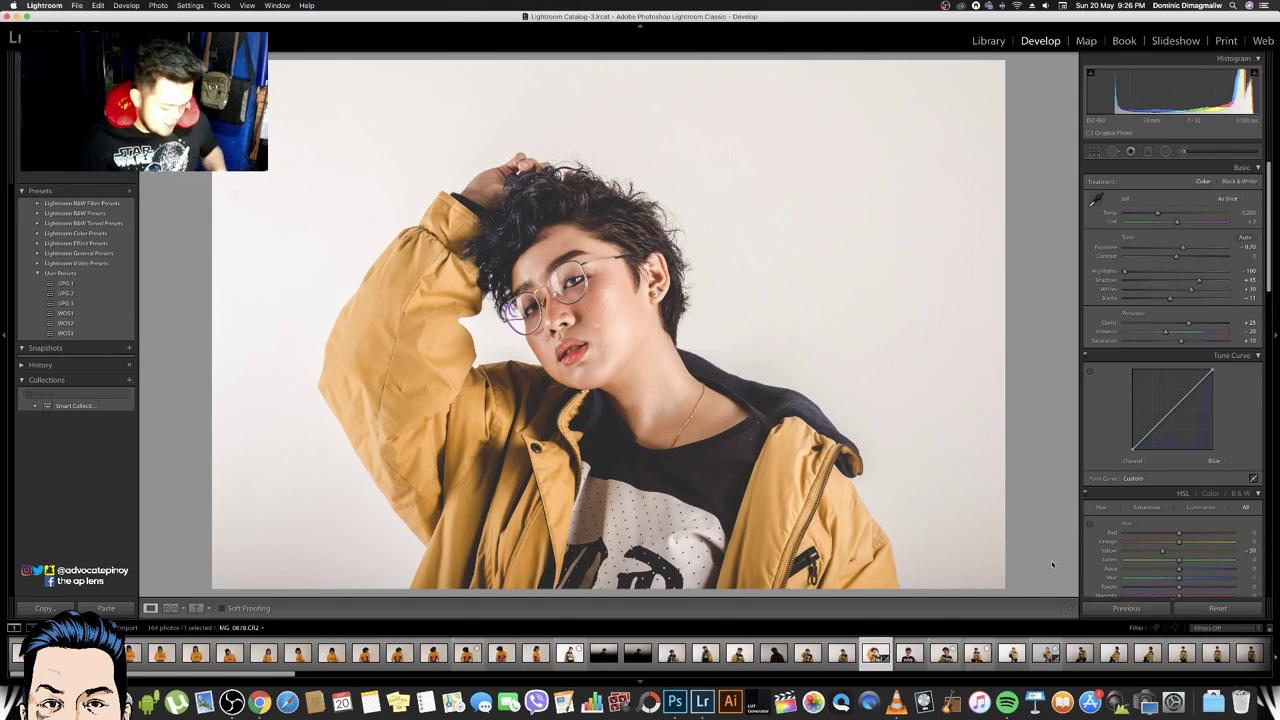
# Undo the spot removal and brush strokes, reselect Spot Removal, and redo the last brush stroke
pyautogui.press('super+z')
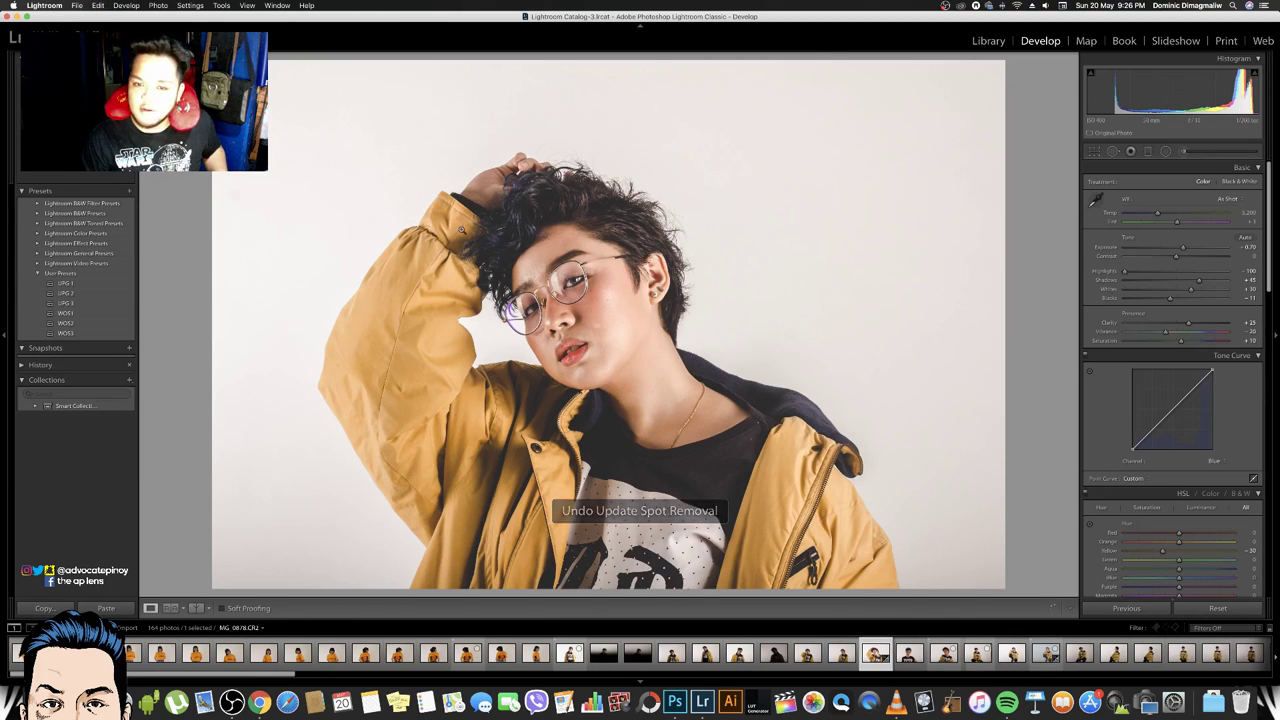
pyautogui.press('super+z')
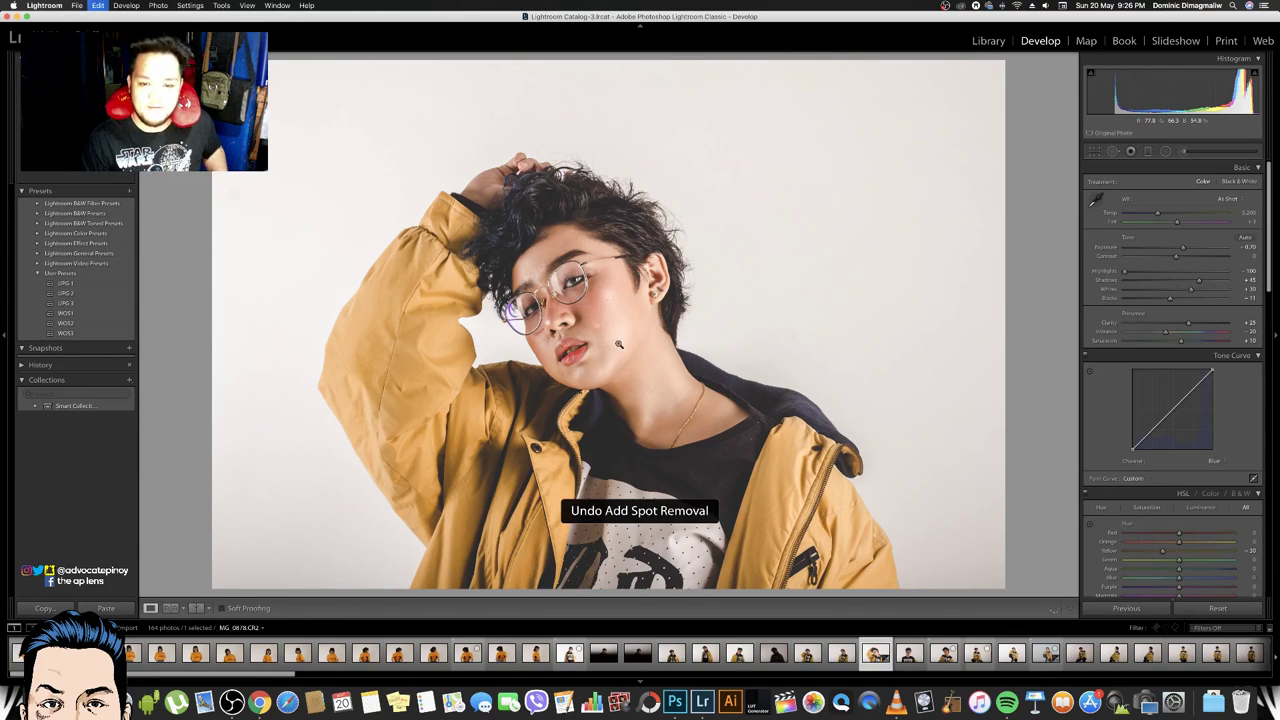
pyautogui.press('super+z')
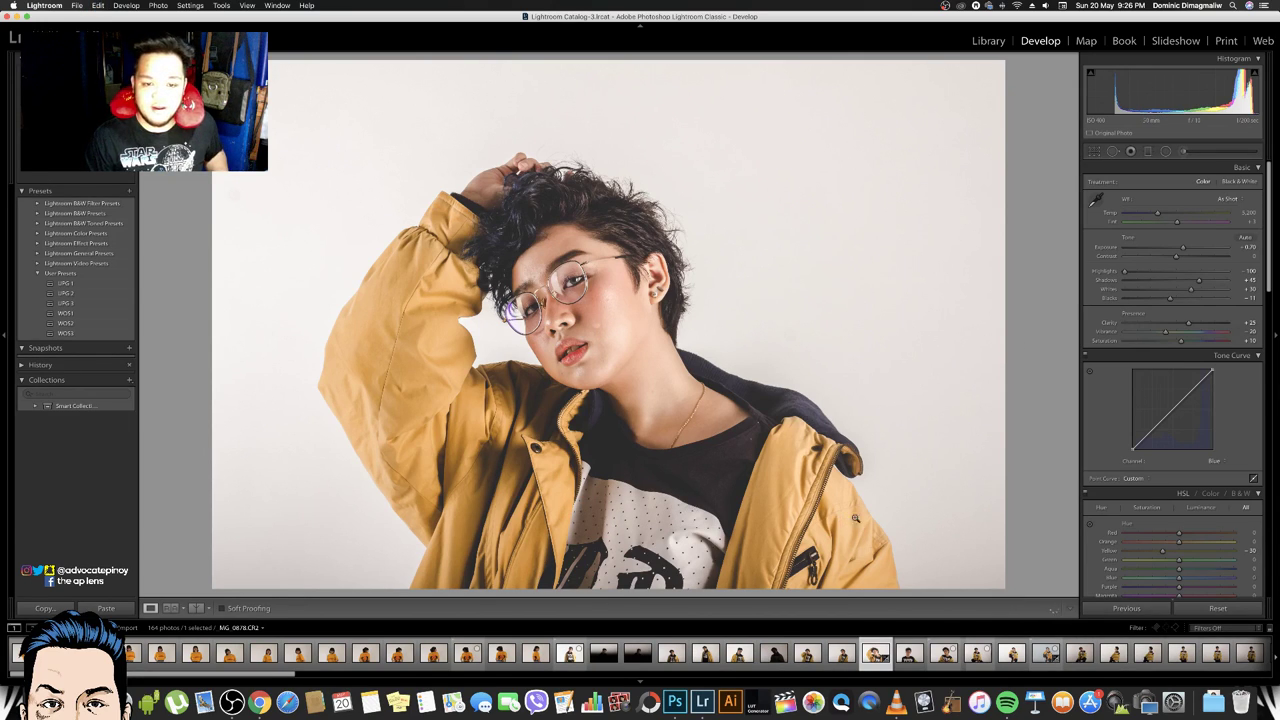
pyautogui.click(1112, 152)
pyautogui.press('super+z')
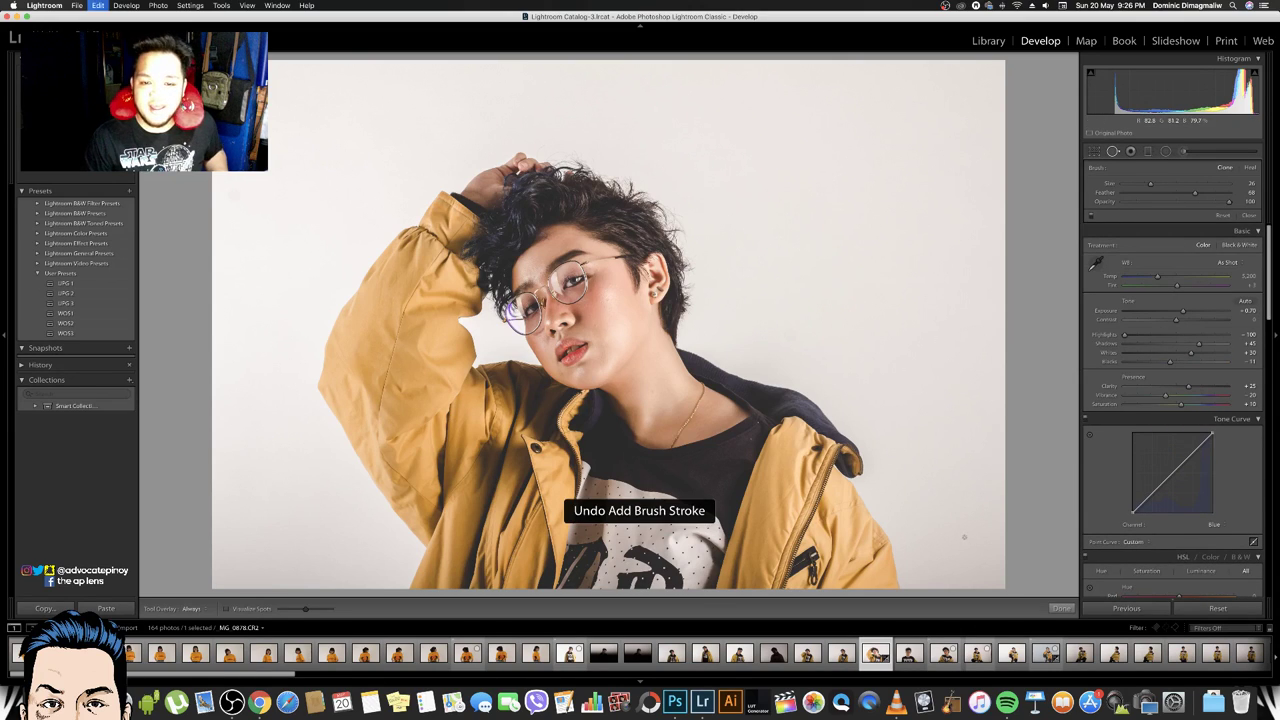
pyautogui.press('super+shift+z')
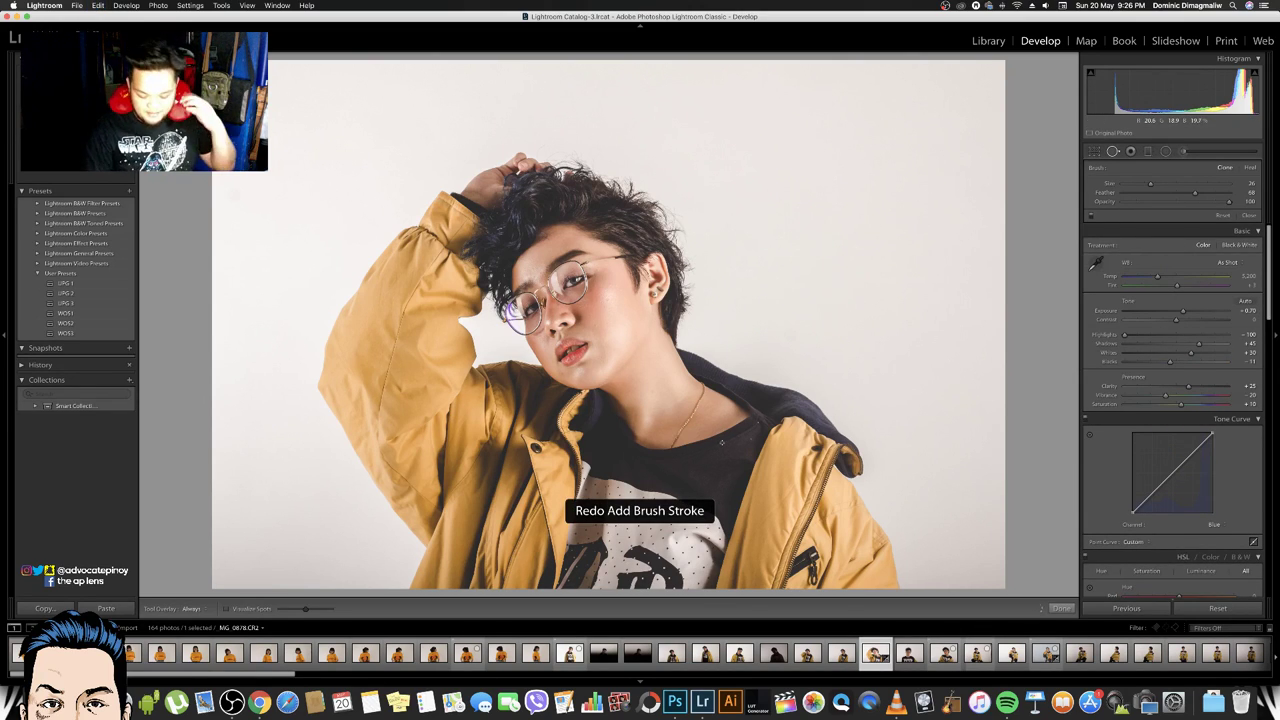
pyautogui.press('XF86AudioLowerVolume')
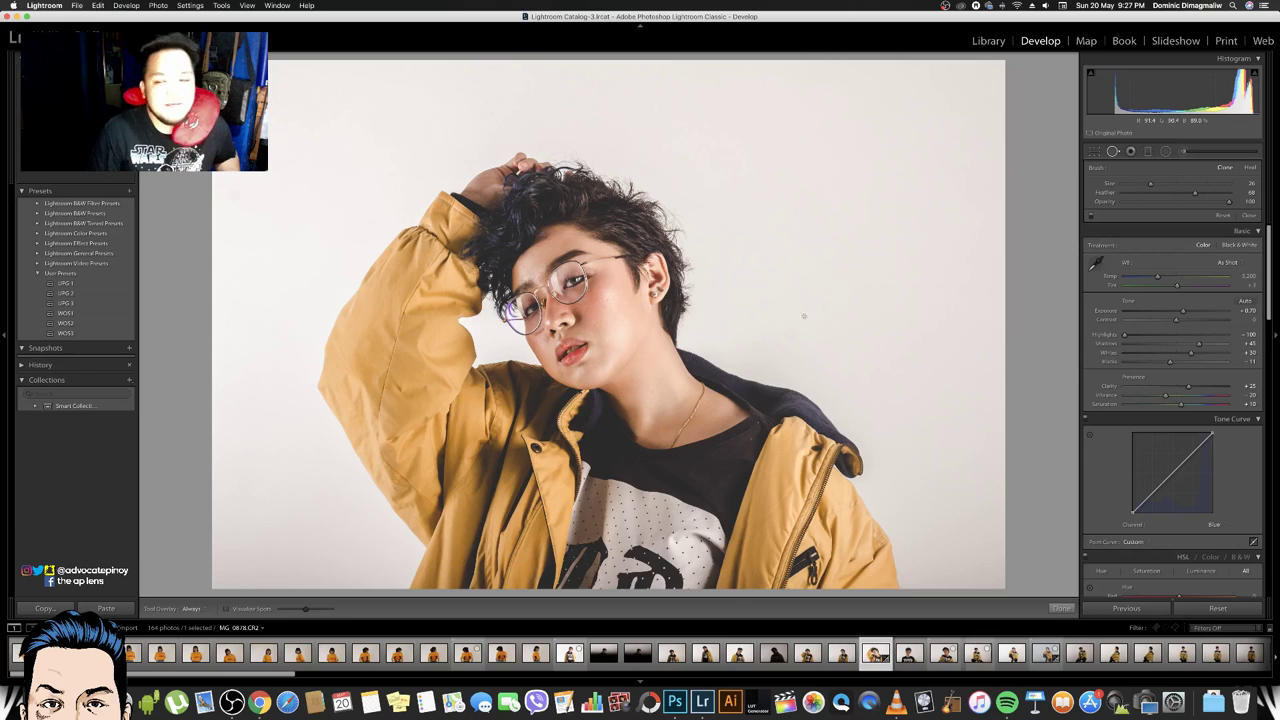
# Switch the Tone Curve channel to RGB, exit Spot Removal, and open the Adjustment Brush
pyautogui.click(1214, 525)
pyautogui.click(1215, 500)
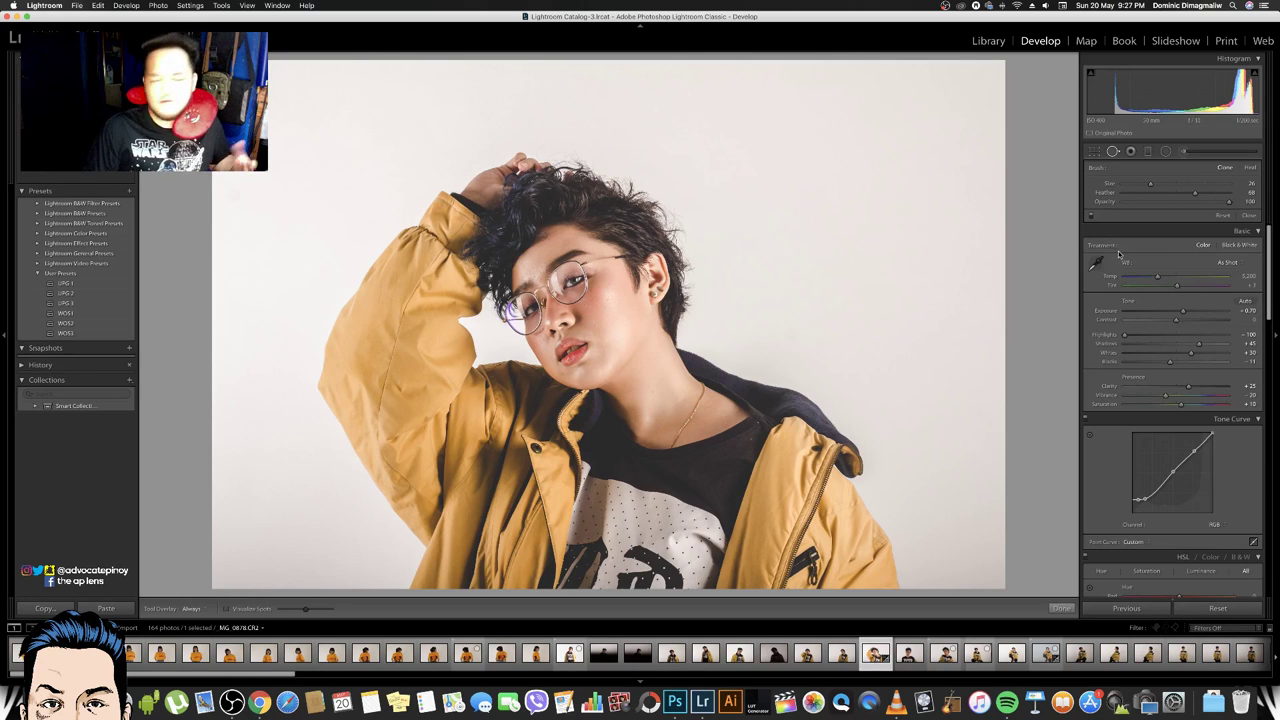
pyautogui.click(1061, 609)
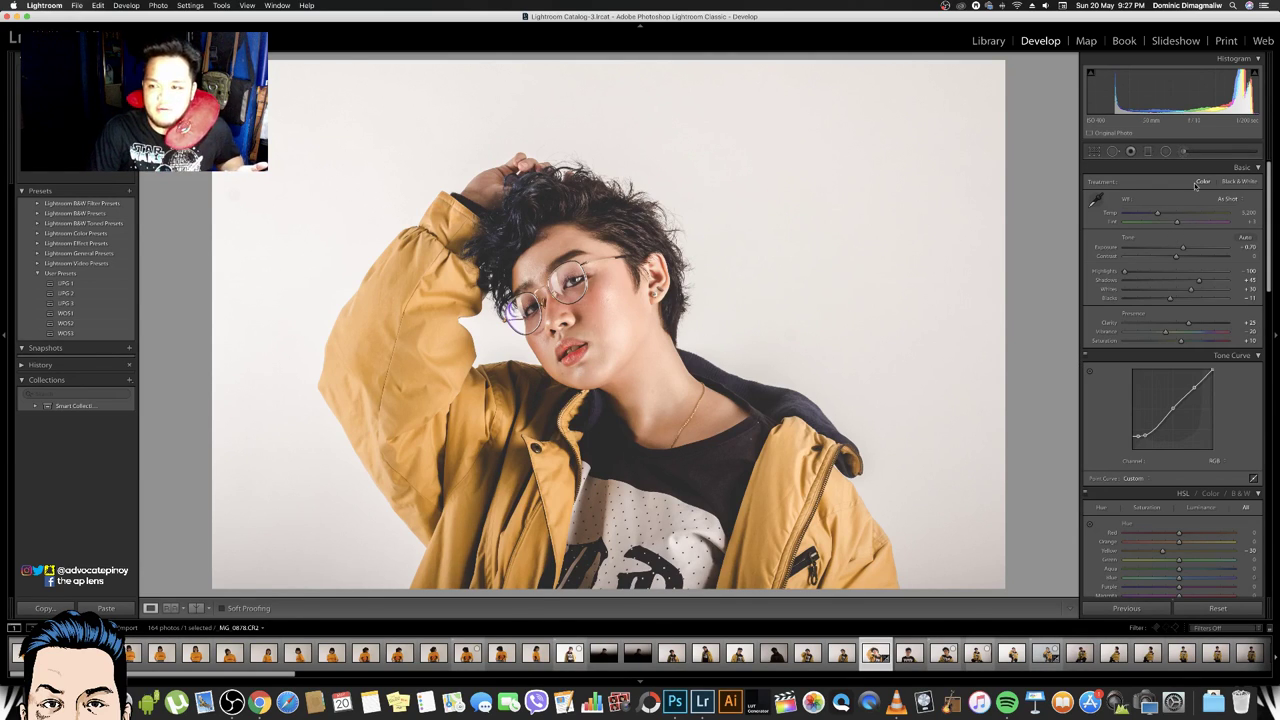
pyautogui.press('k')
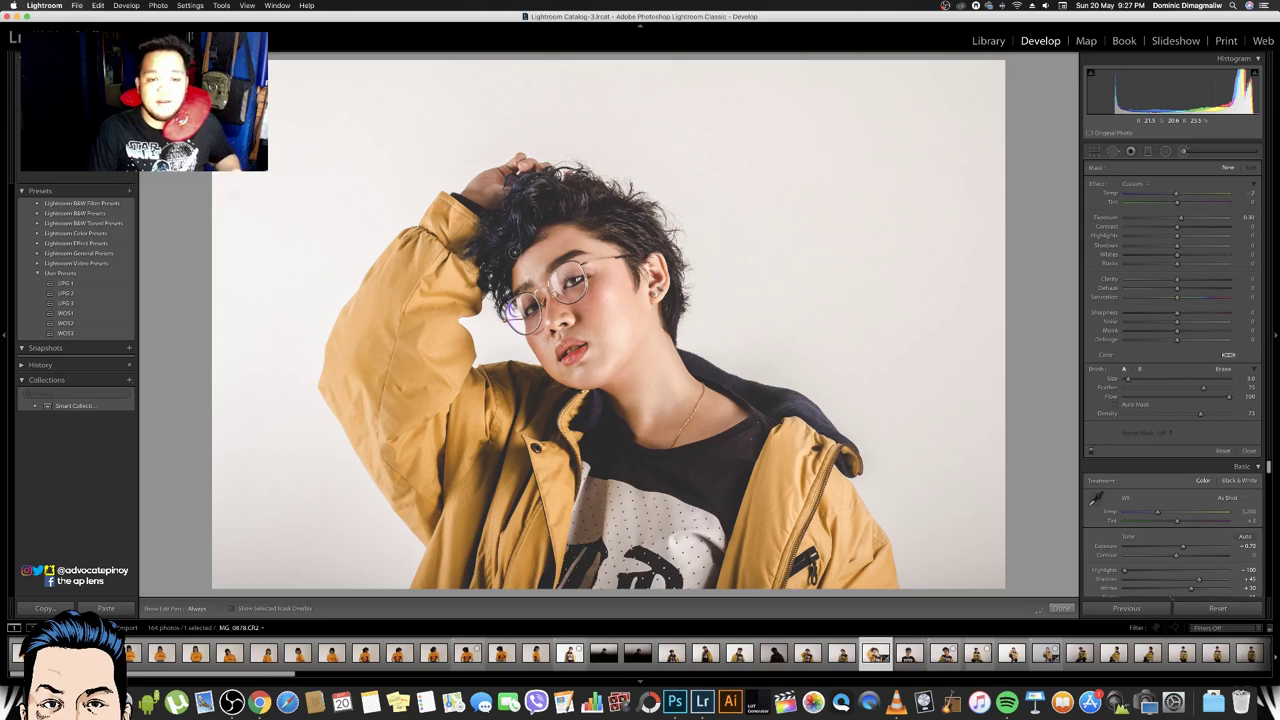
# After two undone trial strokes, paint a Temp -14 cool tint over the hair
pyautogui.click(512, 254)
pyautogui.press('super+z')
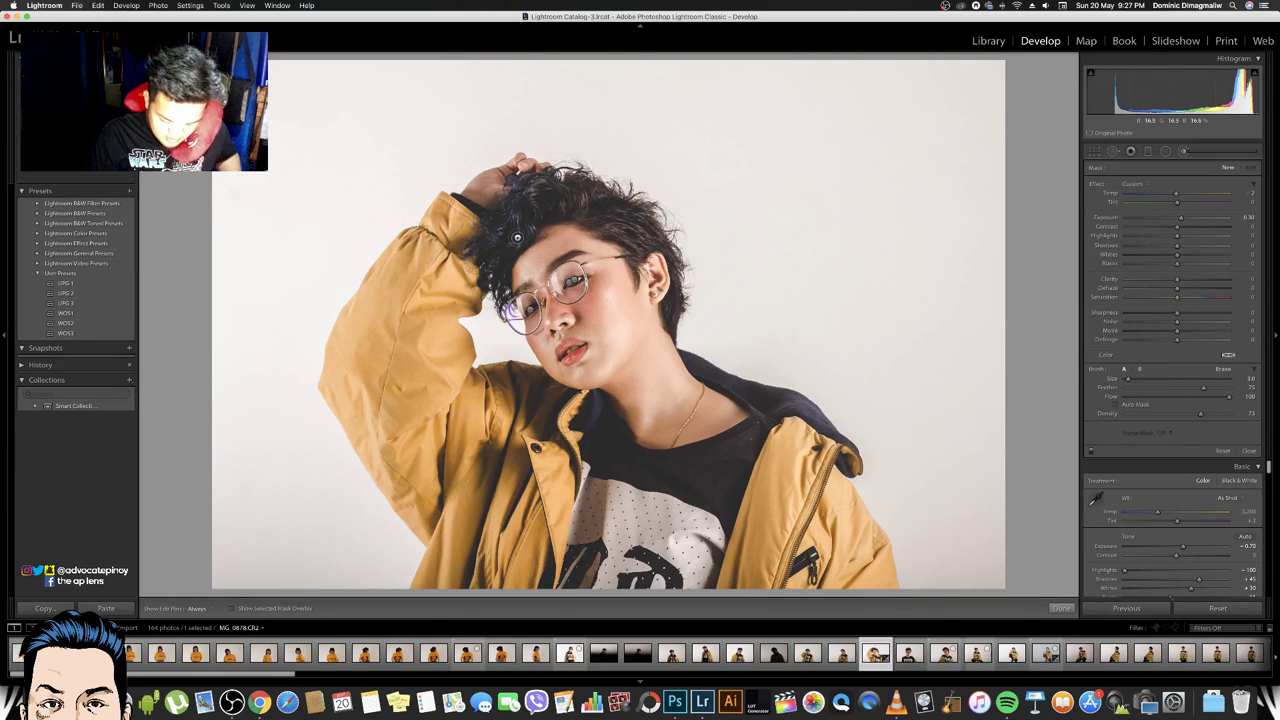
pyautogui.press('h')
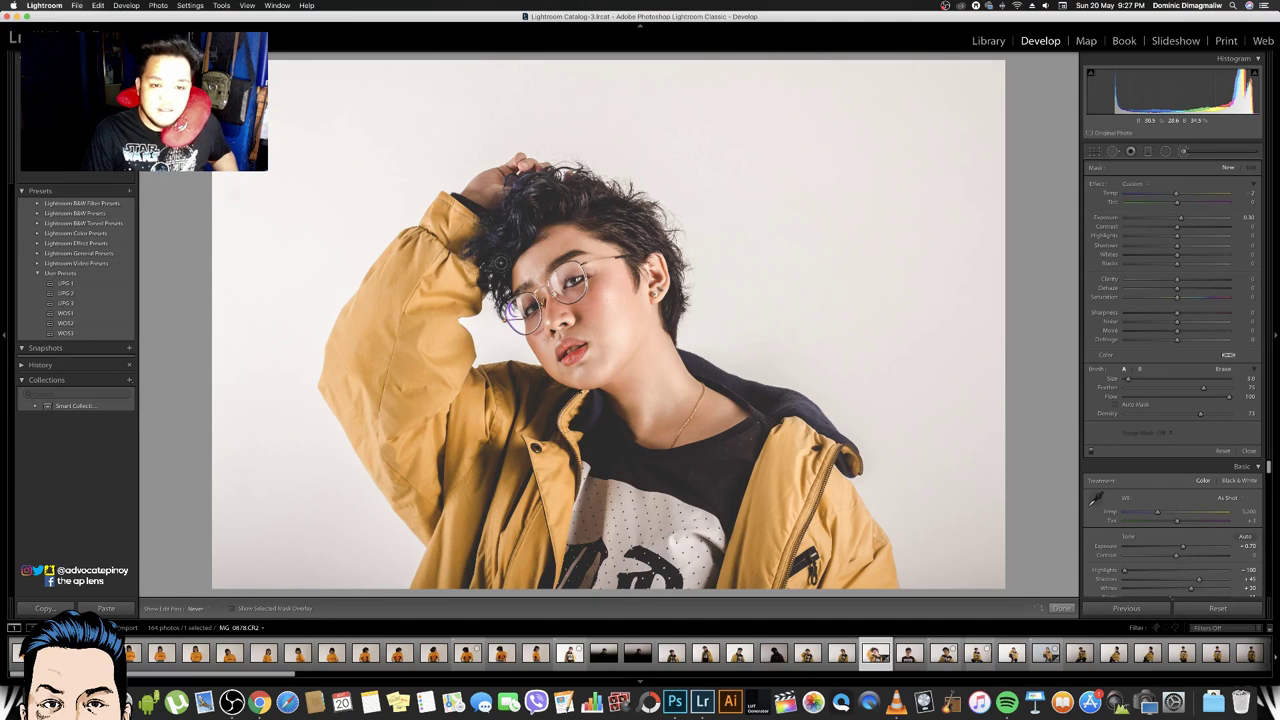
pyautogui.click(501, 262)
pyautogui.press('super+z')
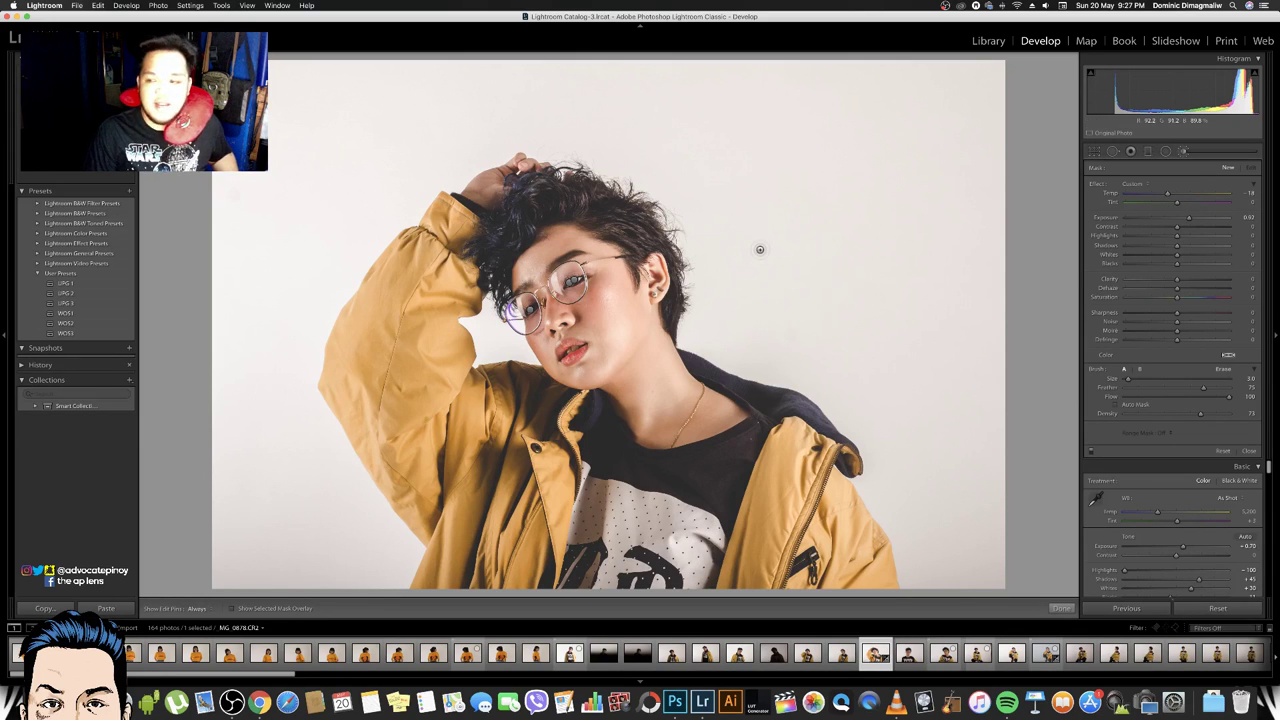
pyautogui.press('h')
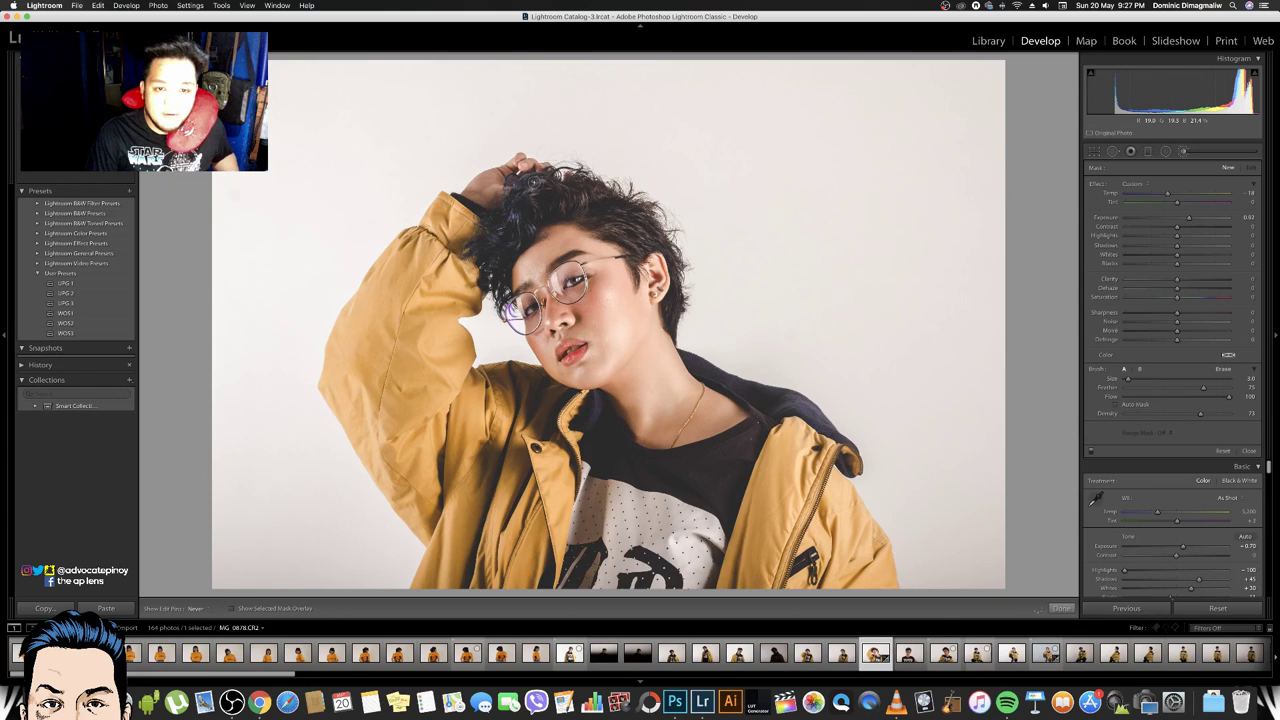
pyautogui.moveTo(536, 183); pyautogui.dragTo(503, 258)
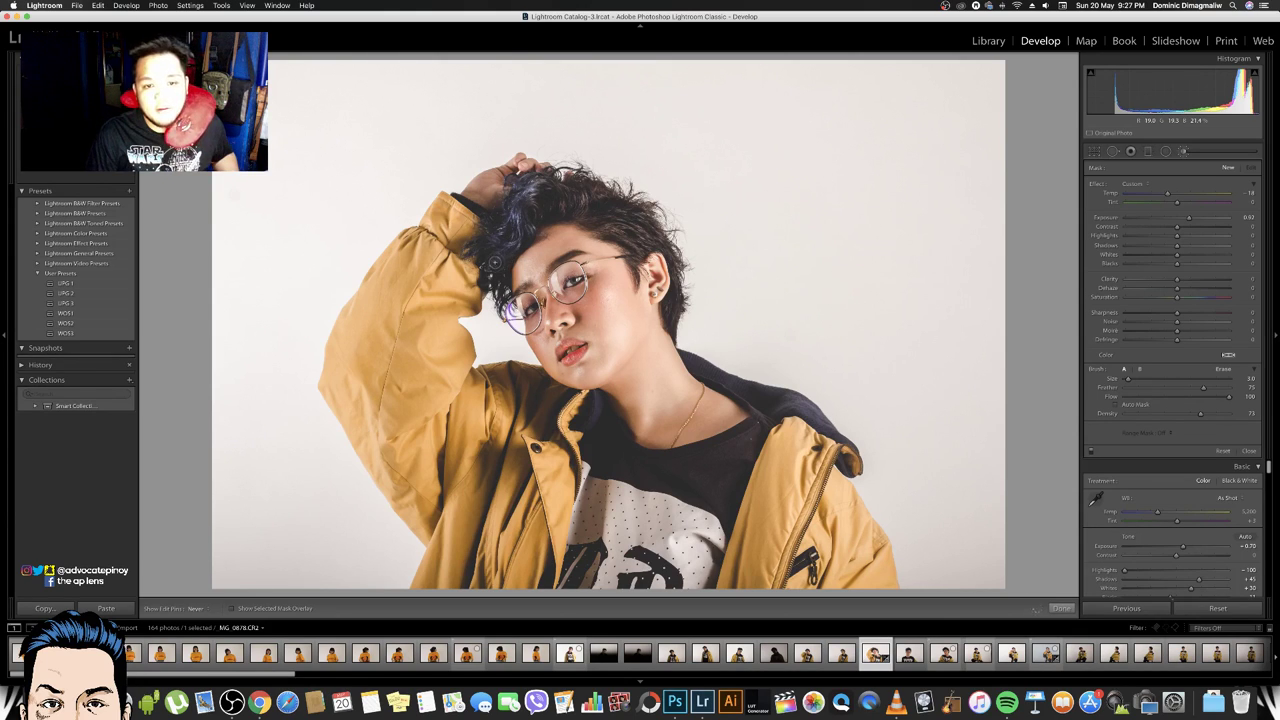
pyautogui.press('h')
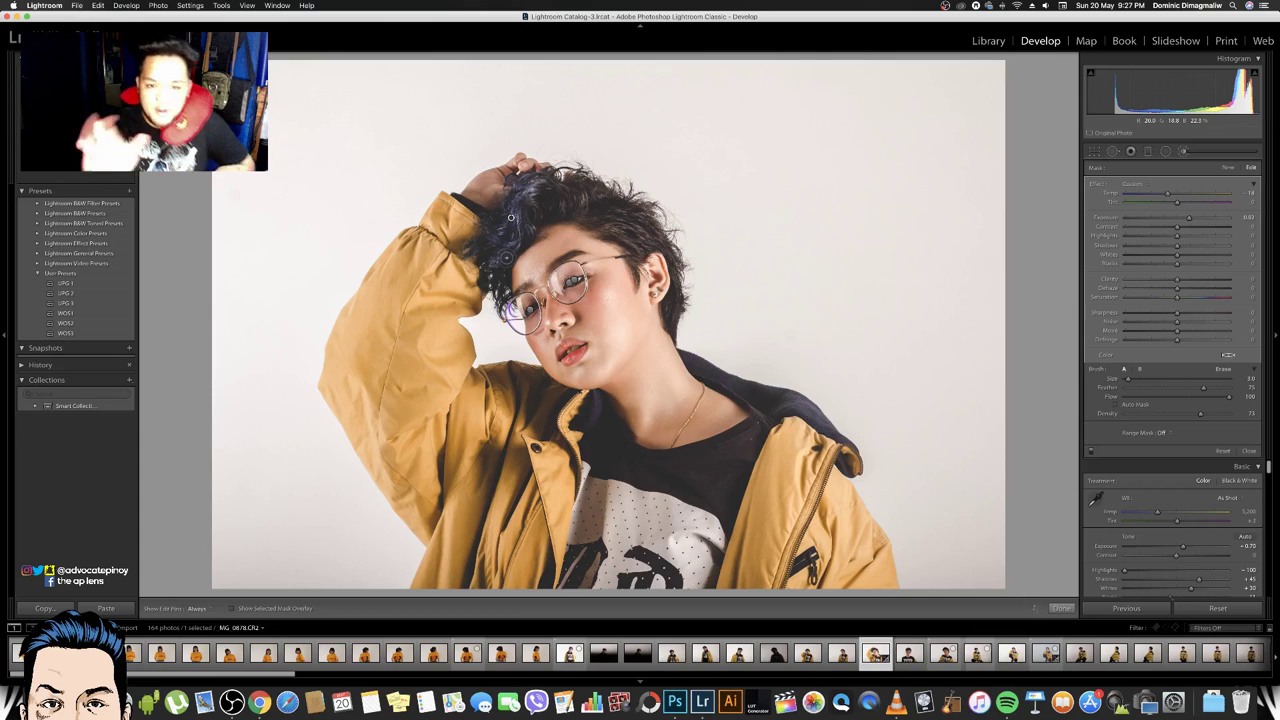
pyautogui.press('XF86AudioRaiseVolume')
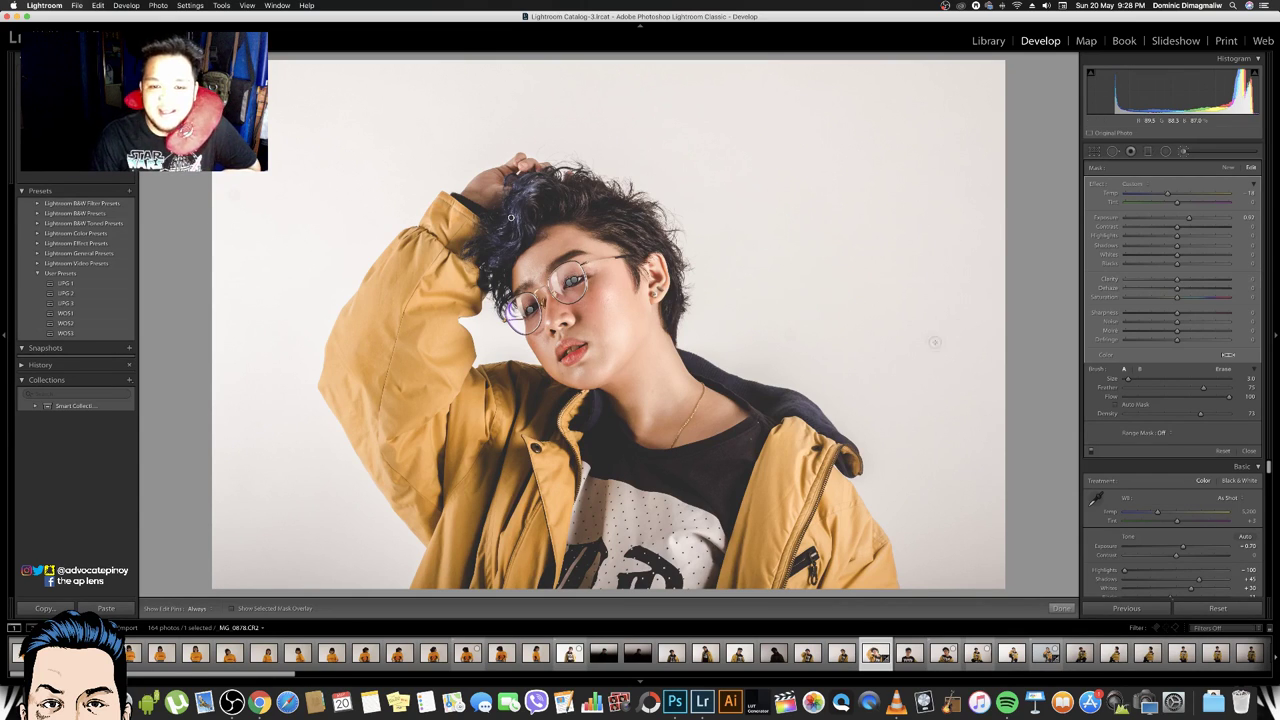
# Lower the hair mask's Exposure toward zero, toggling edit pins with H to judge the result
pyautogui.click(1231, 170)
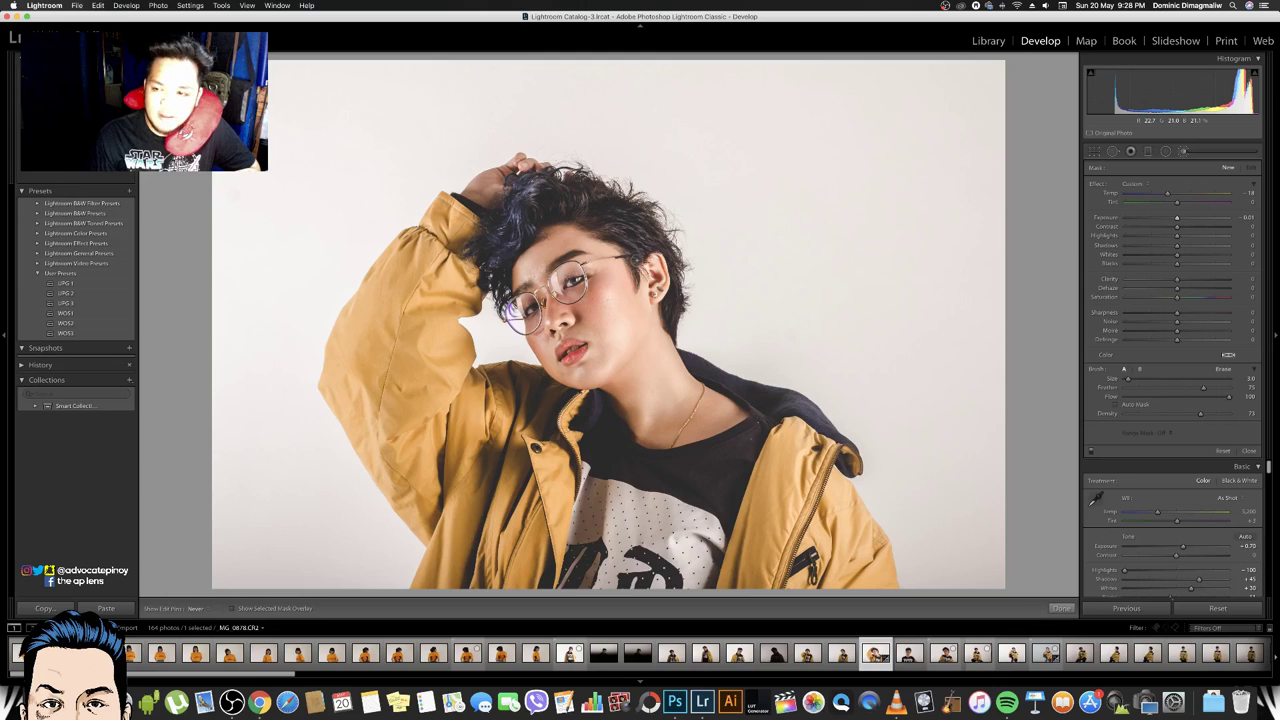
pyautogui.press('h')
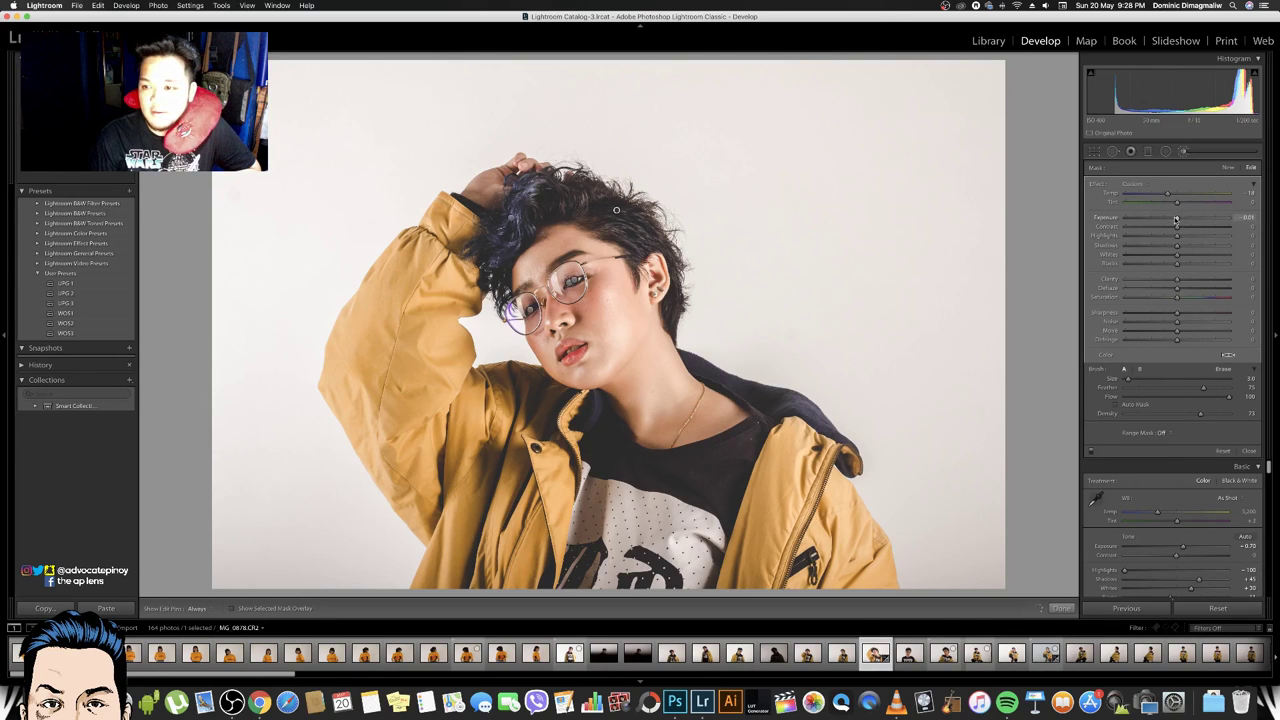
pyautogui.moveTo(1172, 222); pyautogui.dragTo(1161, 224)
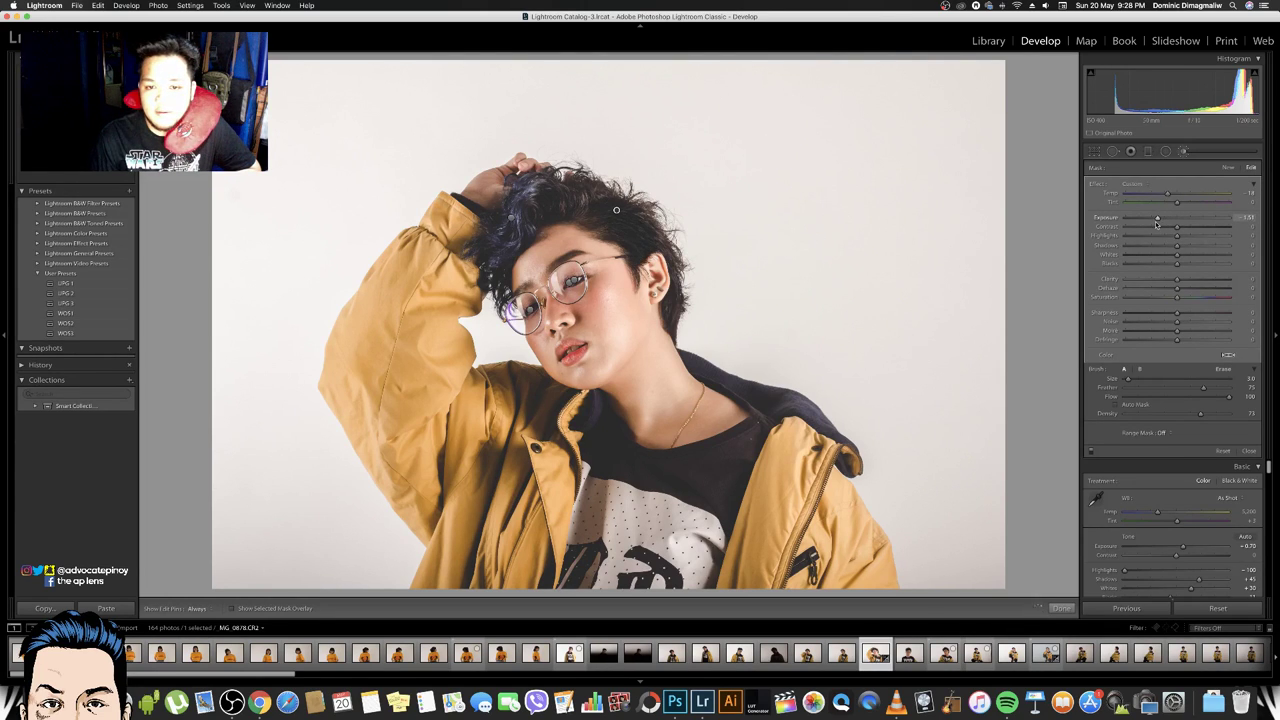
pyautogui.press('h')
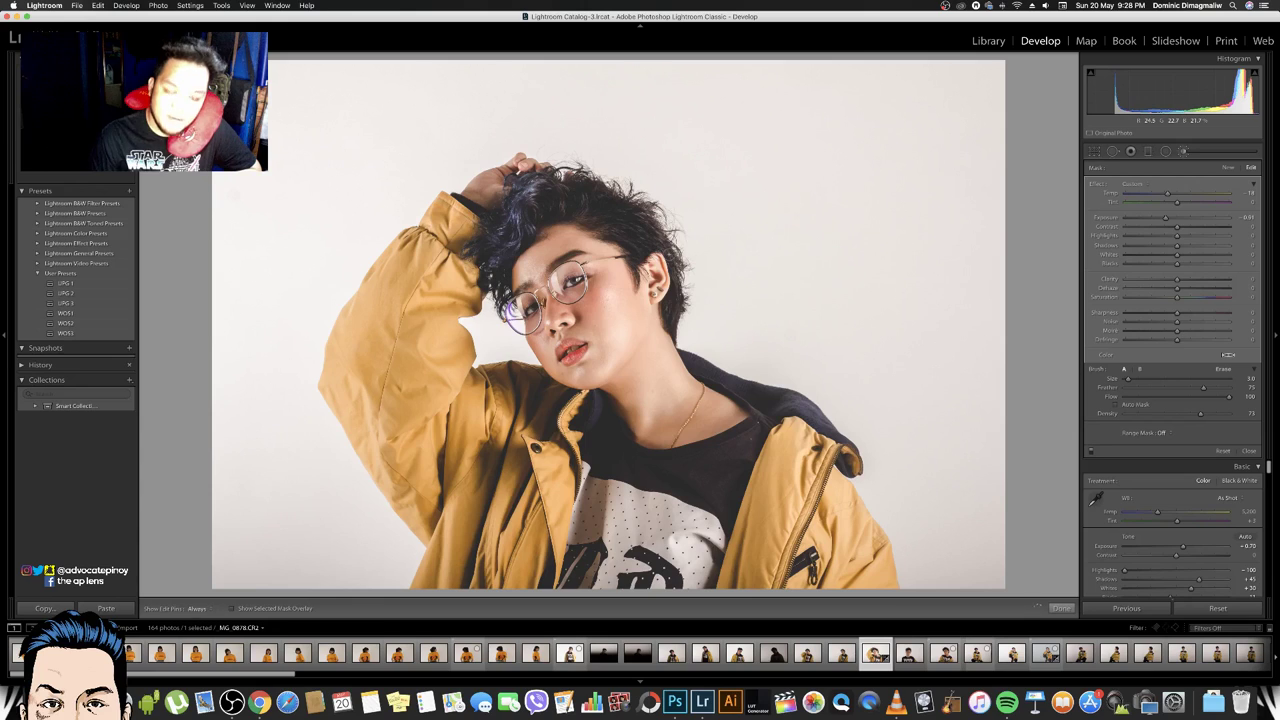
pyautogui.press('h')
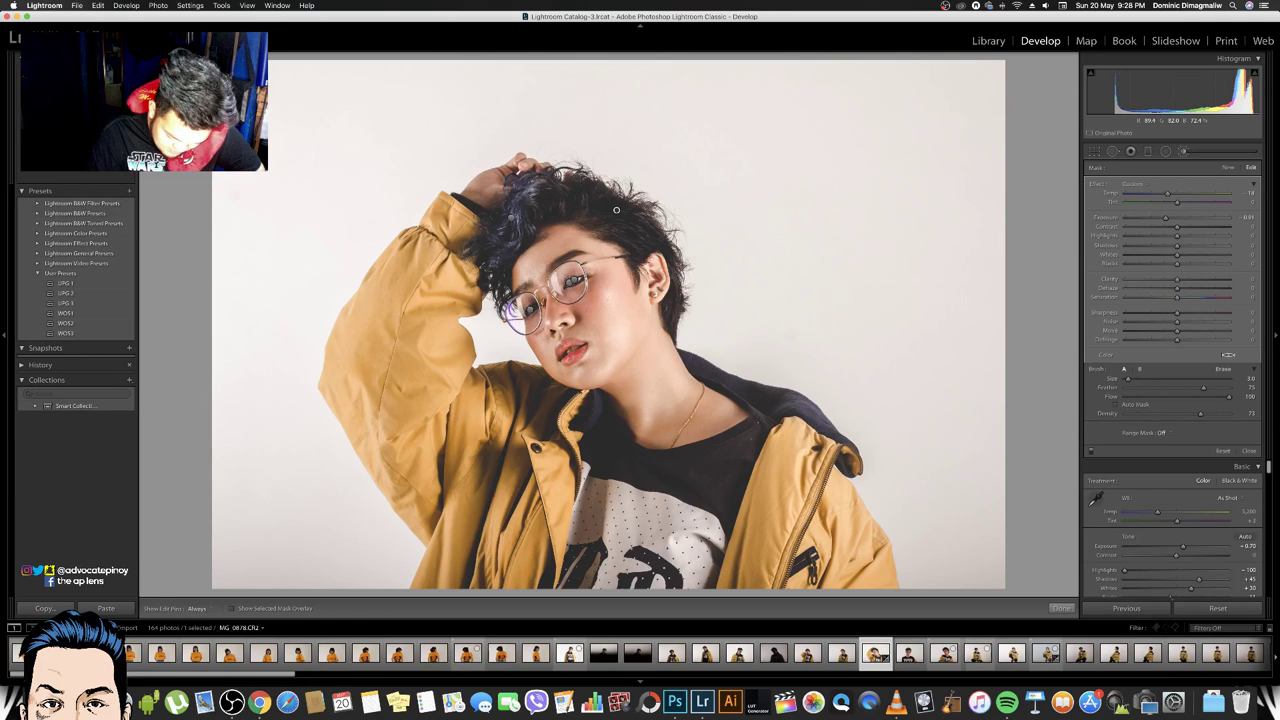
pyautogui.press('h')
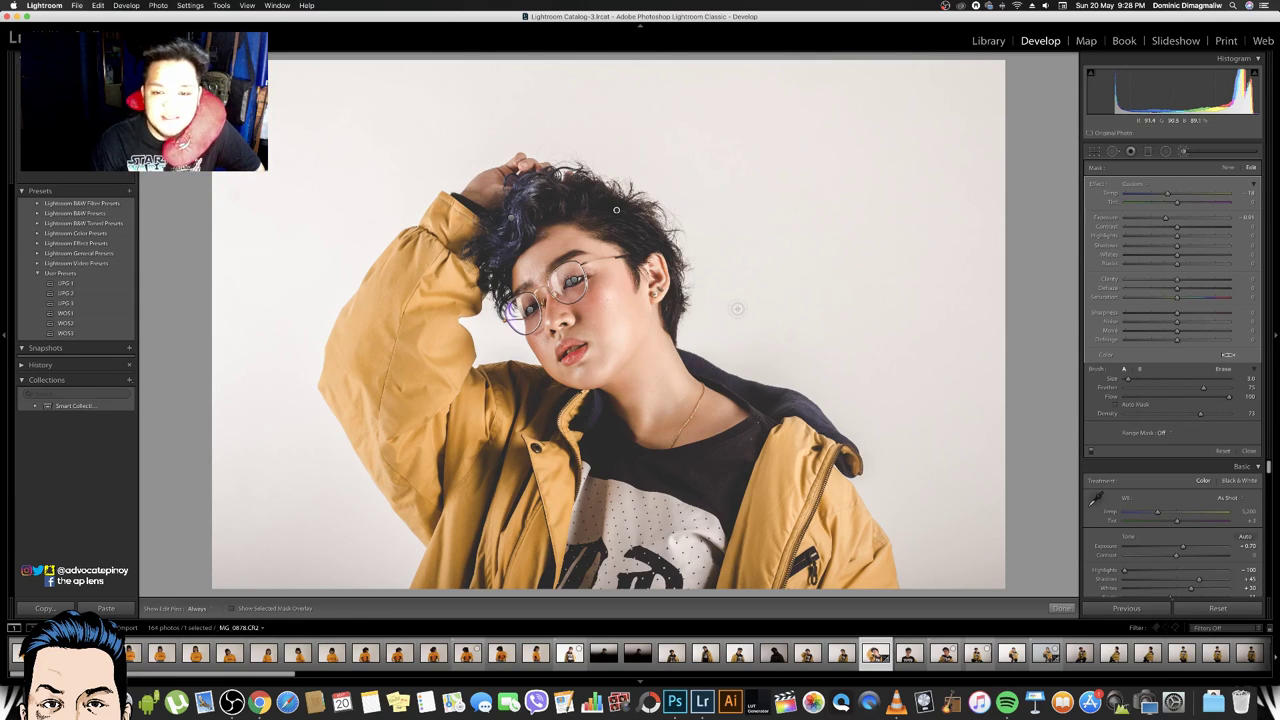
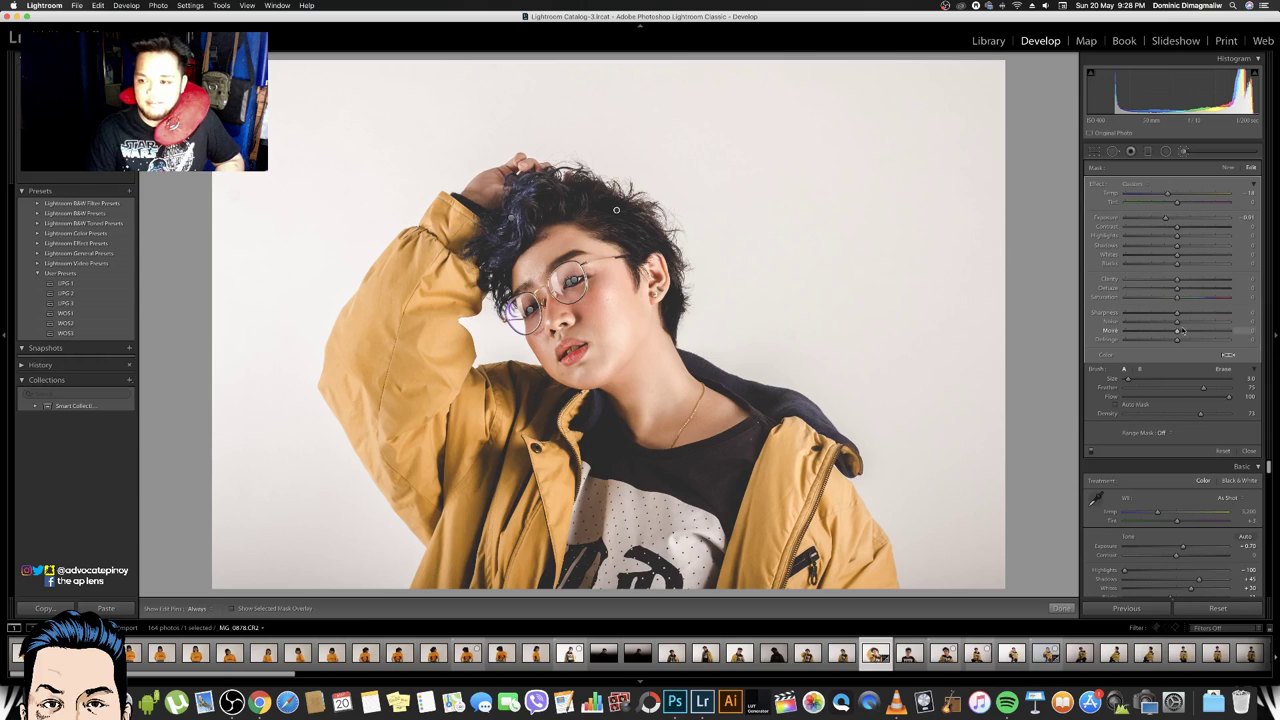
# Paint a raised-Exposure Adjustment Brush lift over the portrait and finish the brush edits
pyautogui.click(1066, 610)
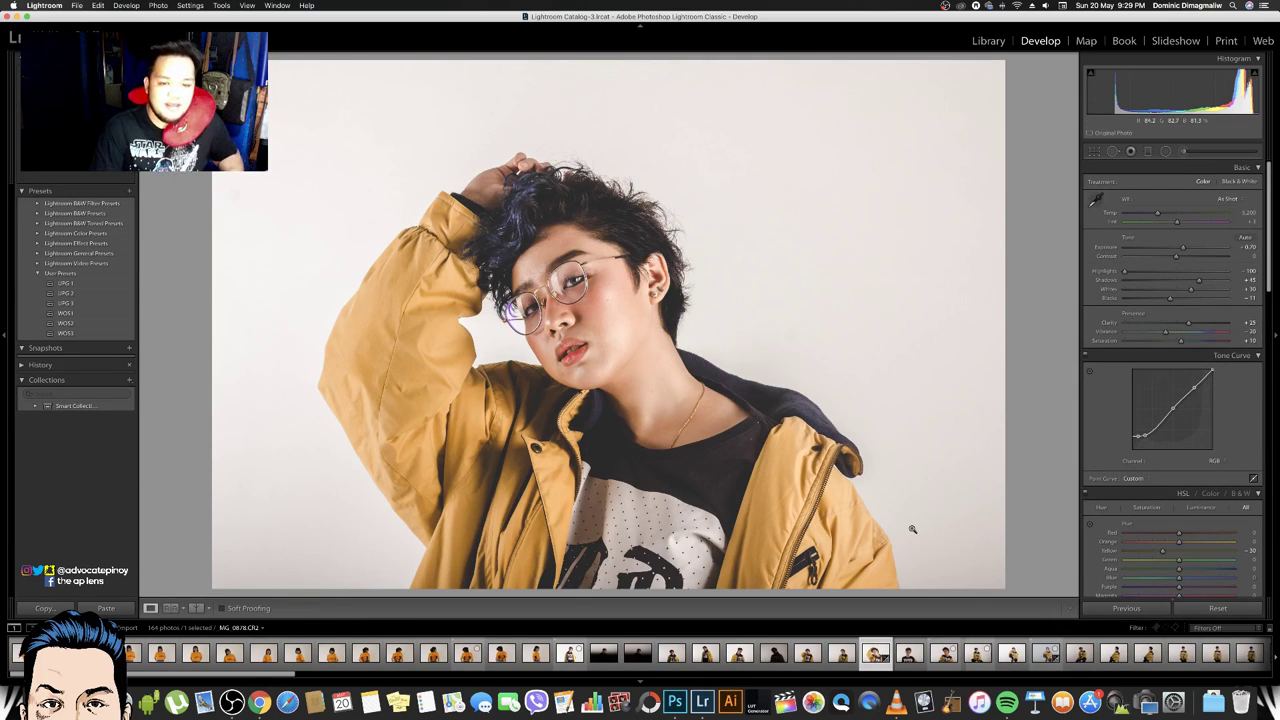
pyautogui.click(1183, 151)
pyautogui.click(533, 313)
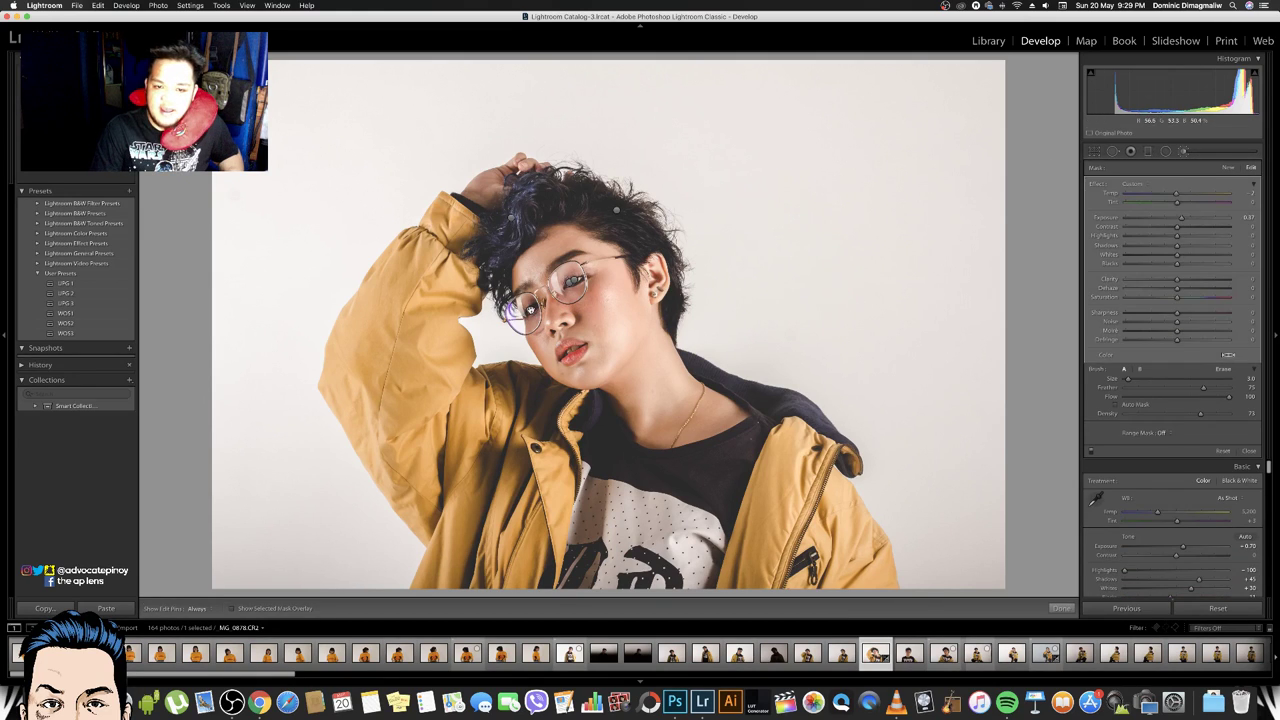
pyautogui.moveTo(1177, 217); pyautogui.dragTo(1181, 219)
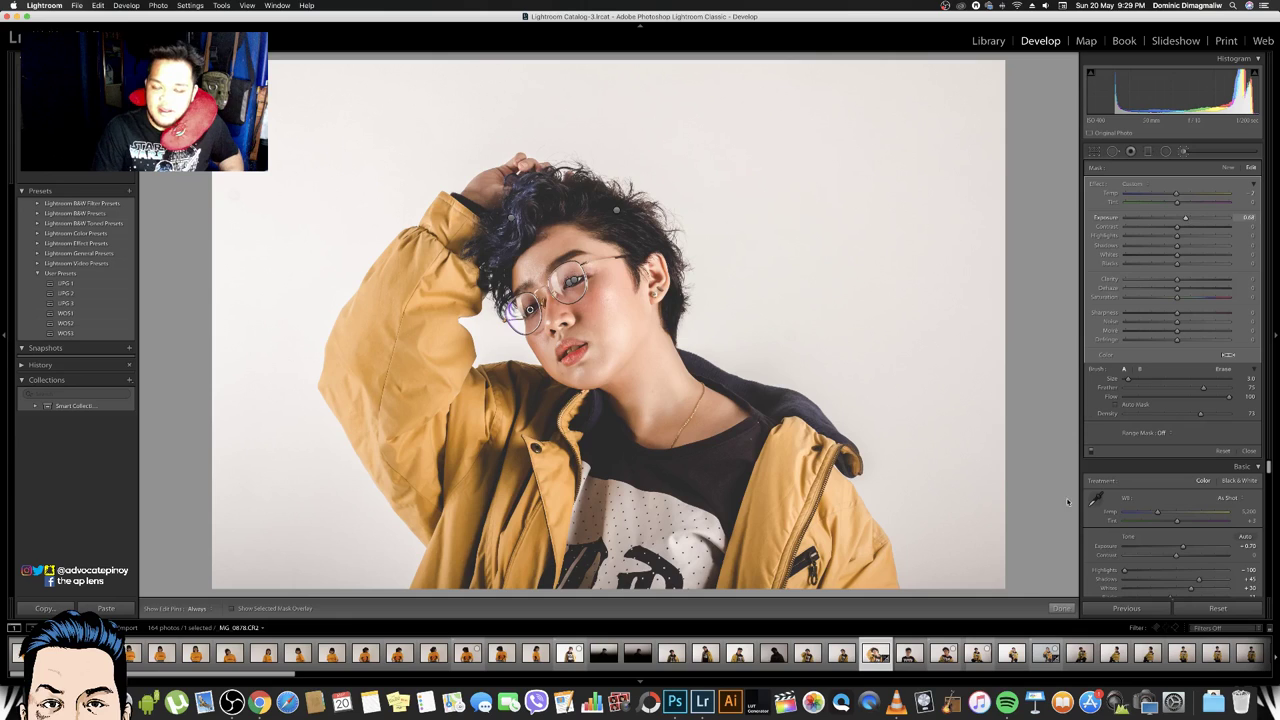
pyautogui.click(1061, 609)
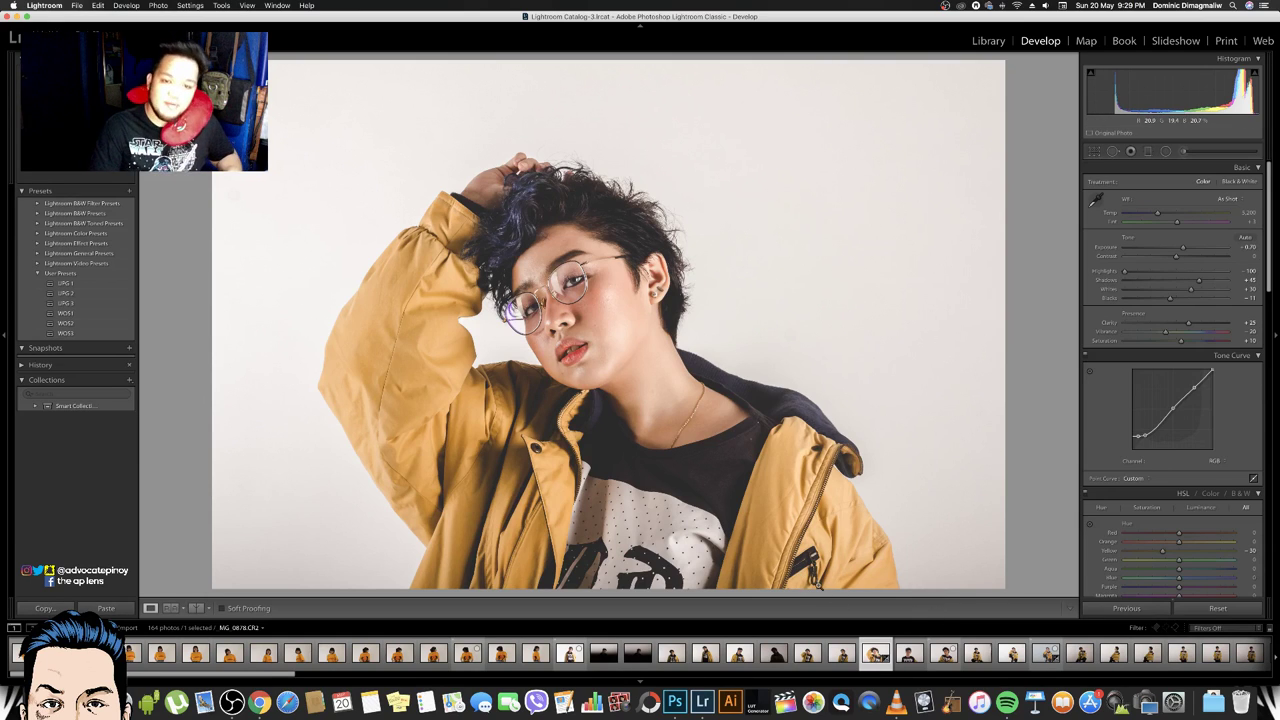
# Save the current edits as a User Presets develop preset named 'LEMON LOVE'
pyautogui.click(128, 192)
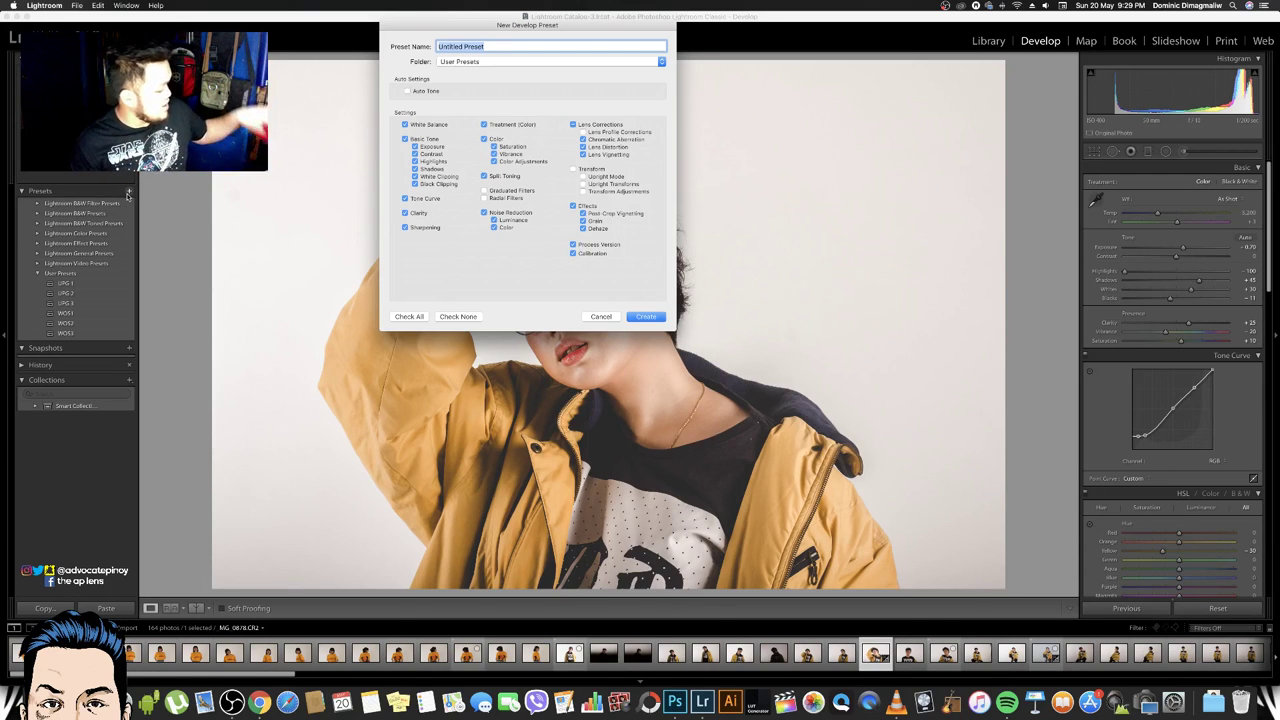
pyautogui.write('LI')
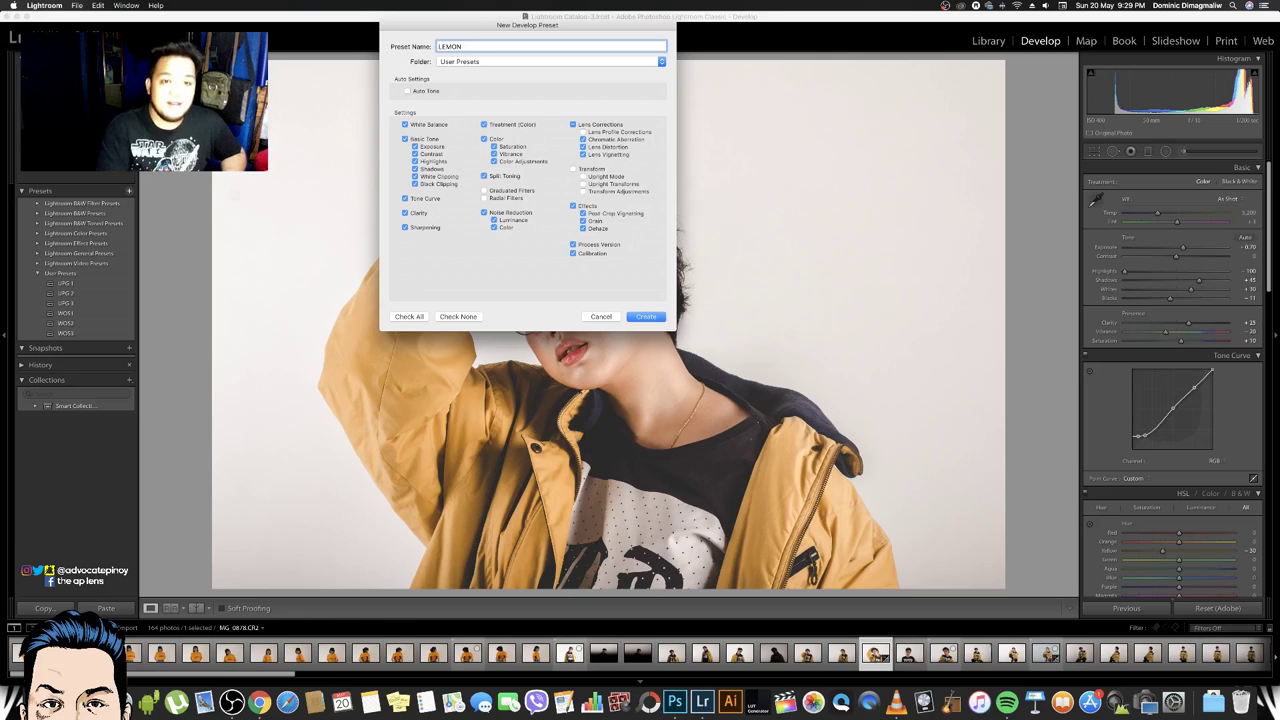
pyautogui.write('OVE')
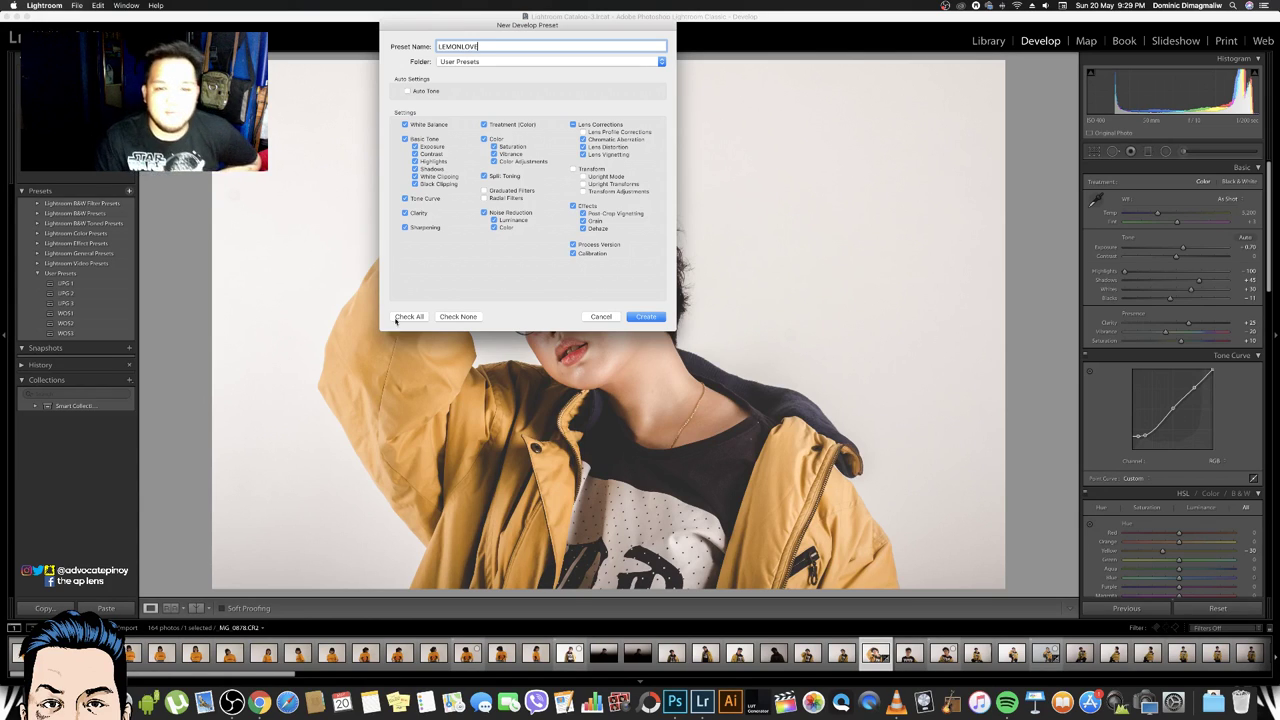
pyautogui.click(650, 317)
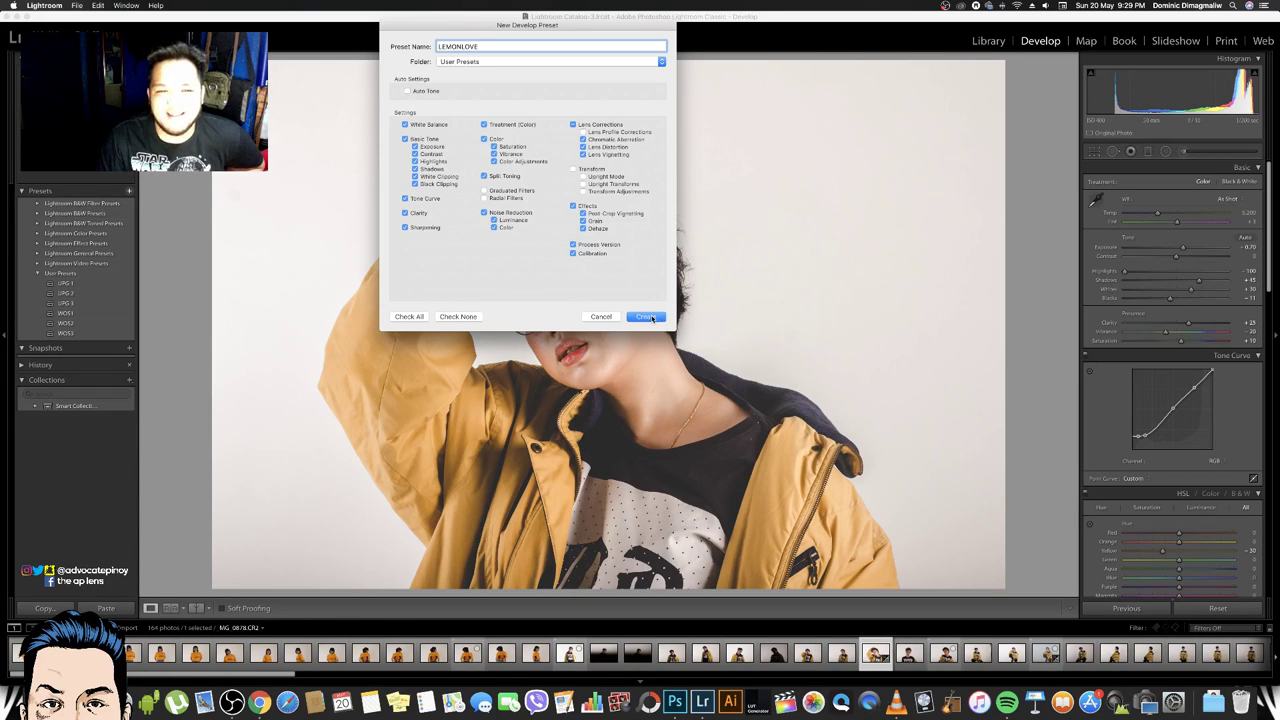
pyautogui.press('BackSpace')
pyautogui.press('BackSpace')
pyautogui.press('BackSpace')
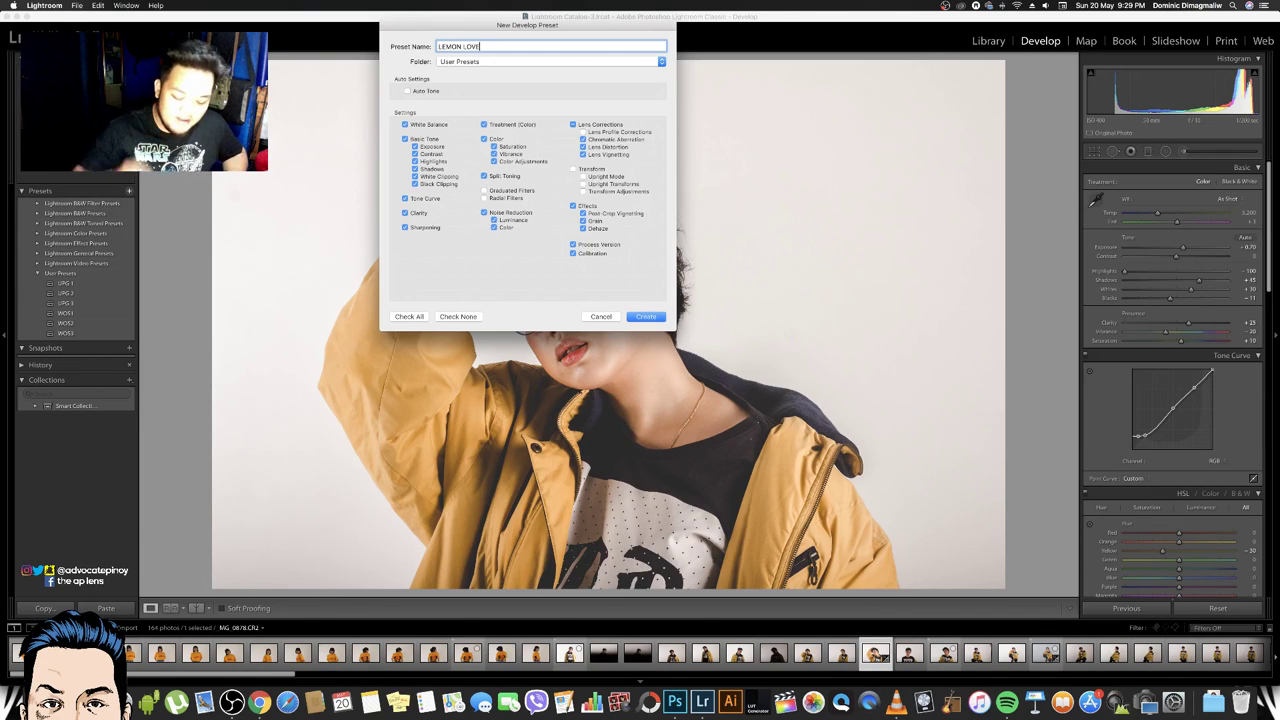
pyautogui.click(646, 317)
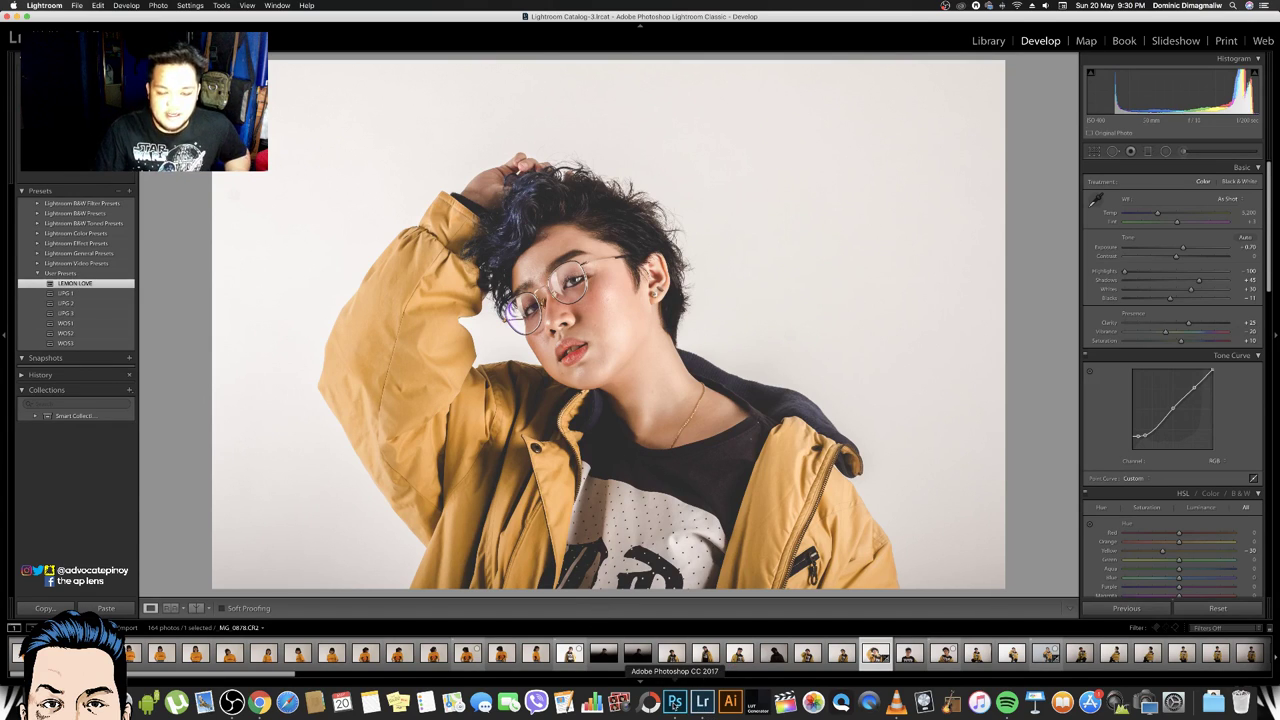
# Start a new Photoshop document and switch the stream to the desktop capture scene
pyautogui.click(675, 700)
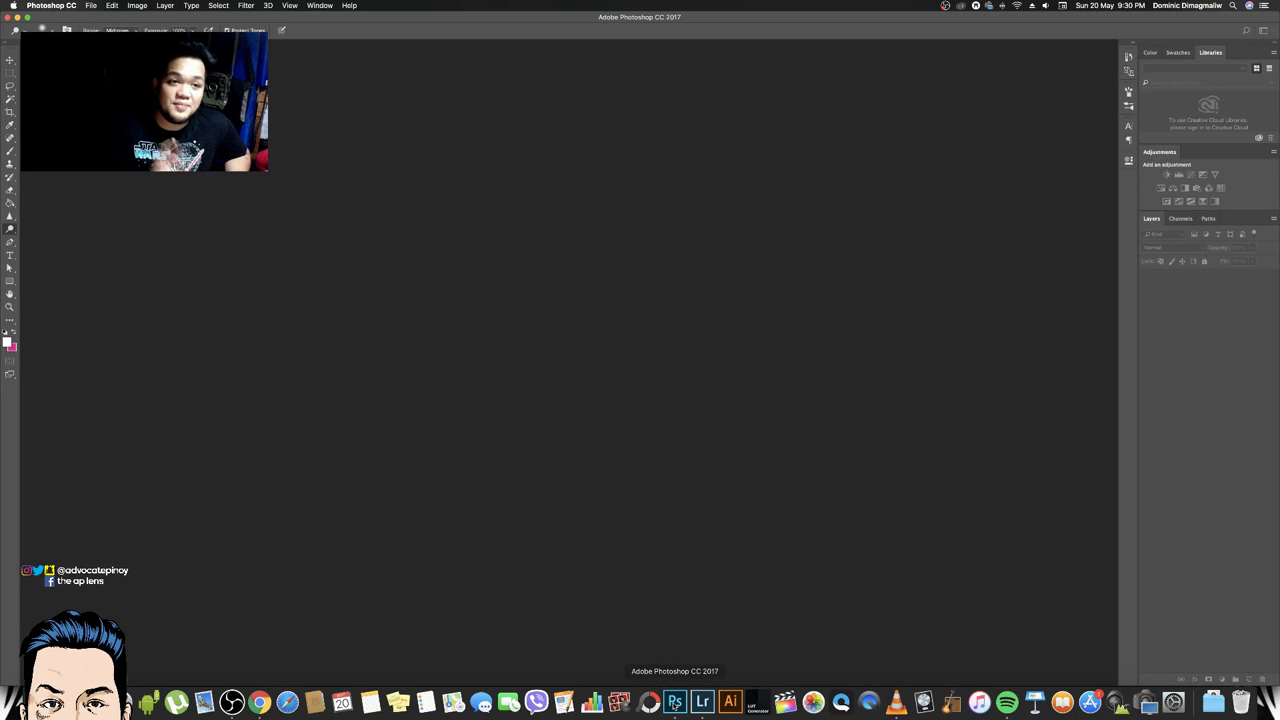
pyautogui.press('super+n')
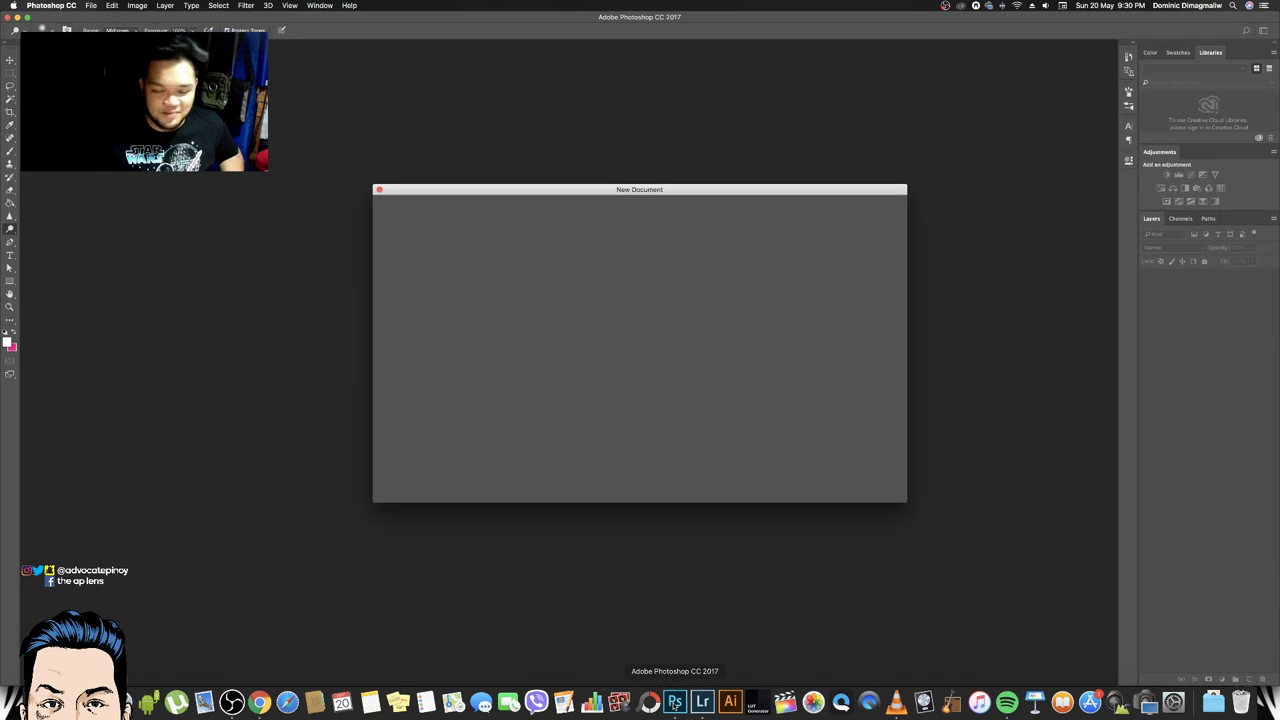
pyautogui.press('XF86AudioRaiseVolume')
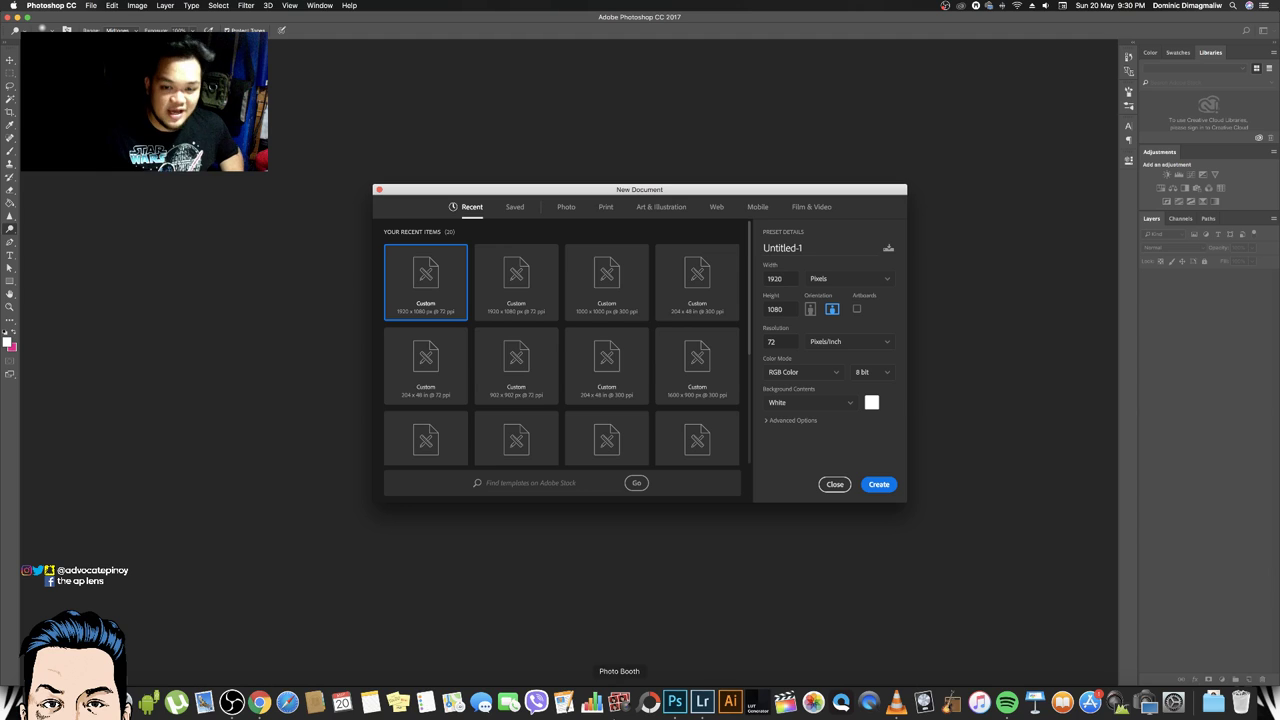
pyautogui.press('super+Tab')
pyautogui.press('super+Tab')
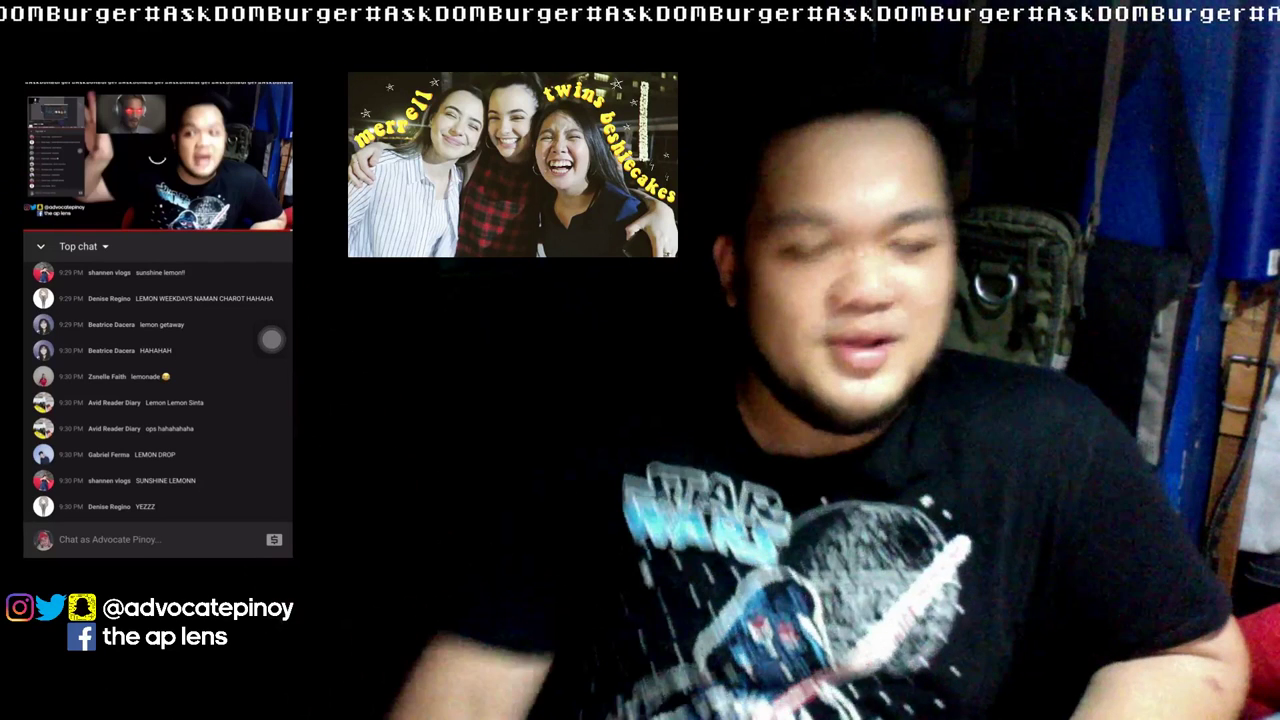
pyautogui.click(133, 568)
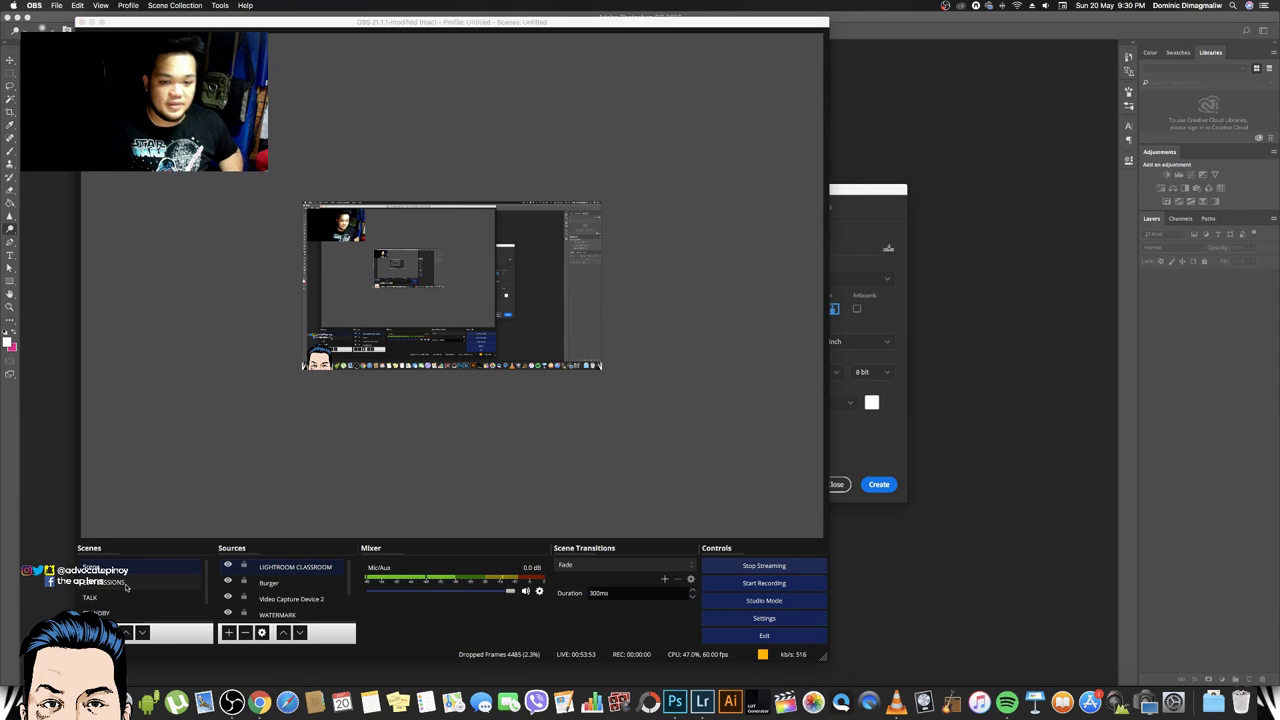
pyautogui.press('super+Tab')
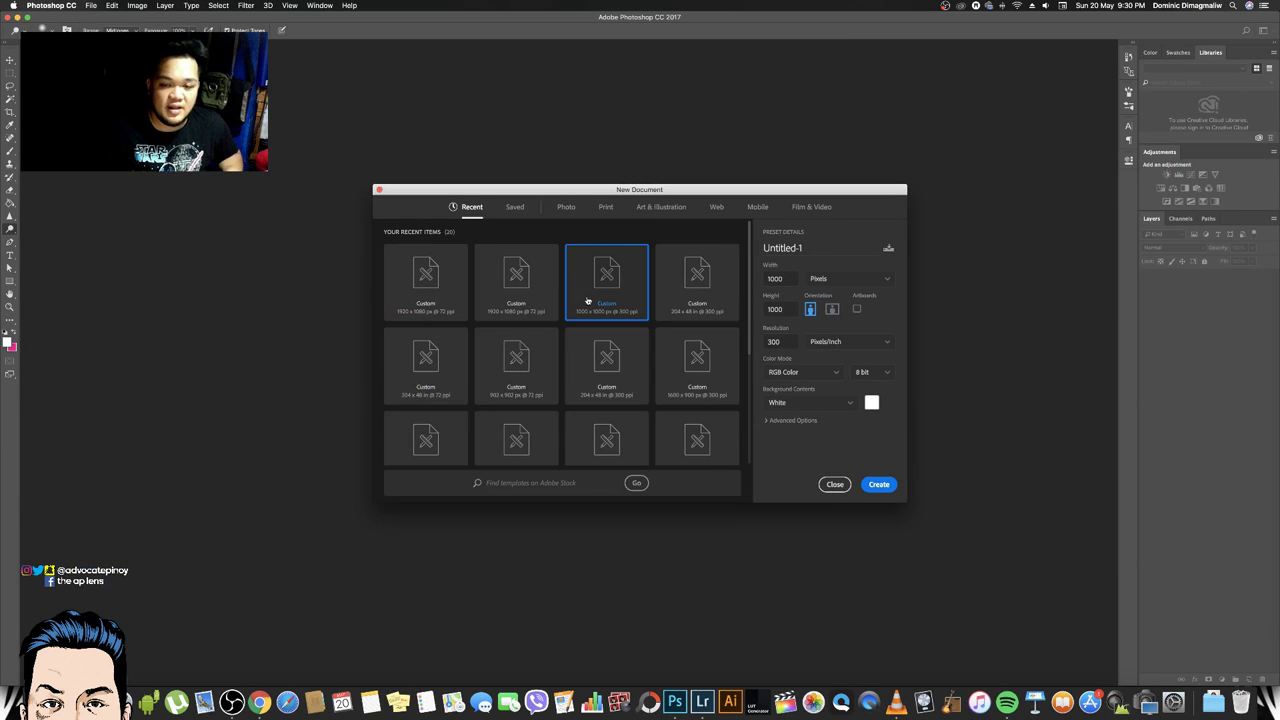
# Create a blank 1000×1000 px, 300 ppi document from the recent preset, then switch to Chrome
pyautogui.click(586, 298)
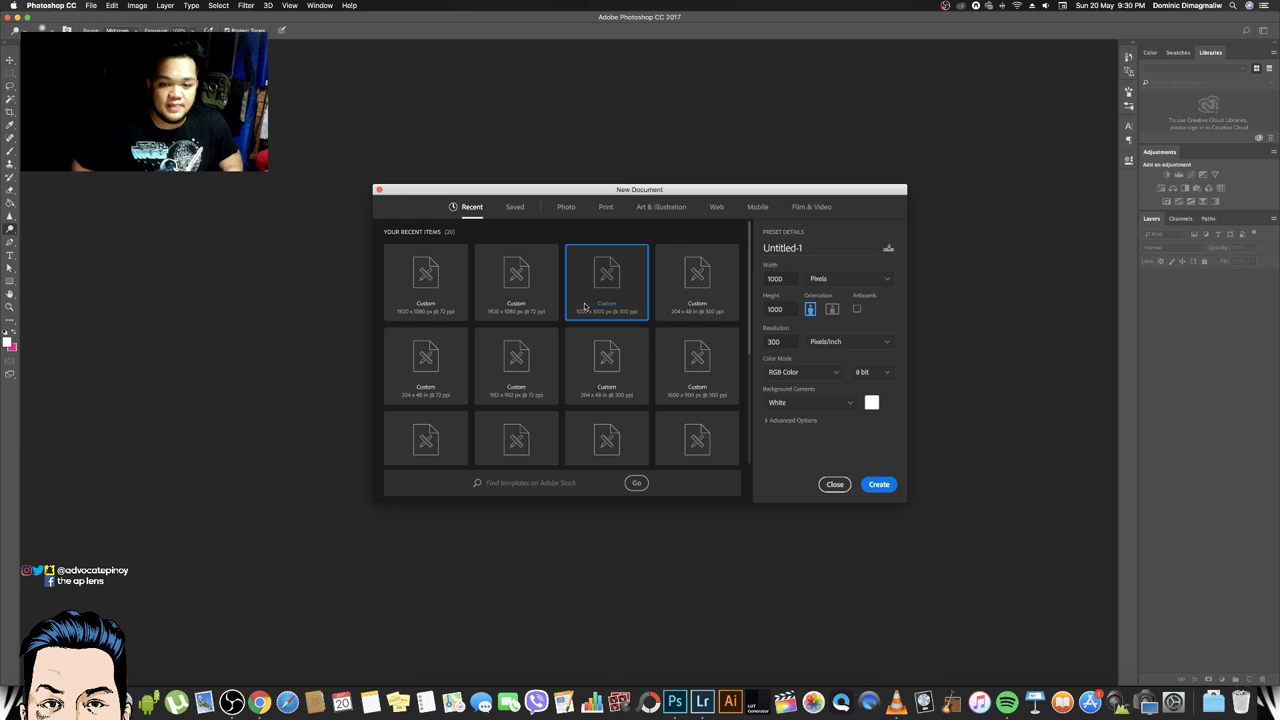
pyautogui.doubleClick(586, 298)
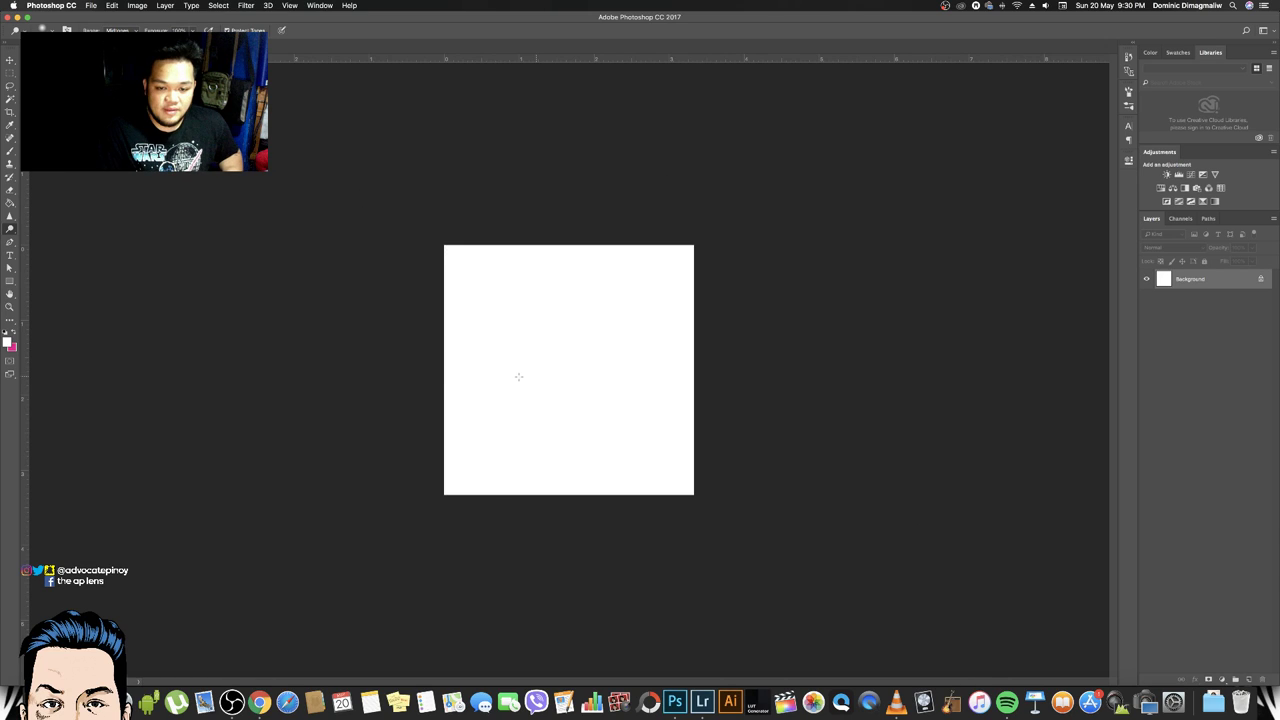
pyautogui.click(259, 703)
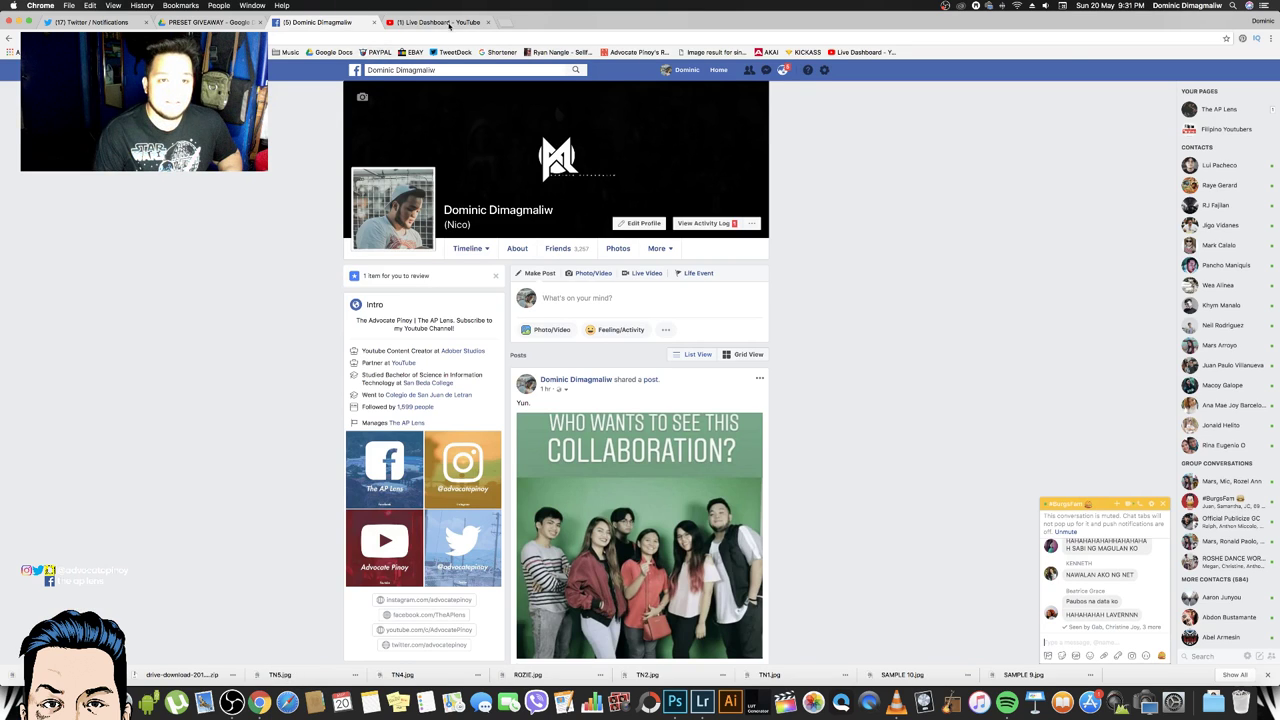
# Open the Pexels stock photo homepage from the bookmarks folder
pyautogui.click(287, 52)
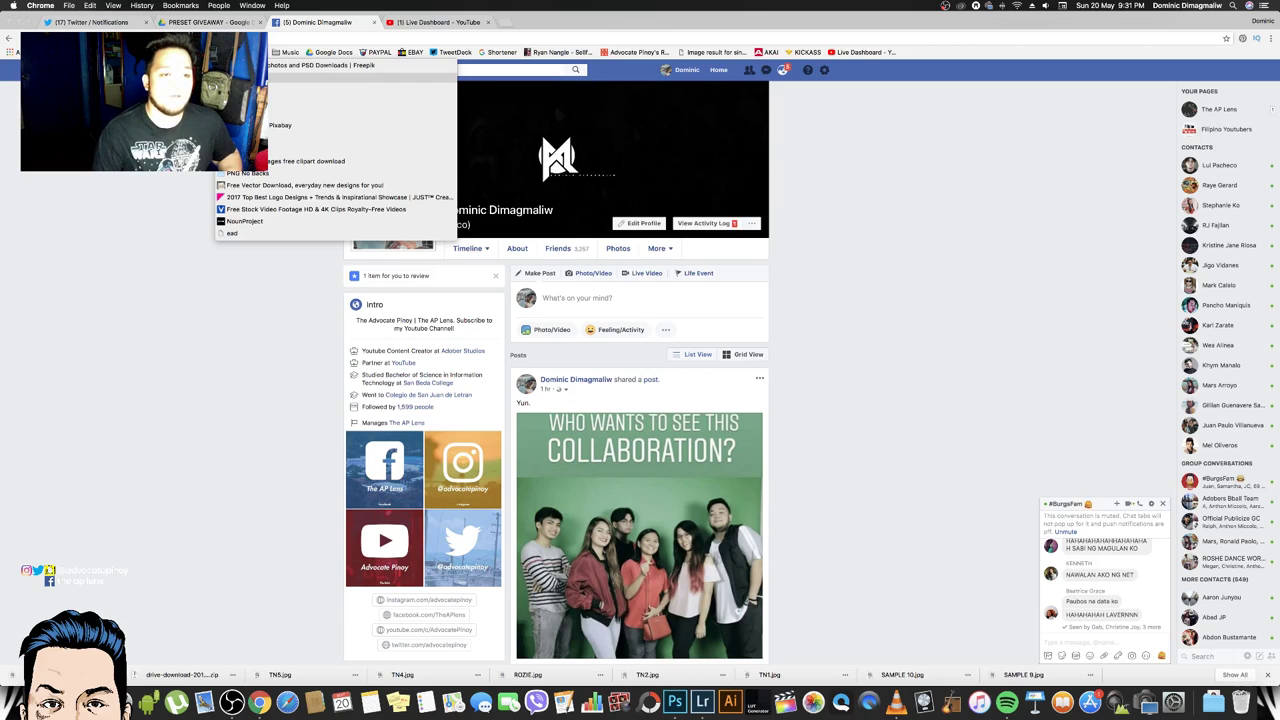
pyautogui.click(300, 101)
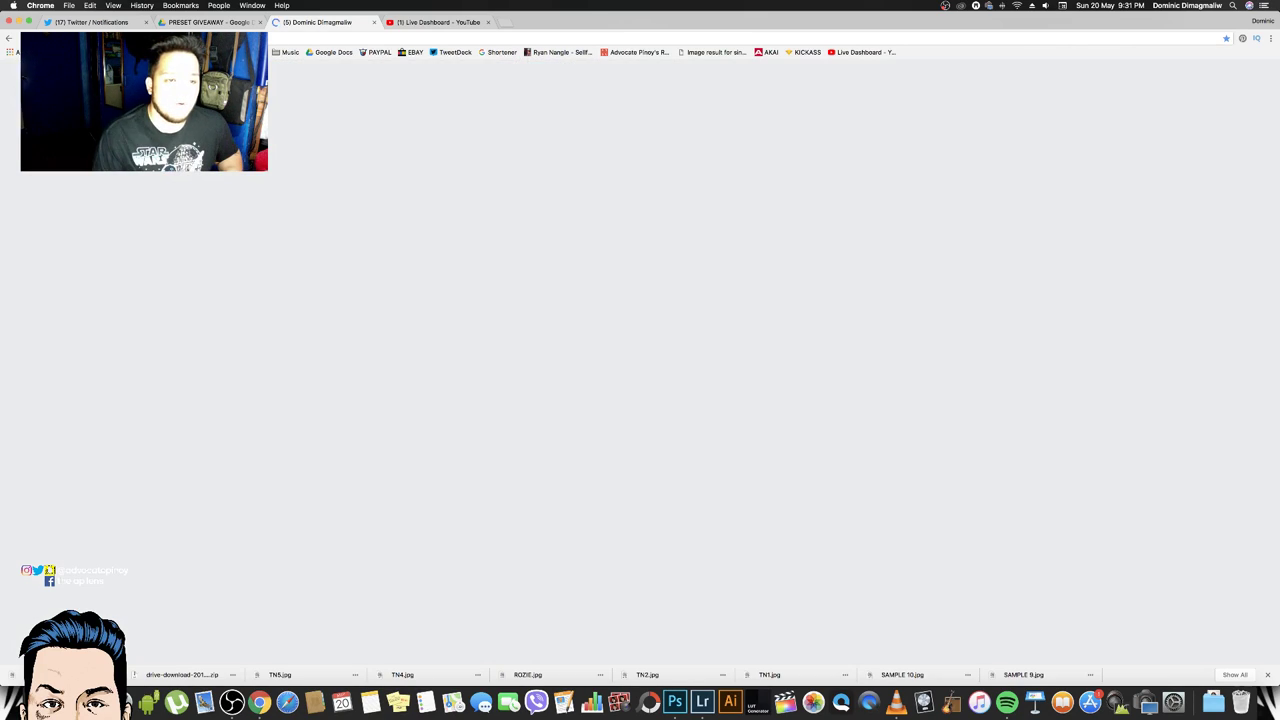
pyautogui.click(287, 52)
pyautogui.click(300, 101)
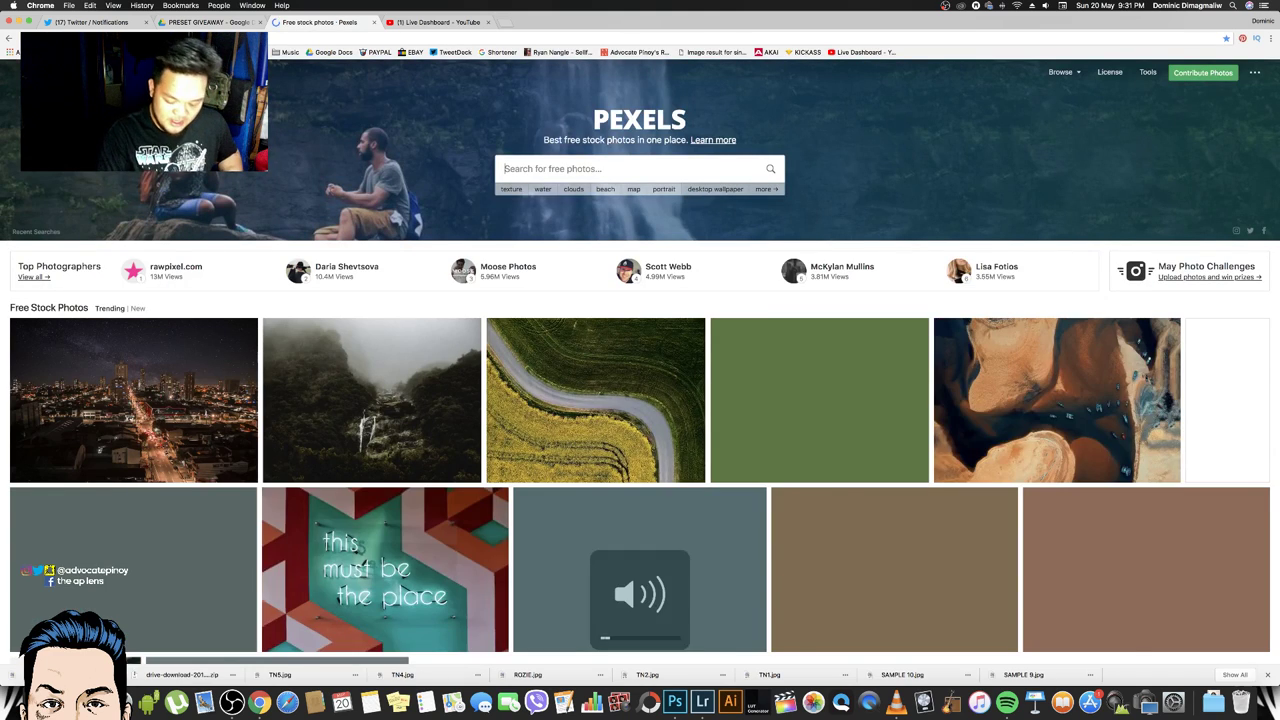
pyautogui.press('super+Tab')
pyautogui.press('super+Tab')
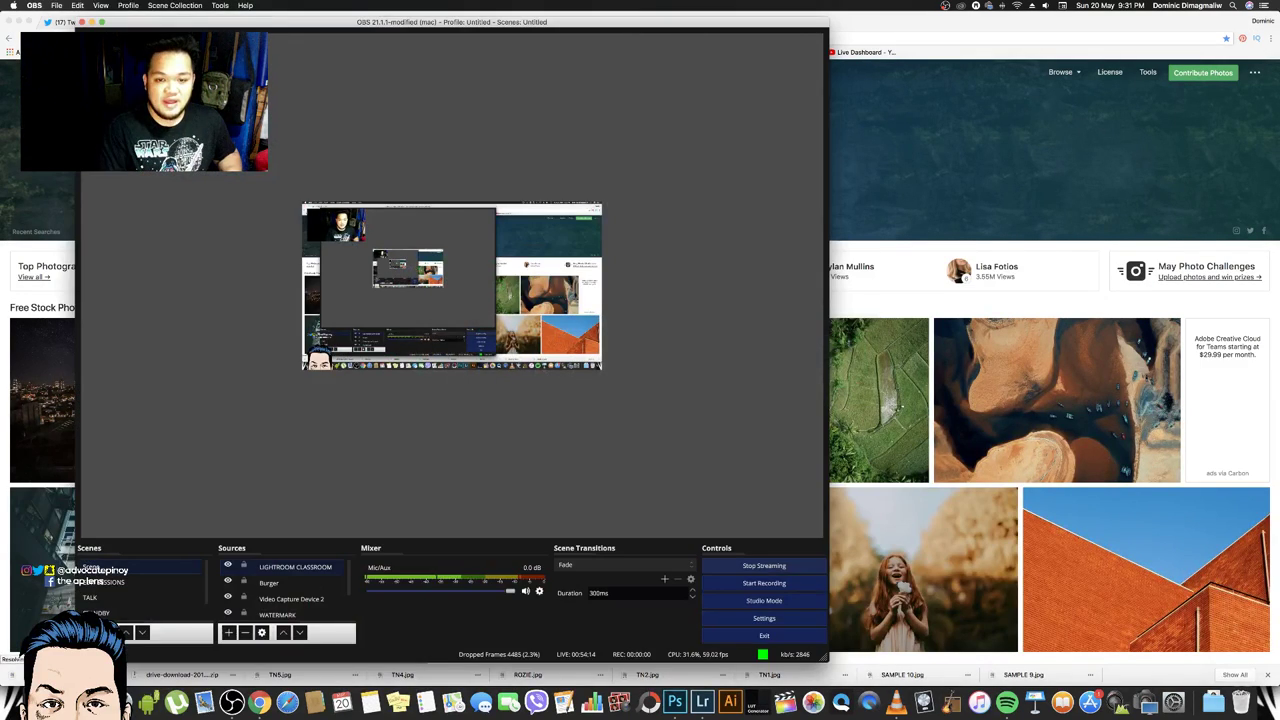
pyautogui.press('super+Tab')
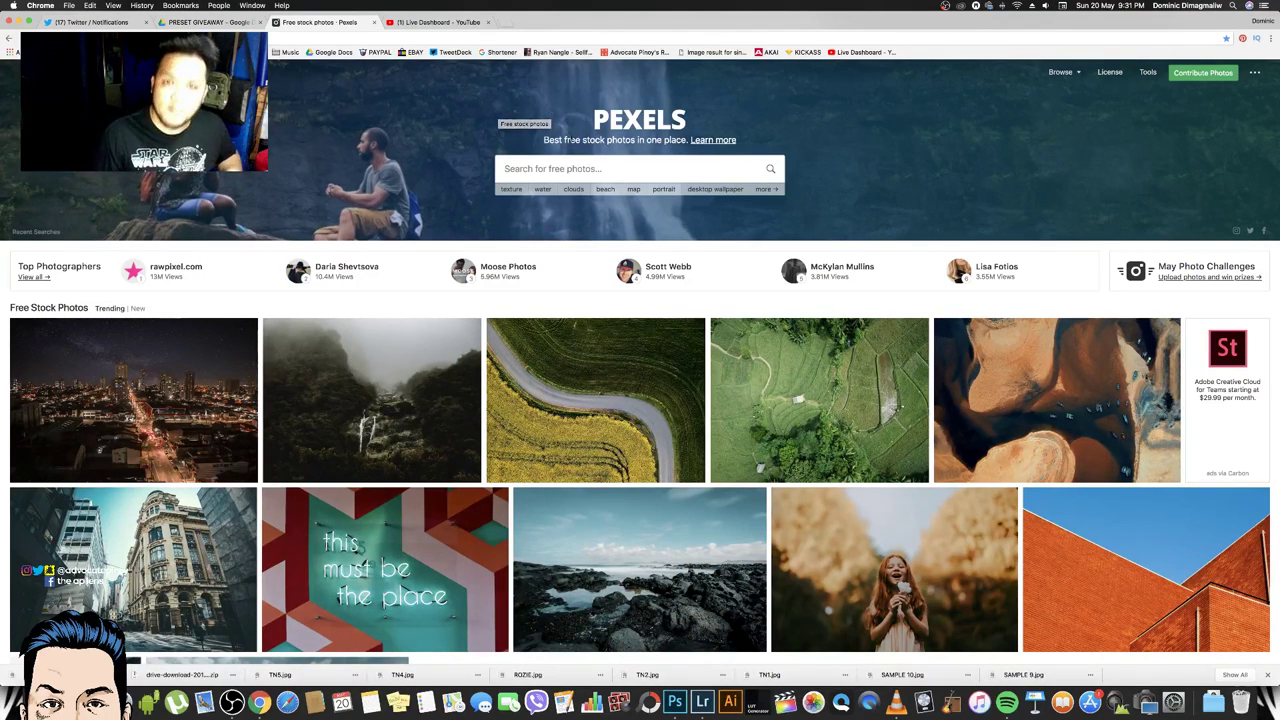
# Search Pexels for 'LEMON' photos
pyautogui.click(582, 168)
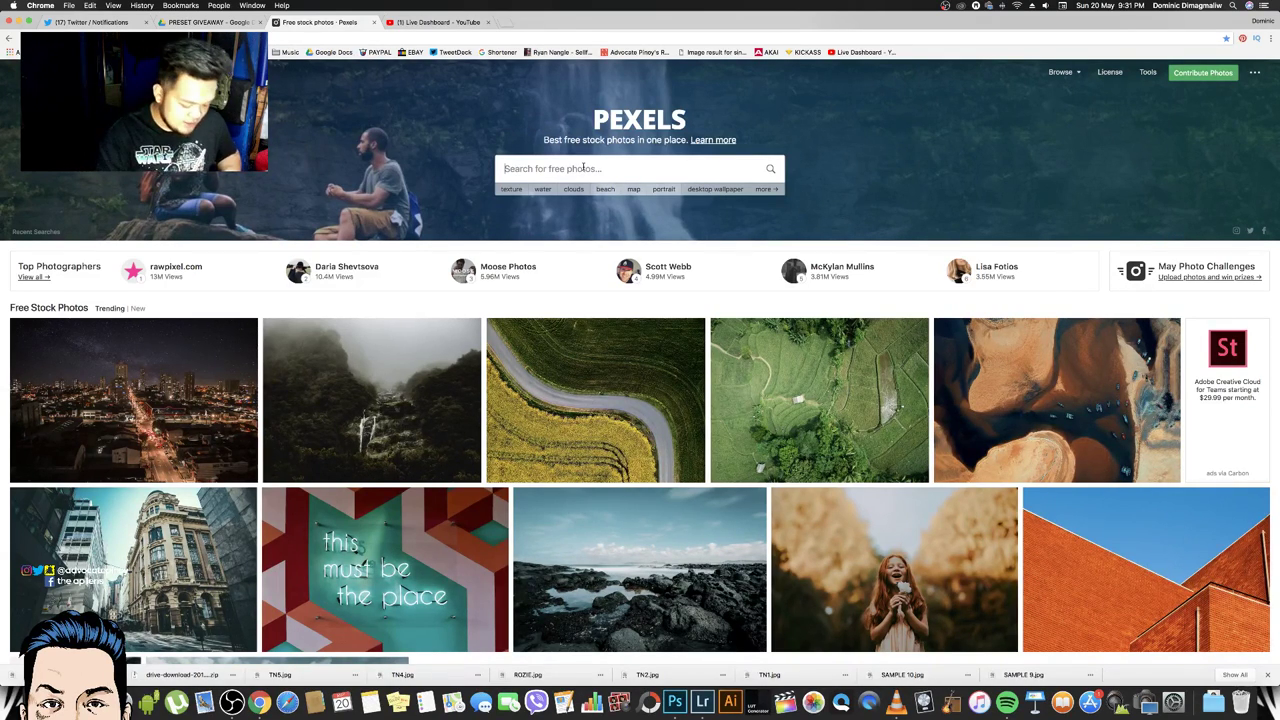
pyautogui.click(583, 168)
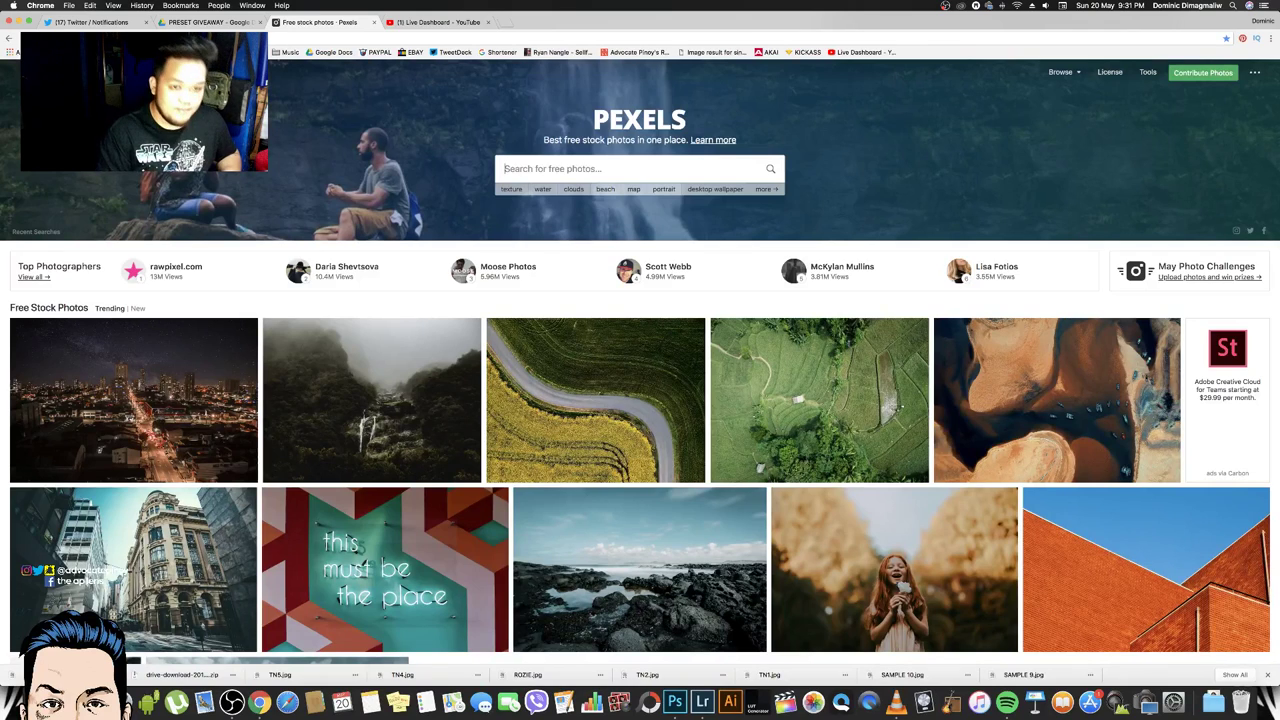
pyautogui.write('LEMON')
pyautogui.press('Return')
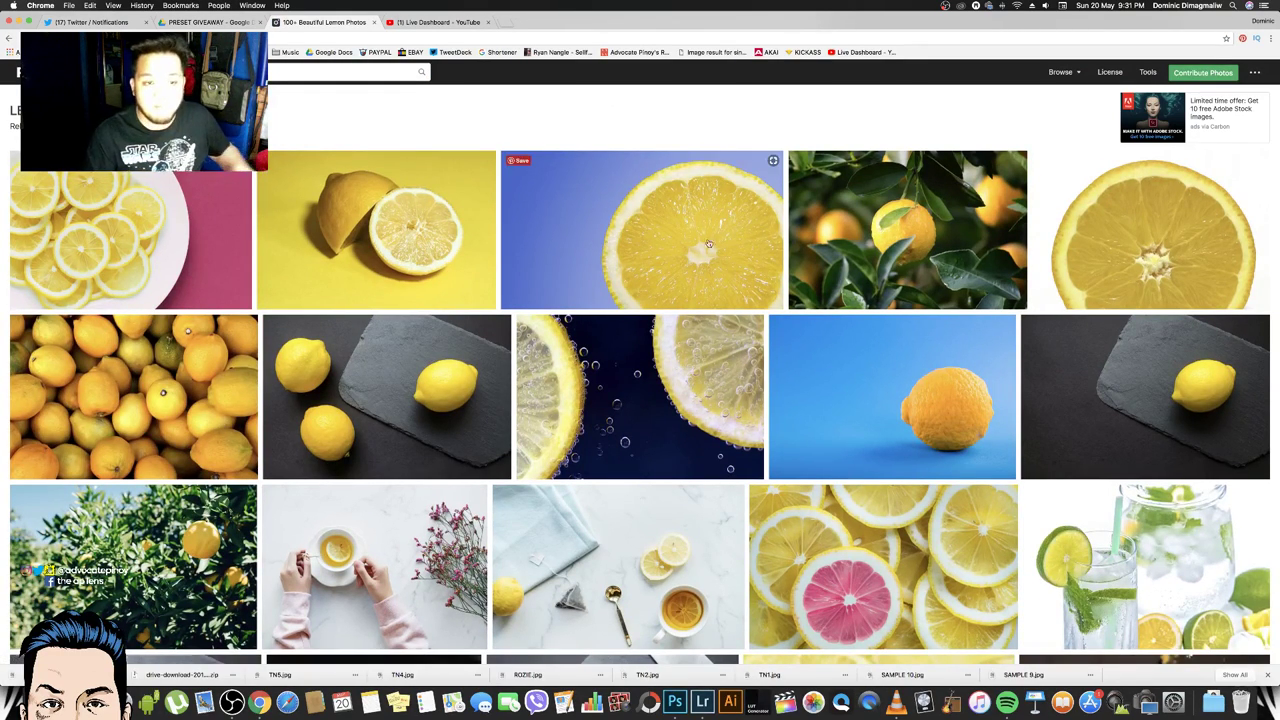
pyautogui.moveTo(644, 296)
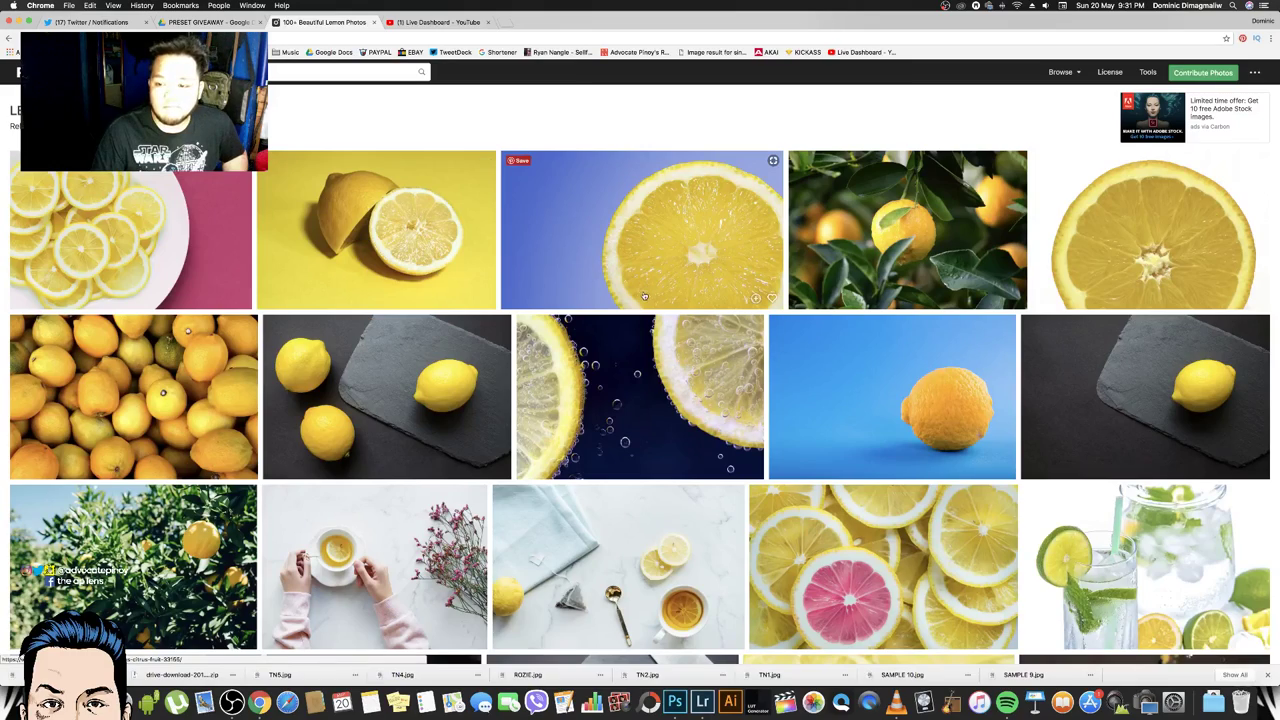
# Browse the lemon search results to find the sliced lemon on a yellow background
pyautogui.scroll(-2, 600, 270)
pyautogui.scroll(1, 550, 240)
pyautogui.scroll(-1, 500, 200)
pyautogui.scroll(1, 450, 170)
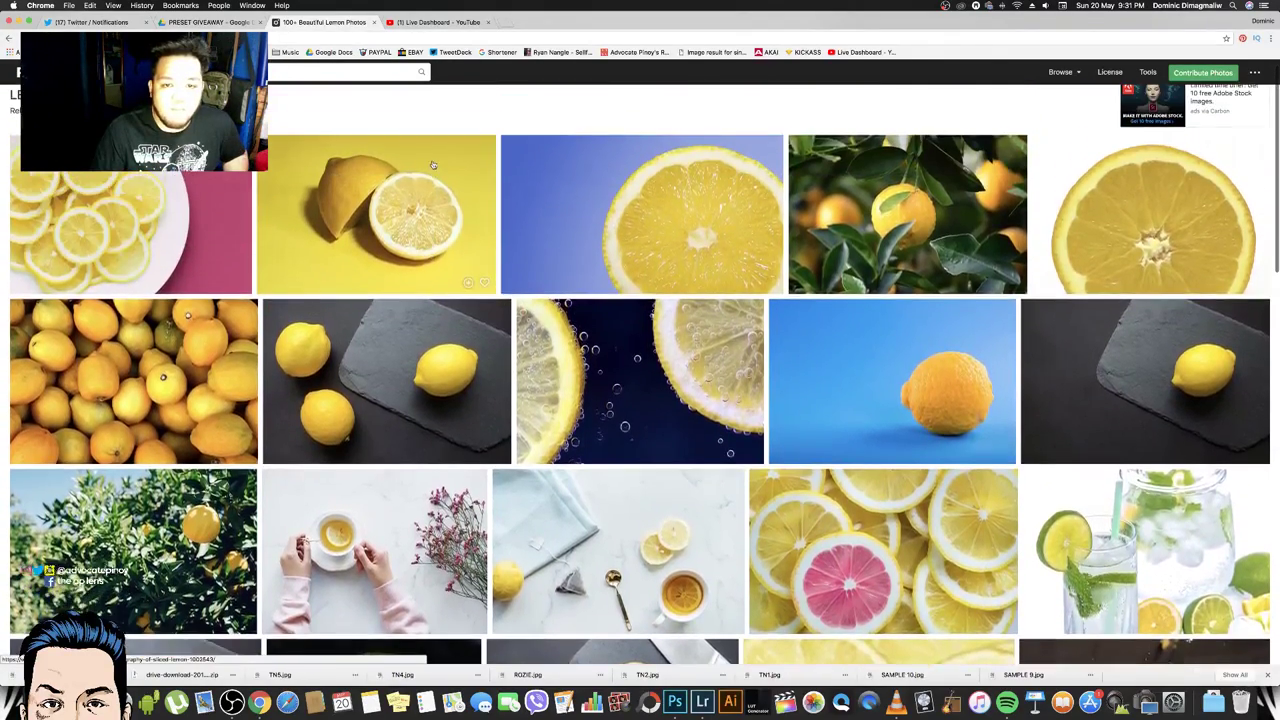
pyautogui.scroll(1, 450, 185)
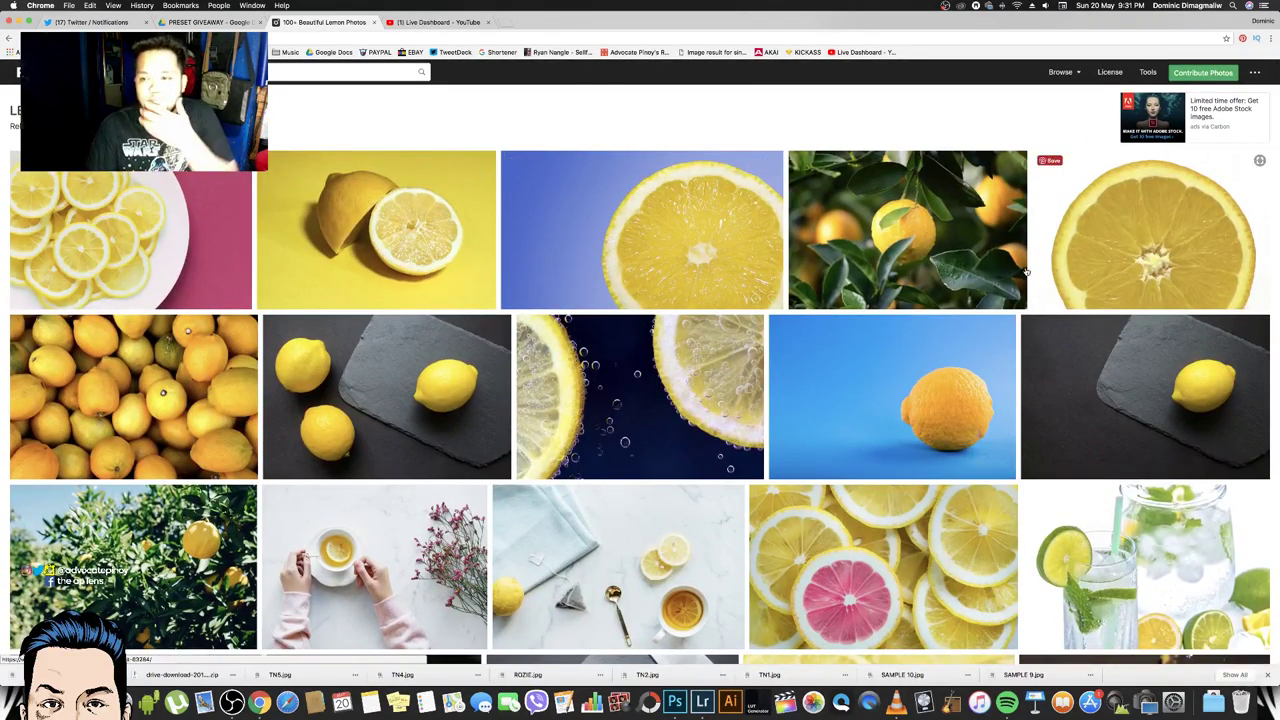
pyautogui.moveTo(448, 408)
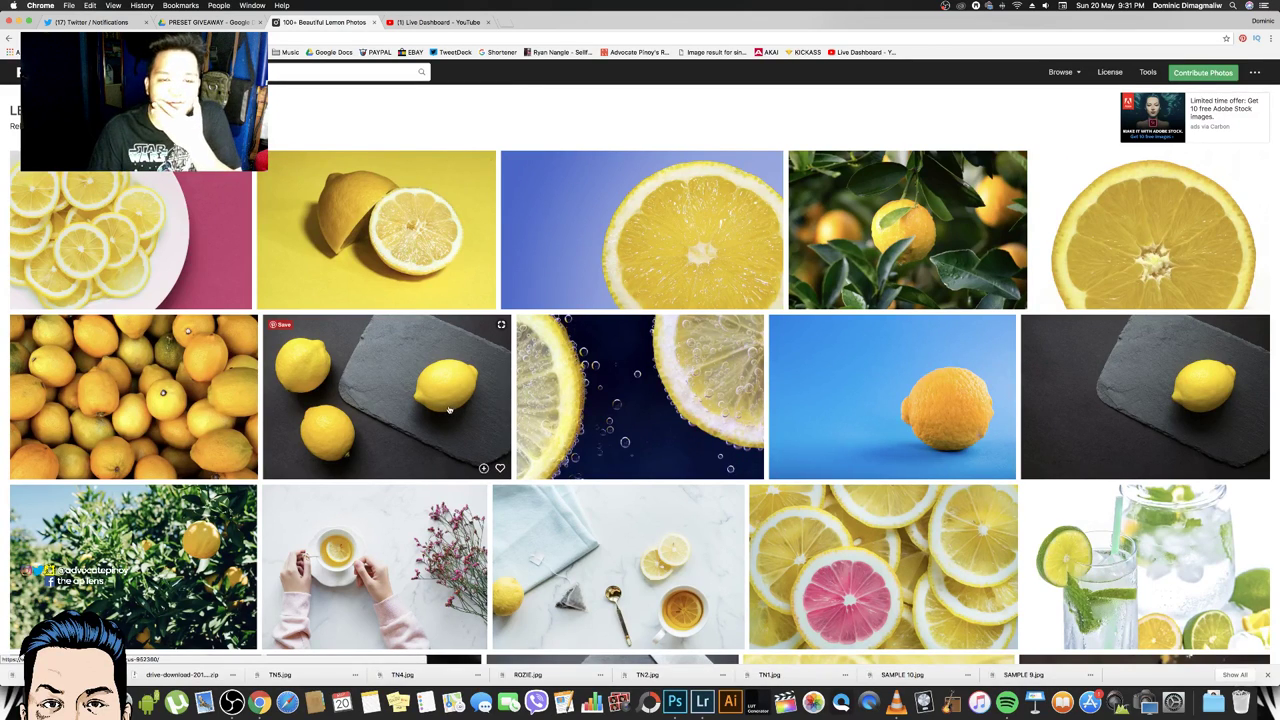
pyautogui.scroll(-3, 447, 410)
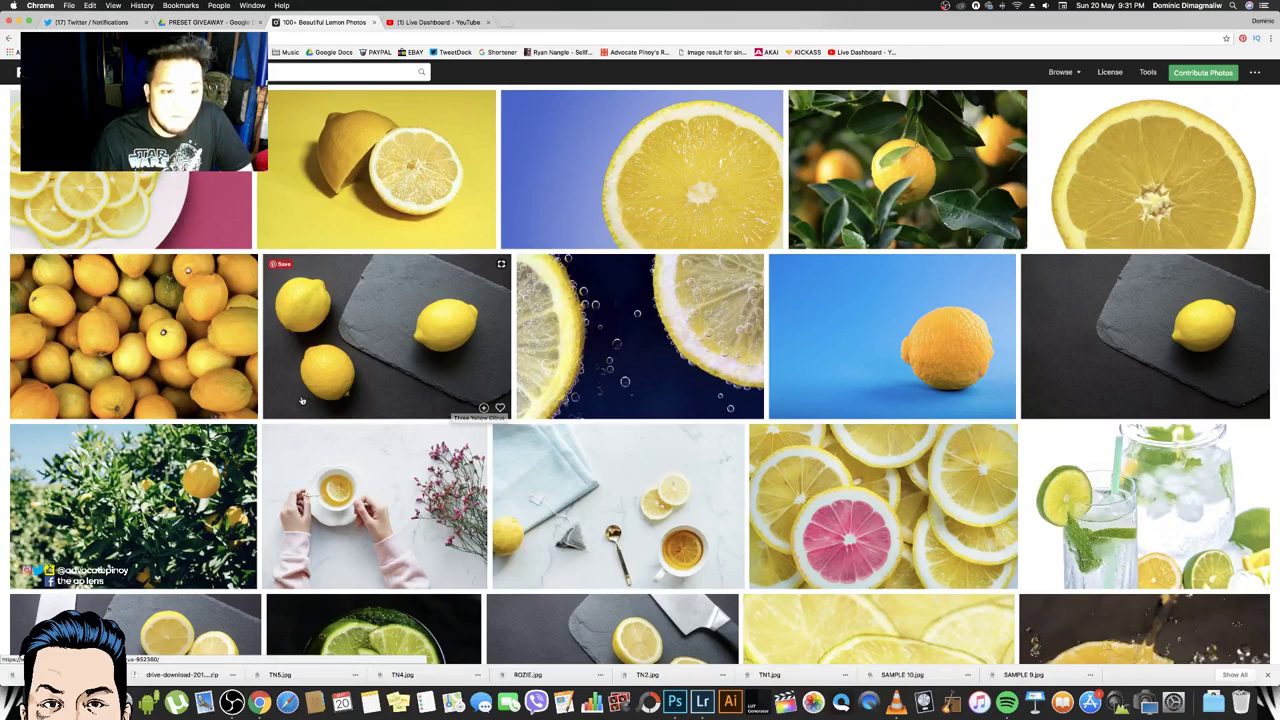
pyautogui.scroll(-3, 432, 430)
pyautogui.scroll(-2, 600, 400)
pyautogui.scroll(-3, 765, 378)
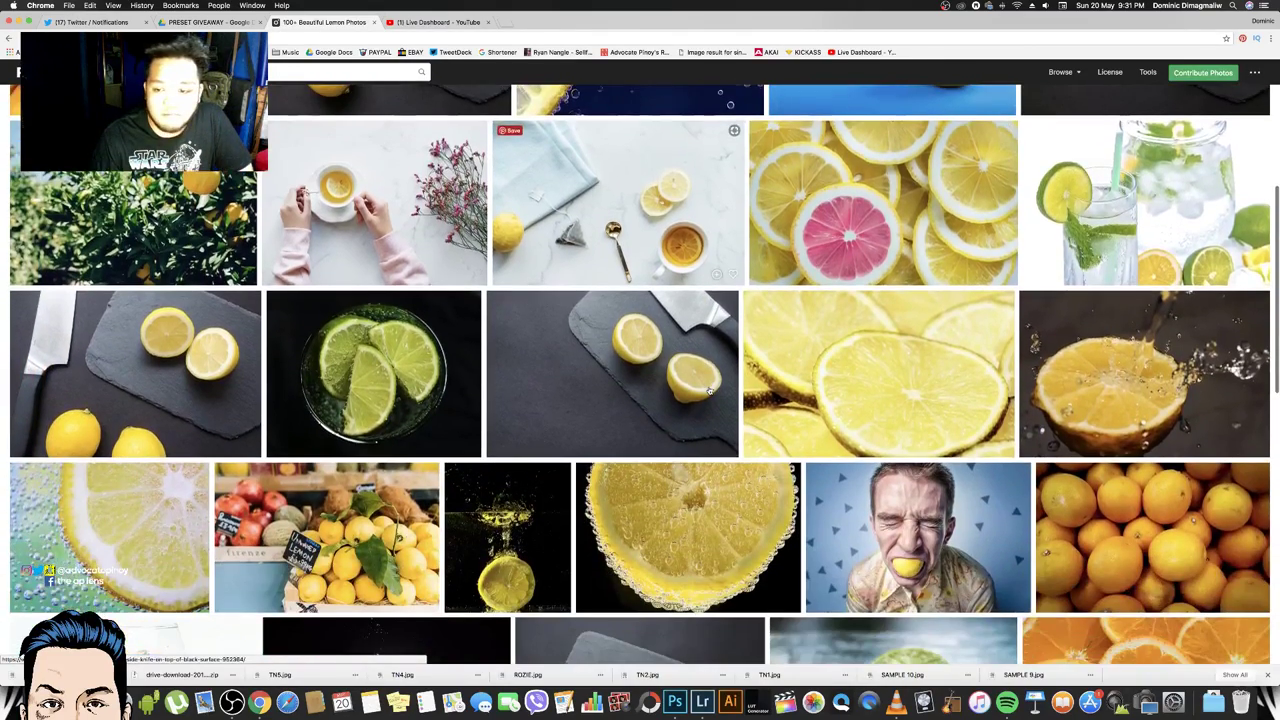
pyautogui.scroll(-3, 850, 400)
pyautogui.scroll(-3, 940, 420)
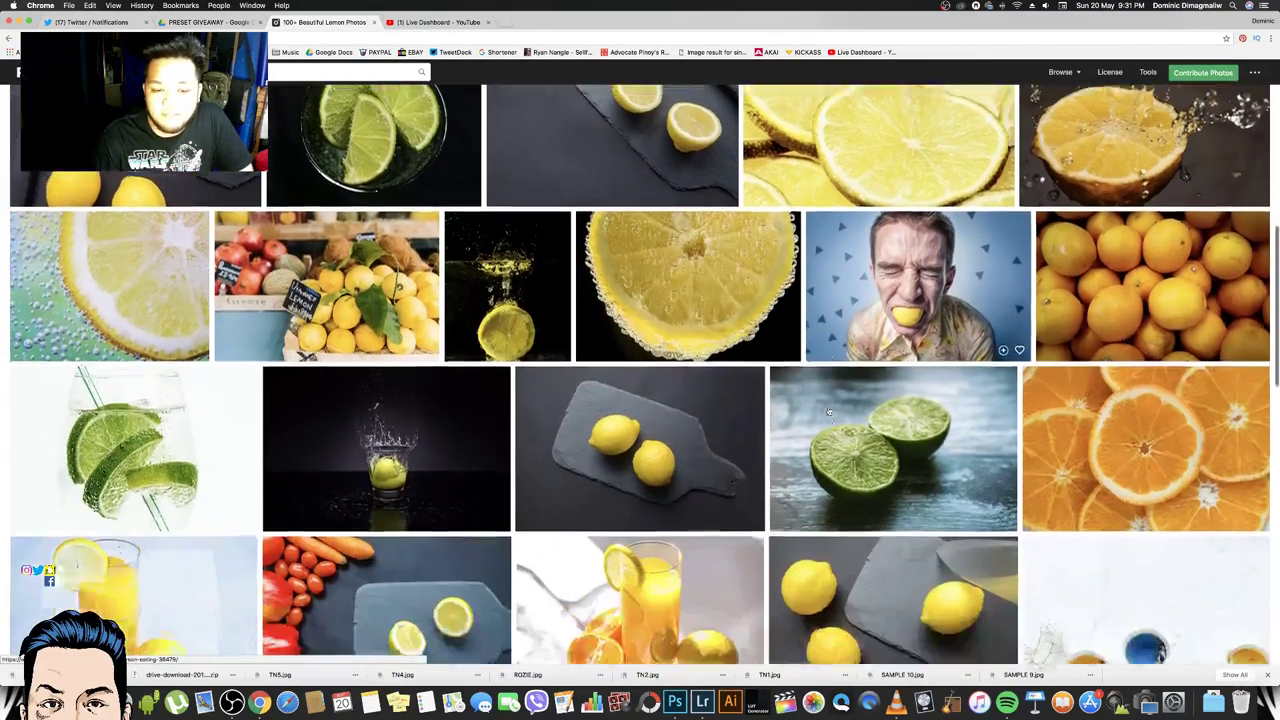
pyautogui.scroll(-2, 700, 430)
pyautogui.scroll(2, 388, 455)
pyautogui.scroll(3, 388, 455)
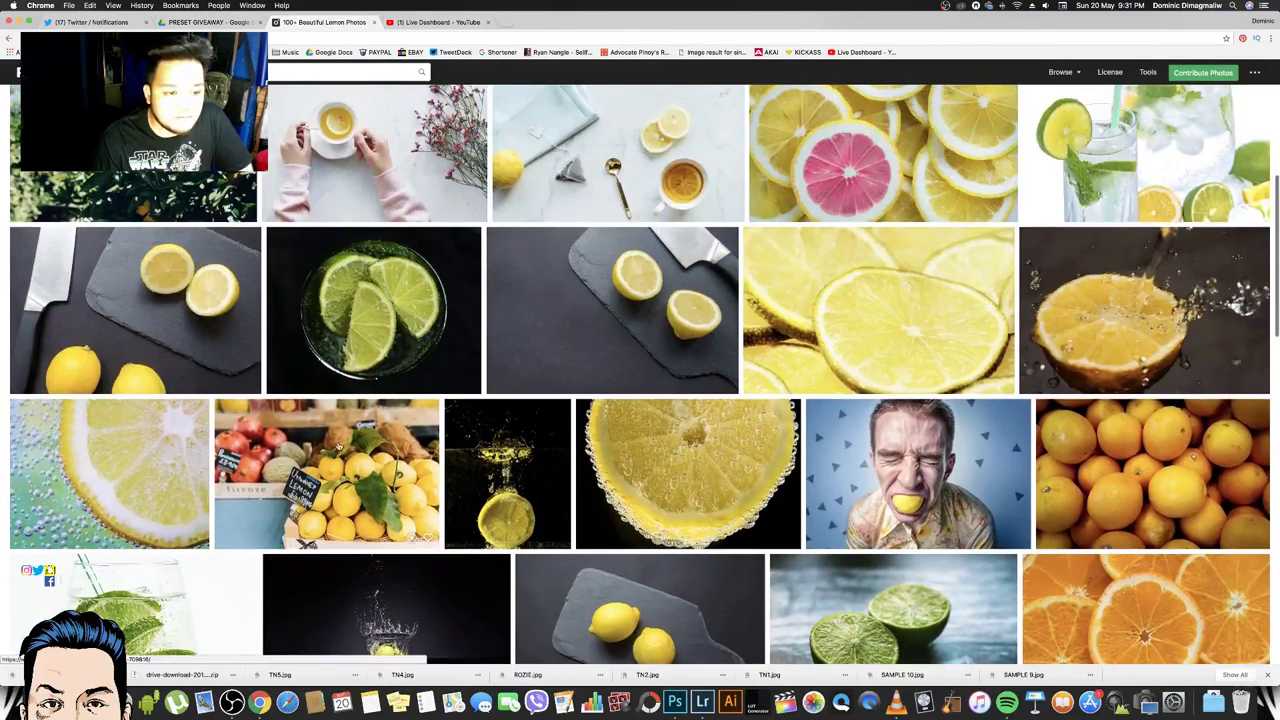
pyautogui.press('XF86AudioLowerVolume')
pyautogui.scroll(2, 350, 268)
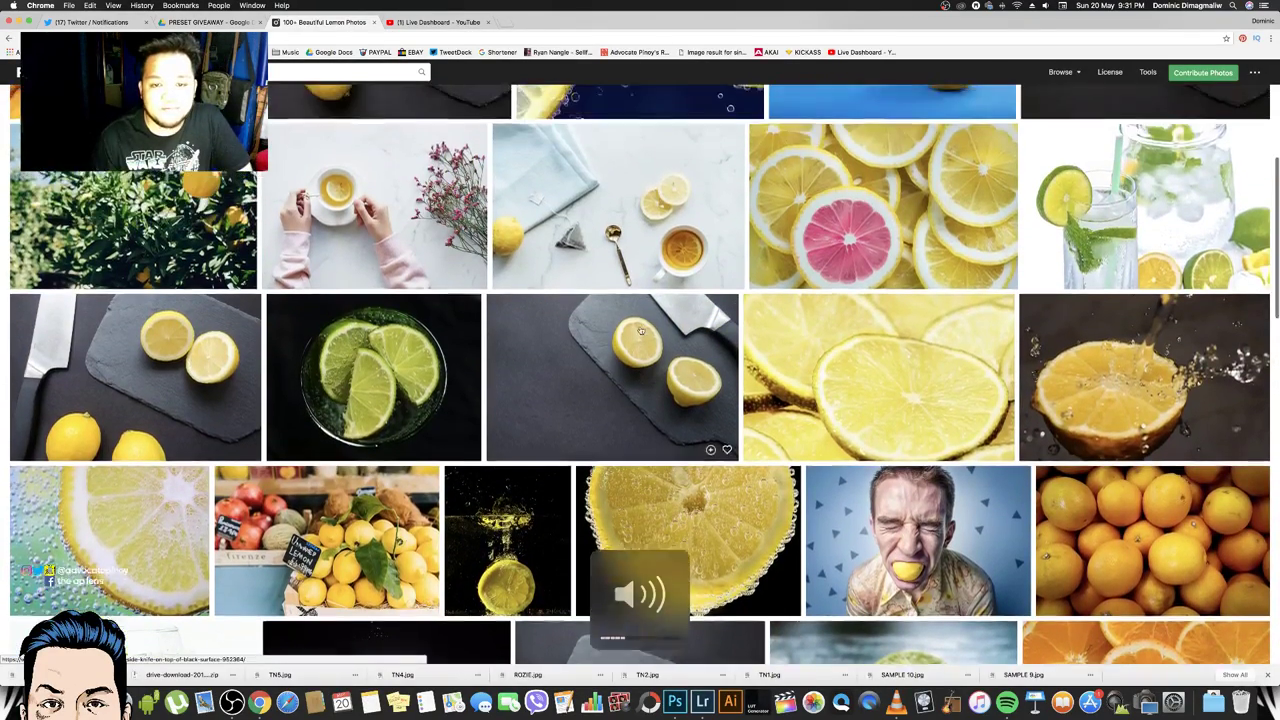
pyautogui.scroll(3, 420, 280)
pyautogui.scroll(3, 480, 285)
pyautogui.scroll(2, 512, 288)
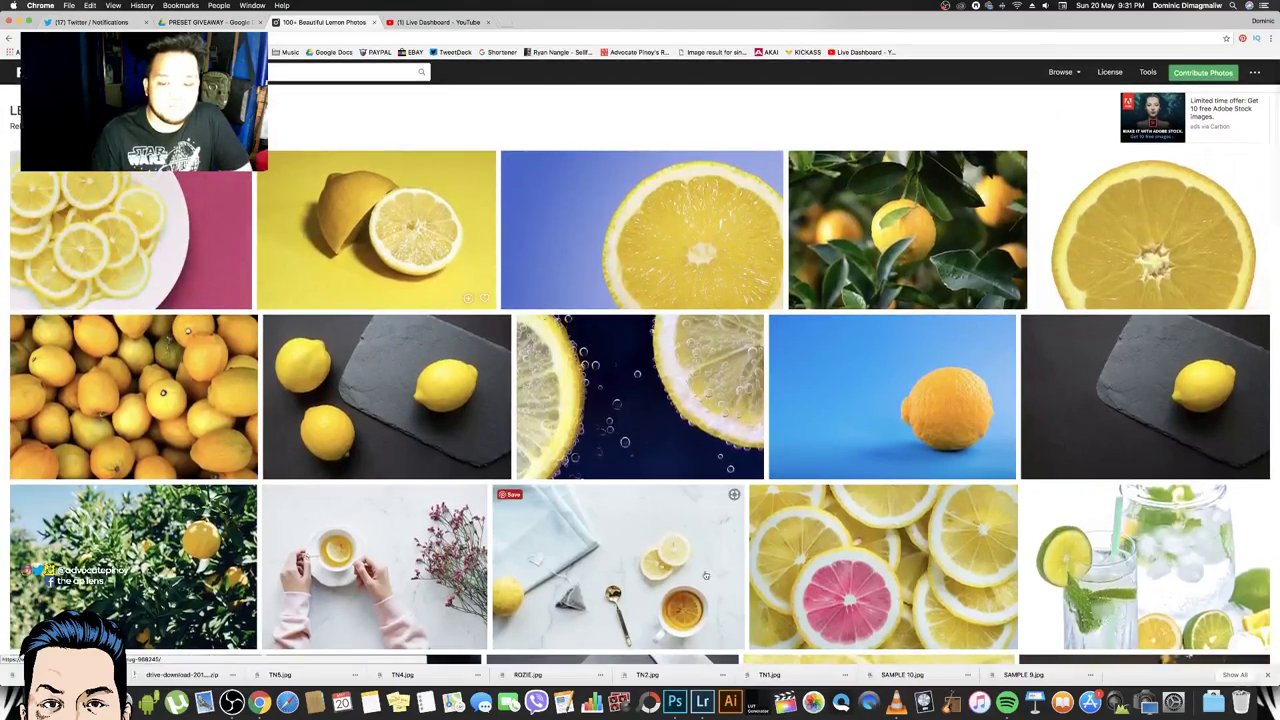
pyautogui.scroll(-5, 600, 480)
pyautogui.scroll(-2, 680, 550)
pyautogui.scroll(-2, 714, 582)
pyautogui.scroll(-2, 714, 582)
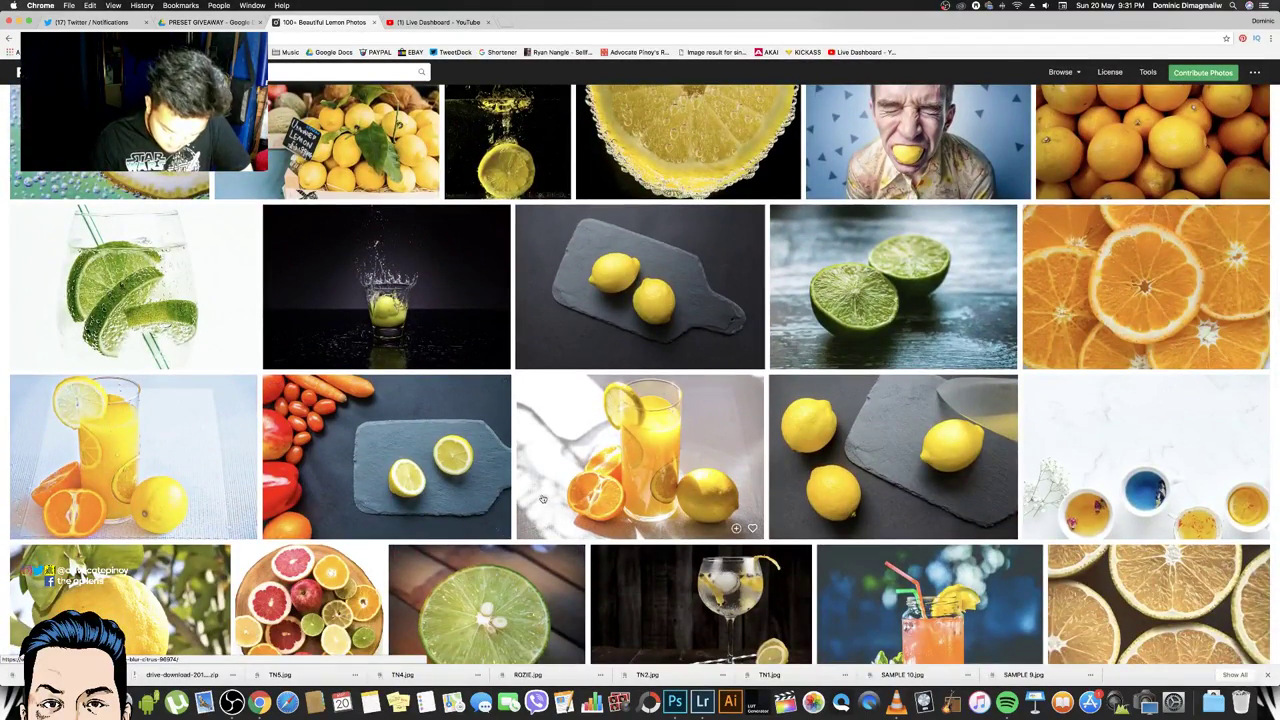
pyautogui.moveTo(134, 287)
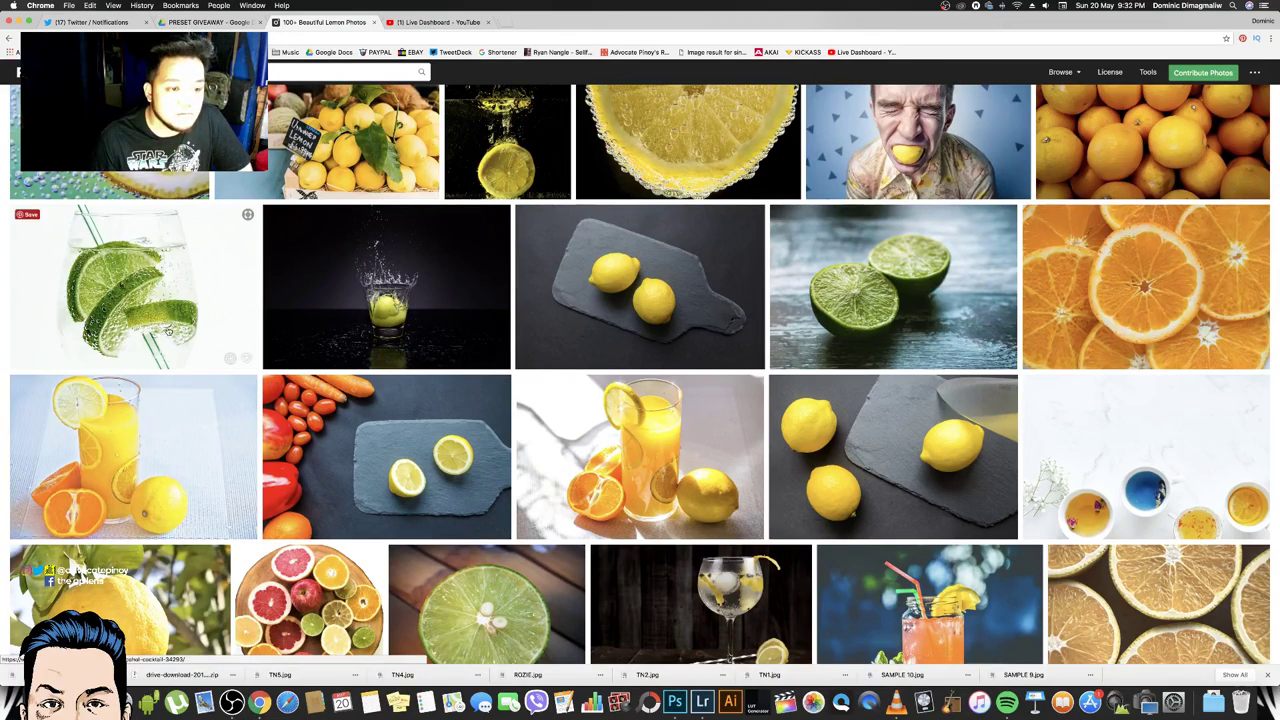
pyautogui.scroll(5, 152, 322)
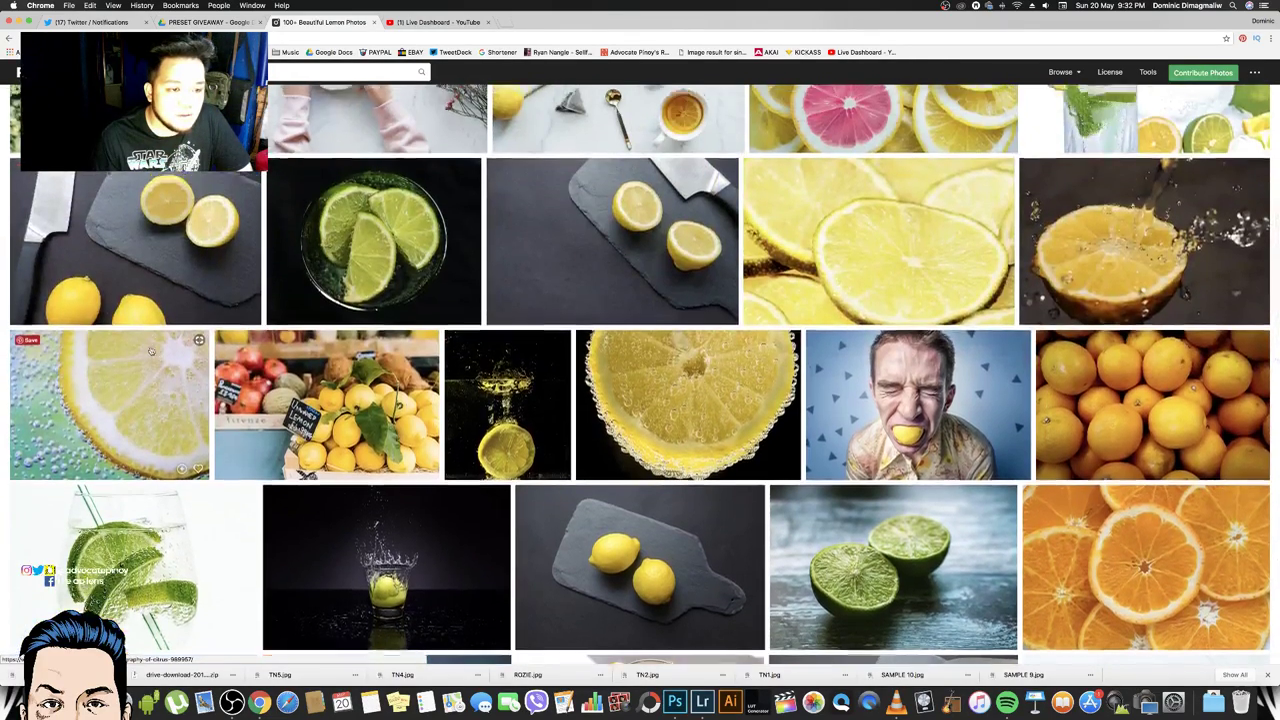
pyautogui.scroll(10, 152, 345)
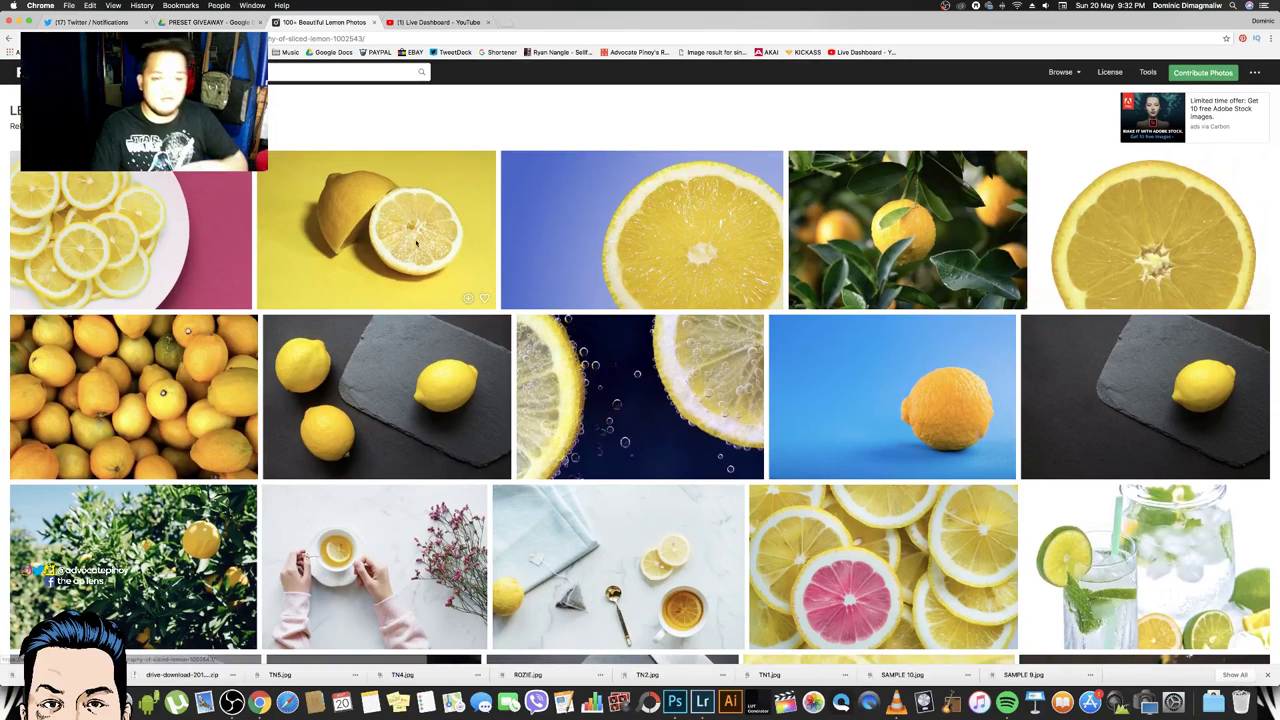
# Download the sliced-lemon photo with Free Download and return to Photoshop
pyautogui.click(440, 255)
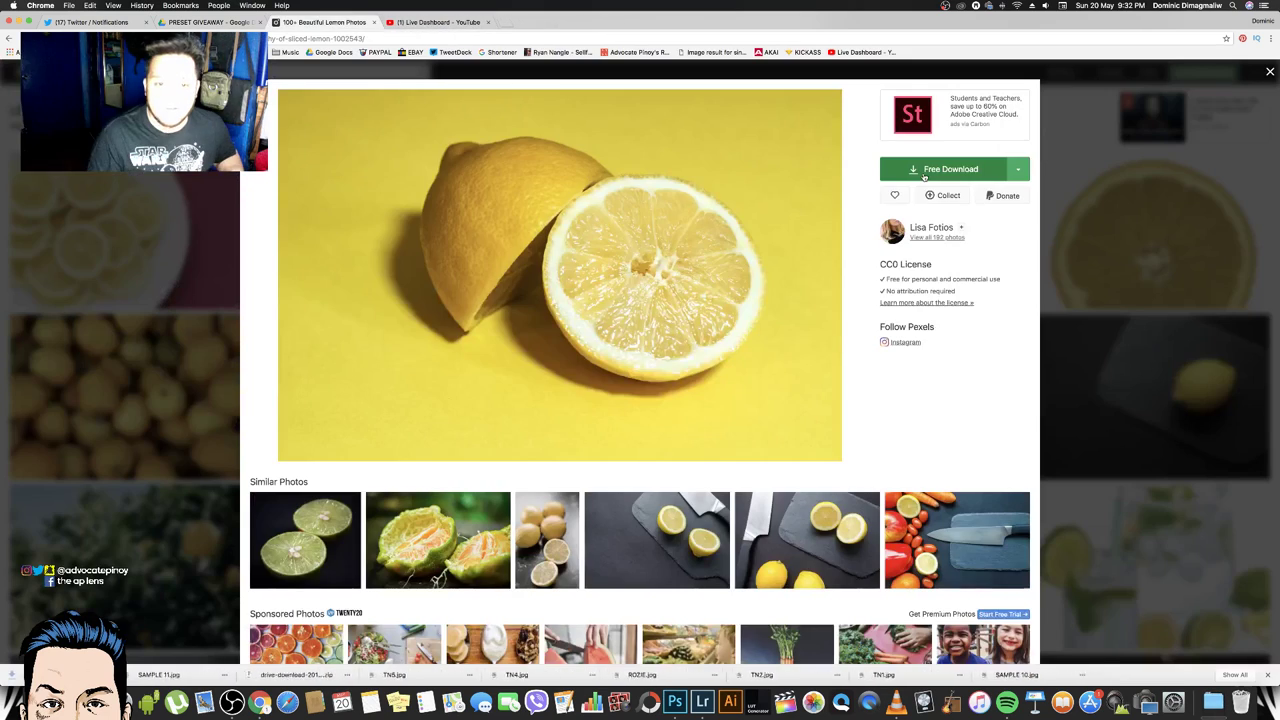
pyautogui.click(924, 170)
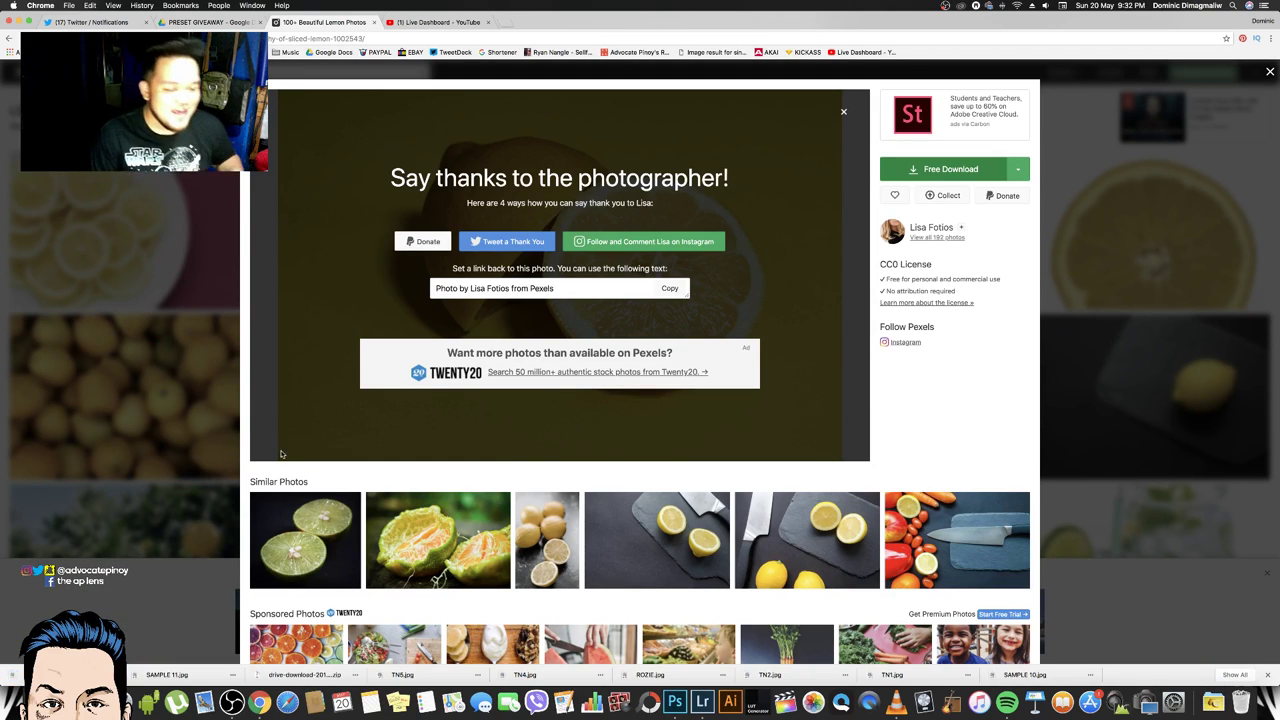
pyautogui.click(675, 701)
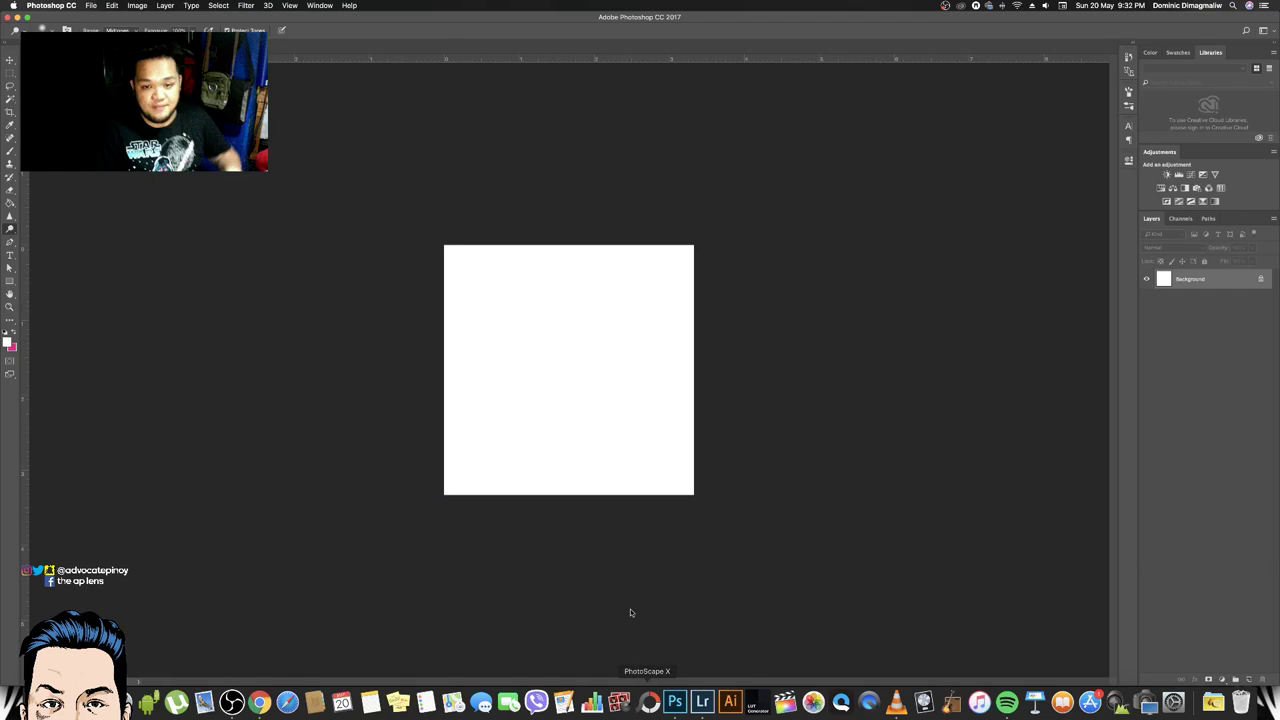
# Copy the whole sliced-lemon photo and paste it into the square document
pyautogui.press('XF86AudioLowerVolume')
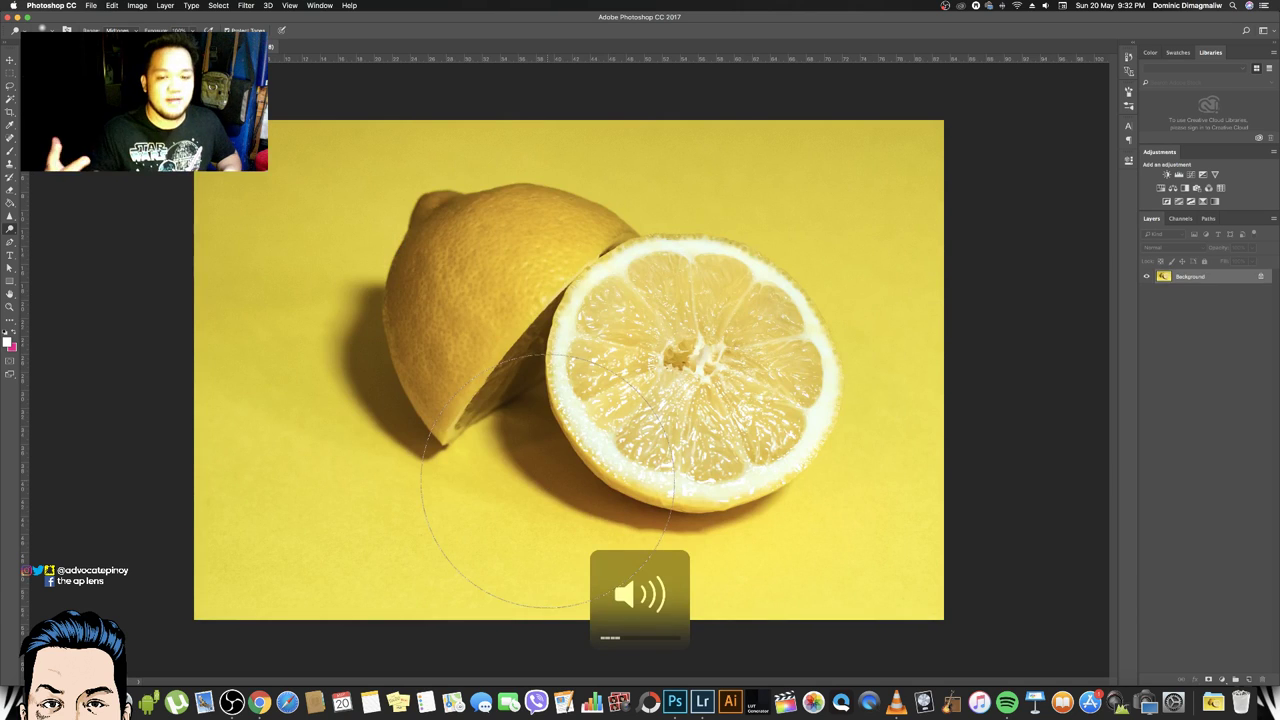
pyautogui.press('super+a')
pyautogui.press('super+c')
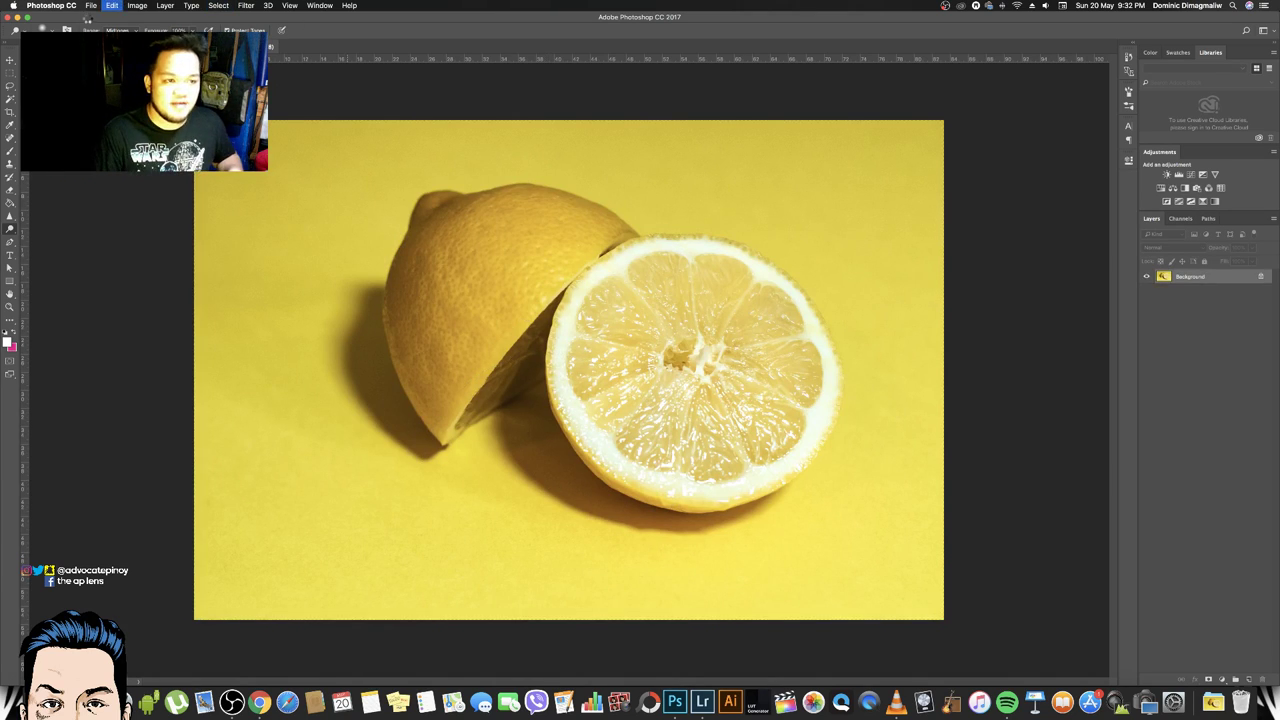
pyautogui.press('super+n')
pyautogui.press('Return')
pyautogui.press('super+v')
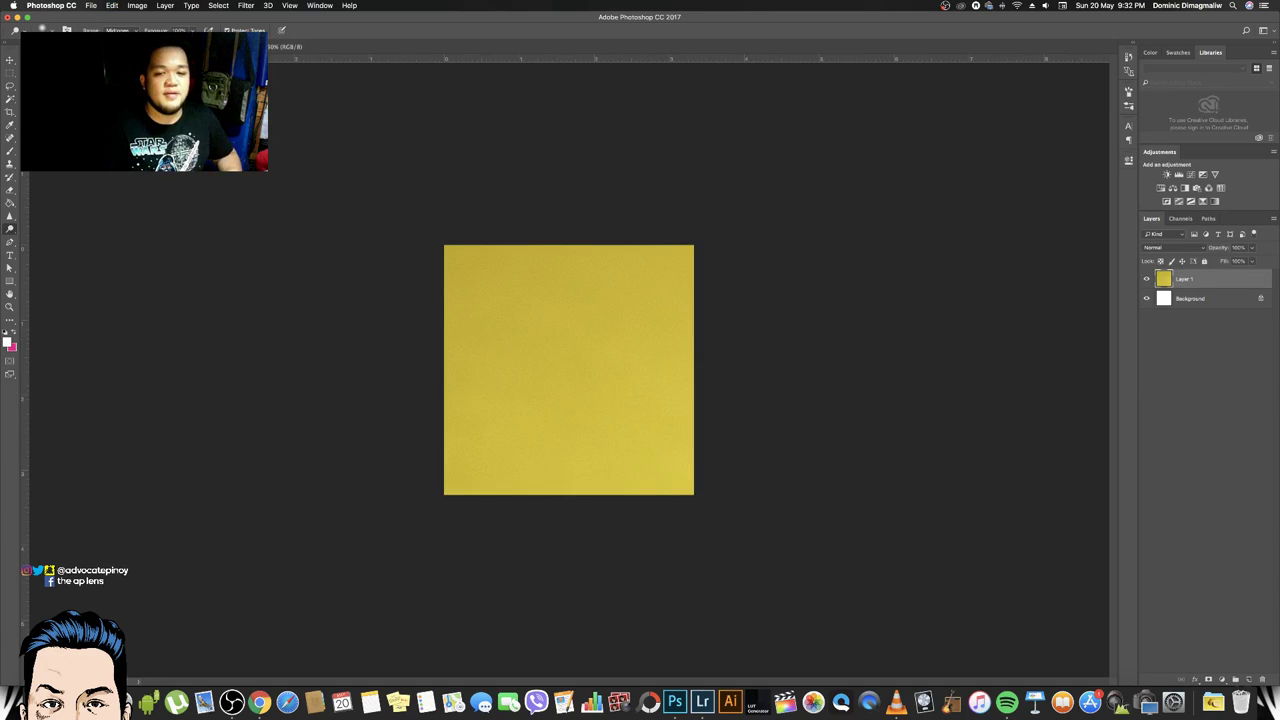
# Free Transform the pasted lemon layer so it fills the whole square canvas
pyautogui.press('super+t')
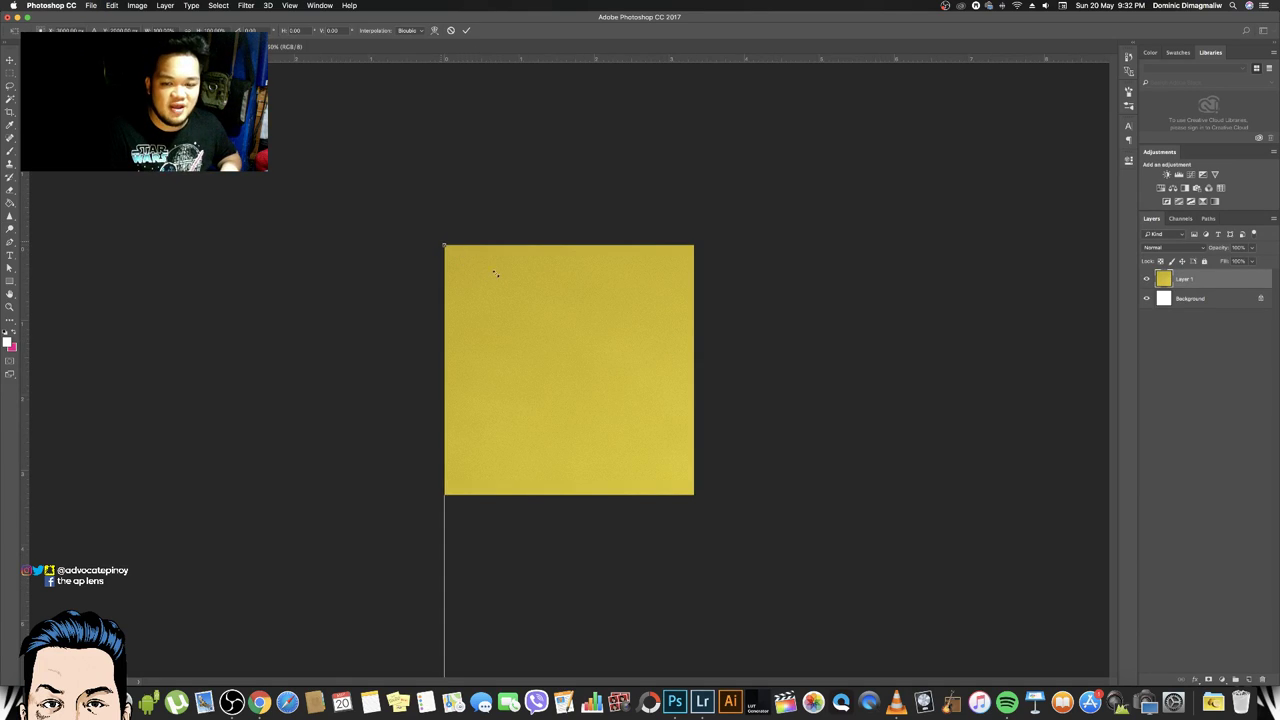
pyautogui.moveTo(494, 273)
pyautogui.mouseDown()
pyautogui.moveTo(442, 336)
pyautogui.moveTo(416, 251)
pyautogui.mouseUp()
pyautogui.moveTo(910, 618)
pyautogui.mouseDown()
pyautogui.moveTo(754, 523)
pyautogui.moveTo(817, 523)
pyautogui.mouseUp()
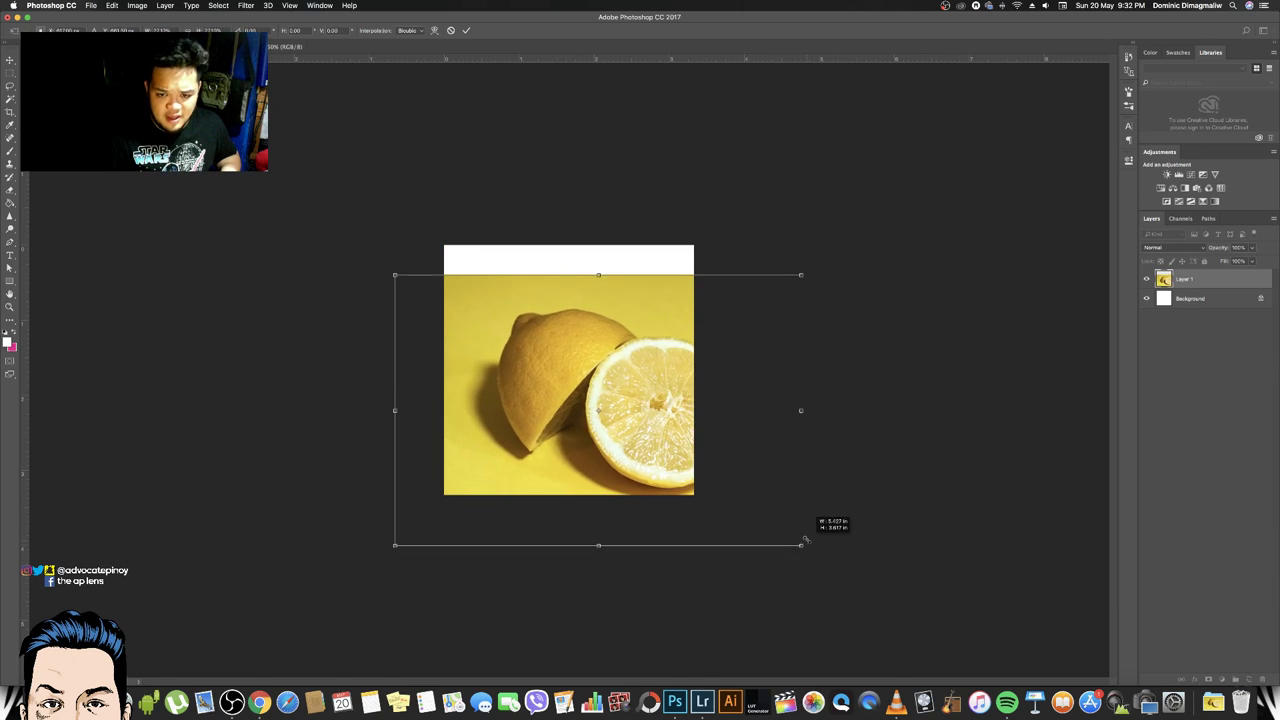
pyautogui.moveTo(725, 460)
pyautogui.mouseDown()
pyautogui.moveTo(680, 429)
pyautogui.moveTo(664, 447)
pyautogui.mouseUp()
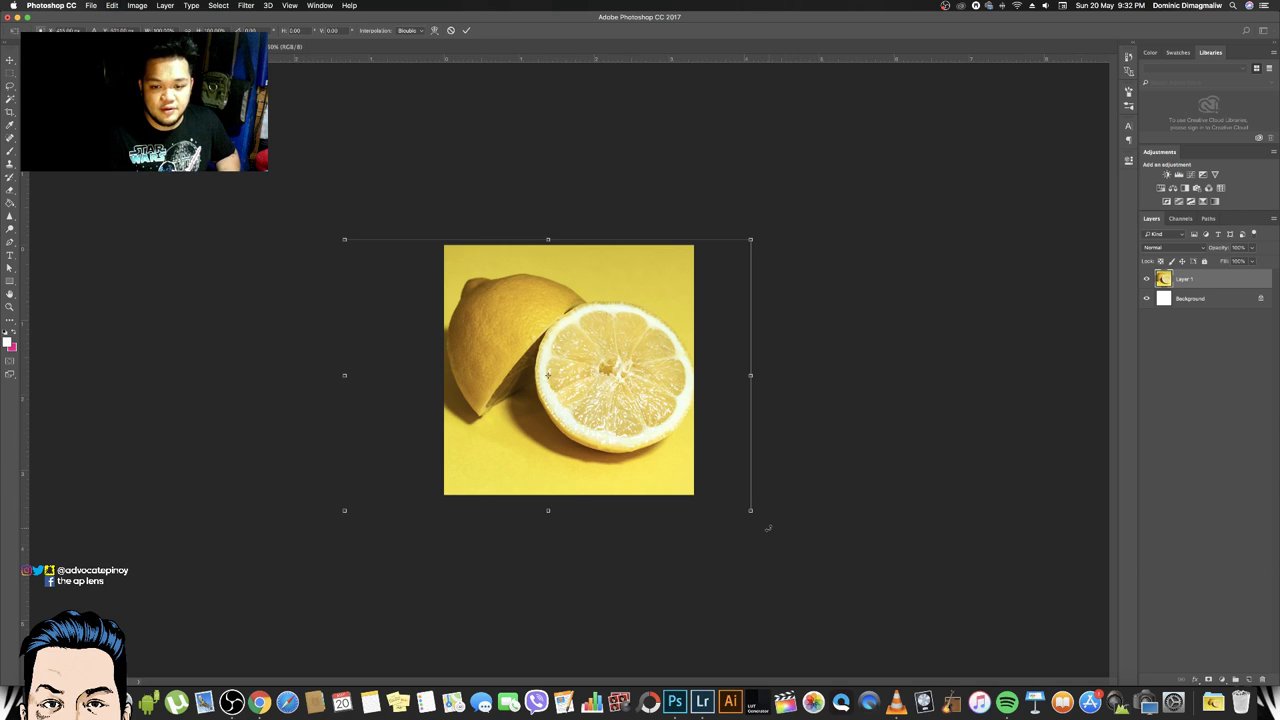
pyautogui.moveTo(751, 511); pyautogui.dragTo(739, 503)
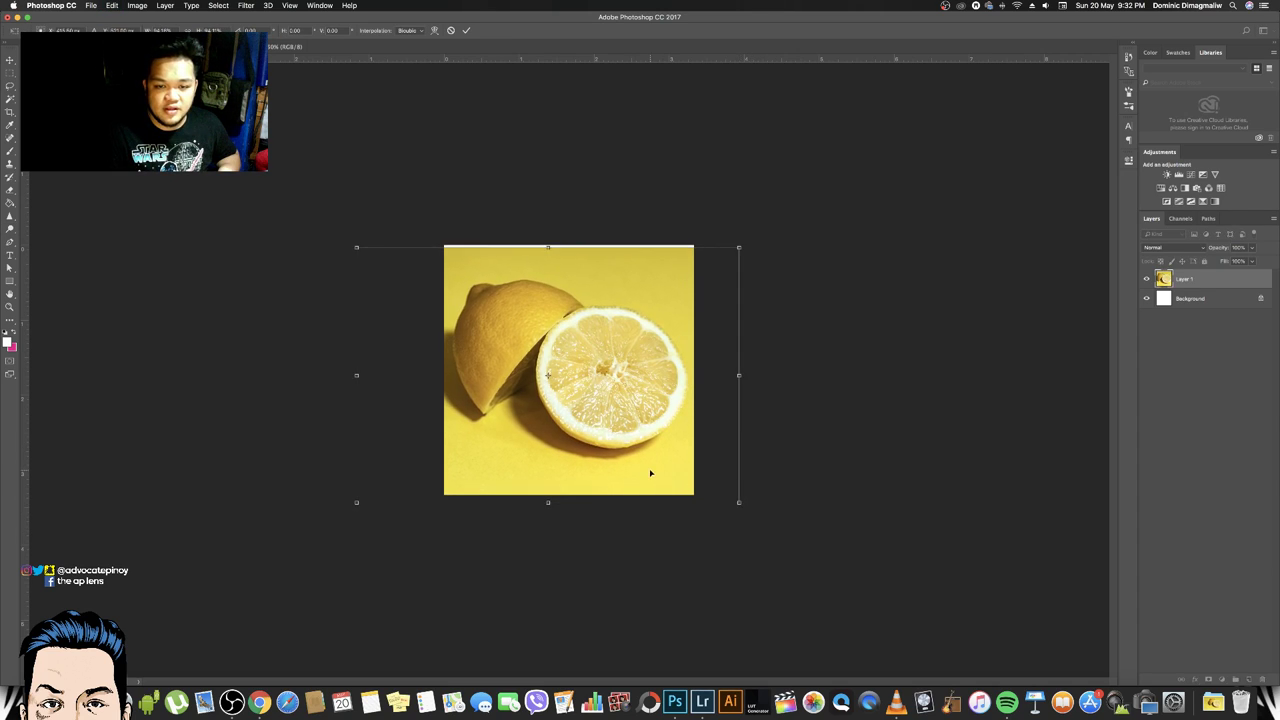
pyautogui.moveTo(651, 471); pyautogui.dragTo(649, 465)
pyautogui.press('Return')
pyautogui.press('o')
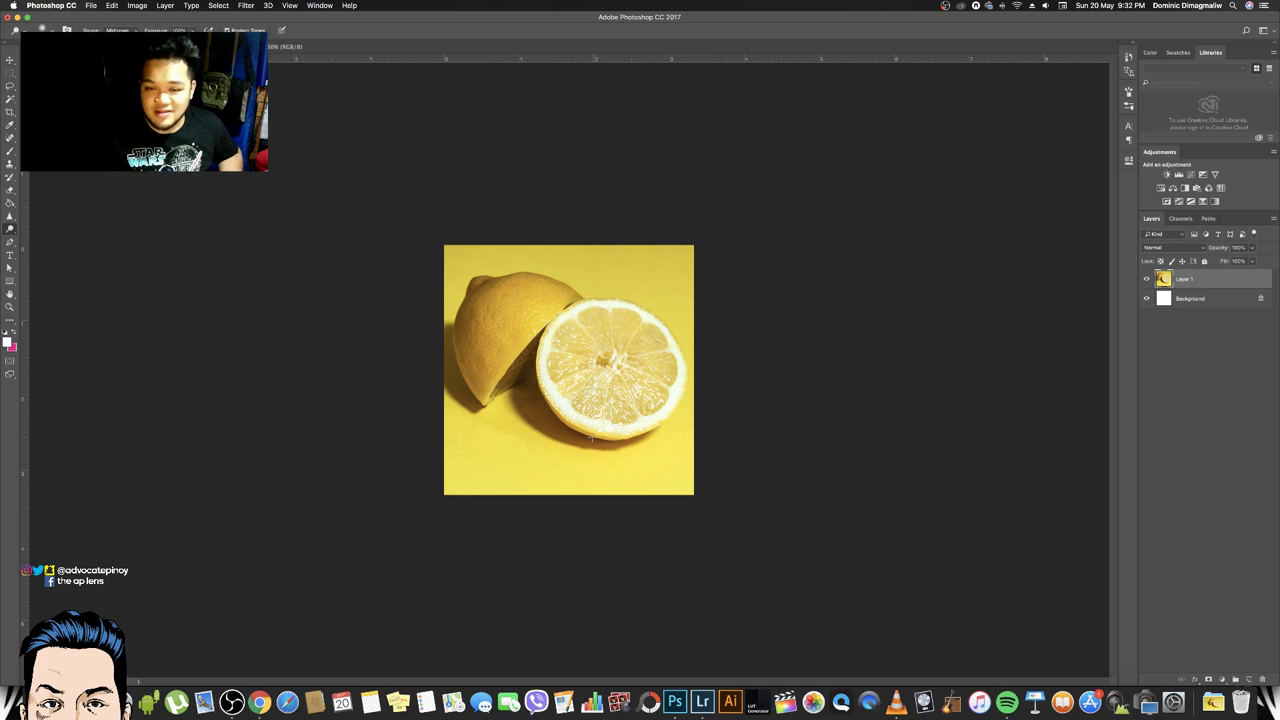
# Add a 'lemon' text line near the centre of the canvas
pyautogui.press('t')
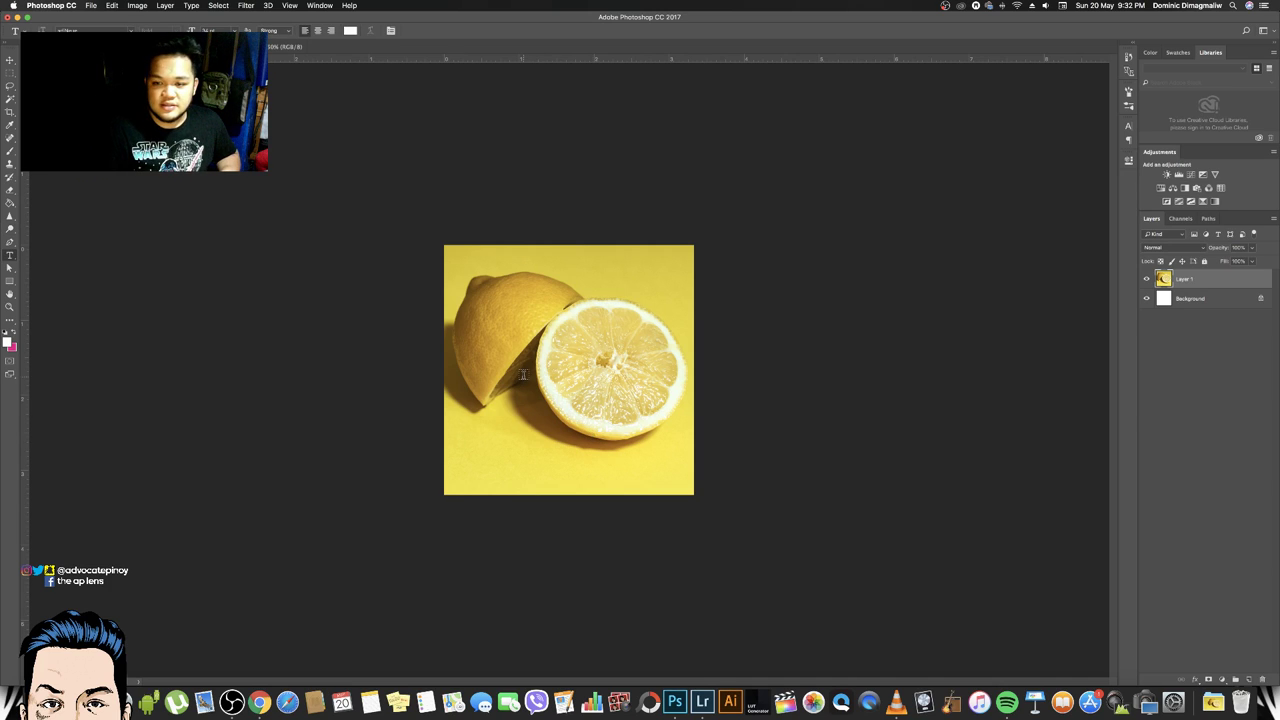
pyautogui.click(522, 375)
pyautogui.write('lemo')
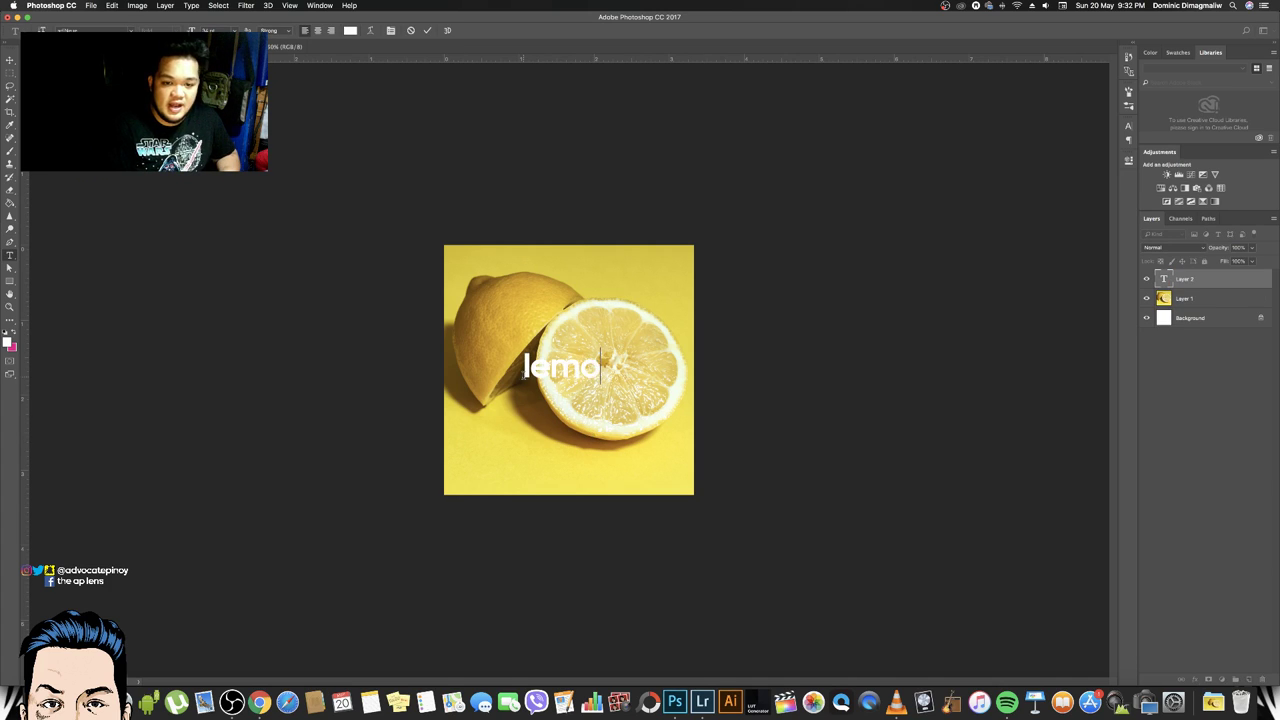
pyautogui.write('n')
pyautogui.press('super+Tab')
pyautogui.press('super+Tab')
pyautogui.press('super+Tab')
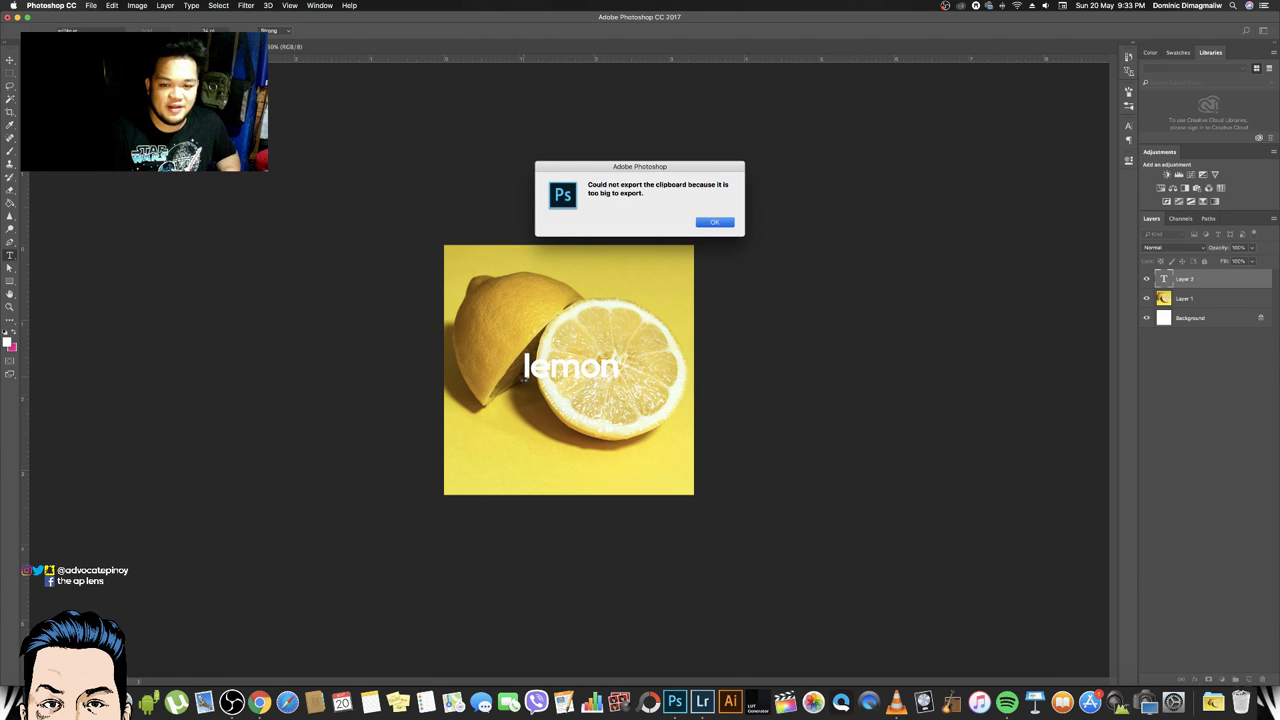
pyautogui.press('Return')
pyautogui.press('super+Tab')
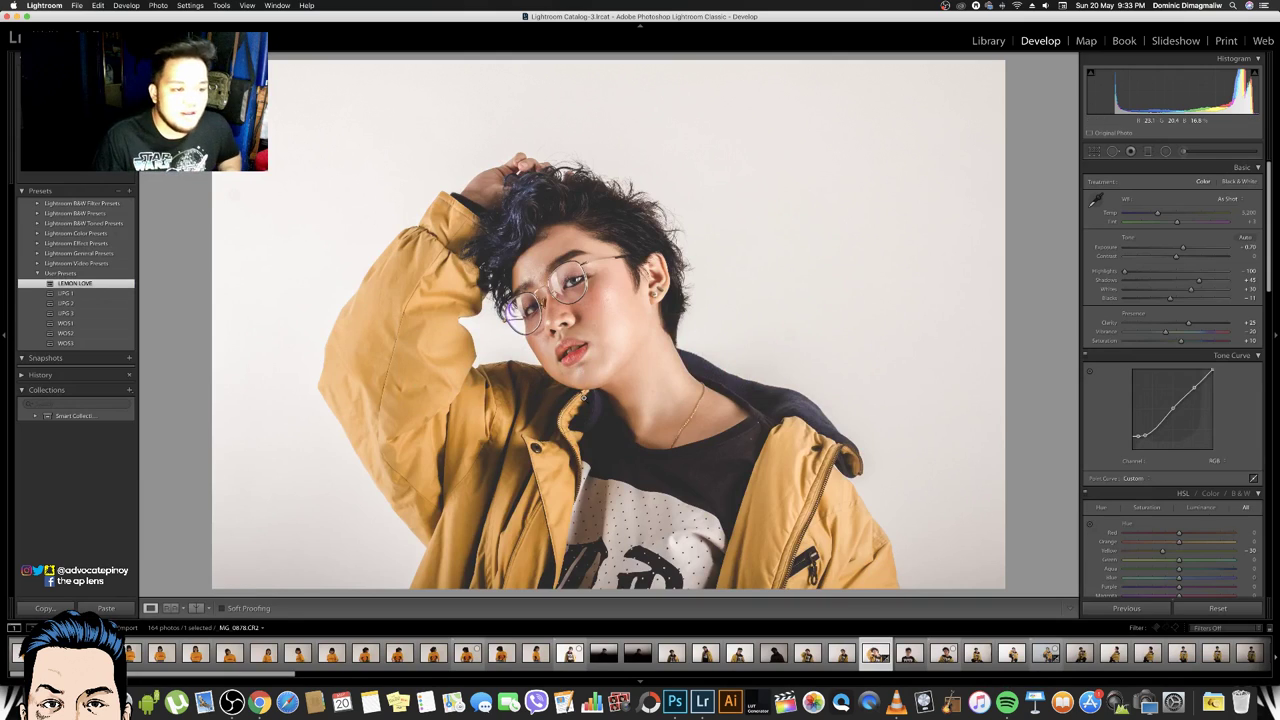
pyautogui.press('super+Tab')
# Enlarge the 'lemon' text and nudge it into position
pyautogui.press('super+t')
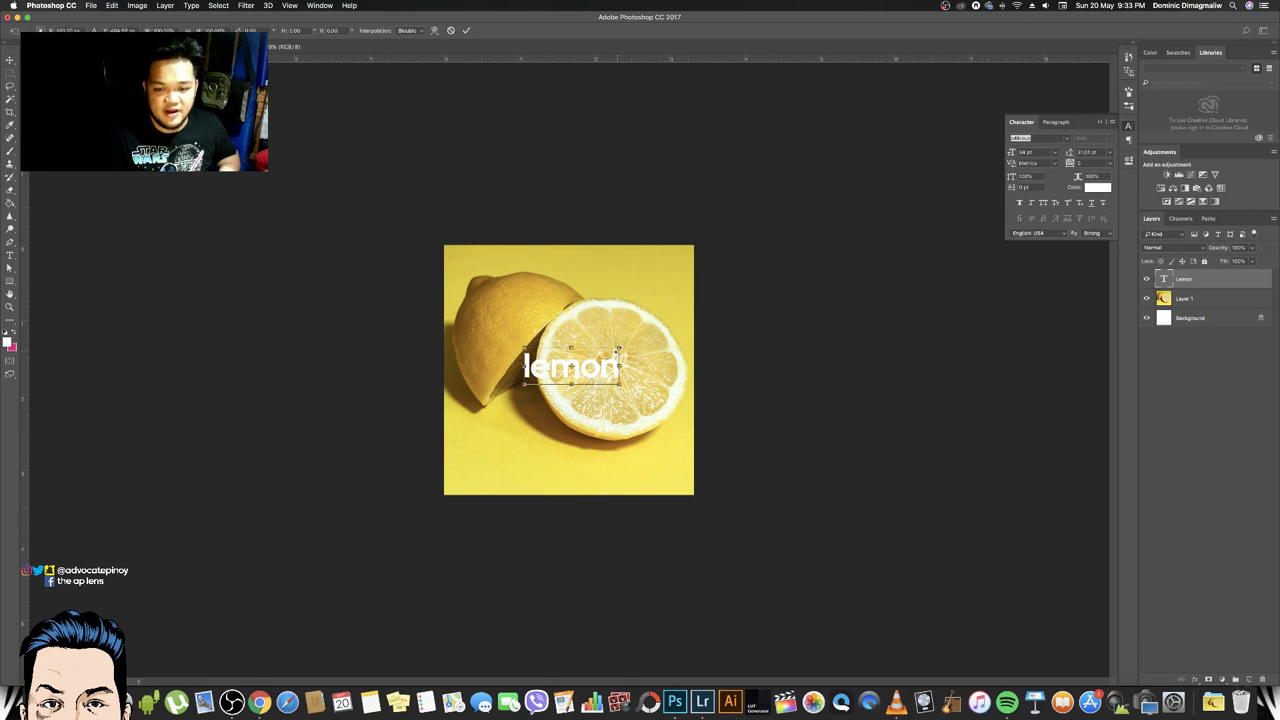
pyautogui.moveTo(618, 350); pyautogui.dragTo(653, 333)
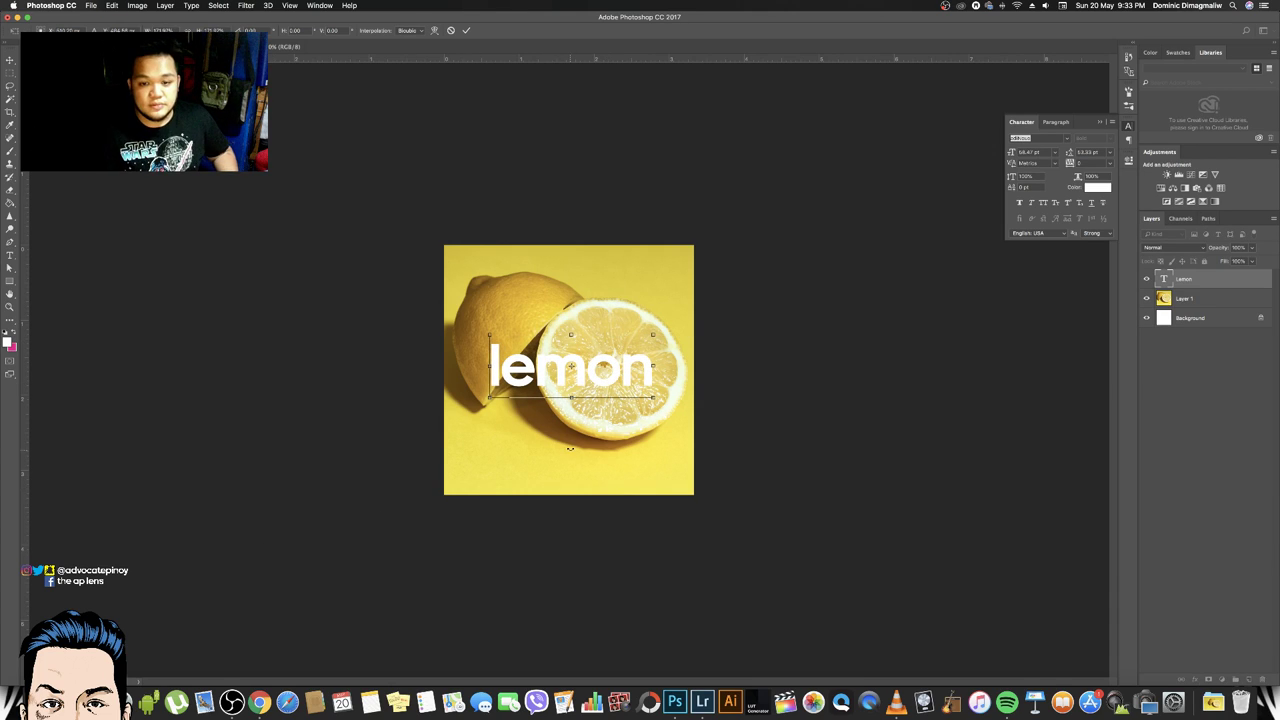
pyautogui.press('Return')
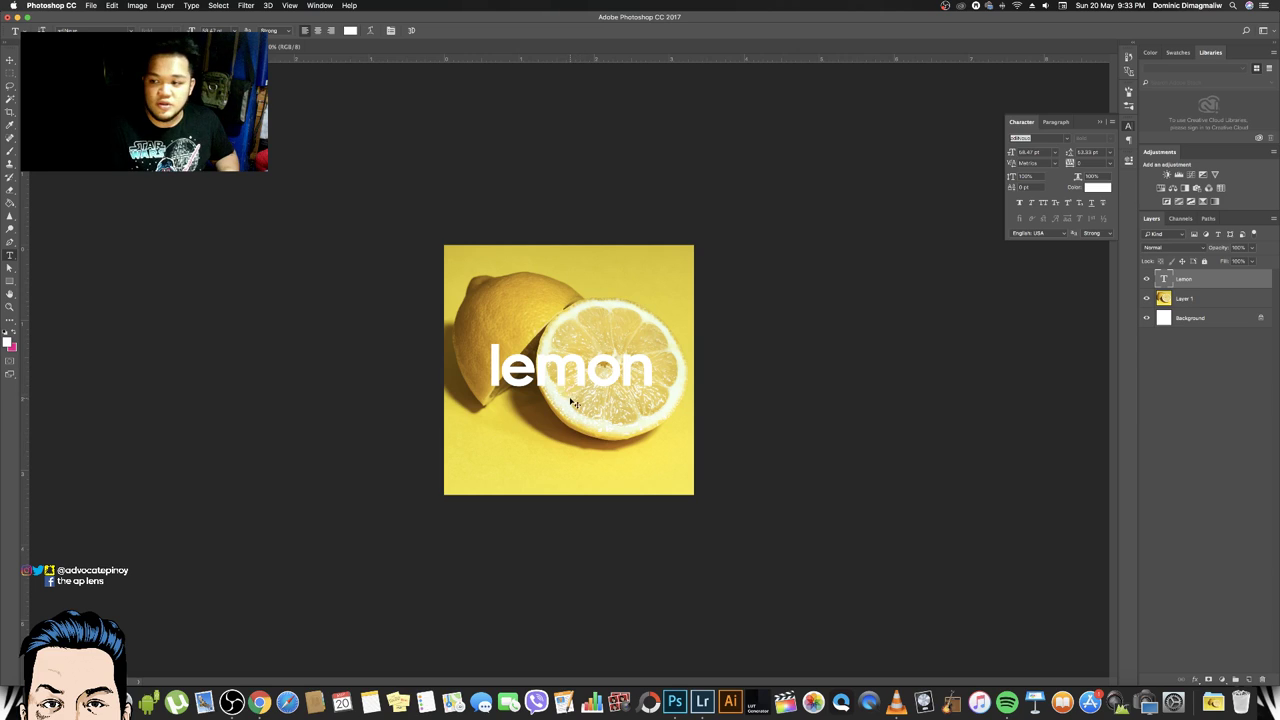
pyautogui.hotkey('ctrl', 't')
pyautogui.moveTo(606, 370); pyautogui.dragTo(604, 374)
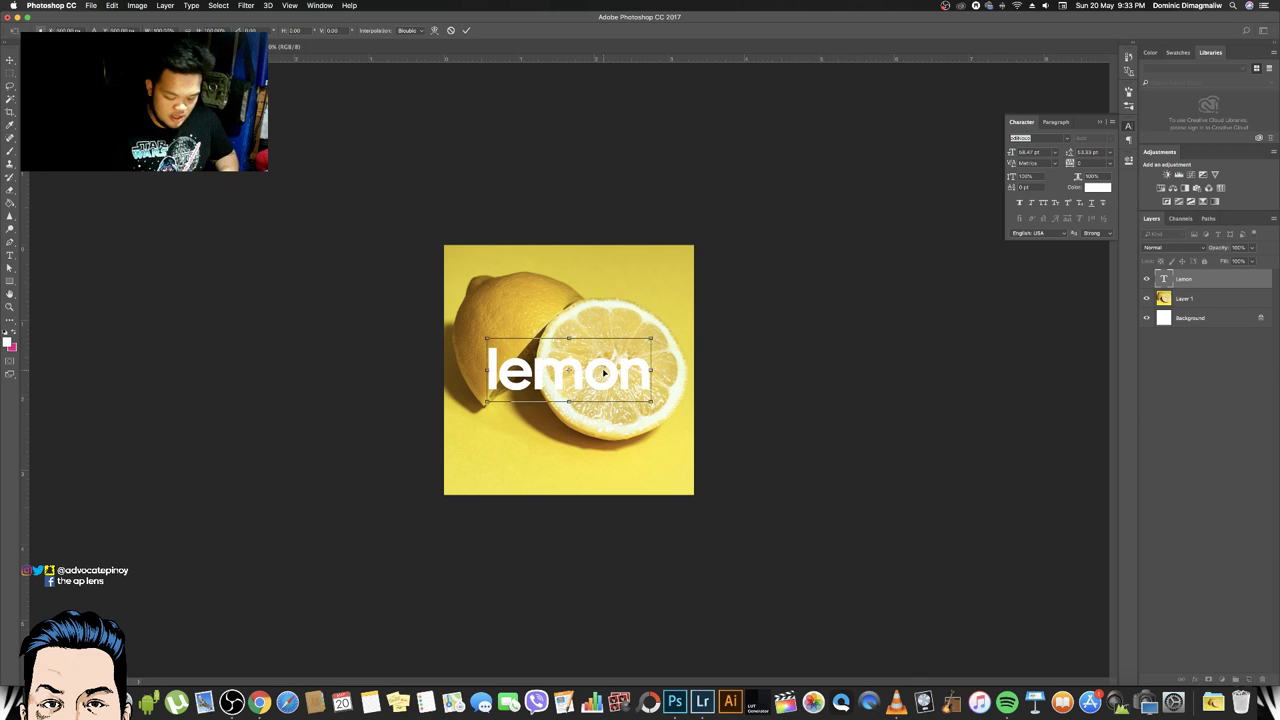
pyautogui.press('Return')
# Duplicate the 'lemon' text layer and move the copy just below it
pyautogui.hotkey('ctrl', 'j')
pyautogui.hotkey('ctrl', 't')
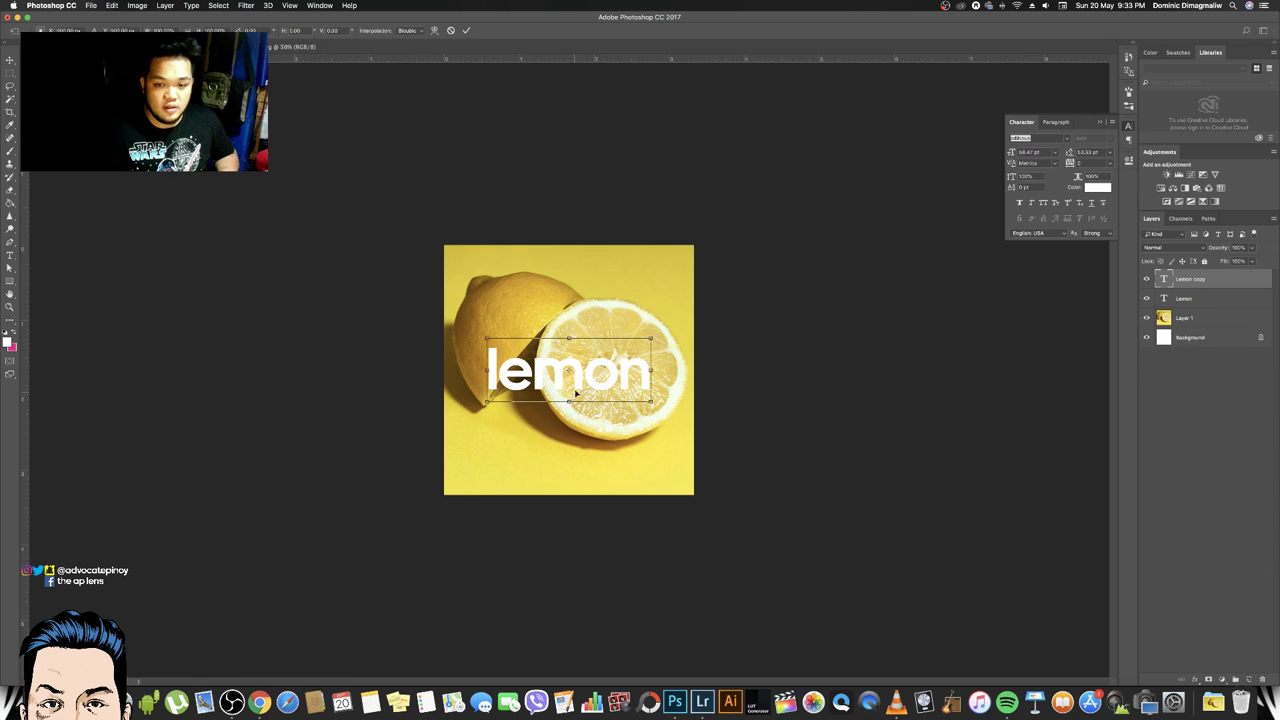
pyautogui.moveTo(566, 386); pyautogui.dragTo(588, 416)
pyautogui.press('Return')
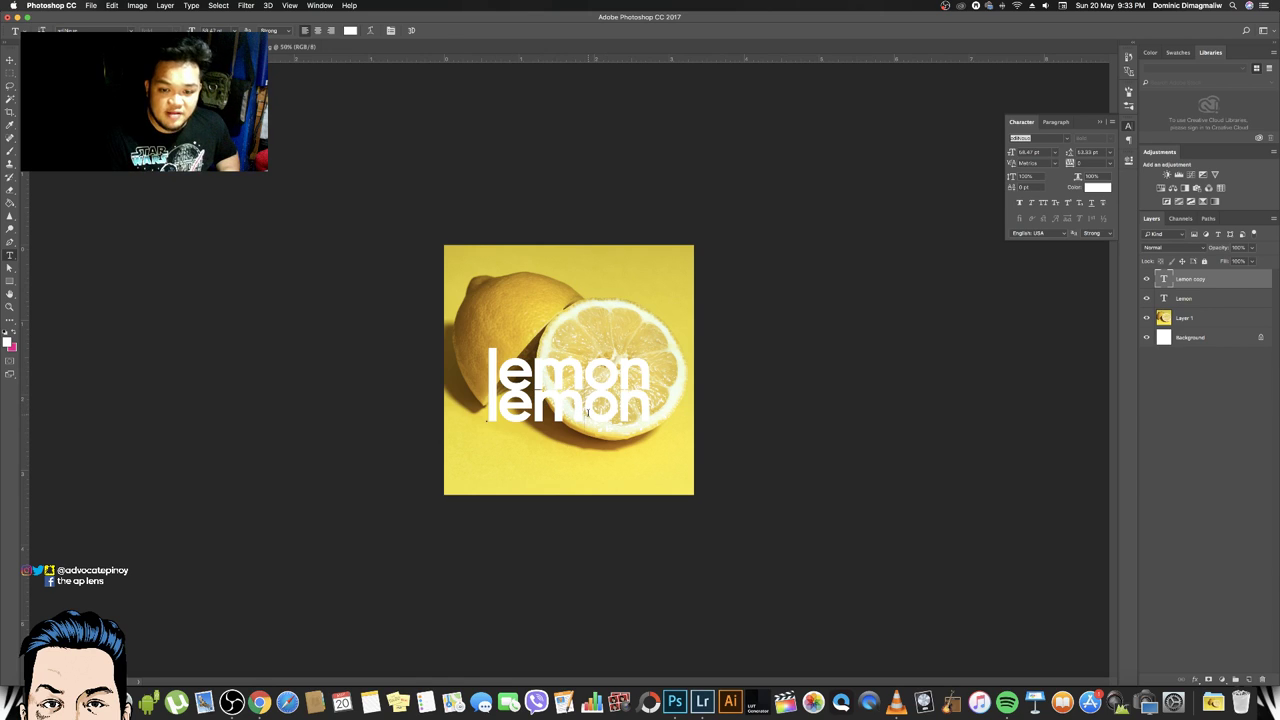
# Change the copy to 'love' and scale it to match the width of 'lemon'
pyautogui.doubleClick(588, 410)
pyautogui.write('love')
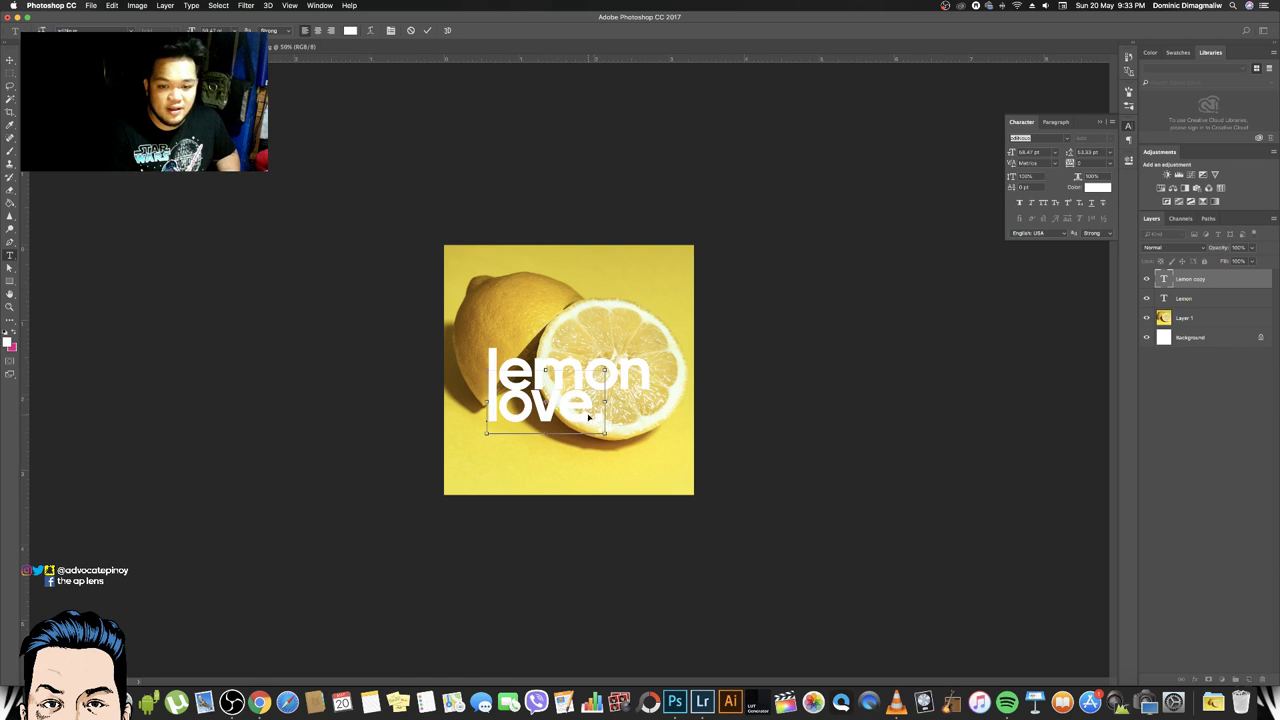
pyautogui.press('super+Return')
pyautogui.press('super+t')
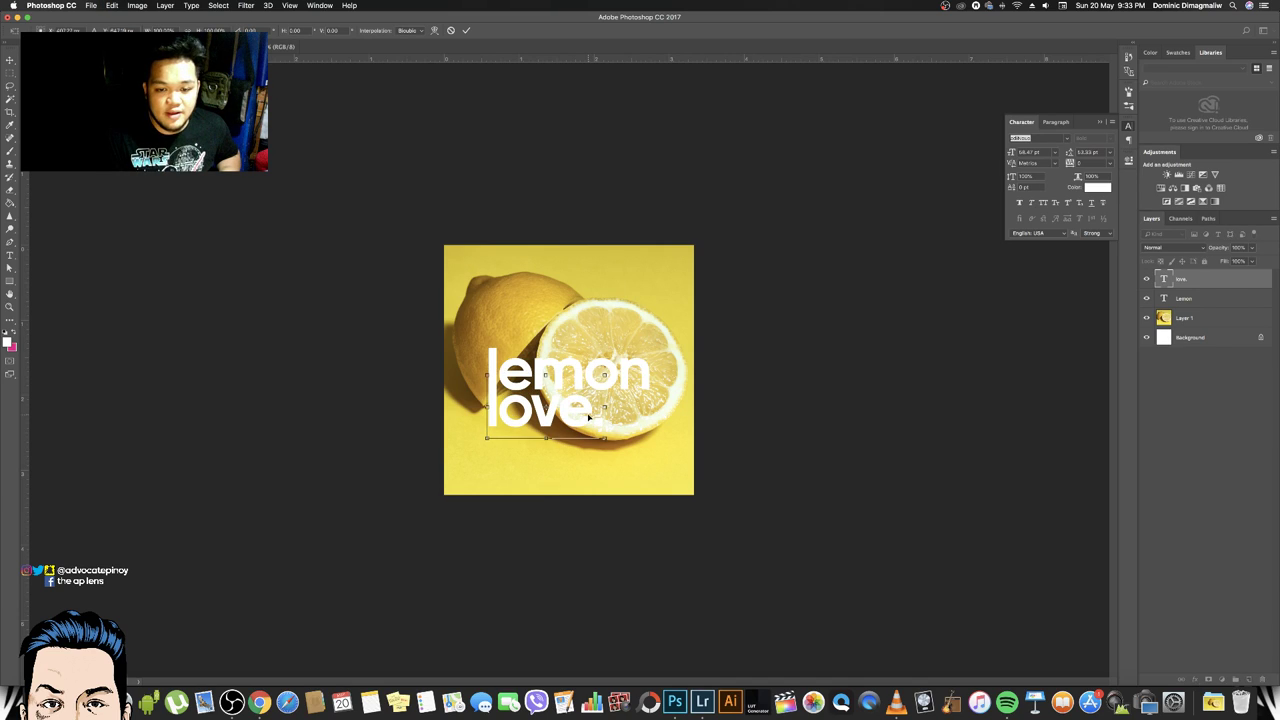
pyautogui.press('Up')
pyautogui.press('Up')
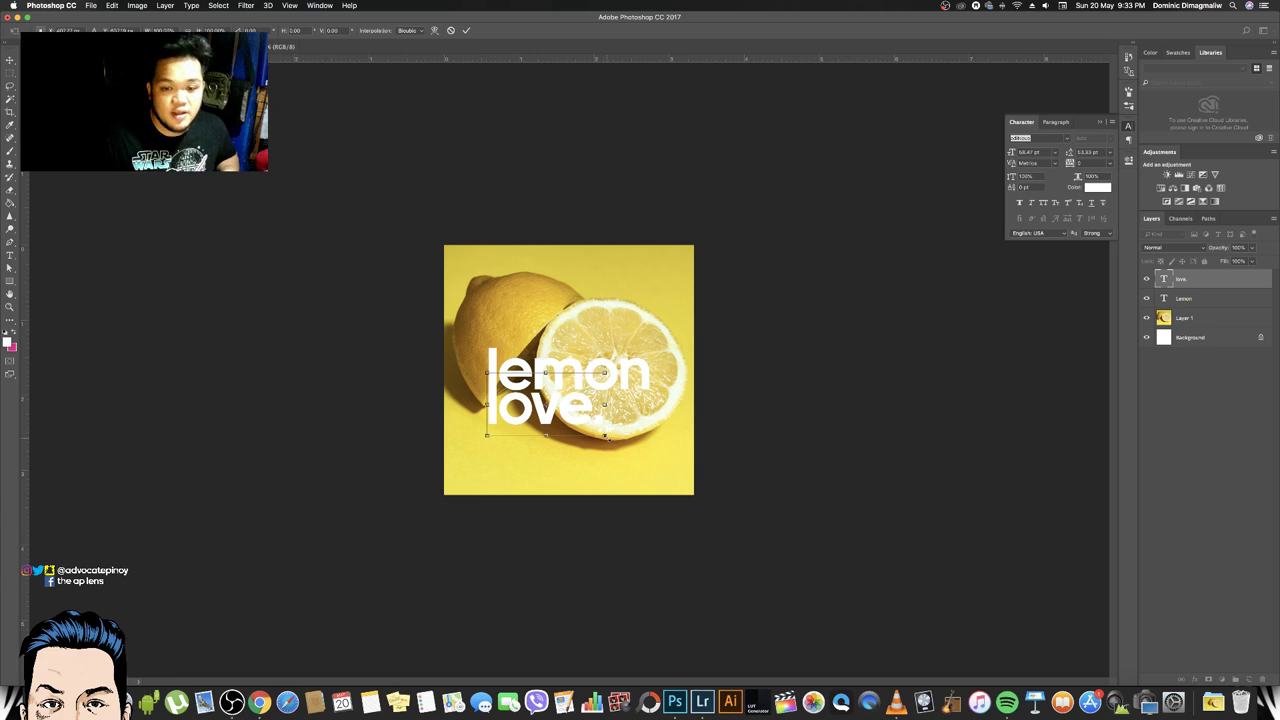
pyautogui.moveTo(602, 434); pyautogui.dragTo(614, 444)
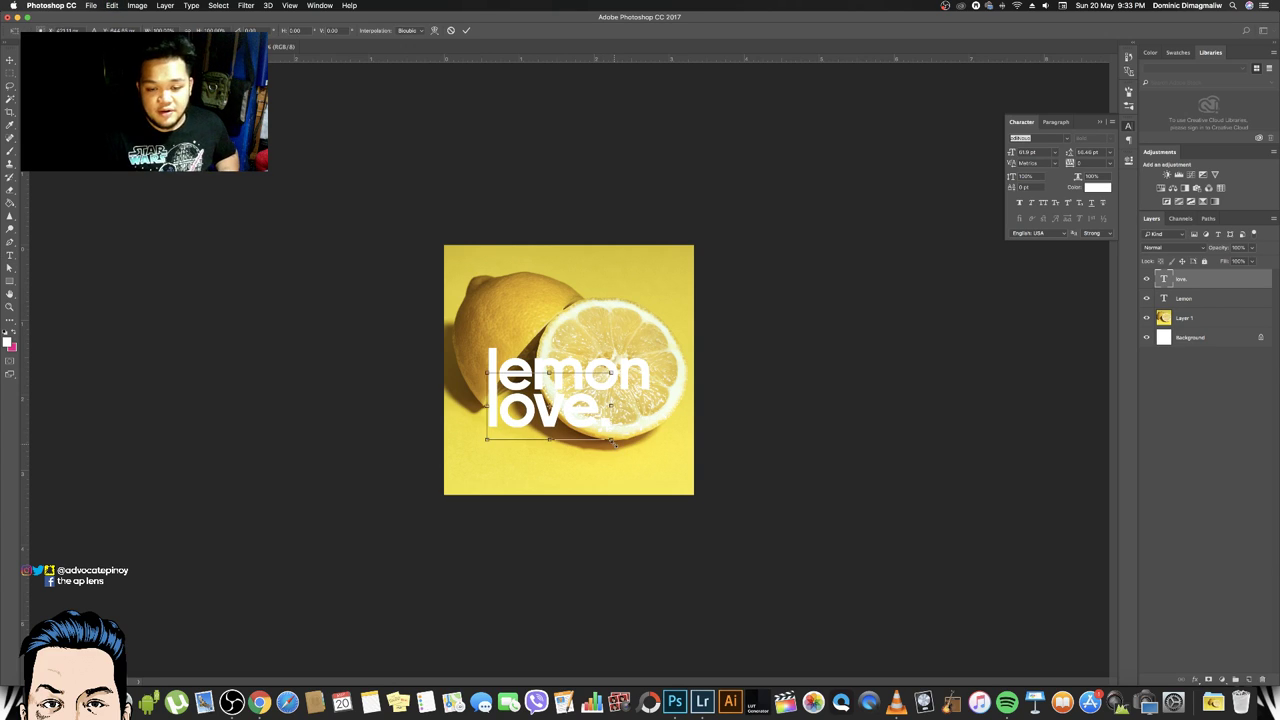
pyautogui.press('Return')
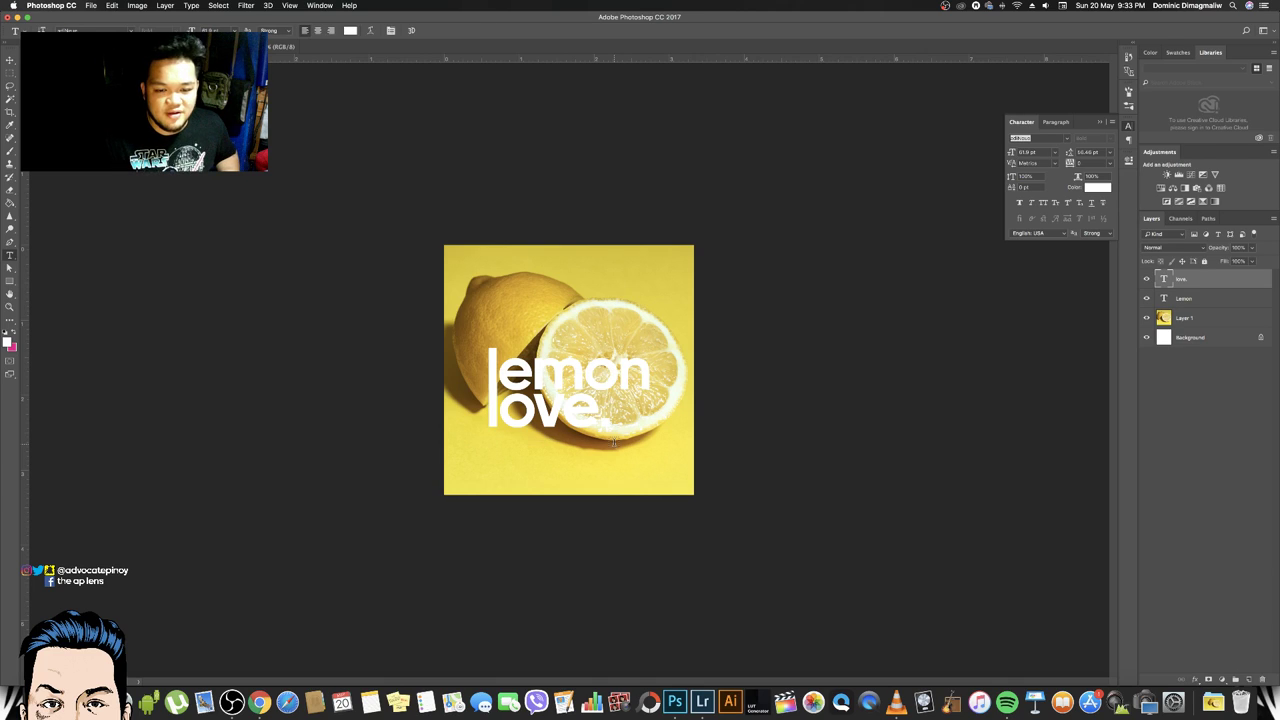
pyautogui.click(1132, 58)
# Undo love's last resize via History and nudge it slightly lower
pyautogui.click(1070, 204)
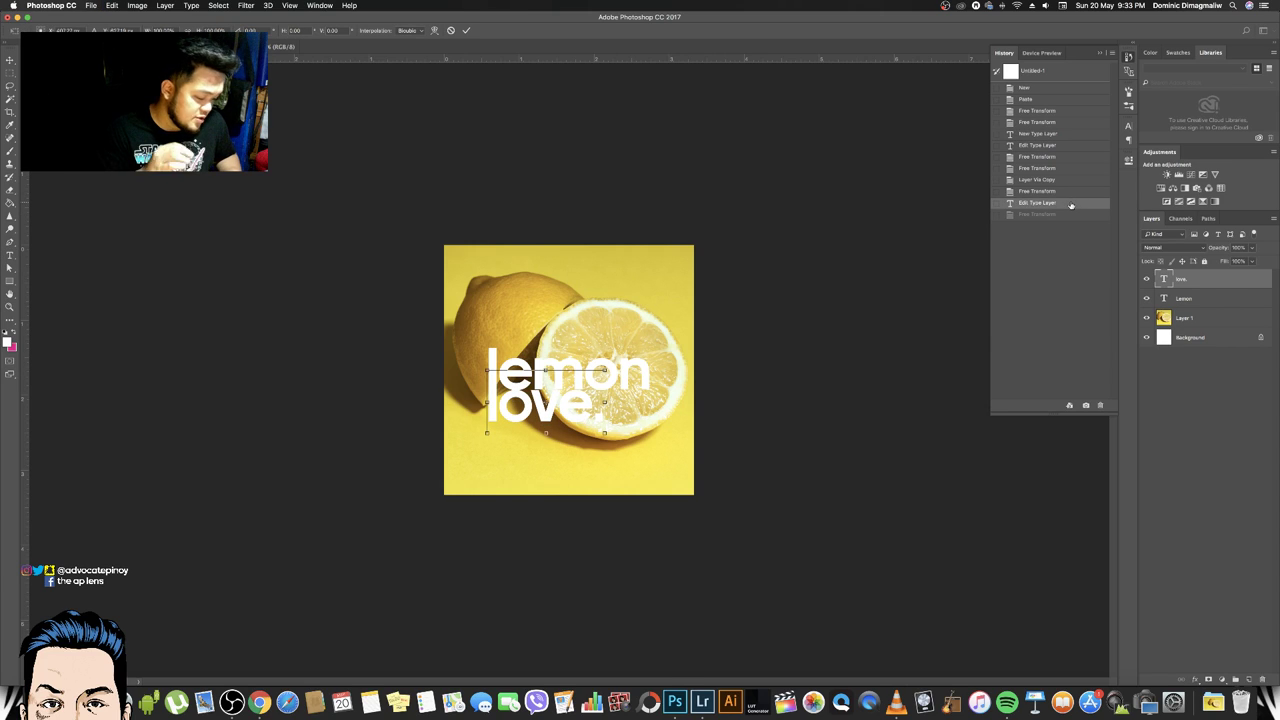
pyautogui.press('Escape')
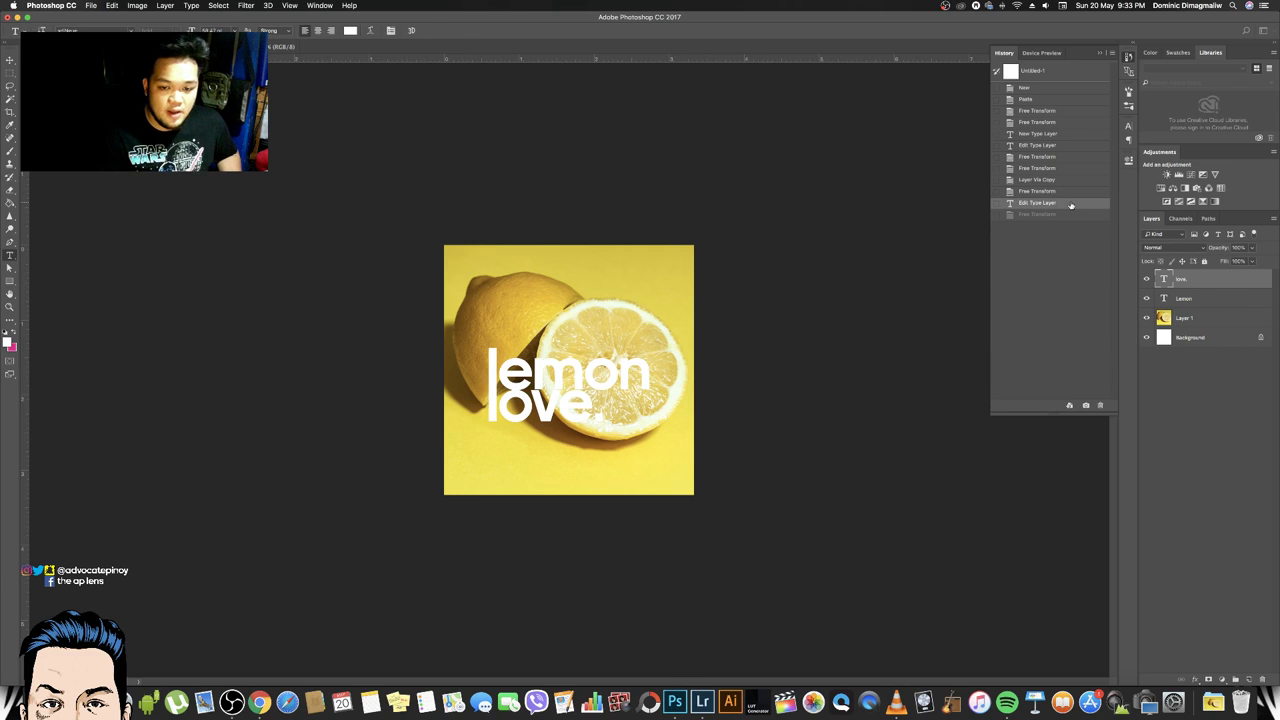
pyautogui.press('super+t')
pyautogui.press('Down')
pyautogui.press('Down')
pyautogui.press('Down')
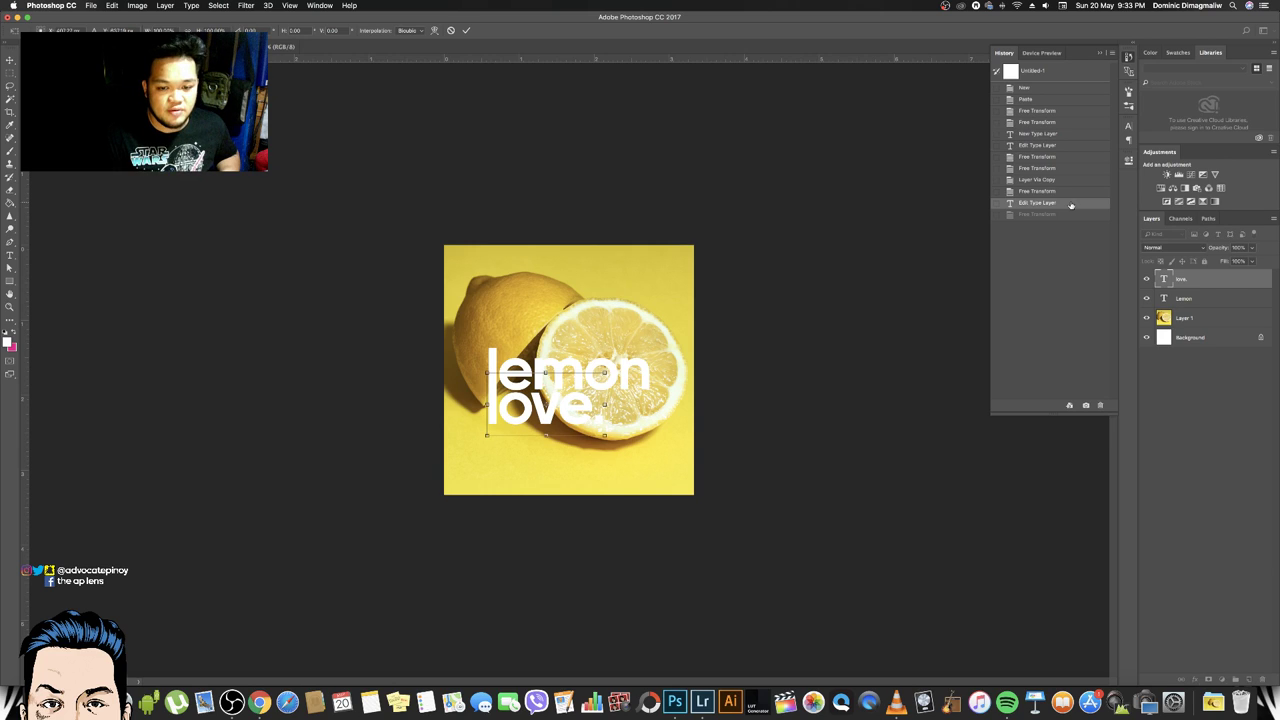
pyautogui.press('Return')
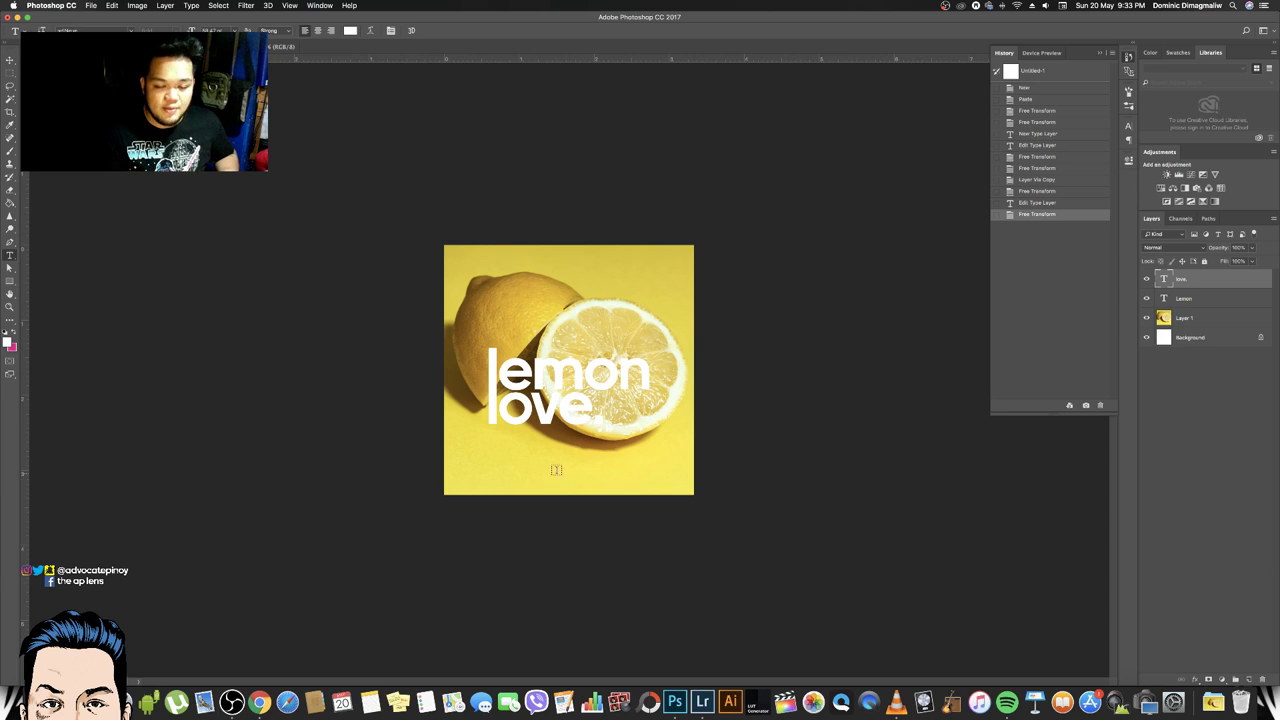
# Duplicate the 'lemon' and 'love' layers and group the originals as Group 1
pyautogui.click(1180, 300)
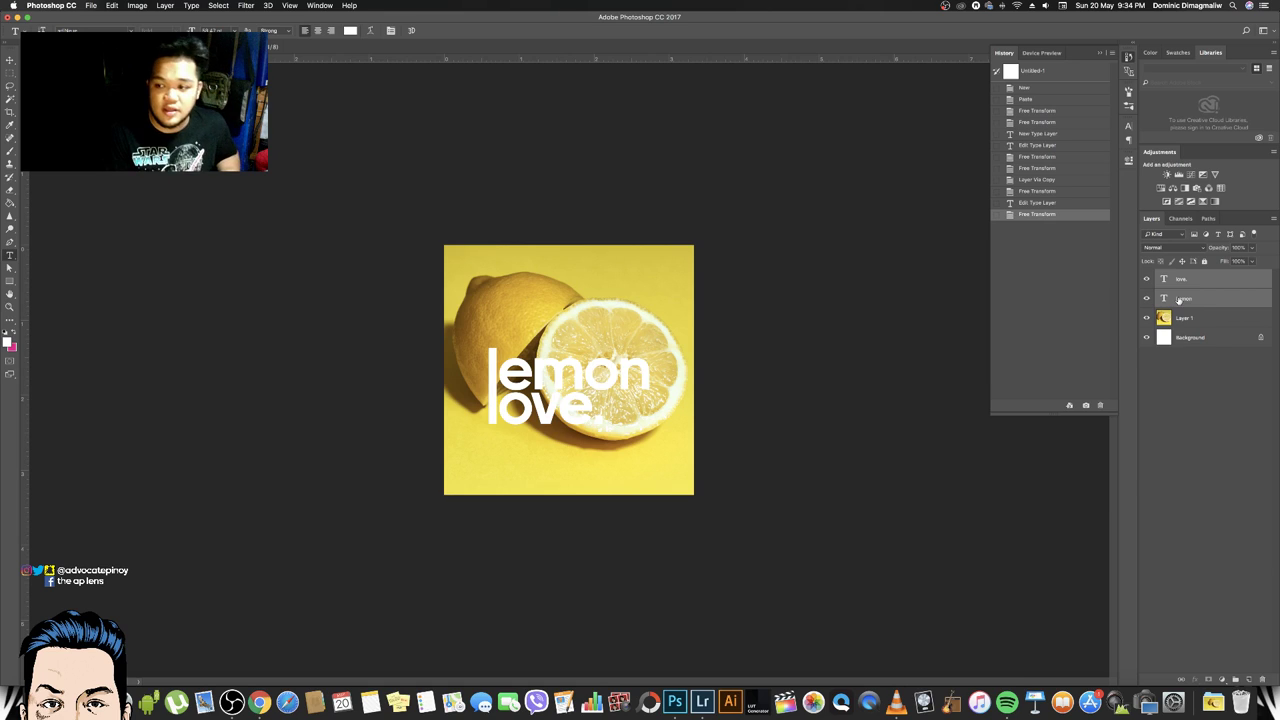
pyautogui.press('super+j')
pyautogui.click(1223, 317)
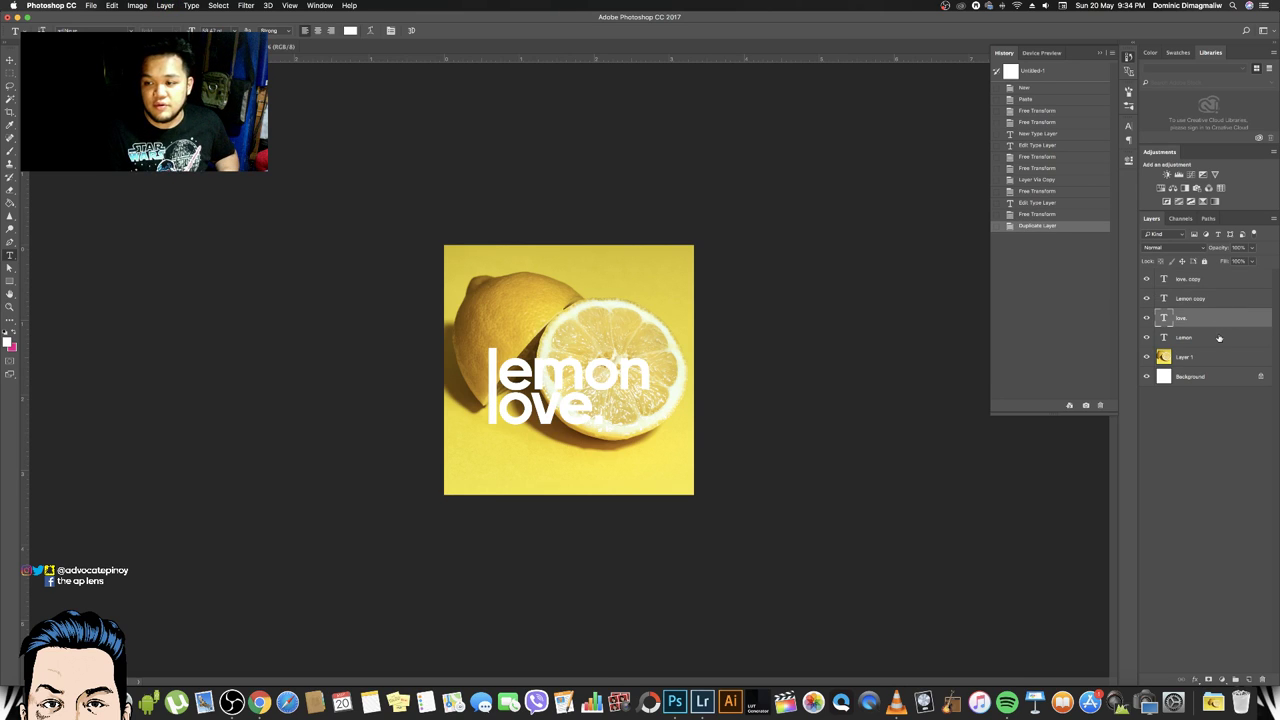
pyautogui.press('super+g')
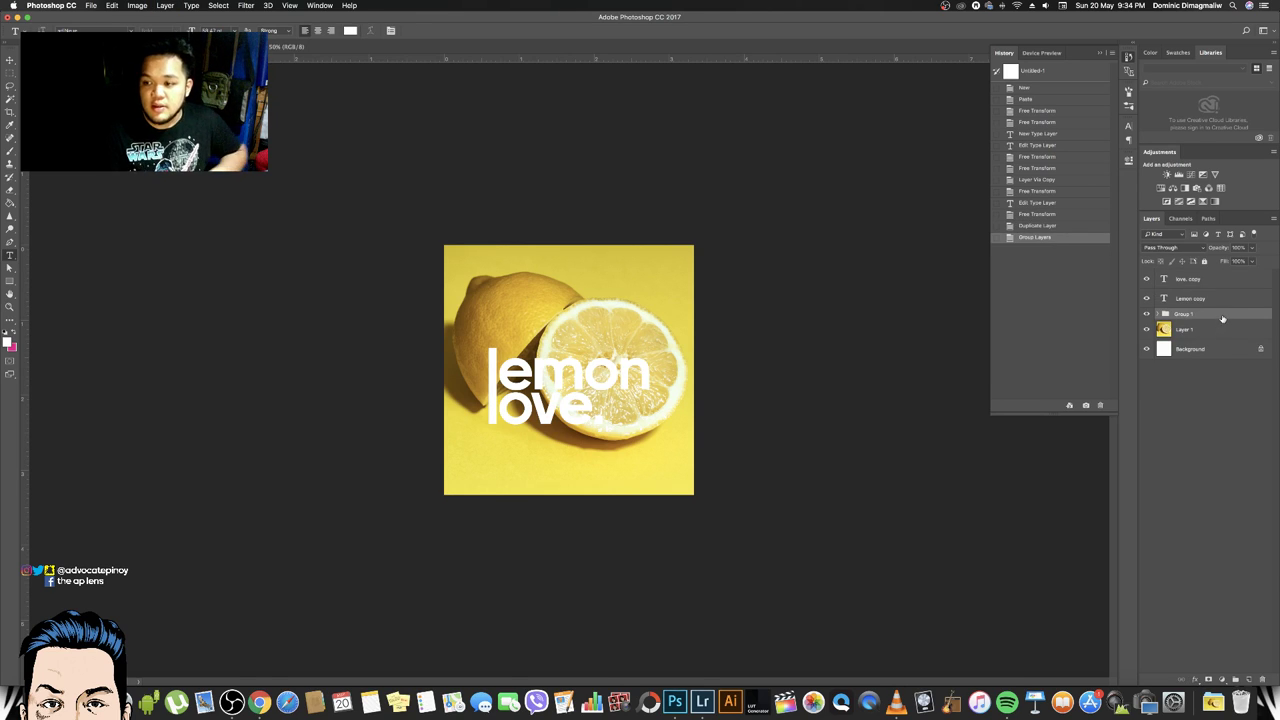
# Apply a Gradient Overlay layer style to Group 1
pyautogui.doubleClick(1222, 317)
pyautogui.click(739, 495)
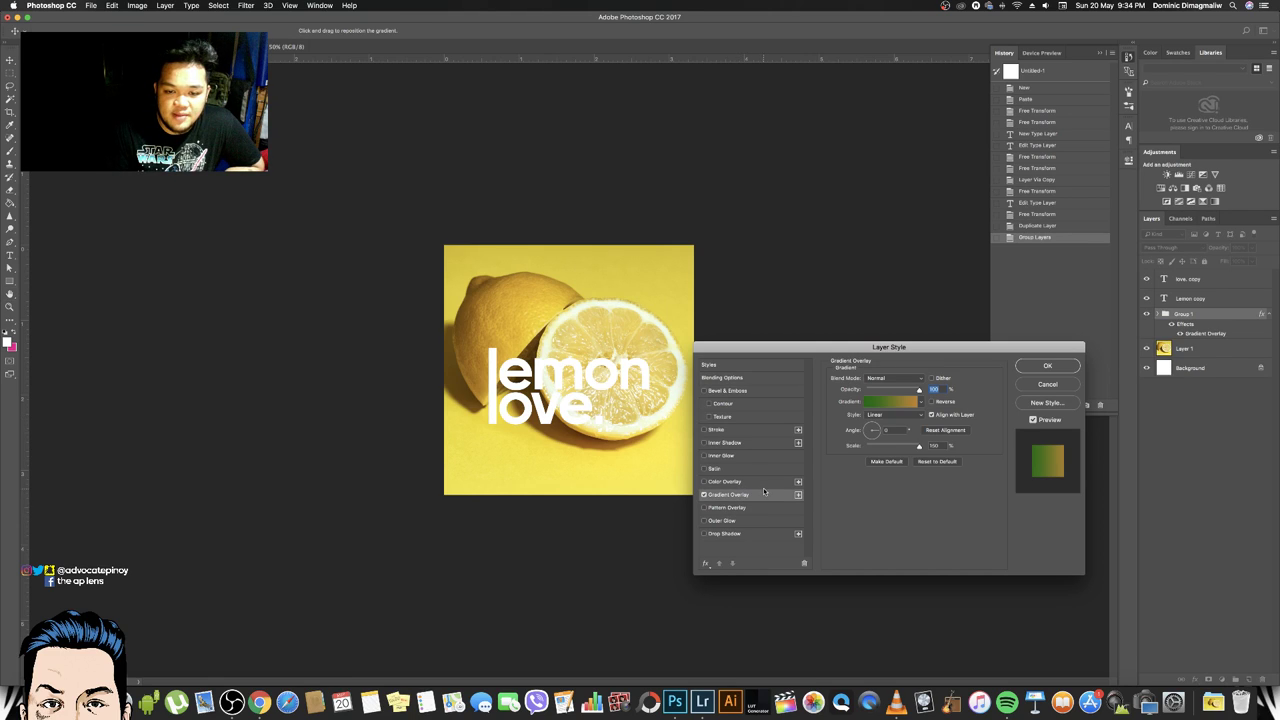
pyautogui.click(899, 404)
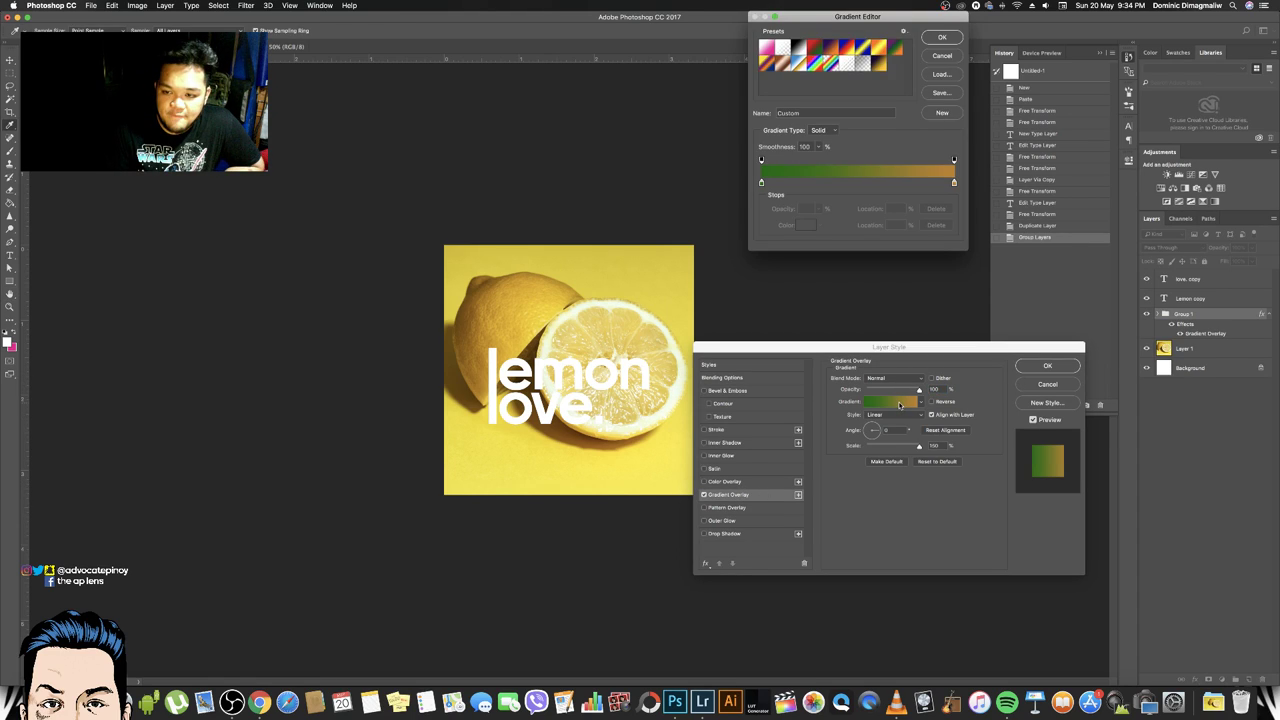
pyautogui.click(941, 37)
pyautogui.click(1047, 365)
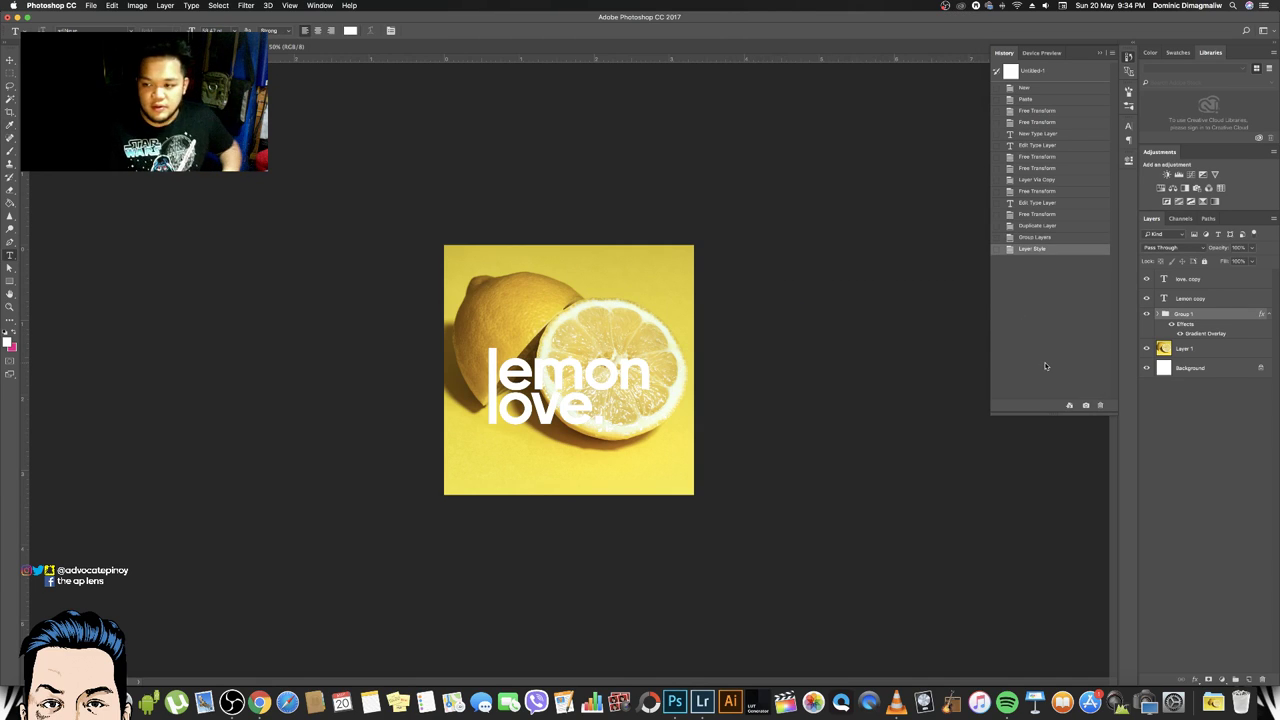
# Offset Group 1 down and left to form a shadow behind the text
pyautogui.press('Down')
pyautogui.press('Left')
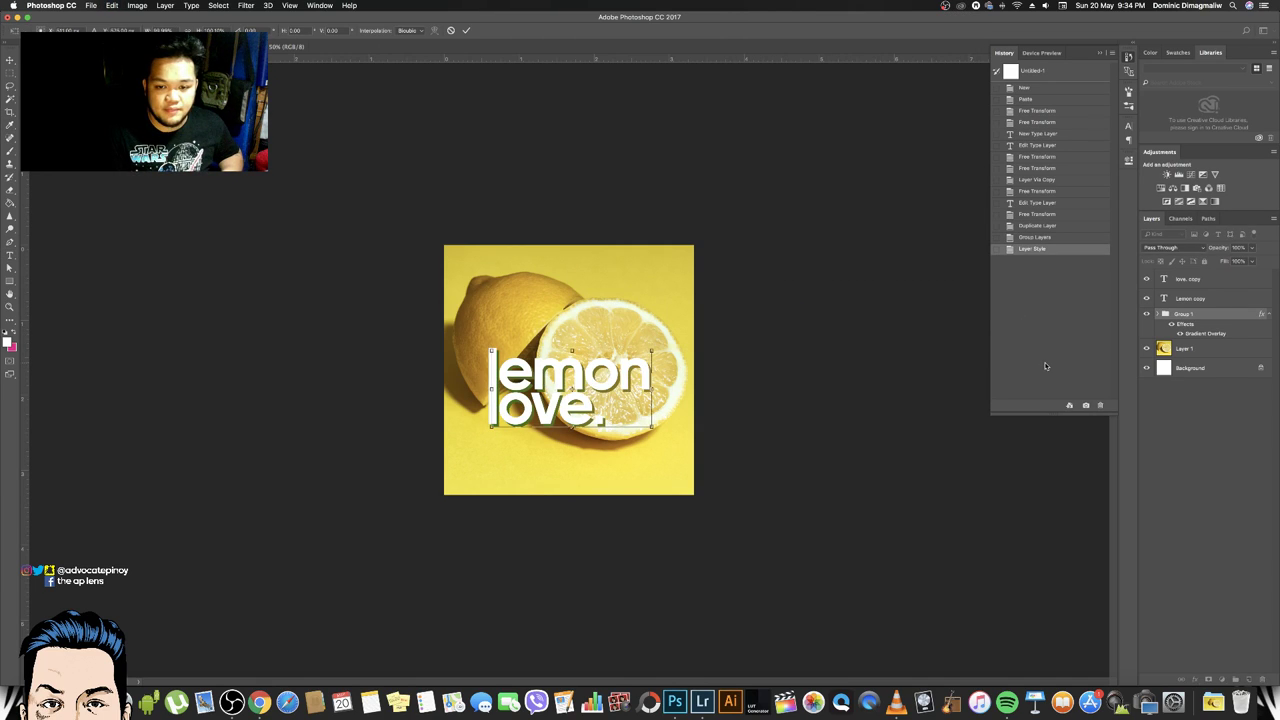
pyautogui.press('Return')
pyautogui.hotkey('ctrl', 't')
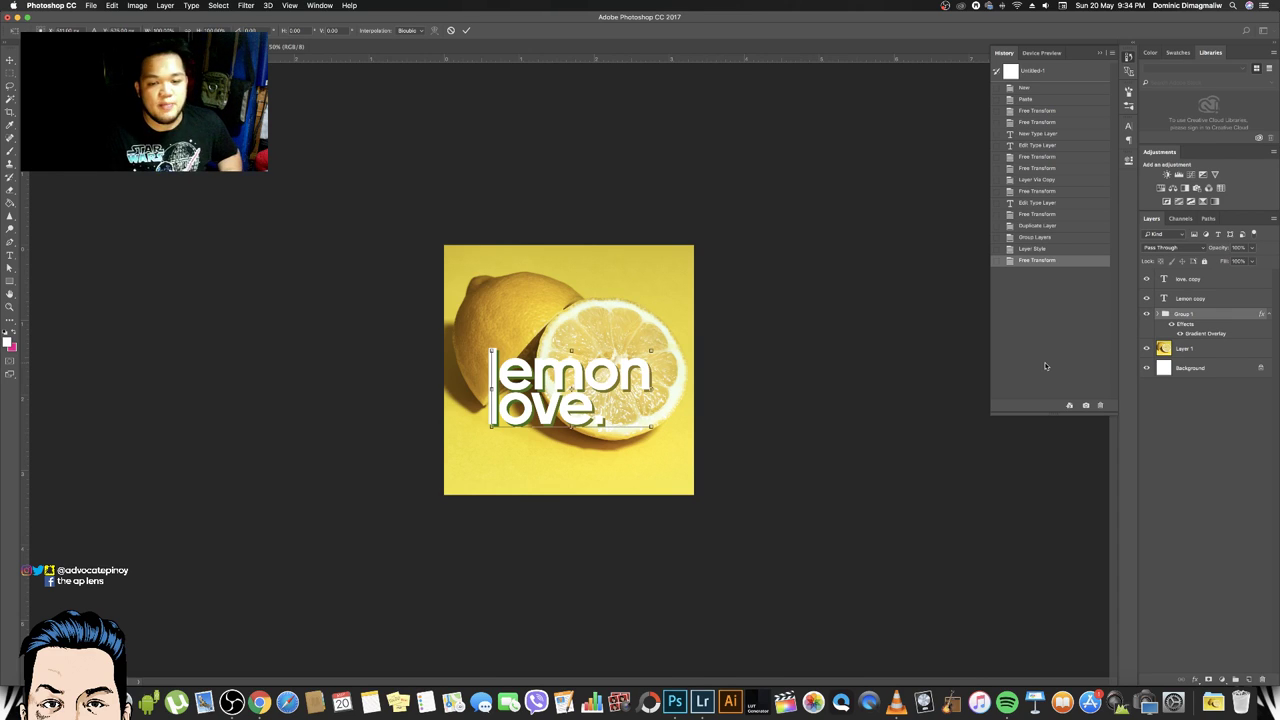
pyautogui.press('Return')
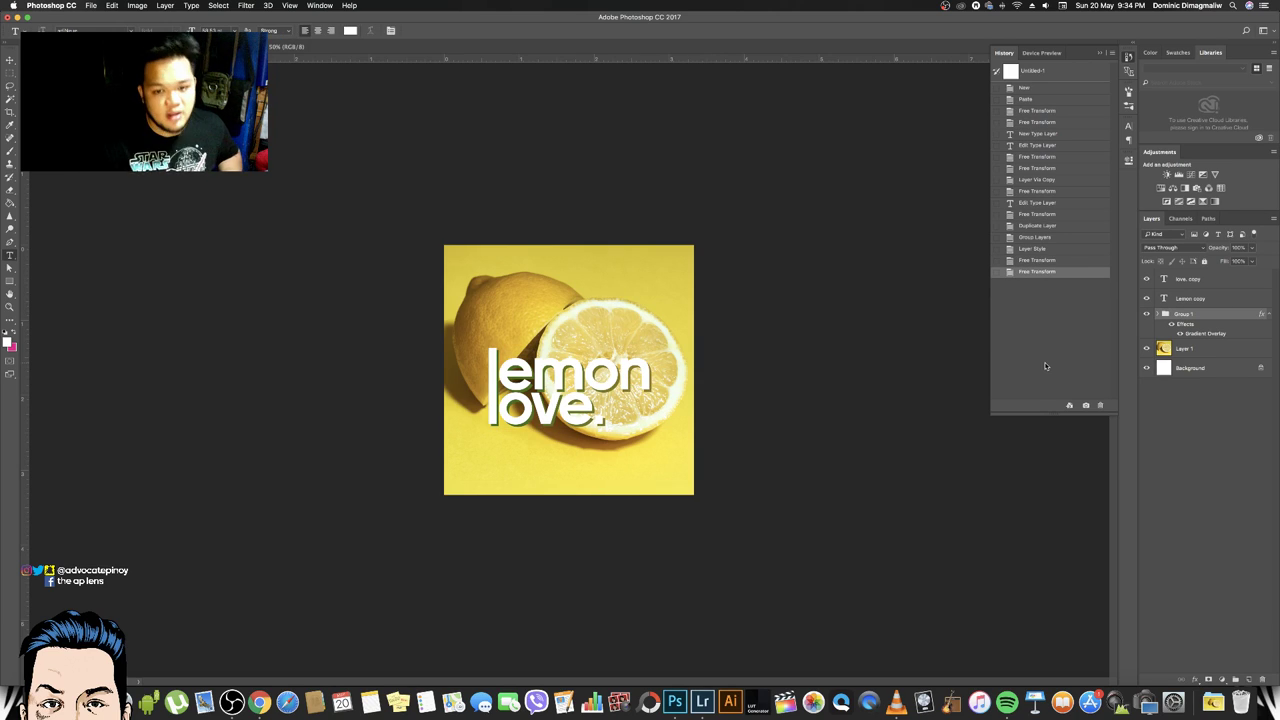
# Nudge the white 'lemon' and 'love' copy layers slightly up and left
pyautogui.click(1222, 280)
pyautogui.keyDown('shift'); pyautogui.click(1222, 298); pyautogui.keyUp('shift')
pyautogui.press('super+t')
pyautogui.moveTo(632, 376); pyautogui.dragTo(628, 365)
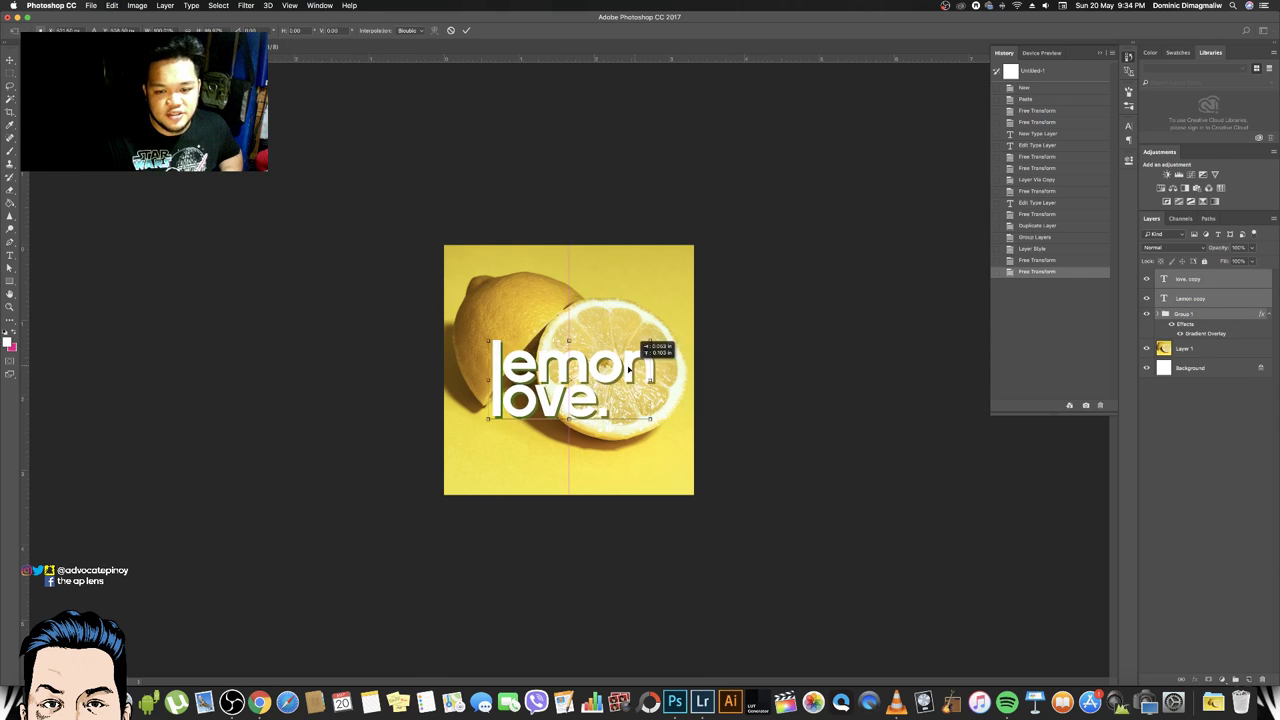
pyautogui.moveTo(630, 341); pyautogui.dragTo(623, 341)
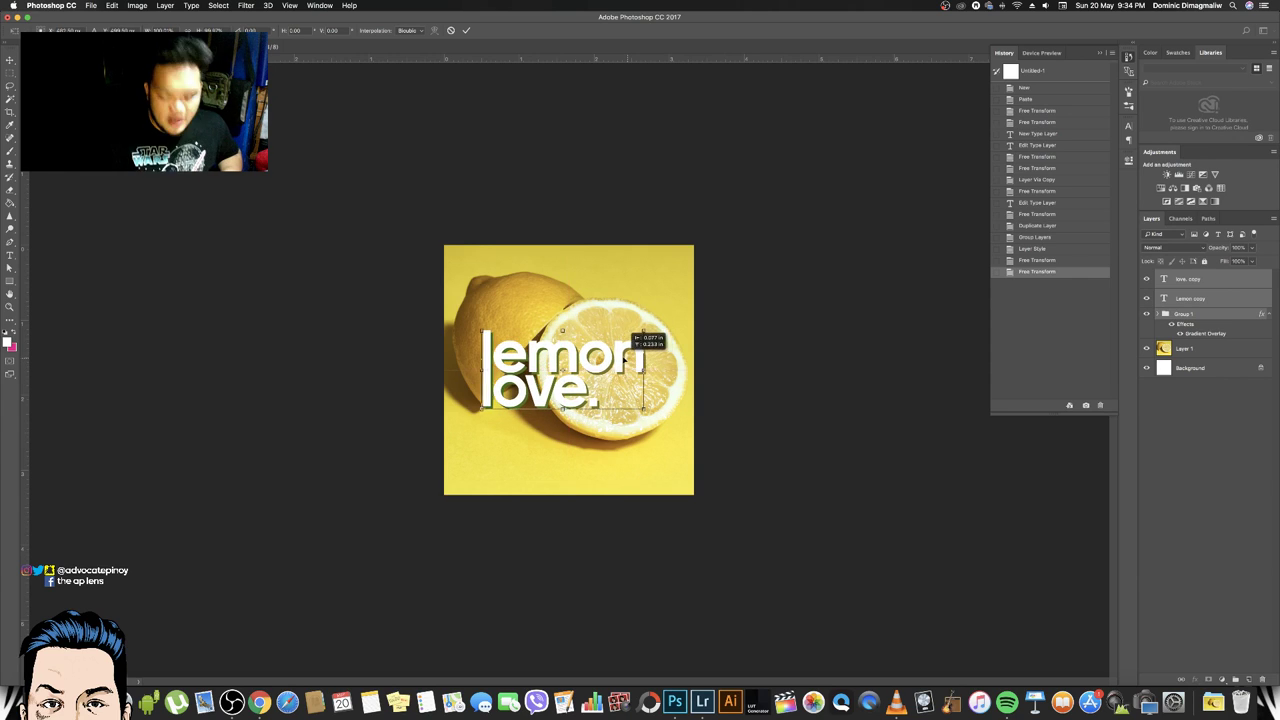
pyautogui.press('Return')
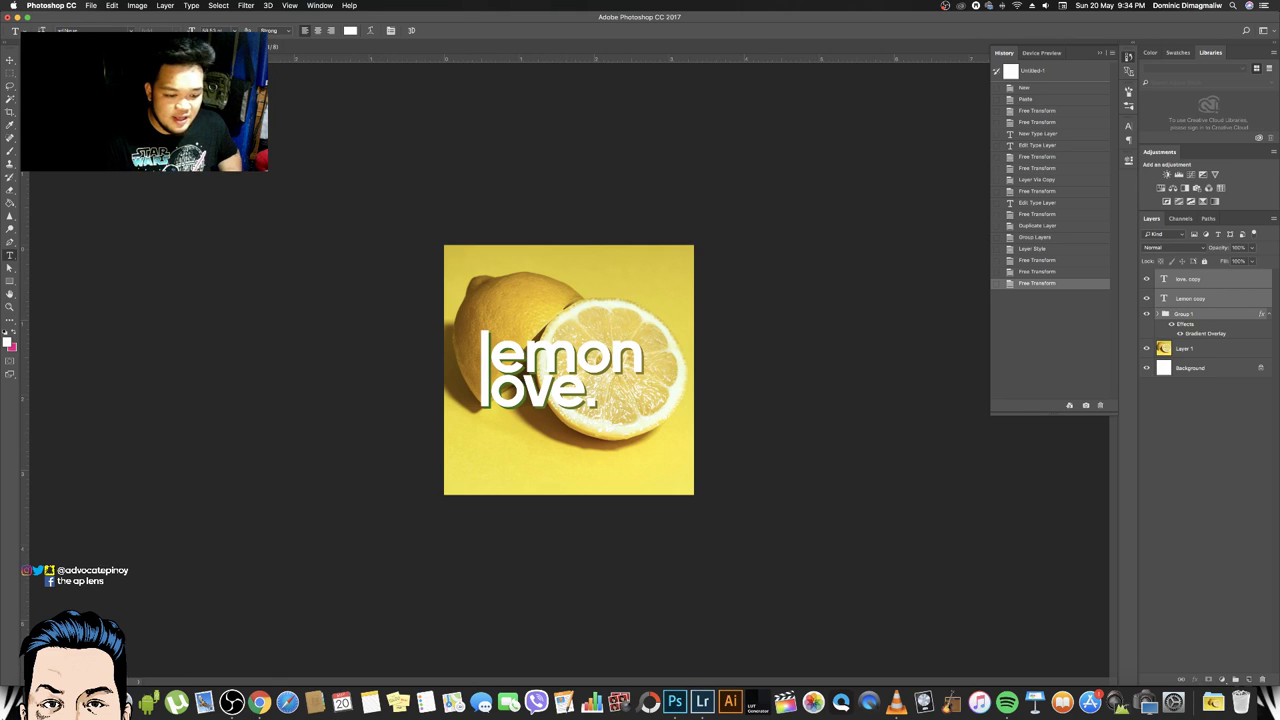
# Go to the Advocate Pinoy folder in Finder holding the 2017 WM.png watermark
pyautogui.press('p')
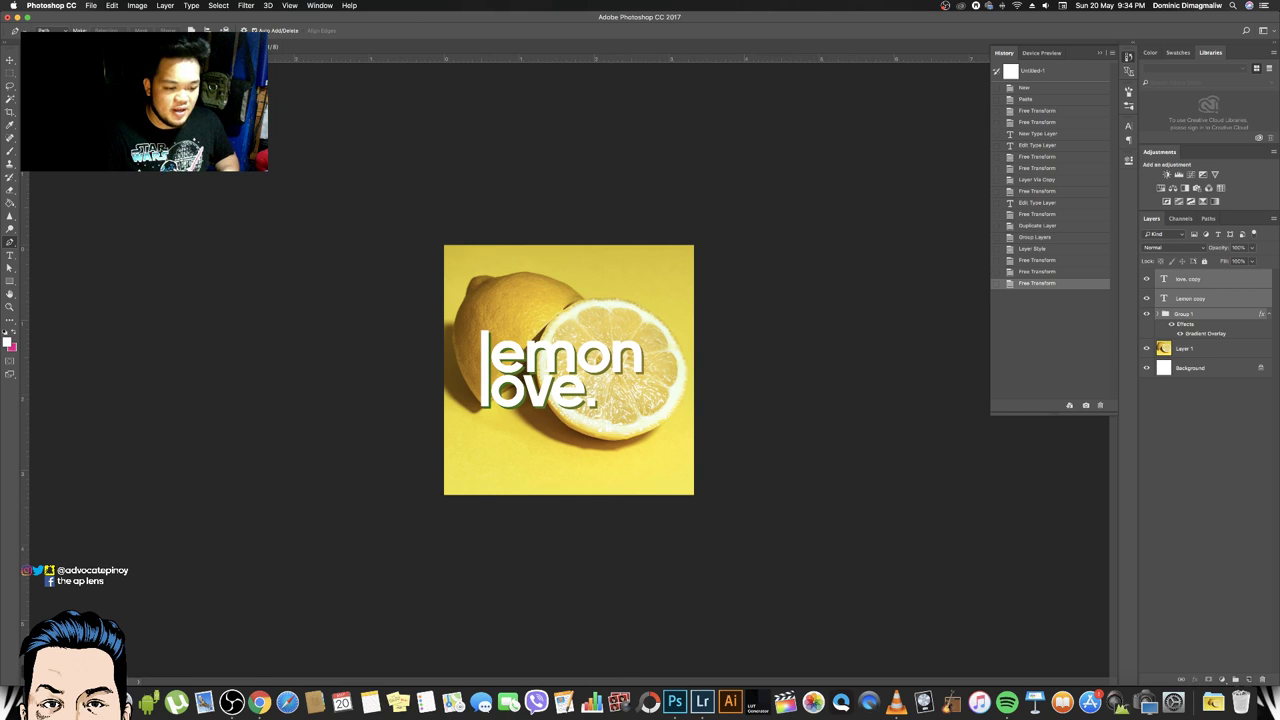
pyautogui.press('super+Tab')
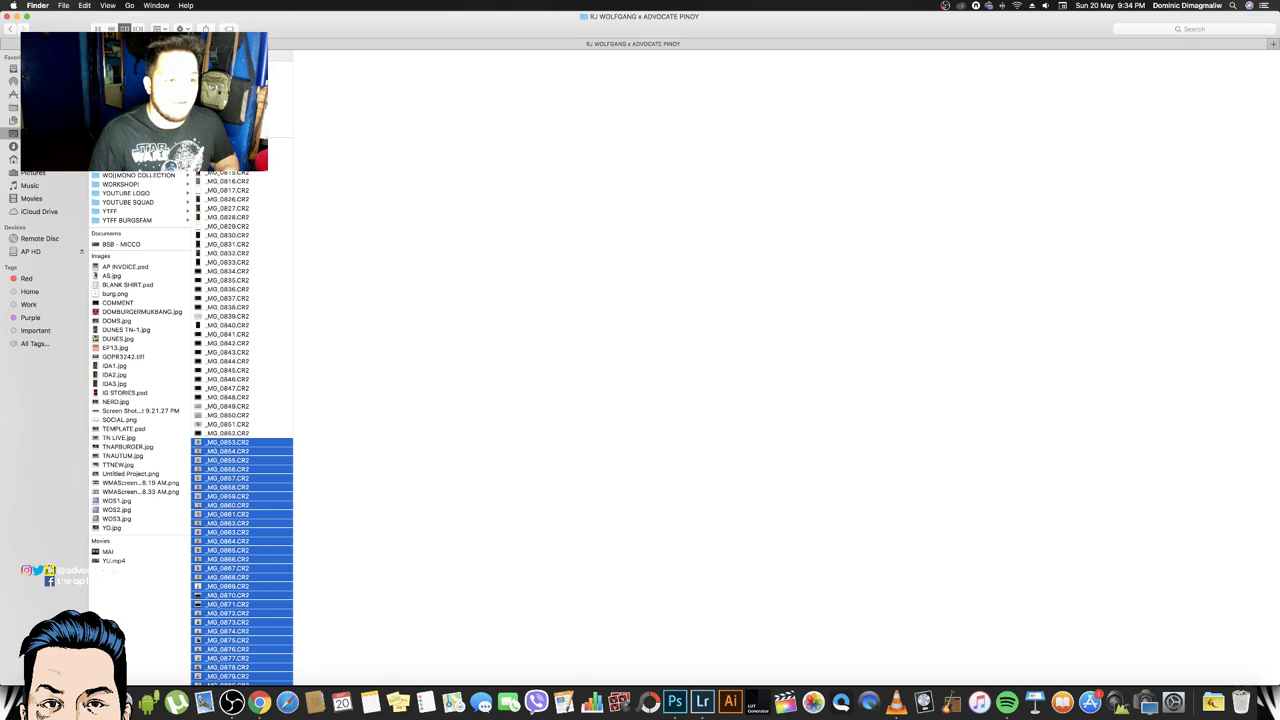
pyautogui.press('super+shift+o')
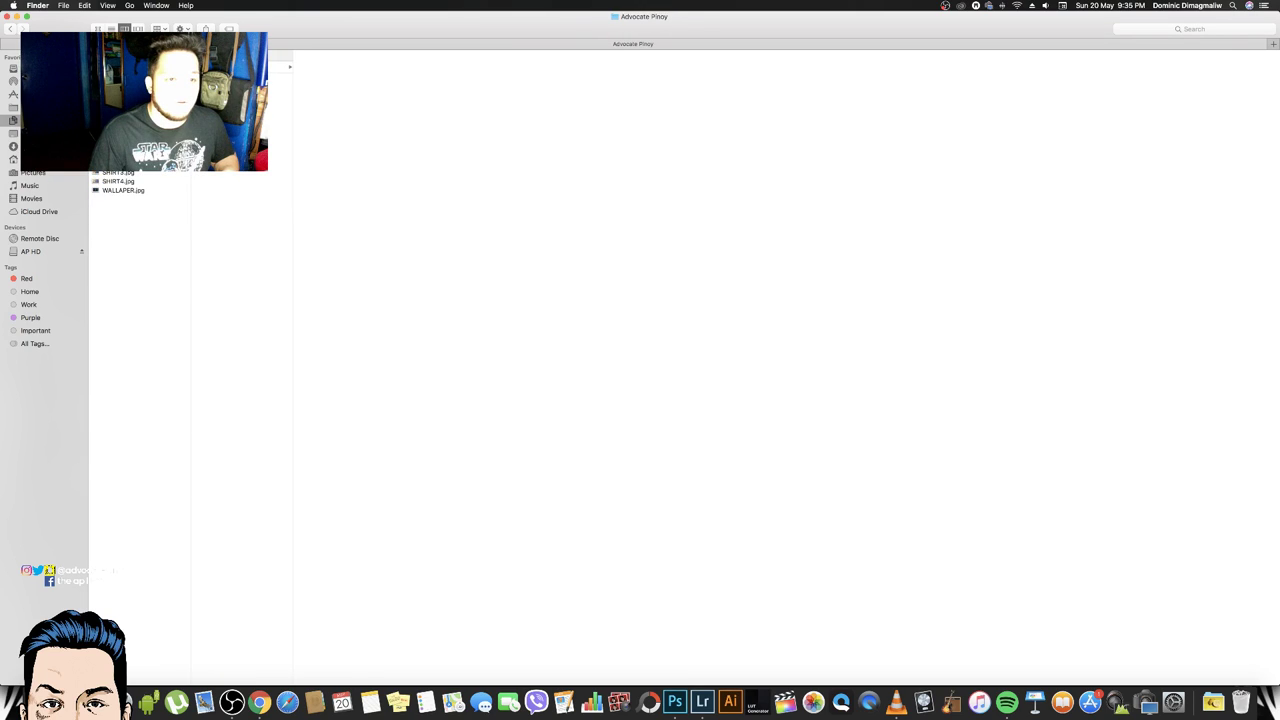
# Place 2017 WM.png small at the bottom centre, then save as LEMON LOVE.psd
pyautogui.press('super+Tab')
pyautogui.moveTo(673, 400); pyautogui.dragTo(532, 435)
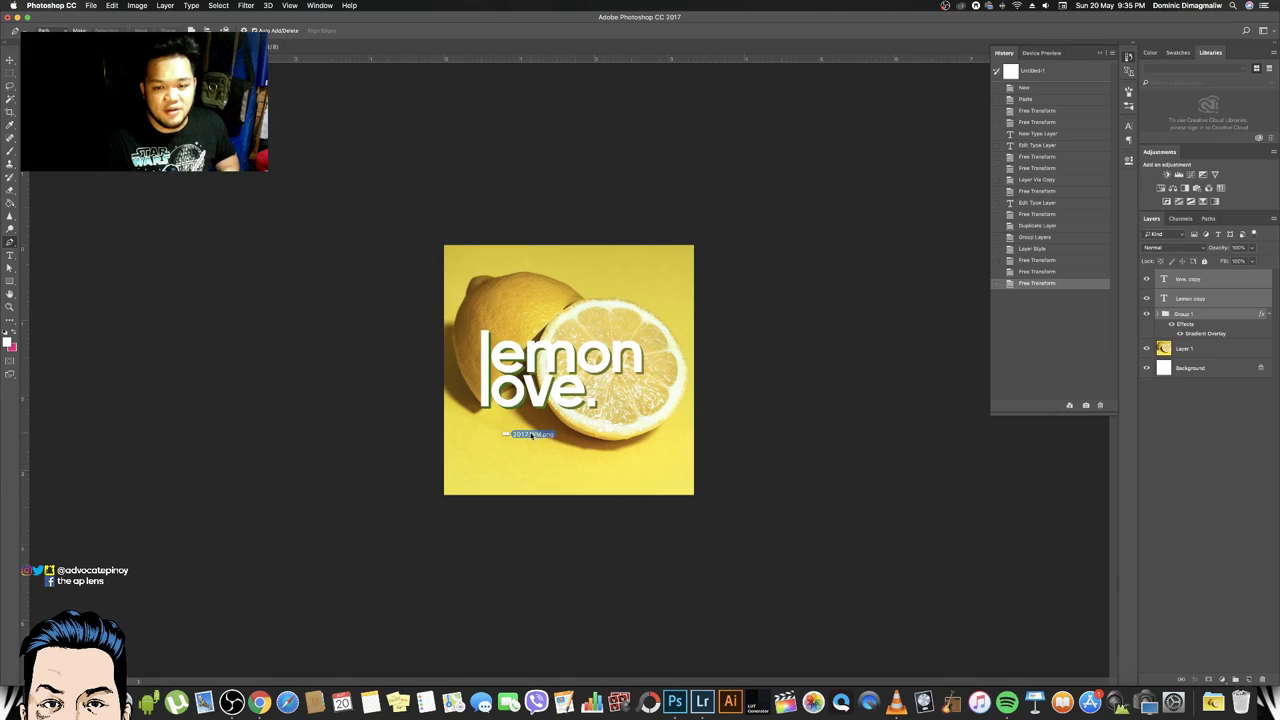
pyautogui.moveTo(660, 437); pyautogui.dragTo(660, 437)
pyautogui.moveTo(692, 325)
pyautogui.mouseDown()
pyautogui.moveTo(628, 370)
pyautogui.moveTo(612, 483)
pyautogui.mouseUp()
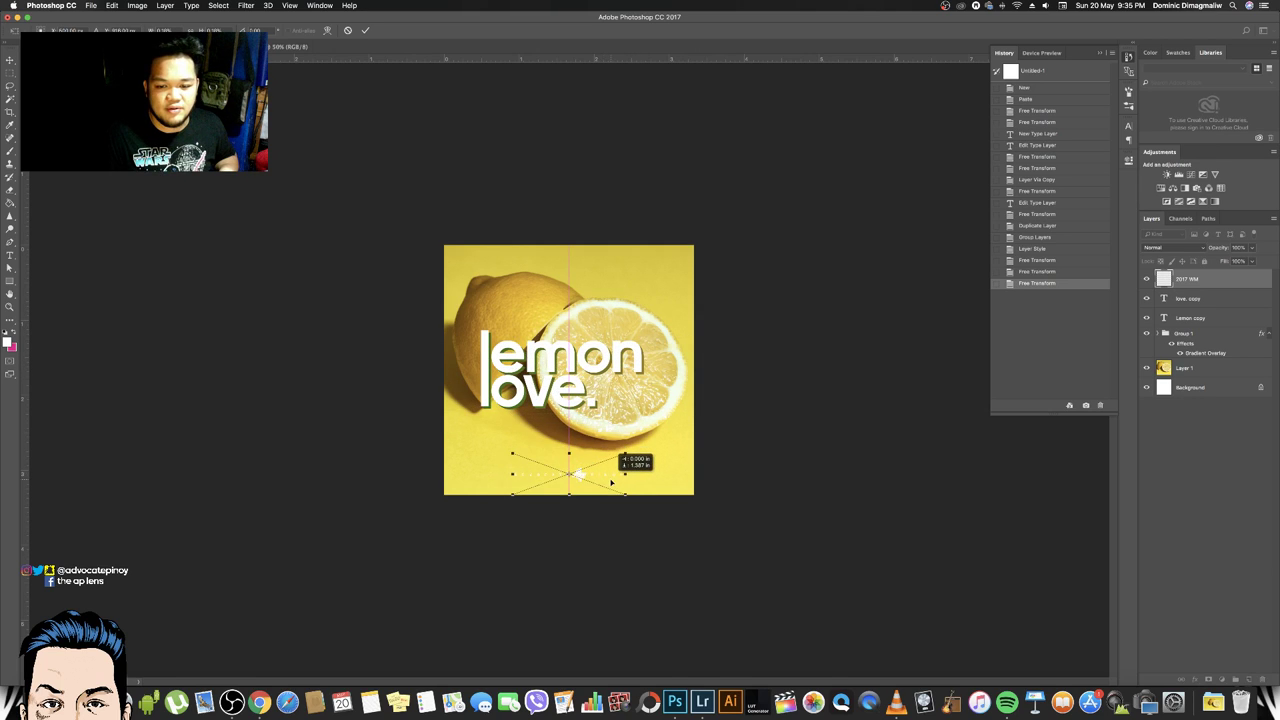
pyautogui.press('Return')
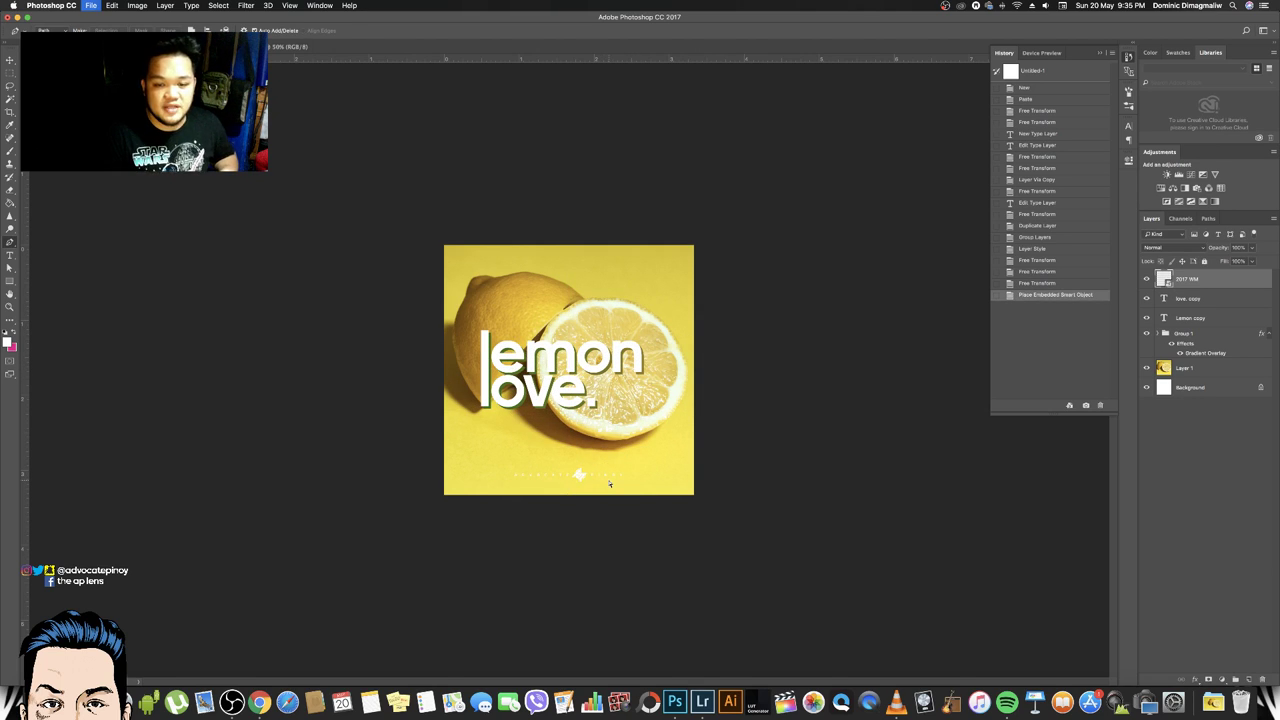
pyautogui.press('super+s')
pyautogui.write('LEMON LOVE.psd')
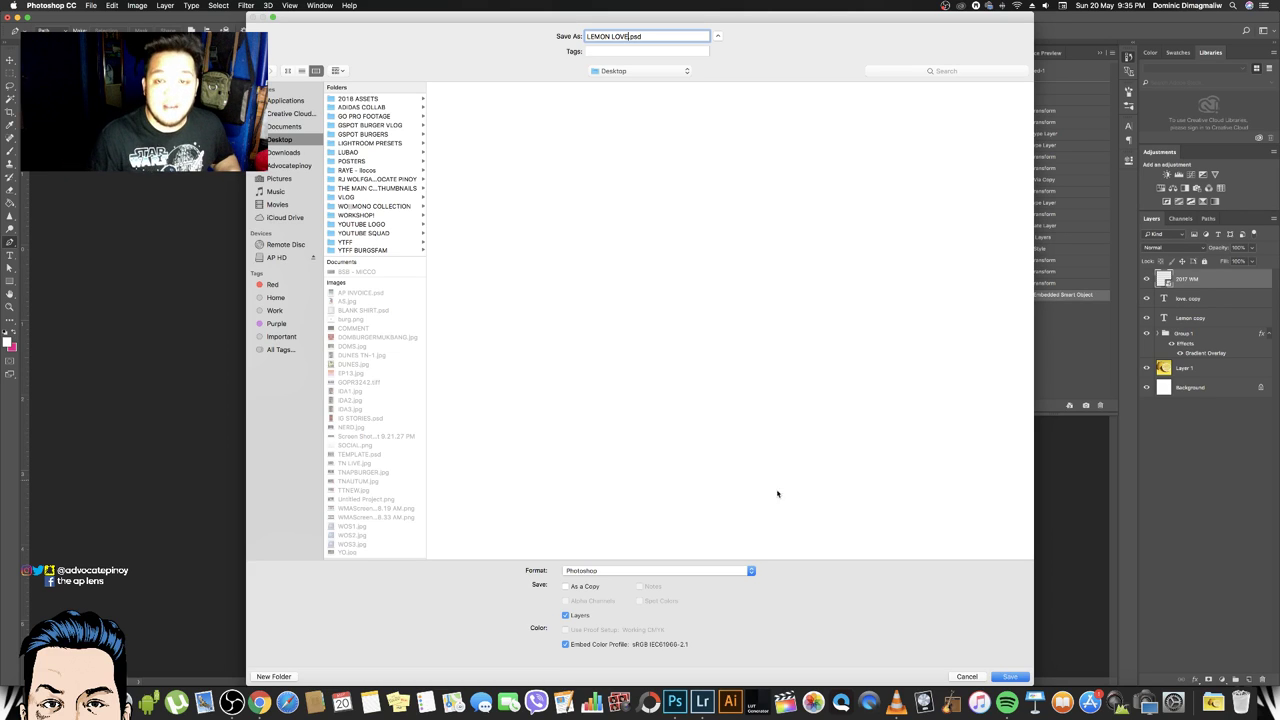
# Save the lemon love design as a JPEG with maximum-quality options
pyautogui.click(712, 571)
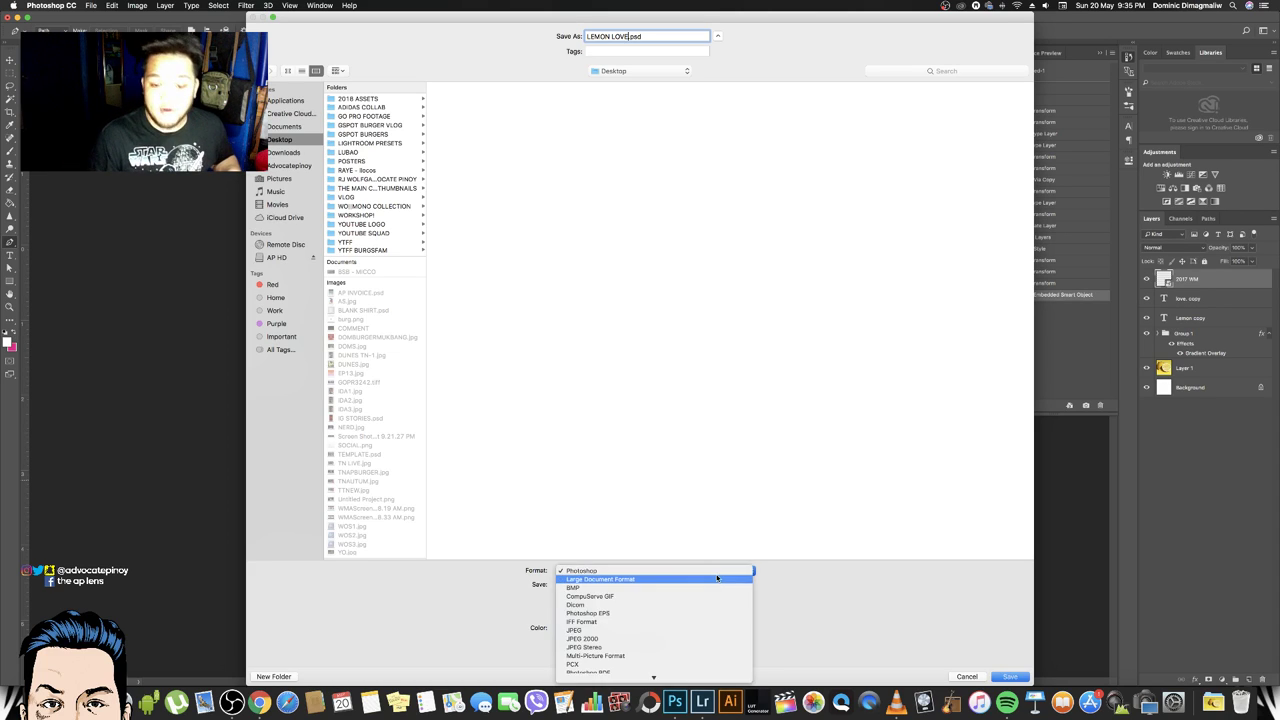
pyautogui.click(721, 631)
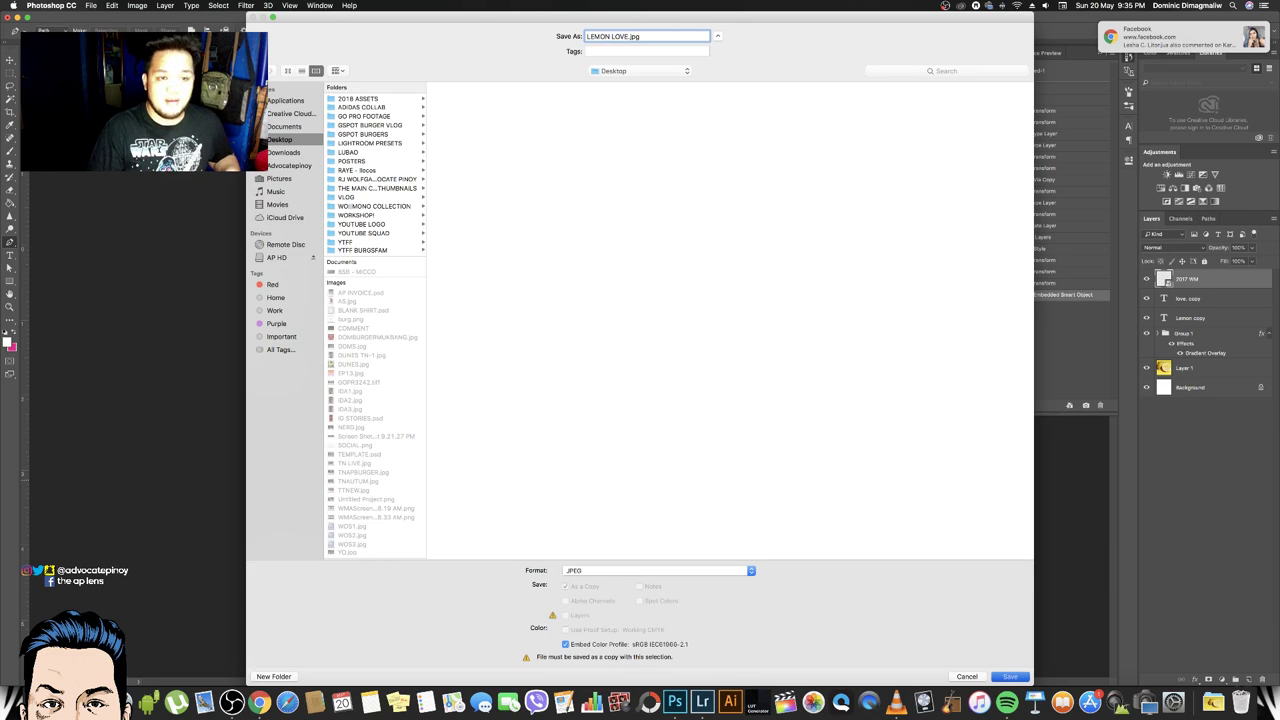
pyautogui.press('Return')
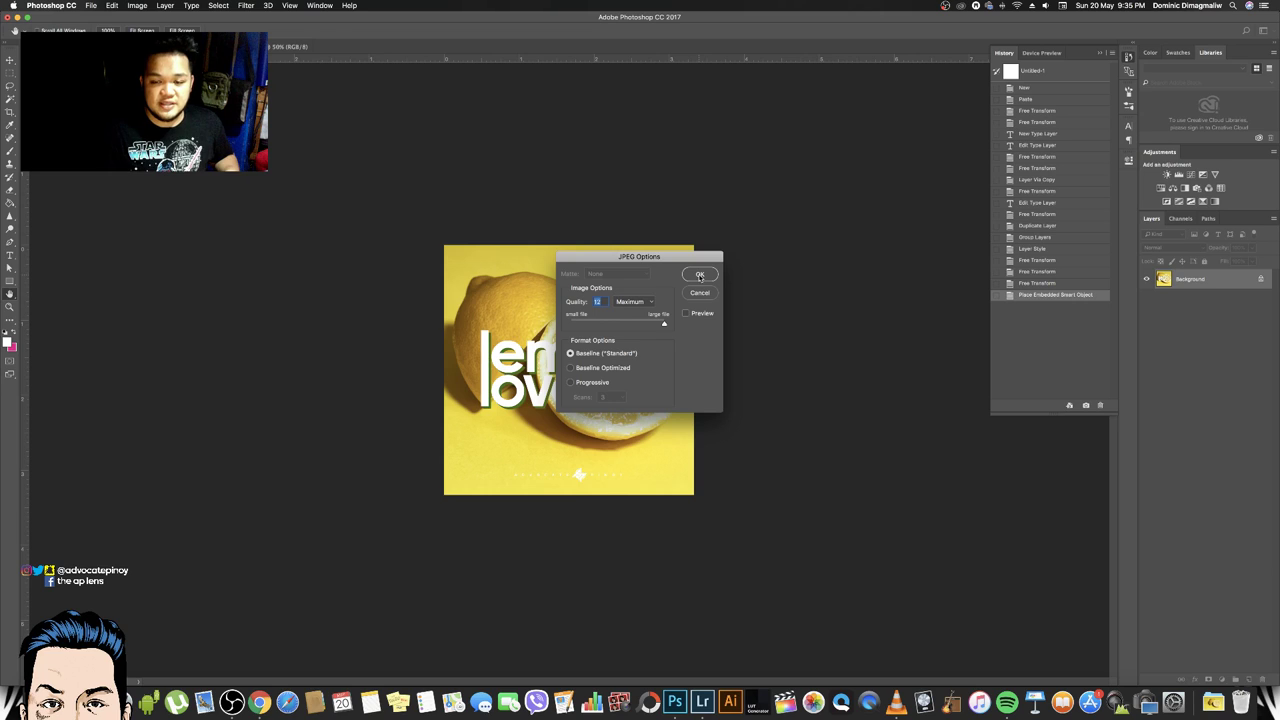
pyautogui.click(699, 292)
# Save another copy as the JPEG Untitled-1.jpg, accepting quality 12
pyautogui.press('super+shift+s')
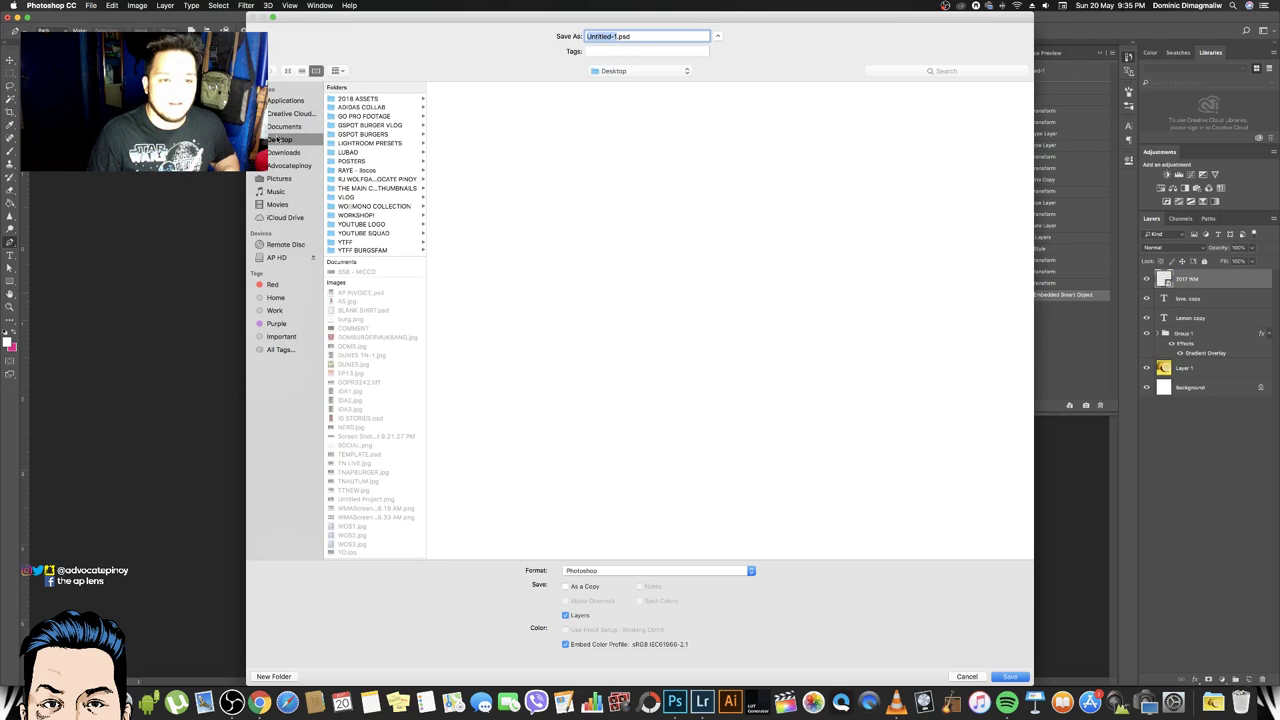
pyautogui.click(684, 570)
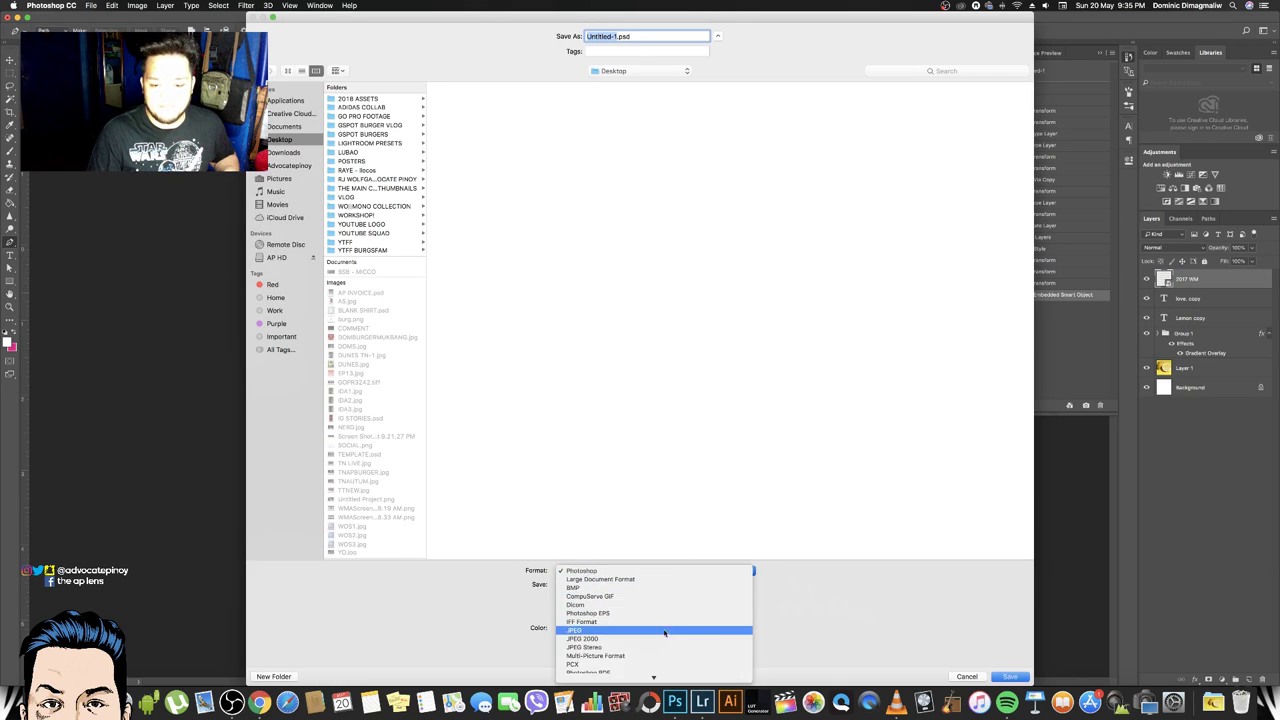
pyautogui.click(663, 629)
pyautogui.press('Return')
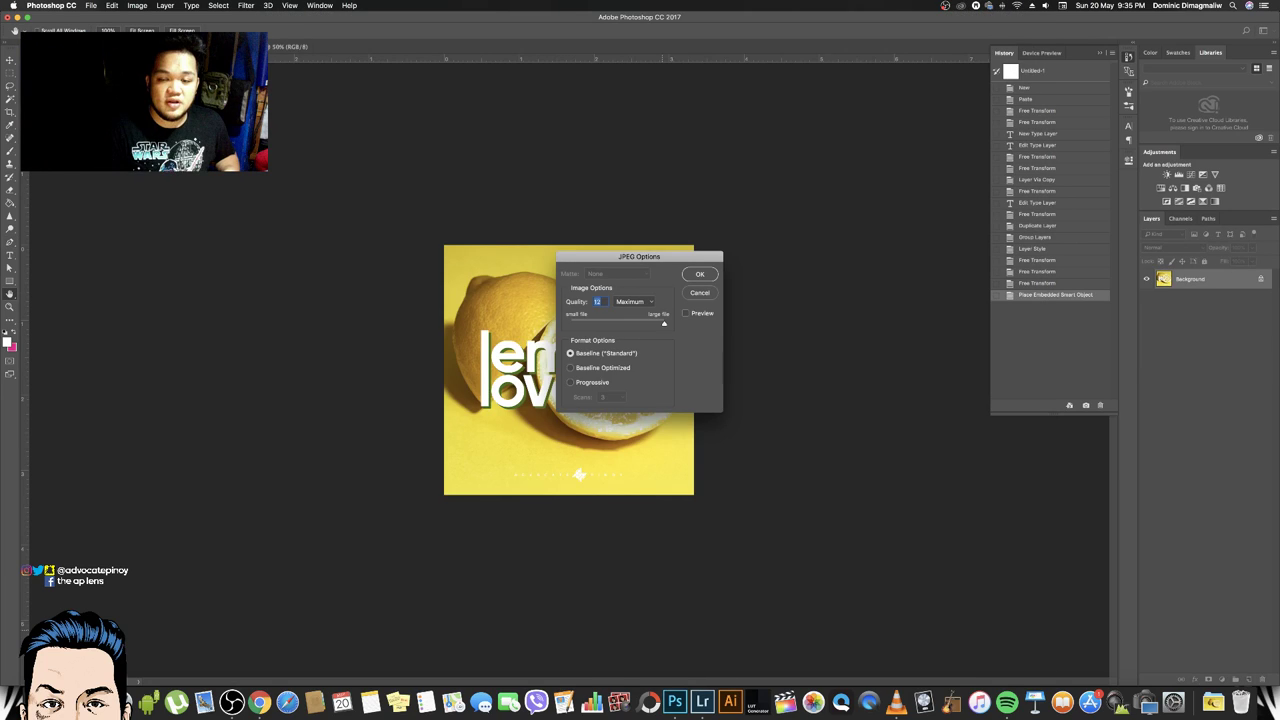
pyautogui.press('Return')
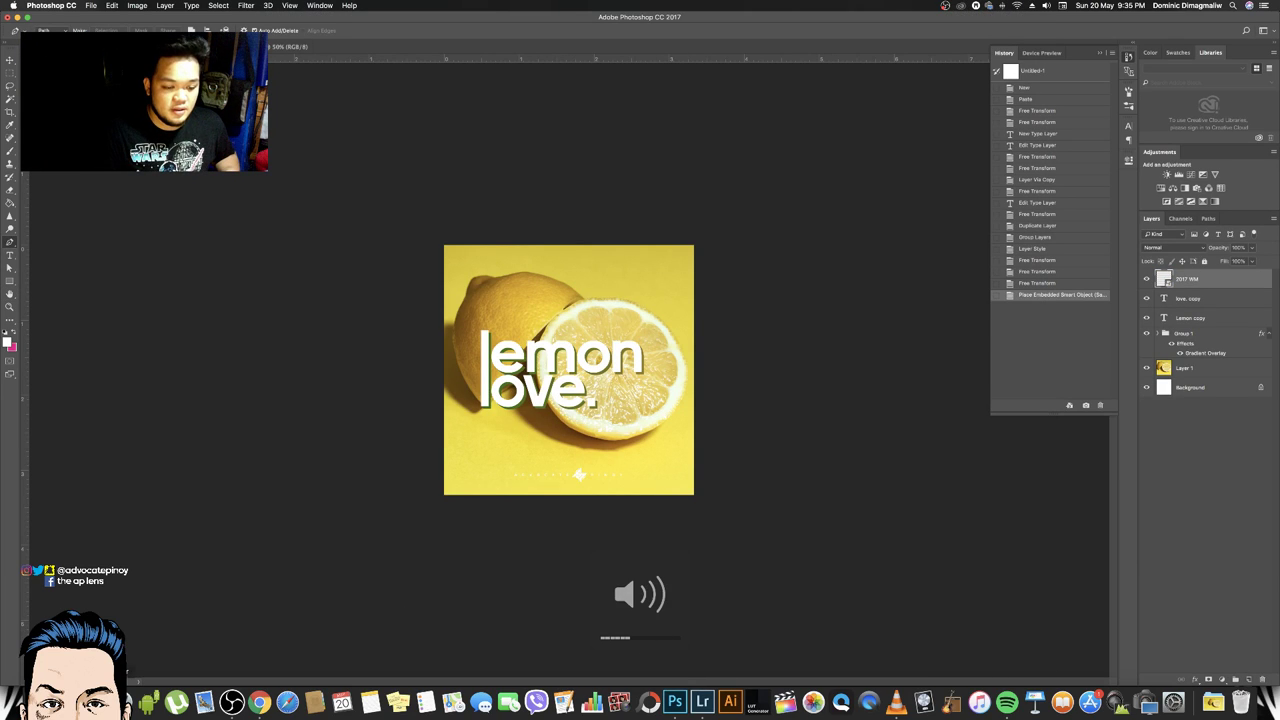
pyautogui.press('super+Tab')
# Preview Untitled-1.jpg on the Desktop as a 1000×1000 JPEG, then return to Lightroom
pyautogui.click(40, 133)
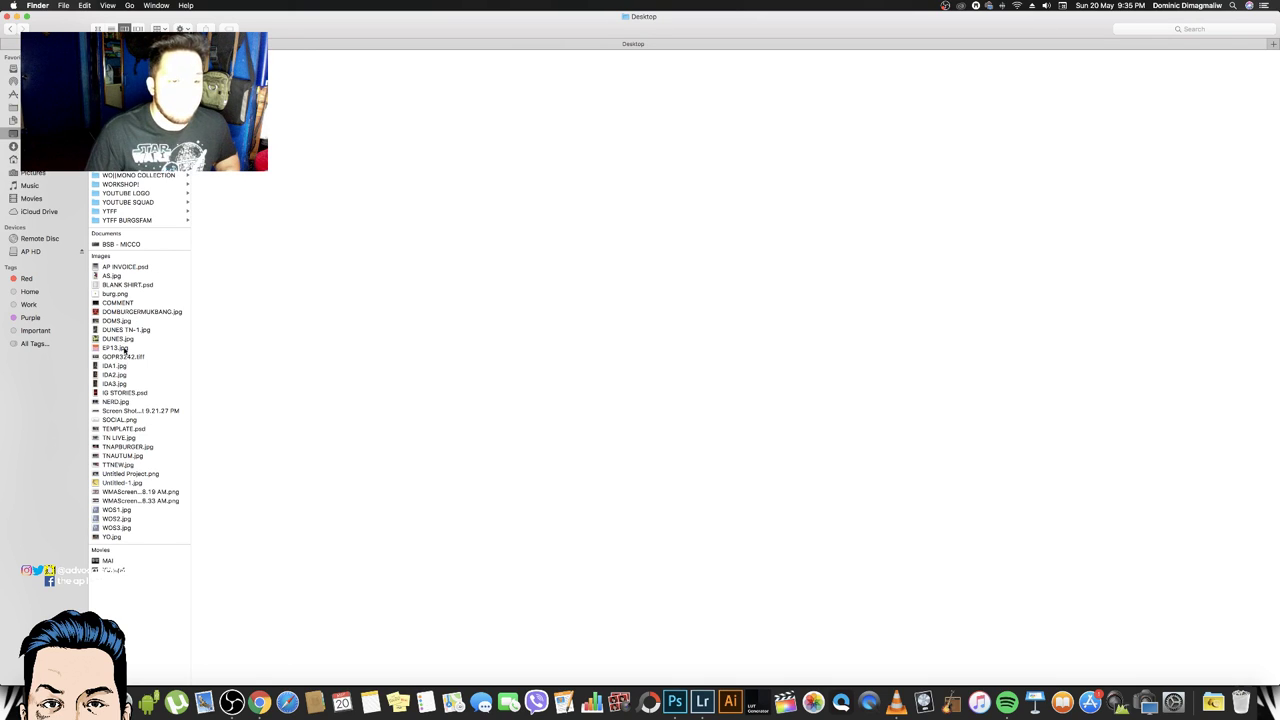
pyautogui.click(125, 483)
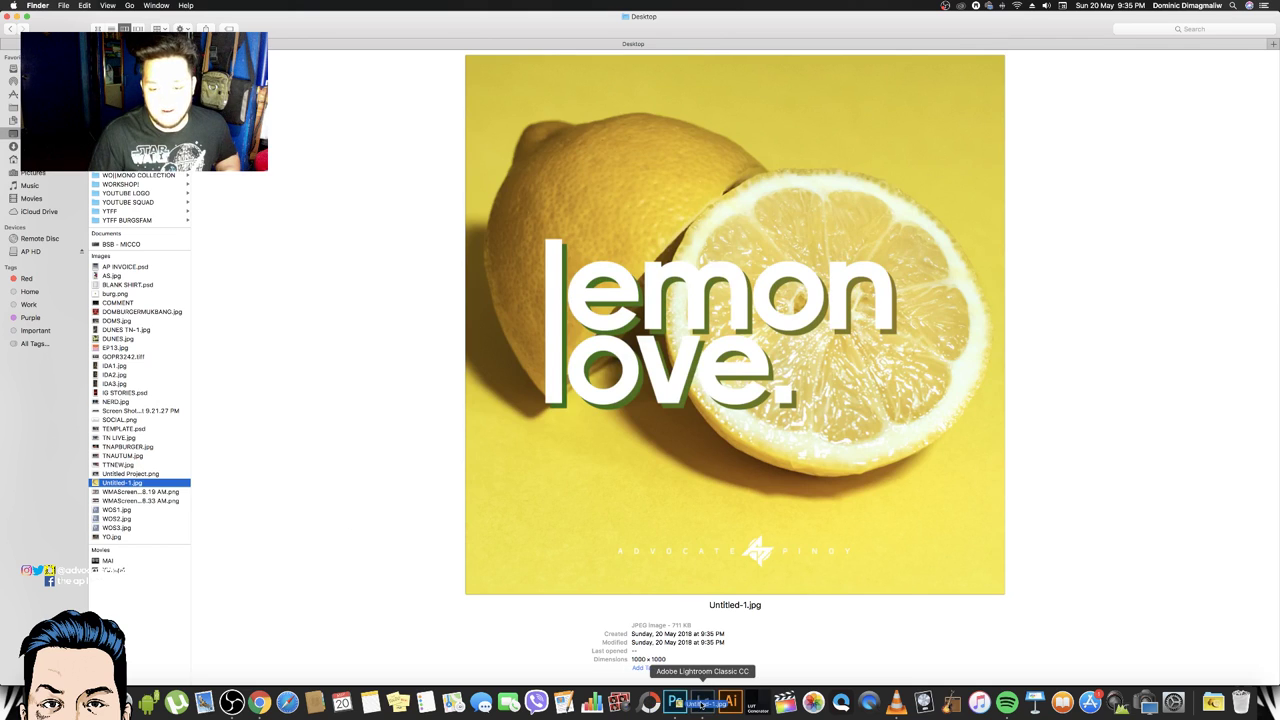
pyautogui.click(702, 704)
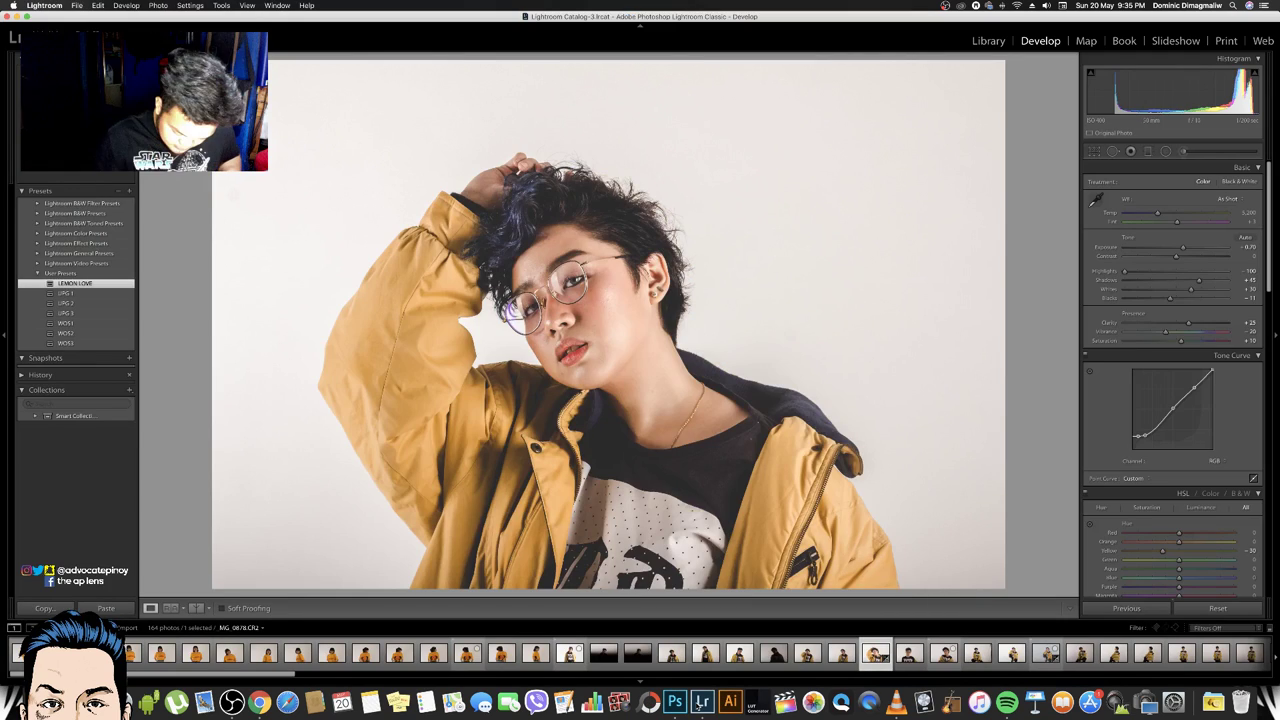
# Import Untitled-1.jpg from the Desktop into the catalog and view it in Loupe
pyautogui.press('super+shift+i')
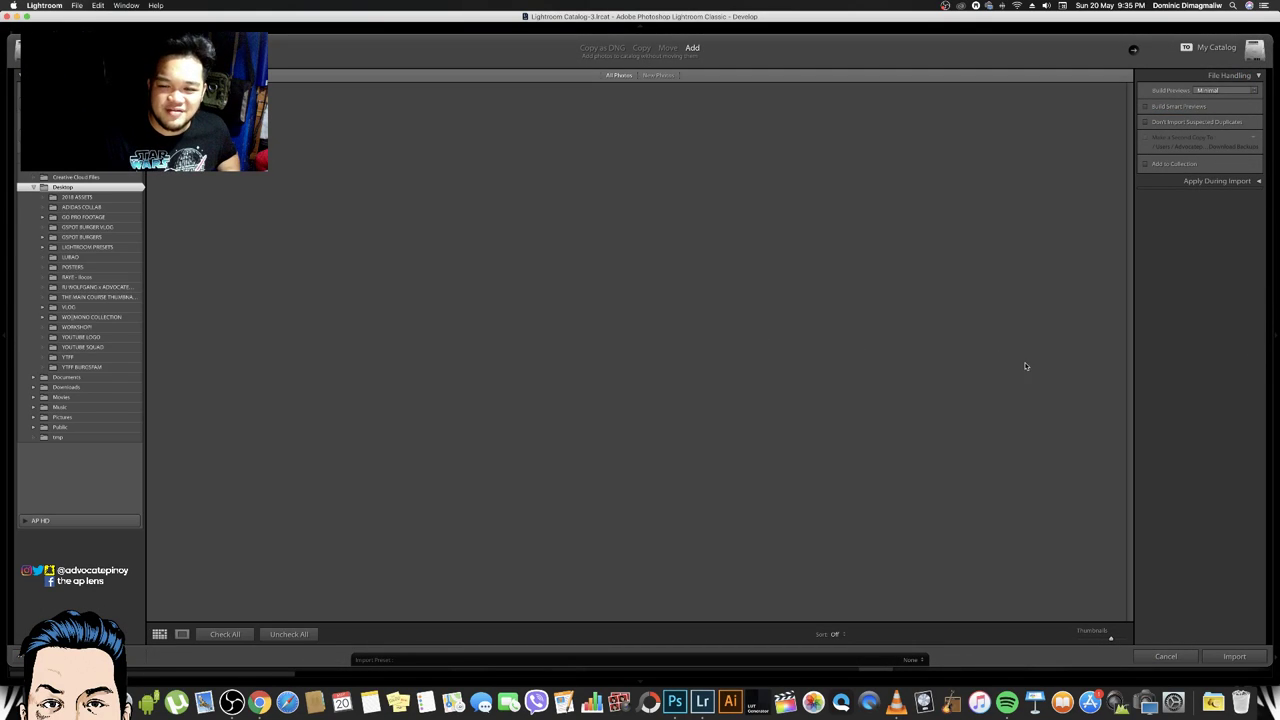
pyautogui.press('XF86AudioLowerVolume')
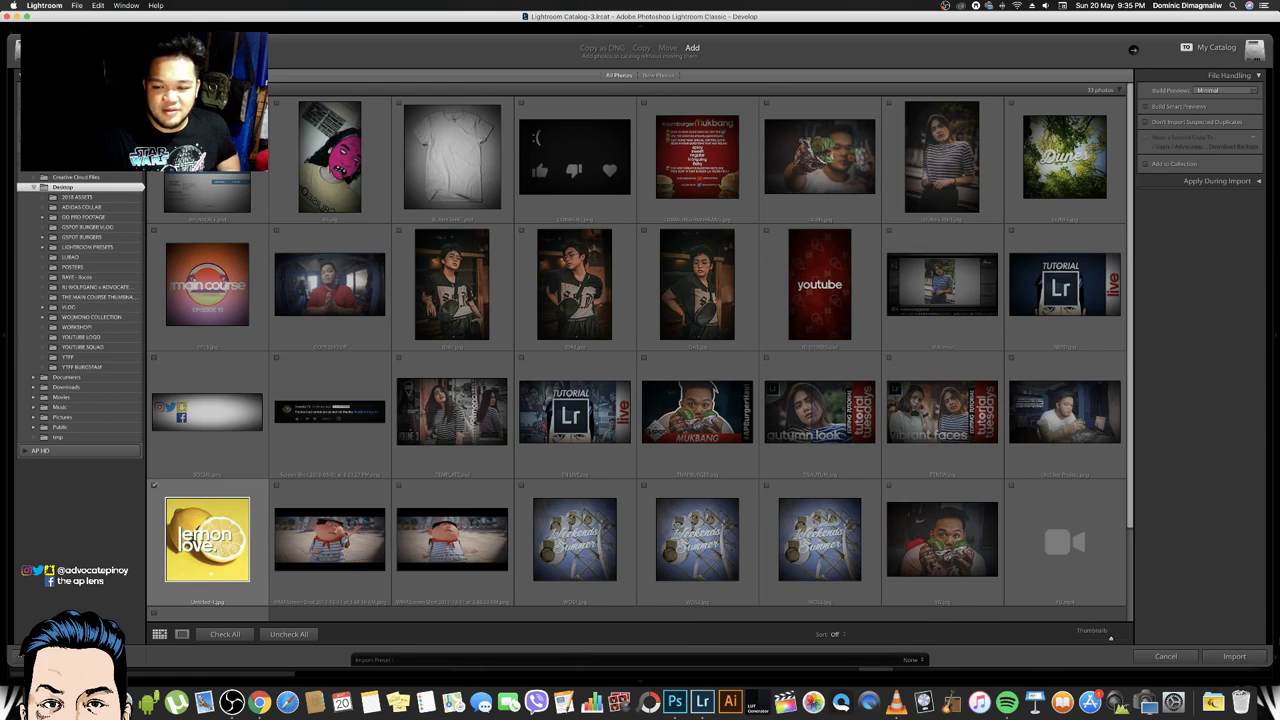
pyautogui.click(1252, 655)
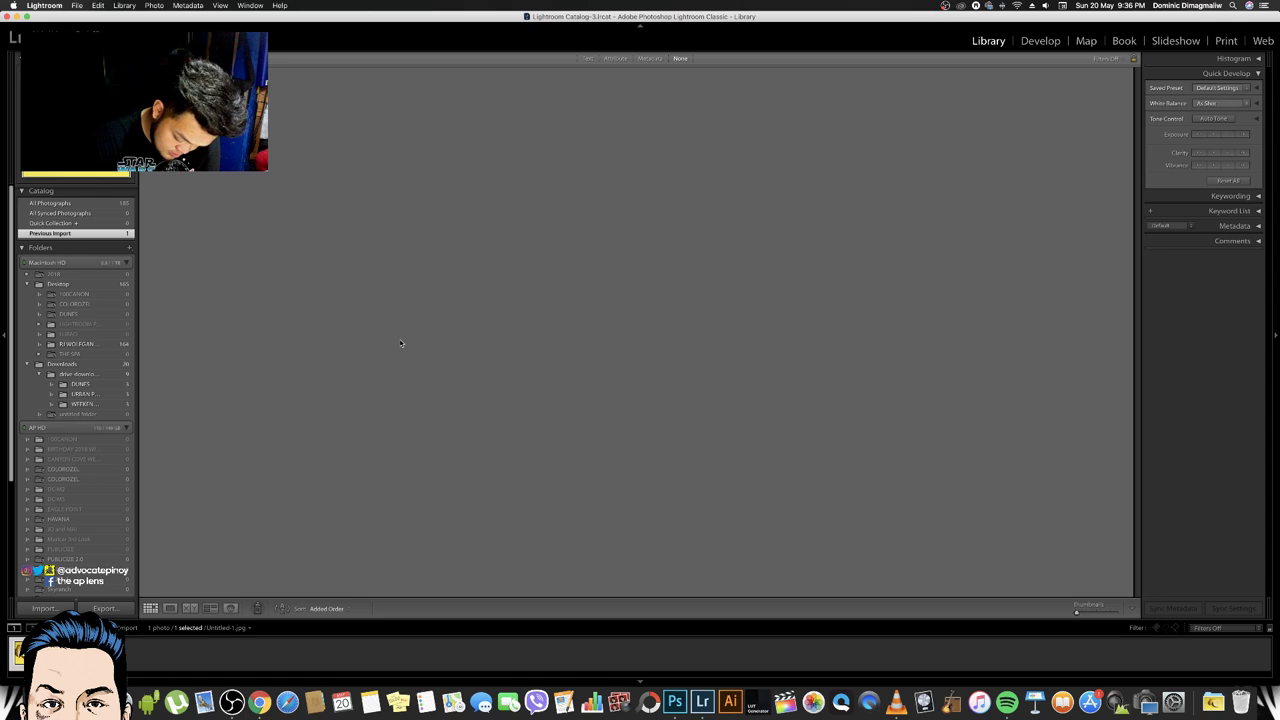
pyautogui.press('super+Tab')
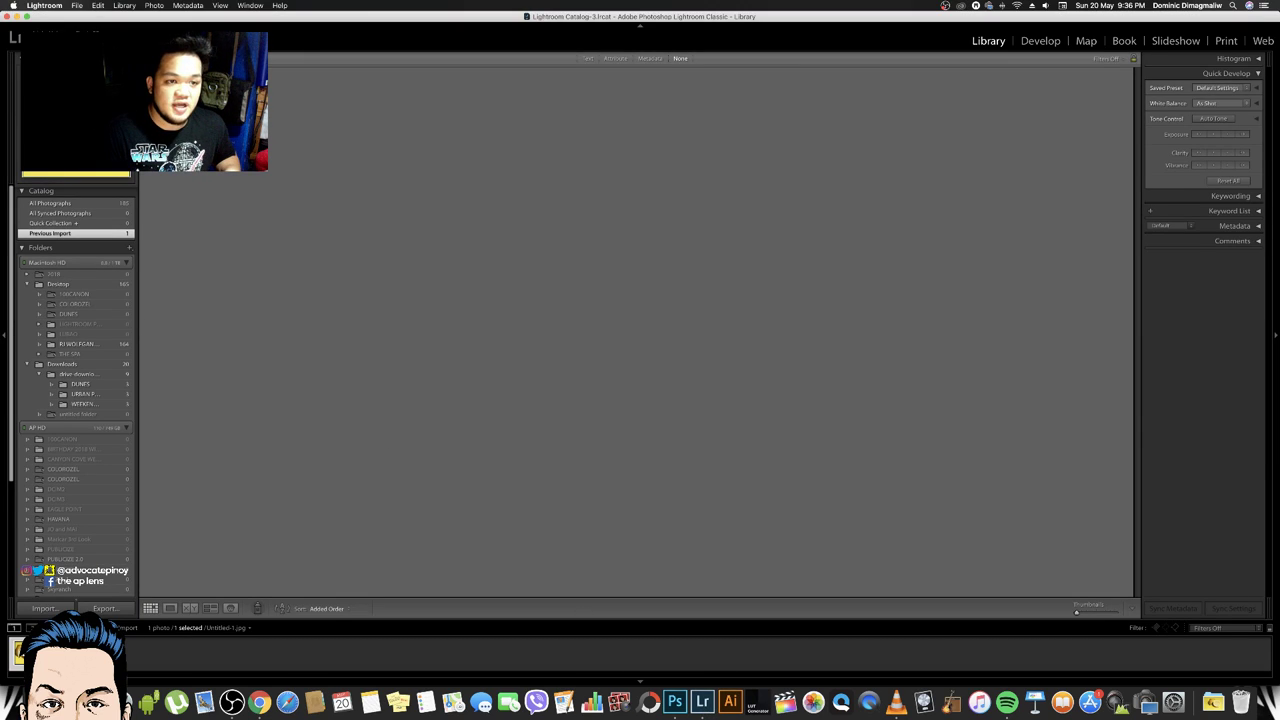
pyautogui.press('e')
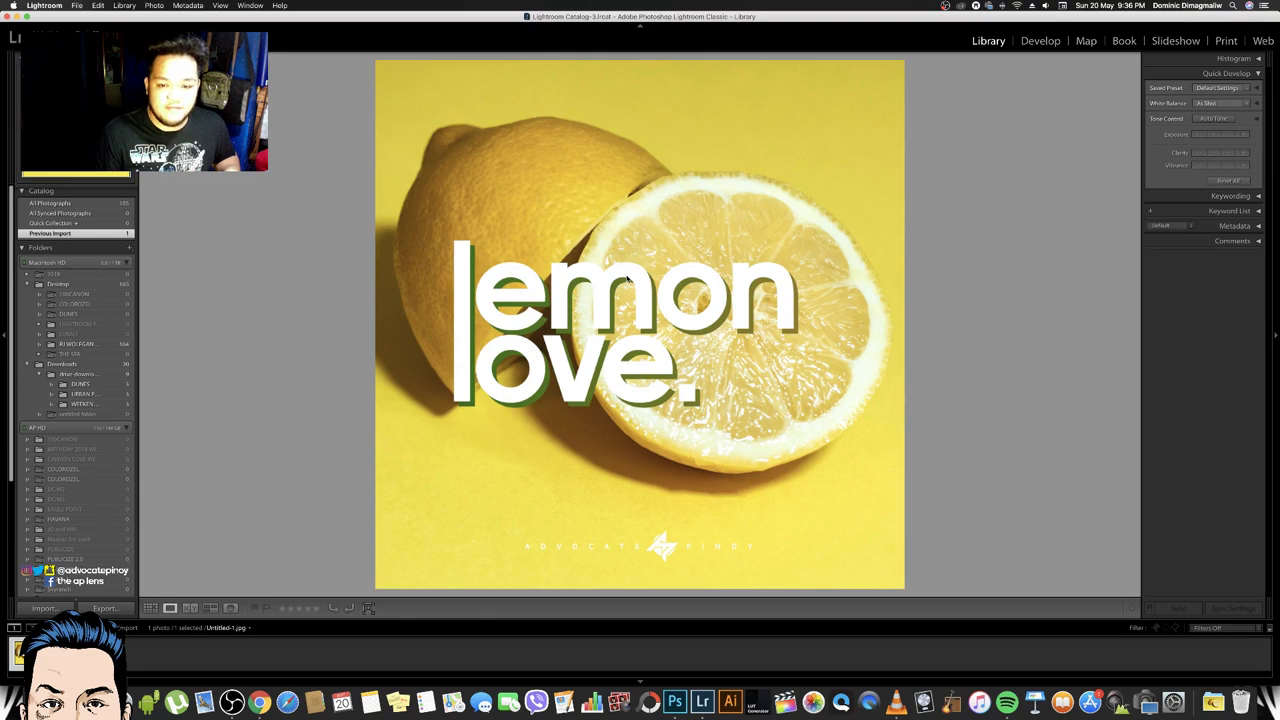
# Apply the LEMON LOVE user preset in Develop and export it to the DNG folder
pyautogui.click(1038, 42)
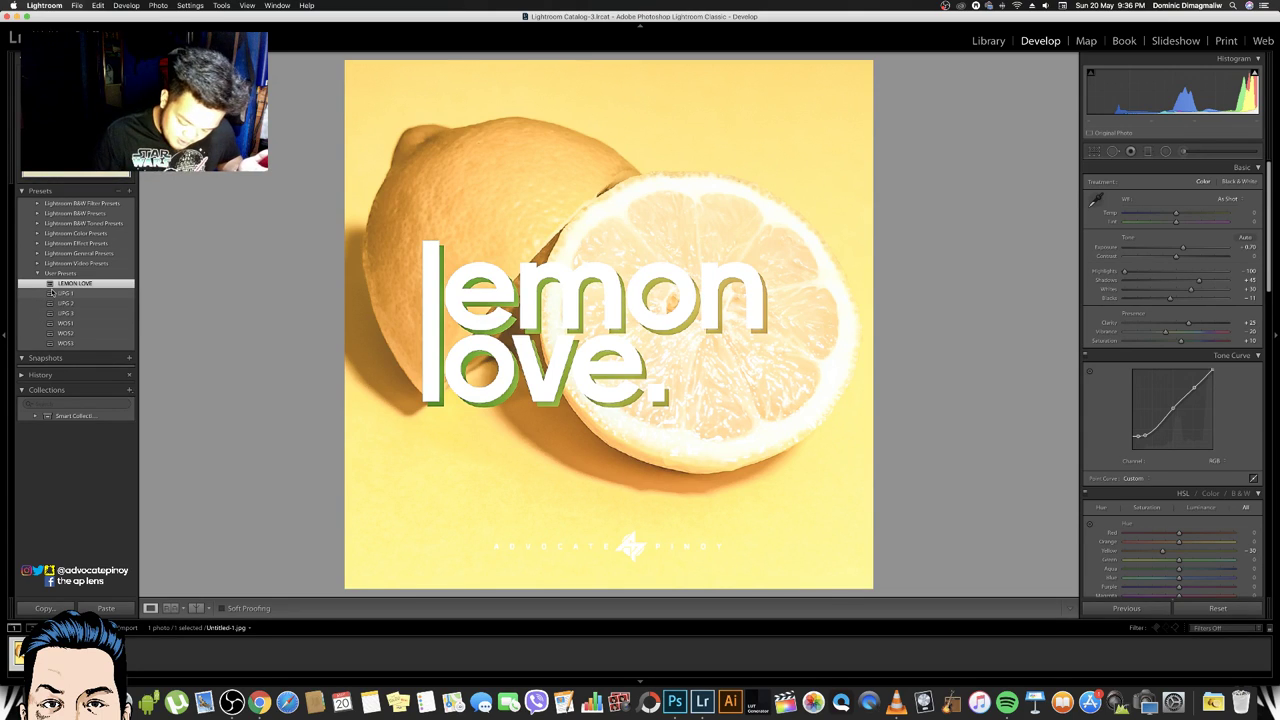
pyautogui.rightClick(121, 286)
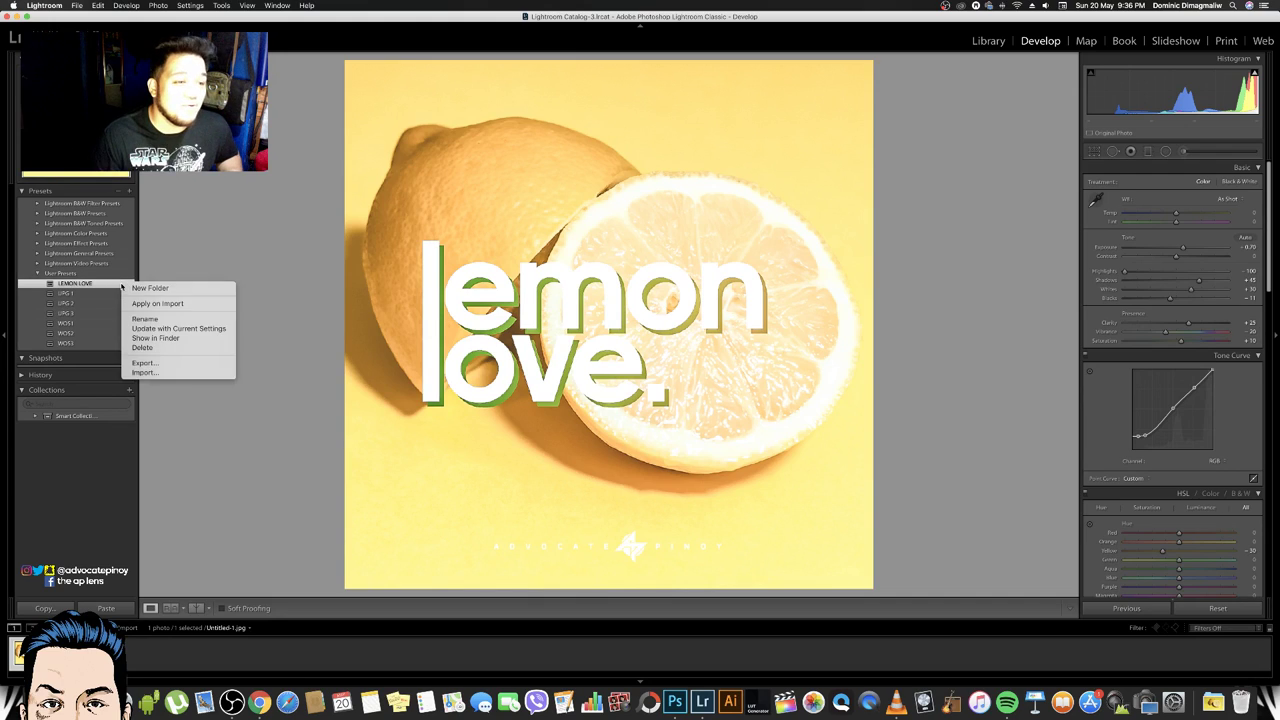
pyautogui.click(172, 366)
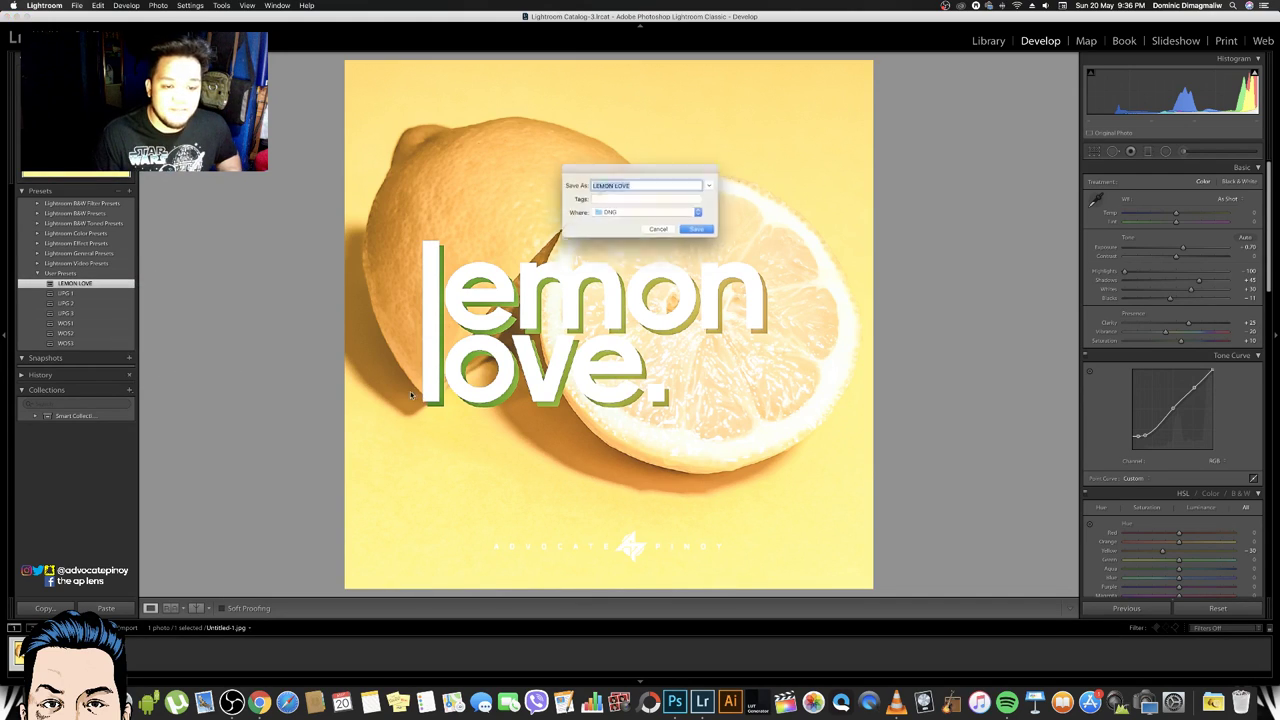
pyautogui.click(698, 232)
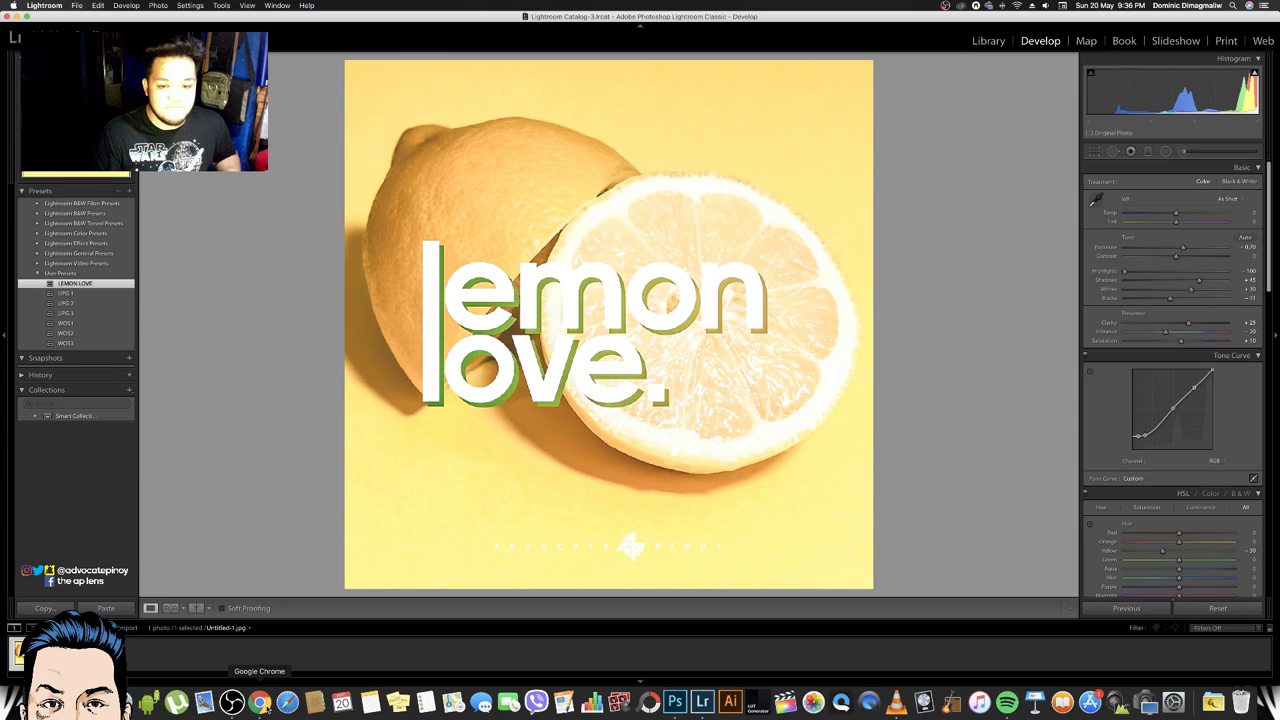
# Bring OBS forward and select the TALK scene in the Scenes list
pyautogui.click(232, 700)
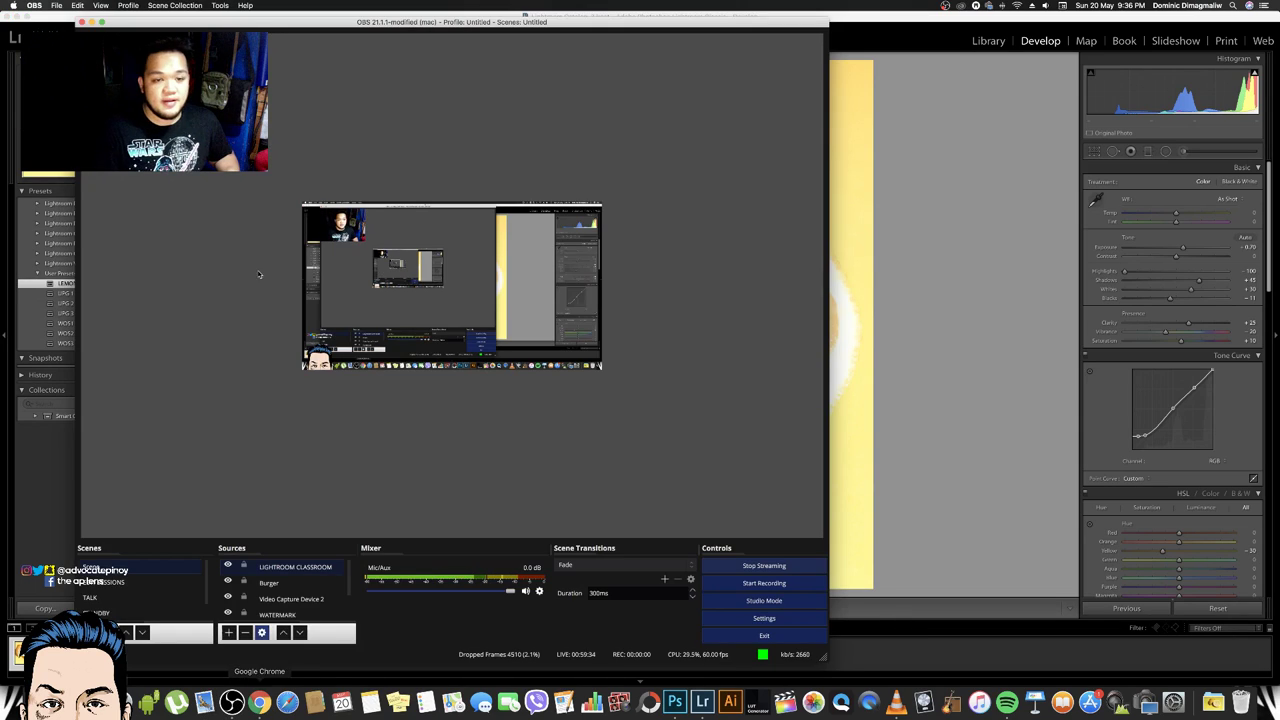
pyautogui.click(143, 597)
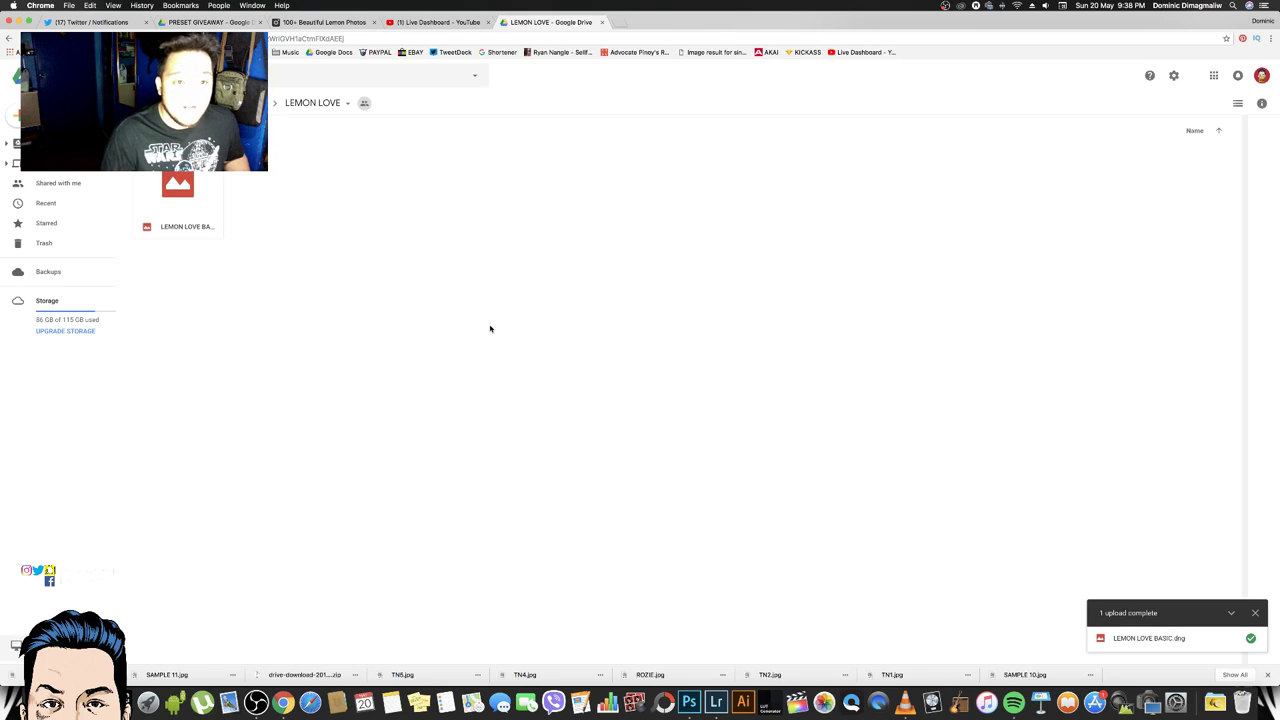
# Share the LEMON LOVE Drive folder so anyone with the link can view it
pyautogui.click(315, 103)
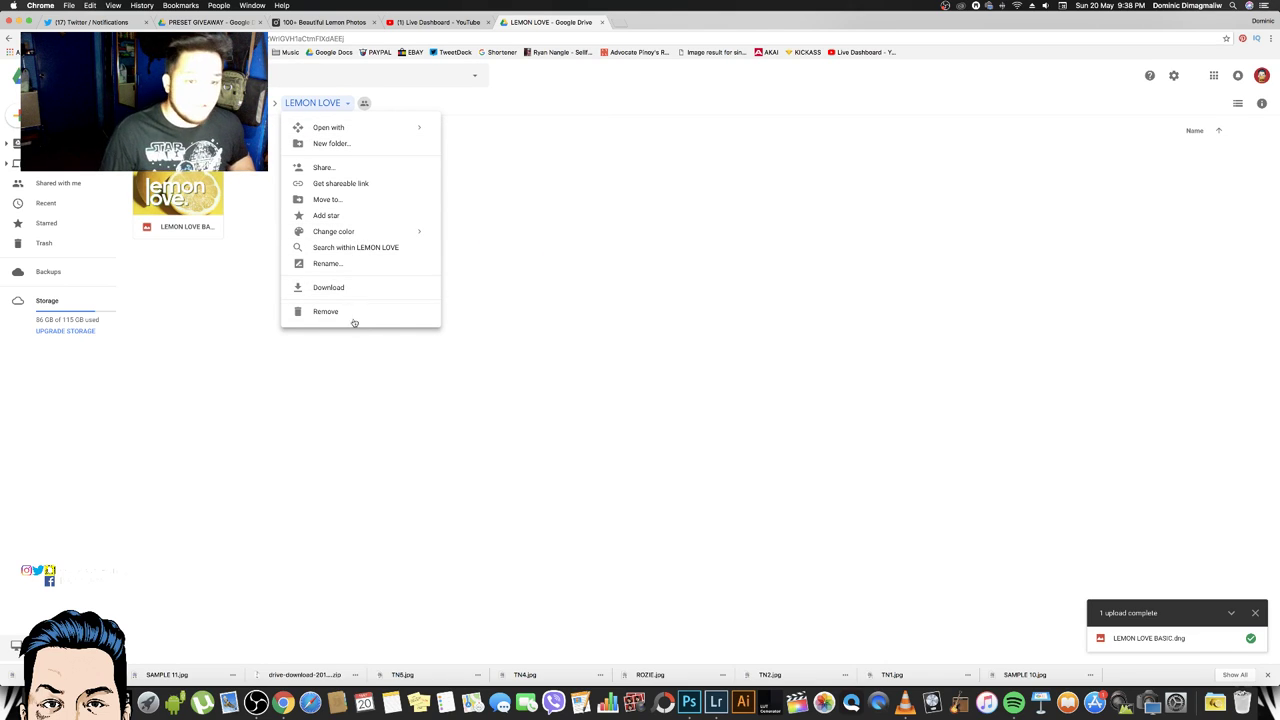
pyautogui.click(340, 168)
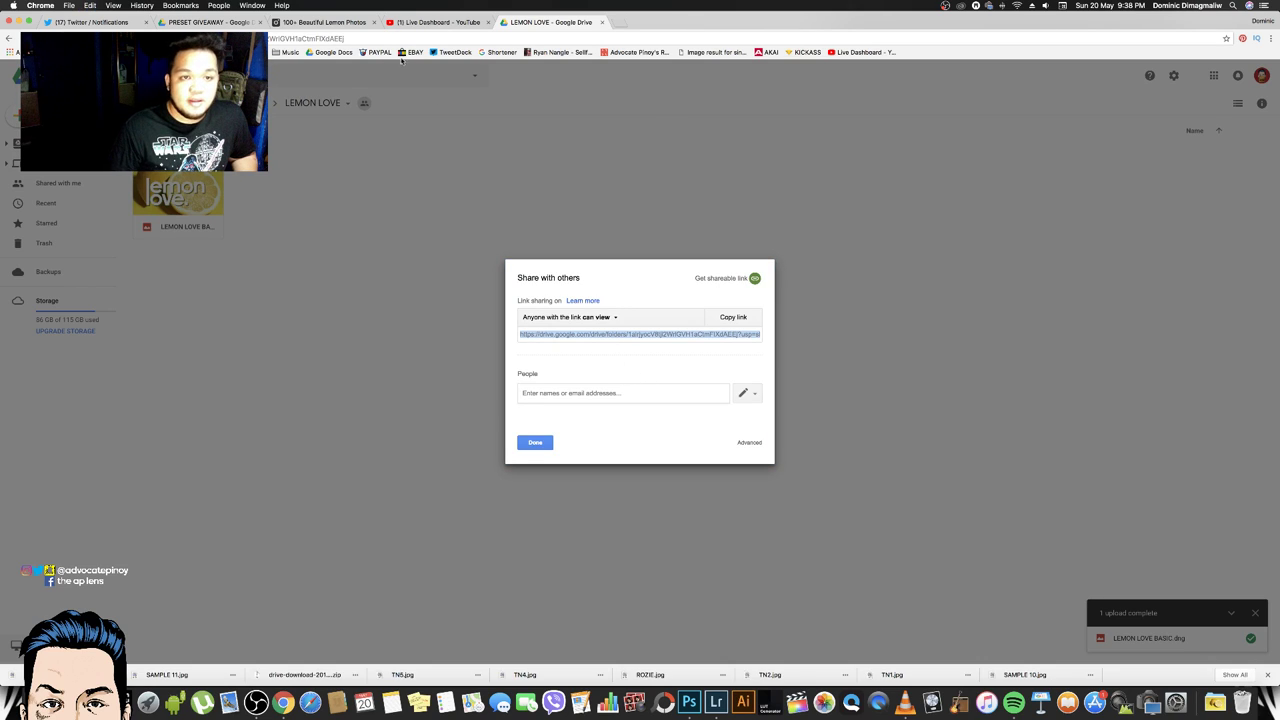
pyautogui.click(318, 22)
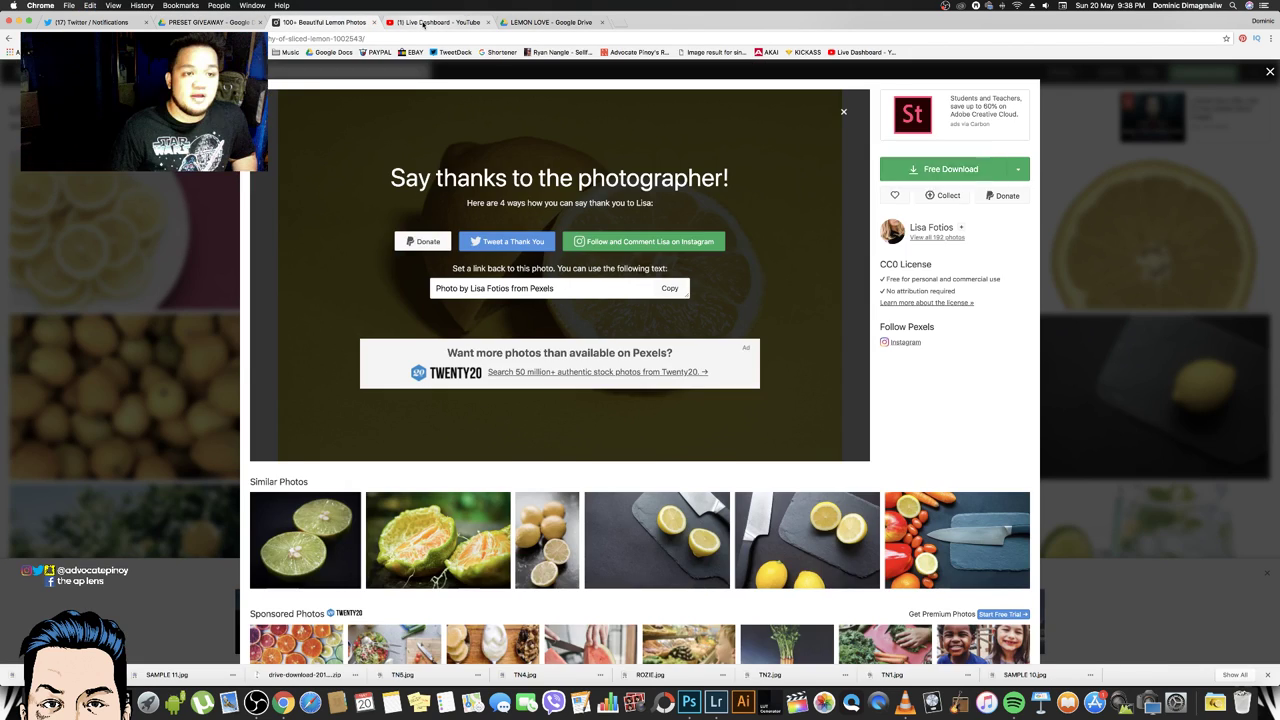
# Paste the LEMON LOVE Drive folder link into the YouTube live chat and send it
pyautogui.click(412, 22)
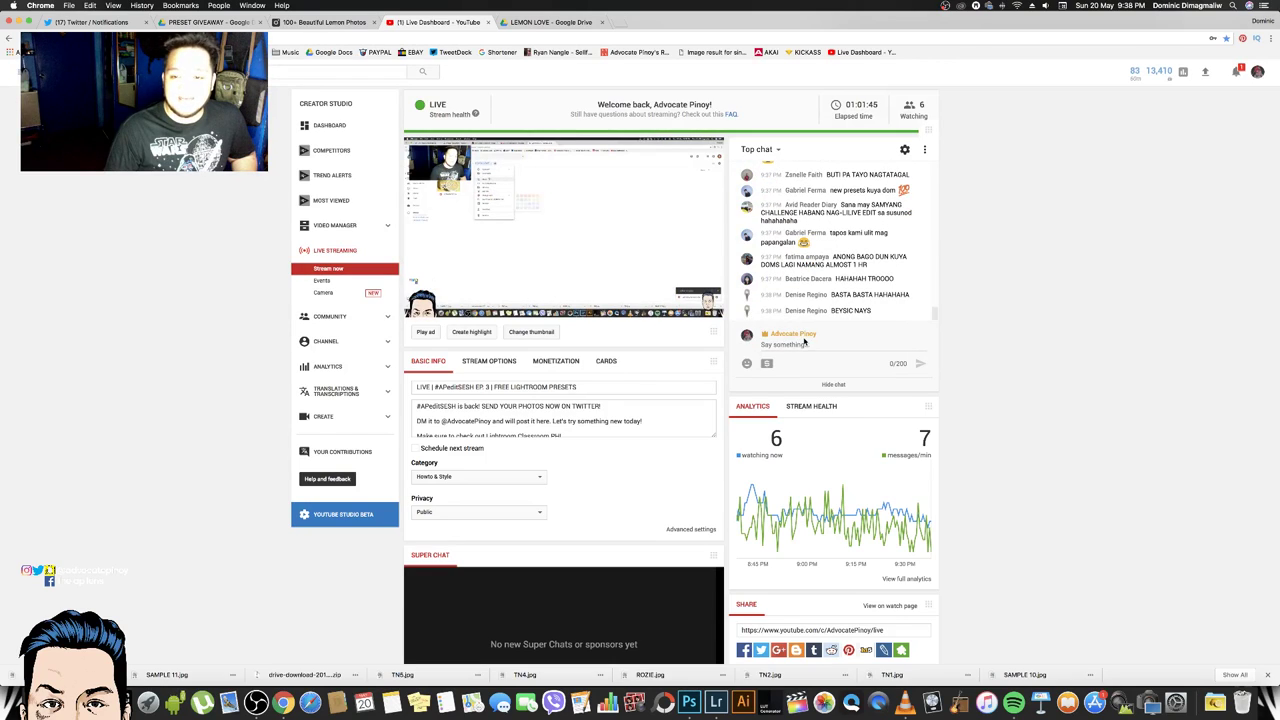
pyautogui.press('super+v')
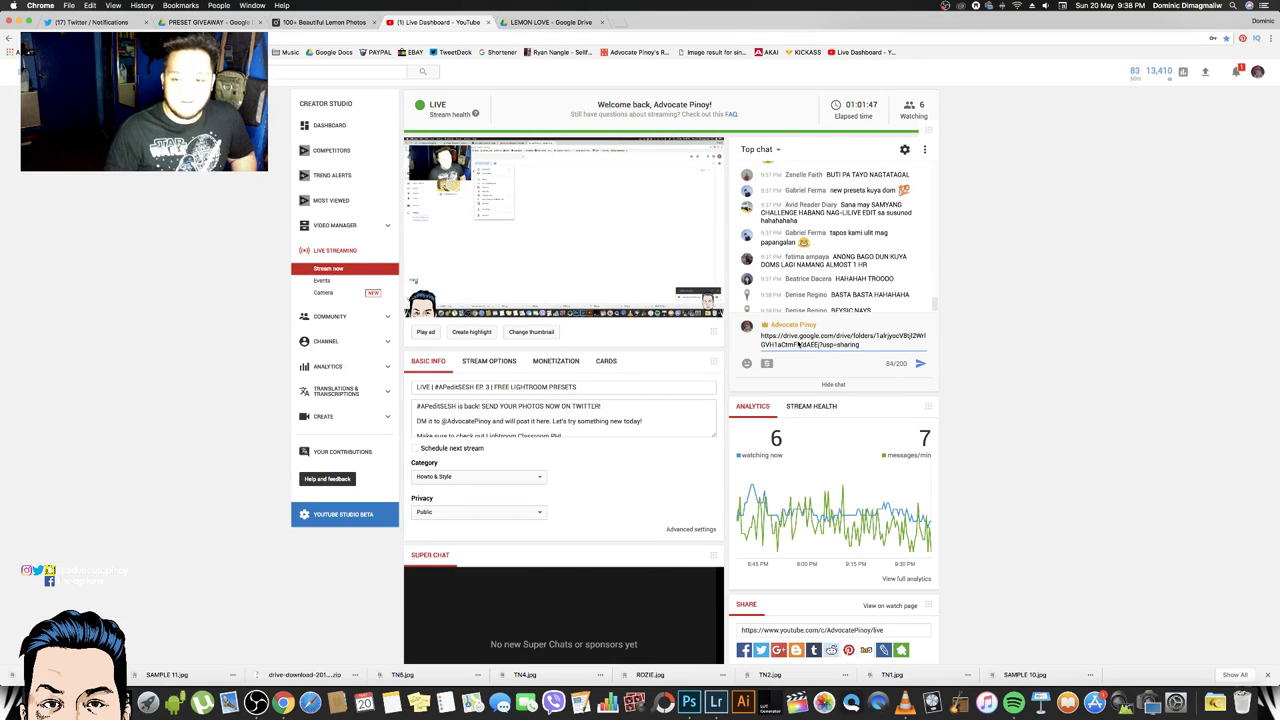
pyautogui.press('Return')
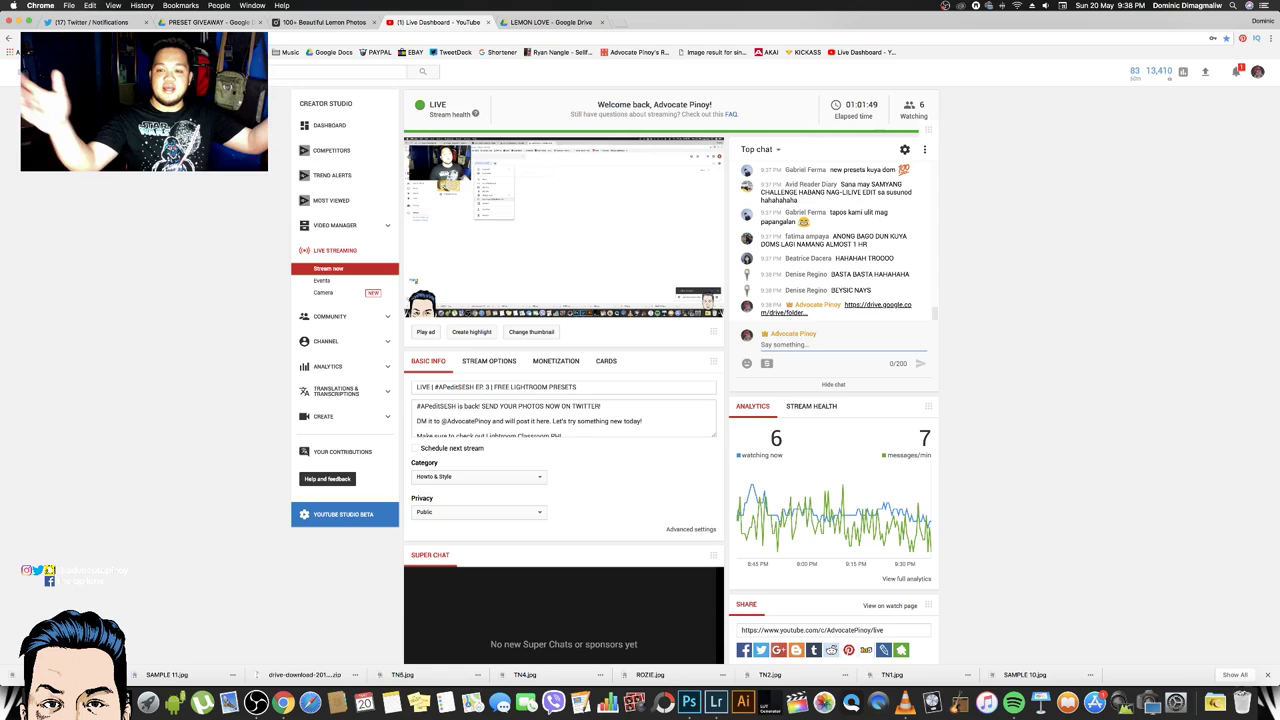
pyautogui.press('XF86AudioLowerVolume')
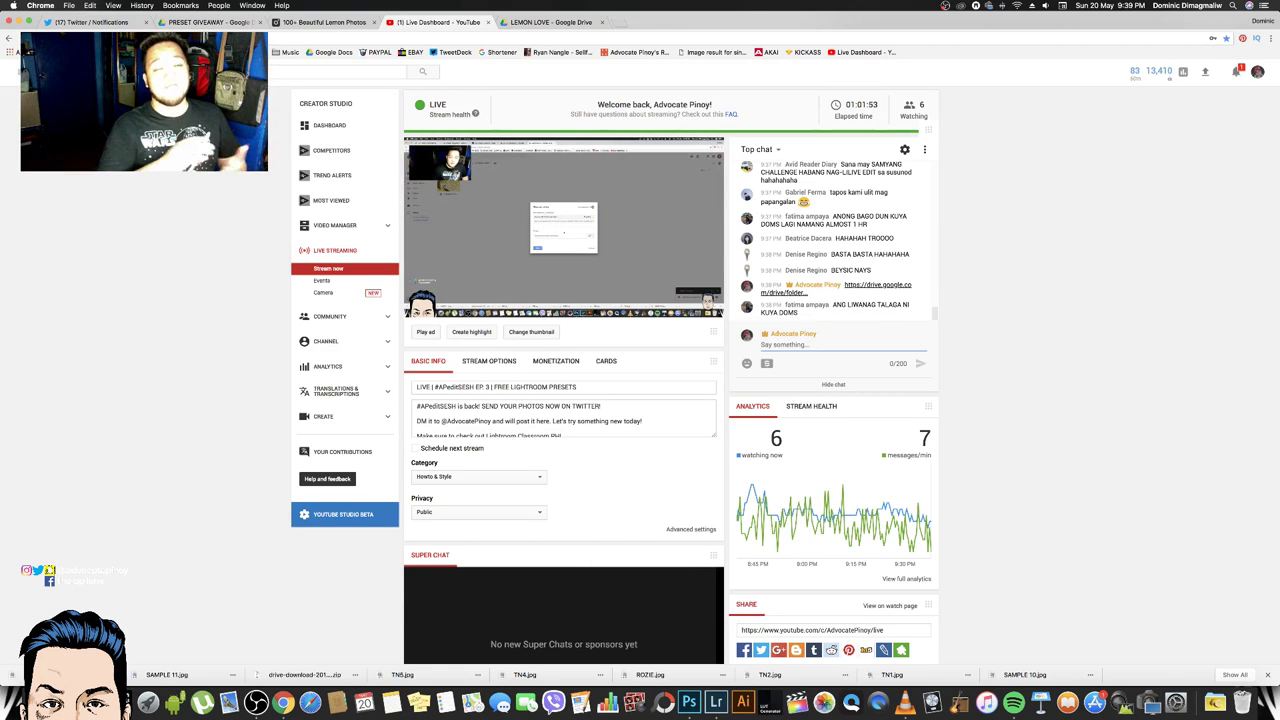
# Bring OBS forward and select the TALK scene in the Scenes panel
pyautogui.click(257, 704)
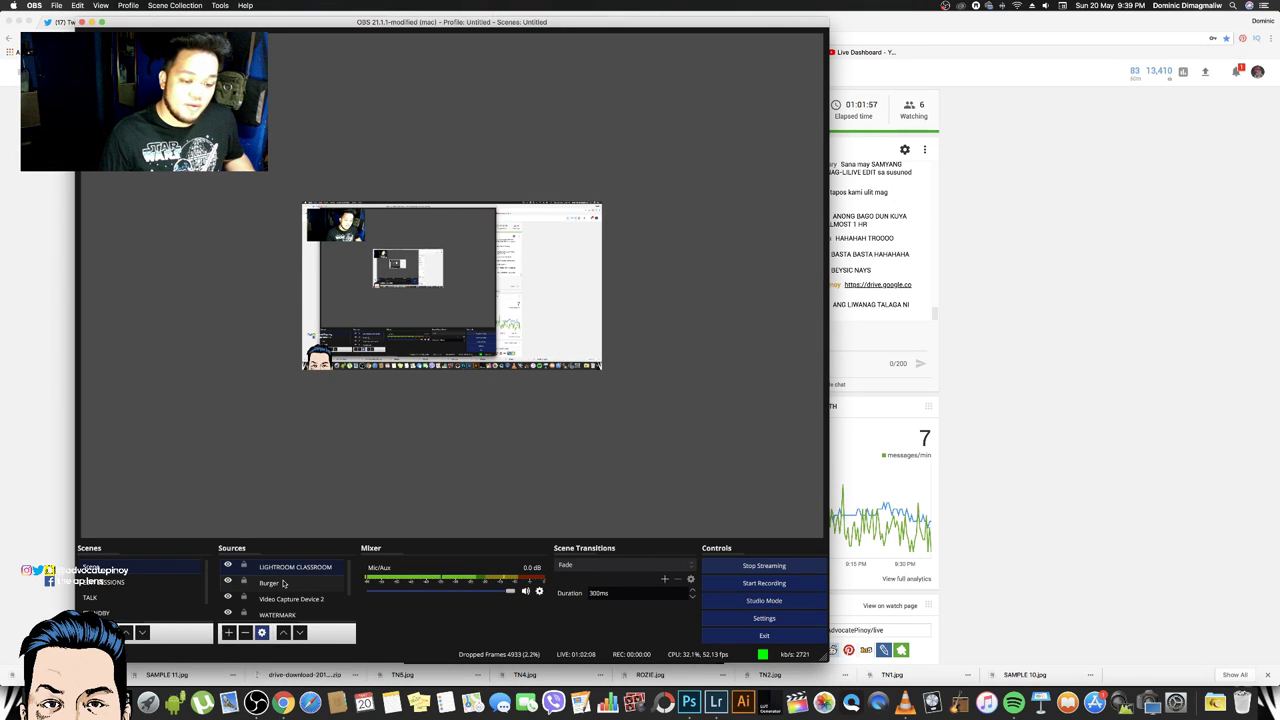
pyautogui.click(126, 593)
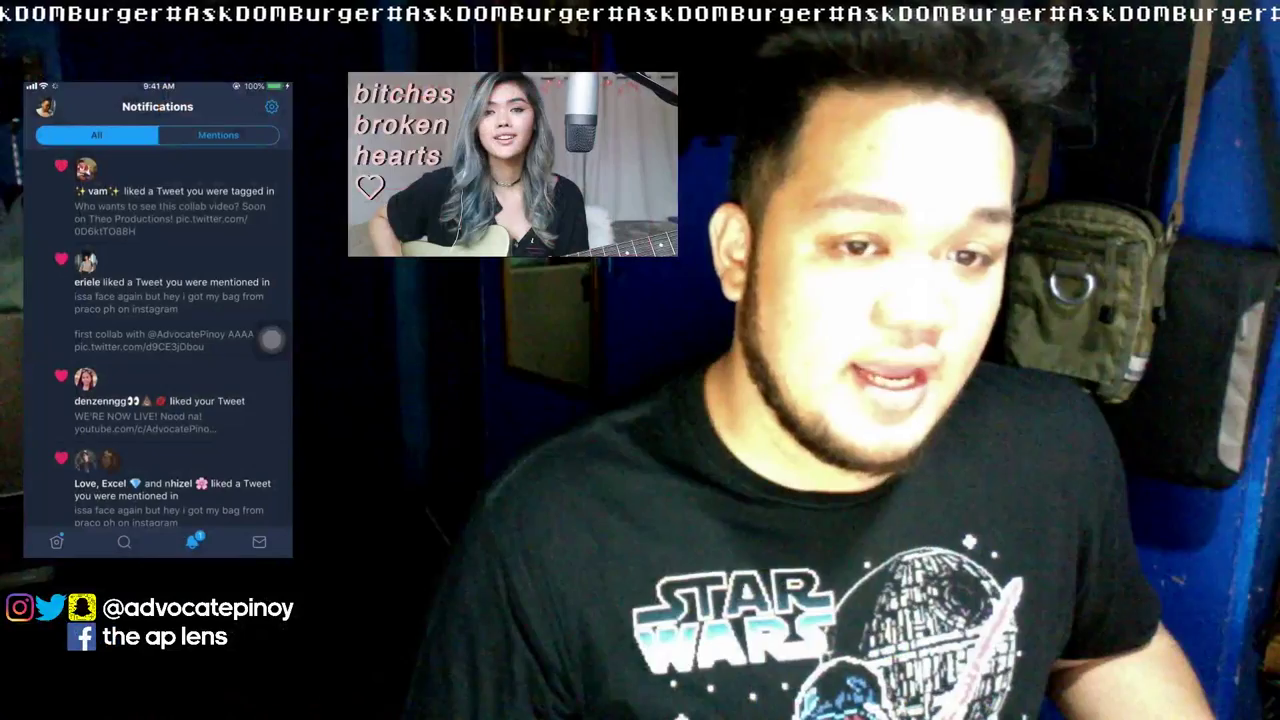